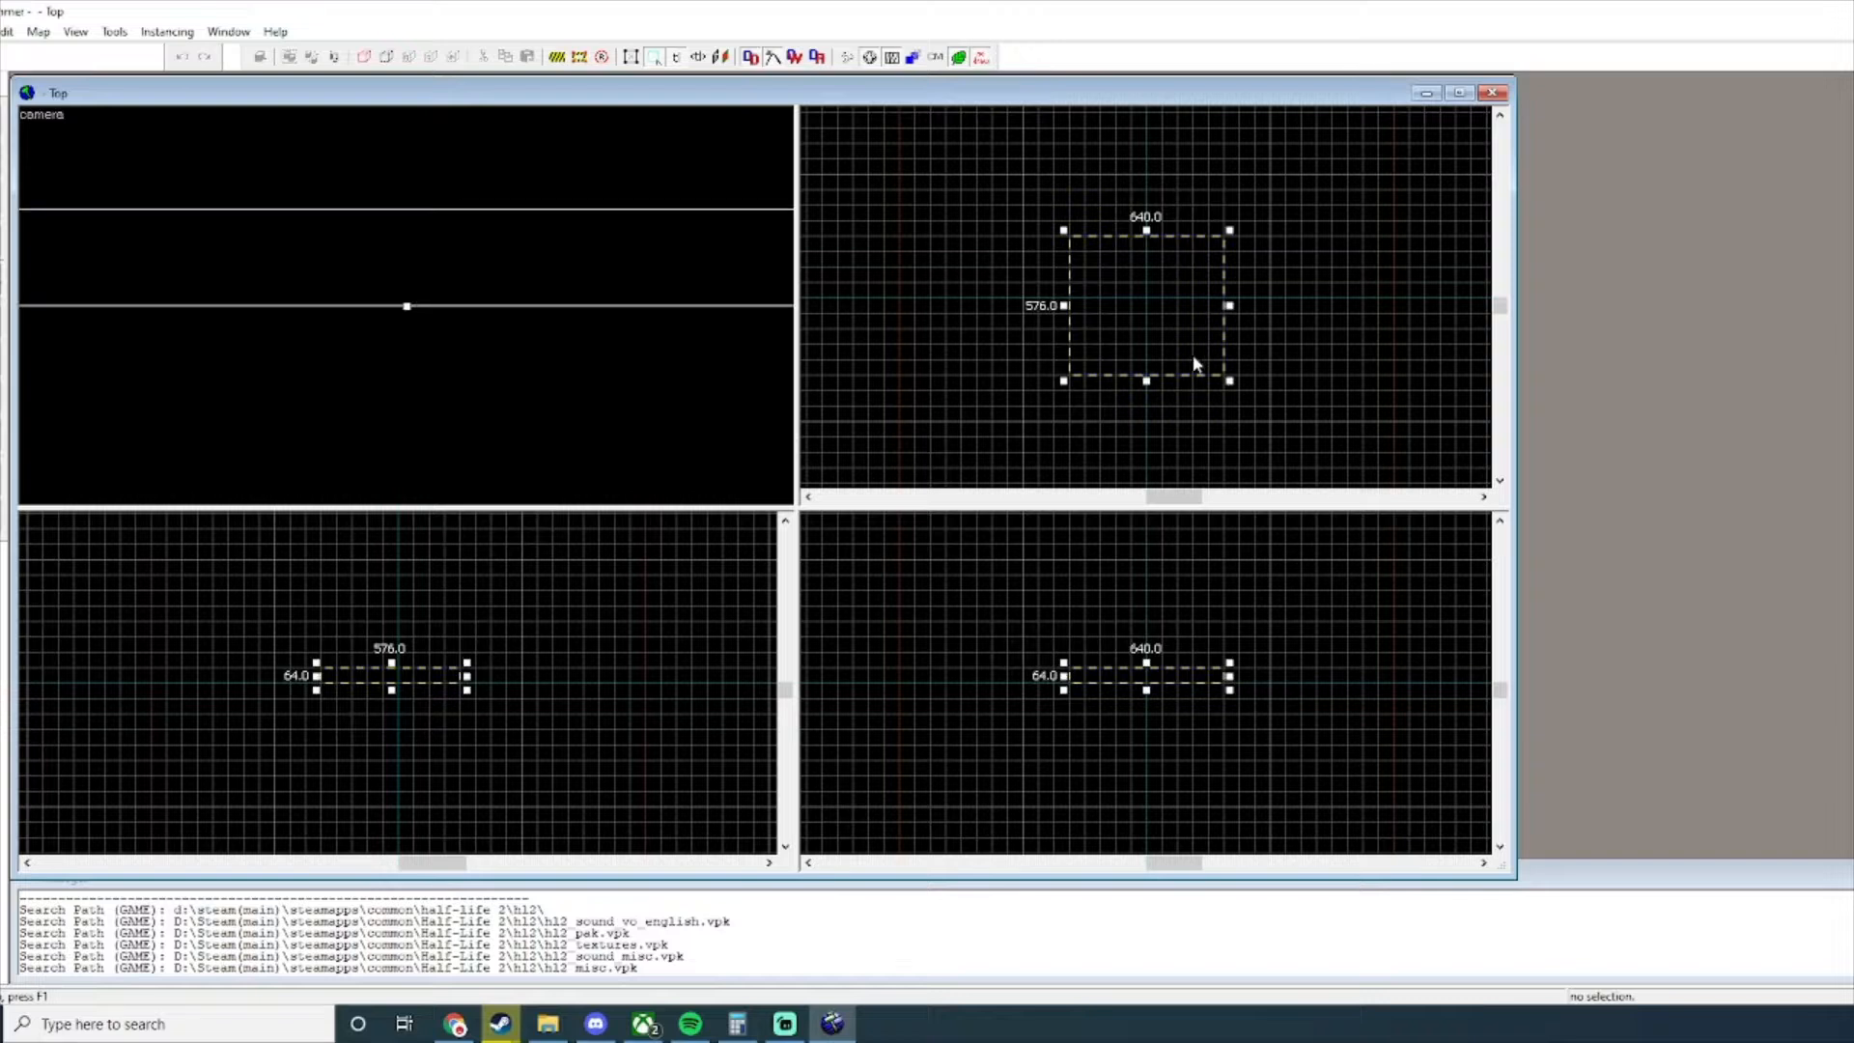
Create a 640 × 640 × 64 unit block as the upper platform.
click(724, 346)
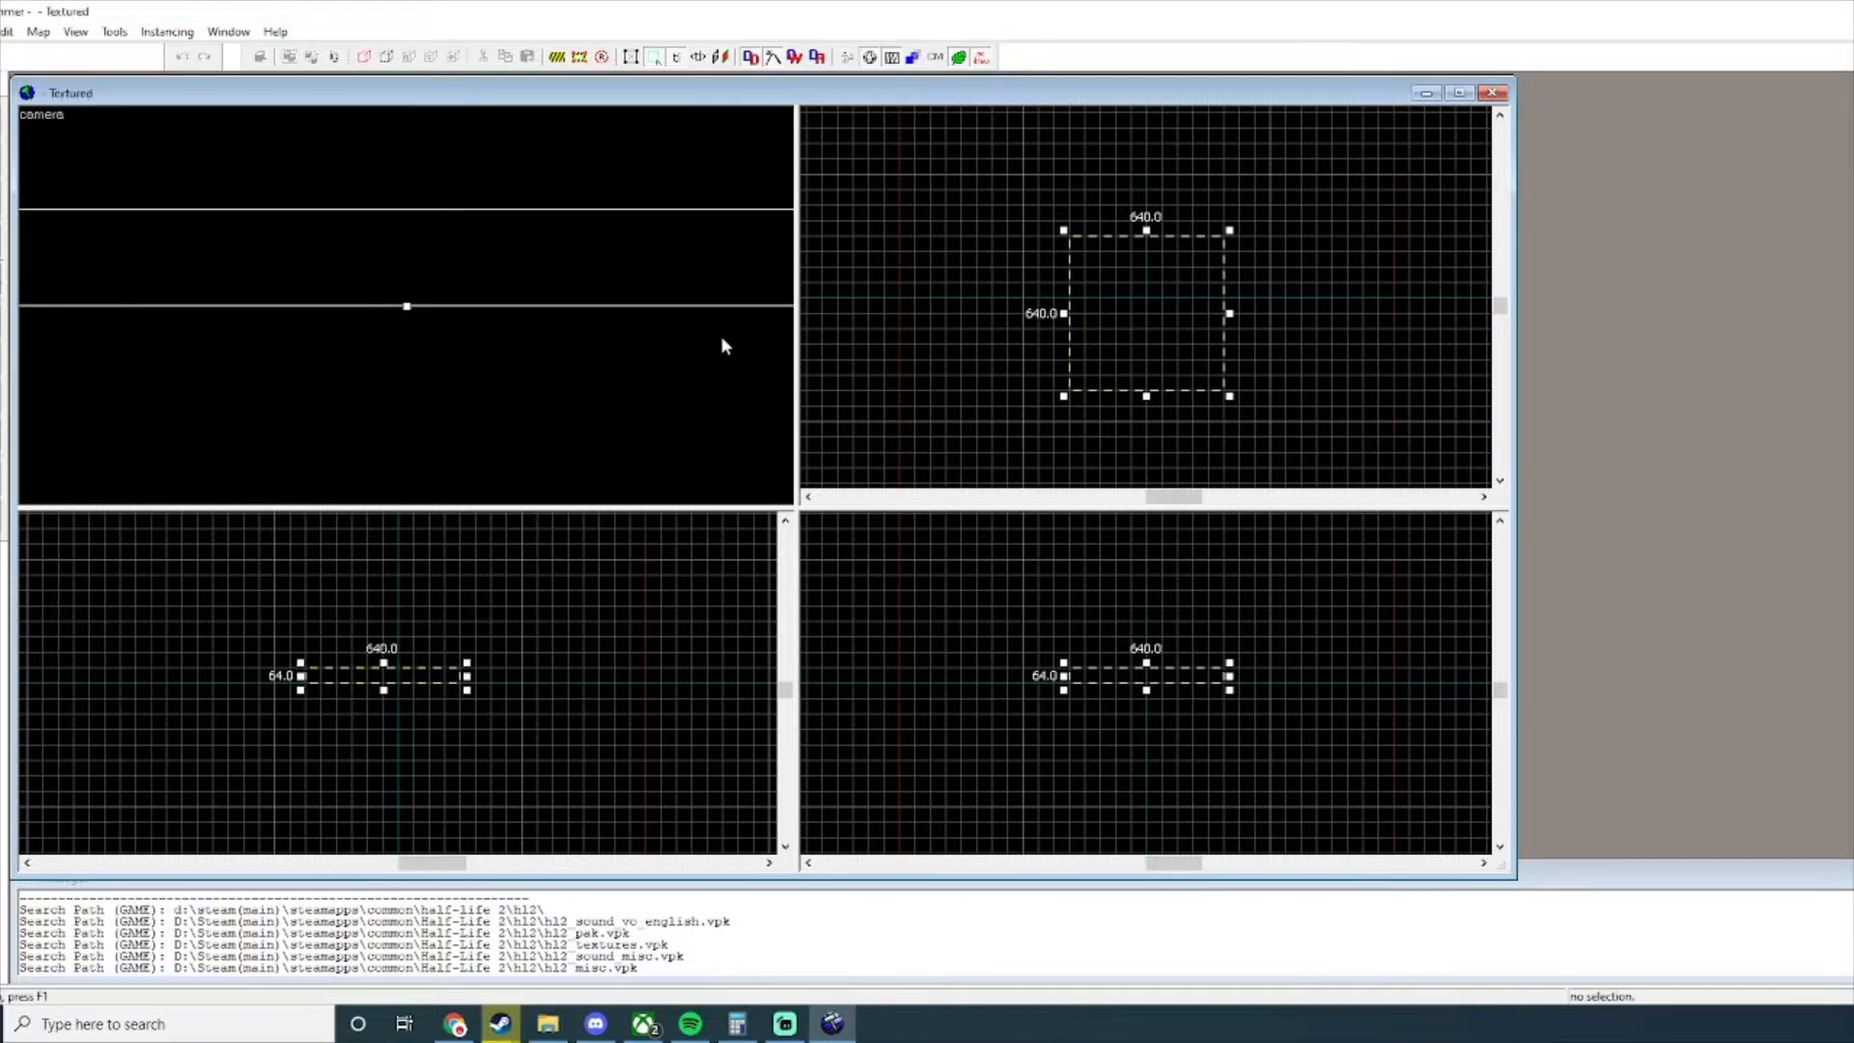
key(z)
key(s)
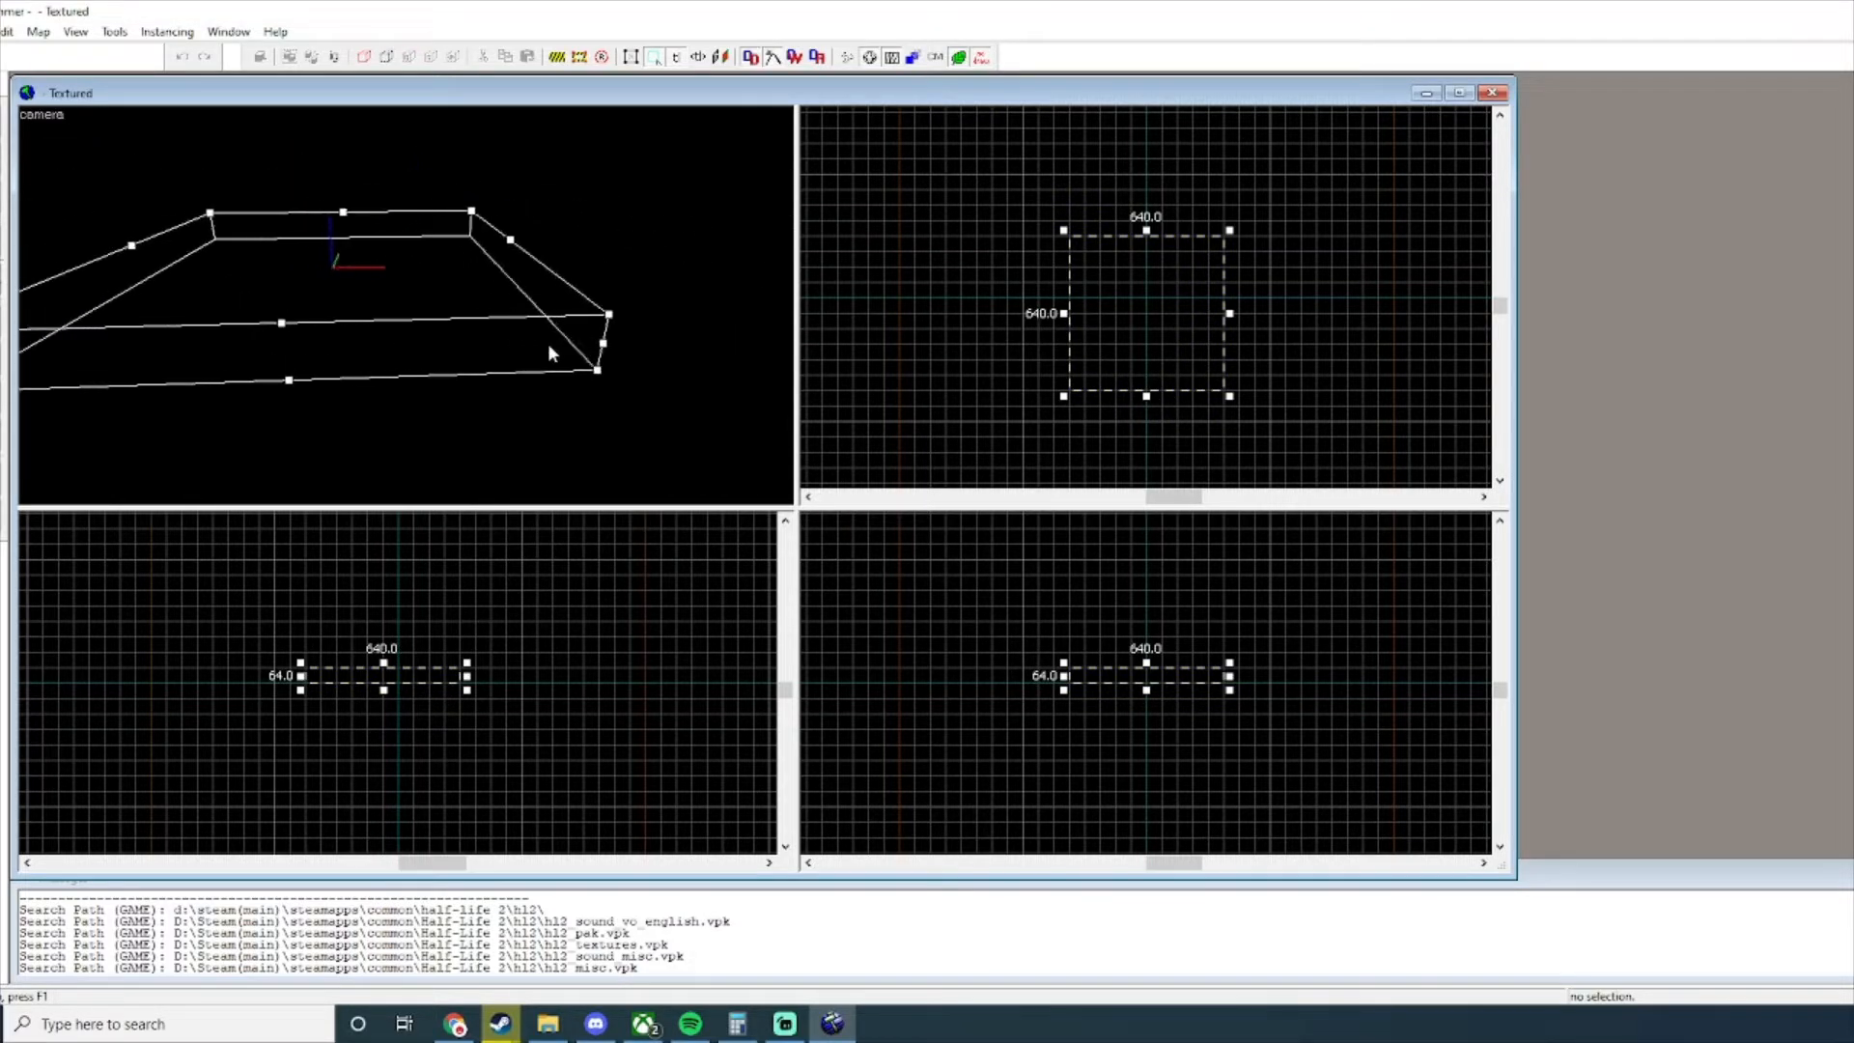
key(s)
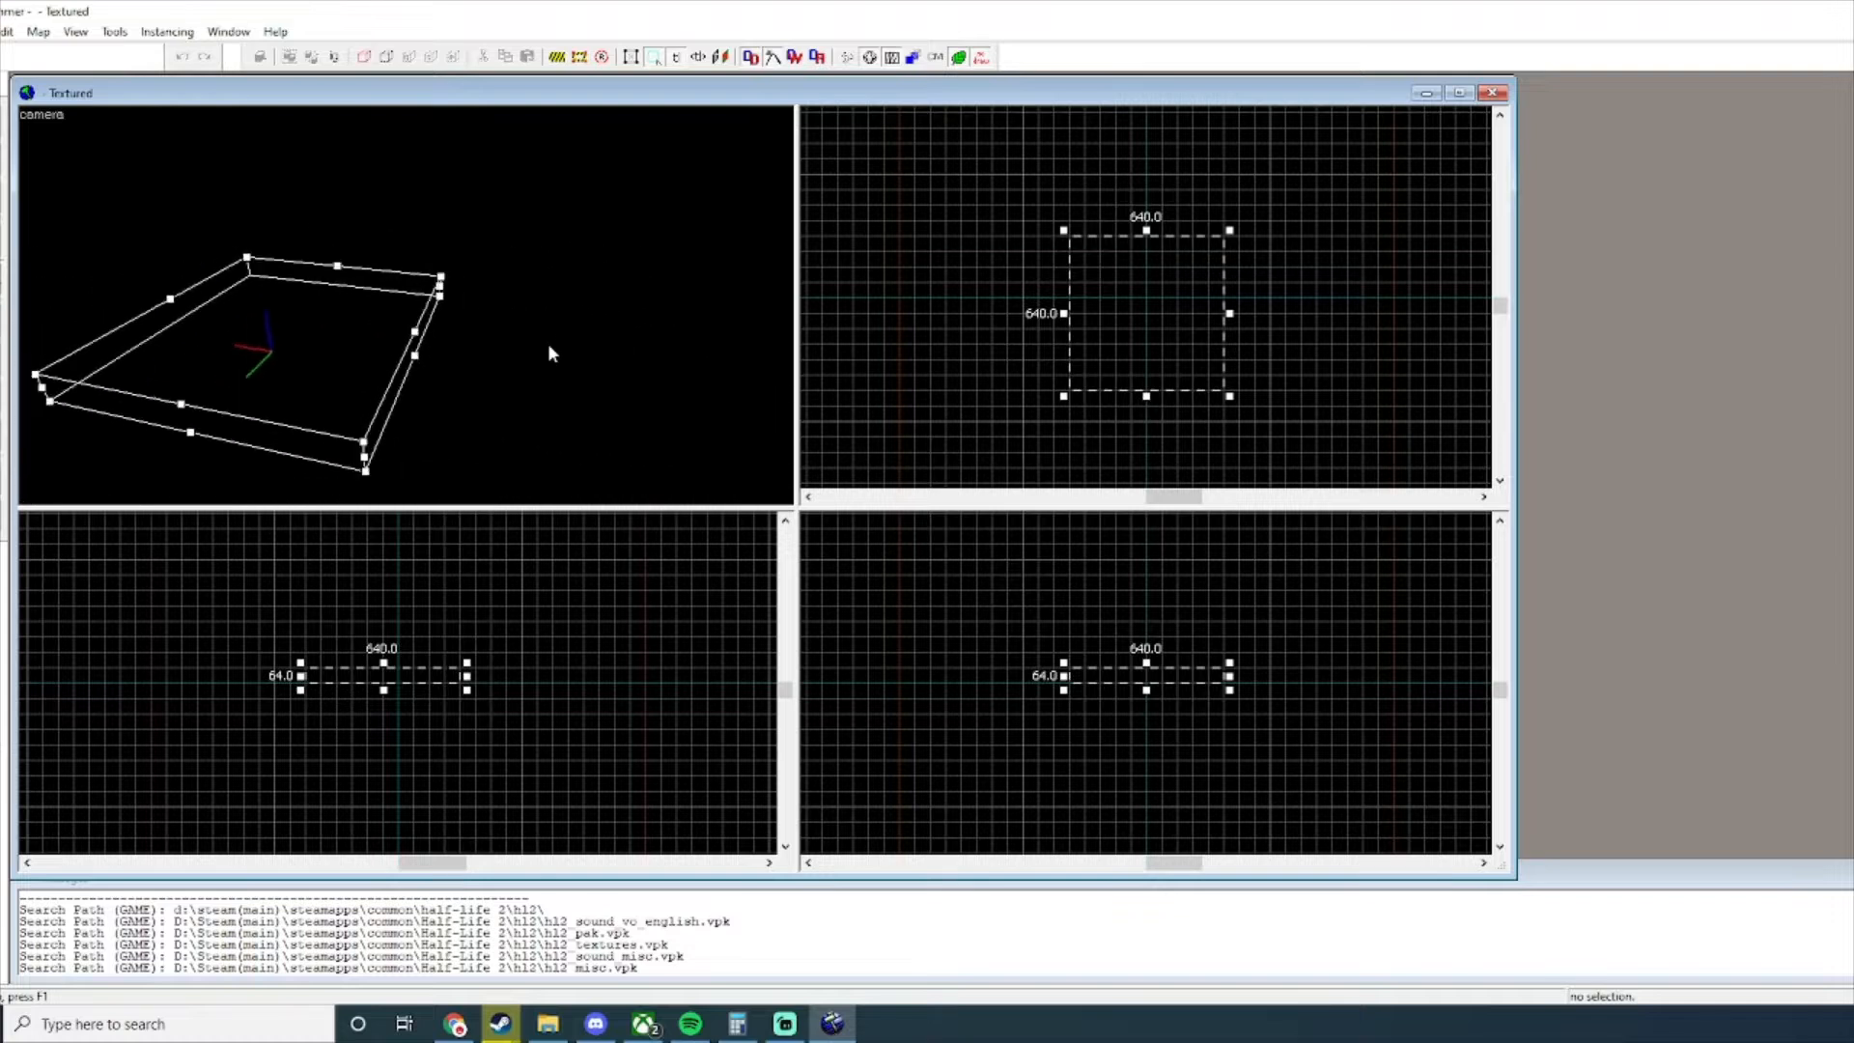
key(Return)
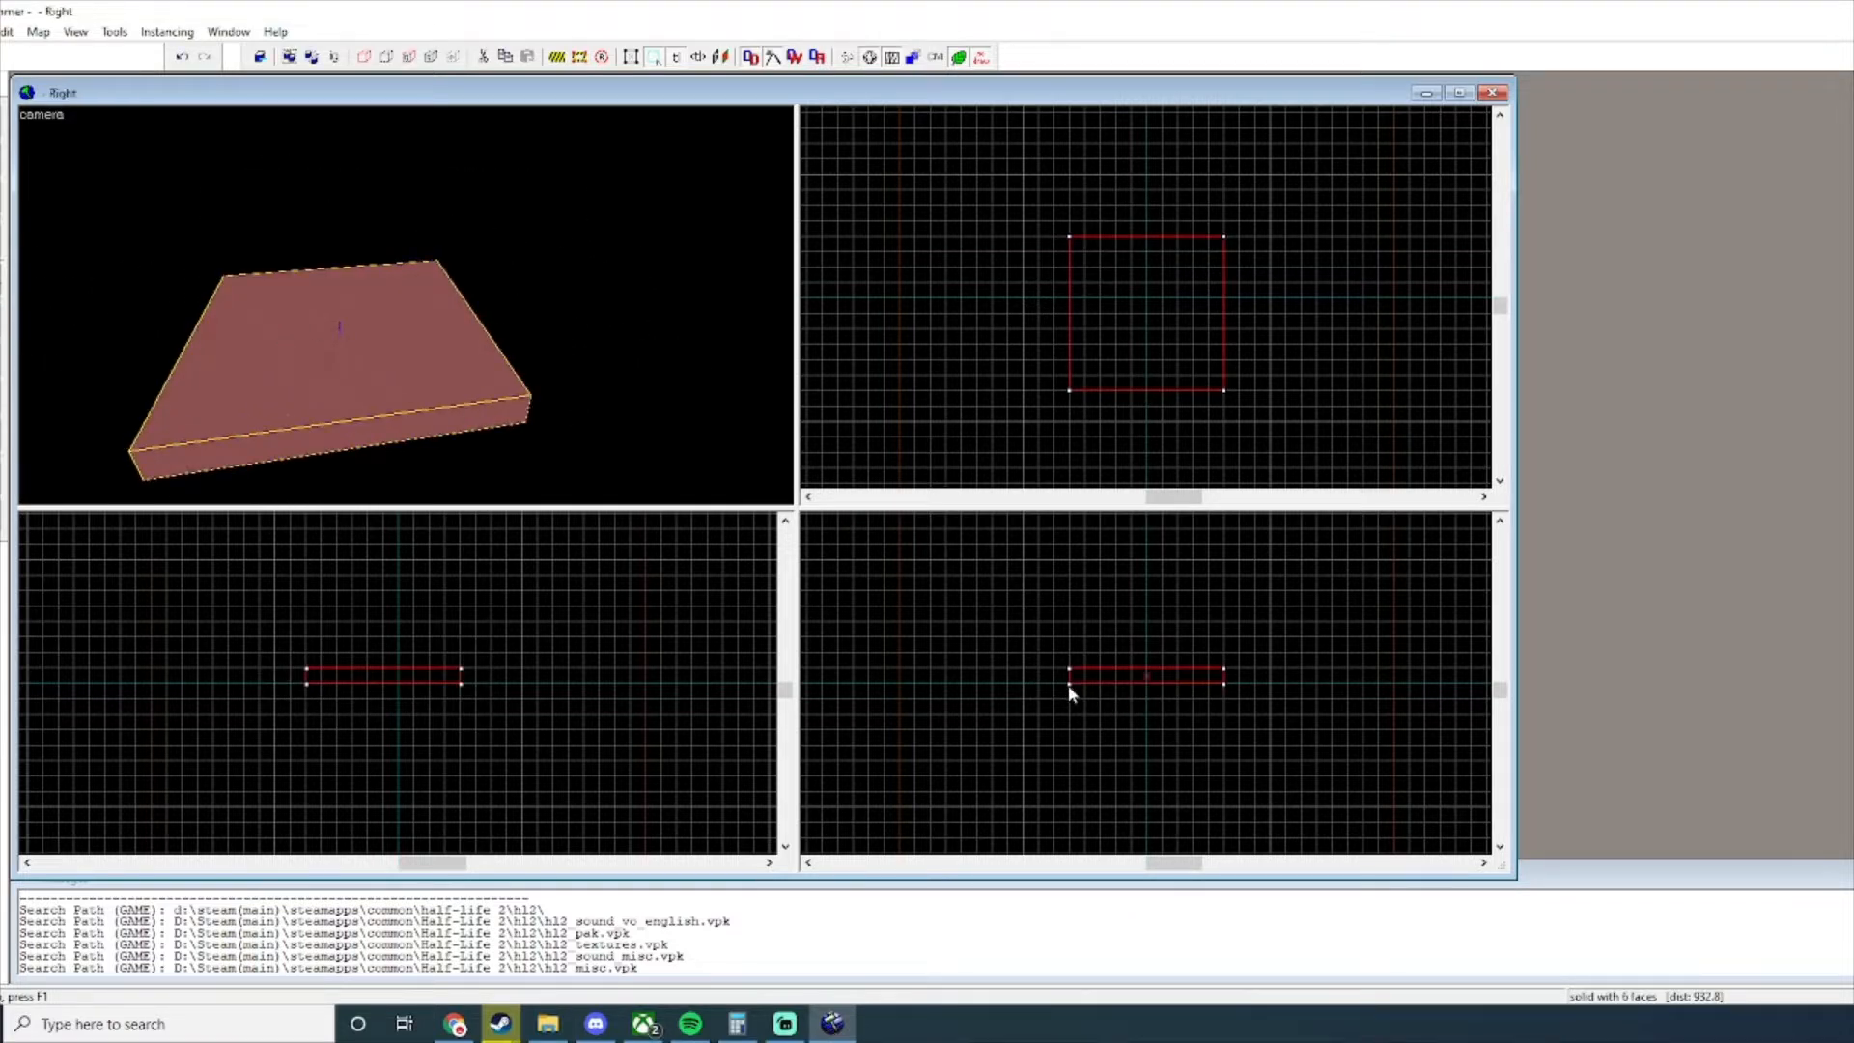
Create a 1216 × 640 × 1024 unit block just below the platform, starting at its lower edge and spanning its full width.
mouse_move(1073, 689)
mouse_down()
mouse_move(1005, 741)
mouse_move(925, 898)
mouse_move(881, 756)
mouse_move(892, 770)
mouse_up()
scroll(1009, 743, down, 1)
key(w)
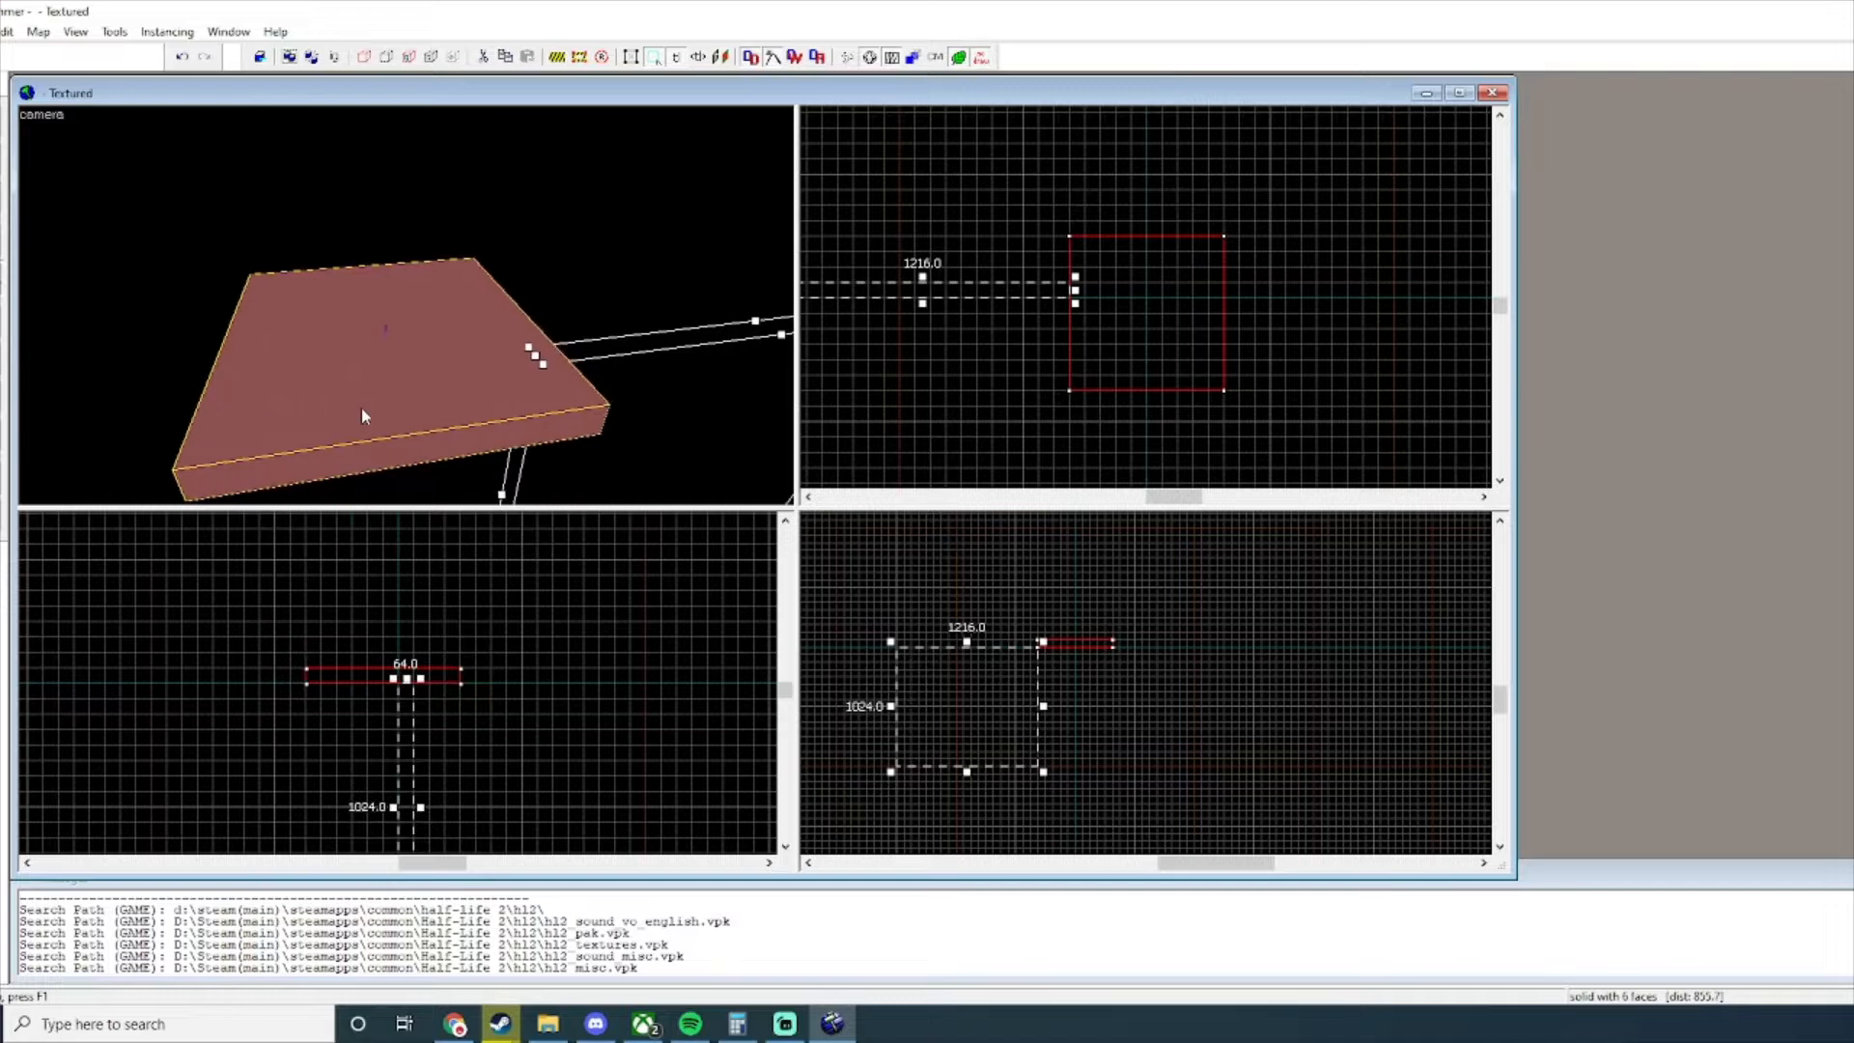
mouse_move(922, 306)
mouse_down()
mouse_move(934, 390)
mouse_move(937, 230)
mouse_up()
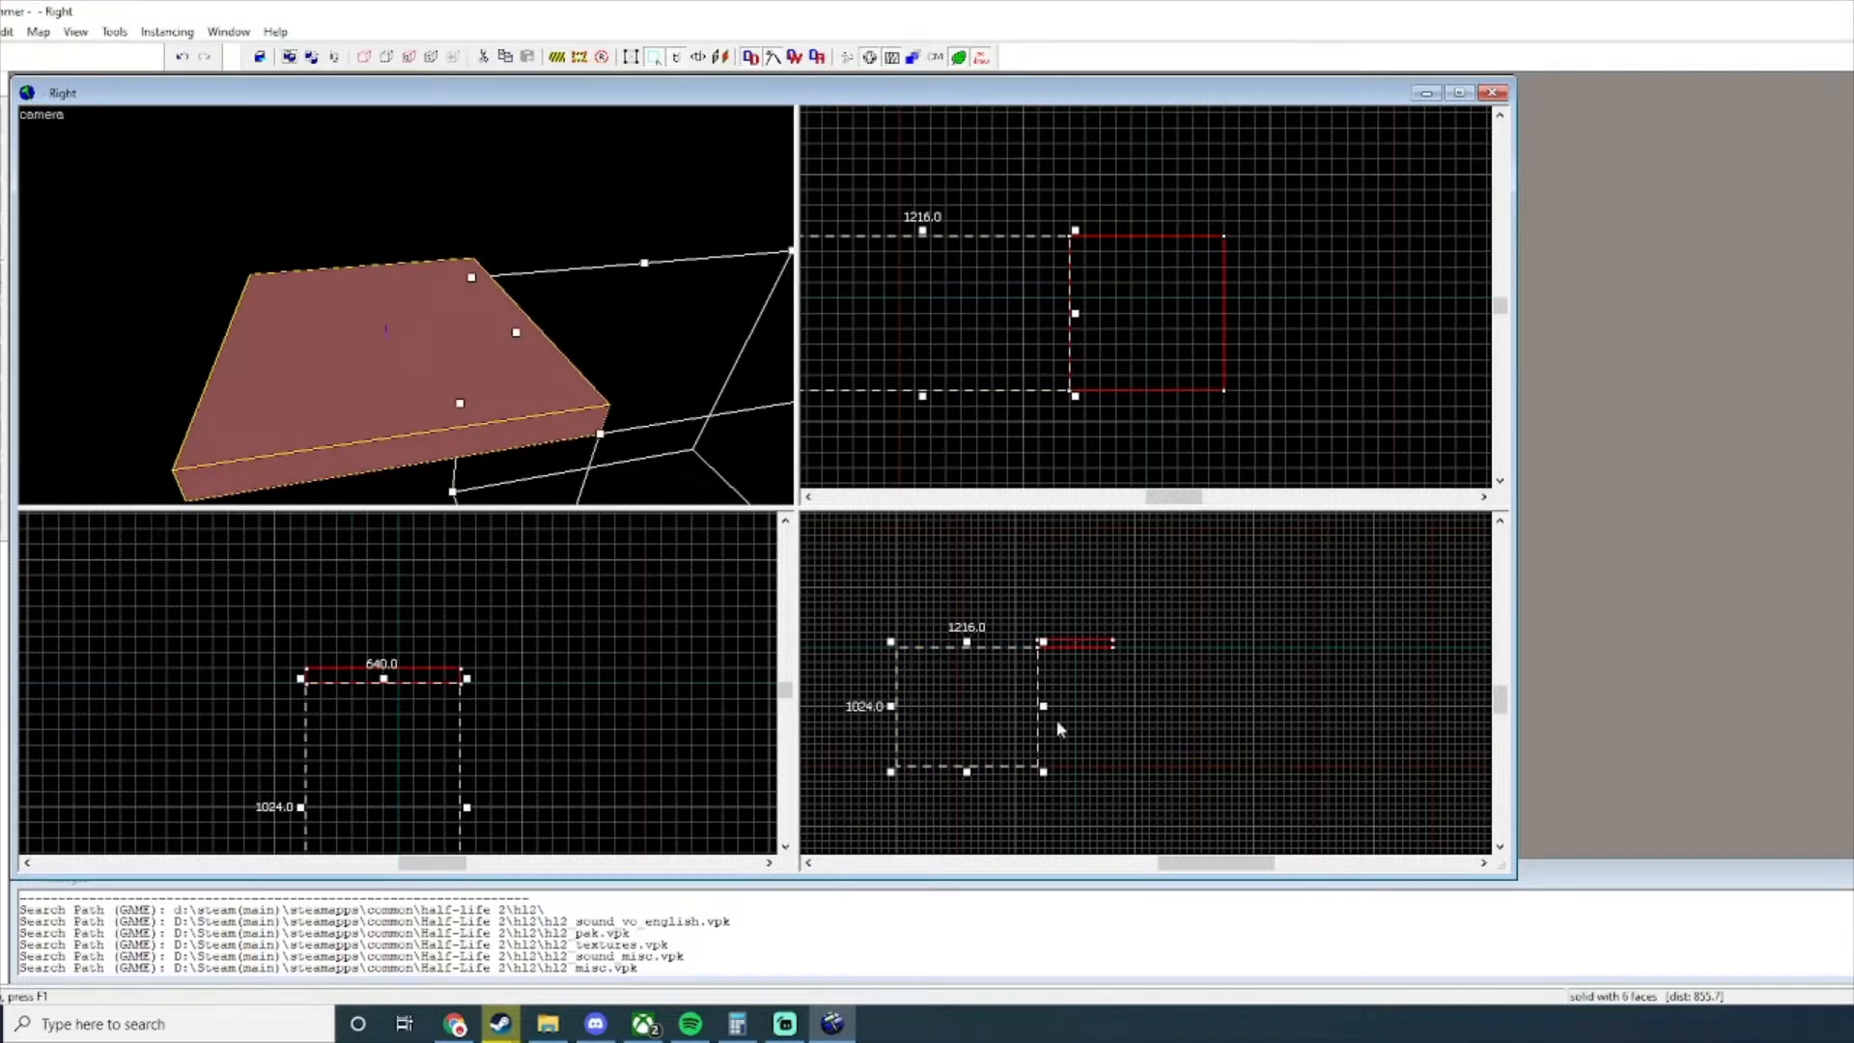
scroll(1056, 720, up, 2)
key(Return)
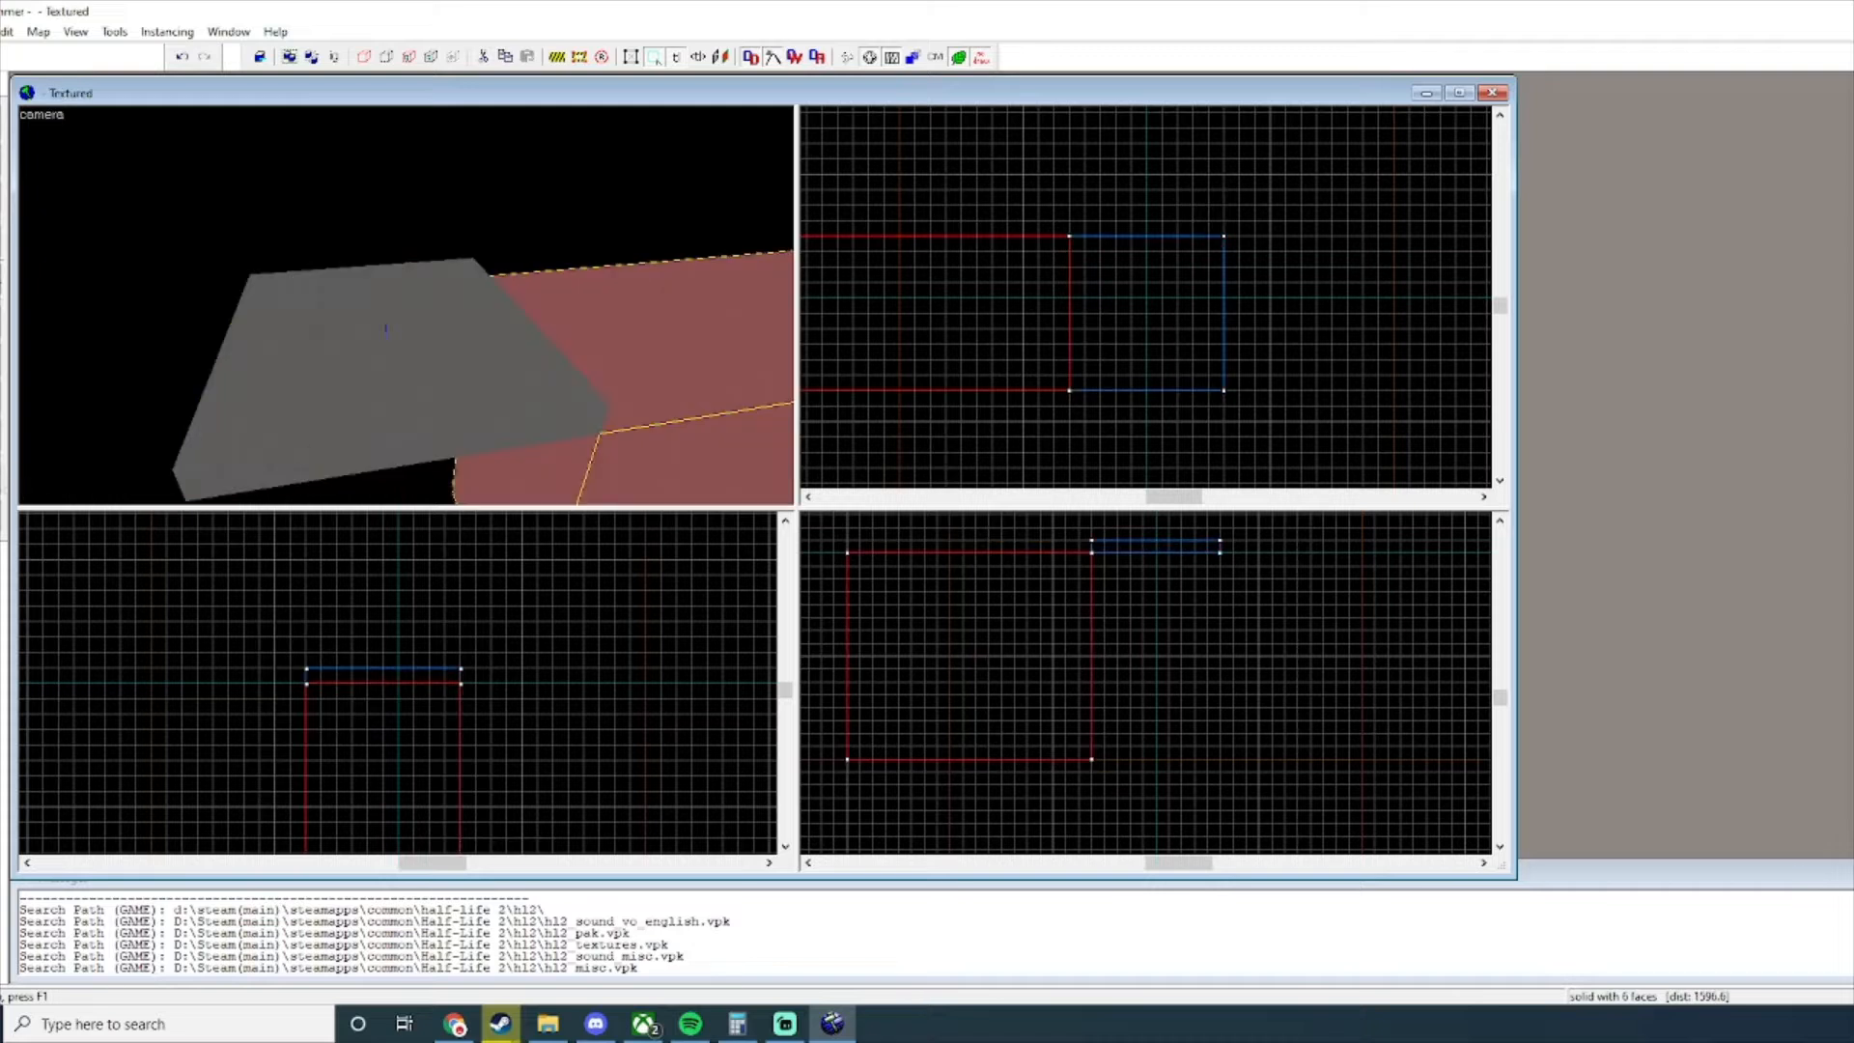
Clip the large block diagonally from its top corner at the platform, keeping only the wedge about 384 units wide at its base.
mouse_move(1093, 560)
mouse_down()
mouse_move(890, 759)
mouse_move(1028, 752)
mouse_move(1014, 763)
mouse_up()
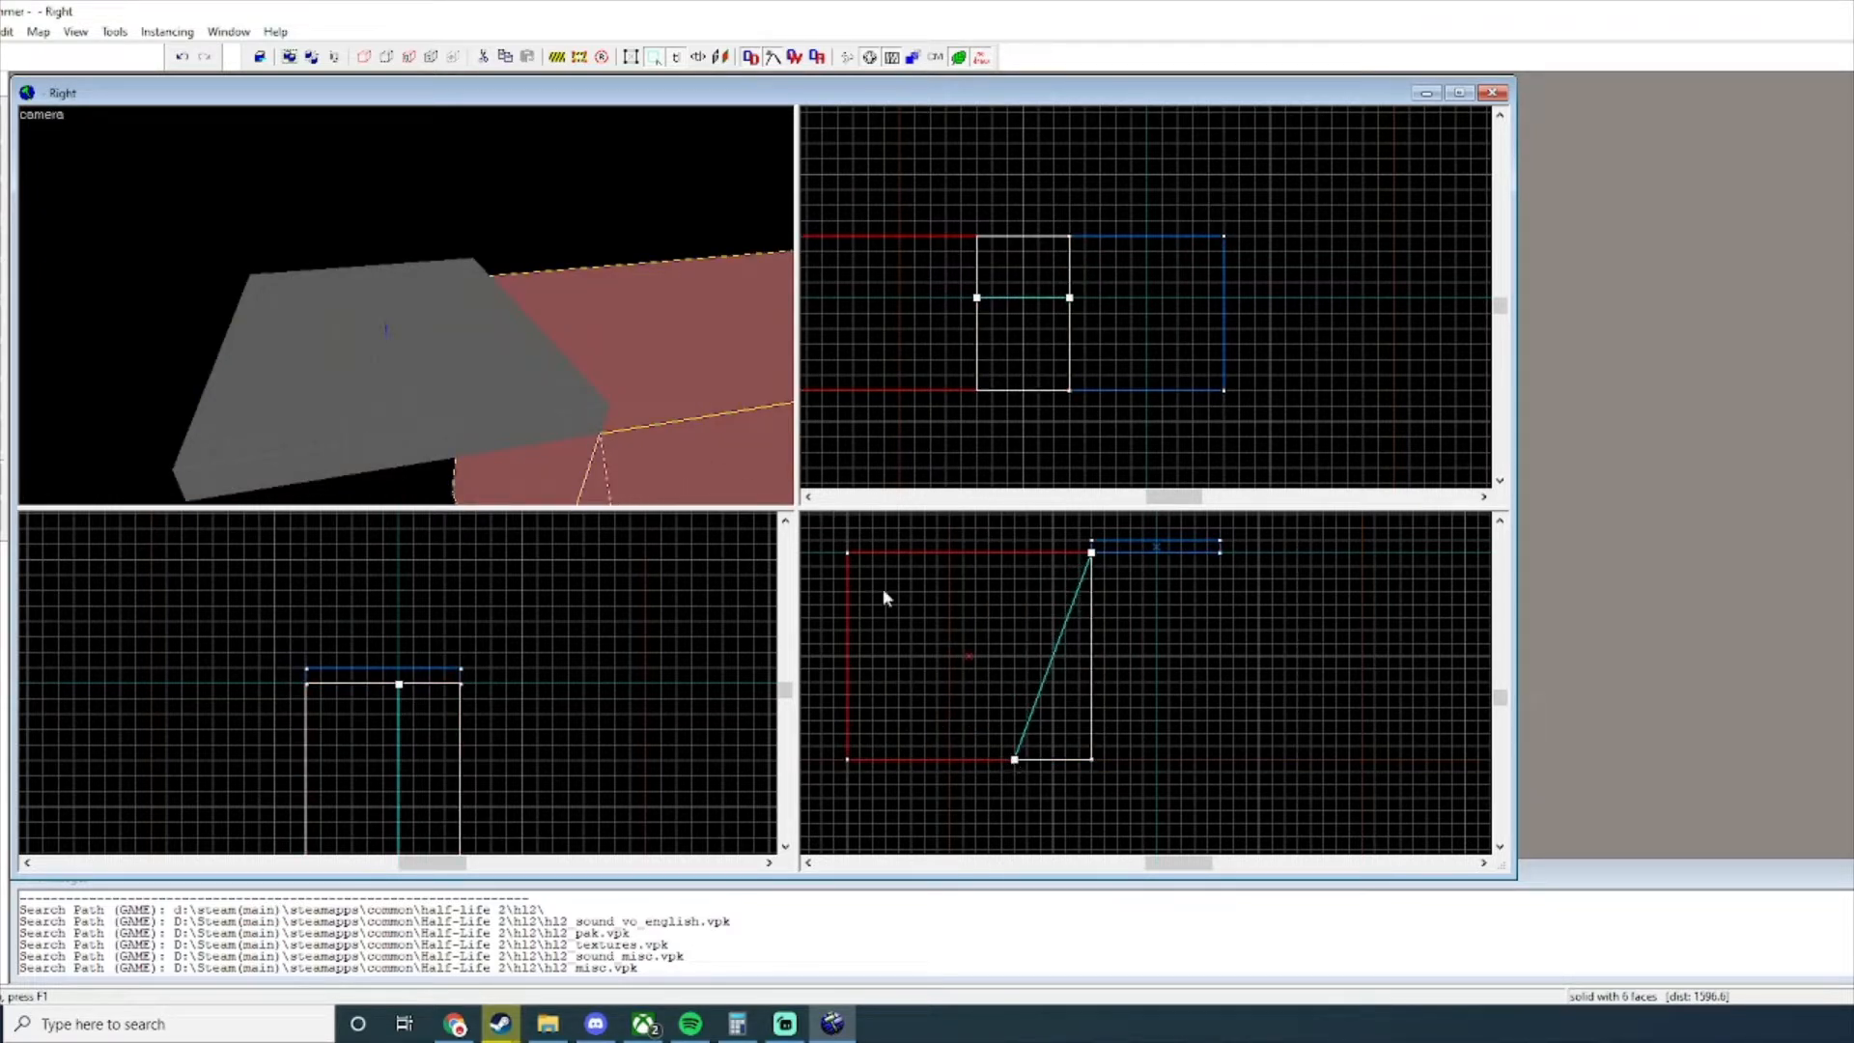
key(Right)
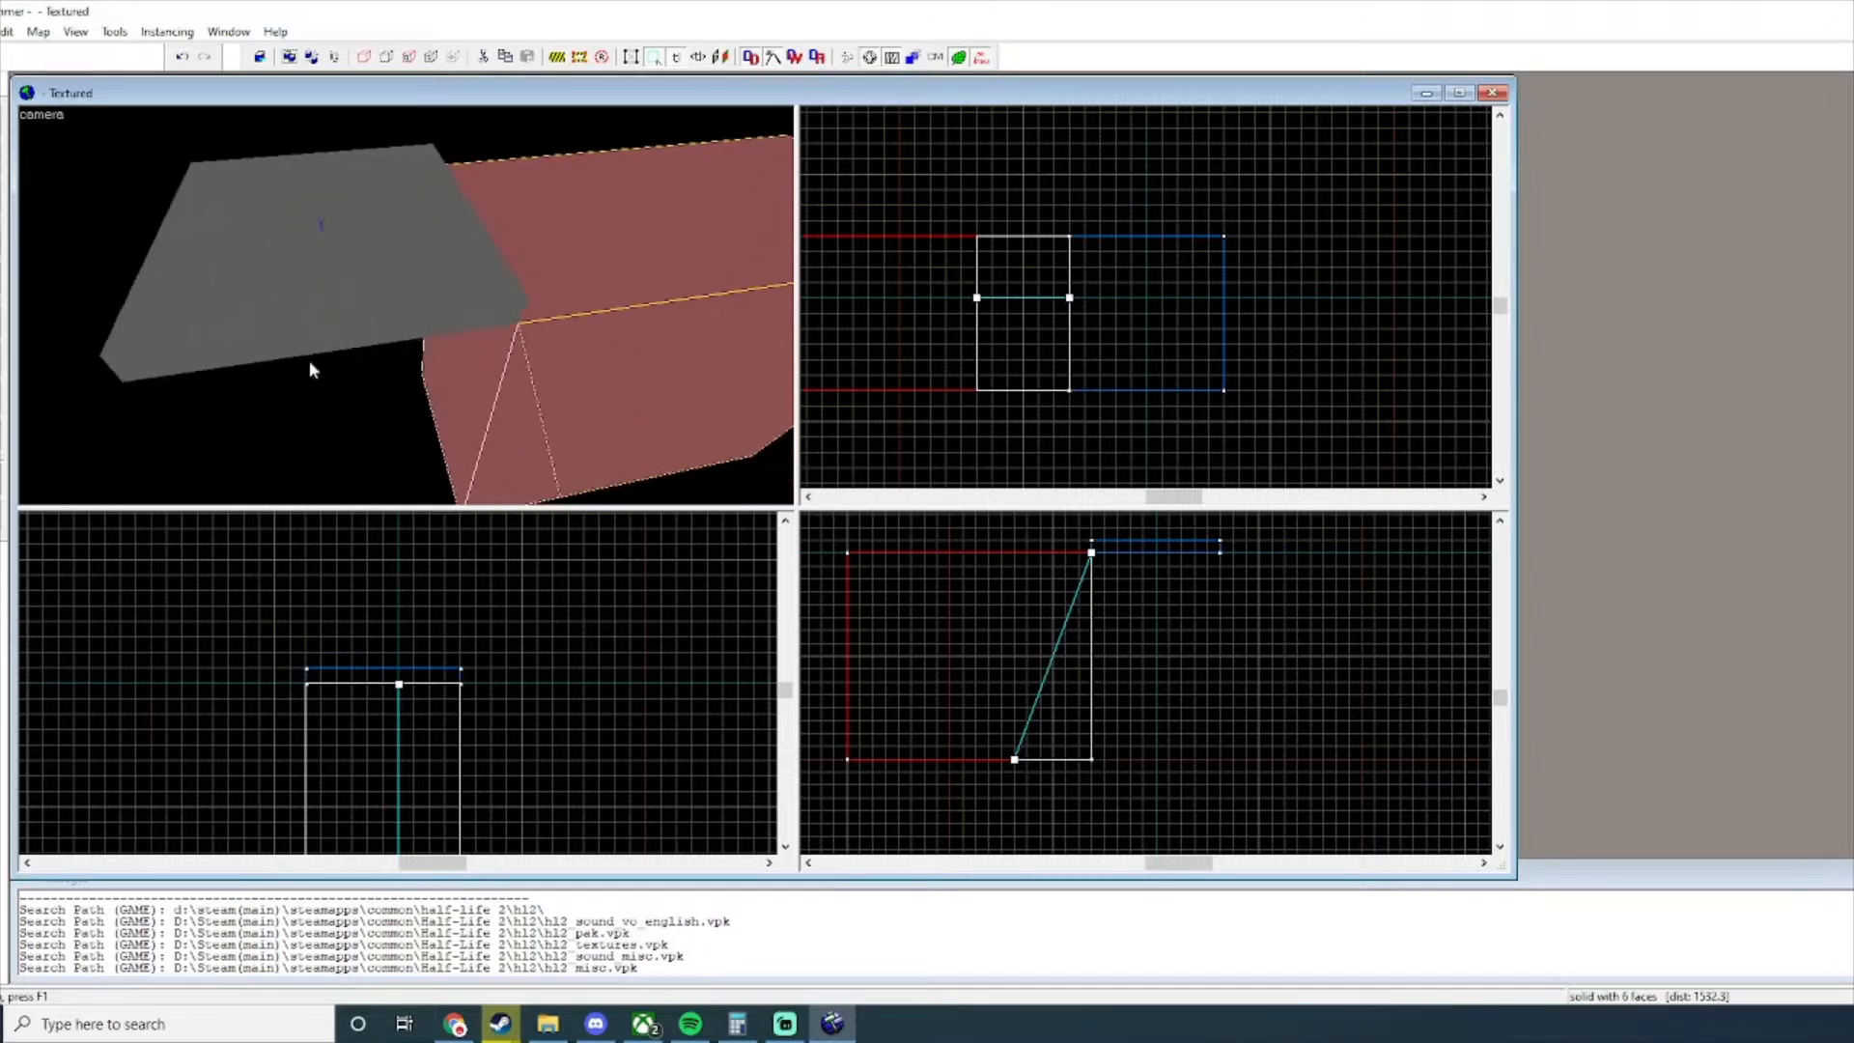
key(Return)
key(Left)
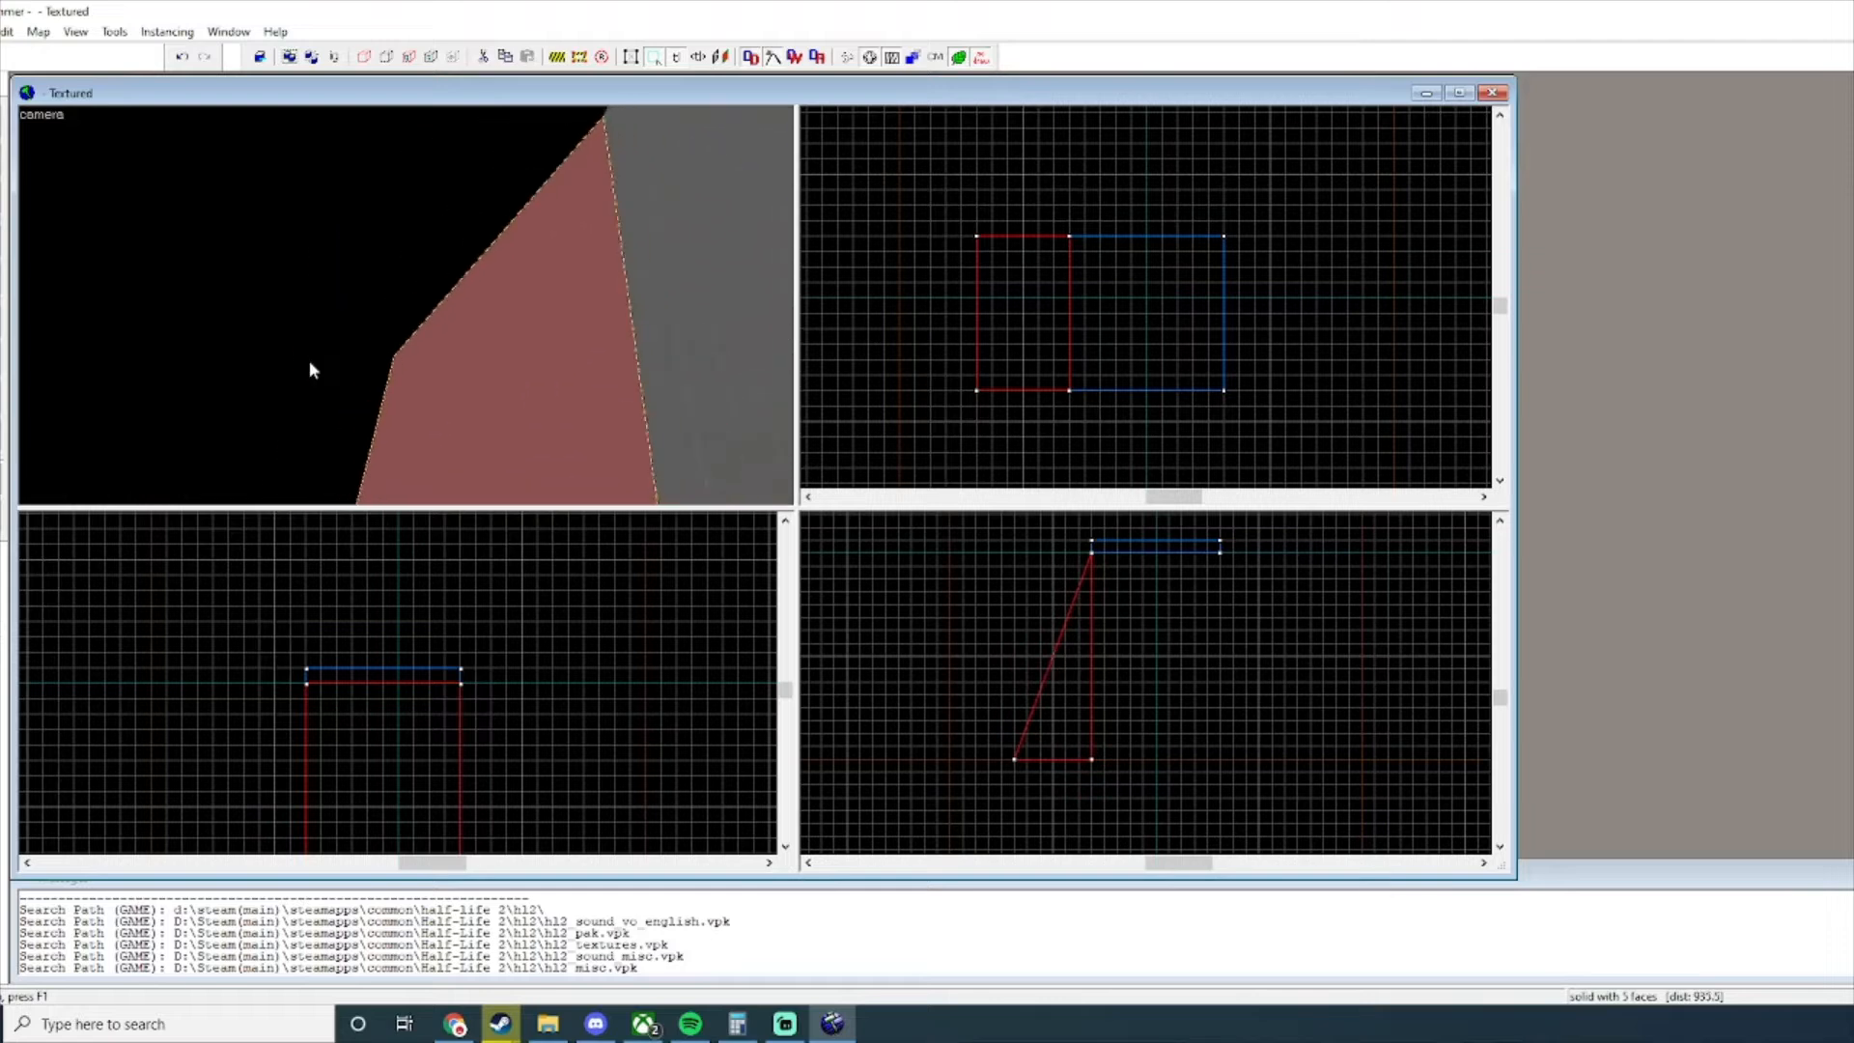
Create a 320 × 640 × 64 unit floor slab slightly below the wedge's pointed foot, extending away from it.
click(977, 324)
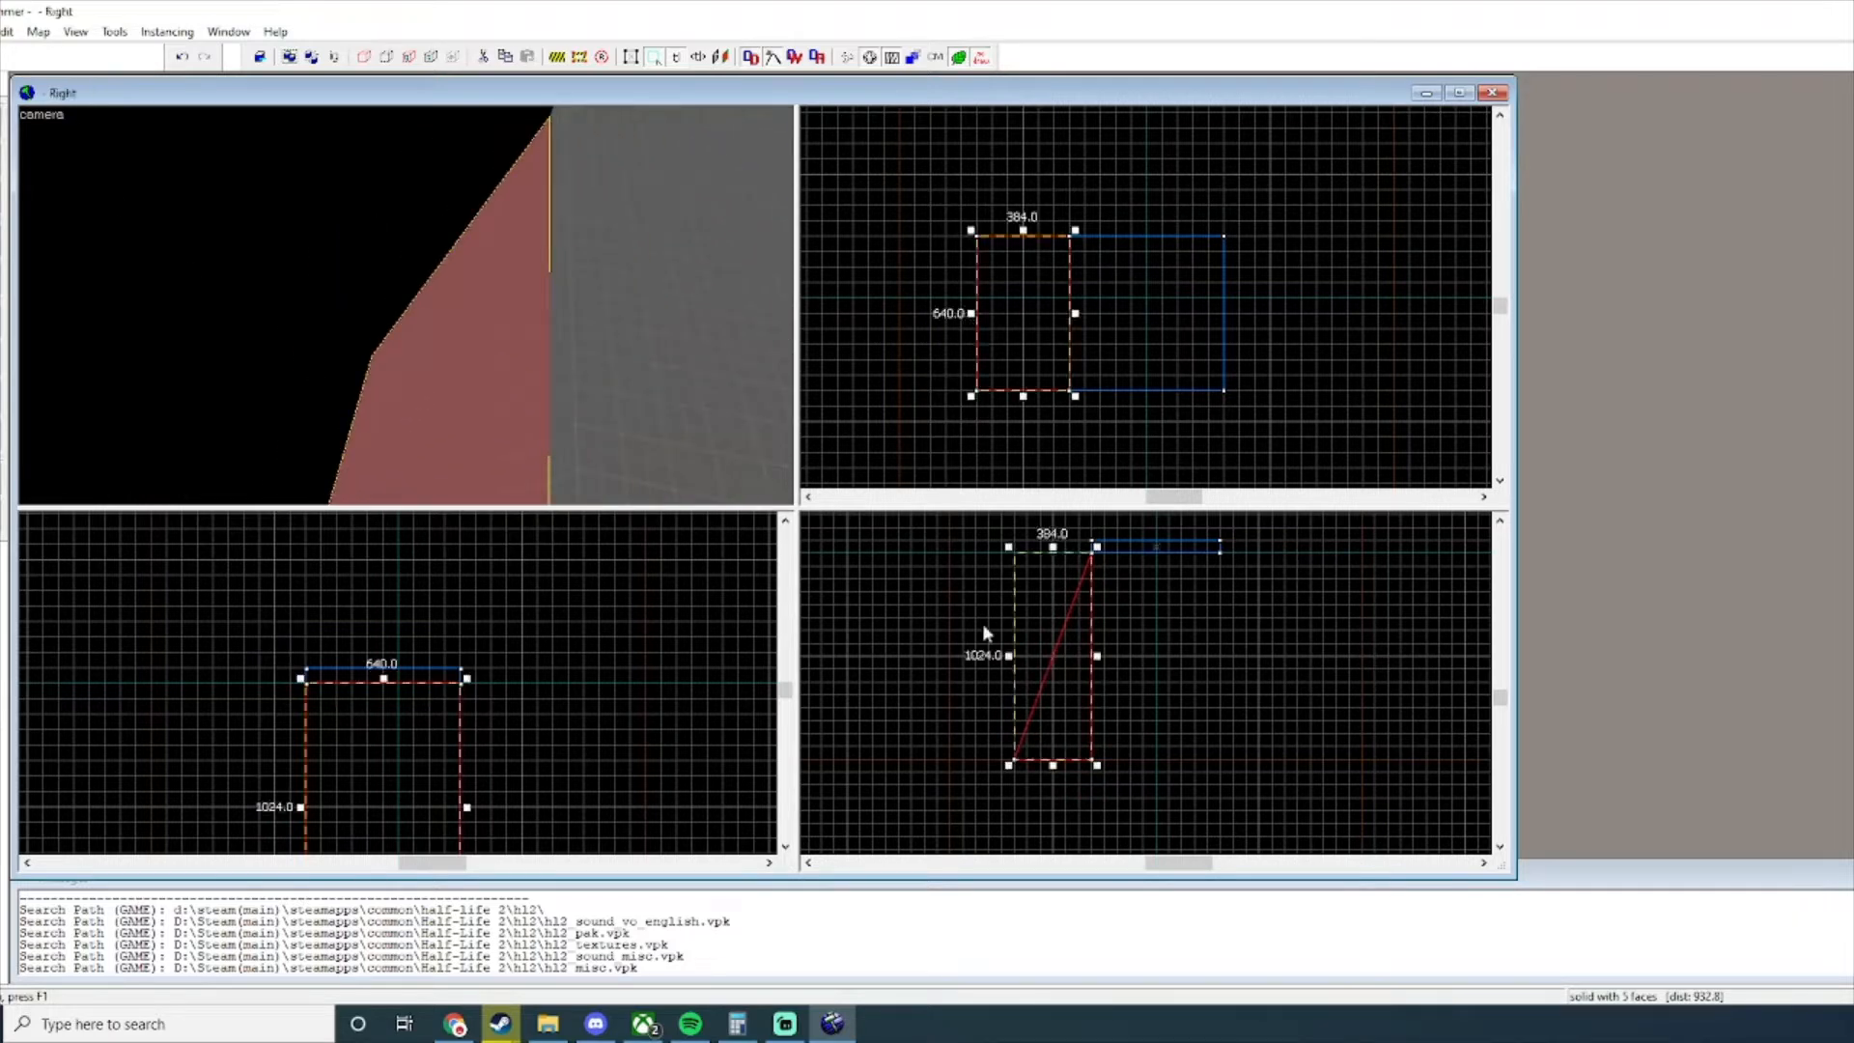
scroll(924, 730, down, 4)
scroll(905, 778, up, 8)
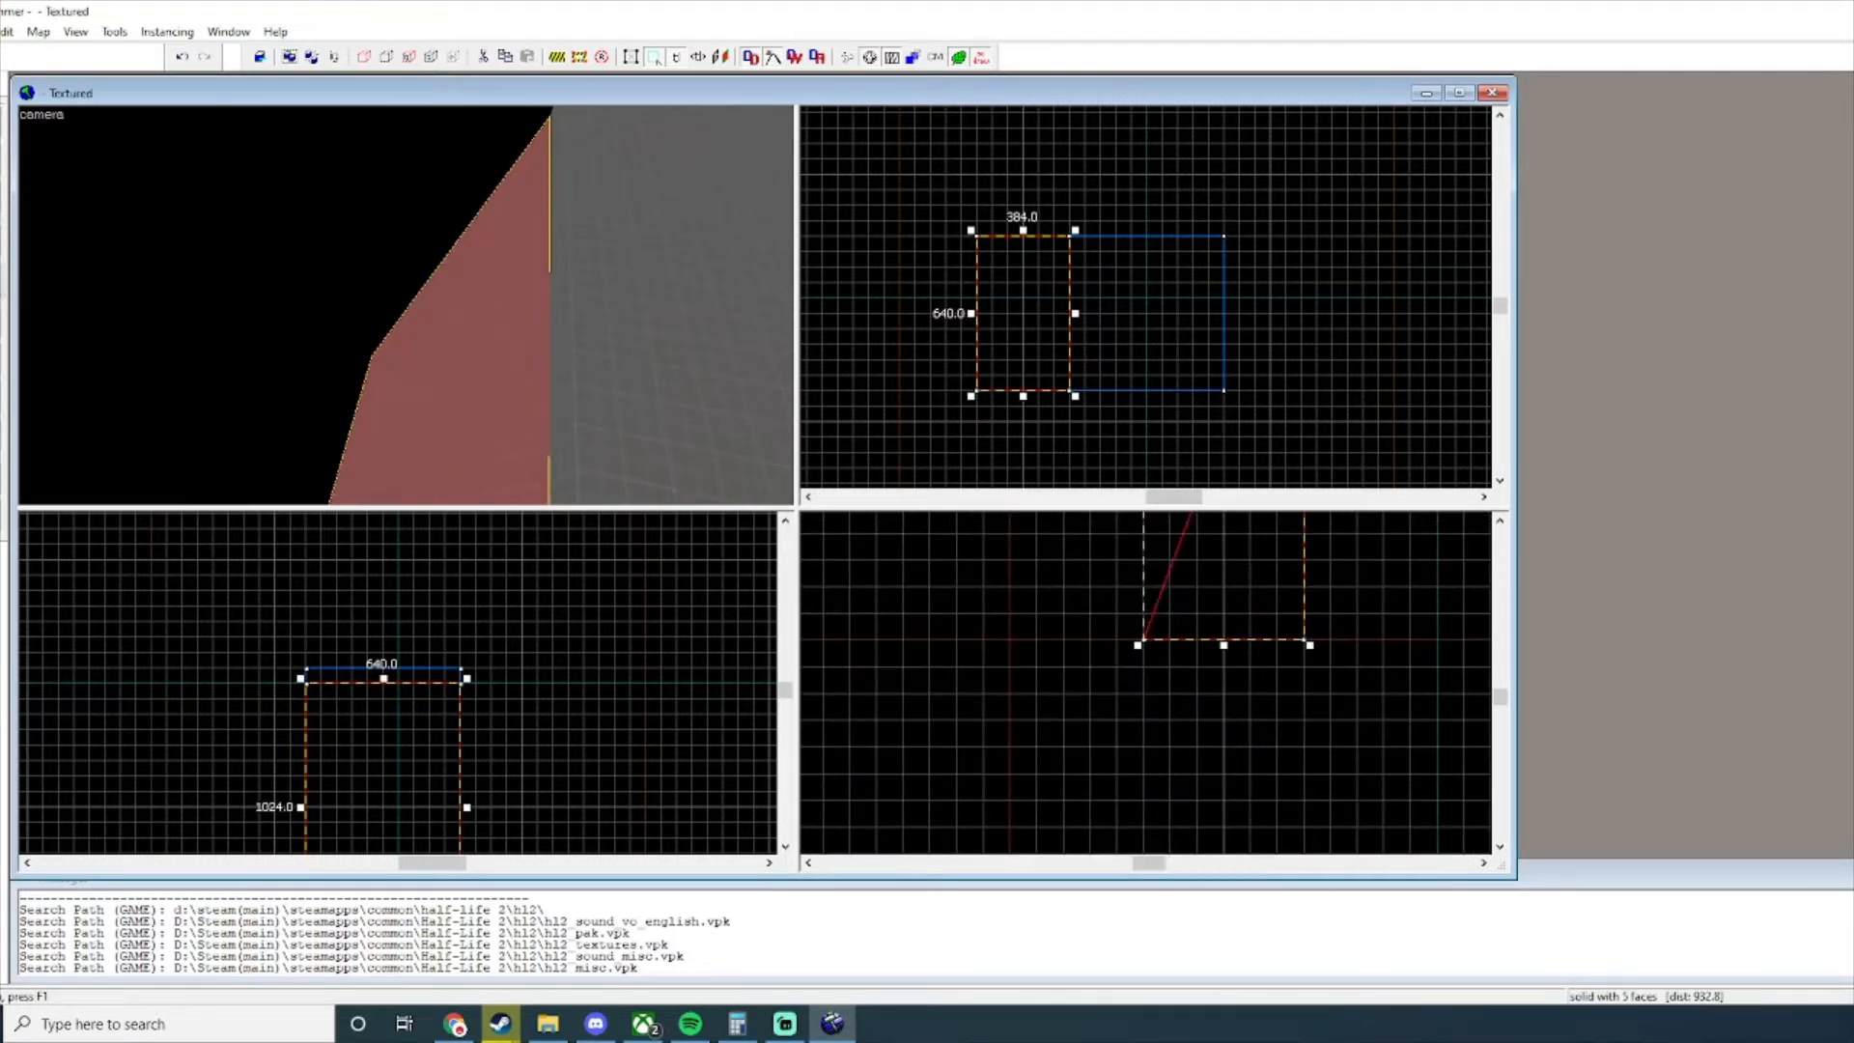
click(1138, 665)
drag(1143, 644, 1089, 670)
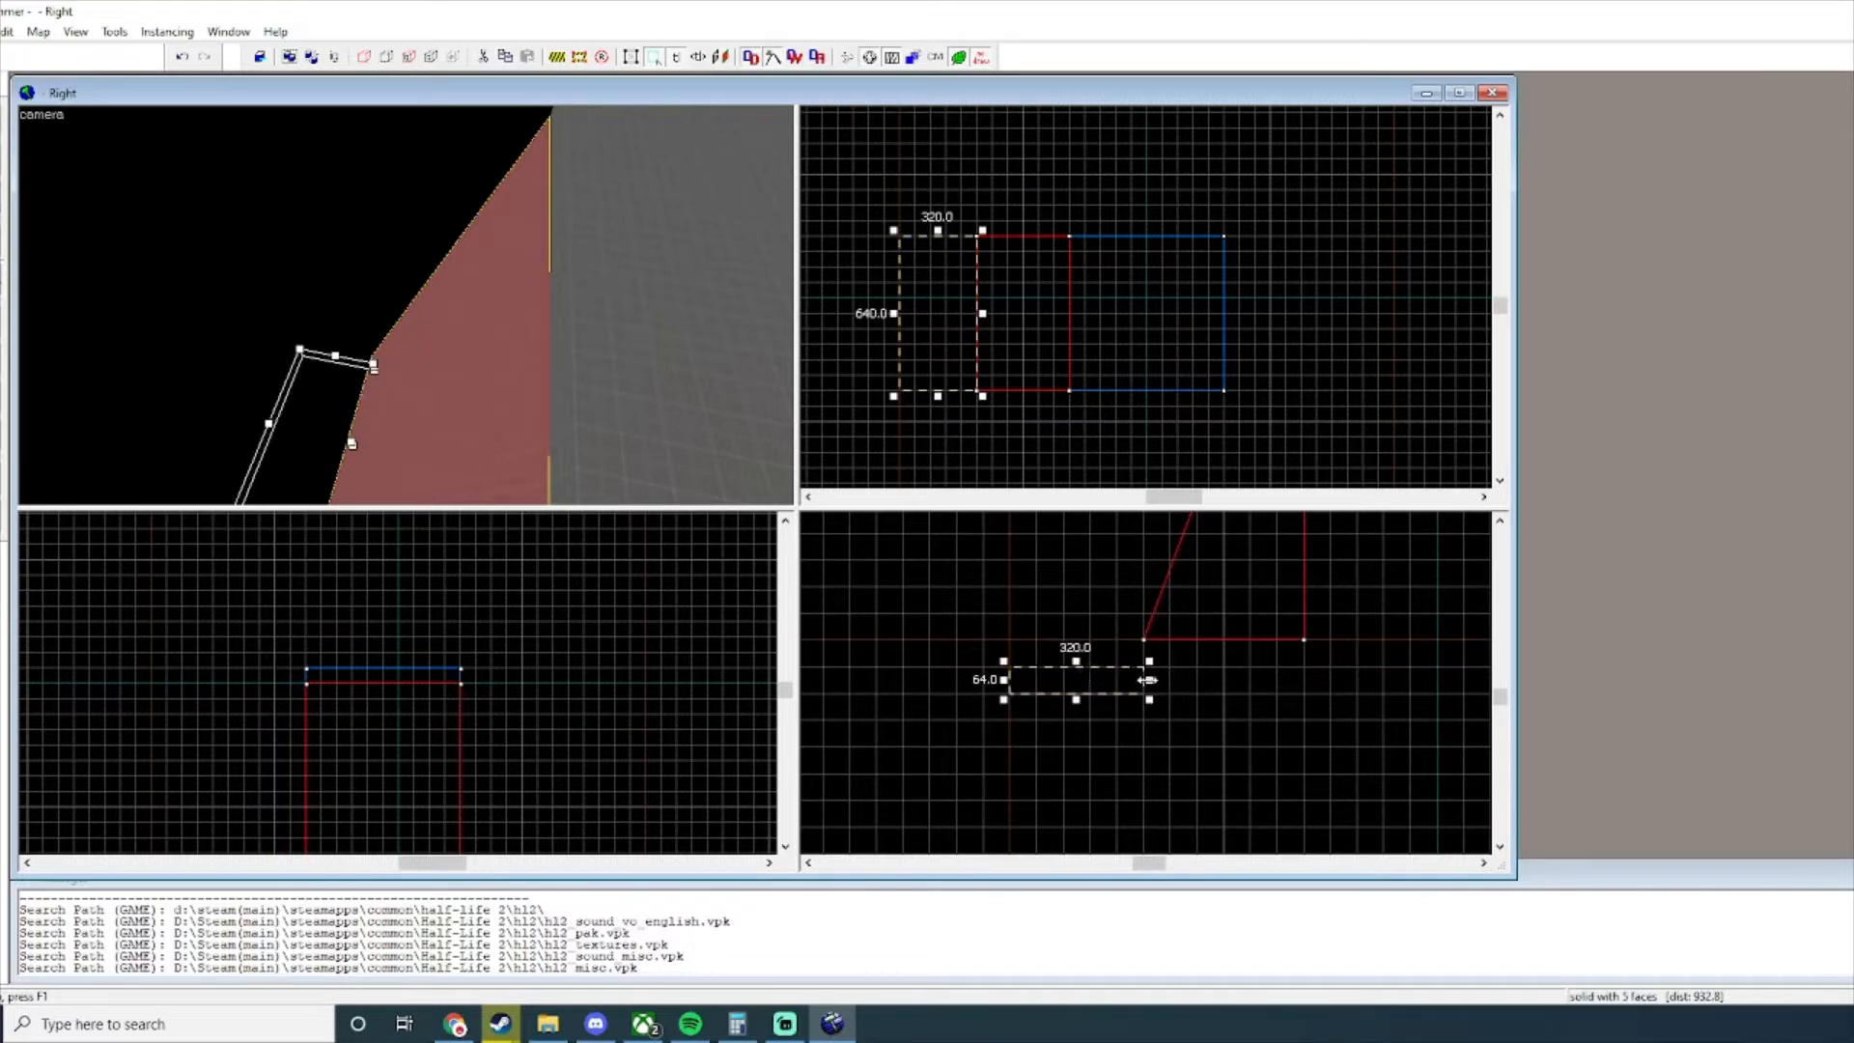
key(z)
key(a)
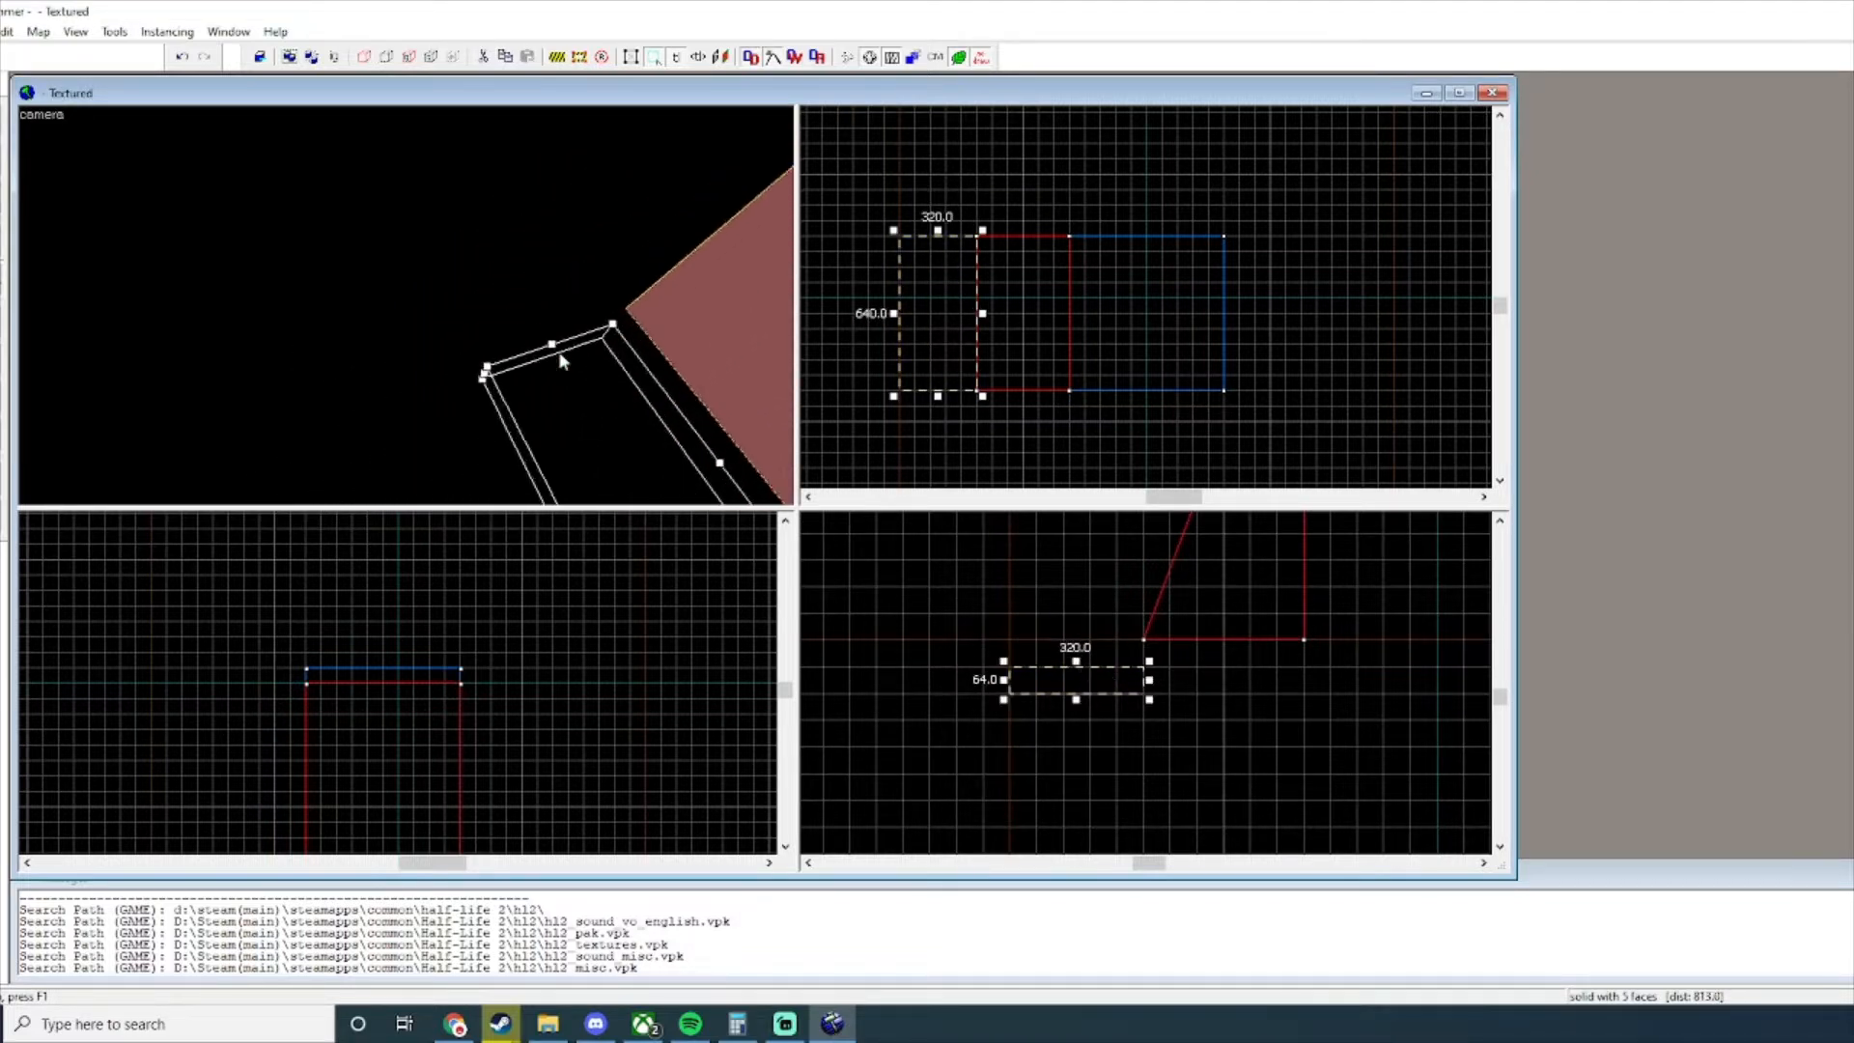
key(s)
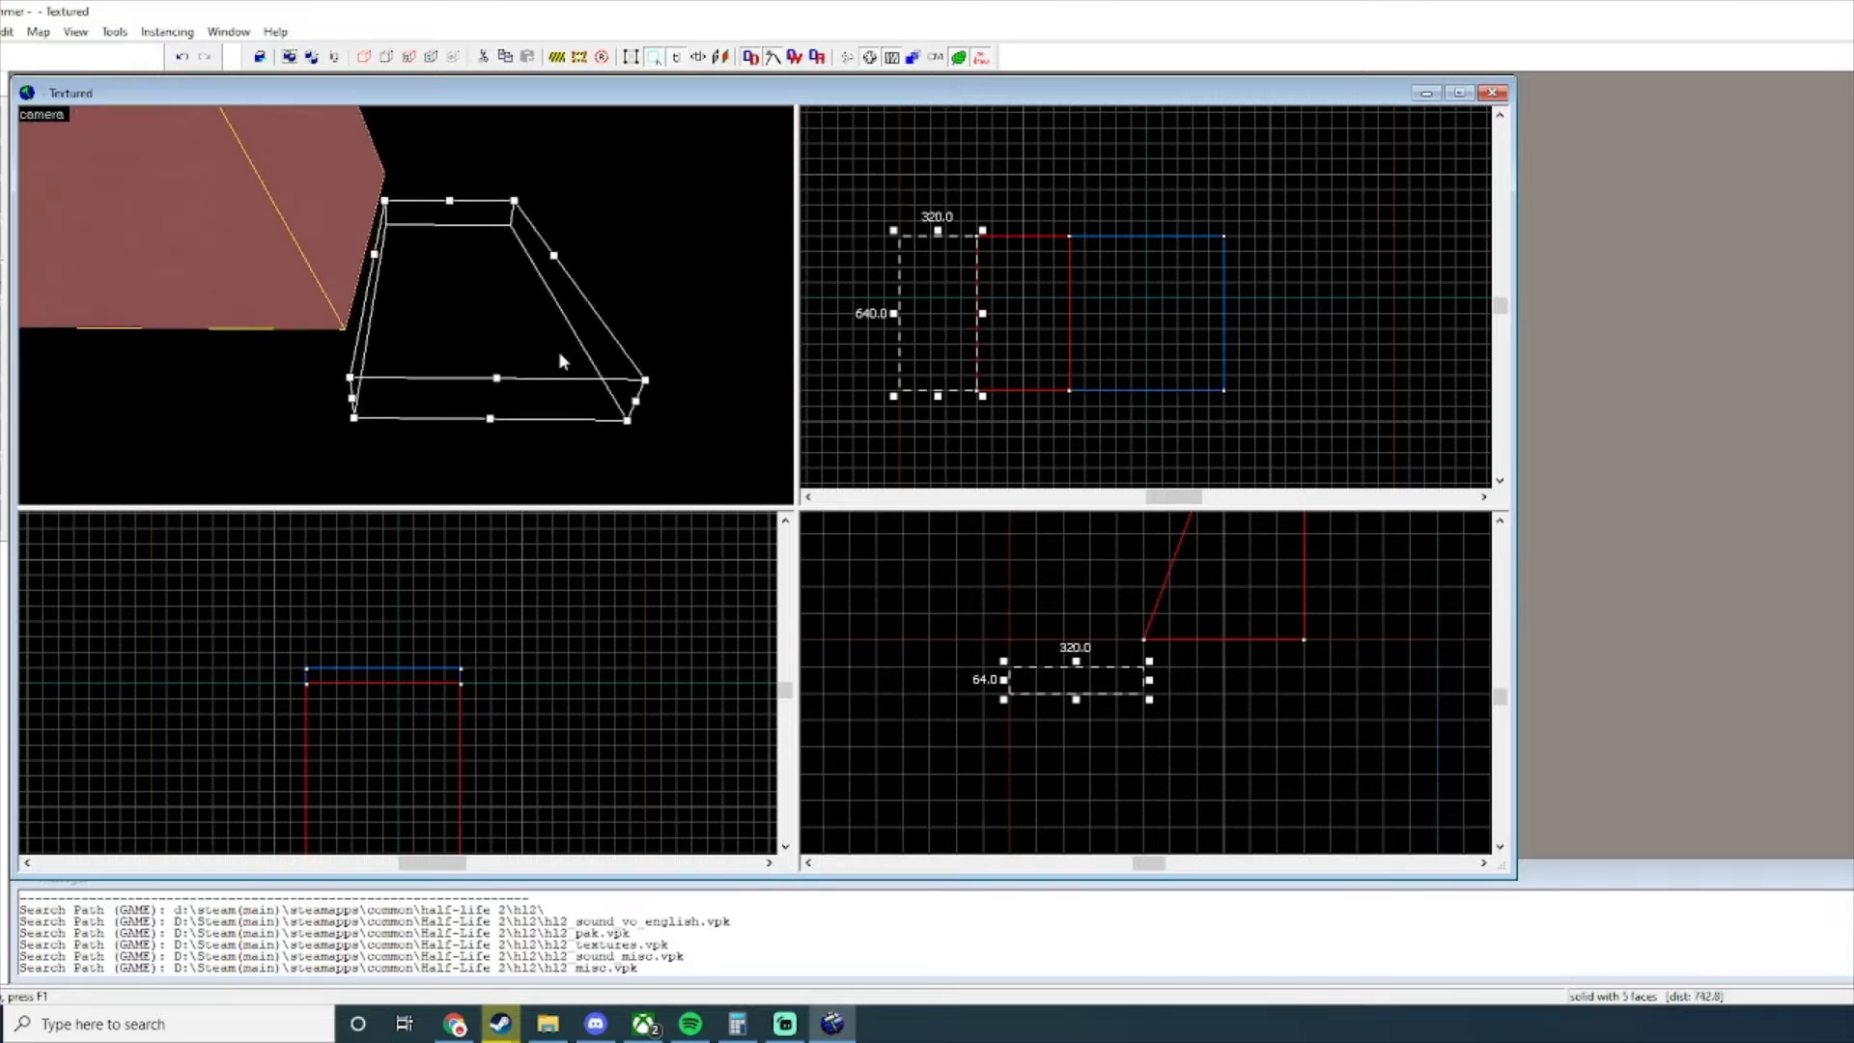
key(z)
key(Return)
Add a 64 × 640 × 128 unit block under the wedge's foot and an upright lip block along the slab's outer end.
drag(1142, 649, 1165, 686)
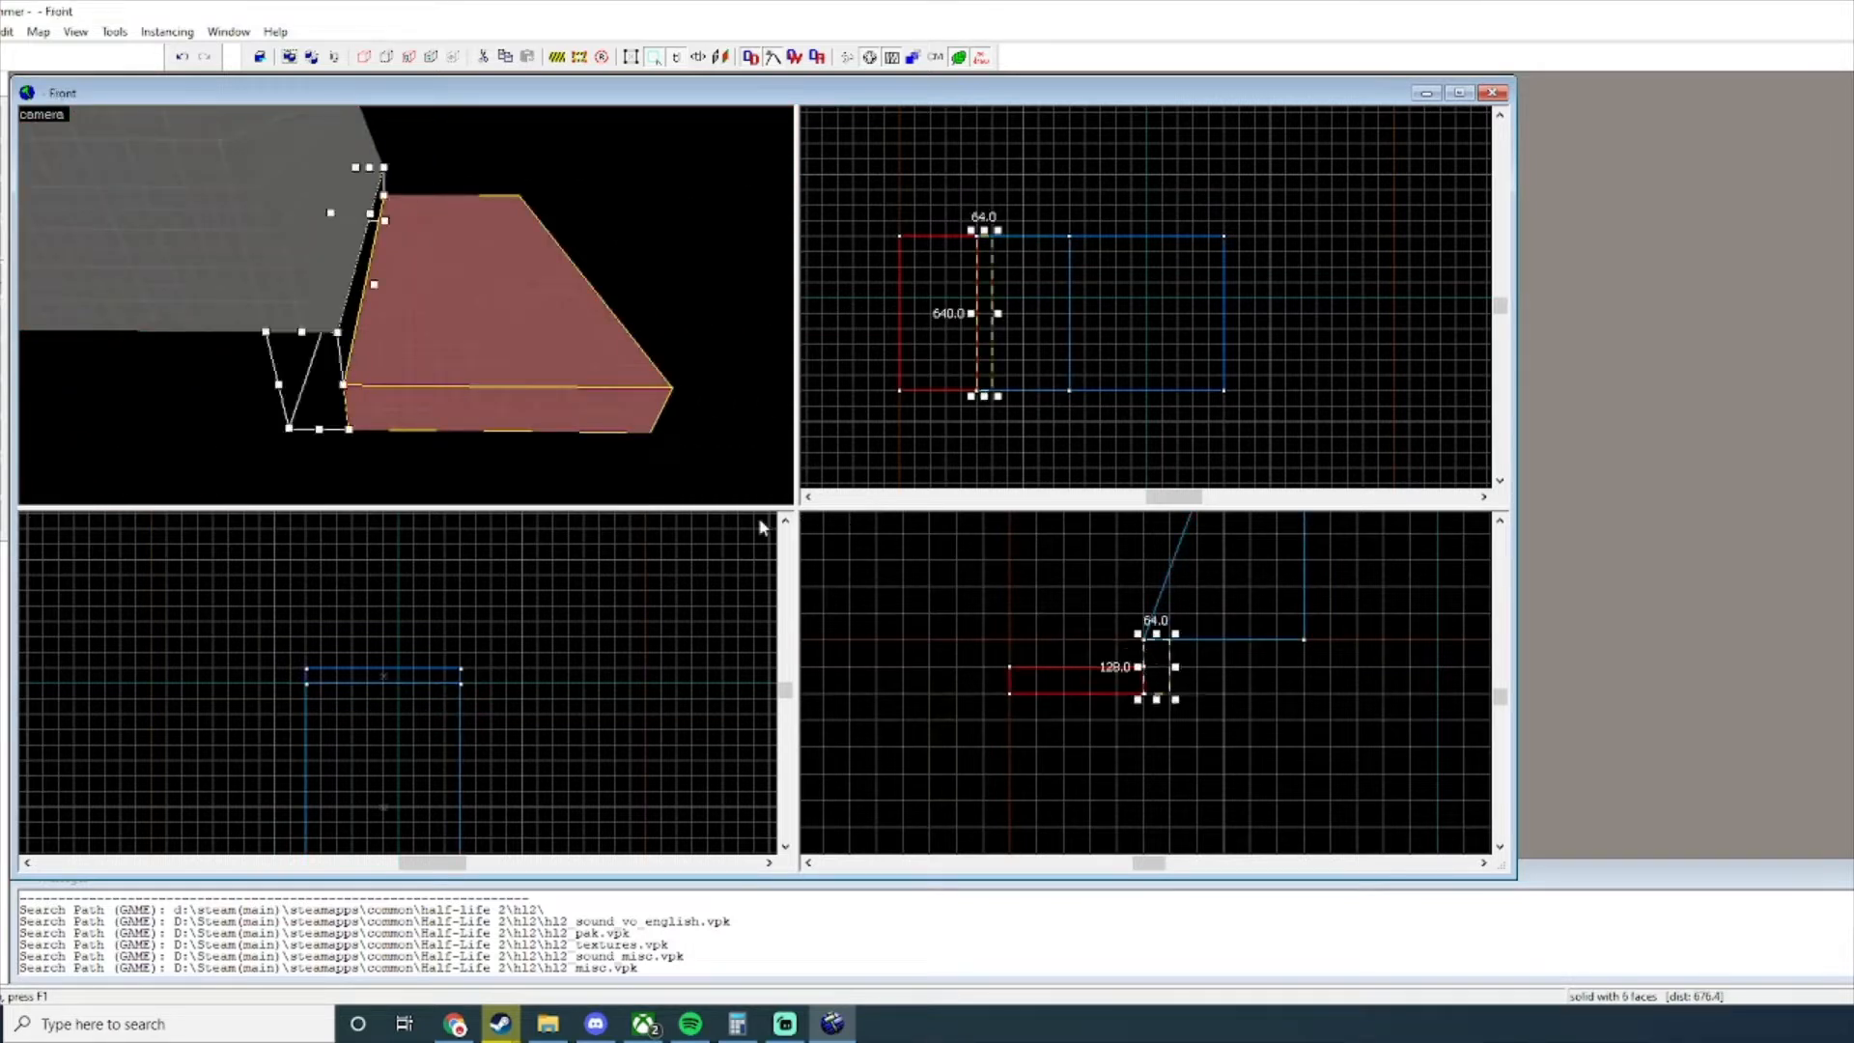
key(Return)
key(z)
key(d)
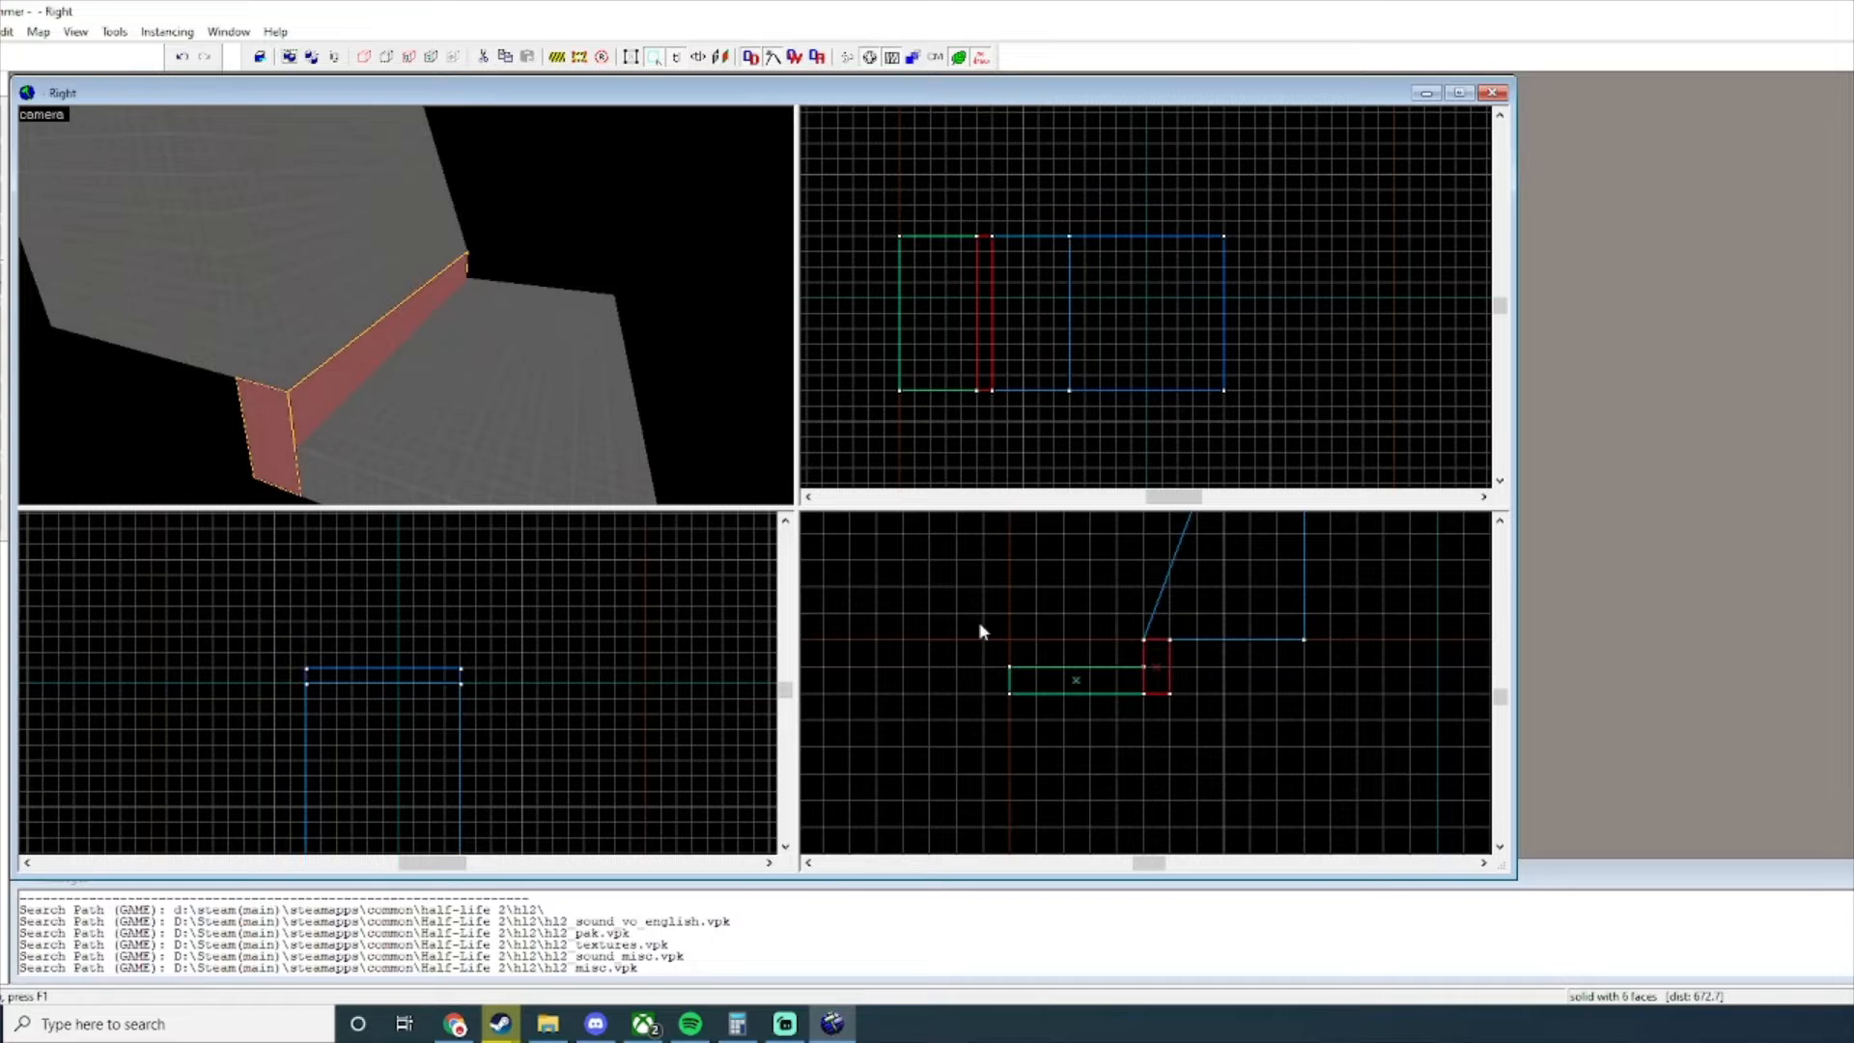
drag(1007, 666, 1029, 608)
key(Return)
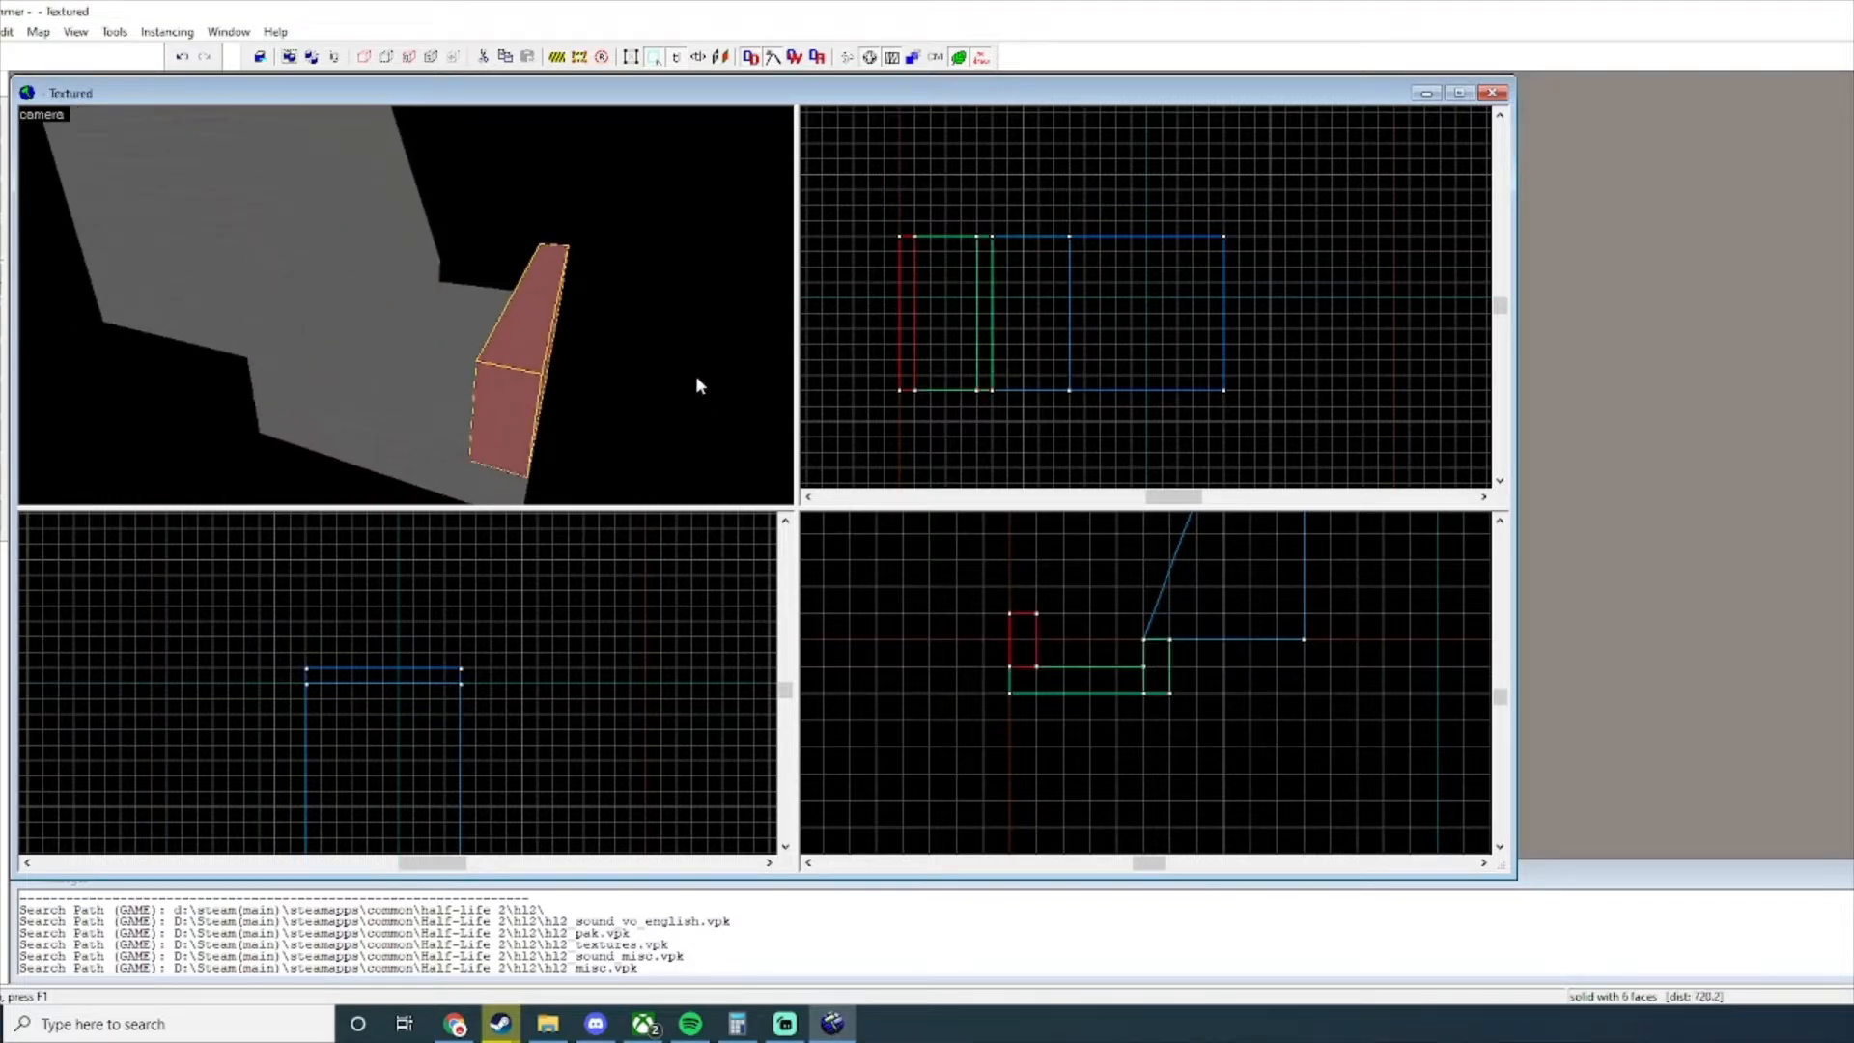
click(1660, 317)
scroll(760, 502, down, 6)
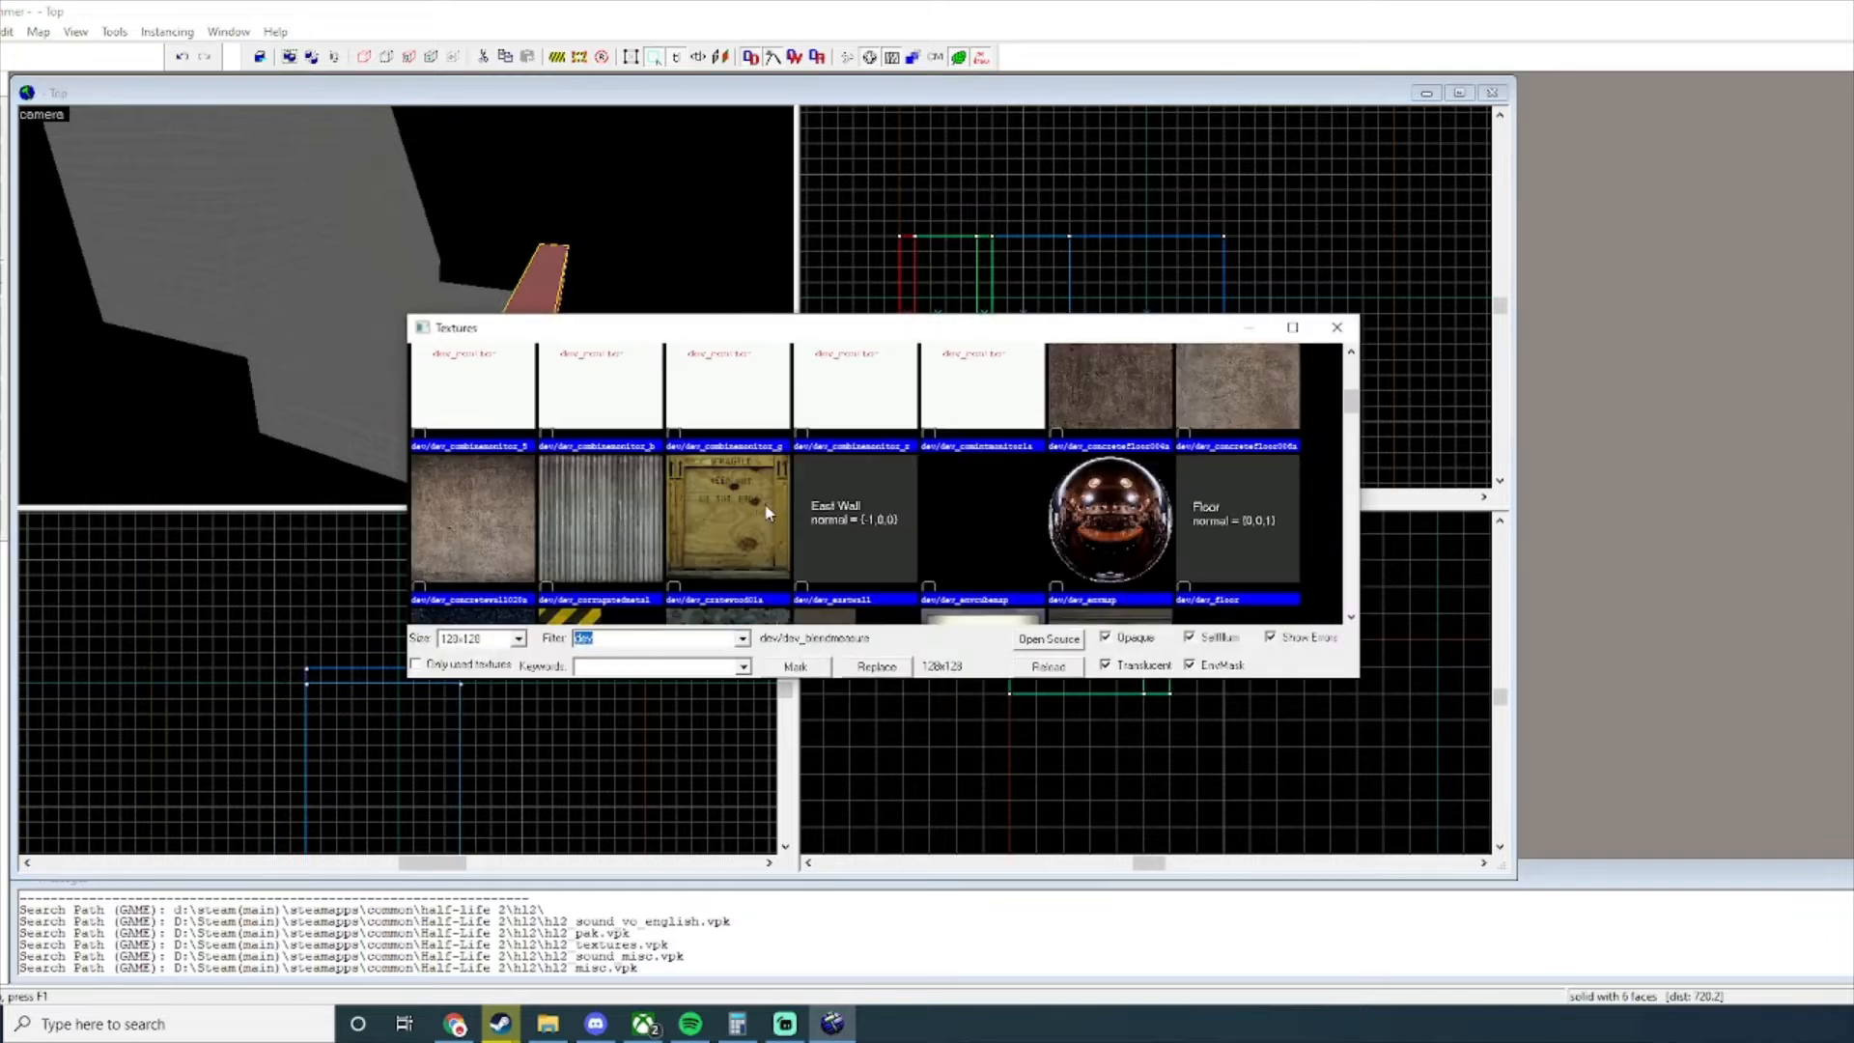
scroll(753, 498, down, 2)
key(Escape)
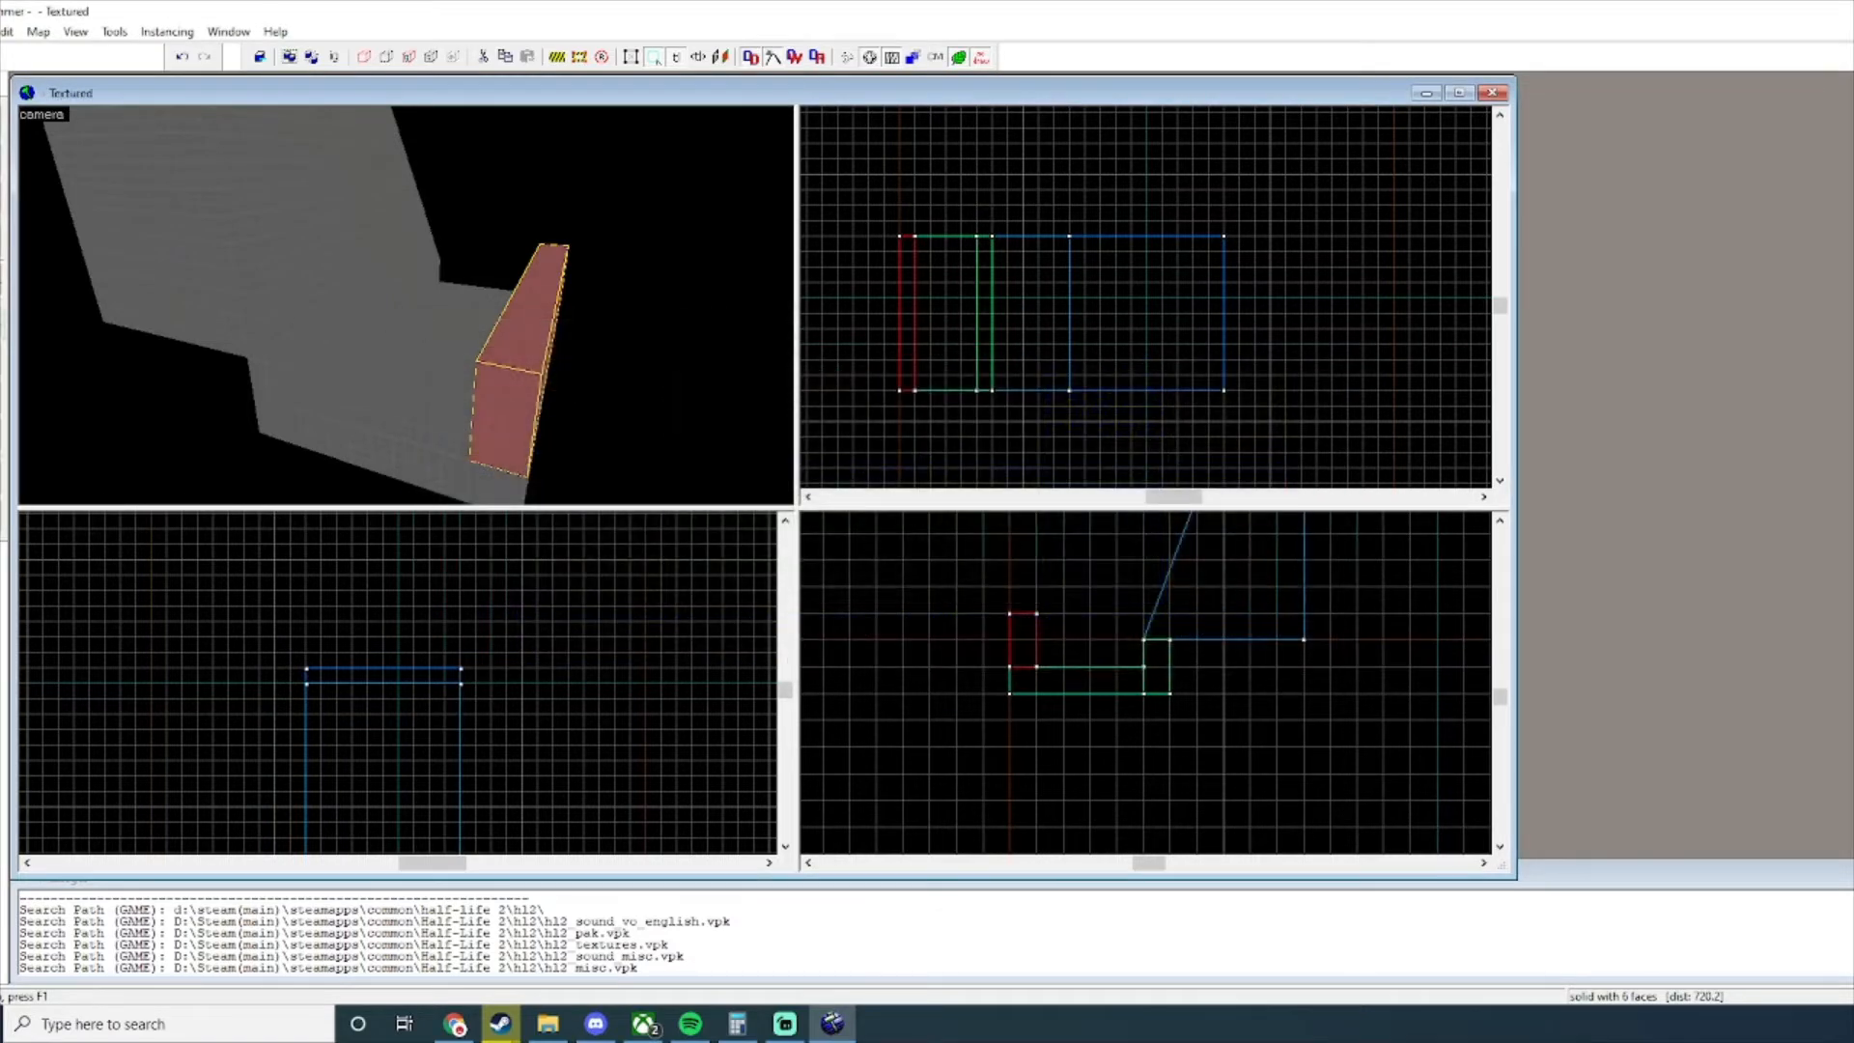
Start editing face textures and choose dev/dev_measuregeneric01 as the current texture.
key(shift+a)
click(1159, 578)
scroll(924, 490, down, 4)
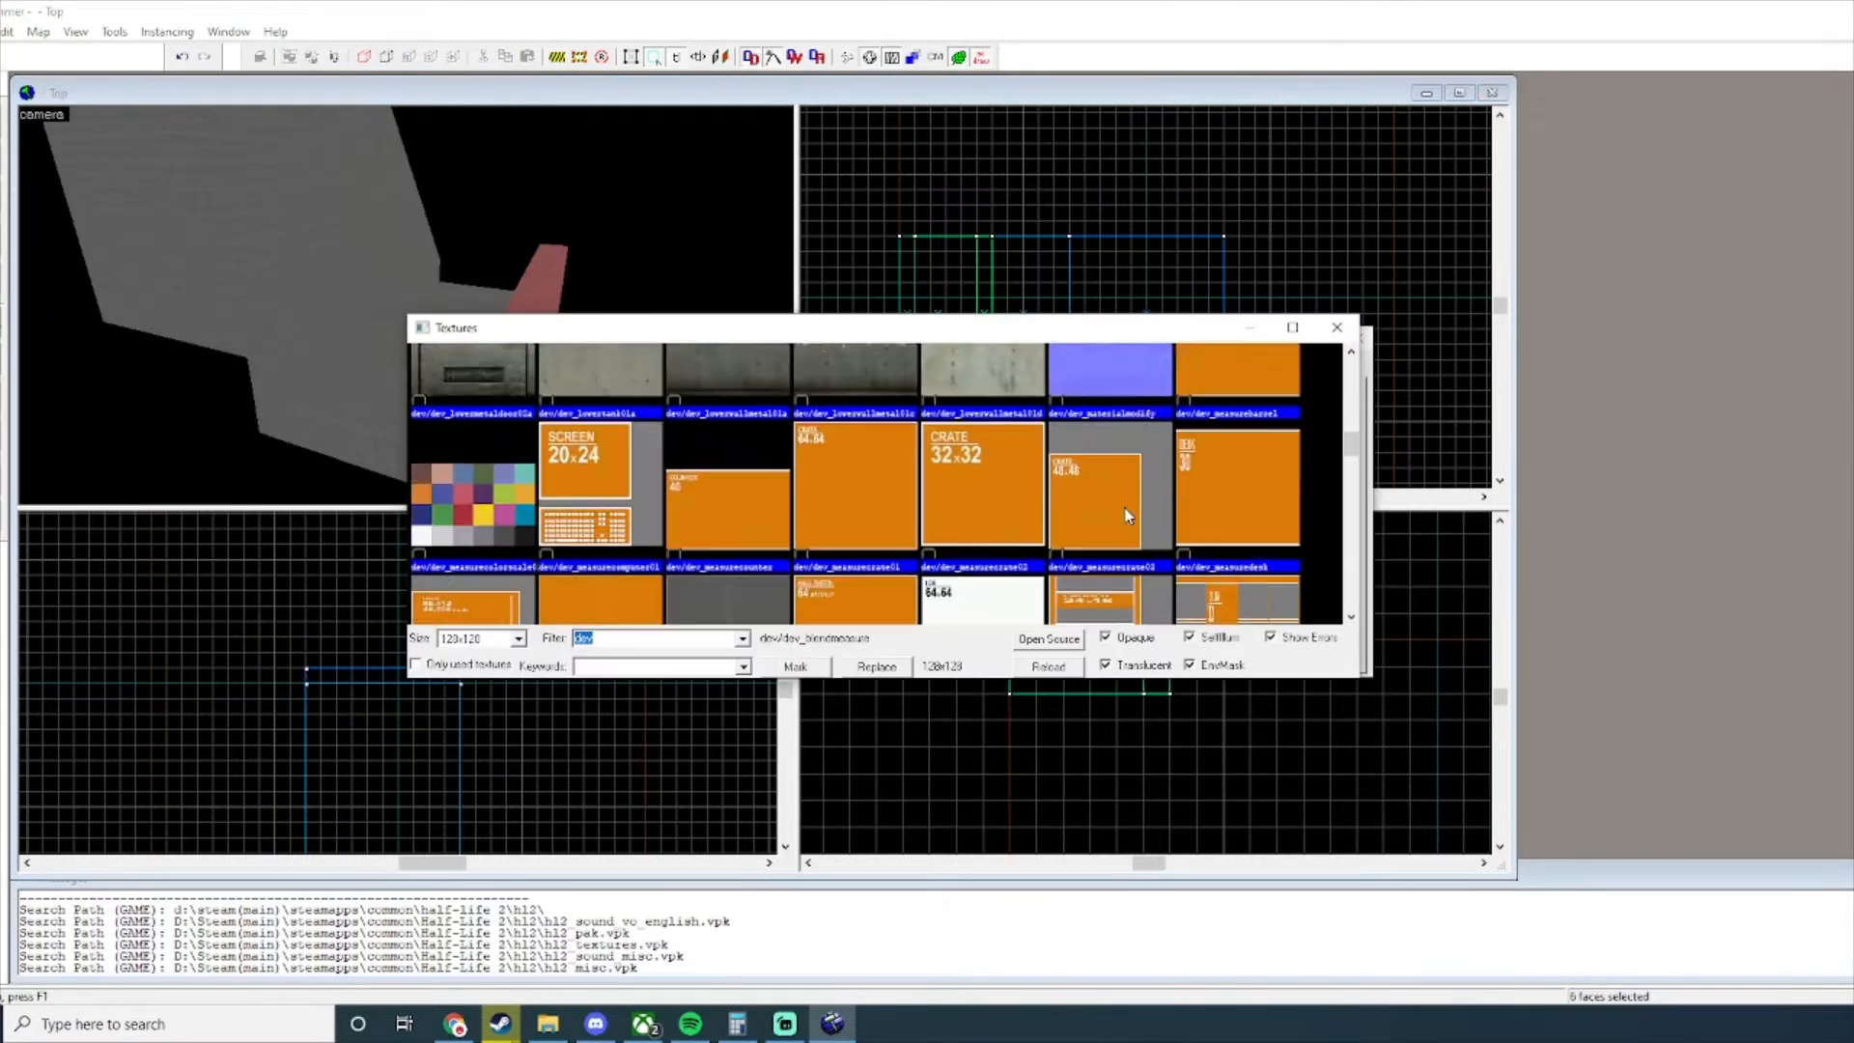
scroll(924, 493, up, 2)
scroll(726, 564, down, 3)
double_click(632, 517)
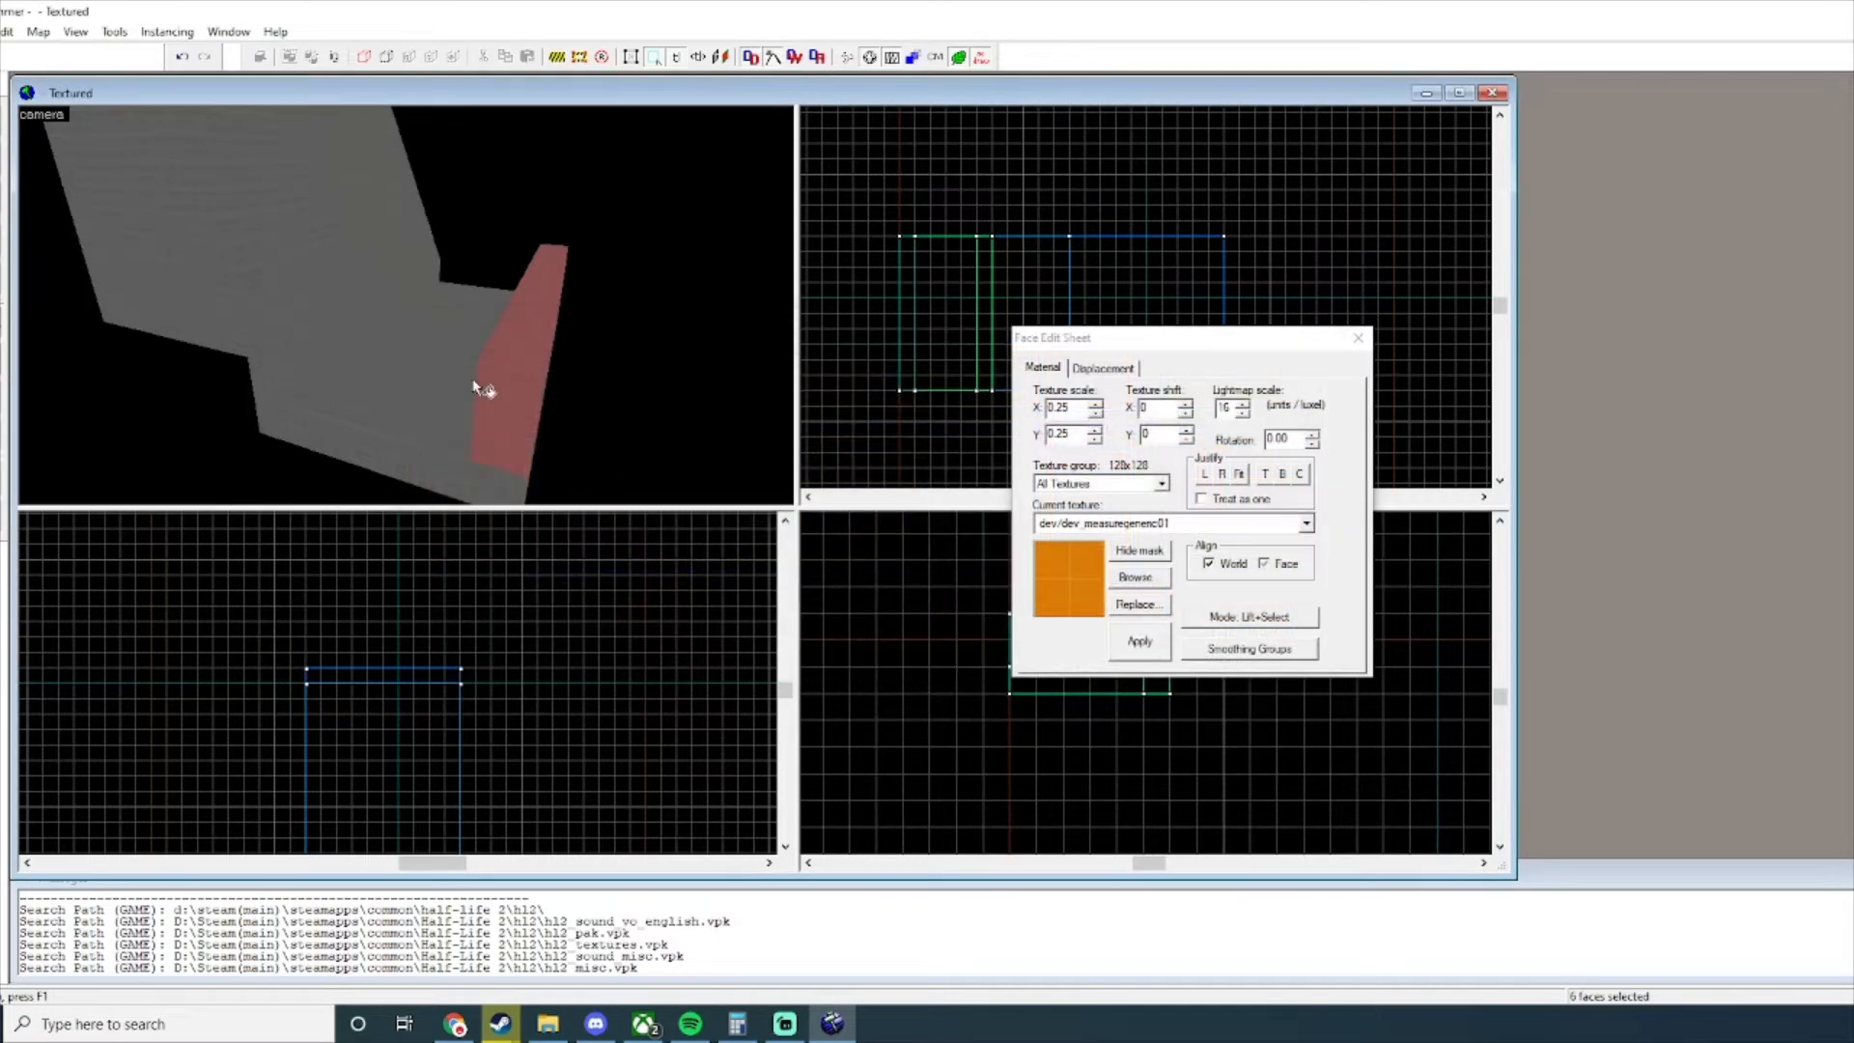
Apply the orange measure texture to faces of the floor slab and its end lip, and finish the face editing.
key(a)
right_click(610, 338)
right_click(518, 385)
key(w)
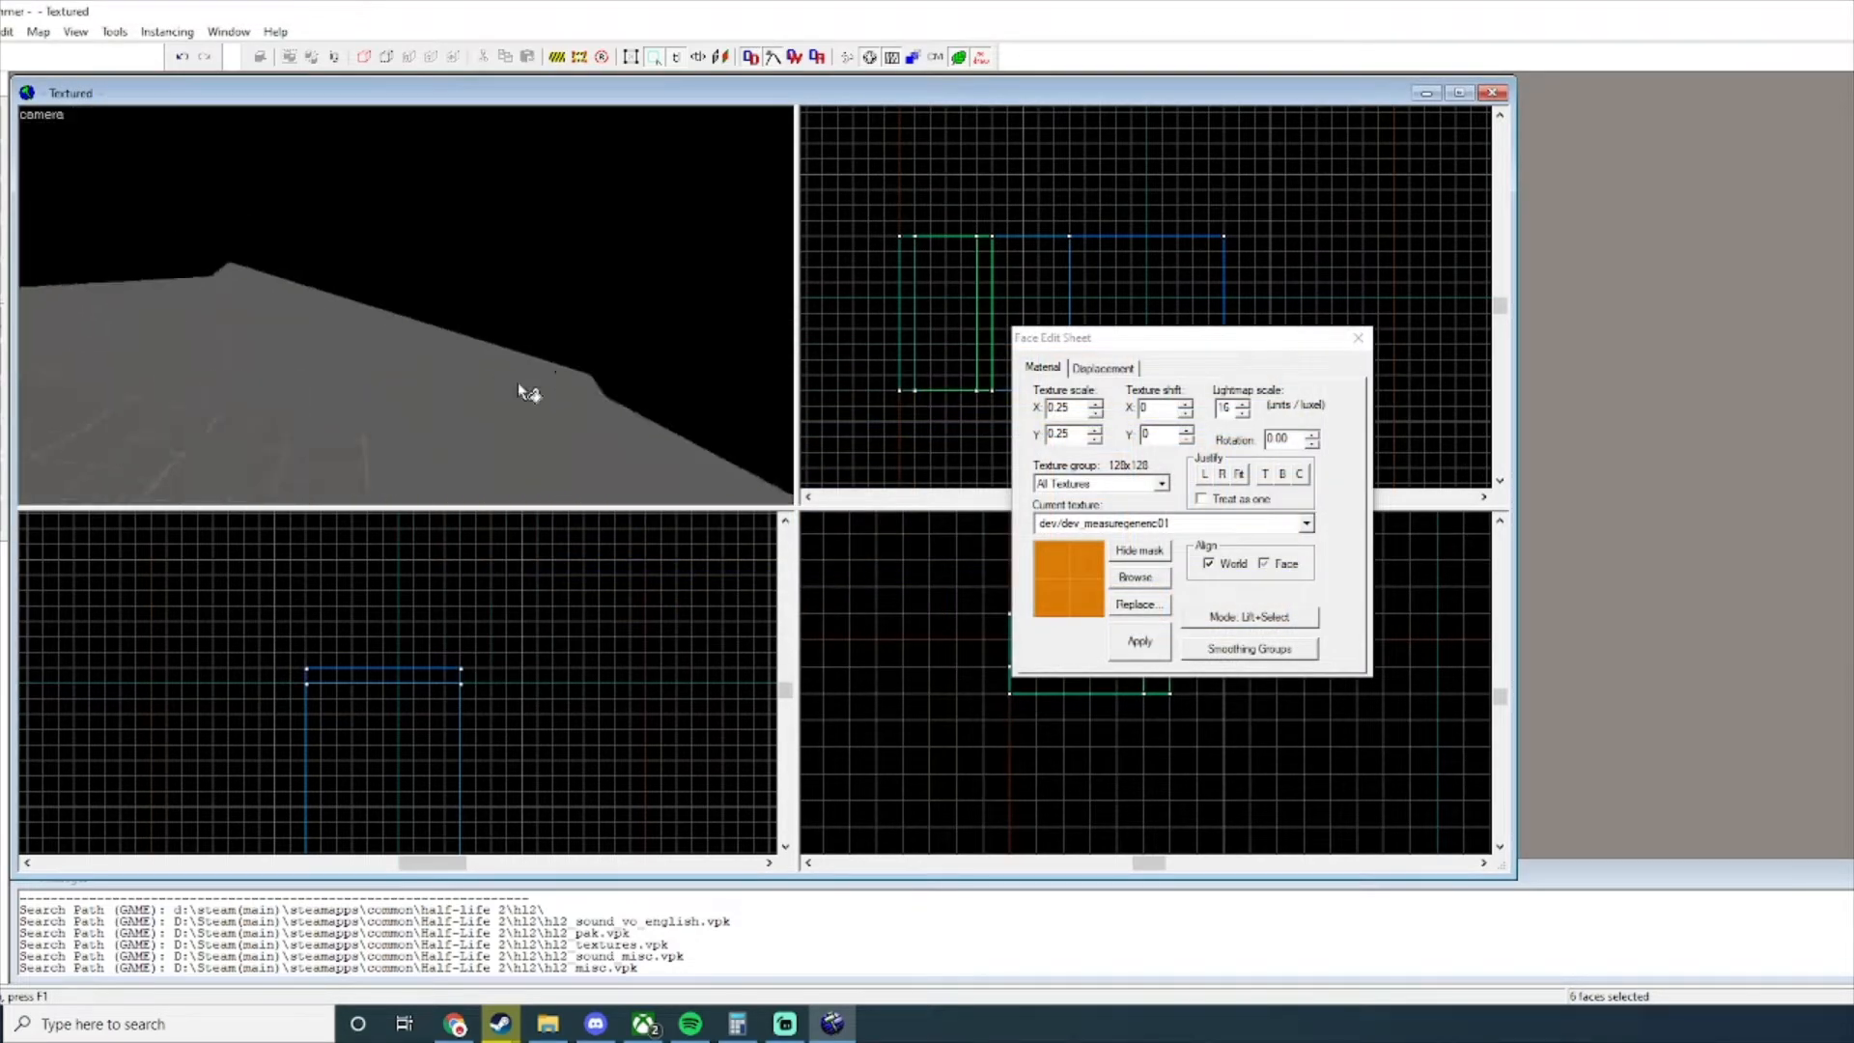
key(s)
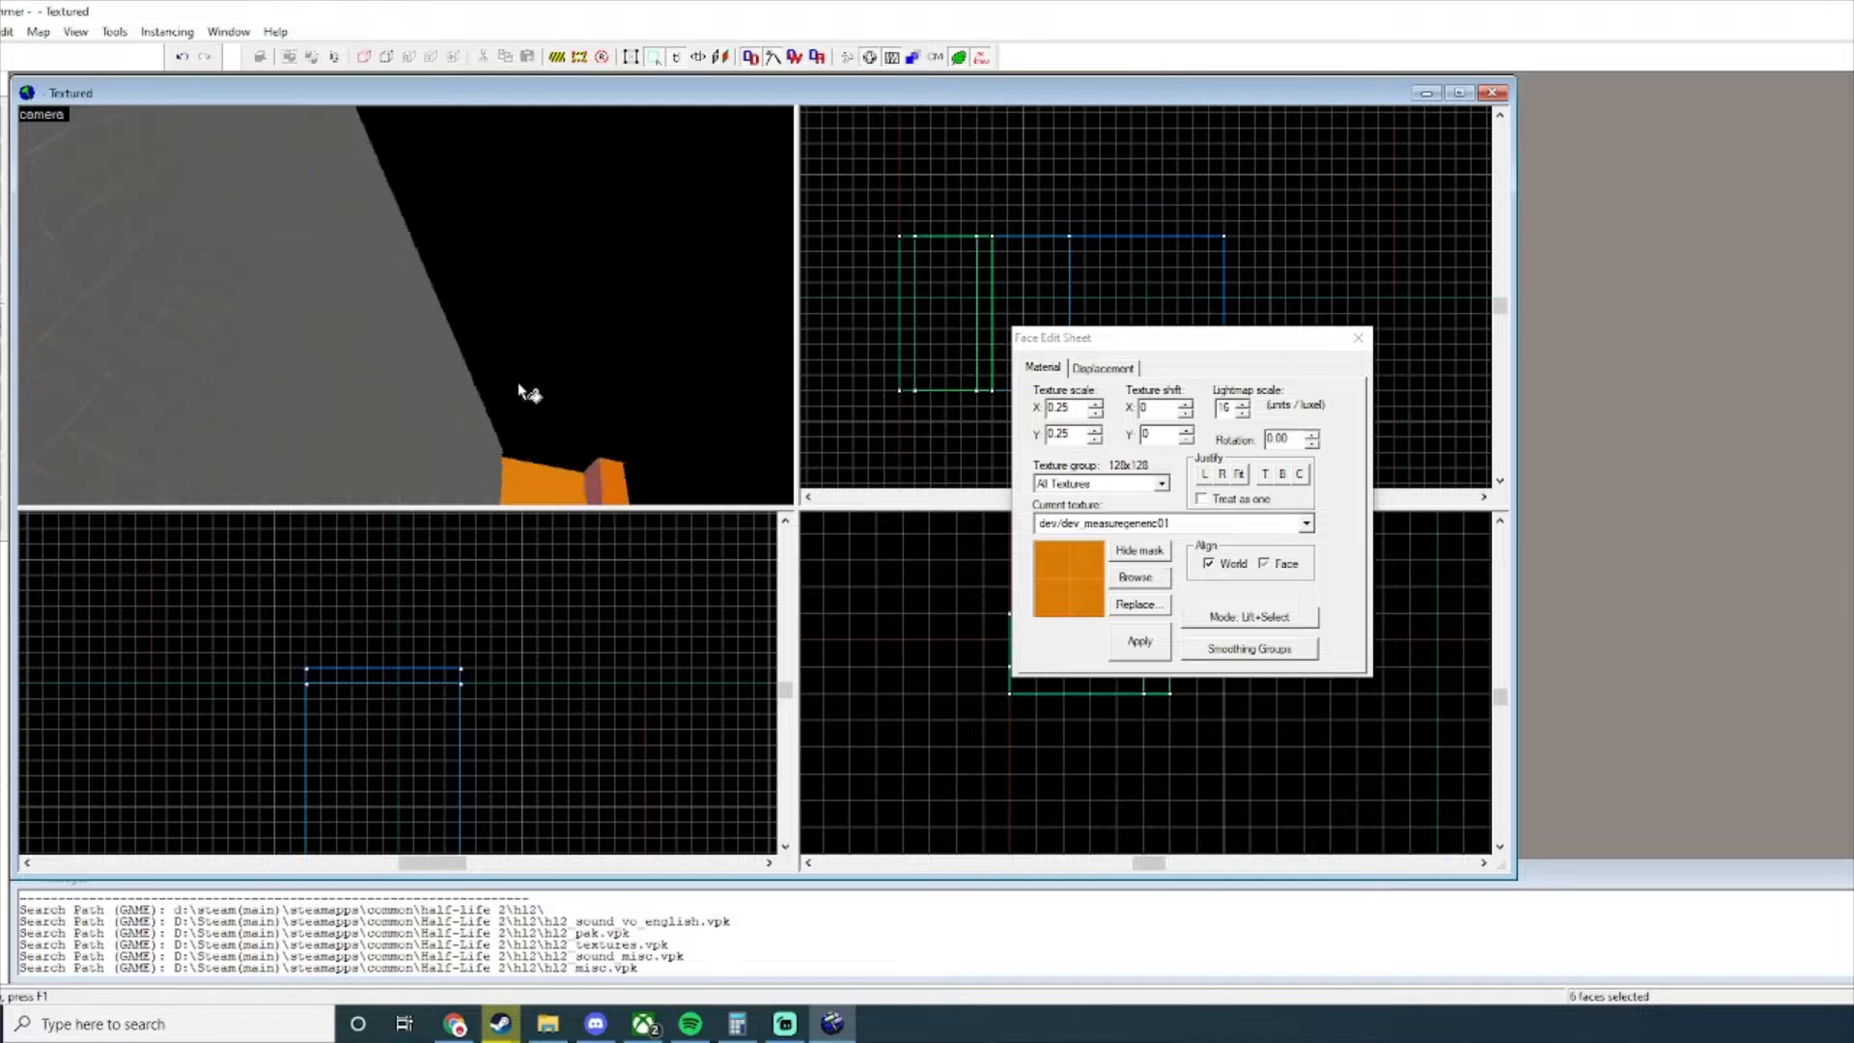
key(w)
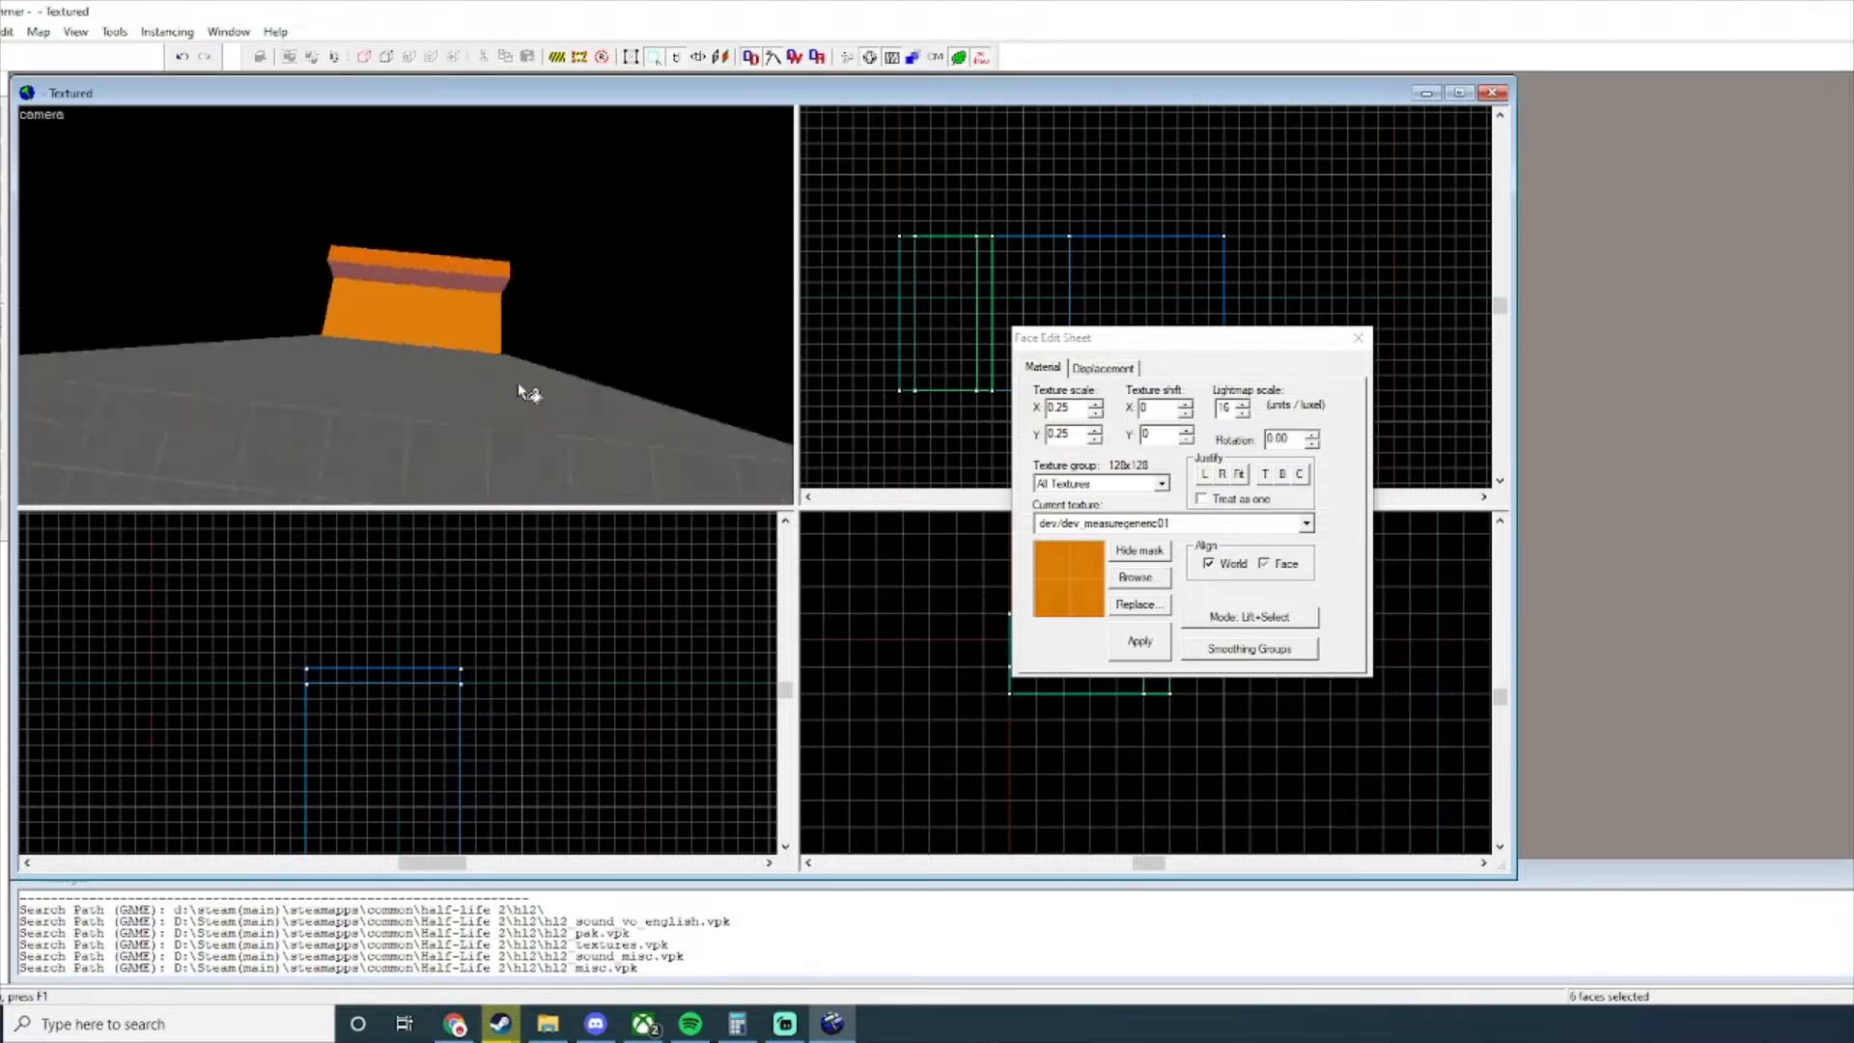
key(z)
click(1359, 339)
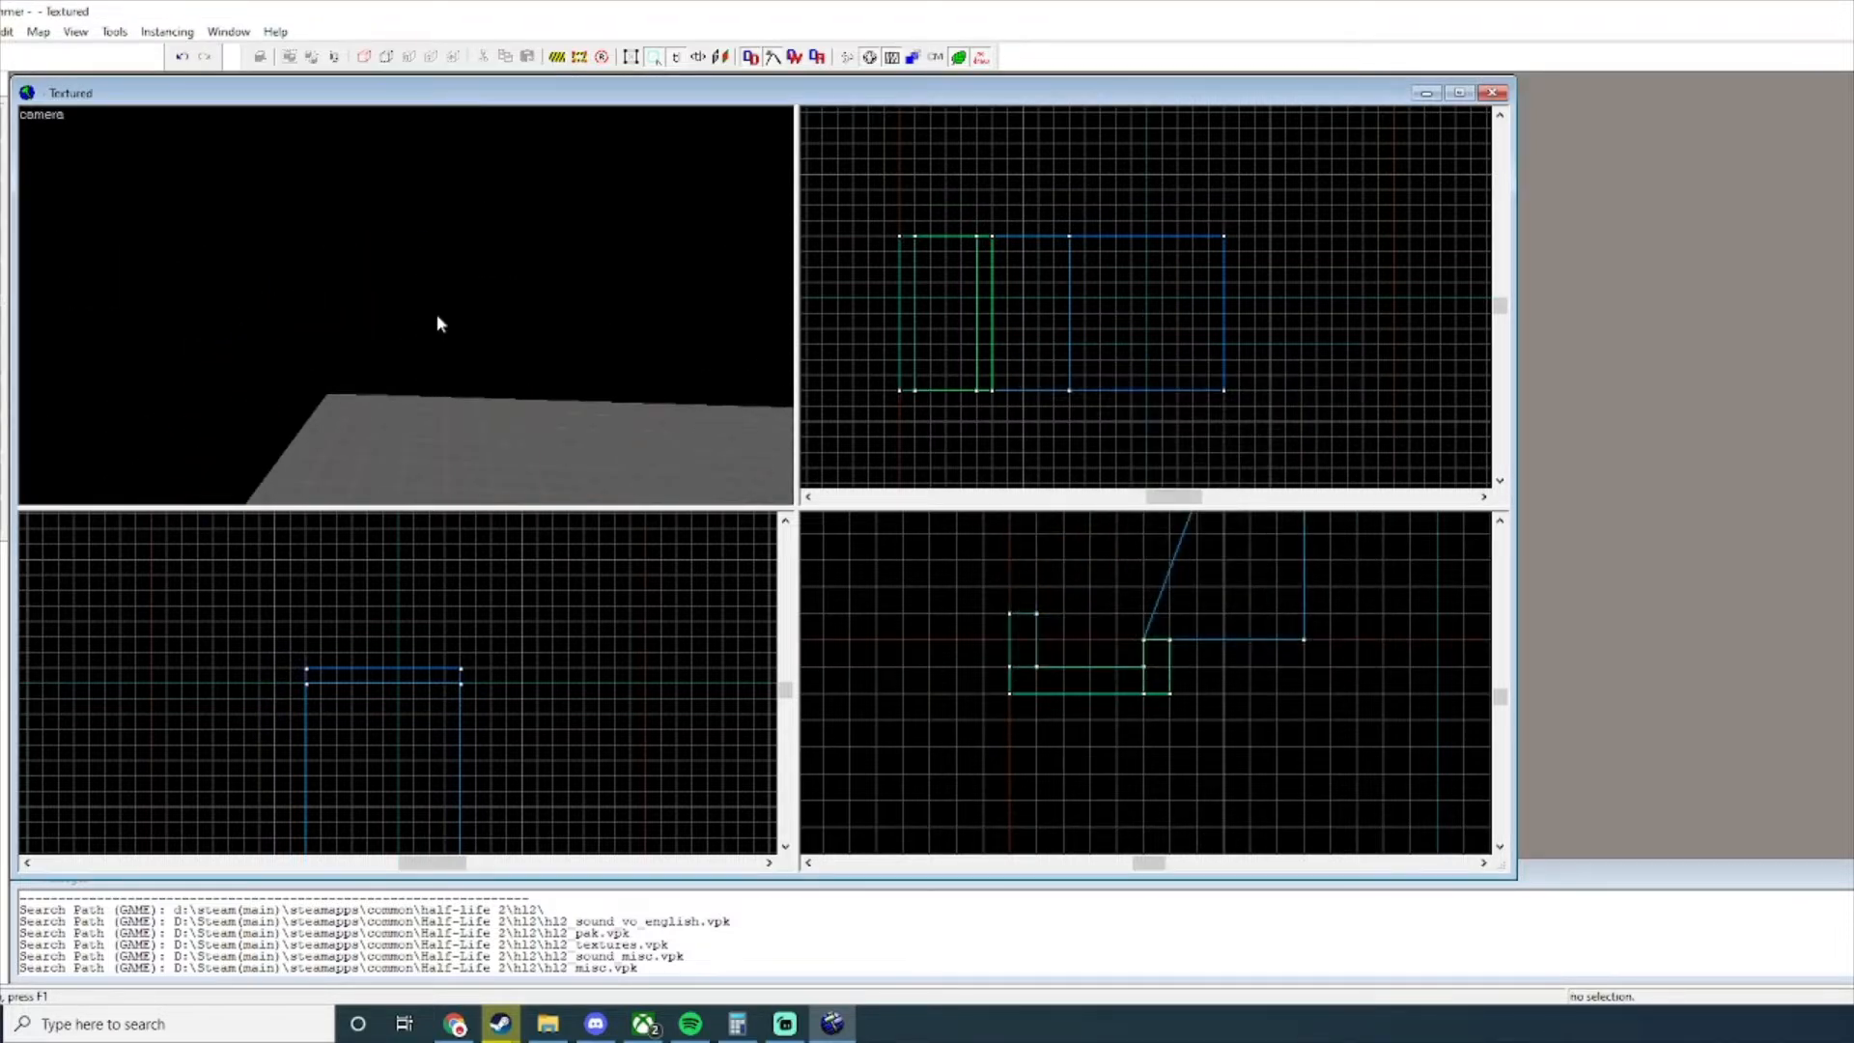
Choose dev/dev_measuregeneric01b as the current texture for new blocks.
key(ctrl+s)
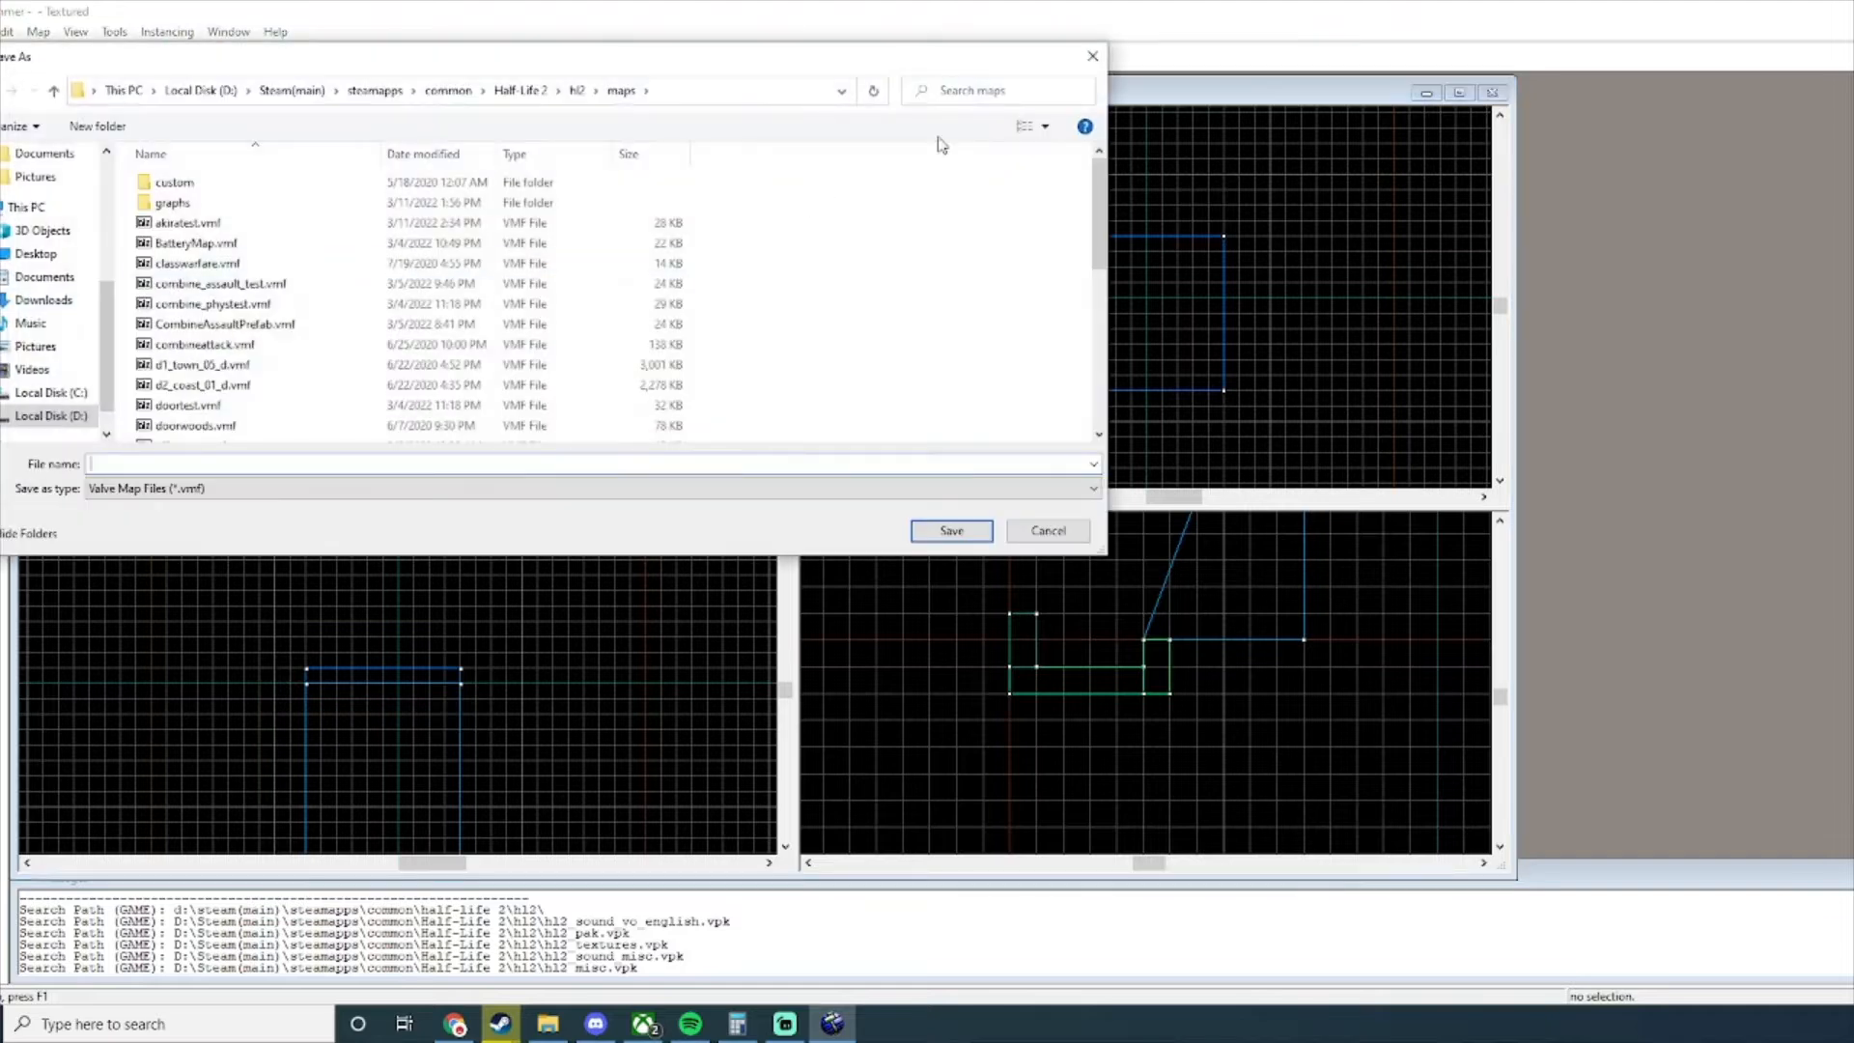
click(1082, 62)
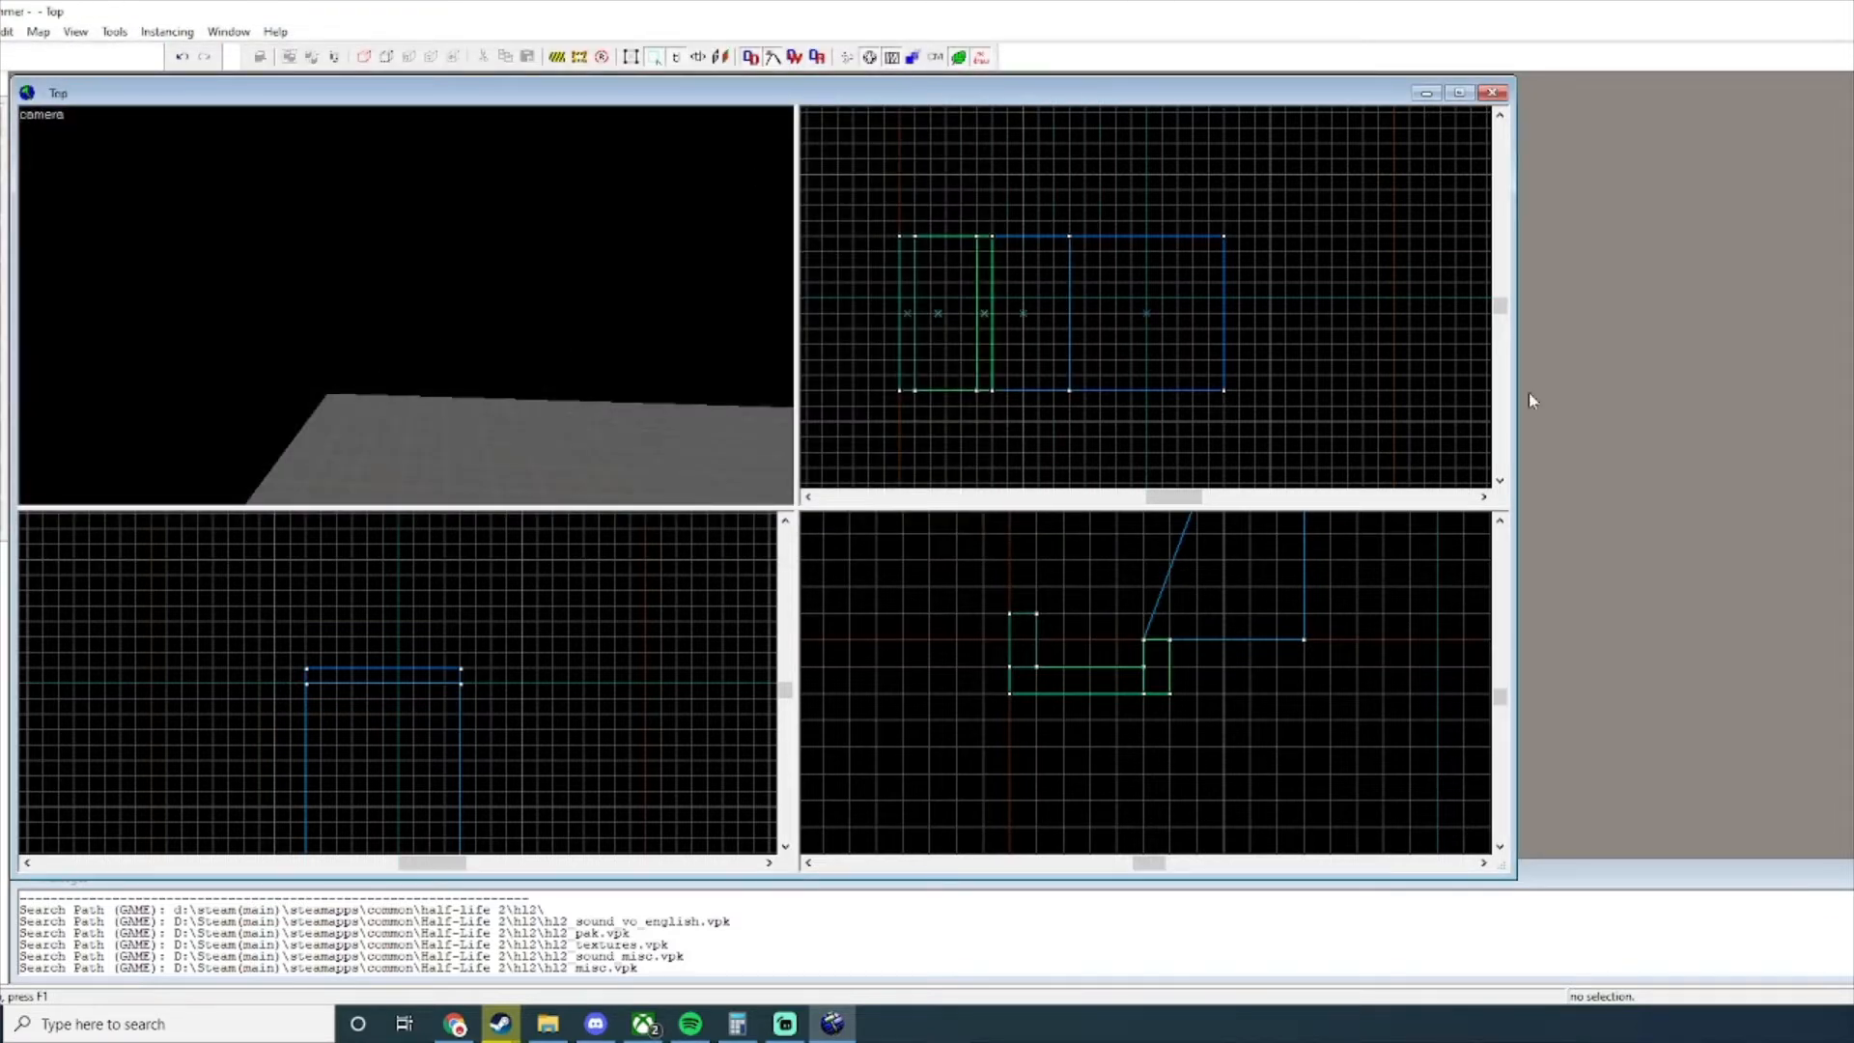
double_click(701, 394)
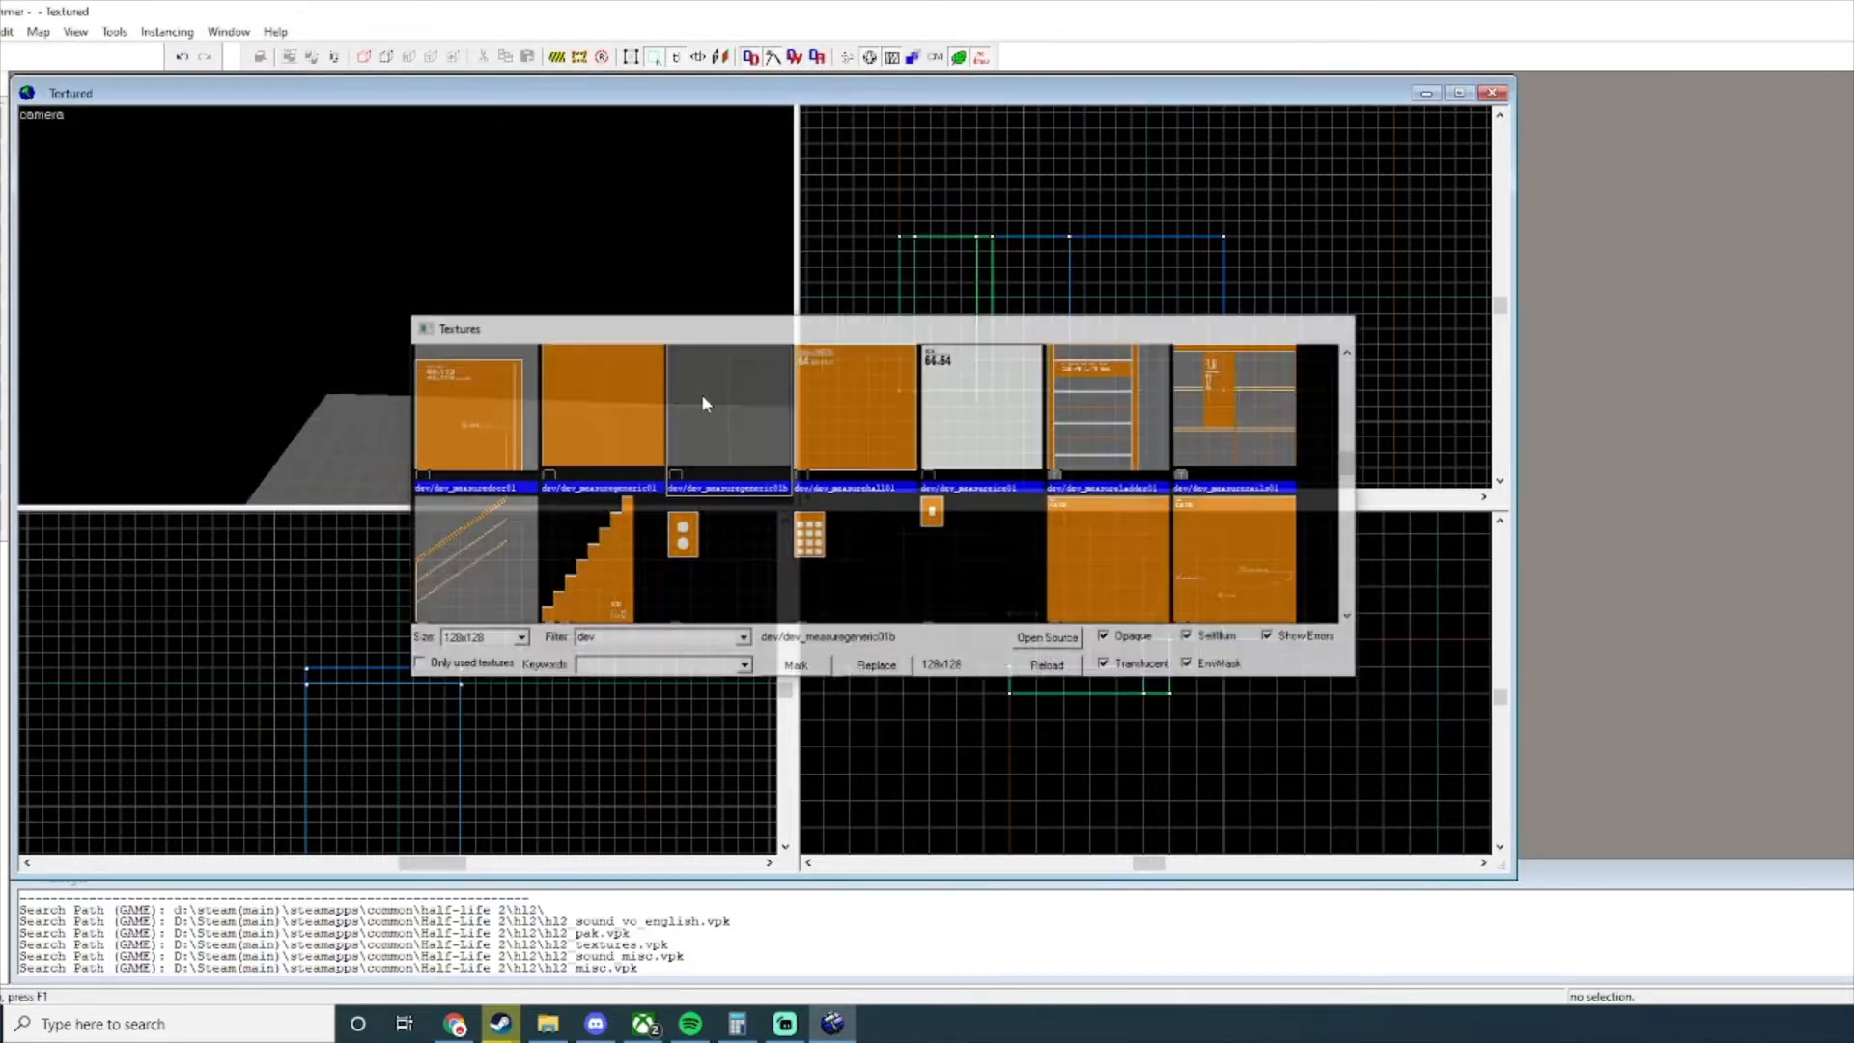
scroll(1006, 333, up, 1)
Create a 192 × 192 × 64 unit block against the platform's edge above the slope, at the platform's height.
click(1066, 271)
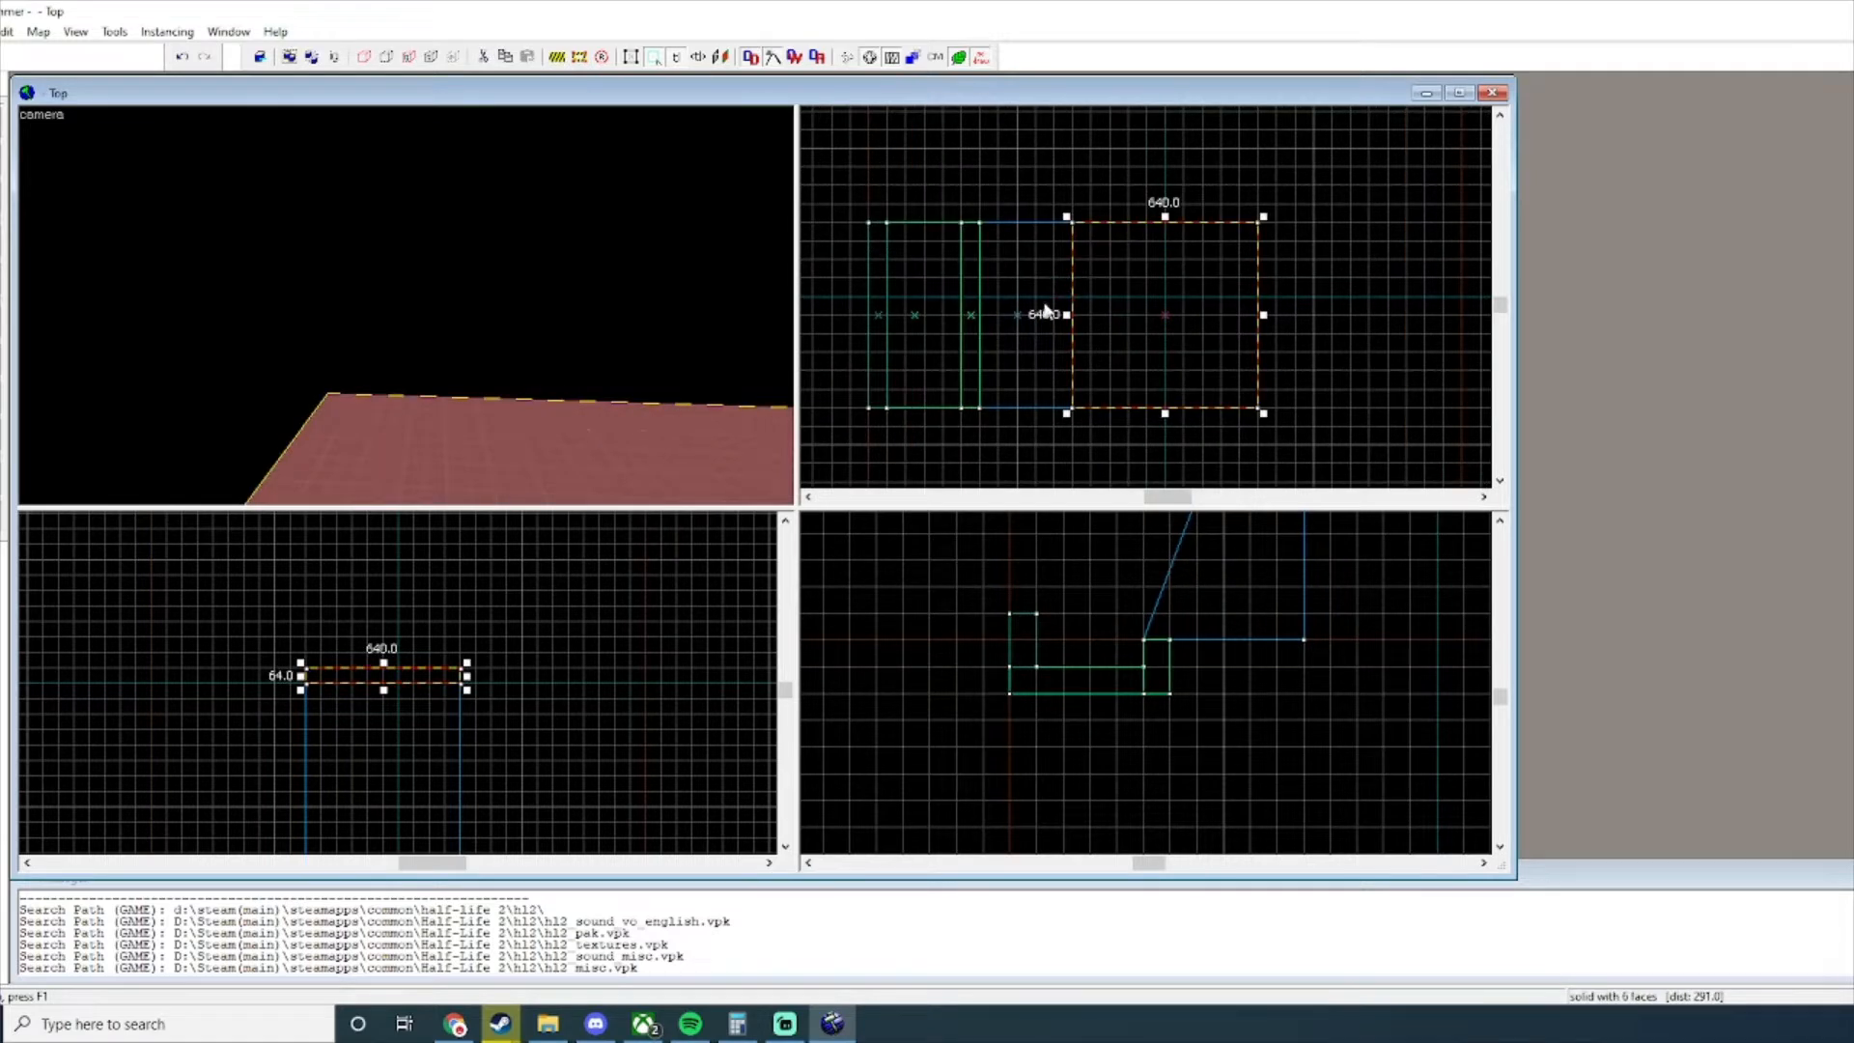
click(1, 294)
scroll(1070, 340, up, 1)
drag(1070, 270, 1014, 330)
key(z)
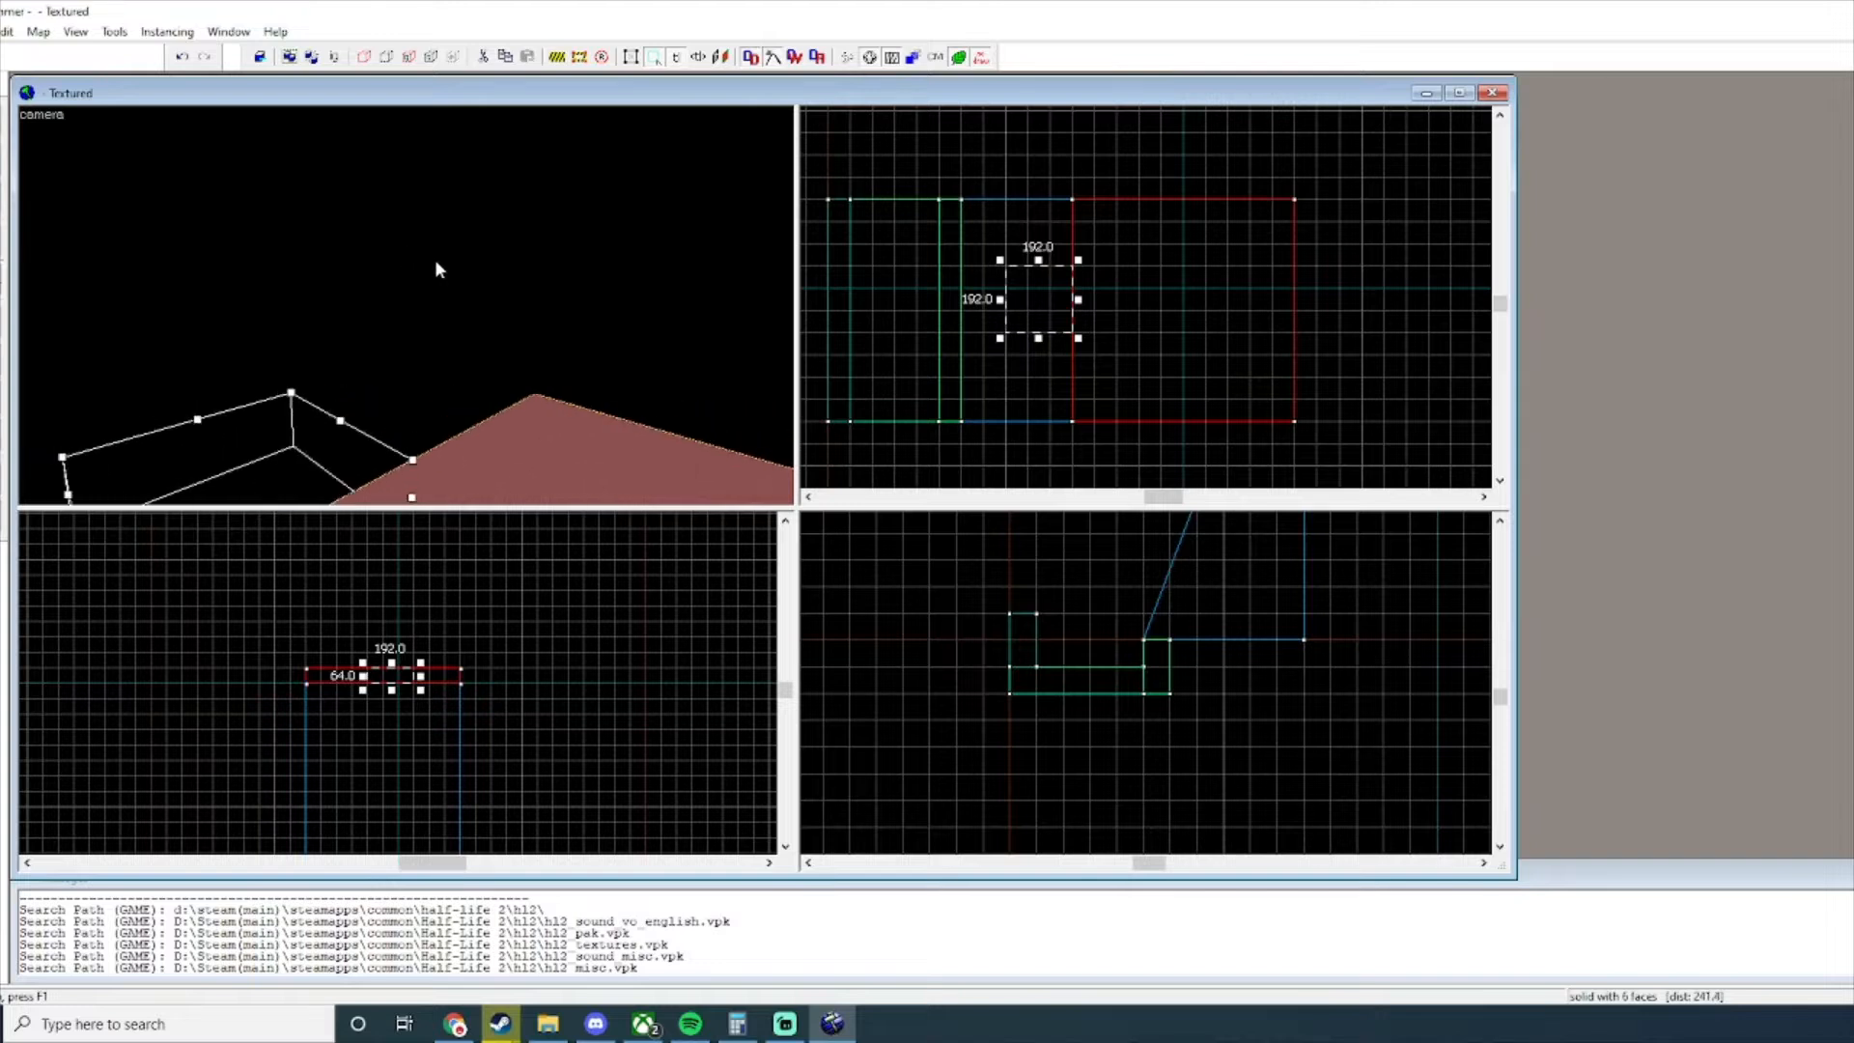
key(Return)
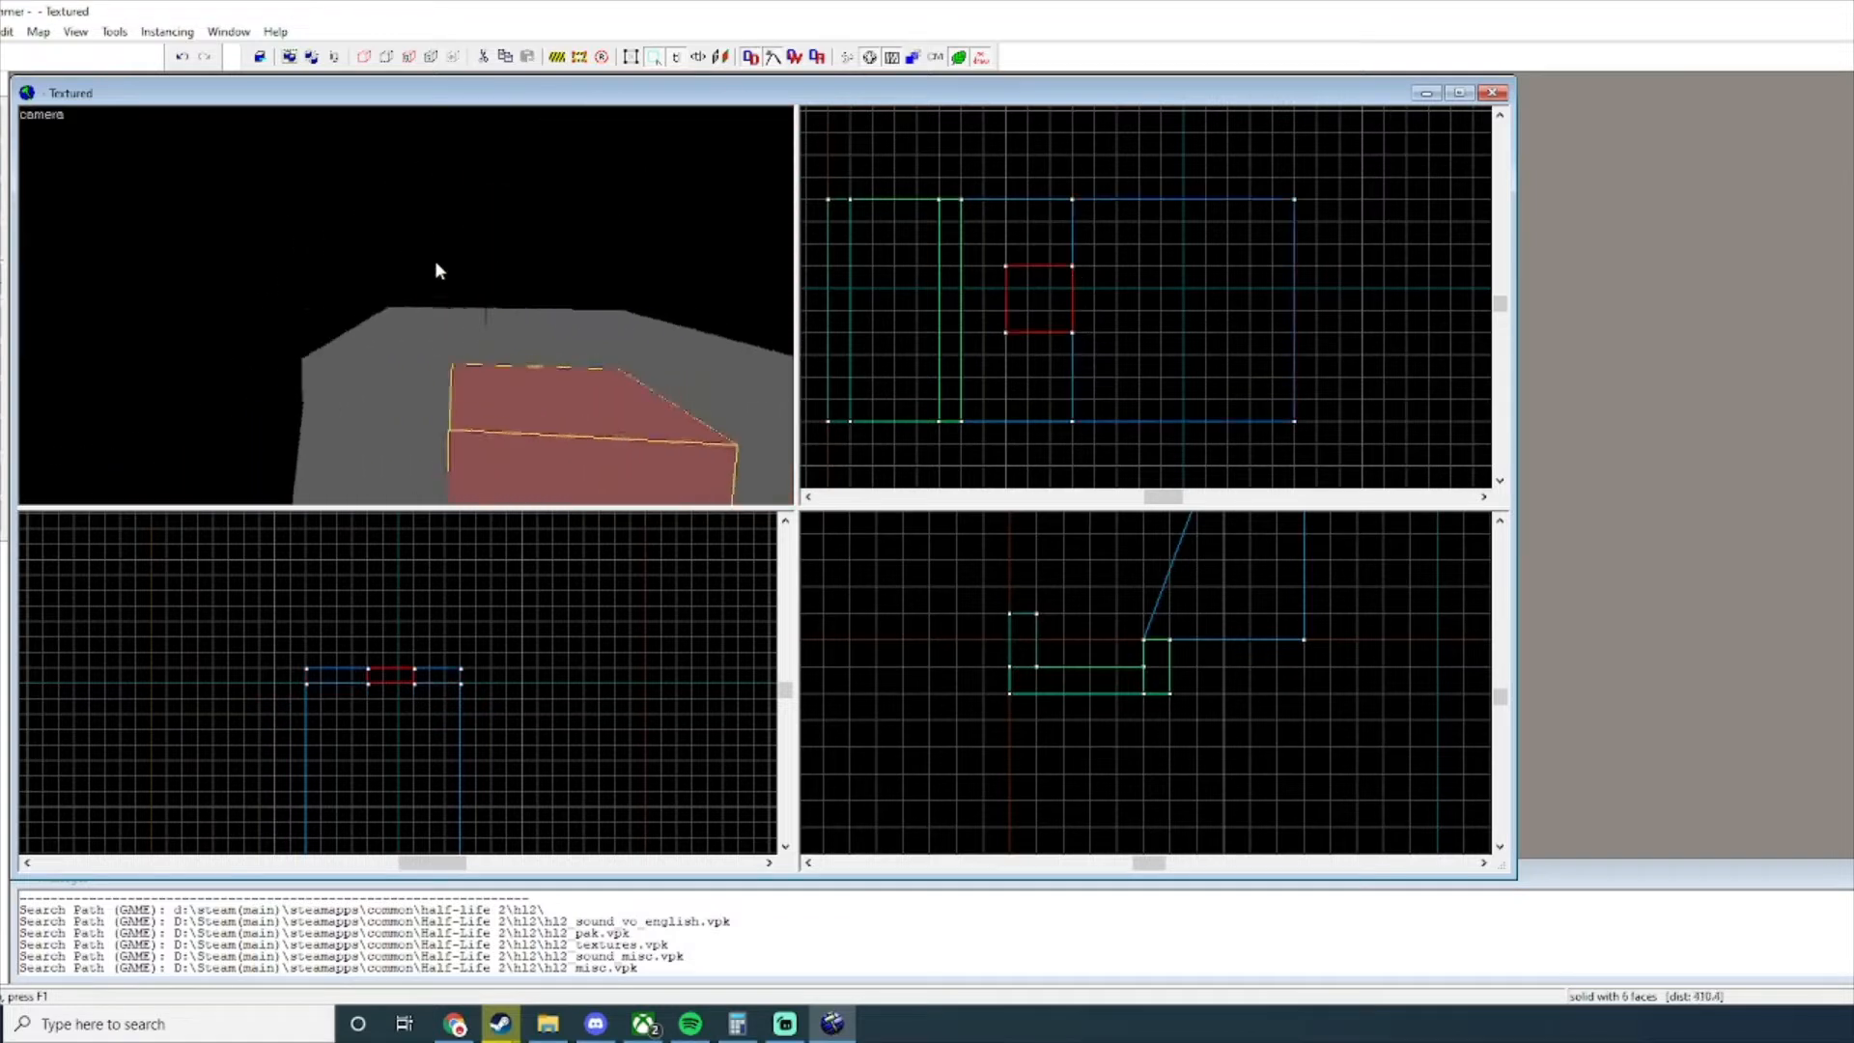
key(s)
key(z)
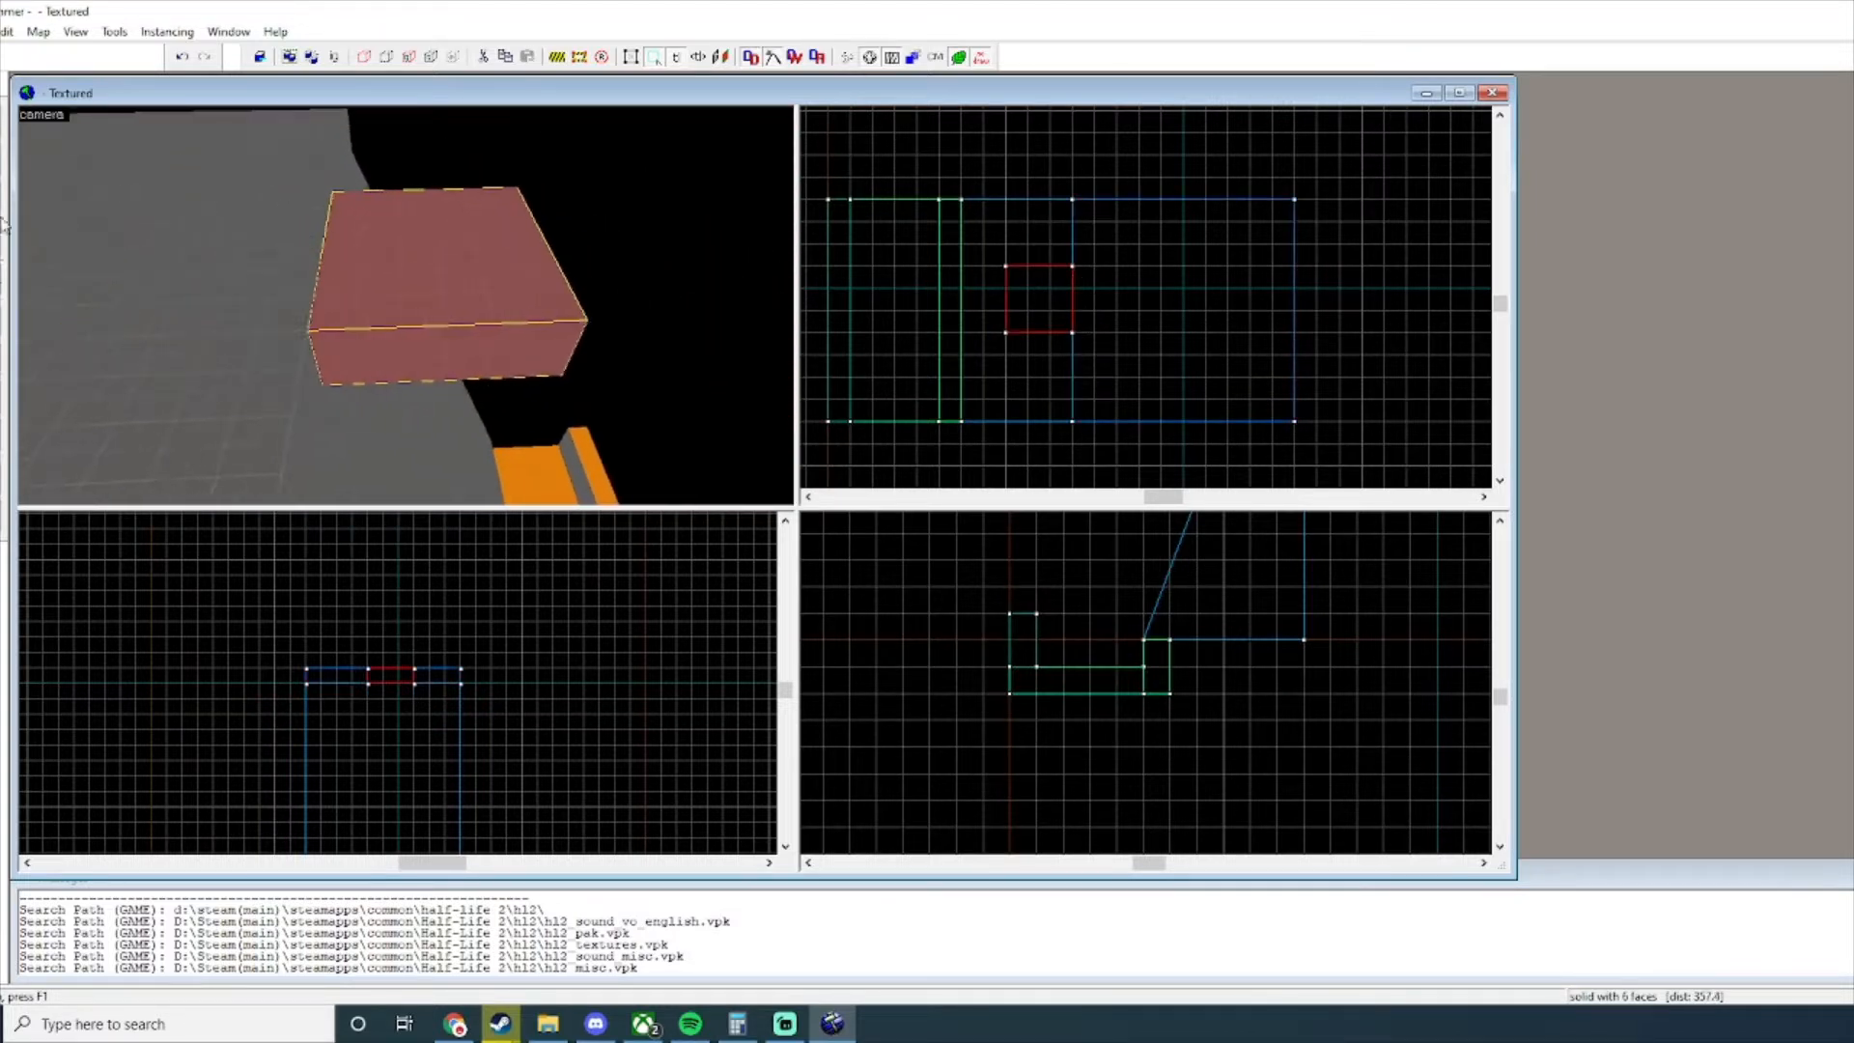
Tie the 192 × 192 × 64 block to a brush entity and set its class to func_tracktrain.
click(2, 217)
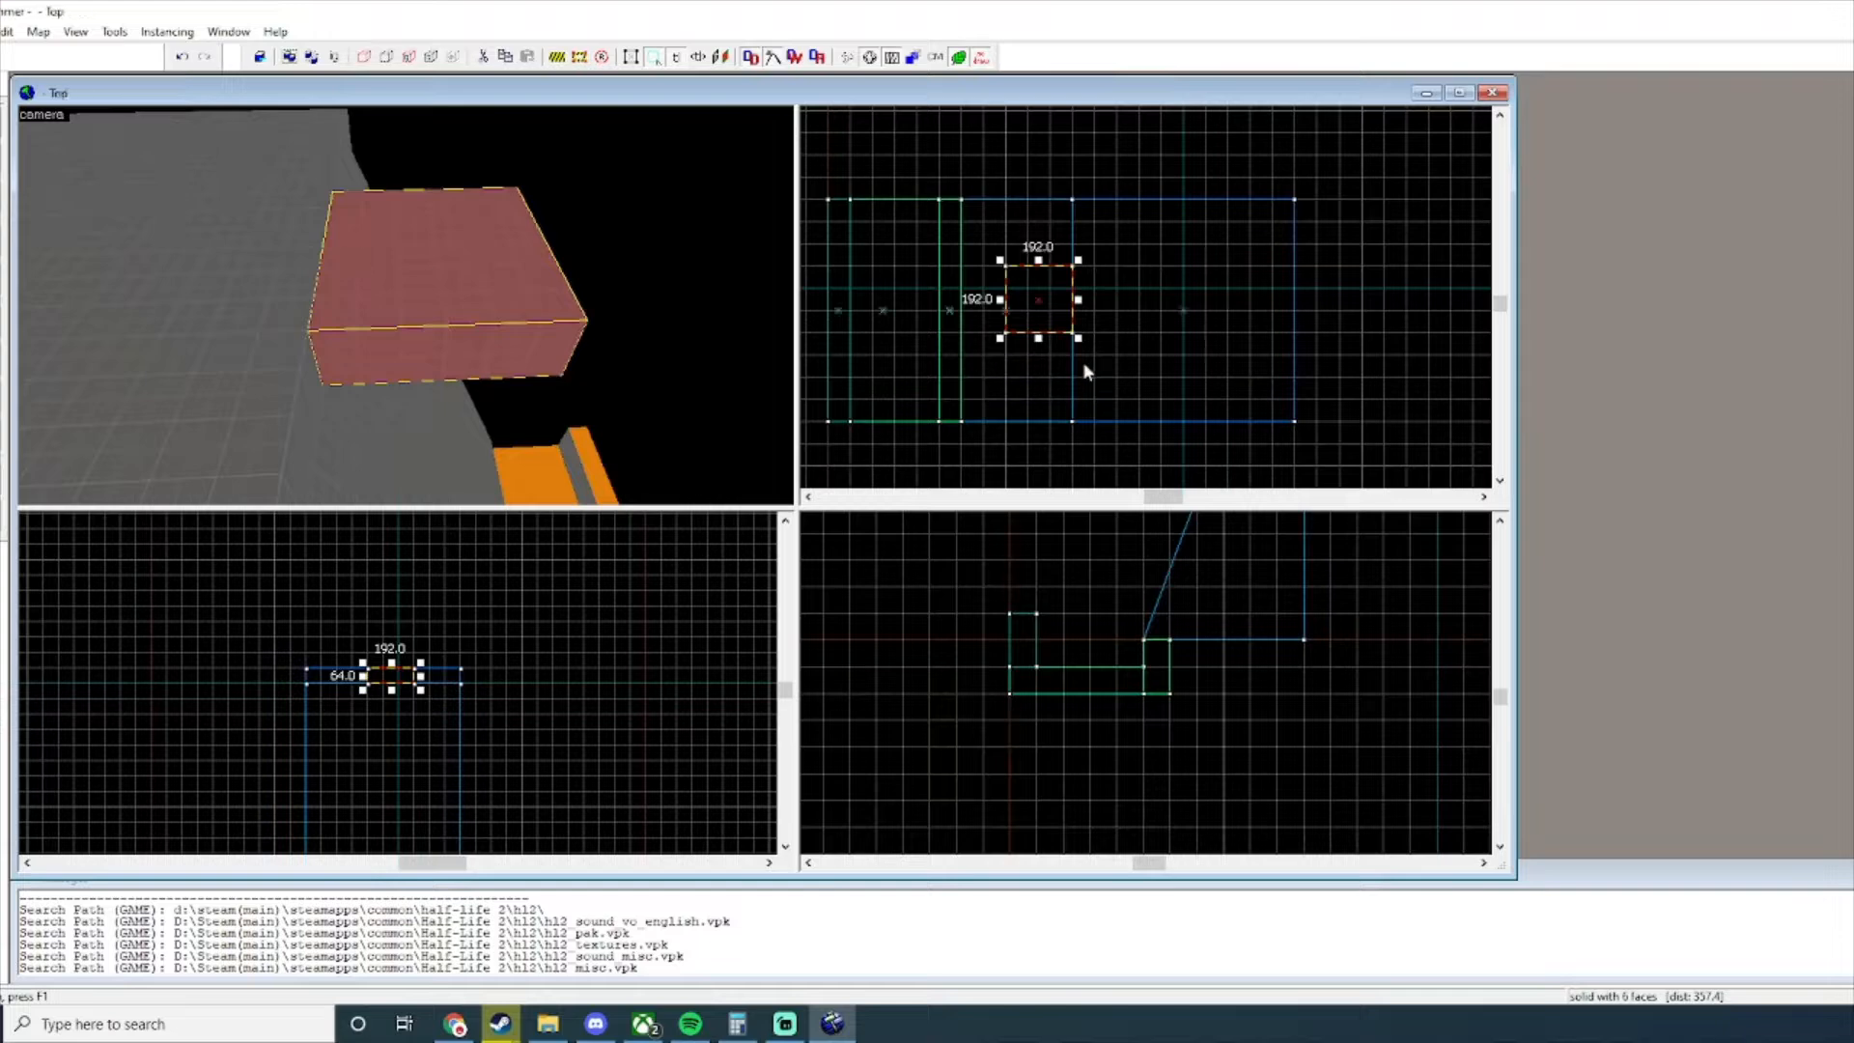
scroll(1102, 610, down, 3)
key(ctrl+t)
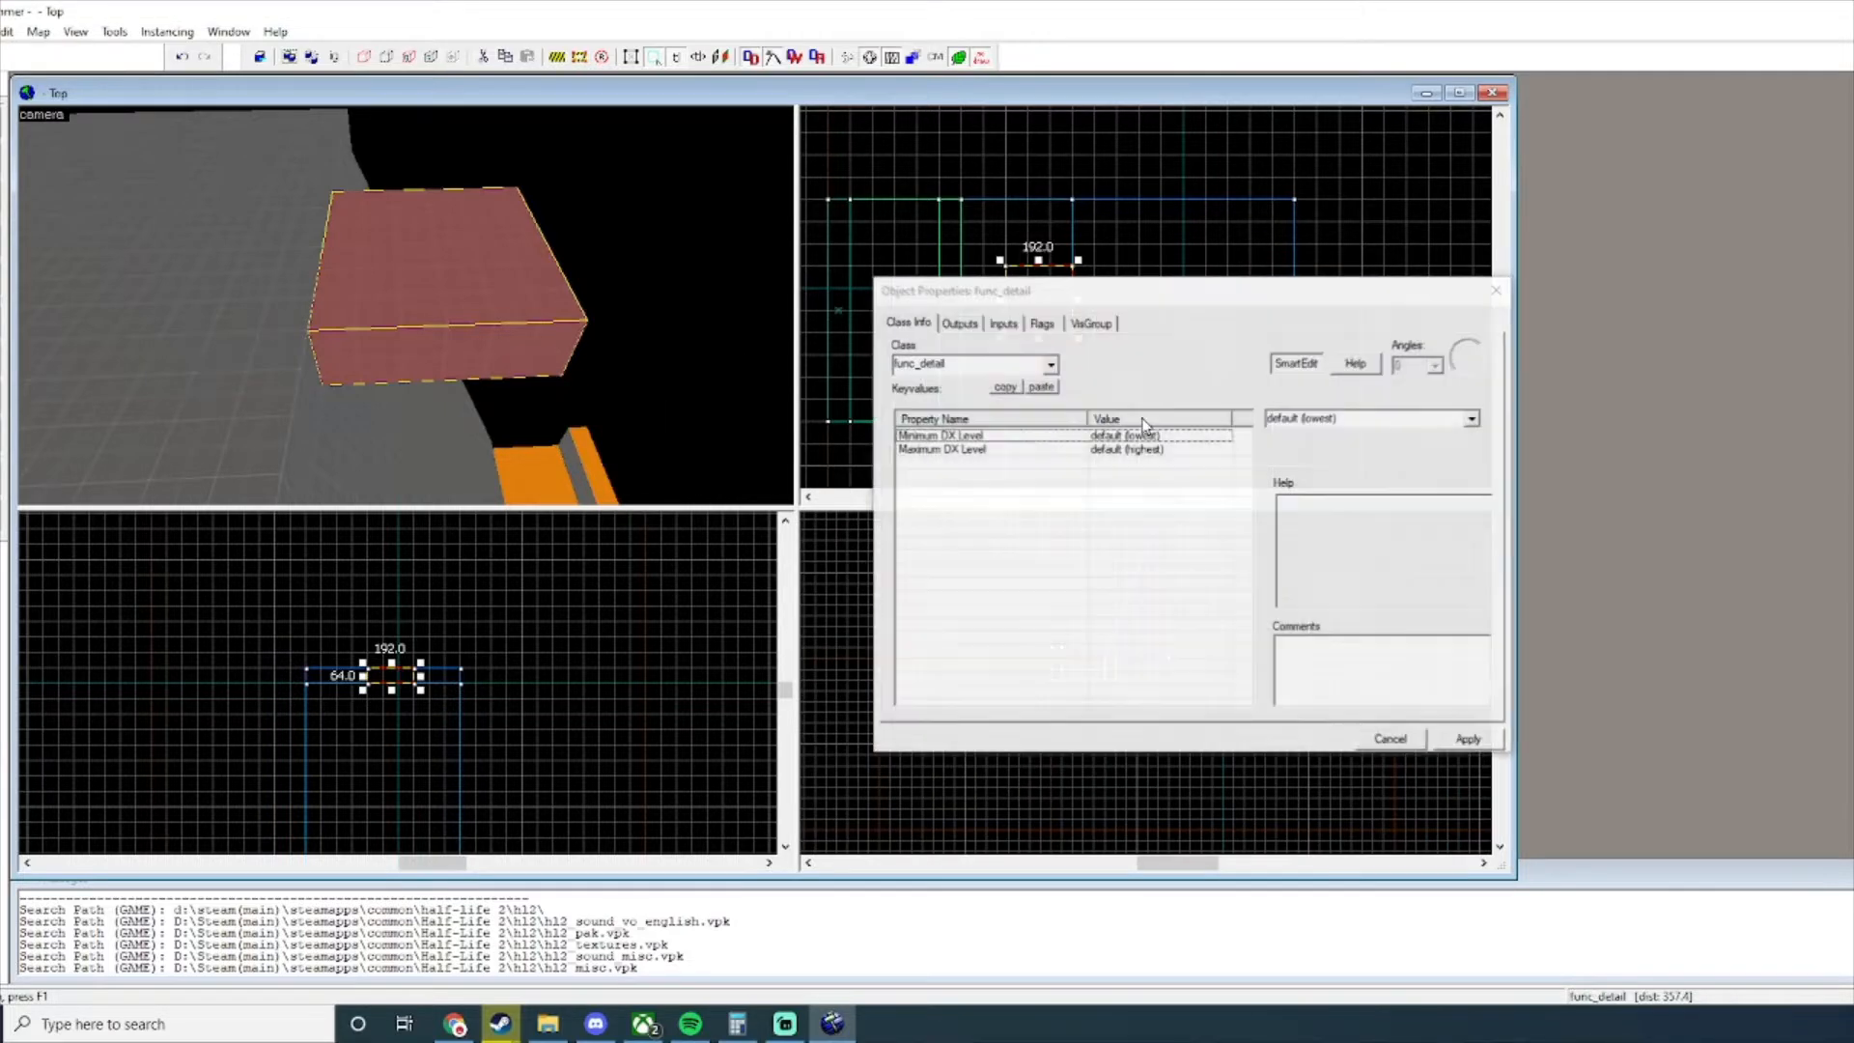
text(f)
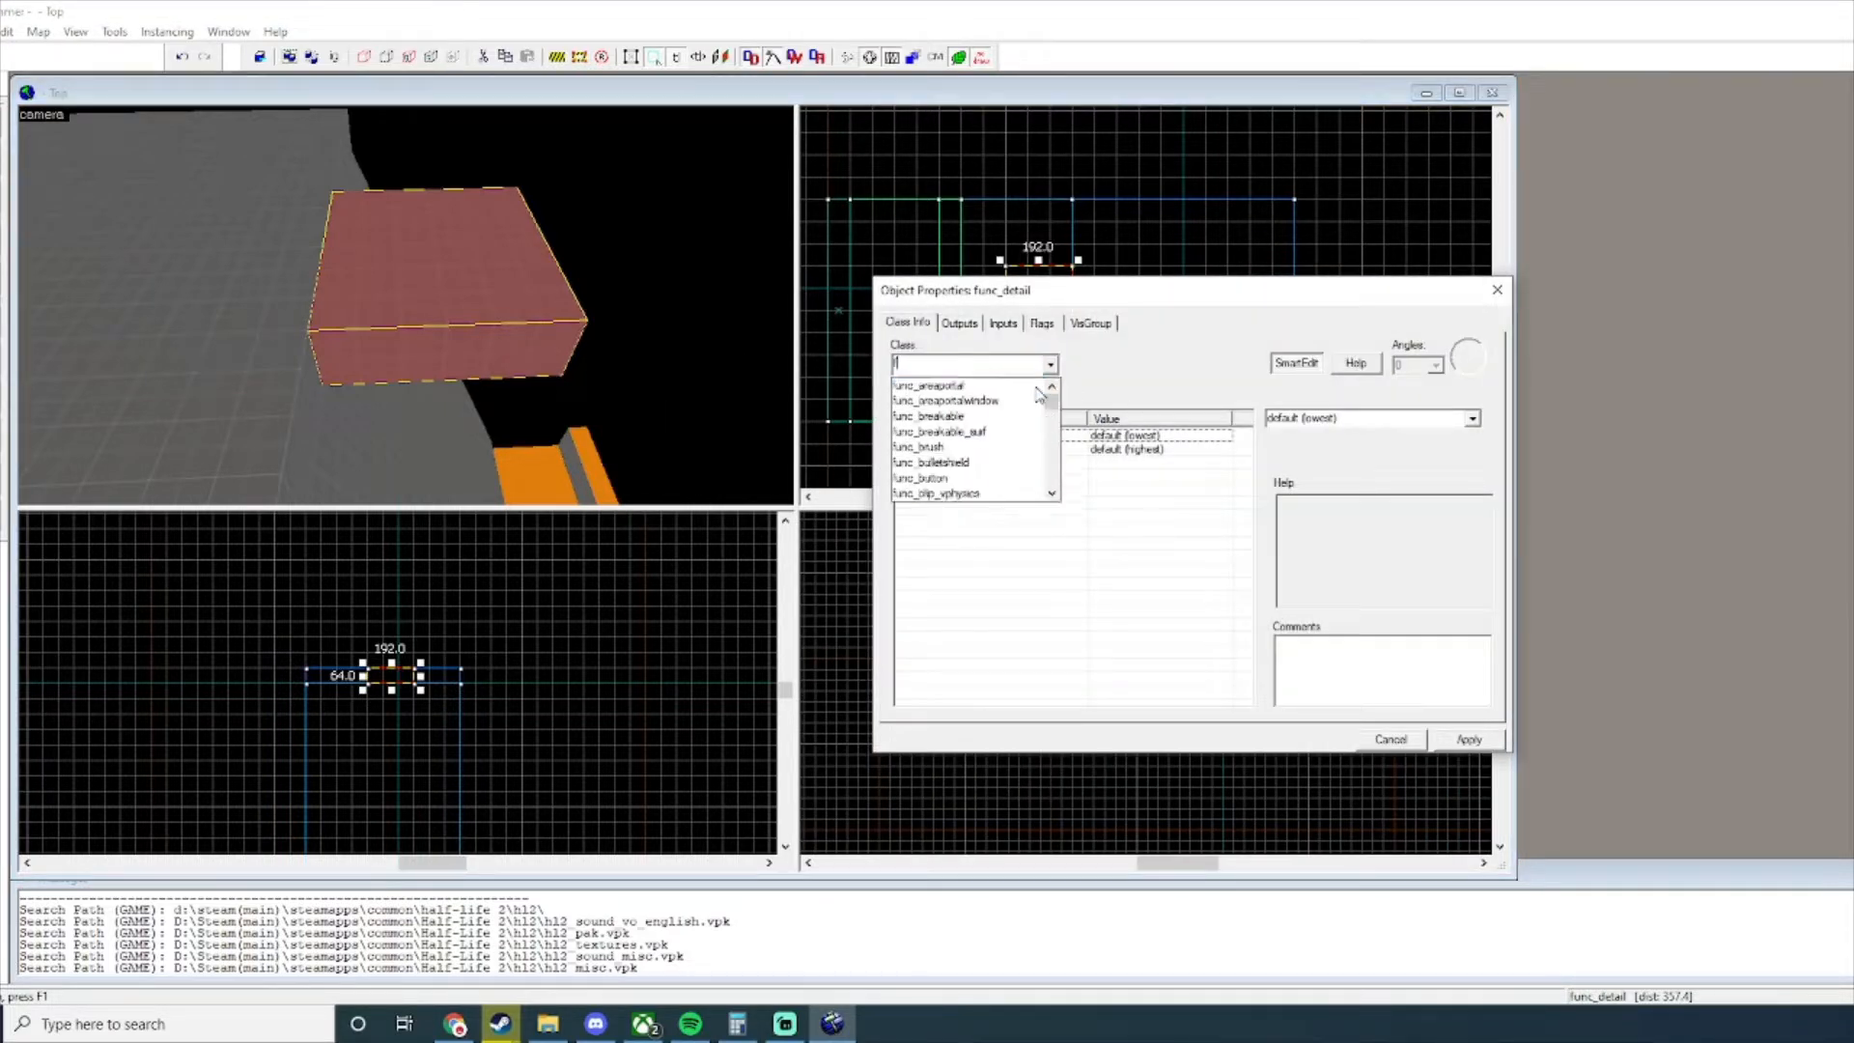
text(unc_trac)
key(Down)
key(Down)
key(Down)
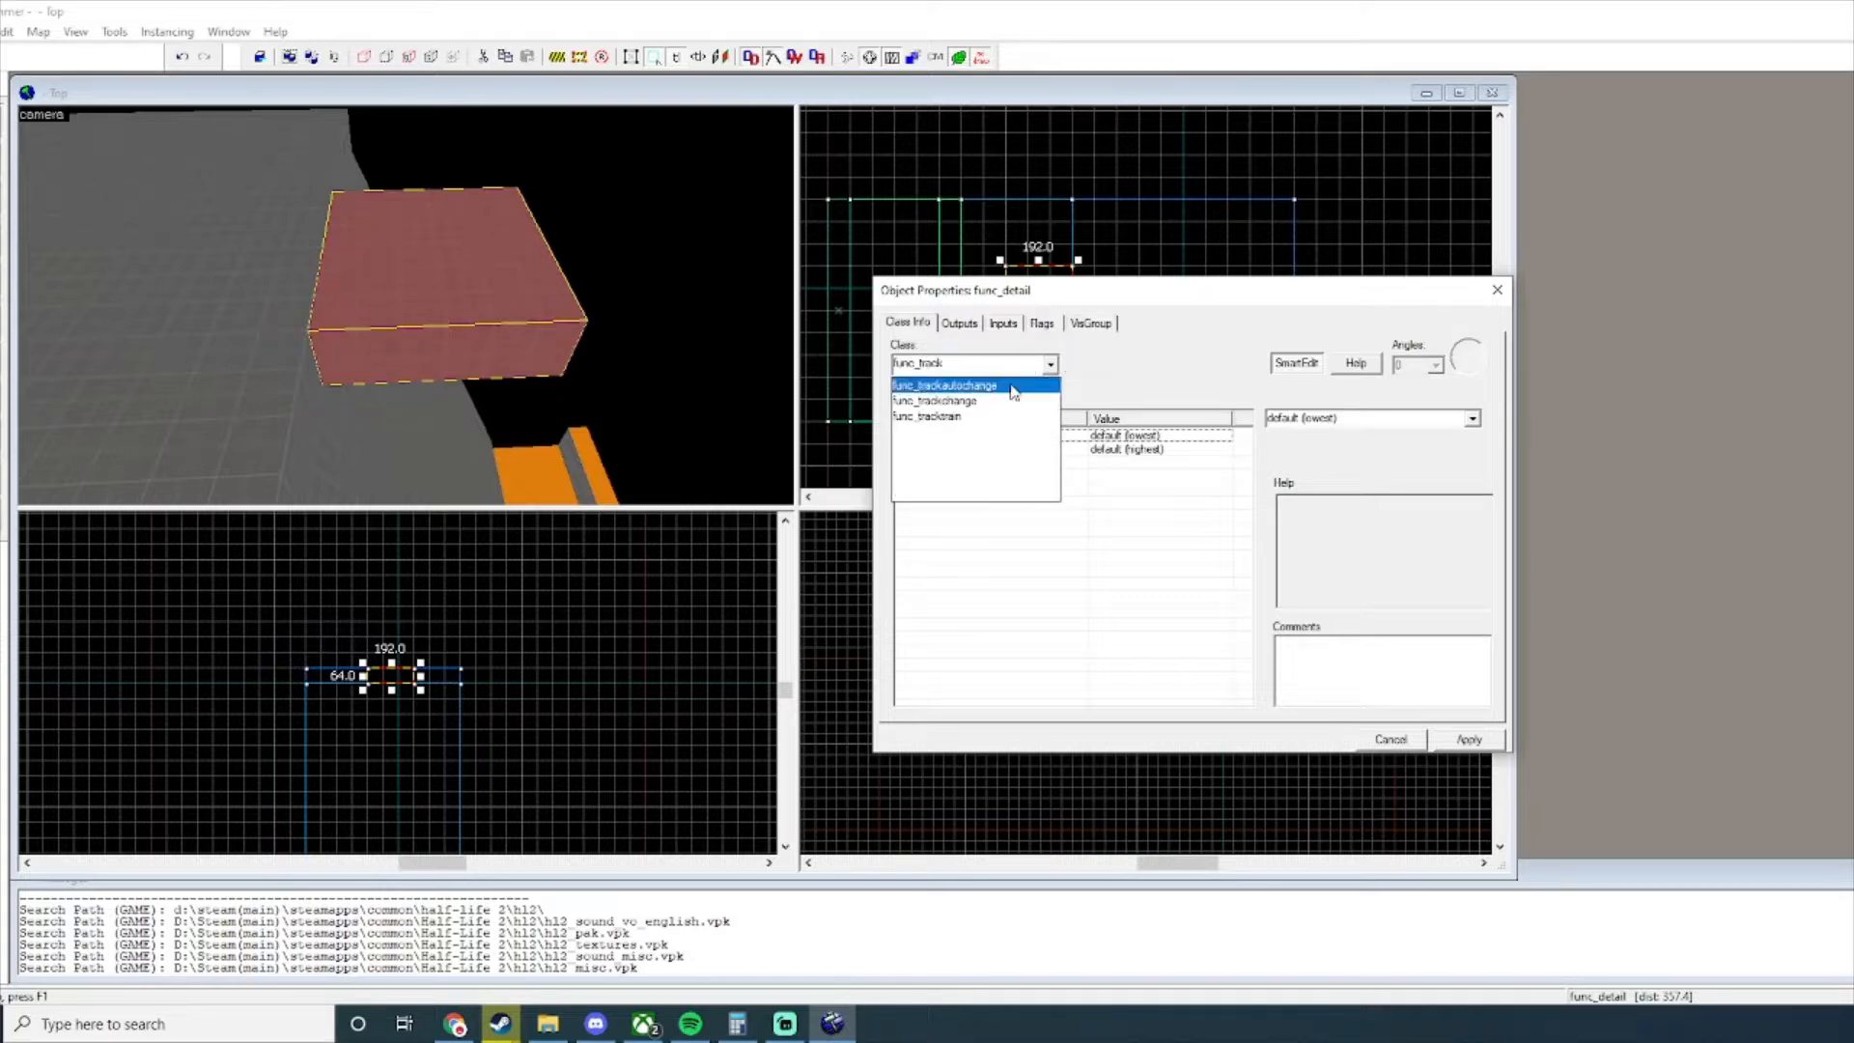
key(Return)
click(1468, 739)
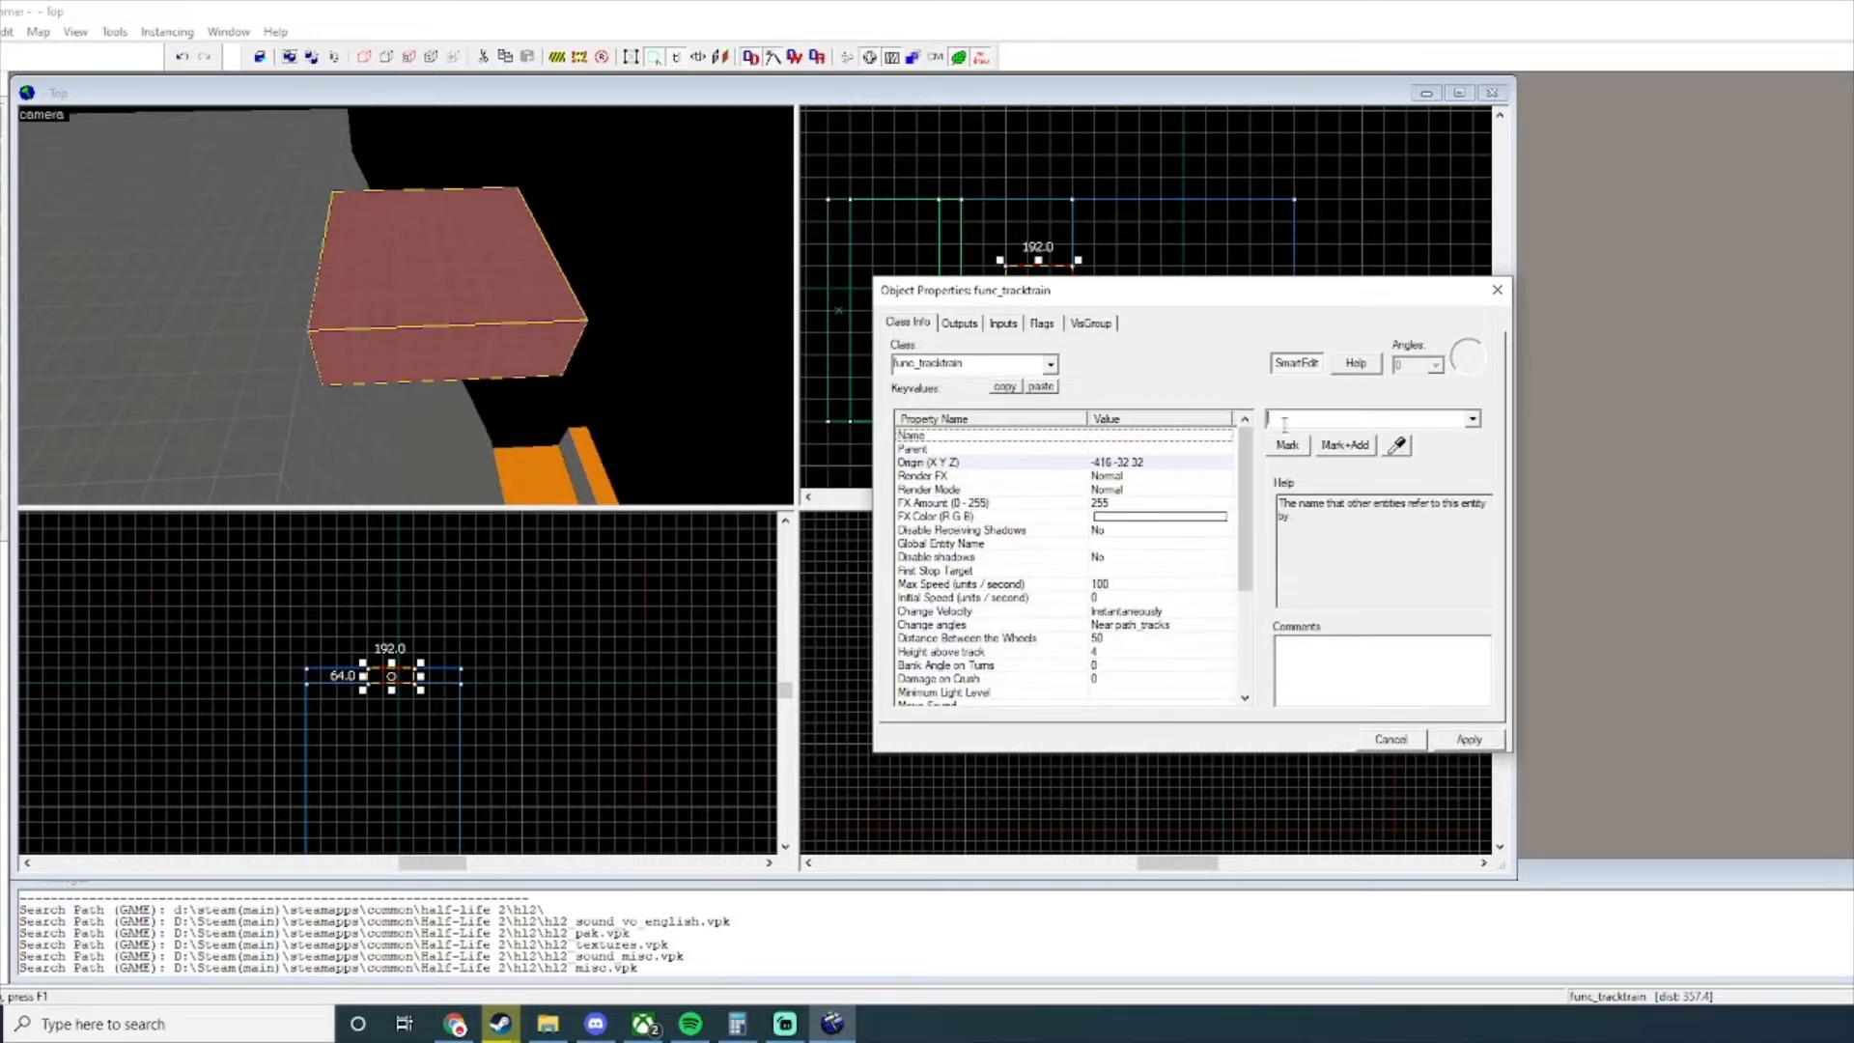
Name the track train entity elevator and close its properties.
text(elevator)
key(Return)
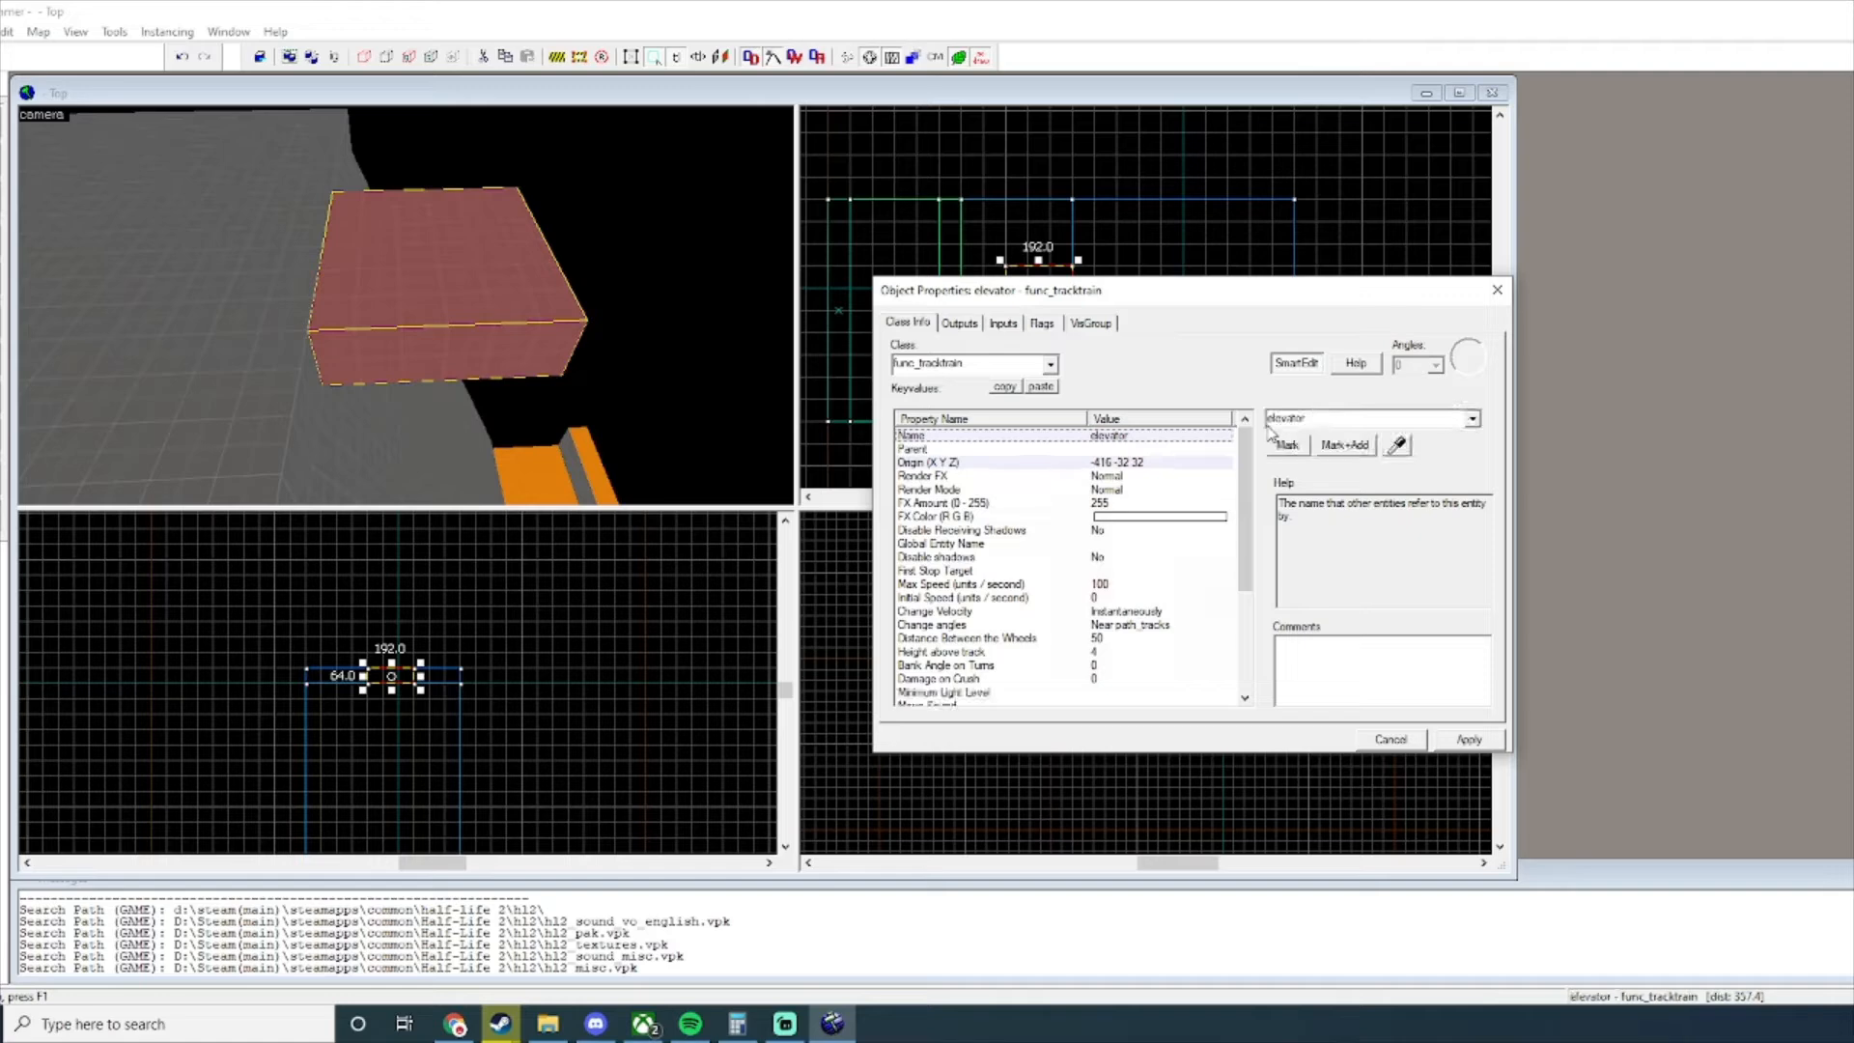
click(1497, 289)
Save the map in the maps folder as ElevatorPrefab.
key(ctrl+s)
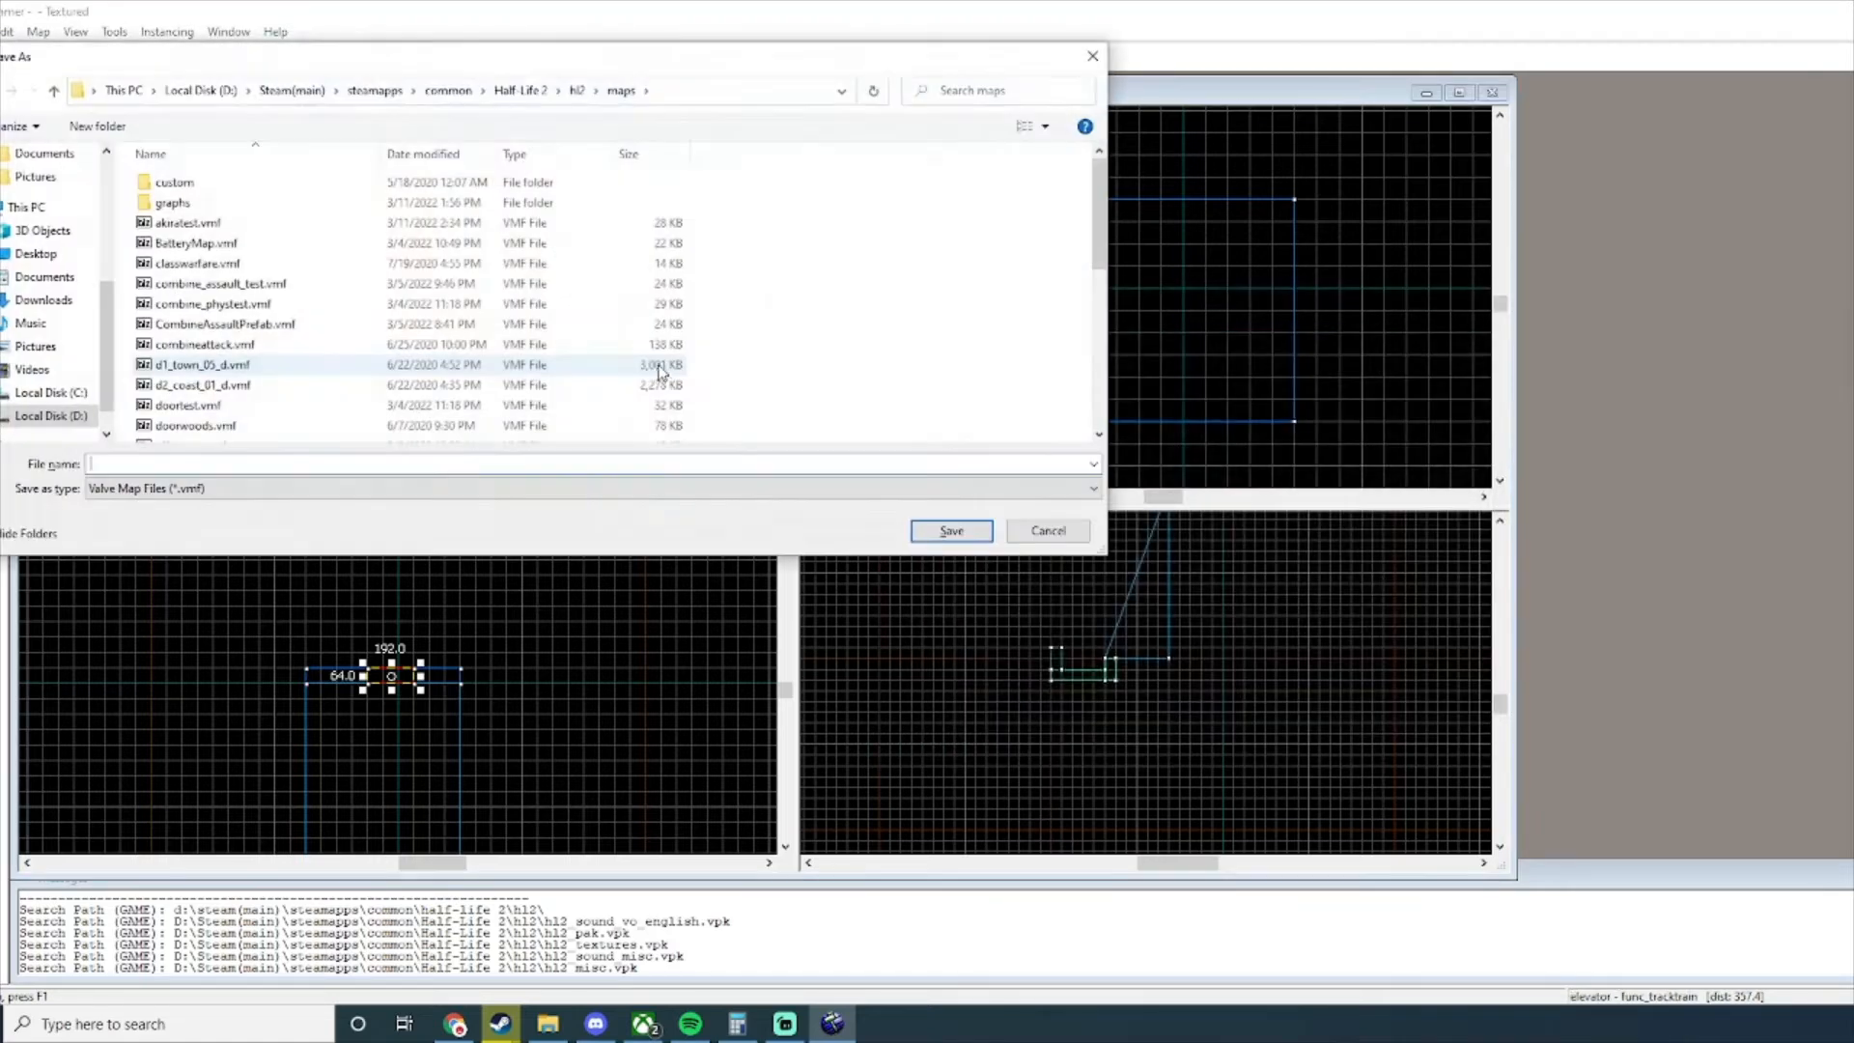
click(815, 462)
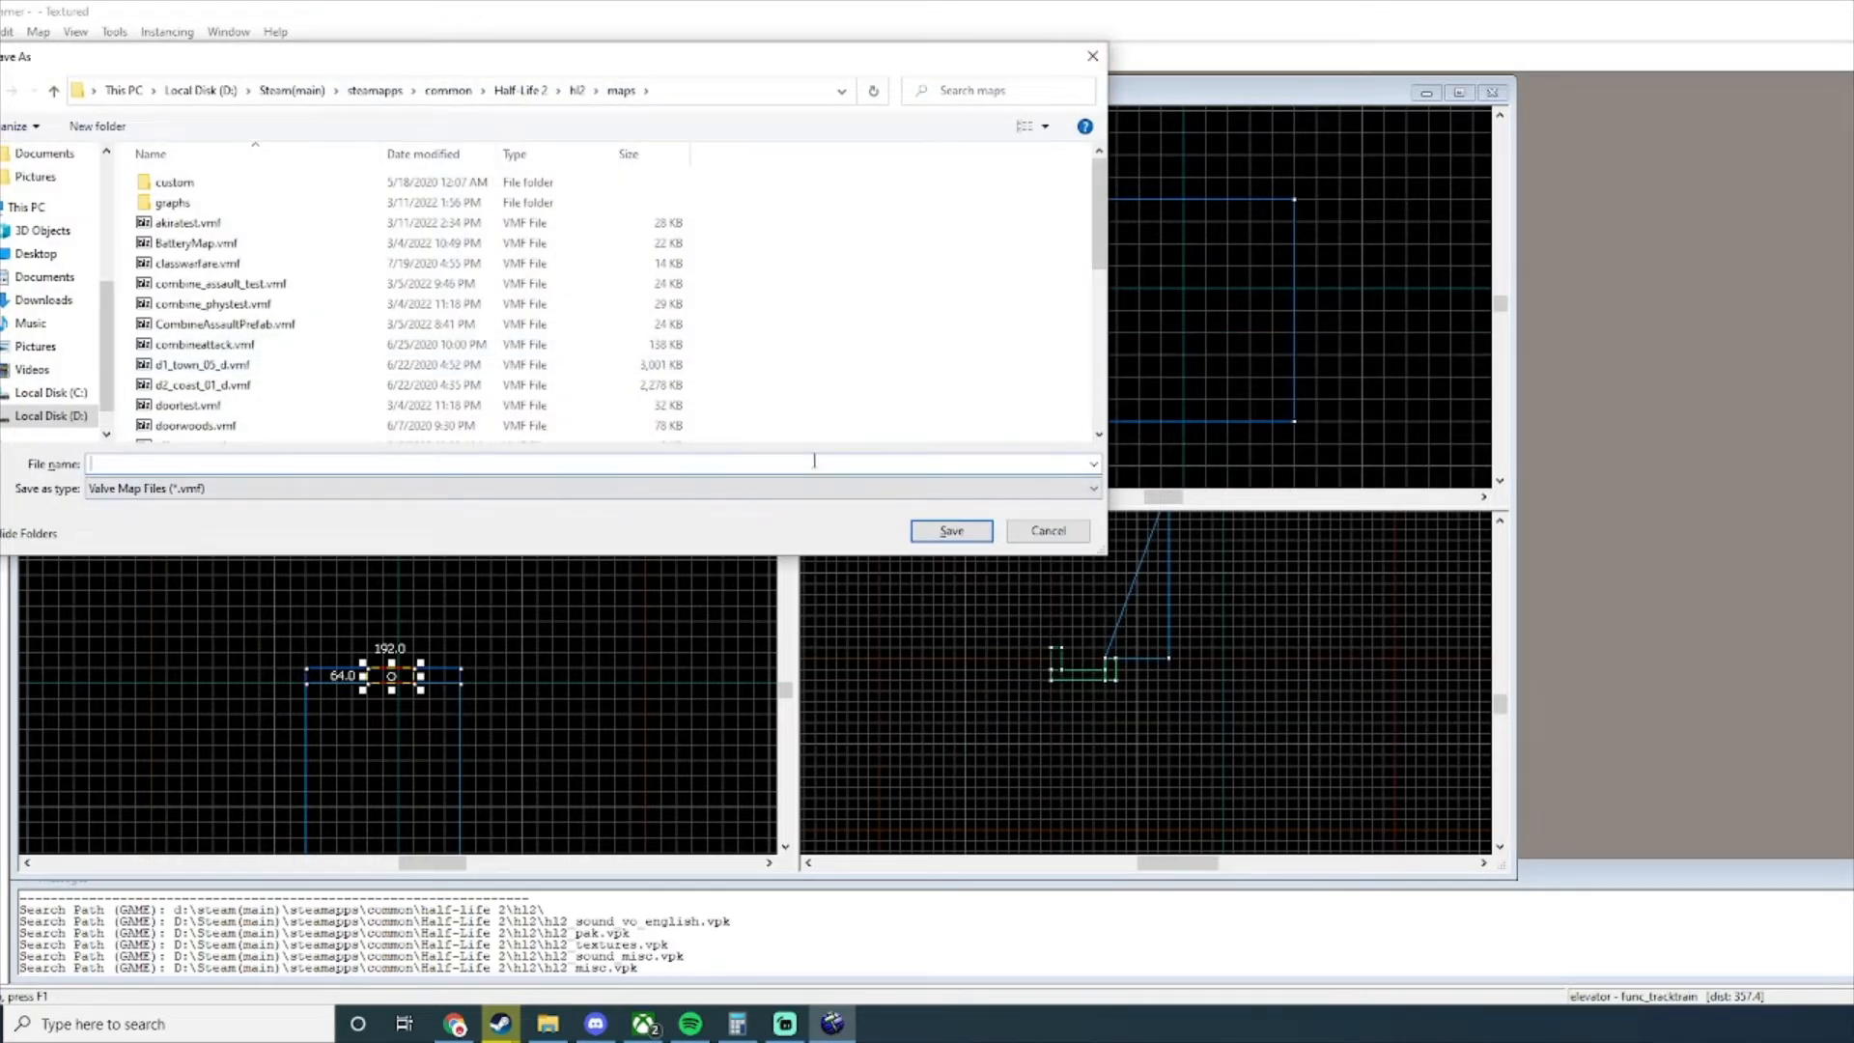
text(Elev)
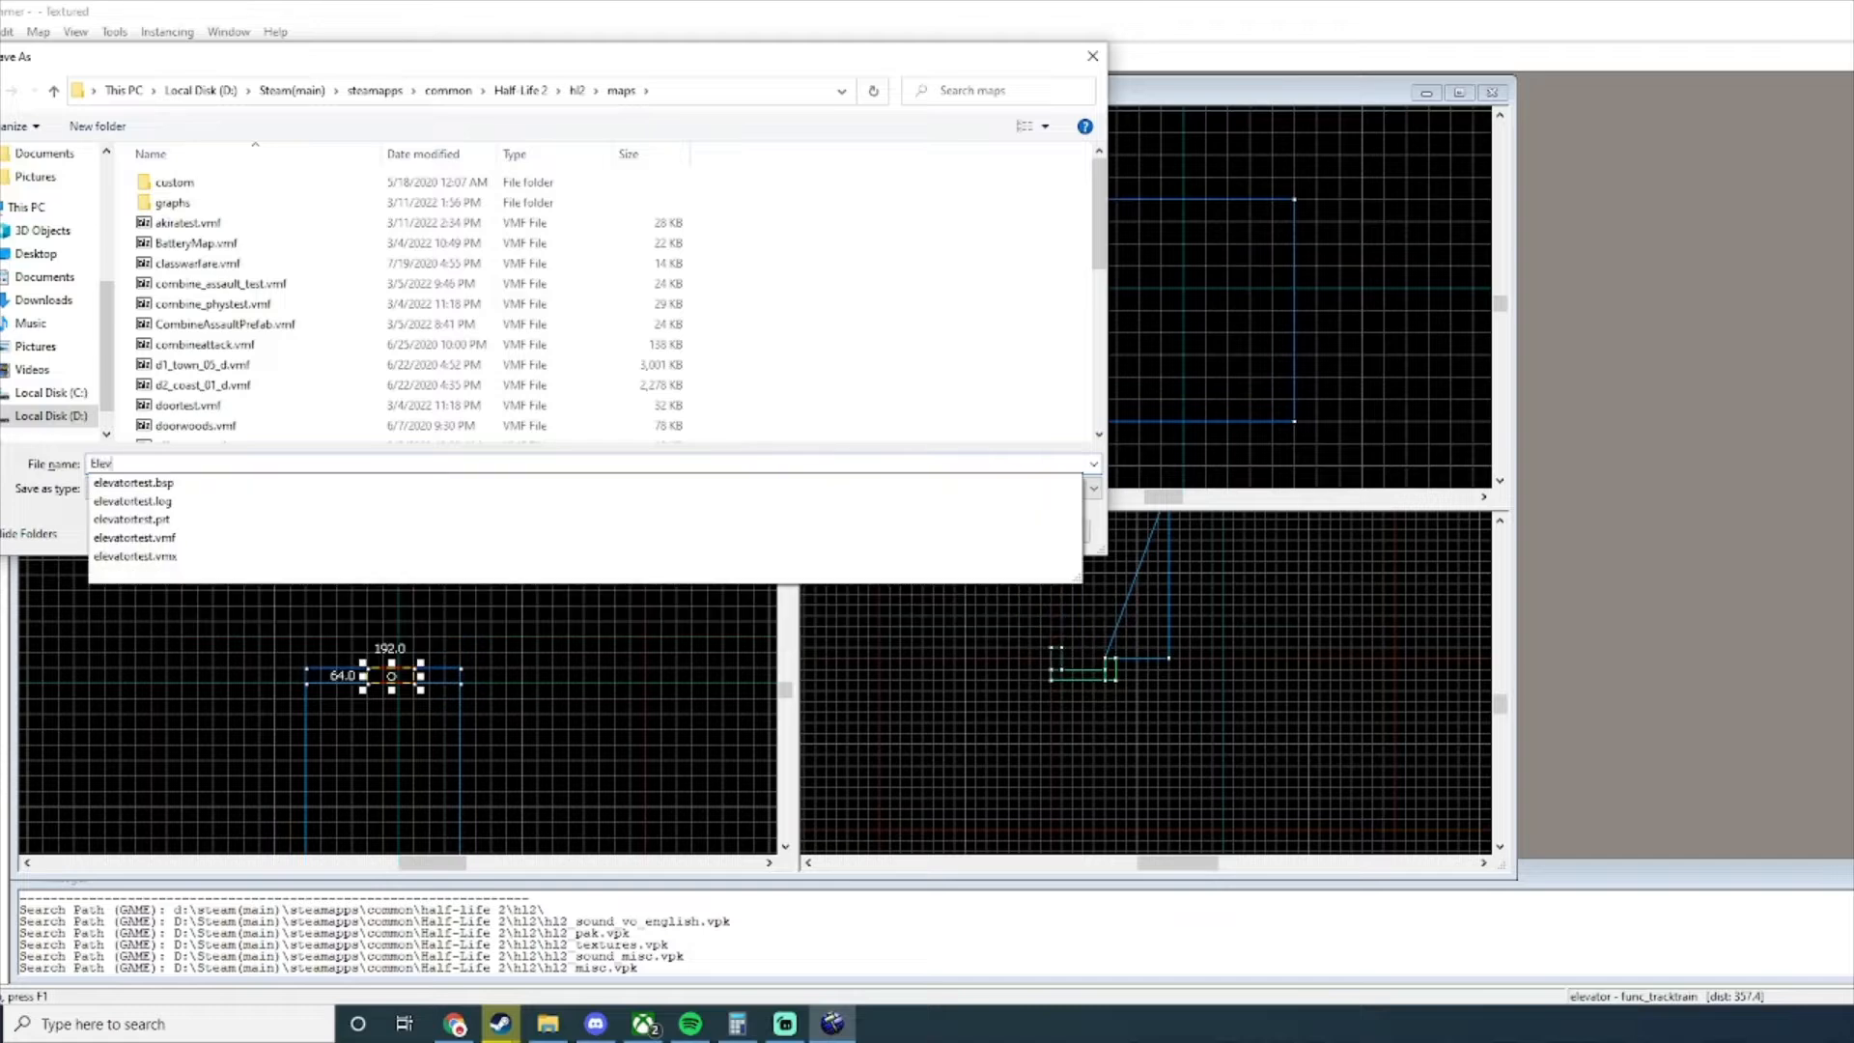
text(atorPrefab)
key(Return)
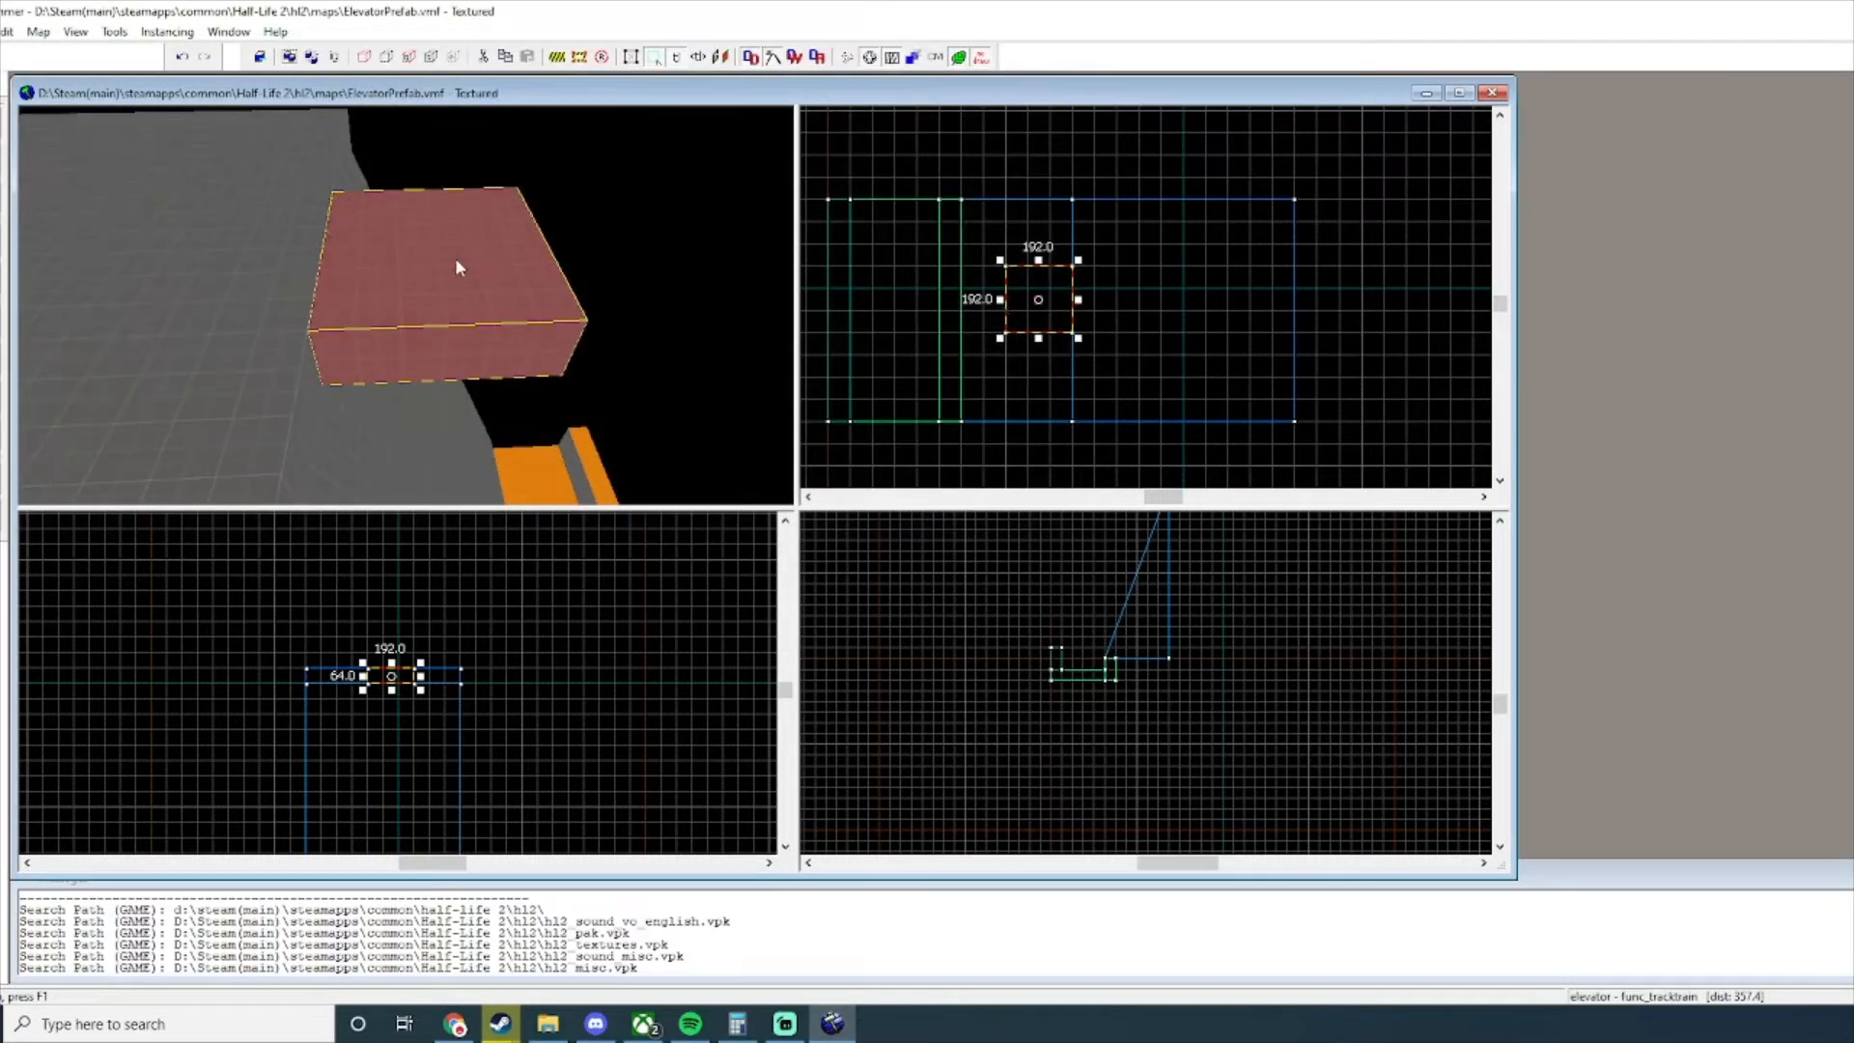
Look over the elevator block, the slope and the lower floor from different sides in the 3D view.
key(z)
key(w)
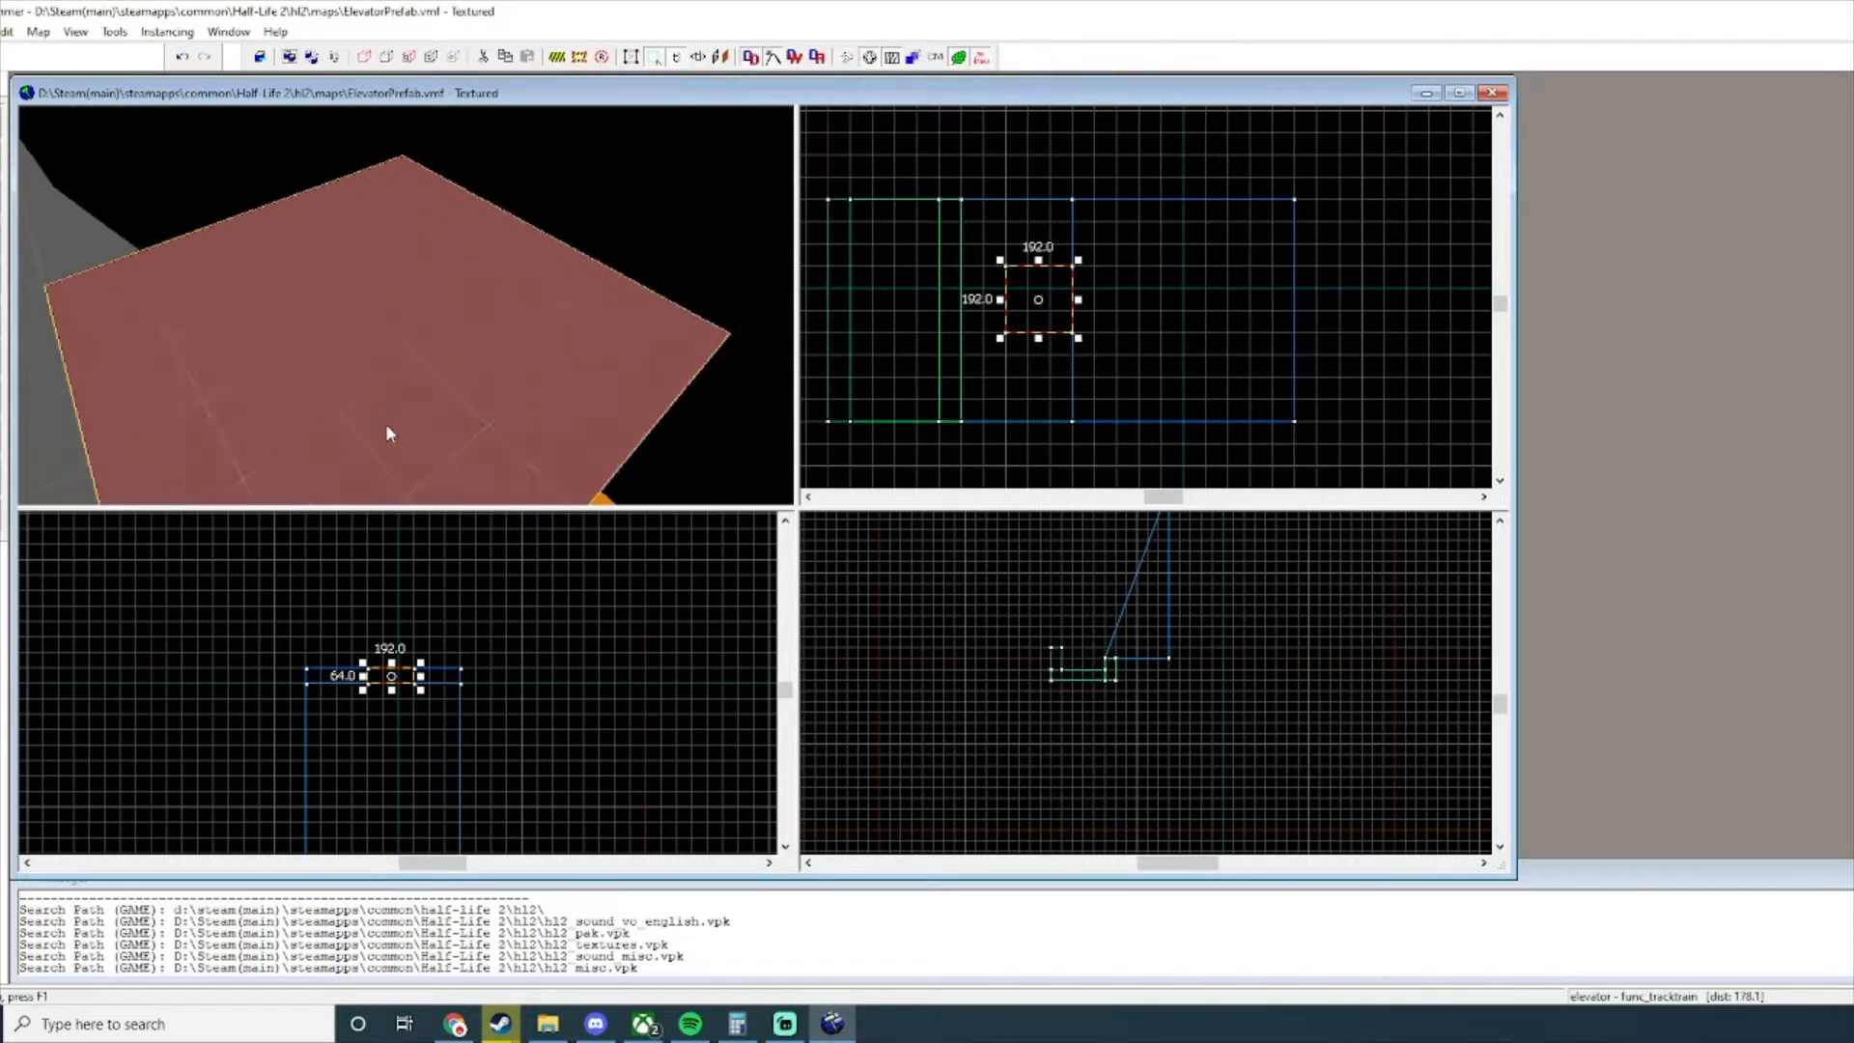
key(s)
key(z)
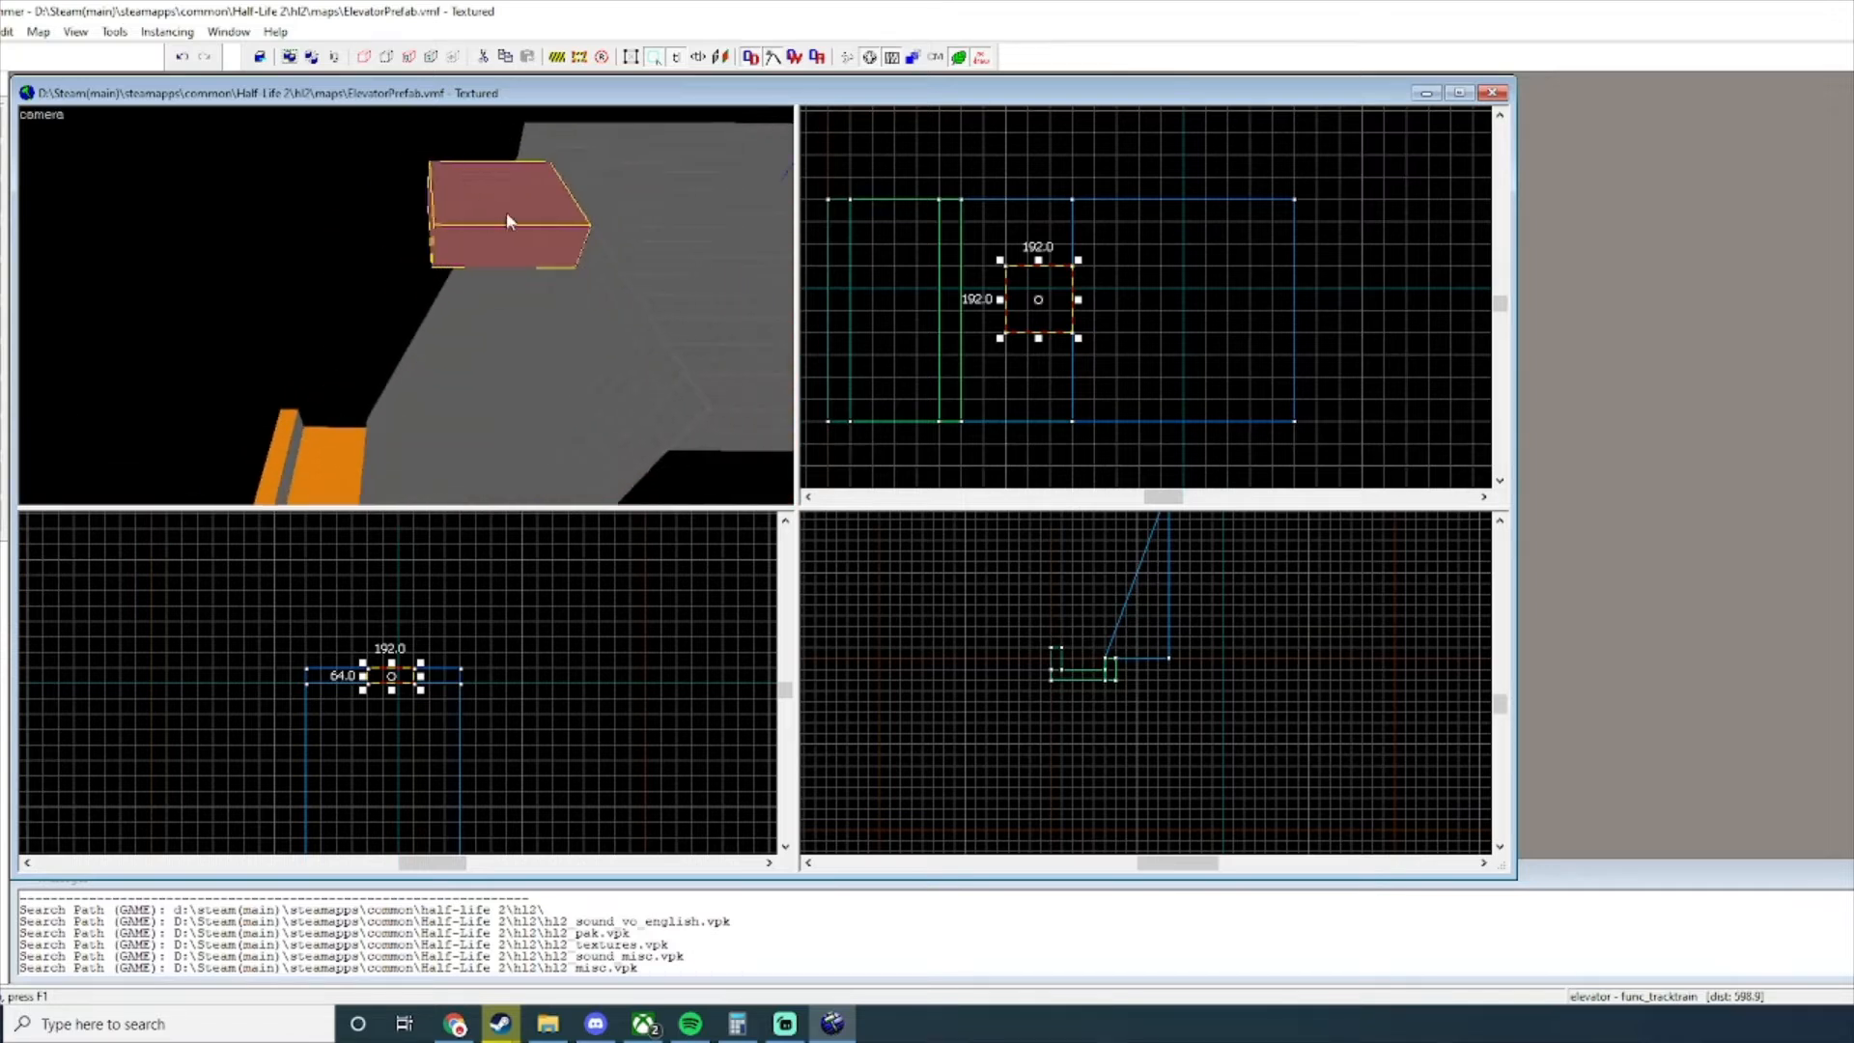
key(a)
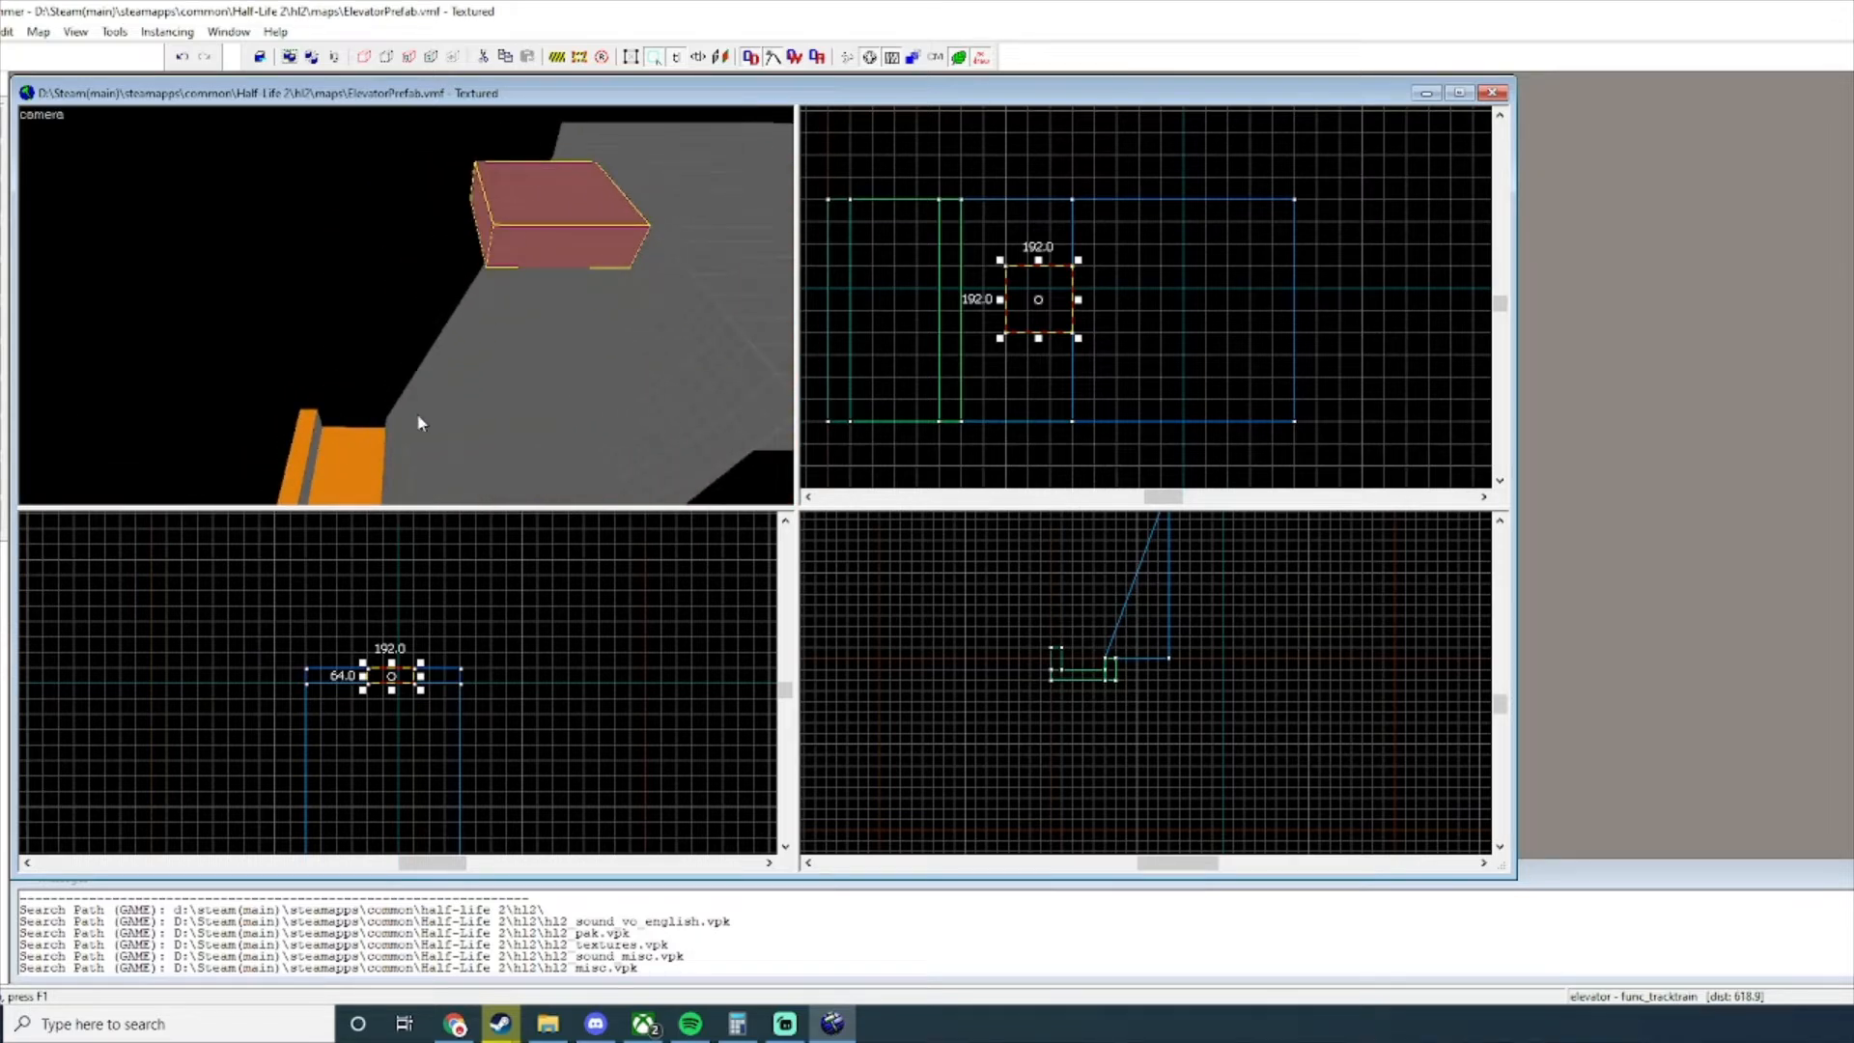
click(365, 470)
key(d)
click(523, 219)
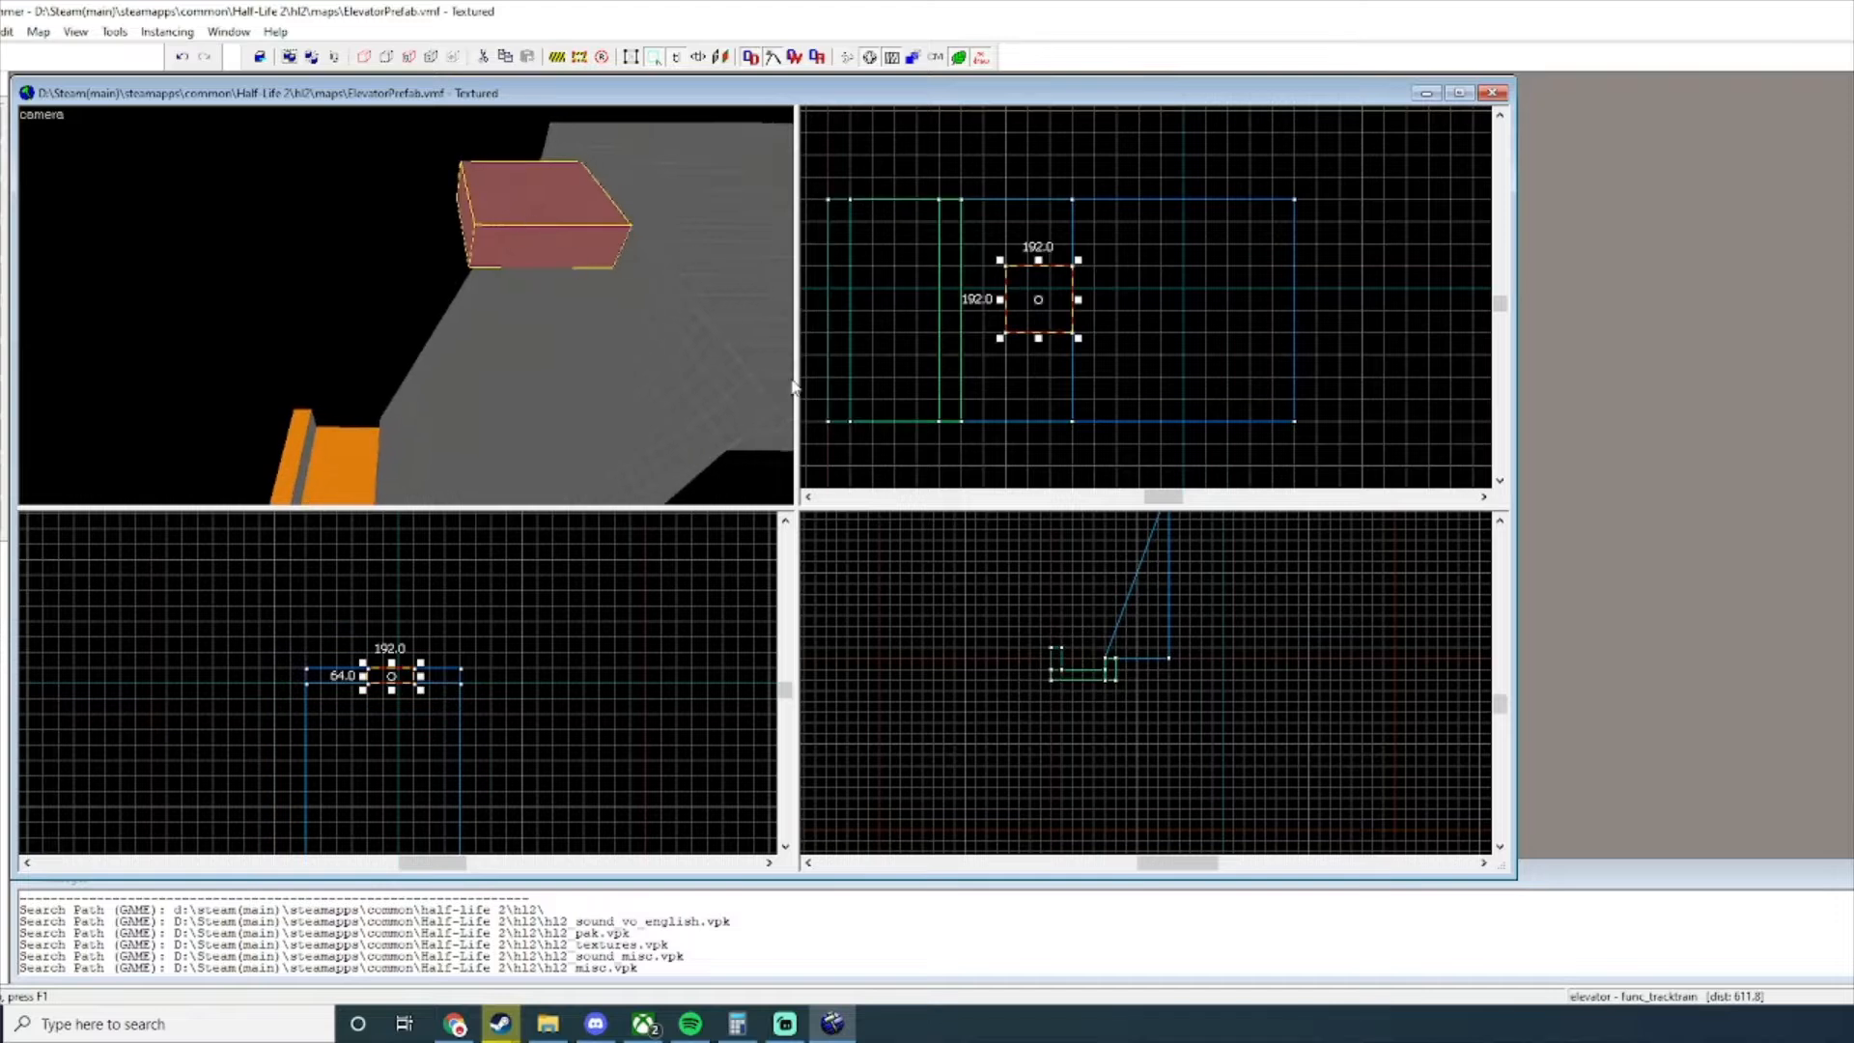
Apply the orange dev/dev_measuregeneric01 texture to the elevator block's upper face and finish the face editing.
click(1851, 289)
click(1333, 328)
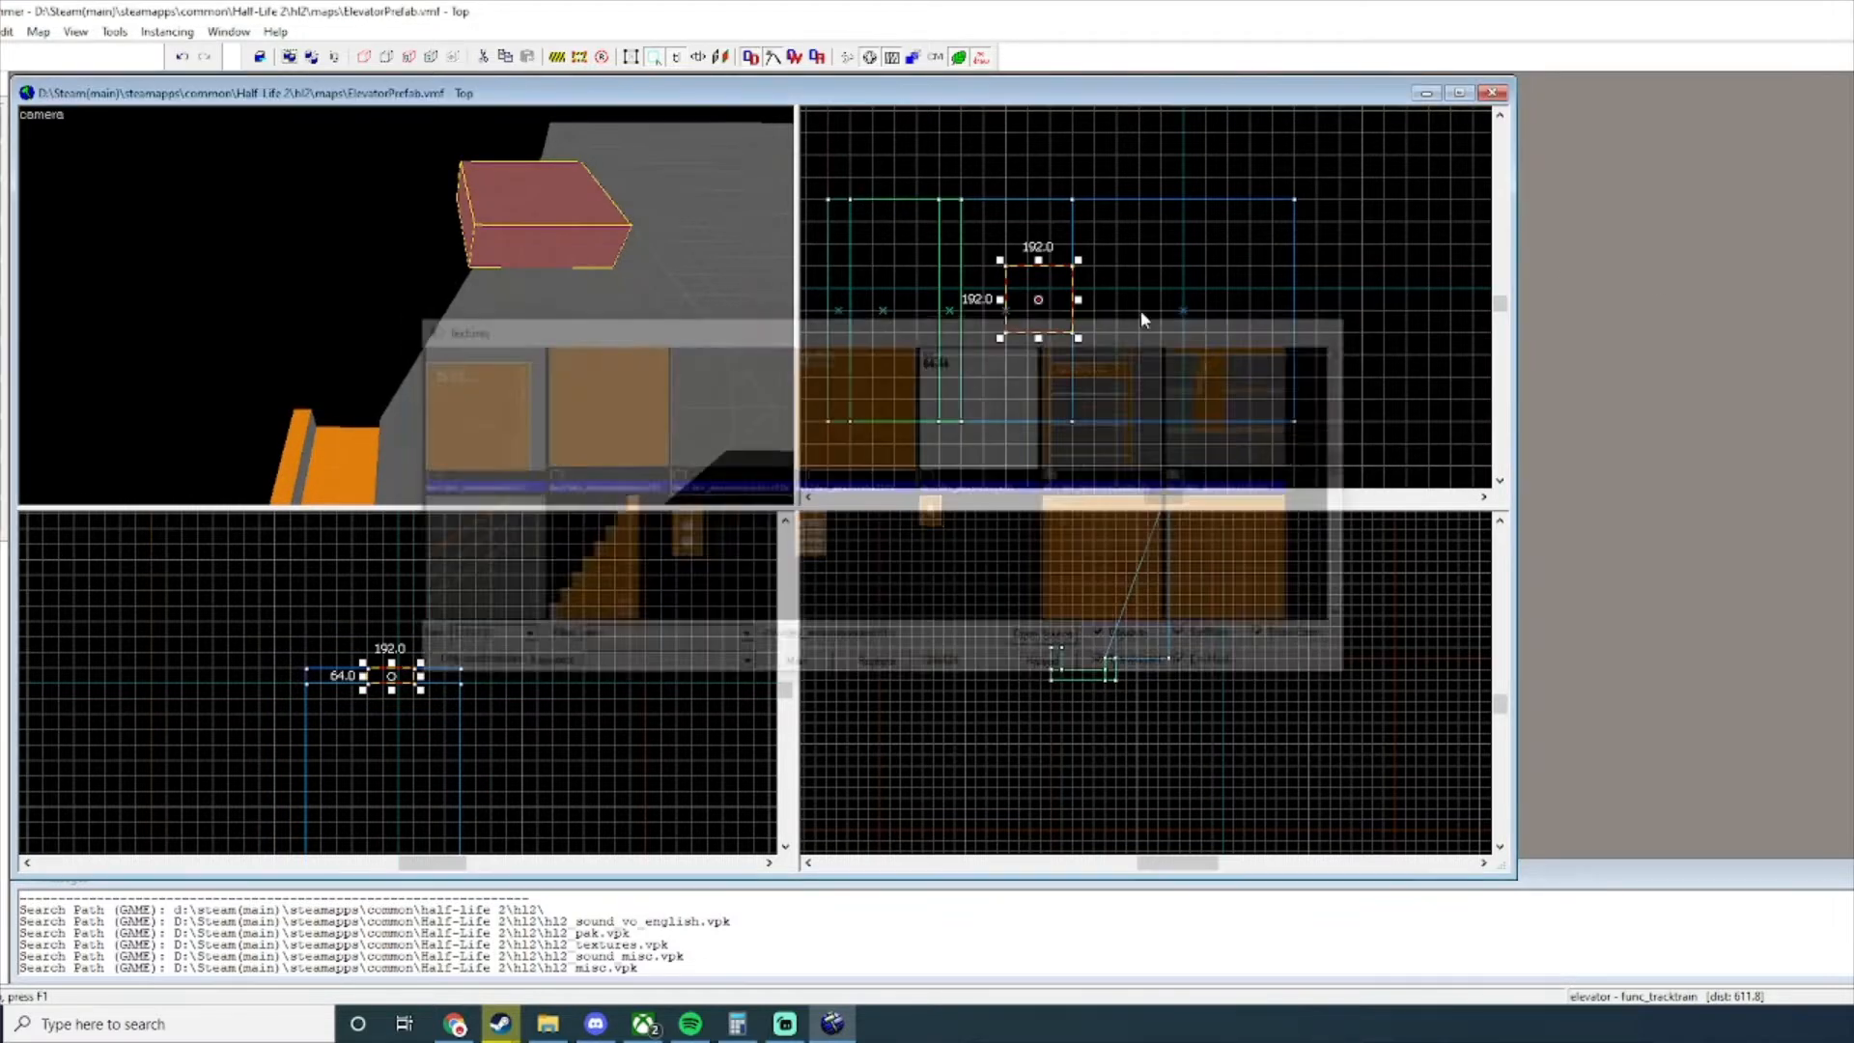
click(2, 288)
click(1135, 577)
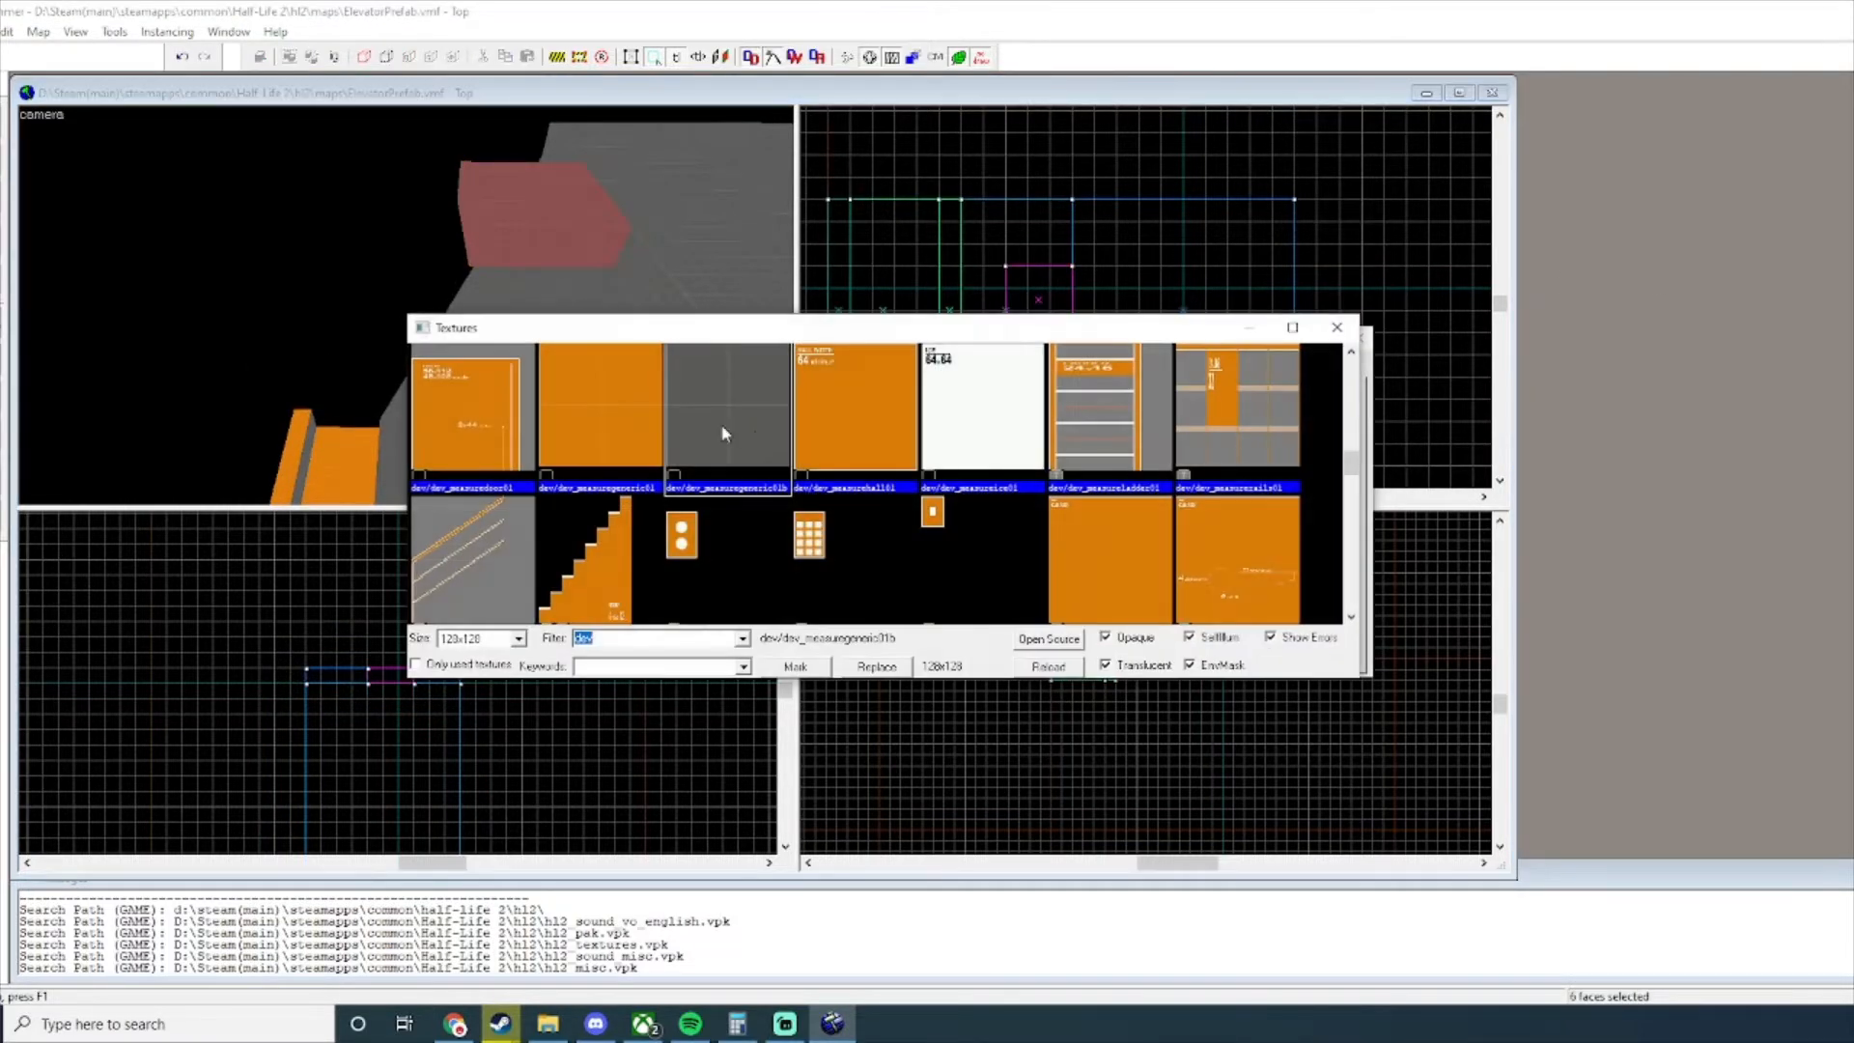
double_click(595, 406)
click(1358, 338)
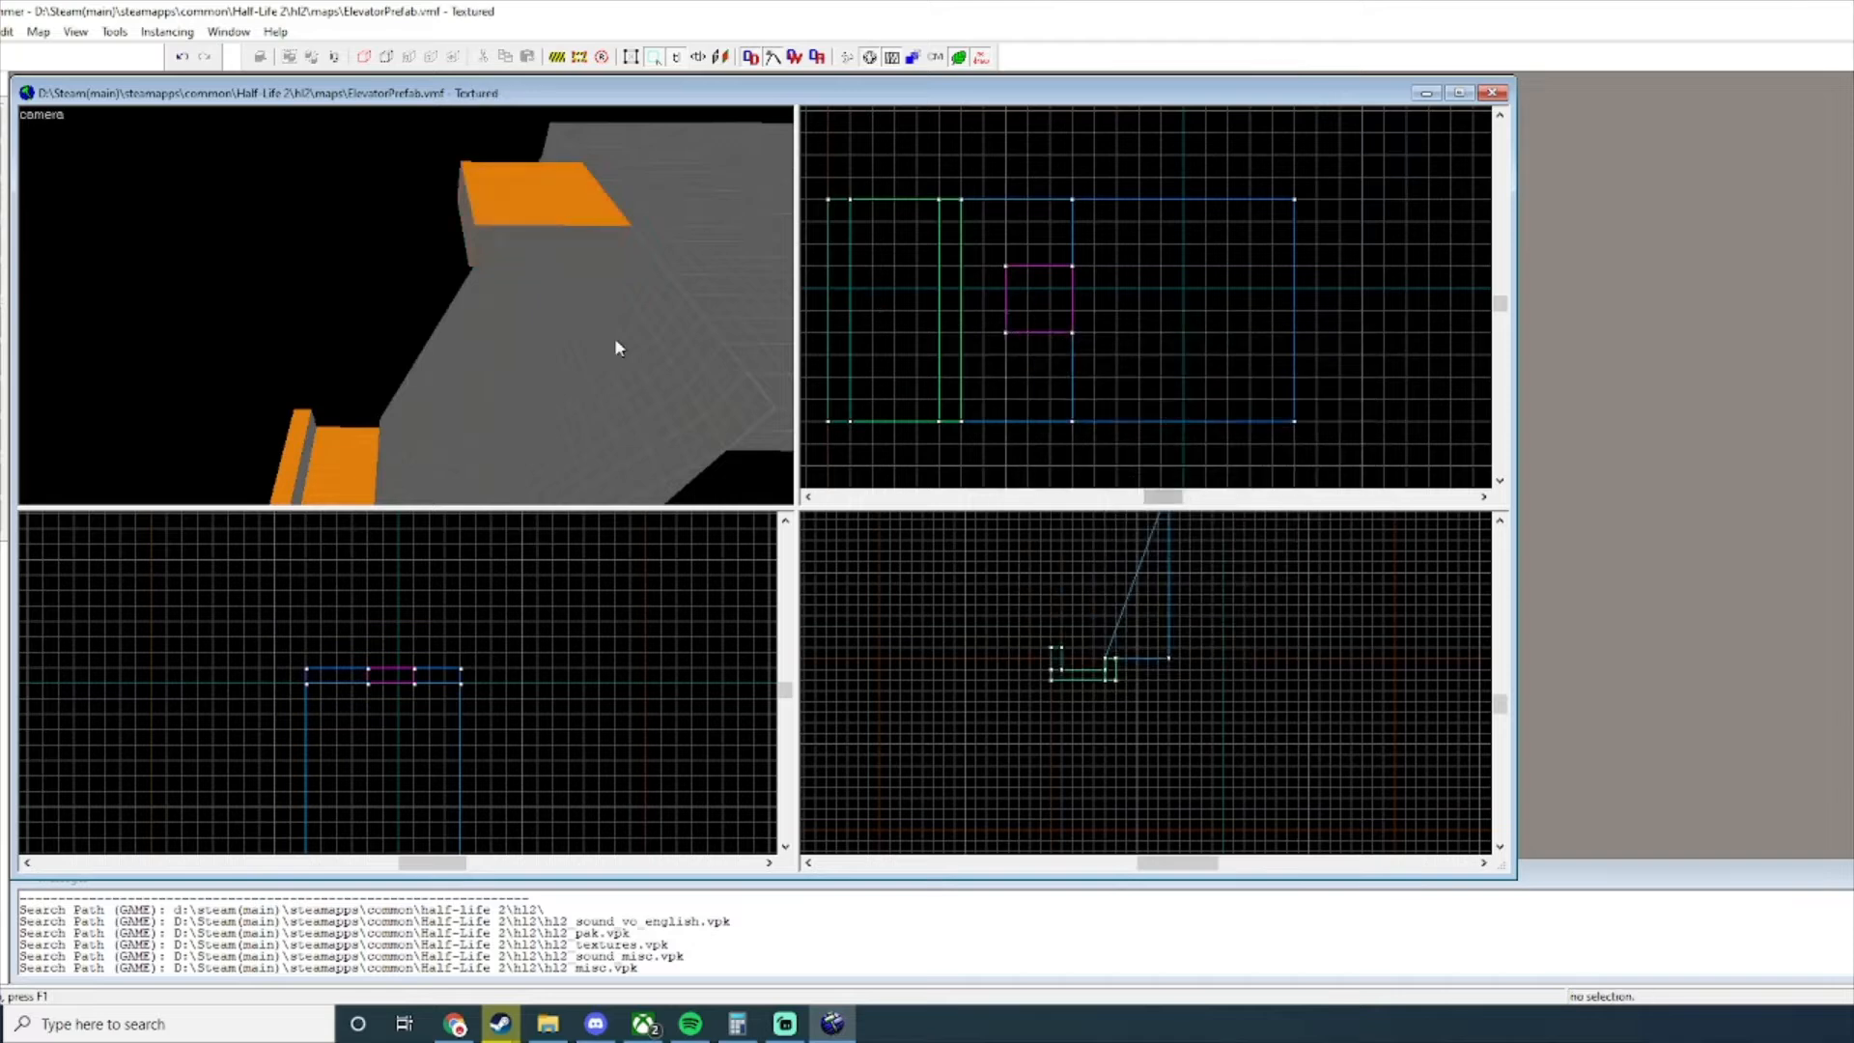
Place an info_player_start entity at the centre of the elevator block in the top view.
key(d)
key(Up)
key(w)
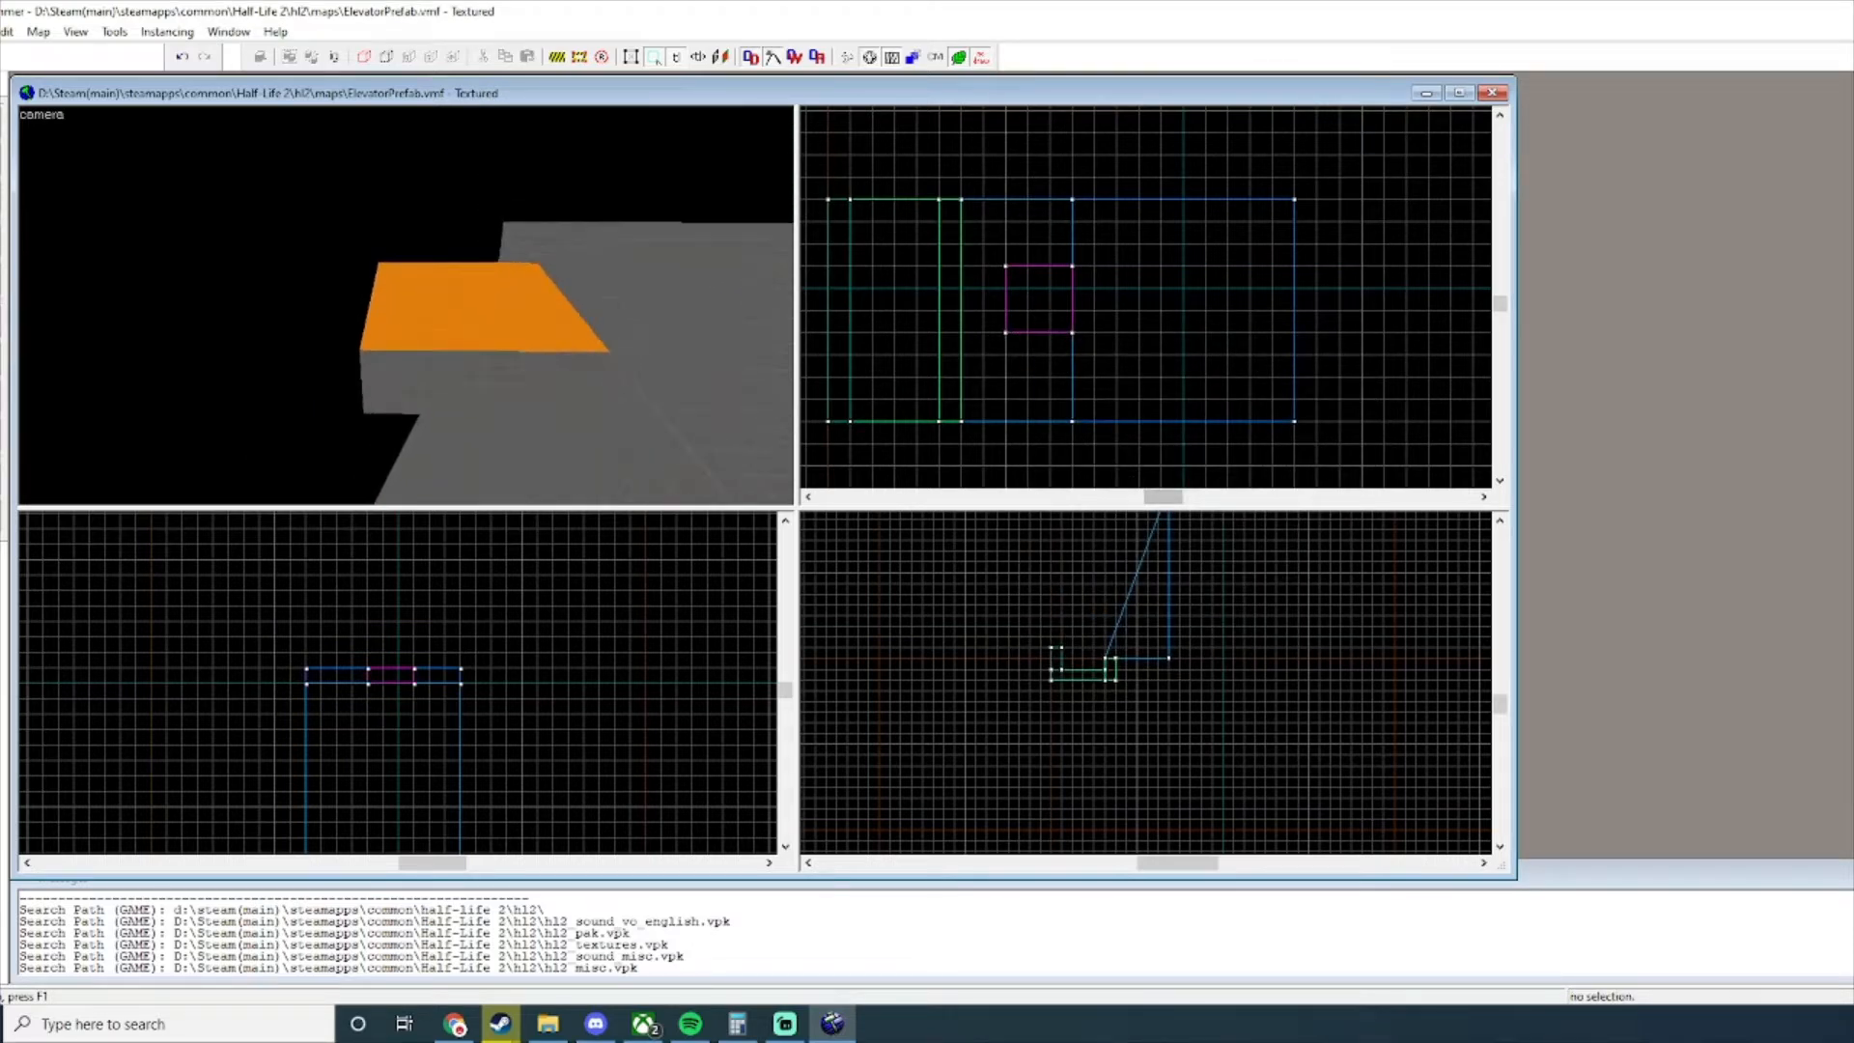
scroll(1024, 351, up, 4)
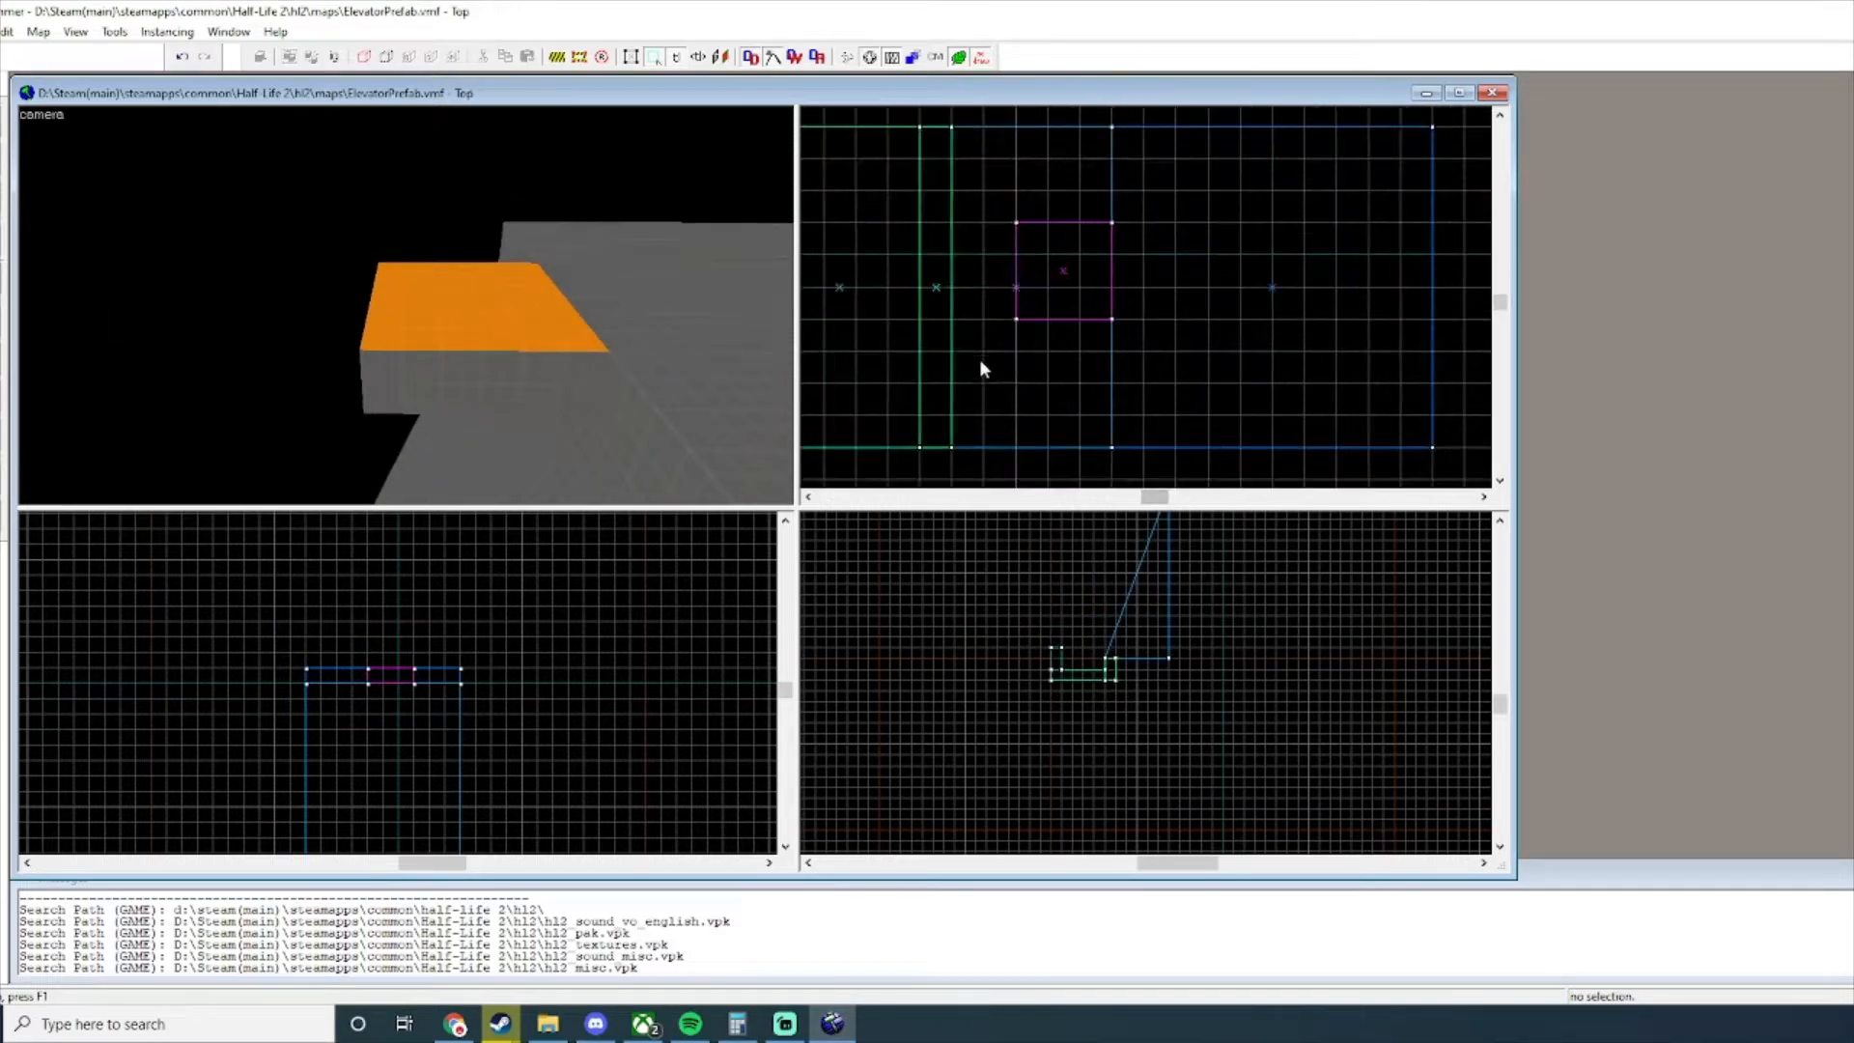
scroll(1072, 261, up, 2)
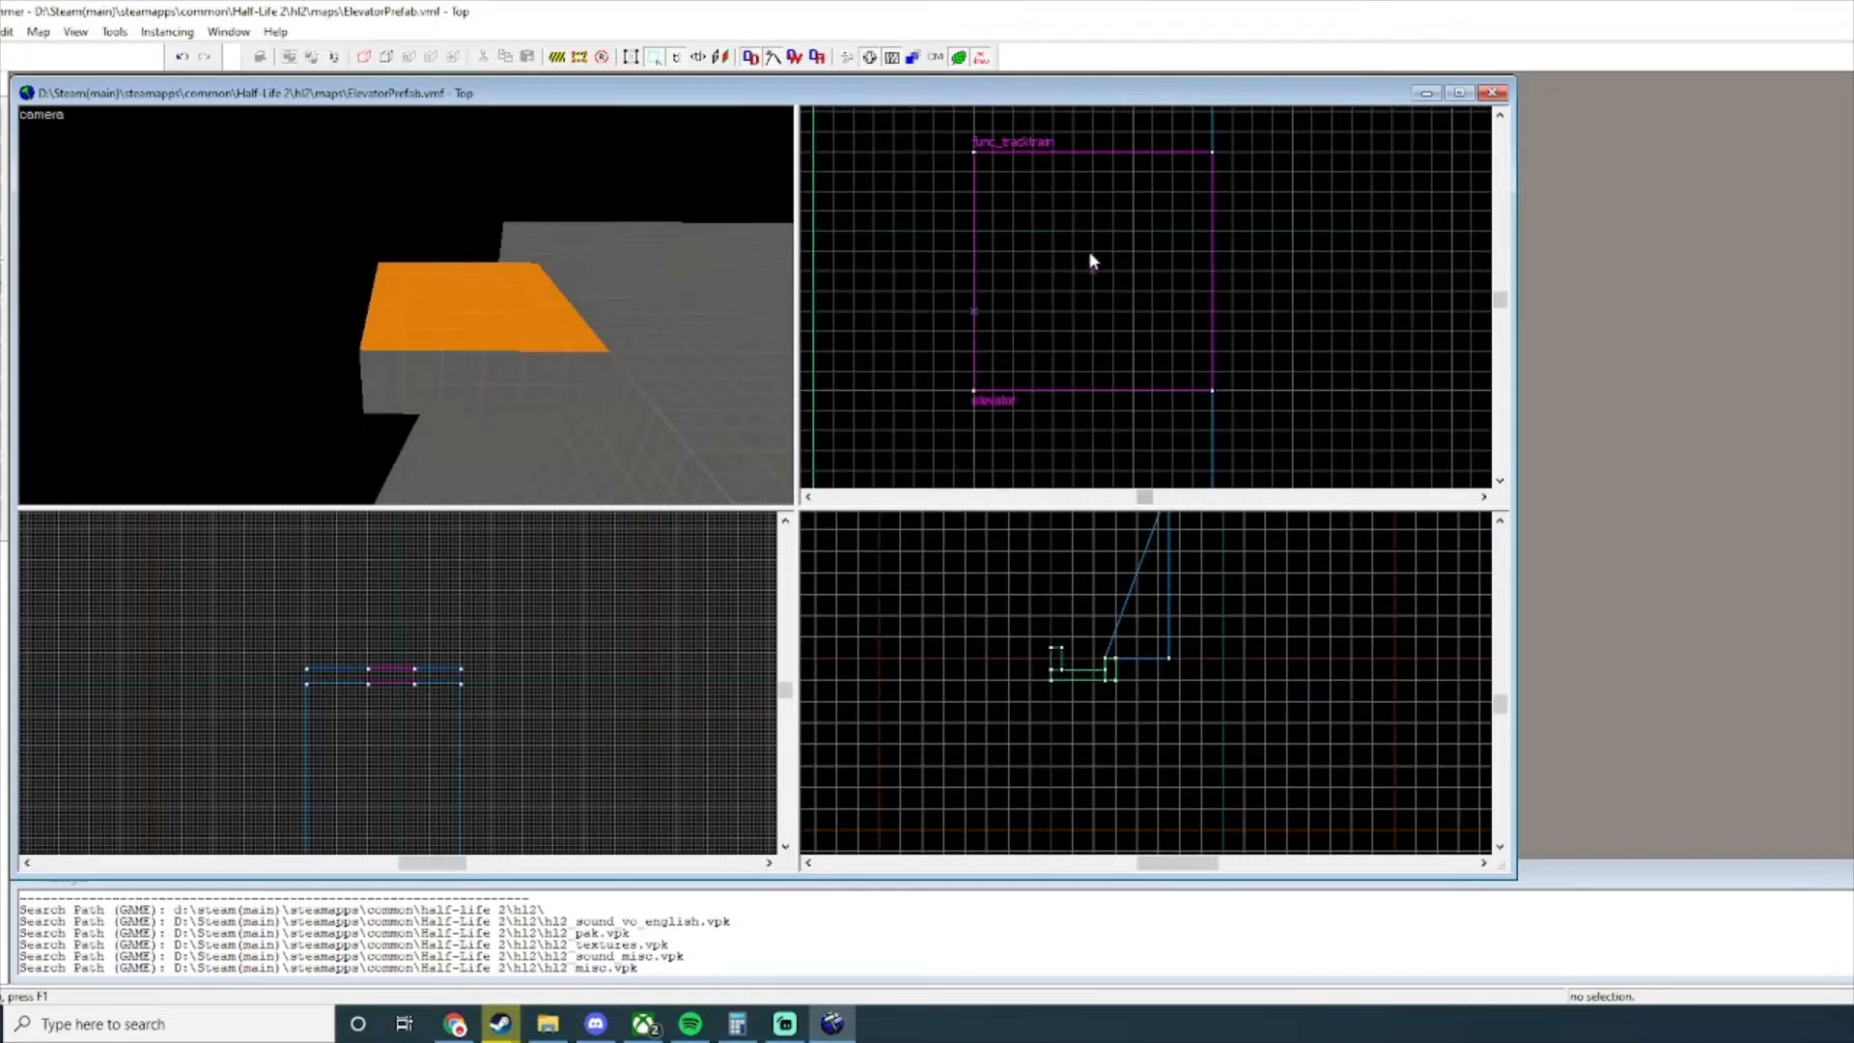
click(1094, 271)
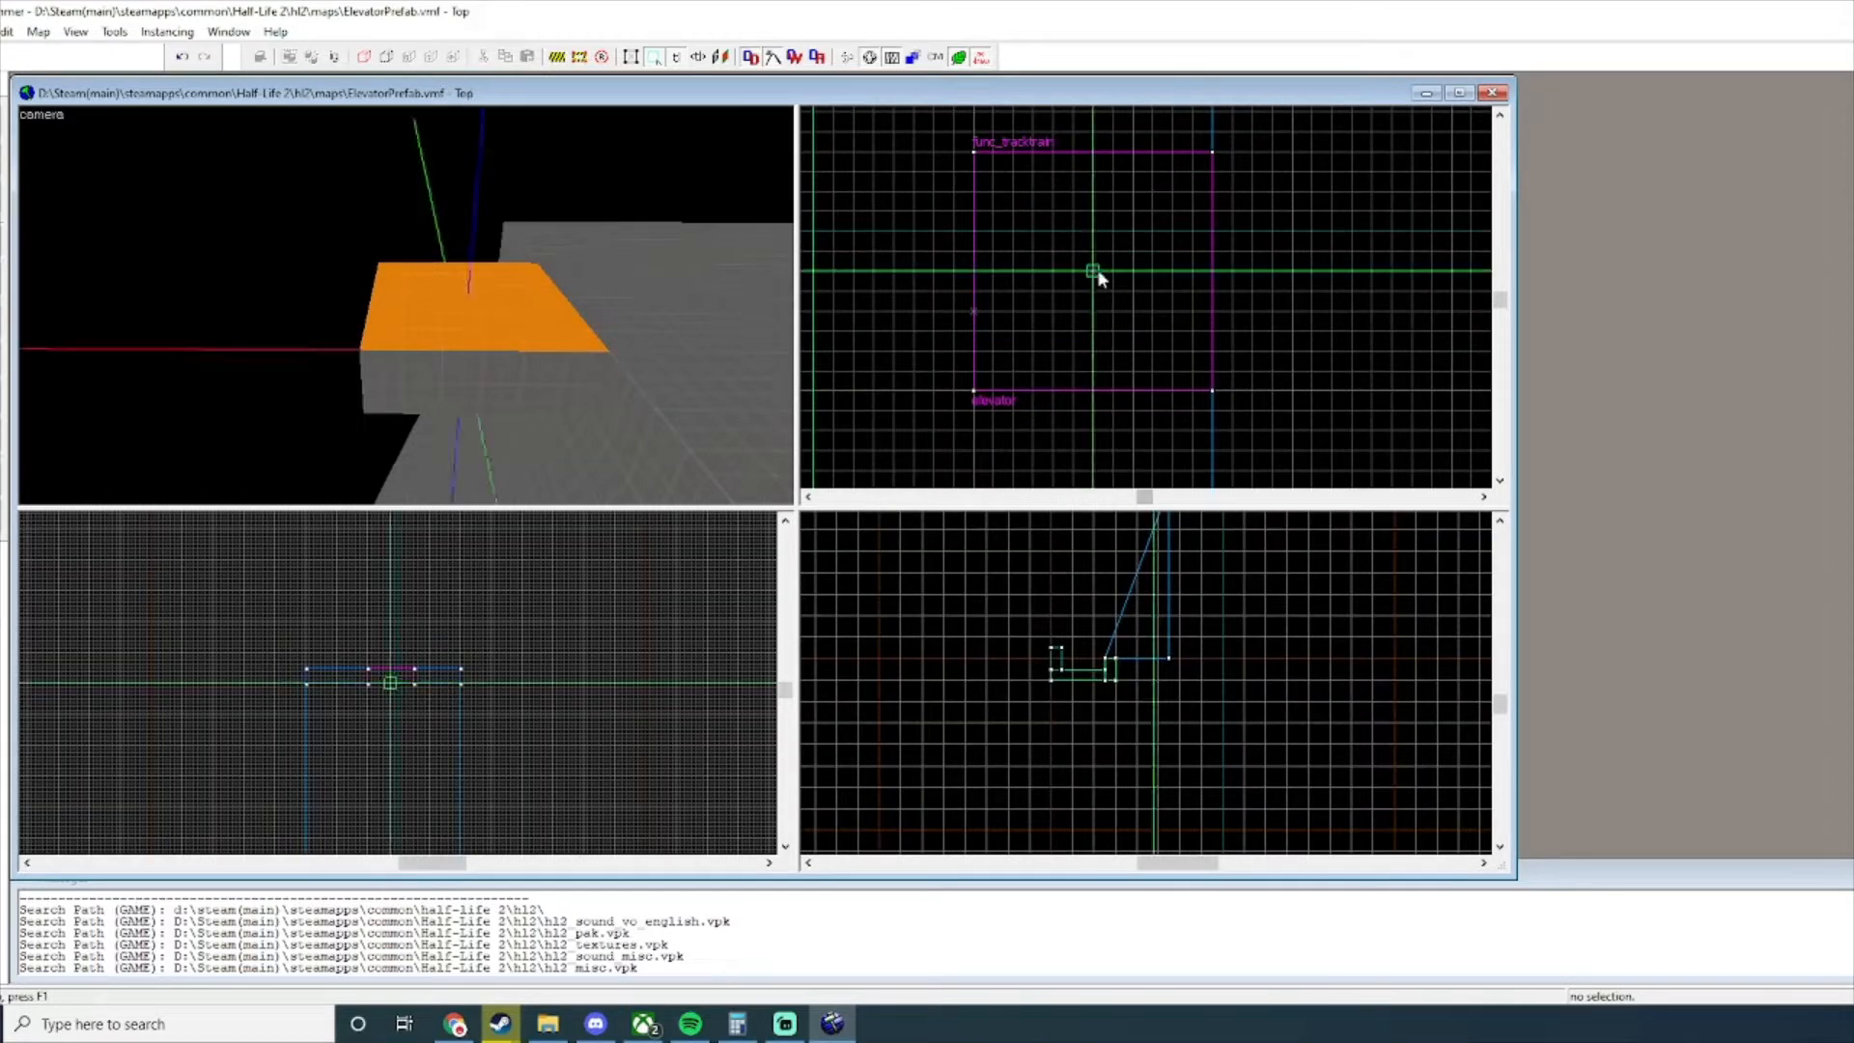
key(Return)
key(shift+s)
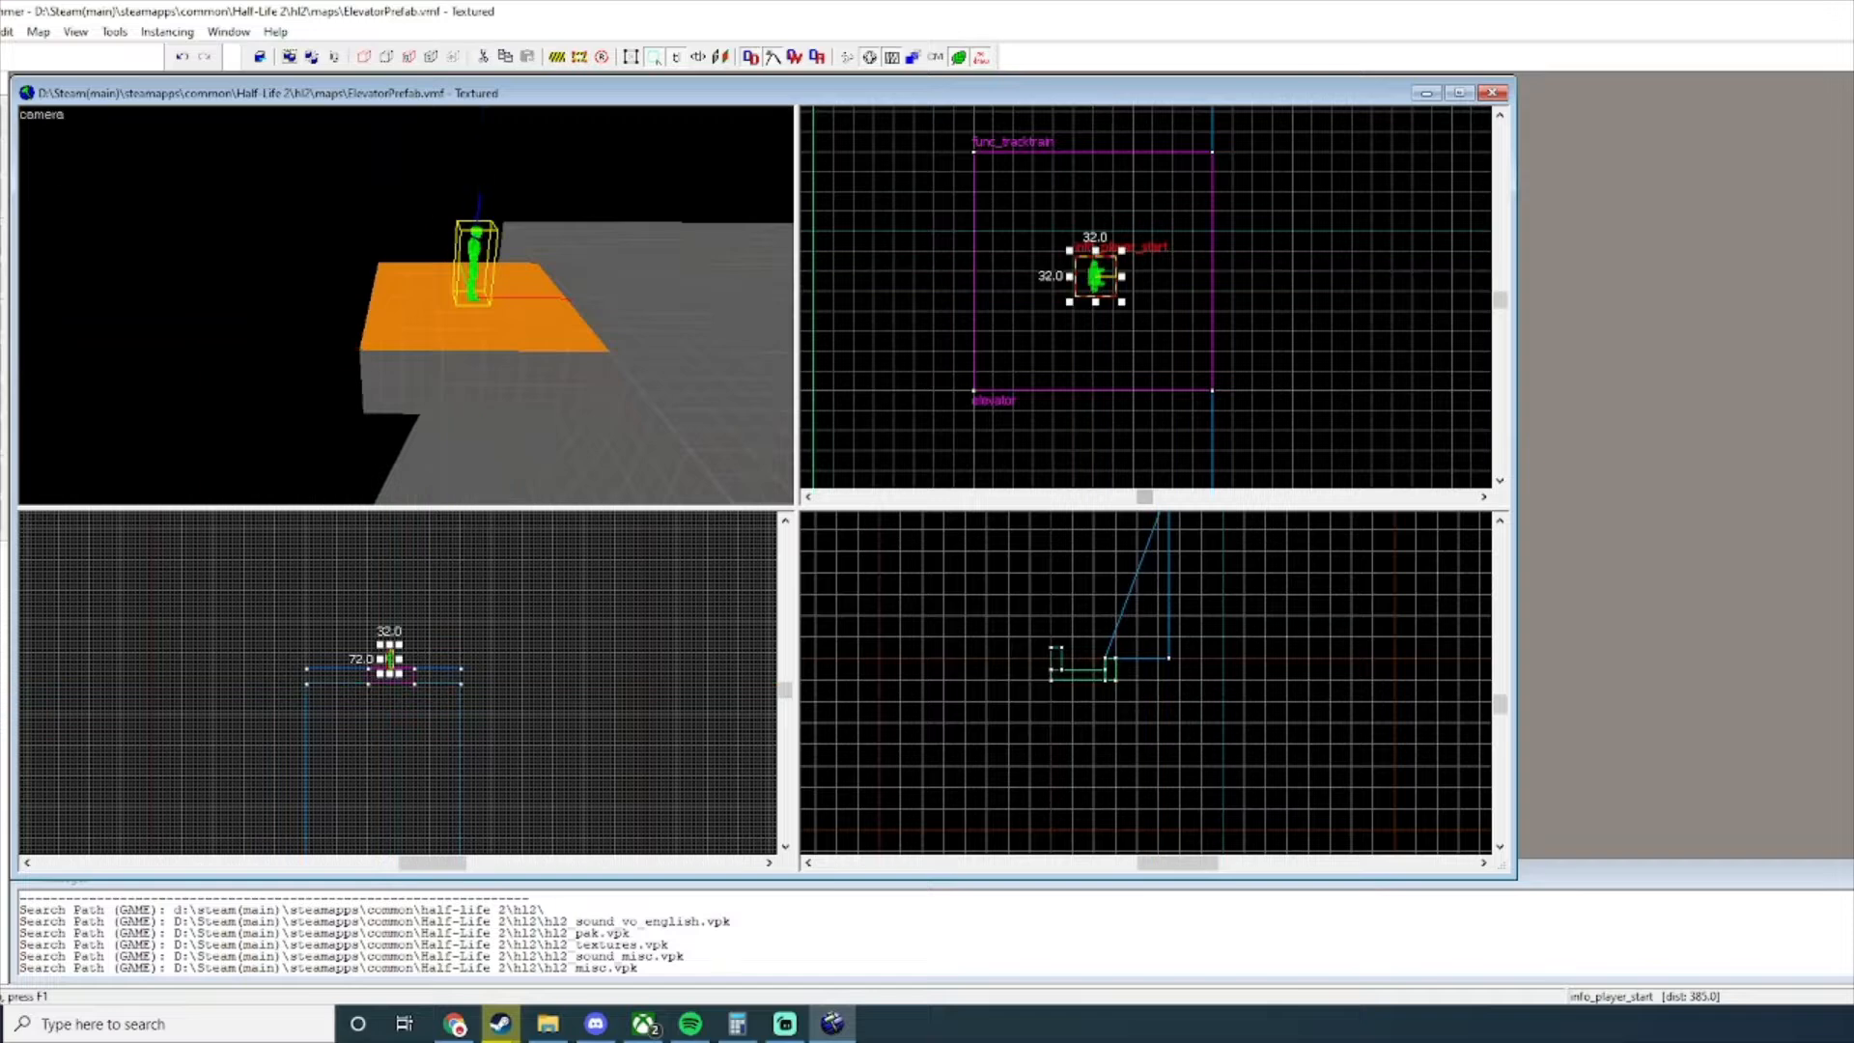
Lower the player start entity so that its feet sit inside the elevator block.
scroll(1148, 682, down, 5)
scroll(1170, 608, up, 11)
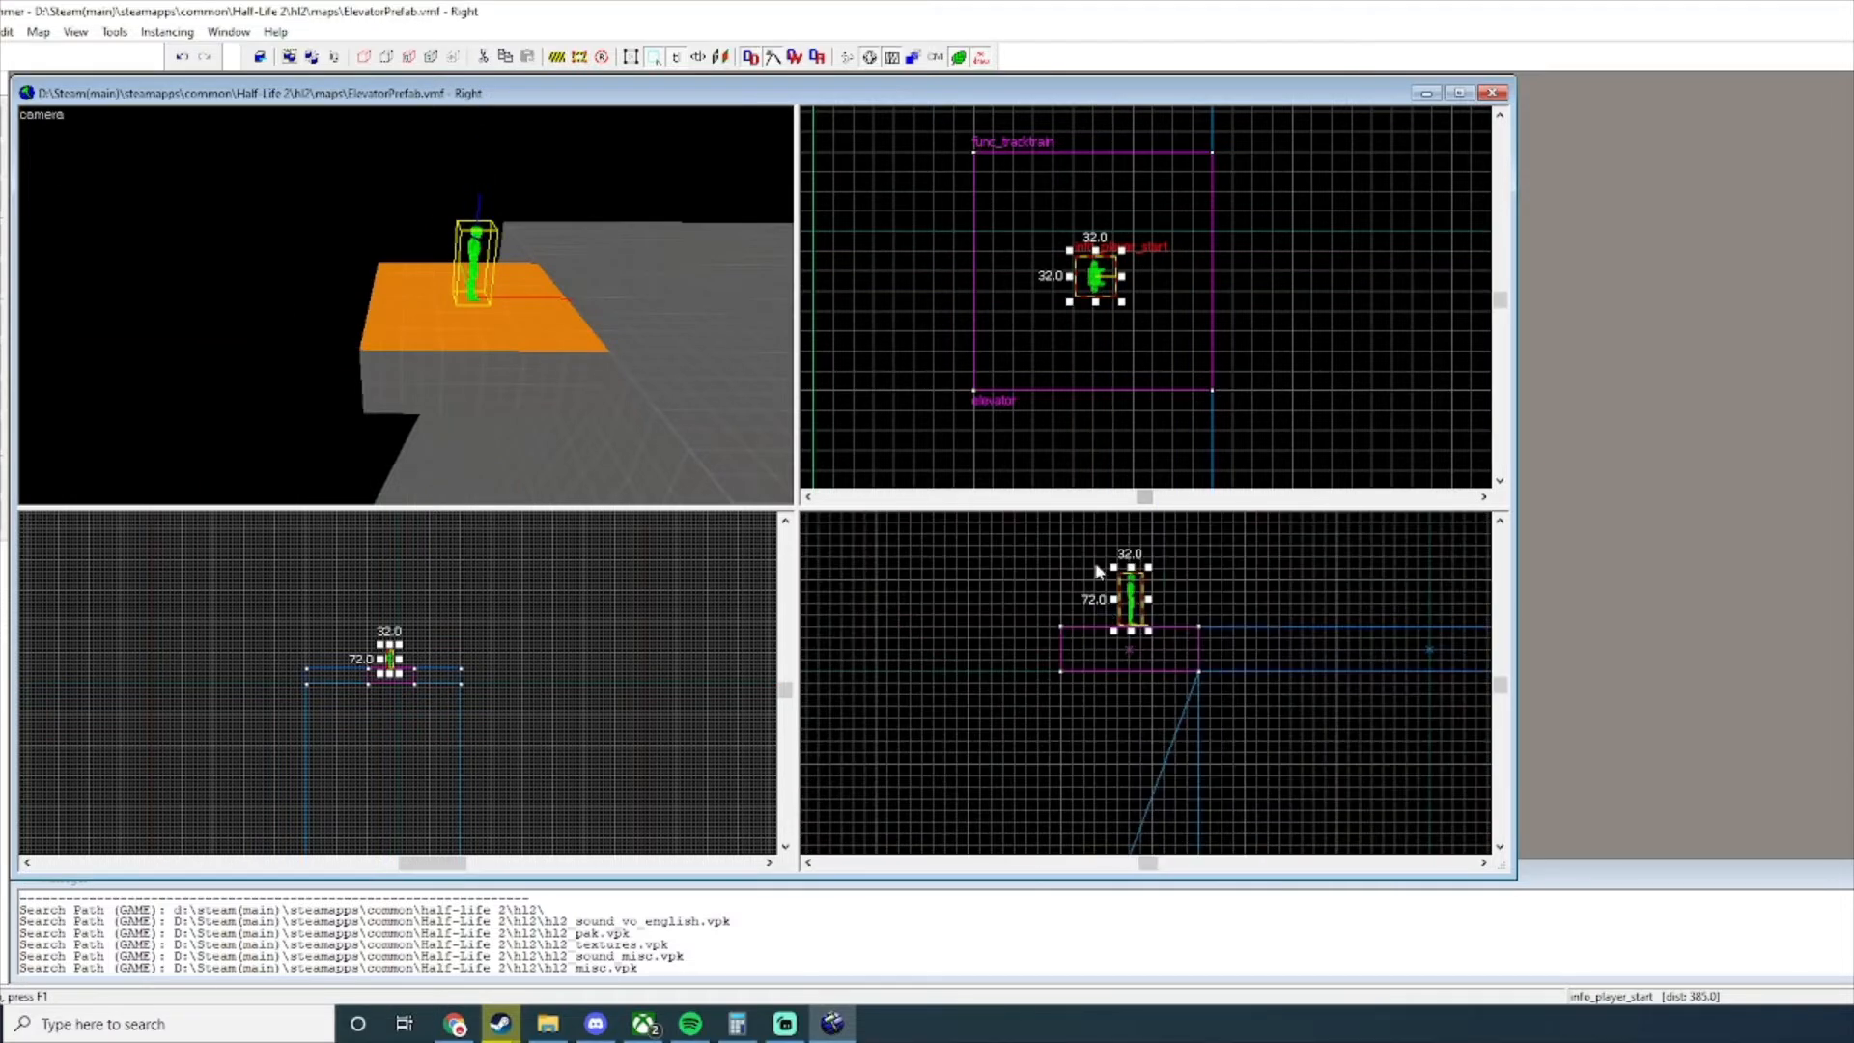
scroll(1140, 591, up, 3)
scroll(1139, 594, up, 3)
drag(1137, 596, 1132, 701)
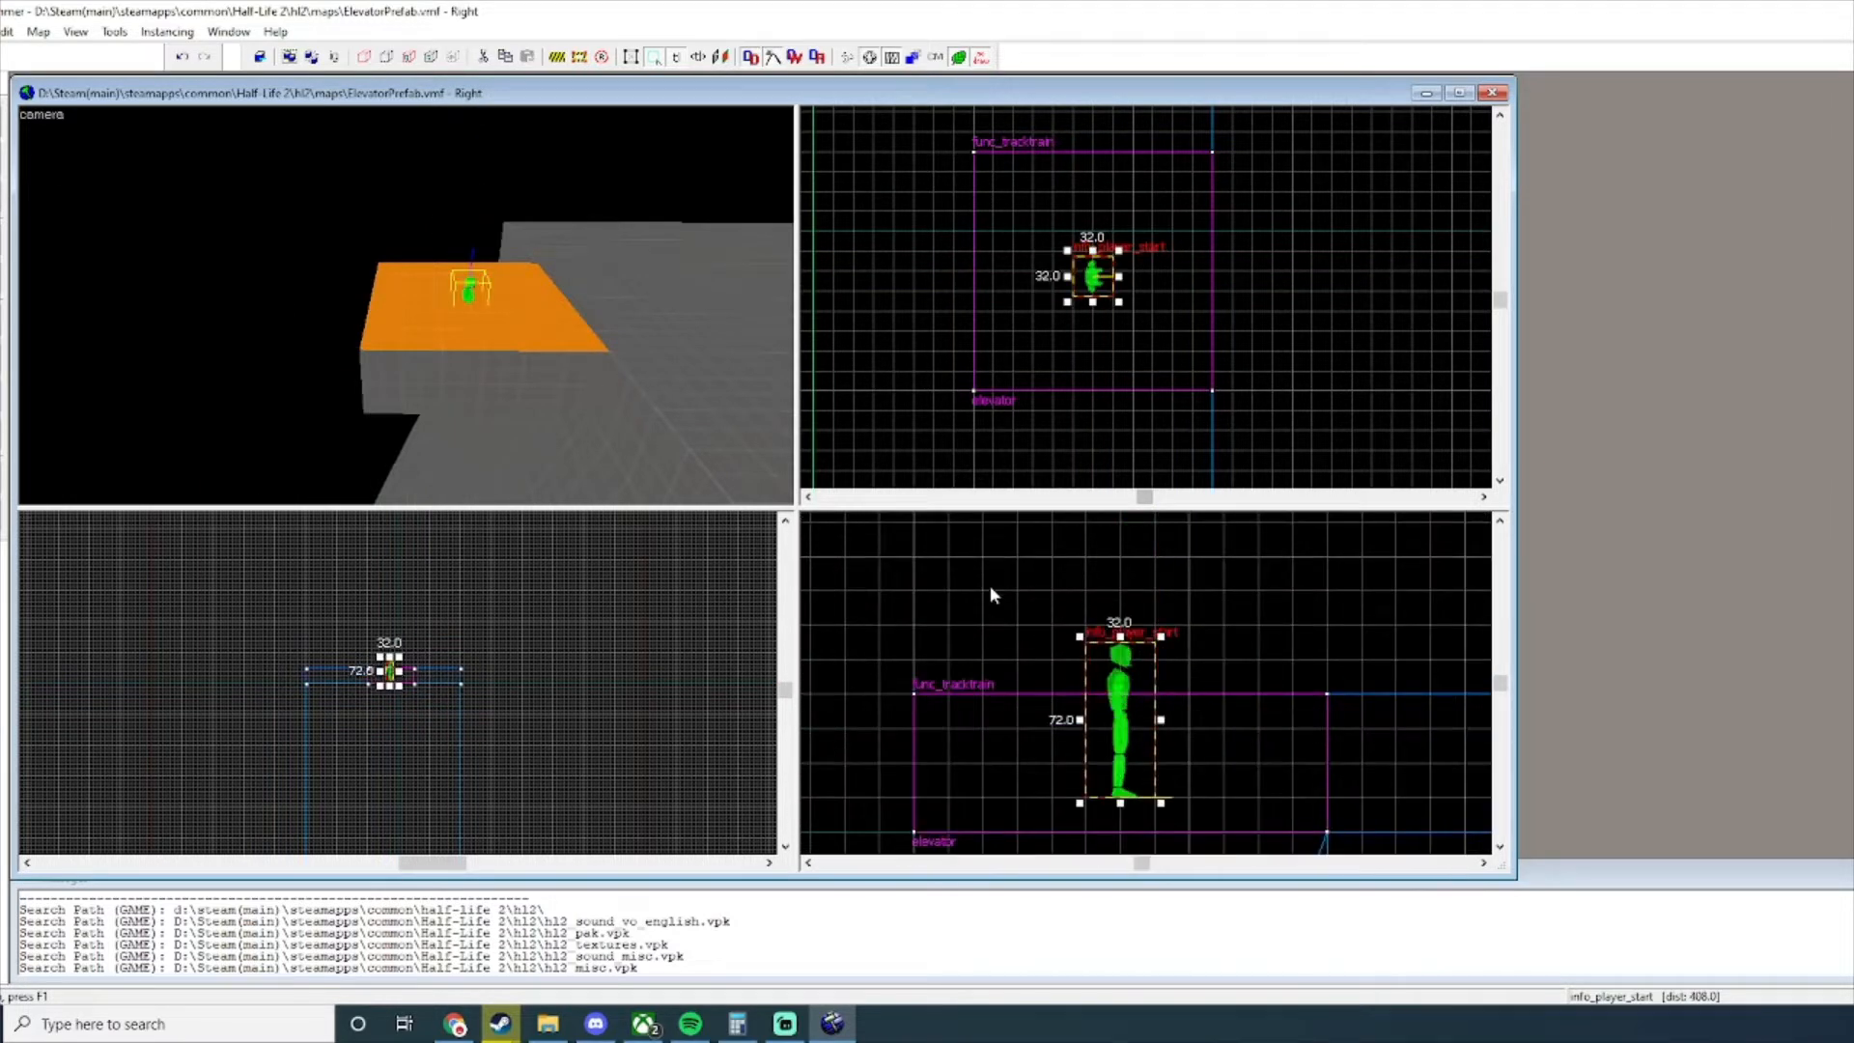
Change the player start entity's class to path_track and name it path1.
double_click(468, 304)
text(pat)
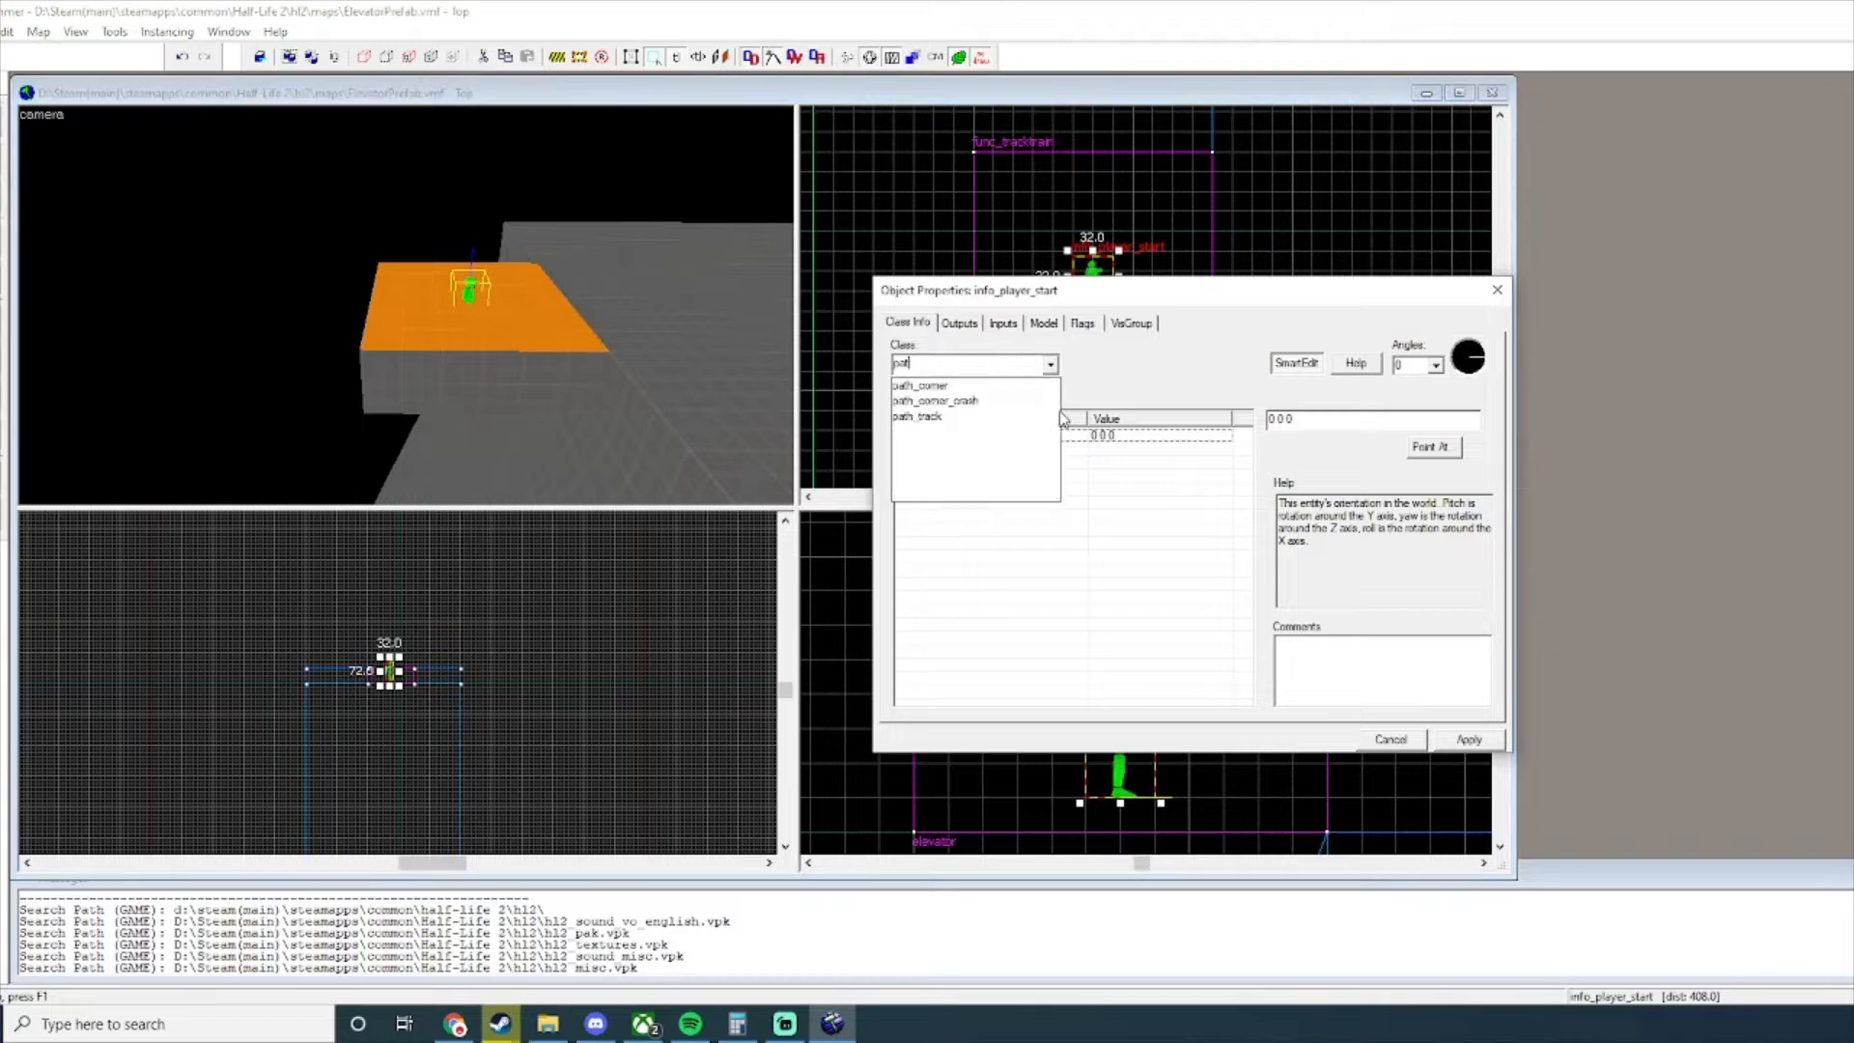
text(h_track)
key(Return)
click(1322, 422)
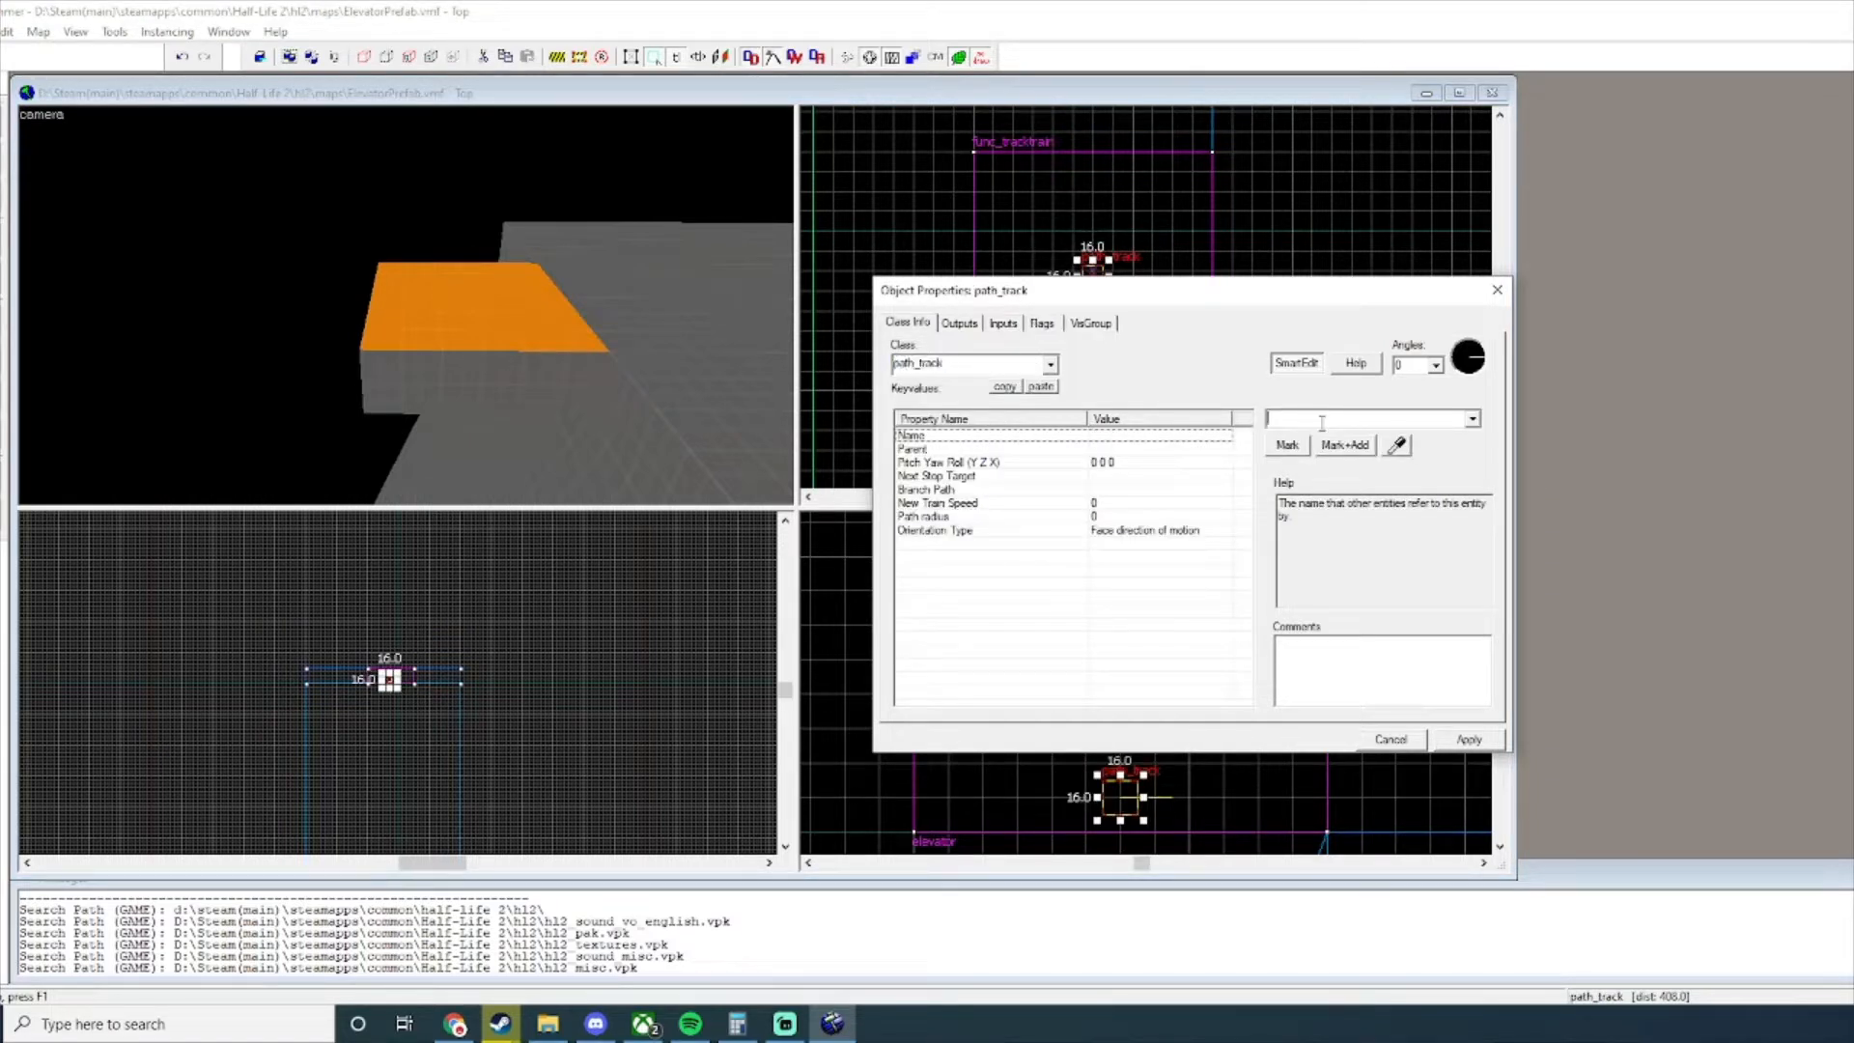
text(path1)
key(Return)
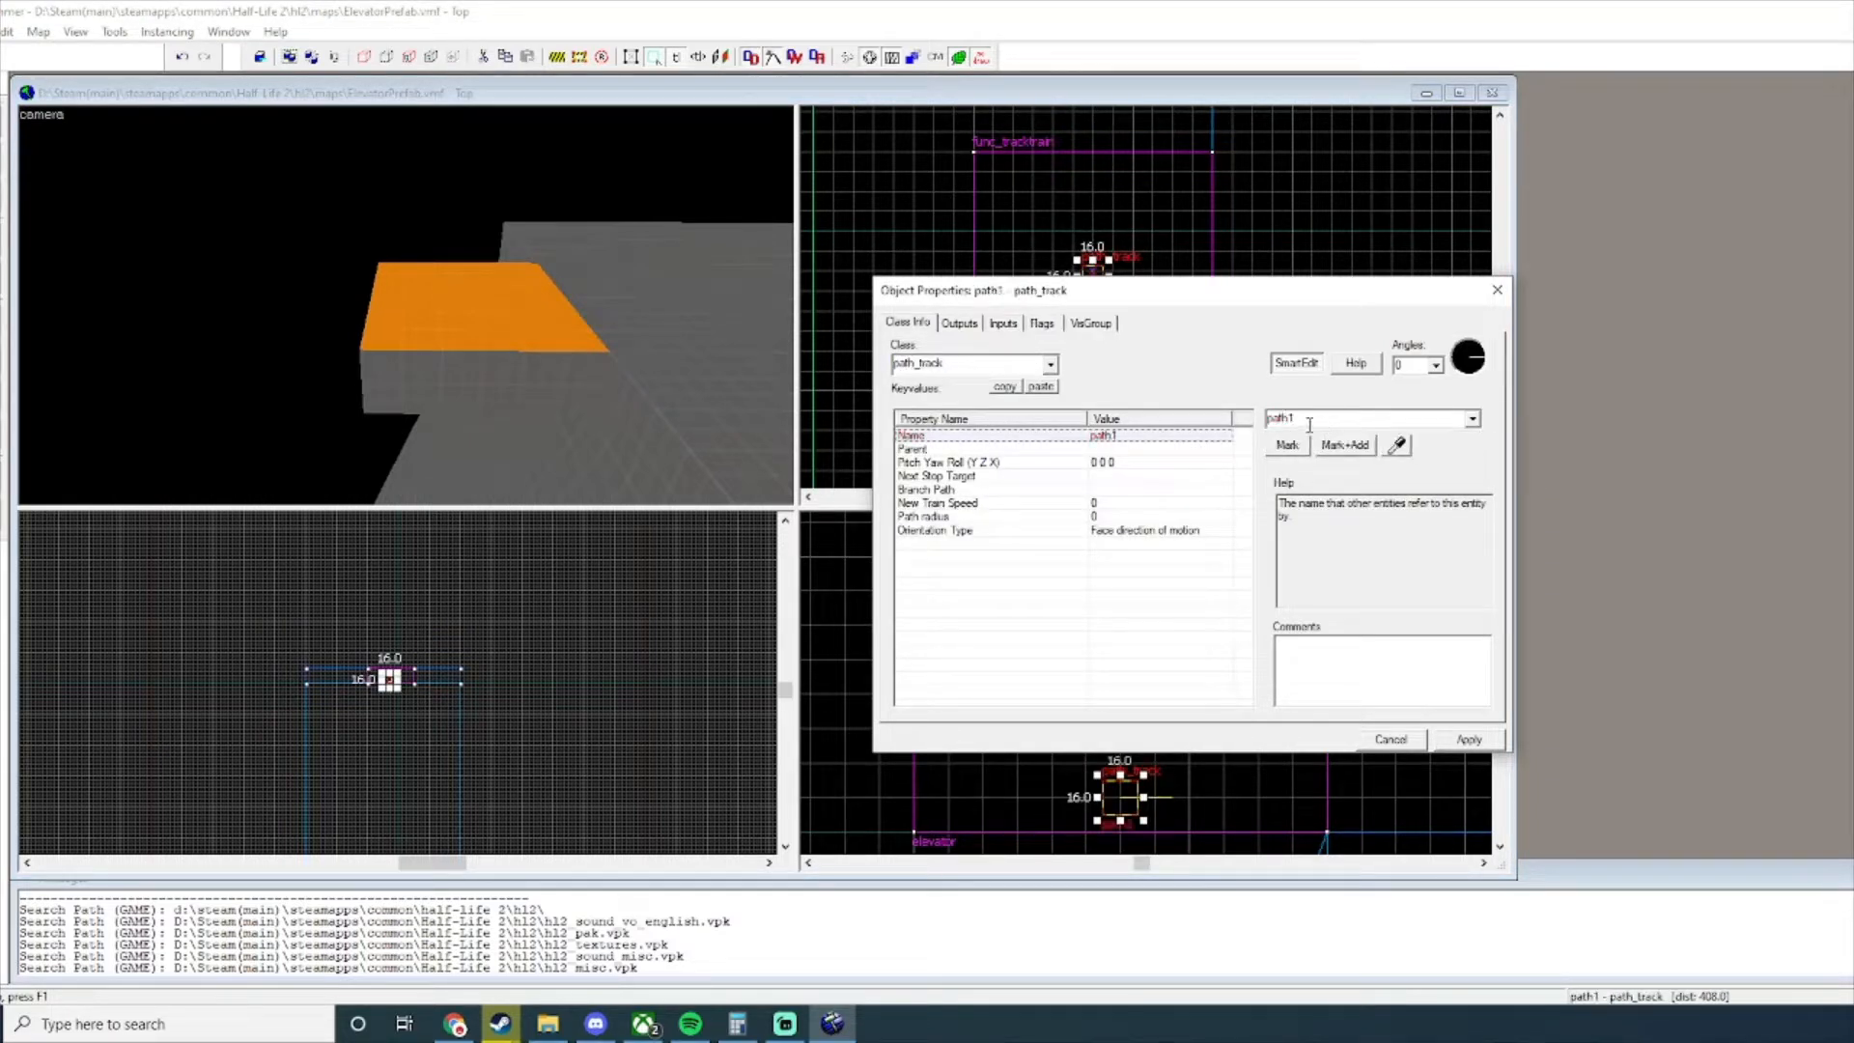
Set path1's next stop target to path2 and close its properties.
click(1113, 479)
text(path2)
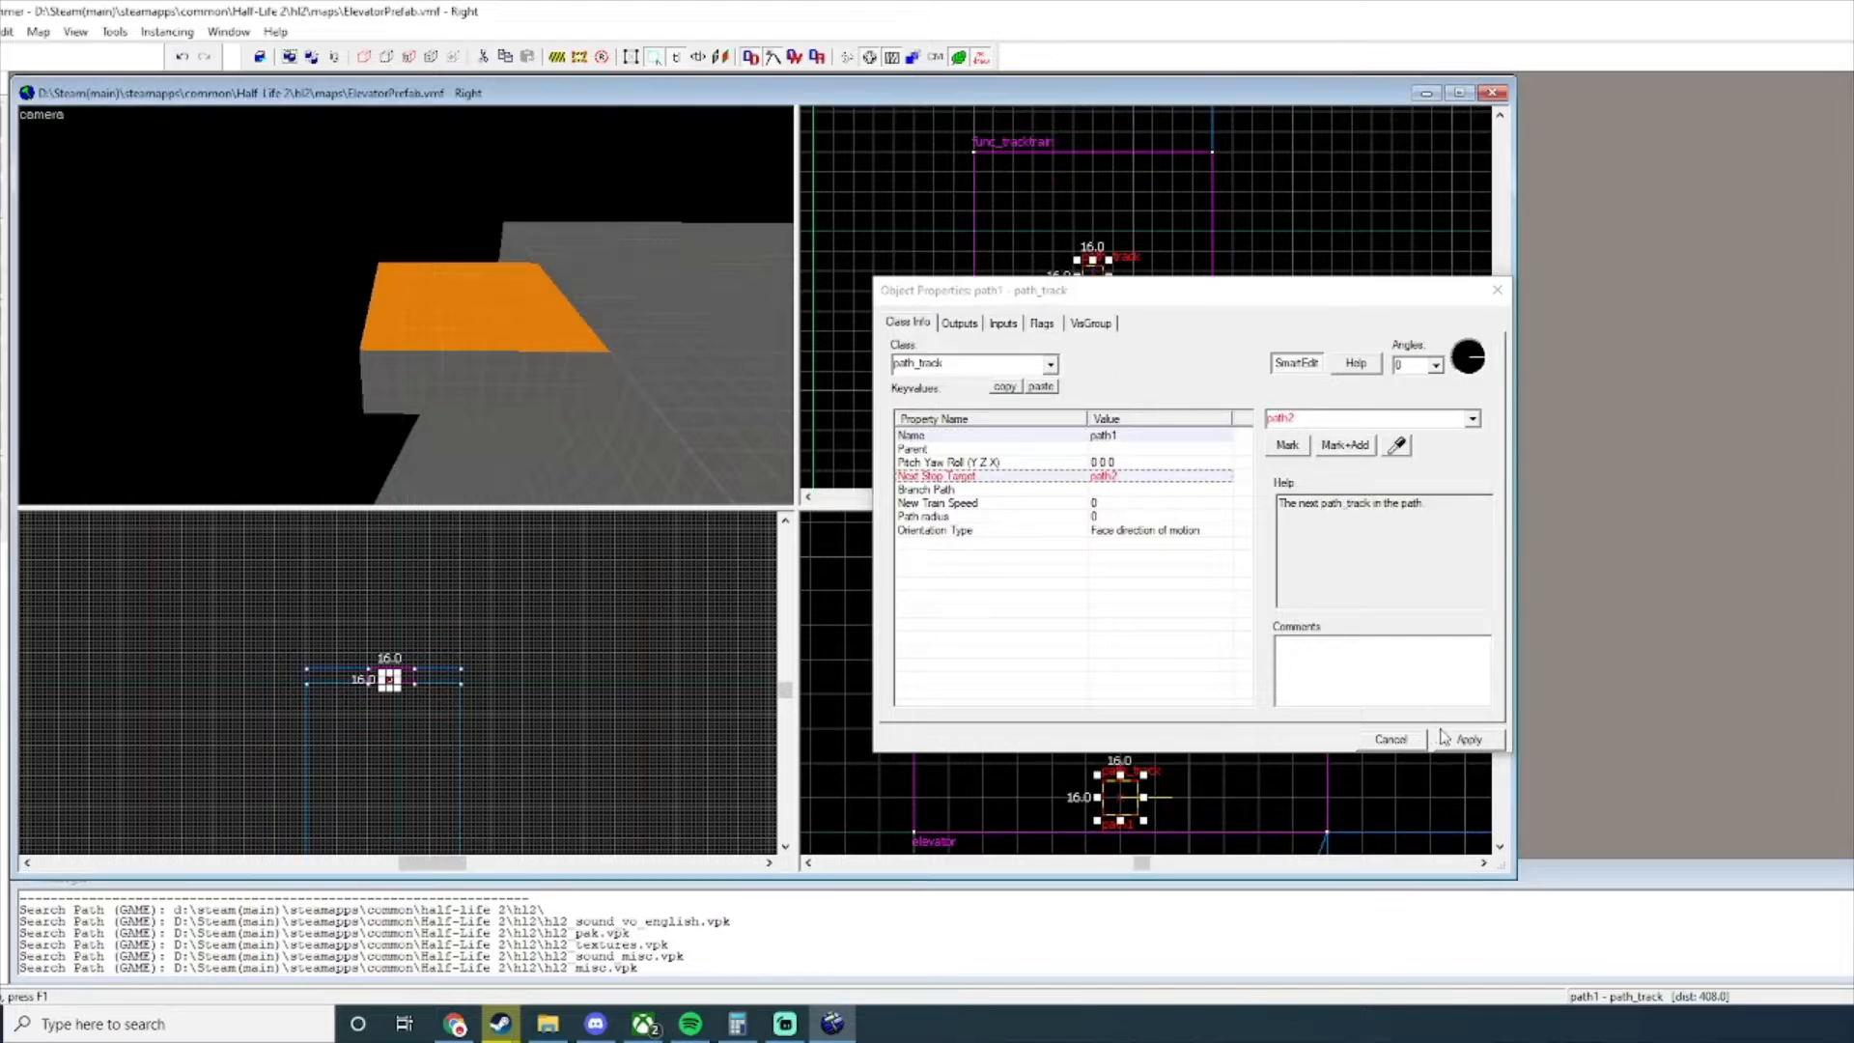
click(1497, 290)
Move path1 up to the elevator block's mid-height, about 32 units to the side of the block's centre.
scroll(1093, 261, up, 4)
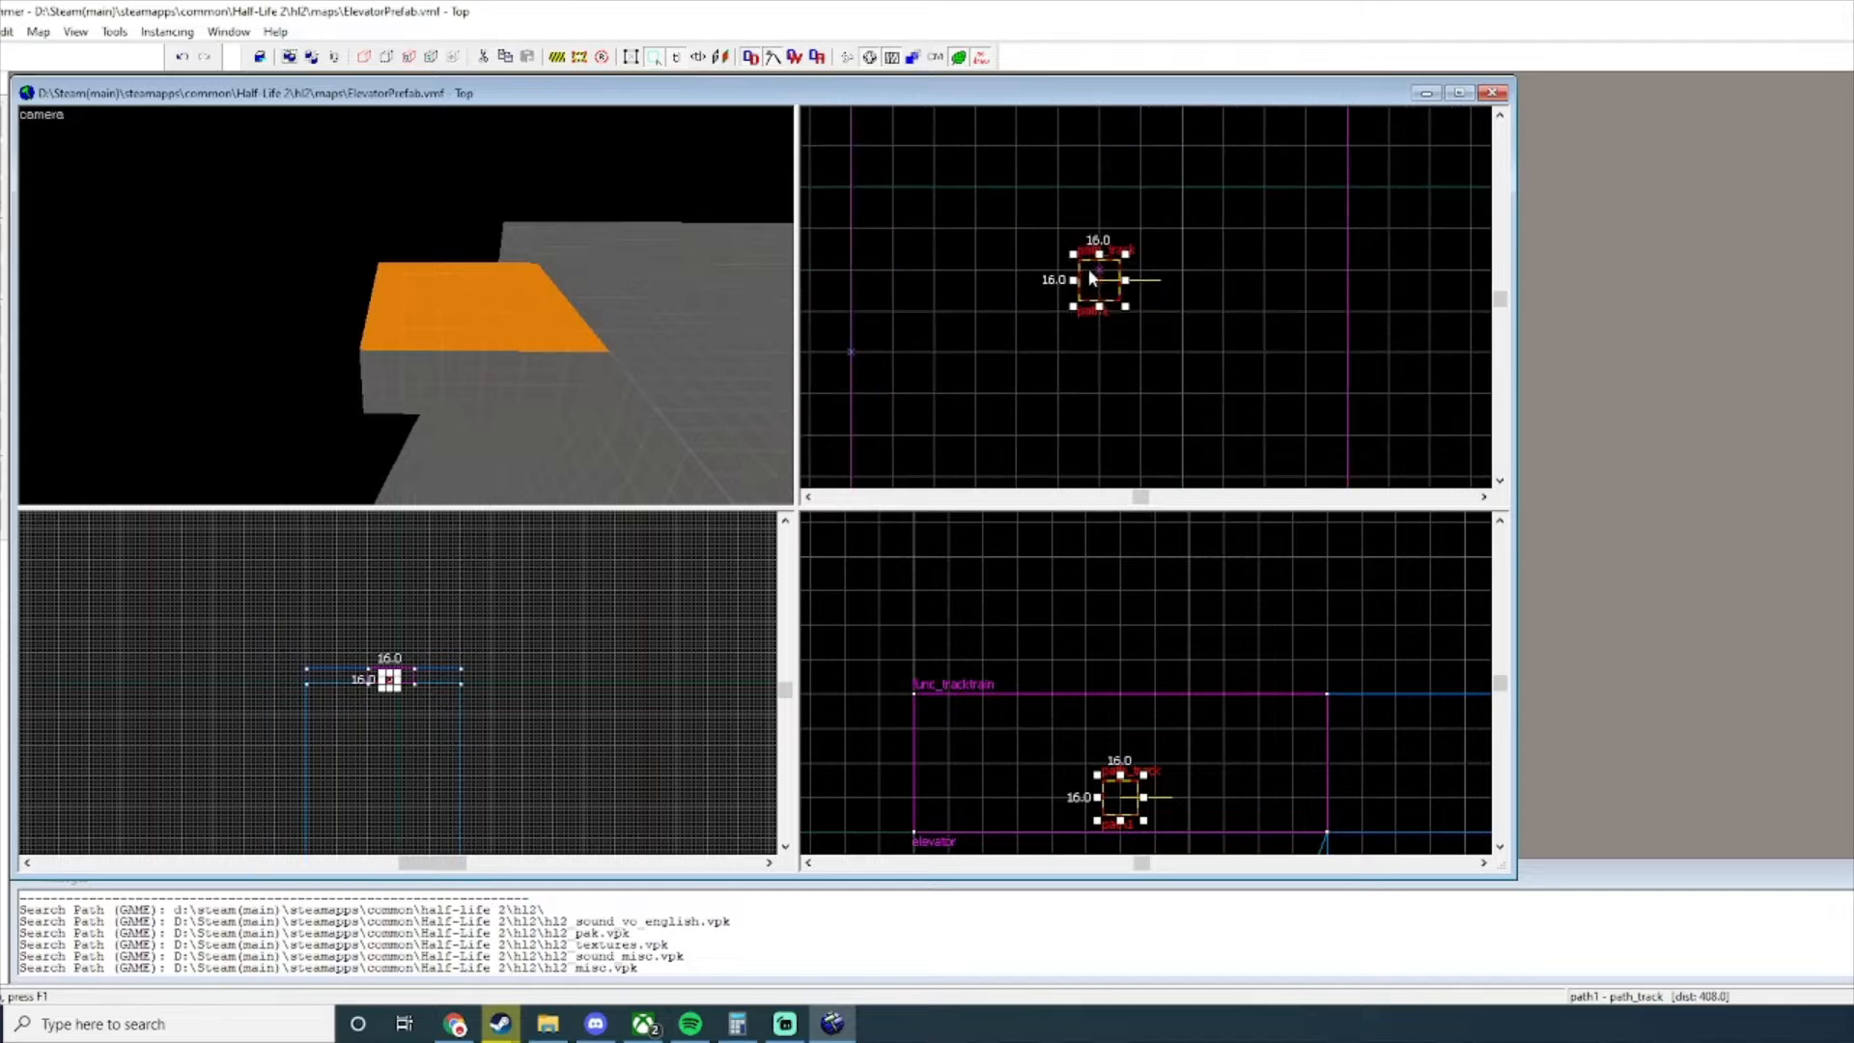
scroll(1127, 802, up, 4)
scroll(1125, 787, down, 6)
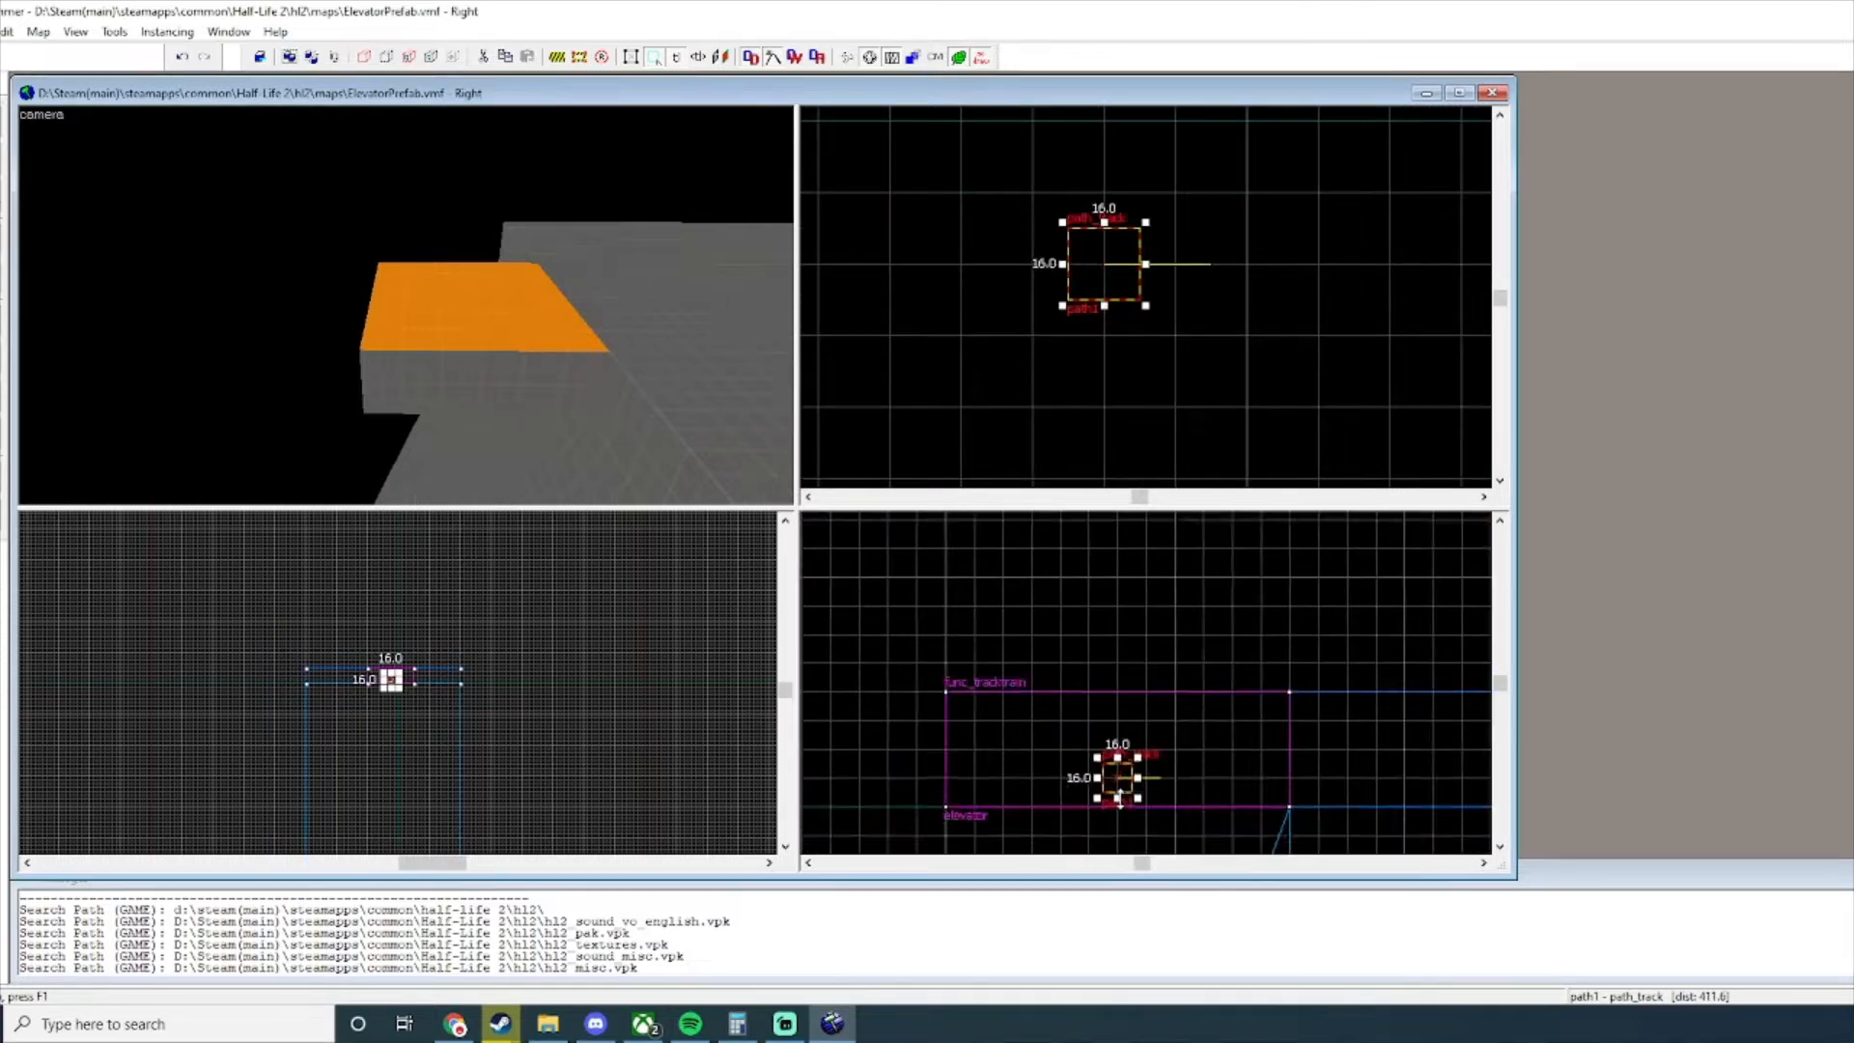
scroll(1120, 778, up, 4)
drag(1118, 771, 996, 687)
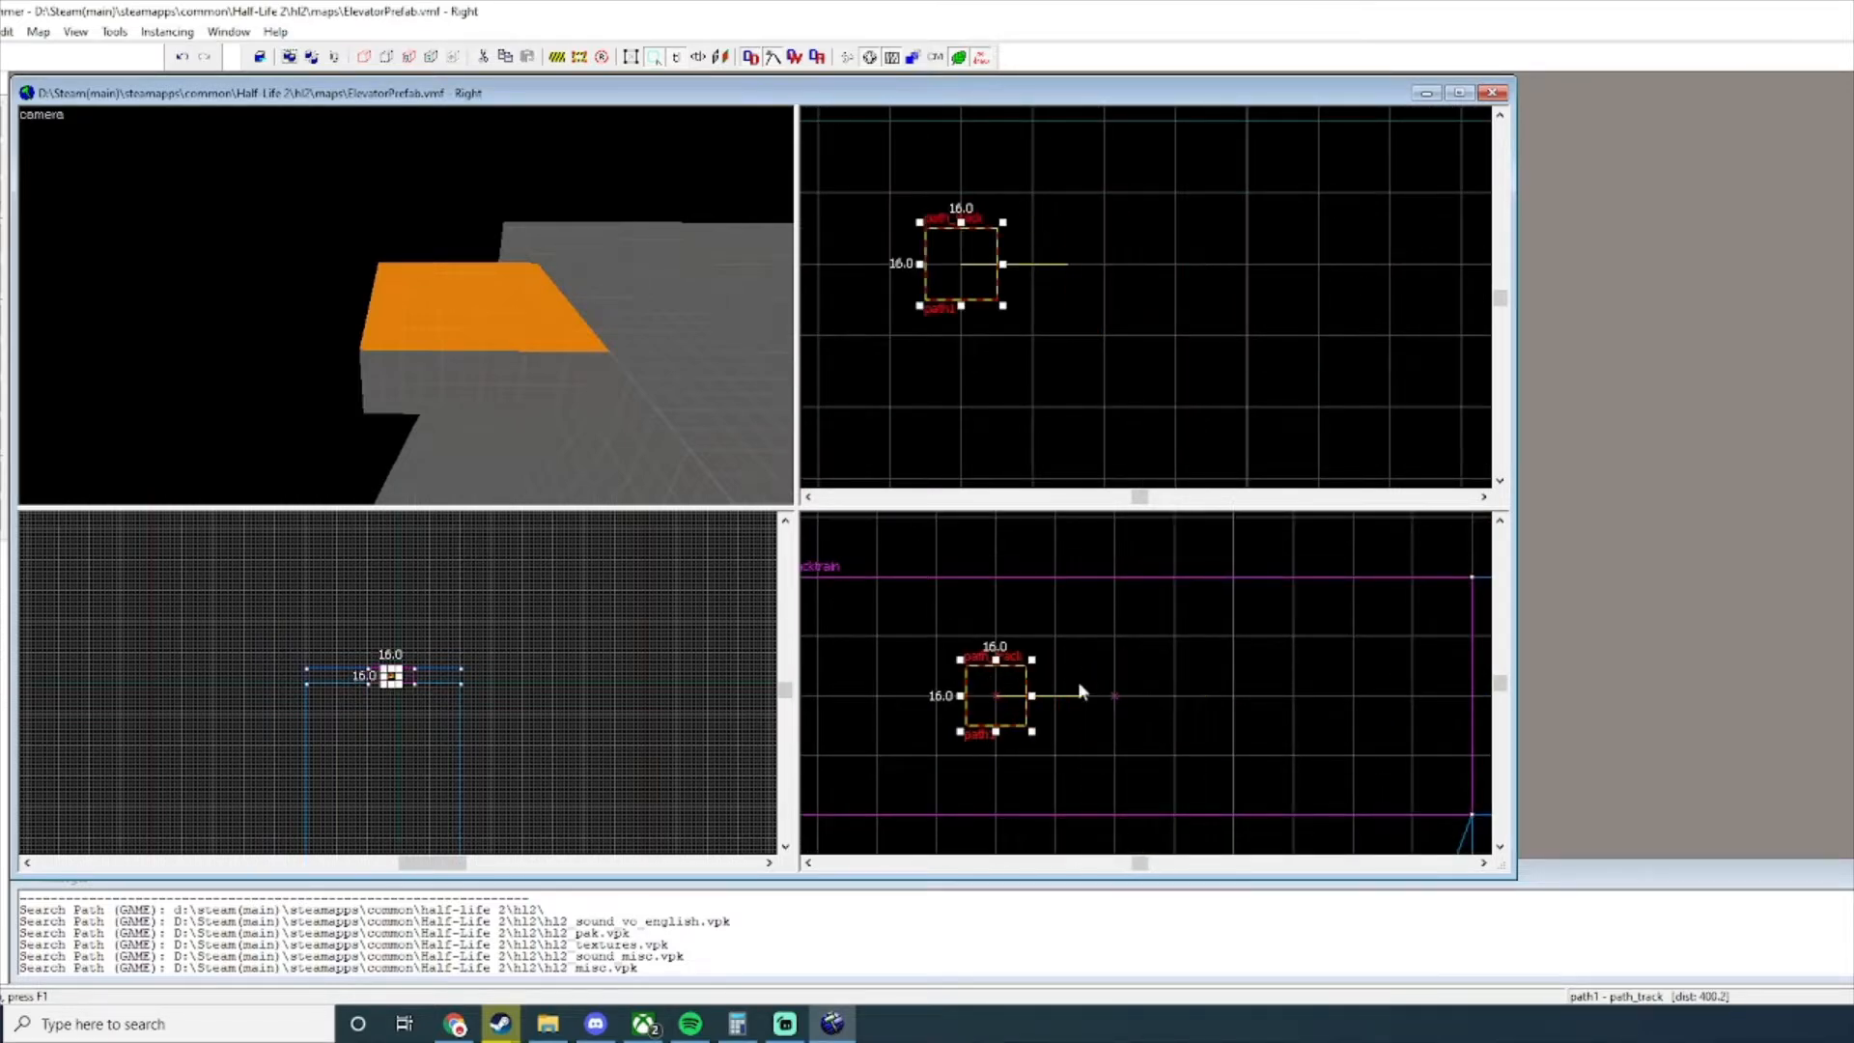
Check the elevator block's origin and move path1 horizontally onto it, at the block's exact centre.
click(529, 338)
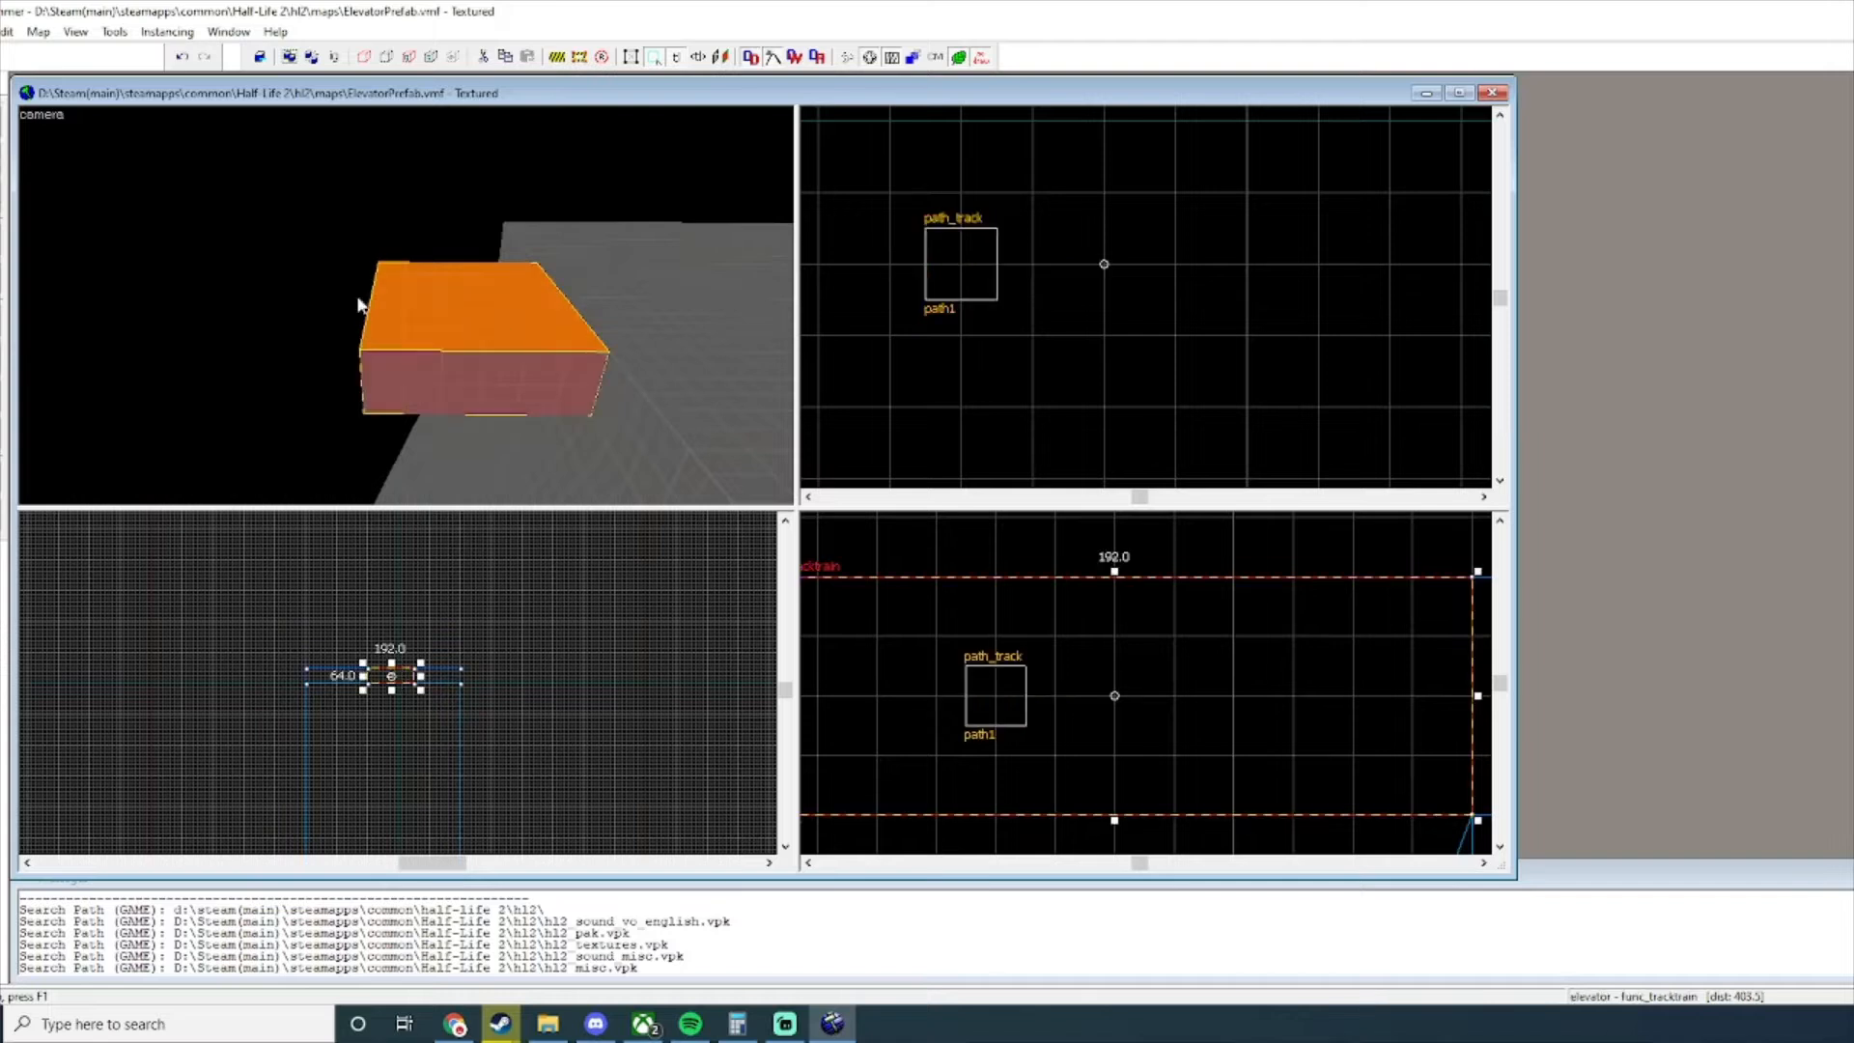
click(1054, 710)
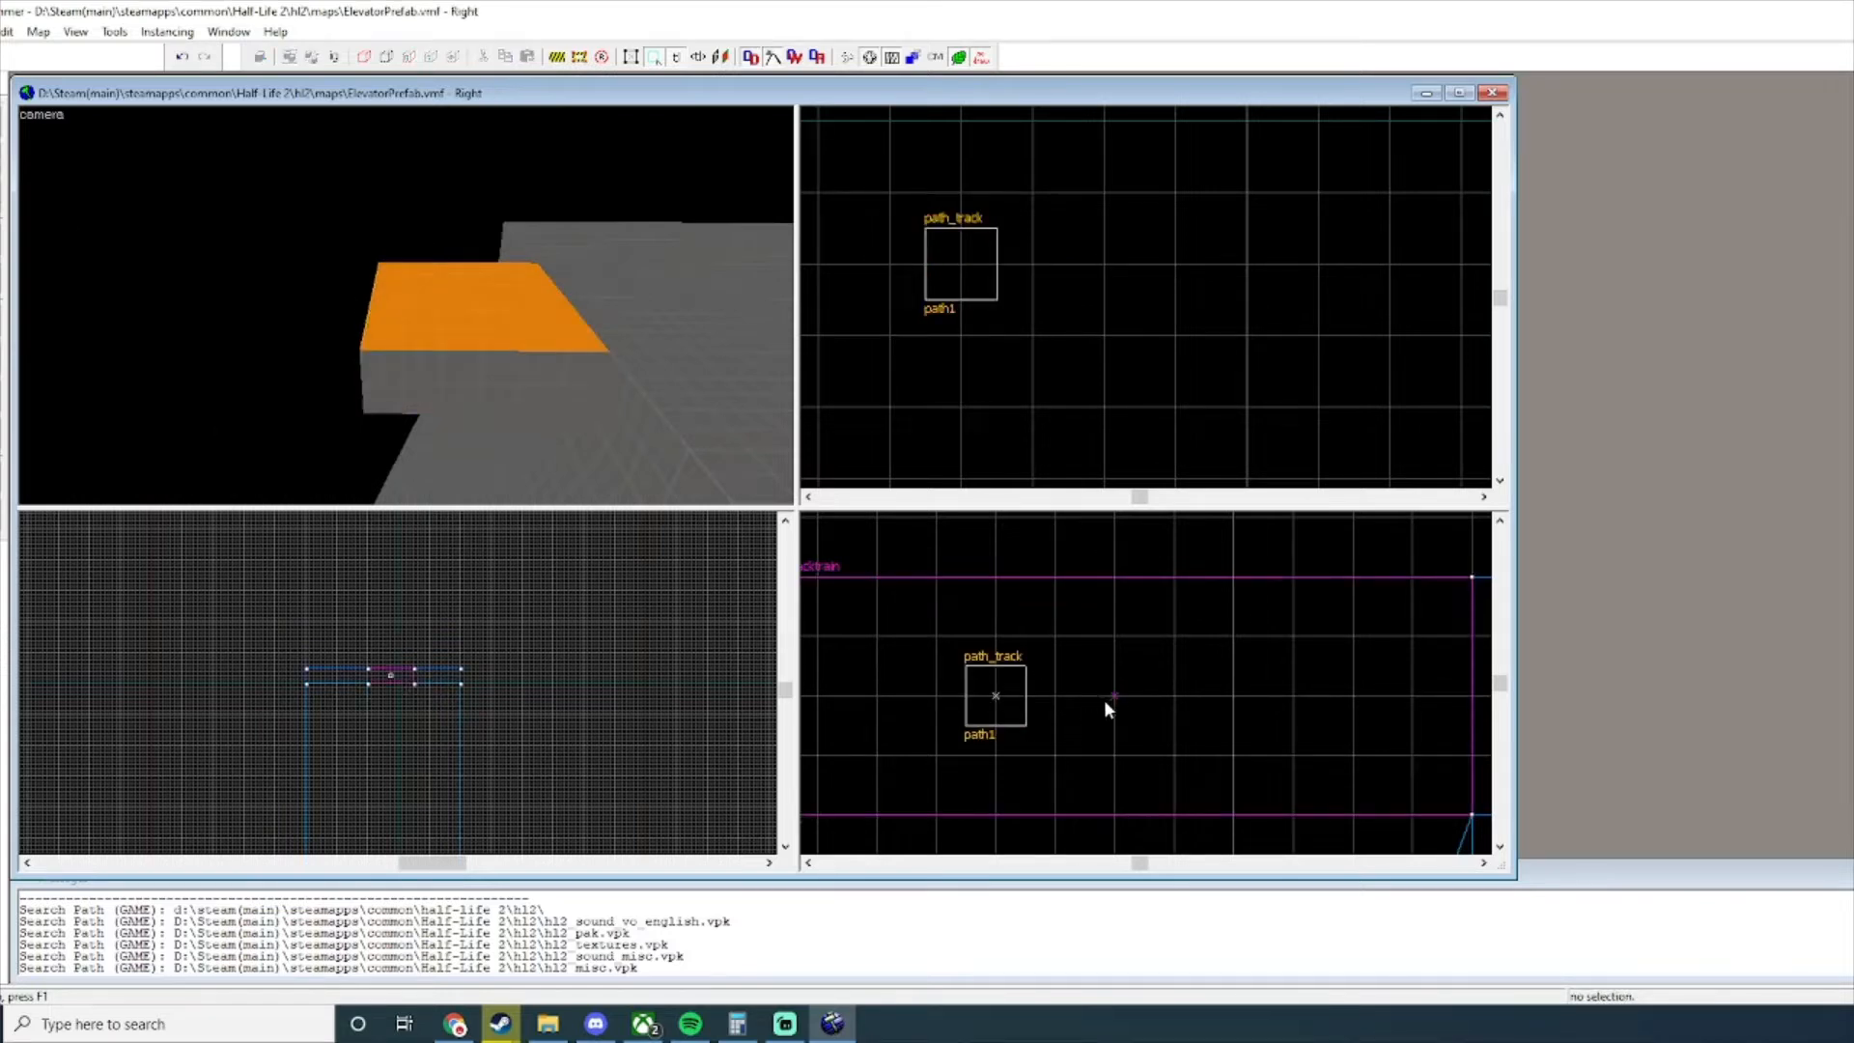
key(z)
key(w)
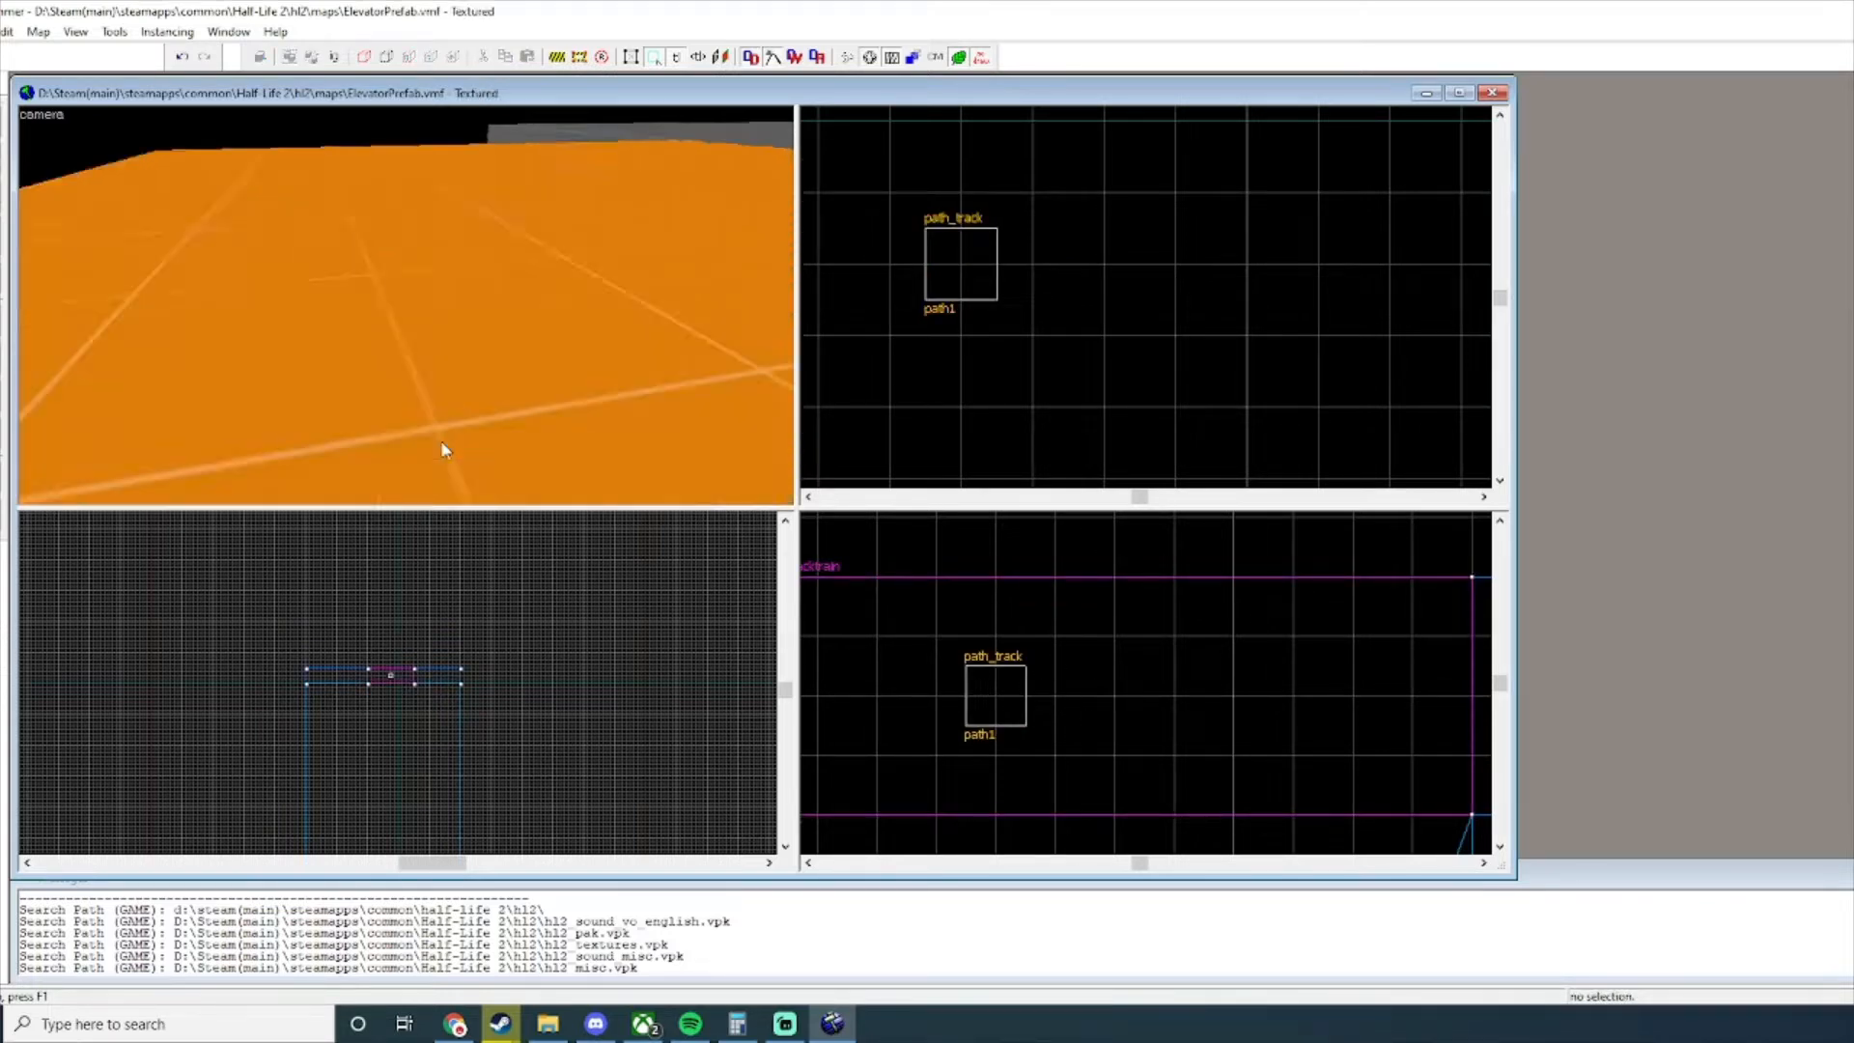
key(z)
click(441, 440)
drag(1001, 705, 1123, 706)
key(s)
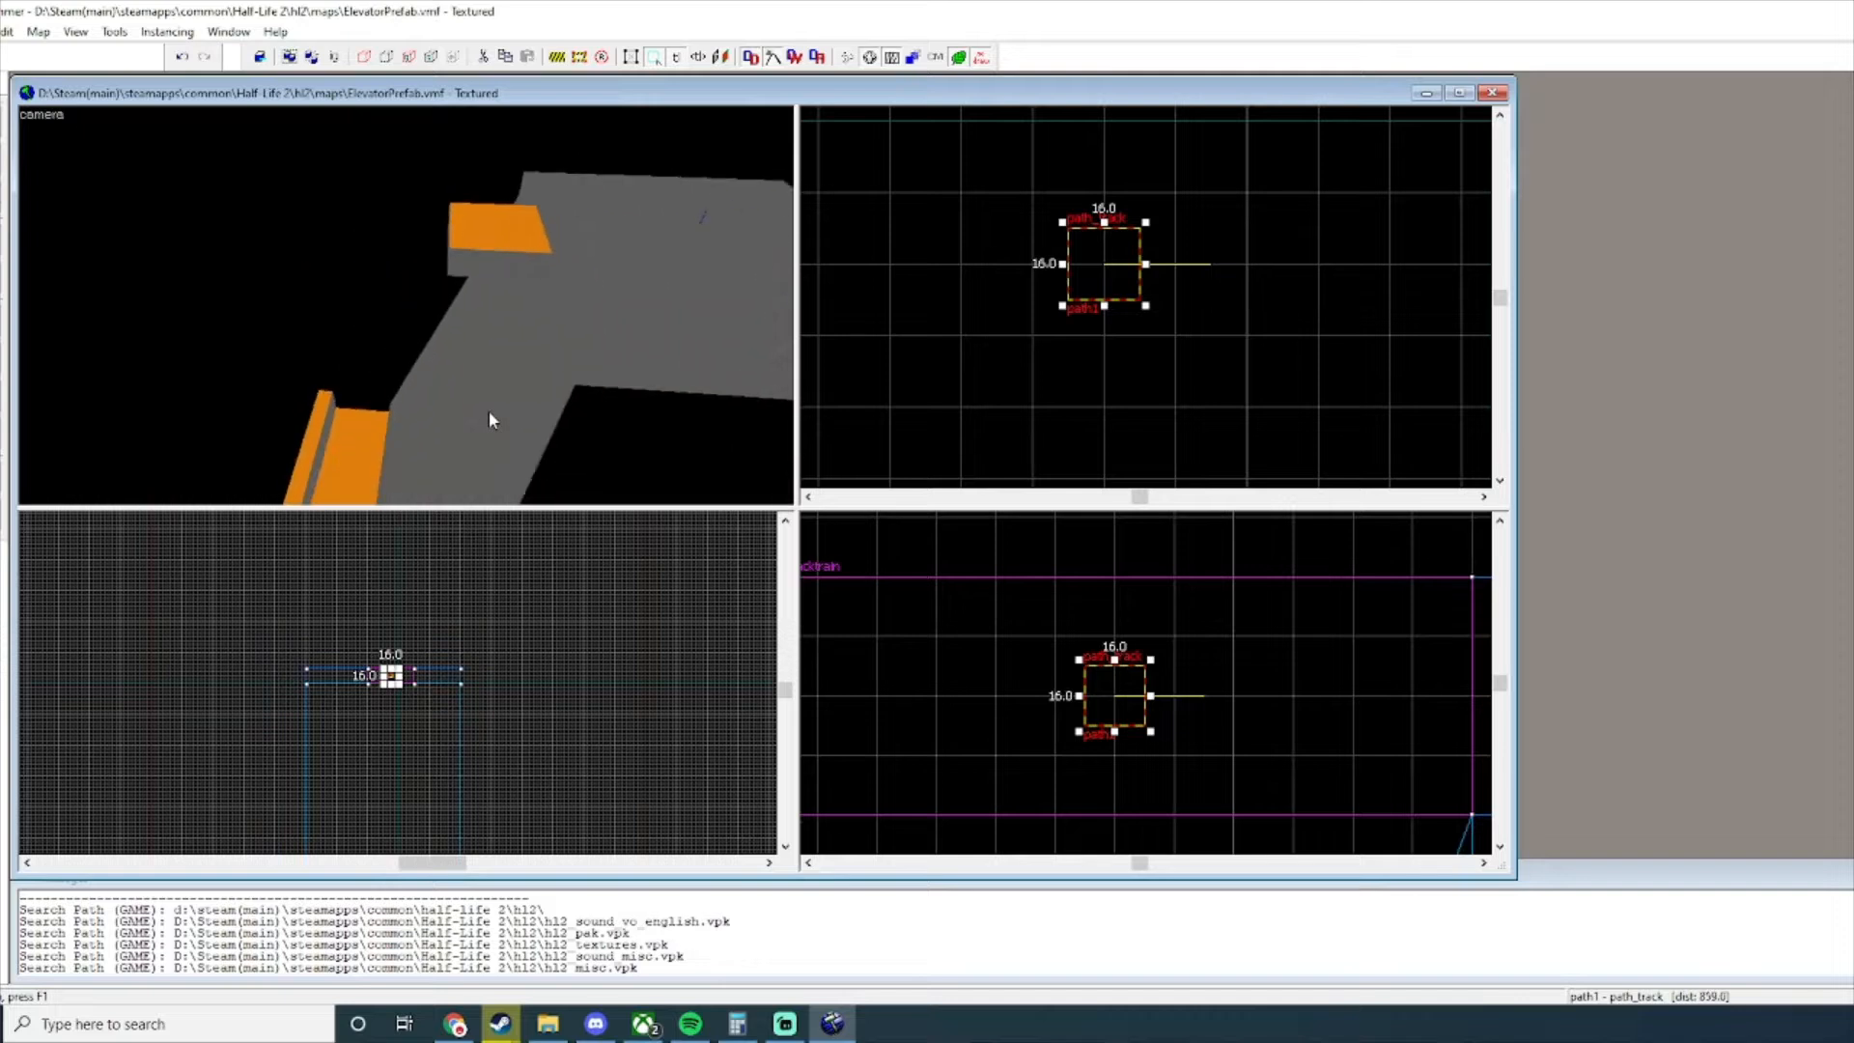
Copy the elevator block and place the duplicate on the lower floor, flush against the foot of the slope.
key(w)
key(w)
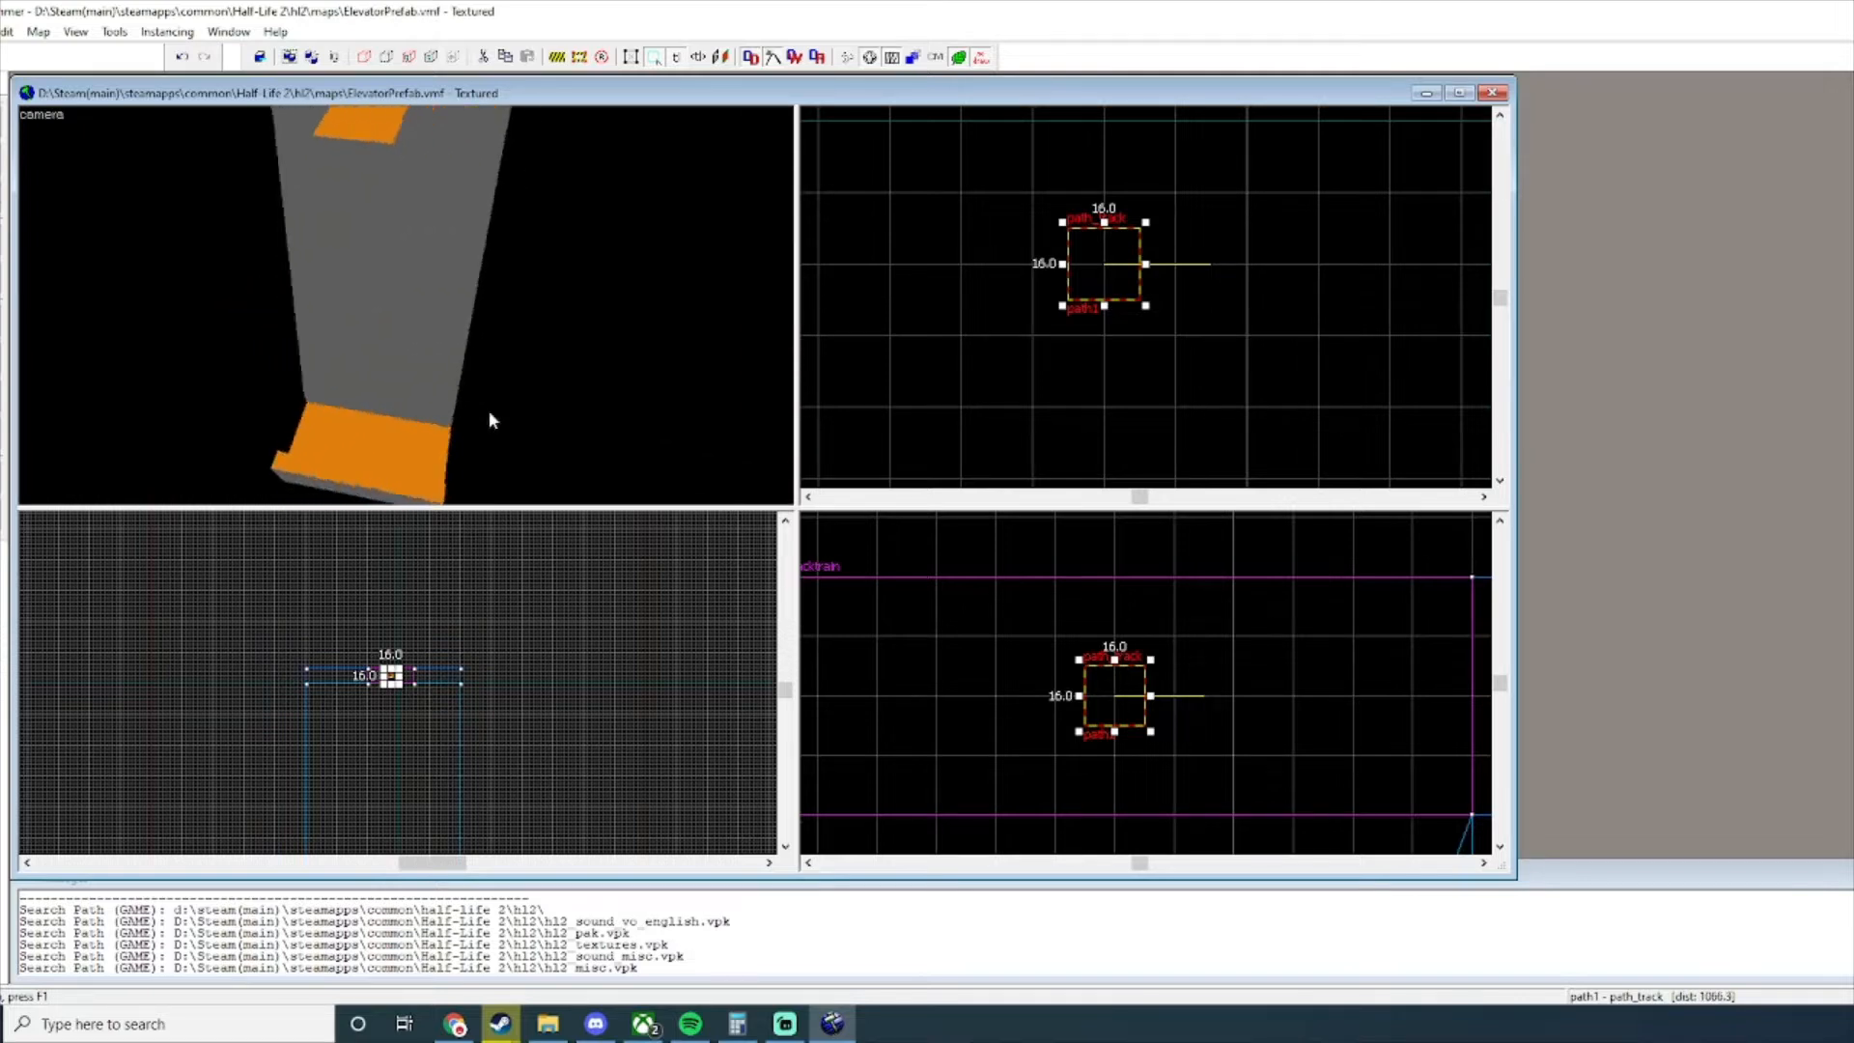
key(d)
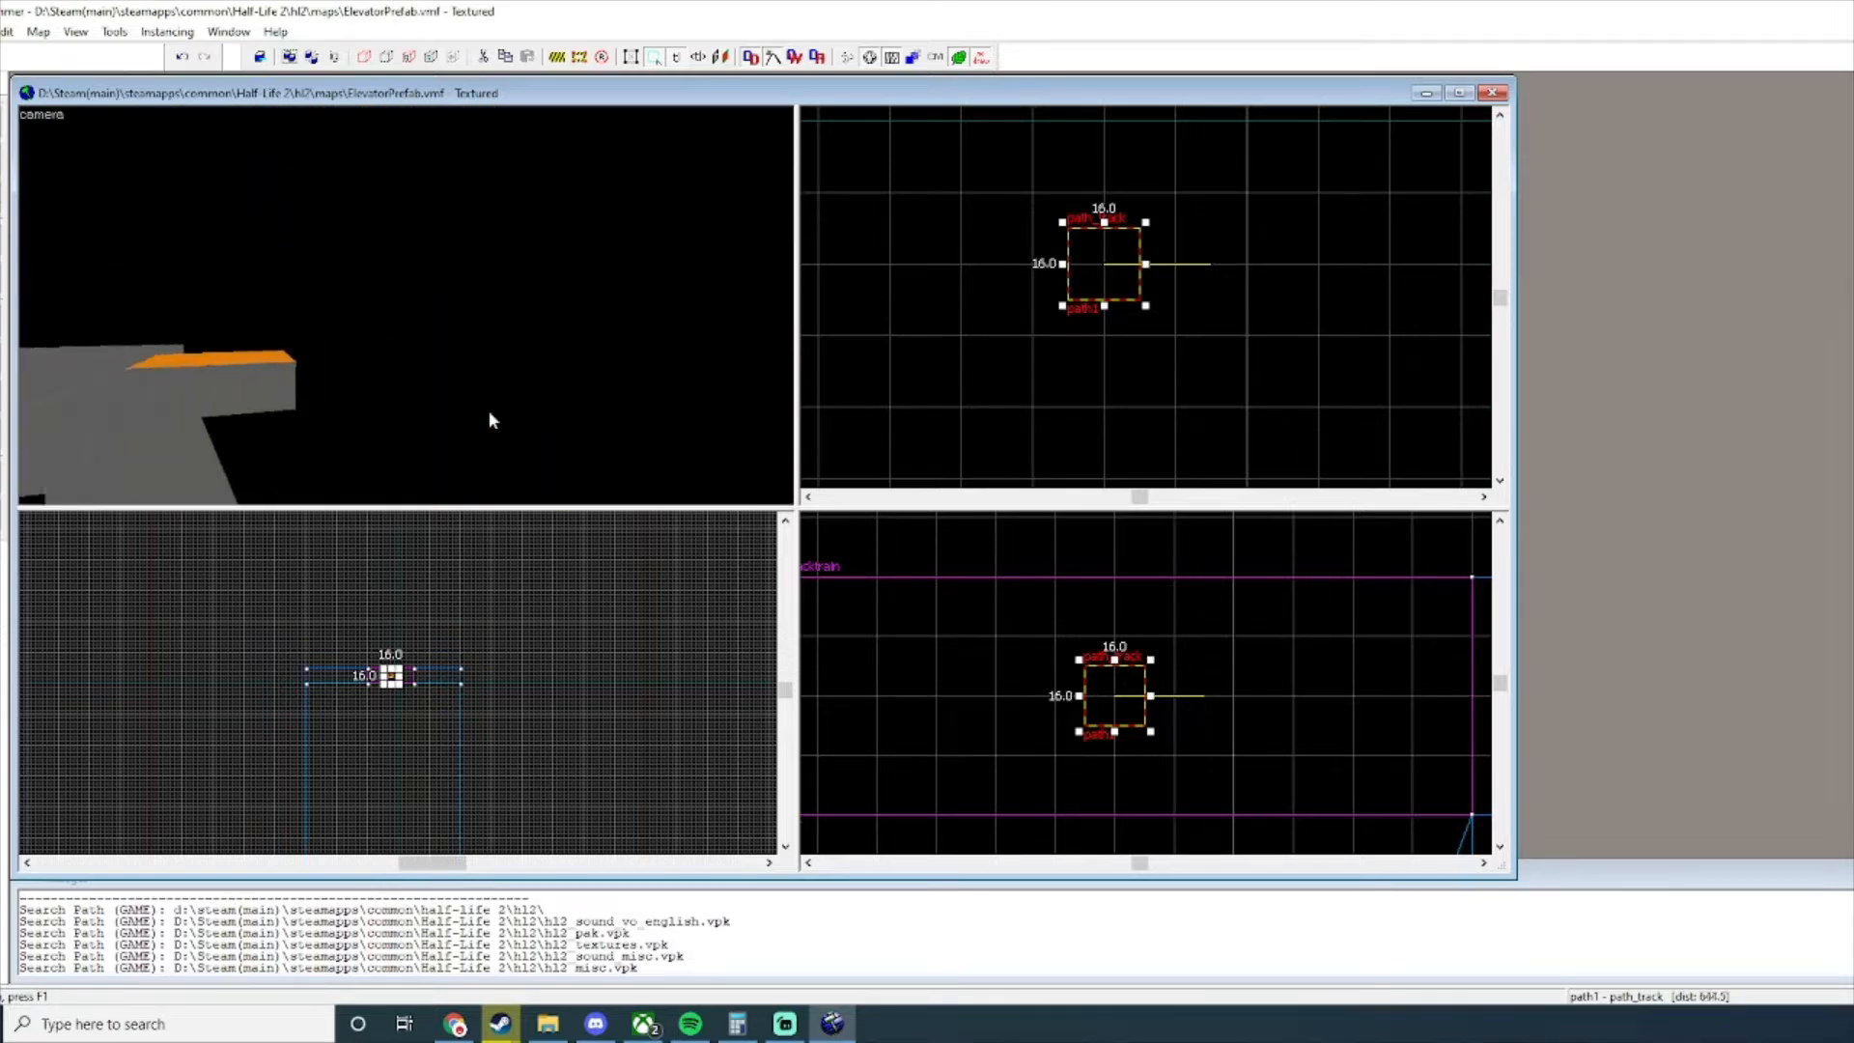
click(232, 350)
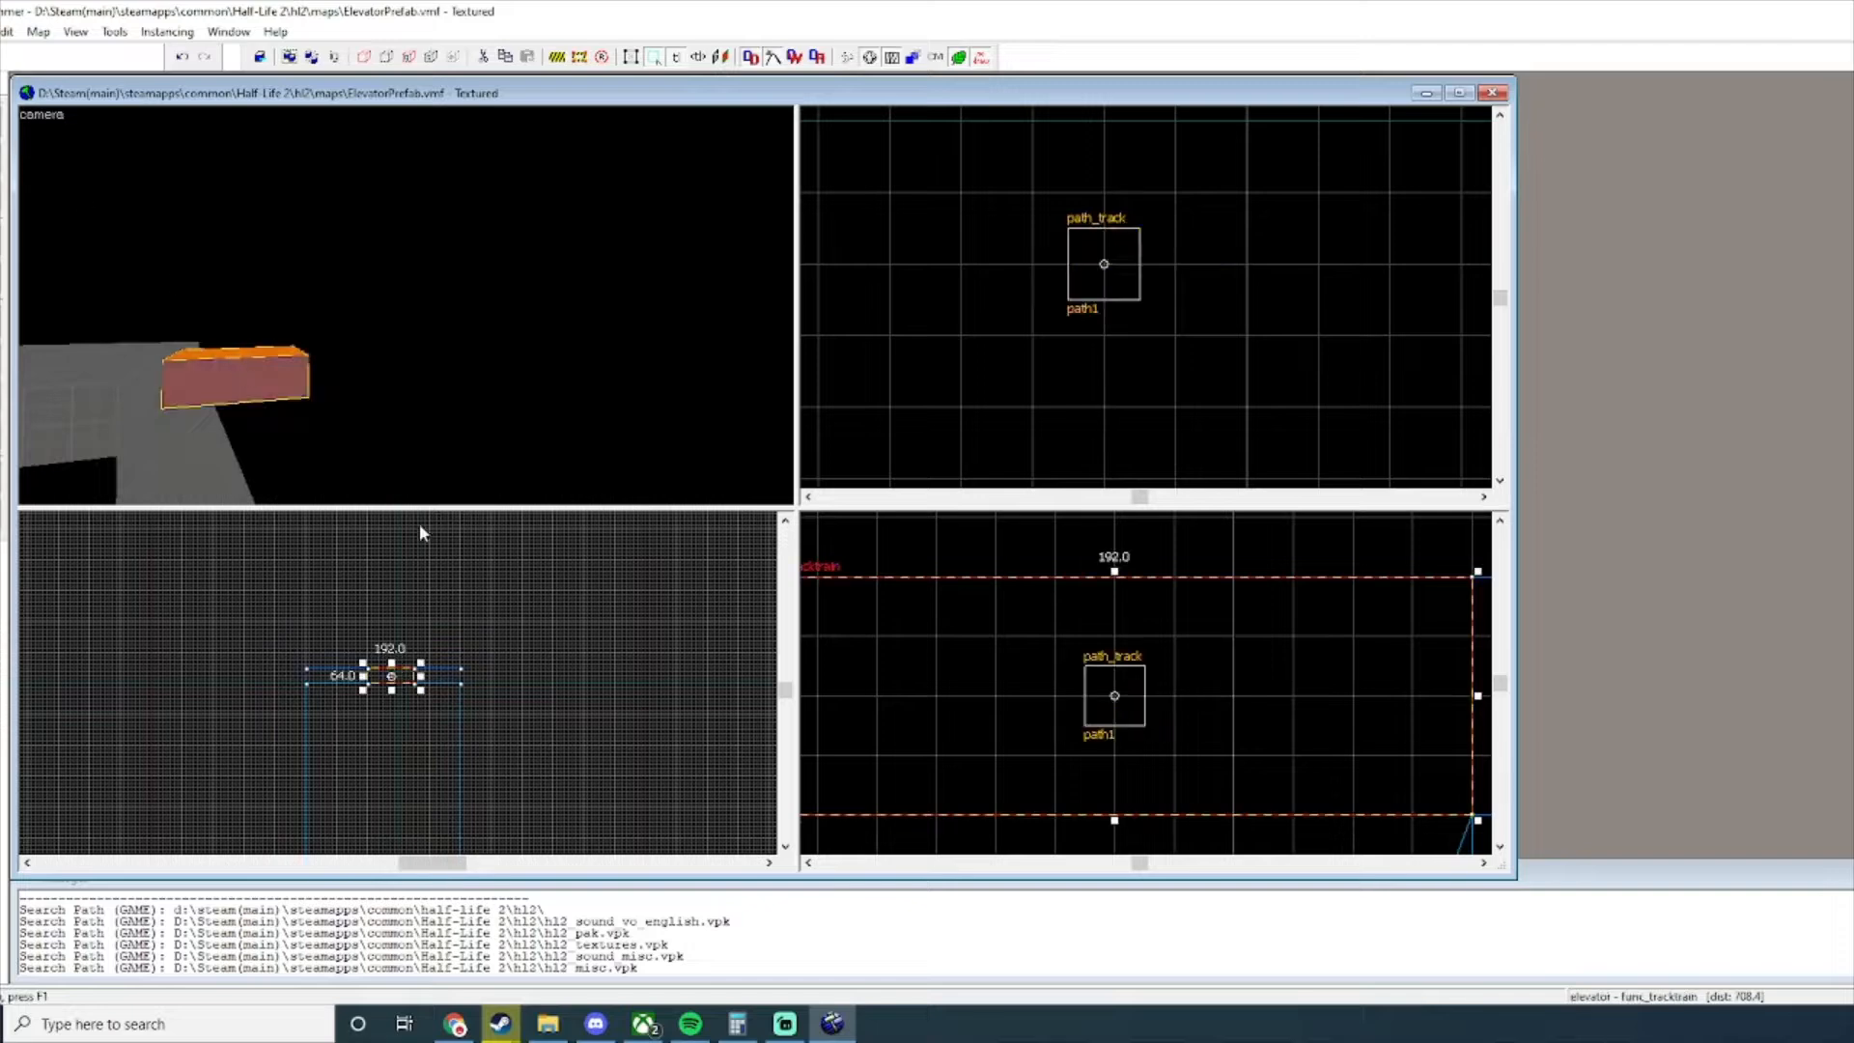
scroll(1097, 587, down, 5)
scroll(1016, 761, up, 7)
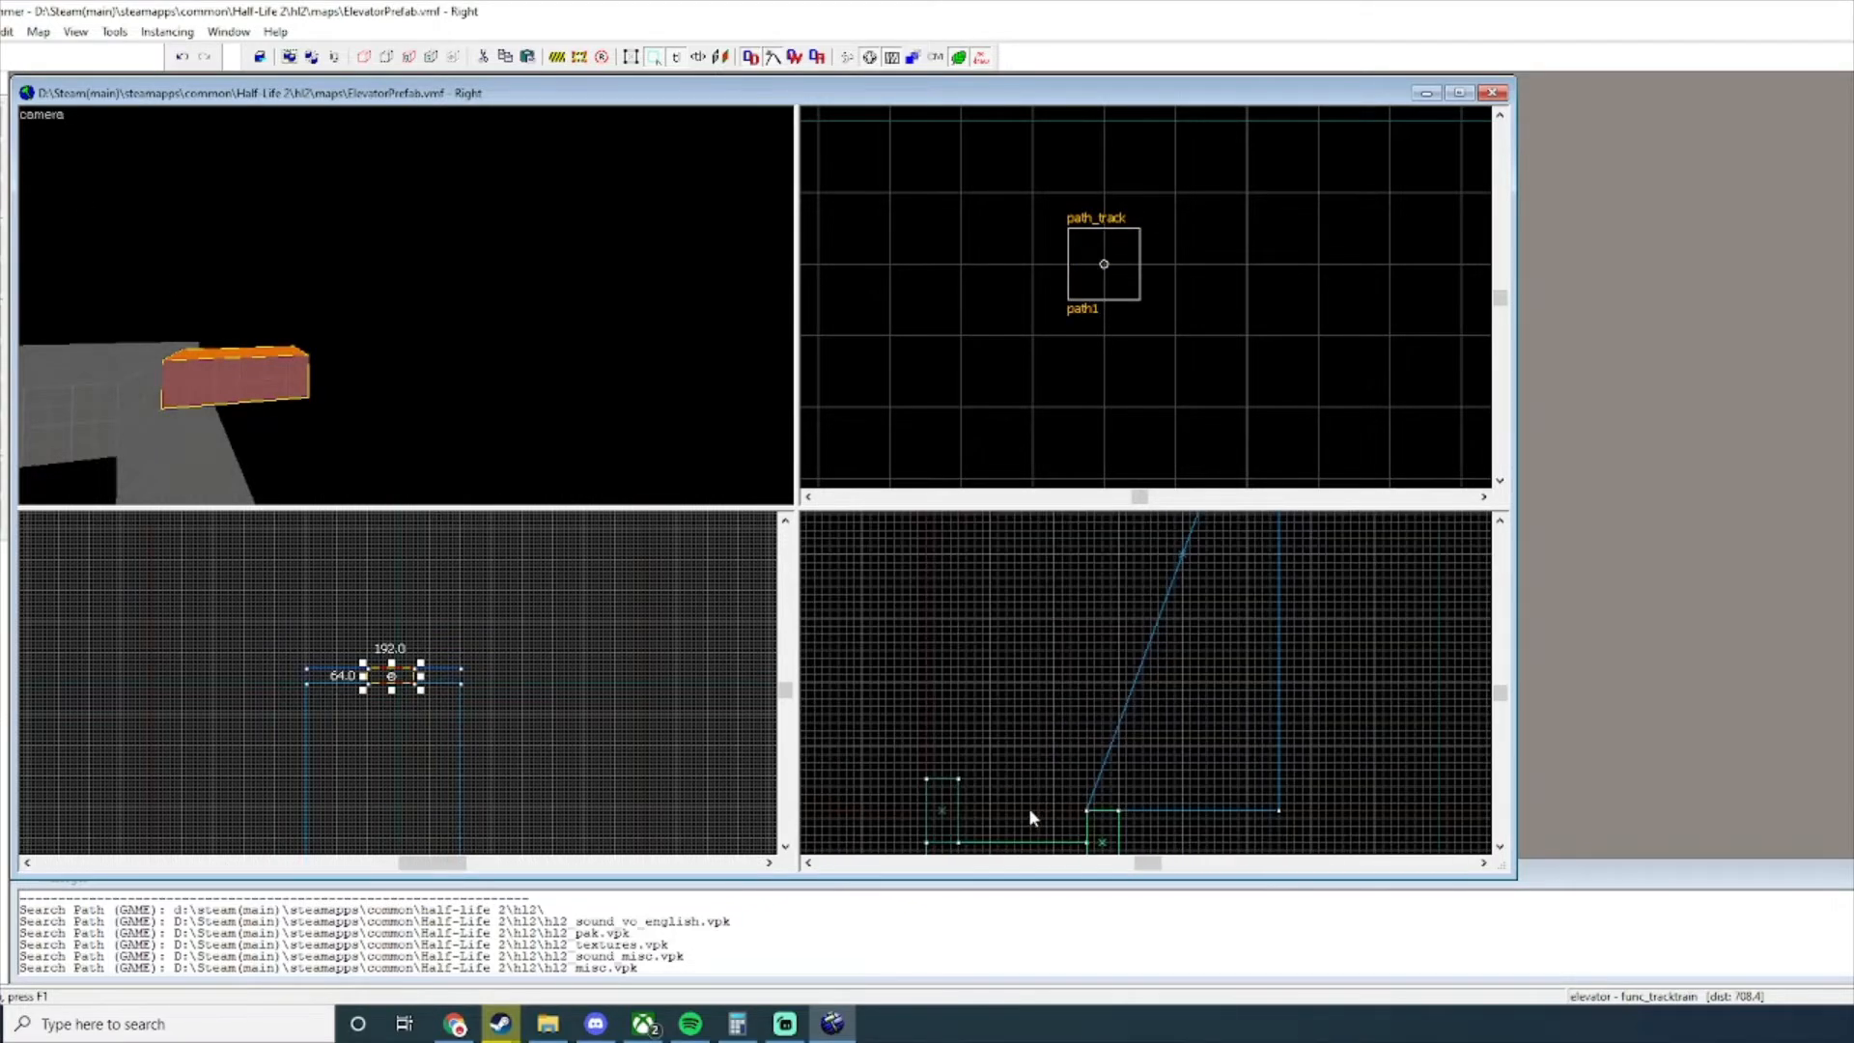
scroll(1029, 806, down, 3)
scroll(1026, 812, up, 6)
key(ctrl+v)
drag(1061, 795, 1089, 809)
Resize the wall block beside the lower elevator so it reaches the elevator's side and its top is level with the elevator's top.
key(z)
key(w)
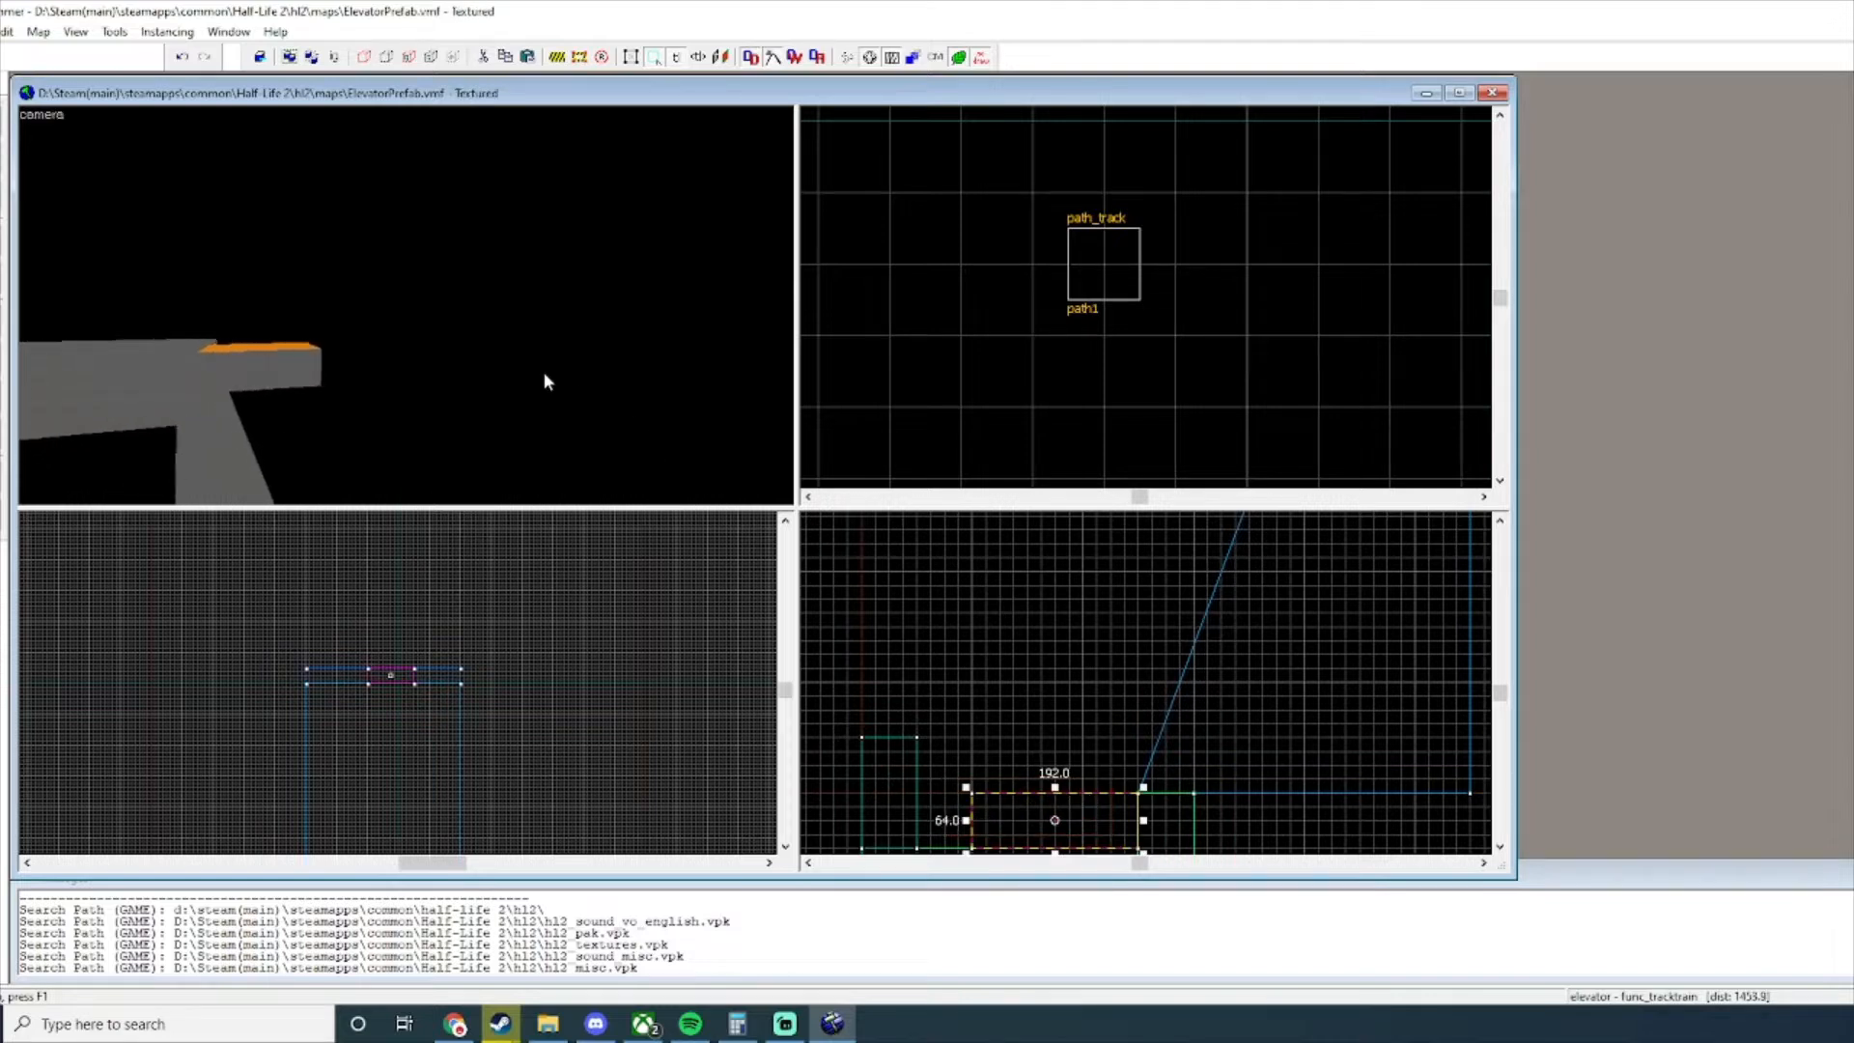
key(w)
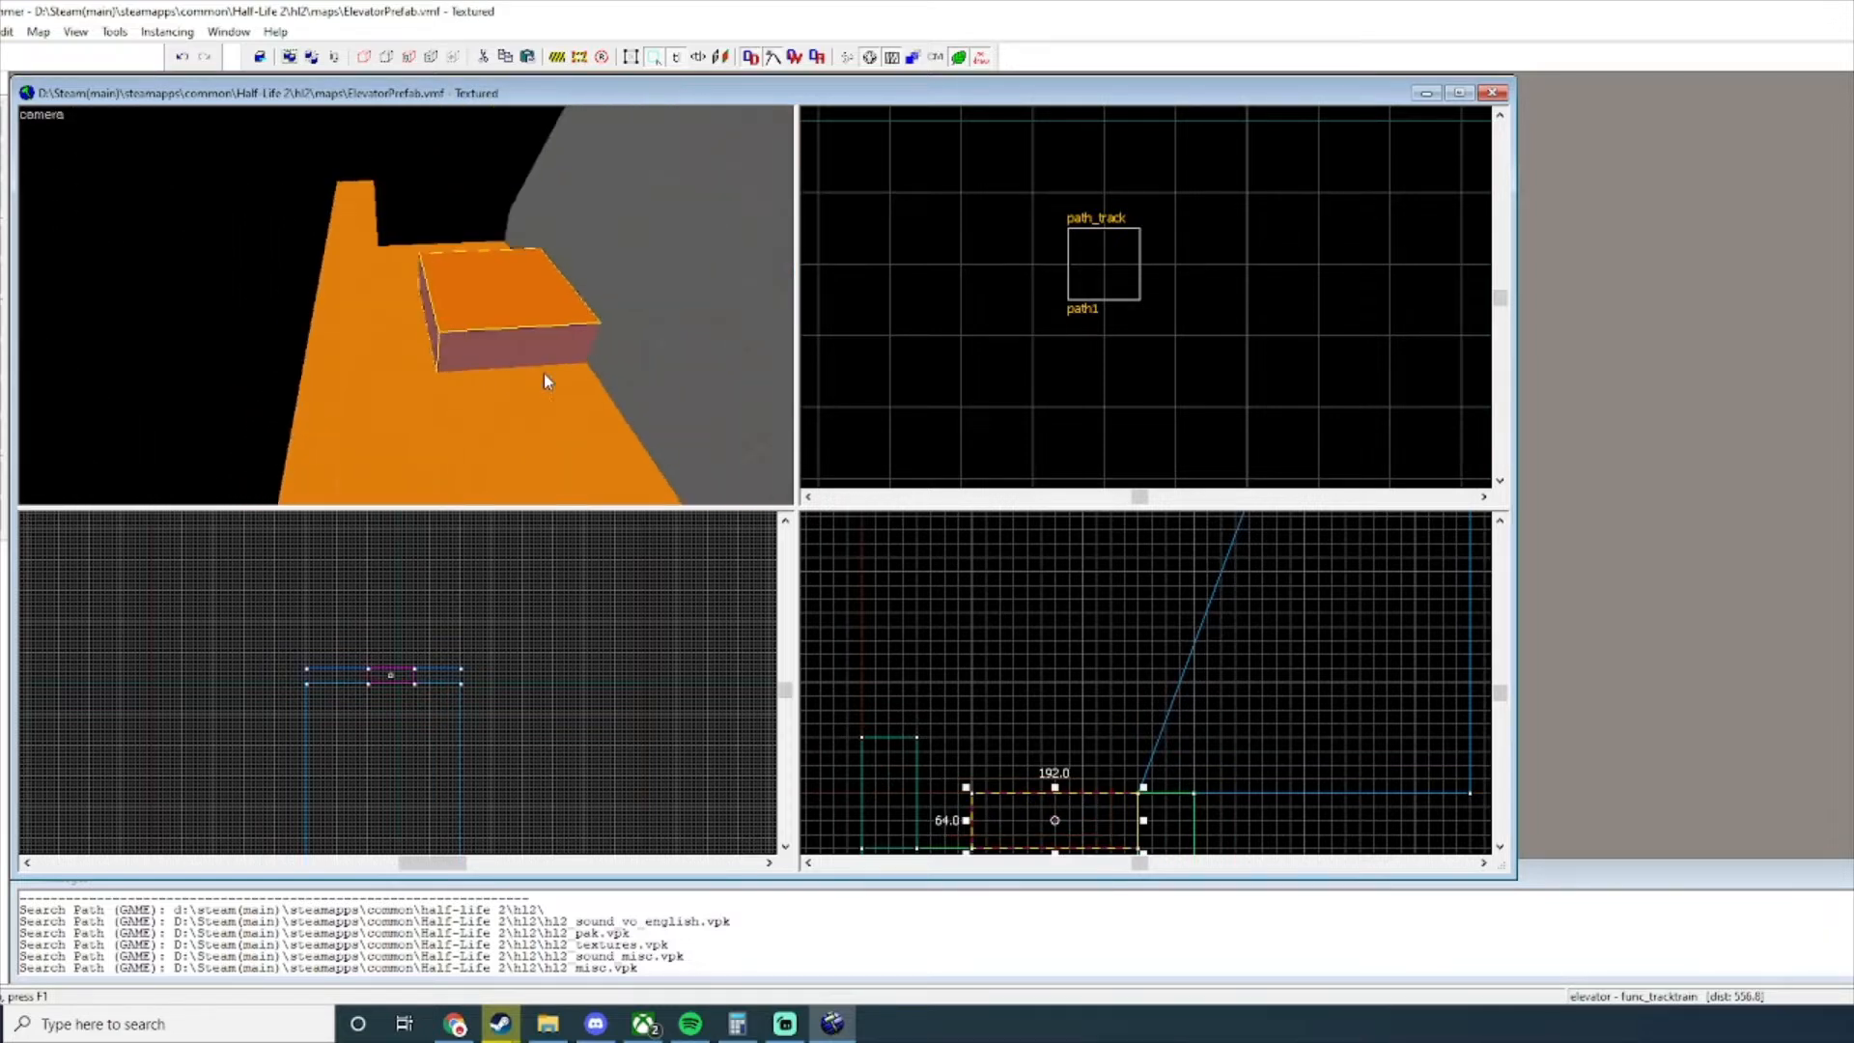
key(s)
key(w)
key(w)
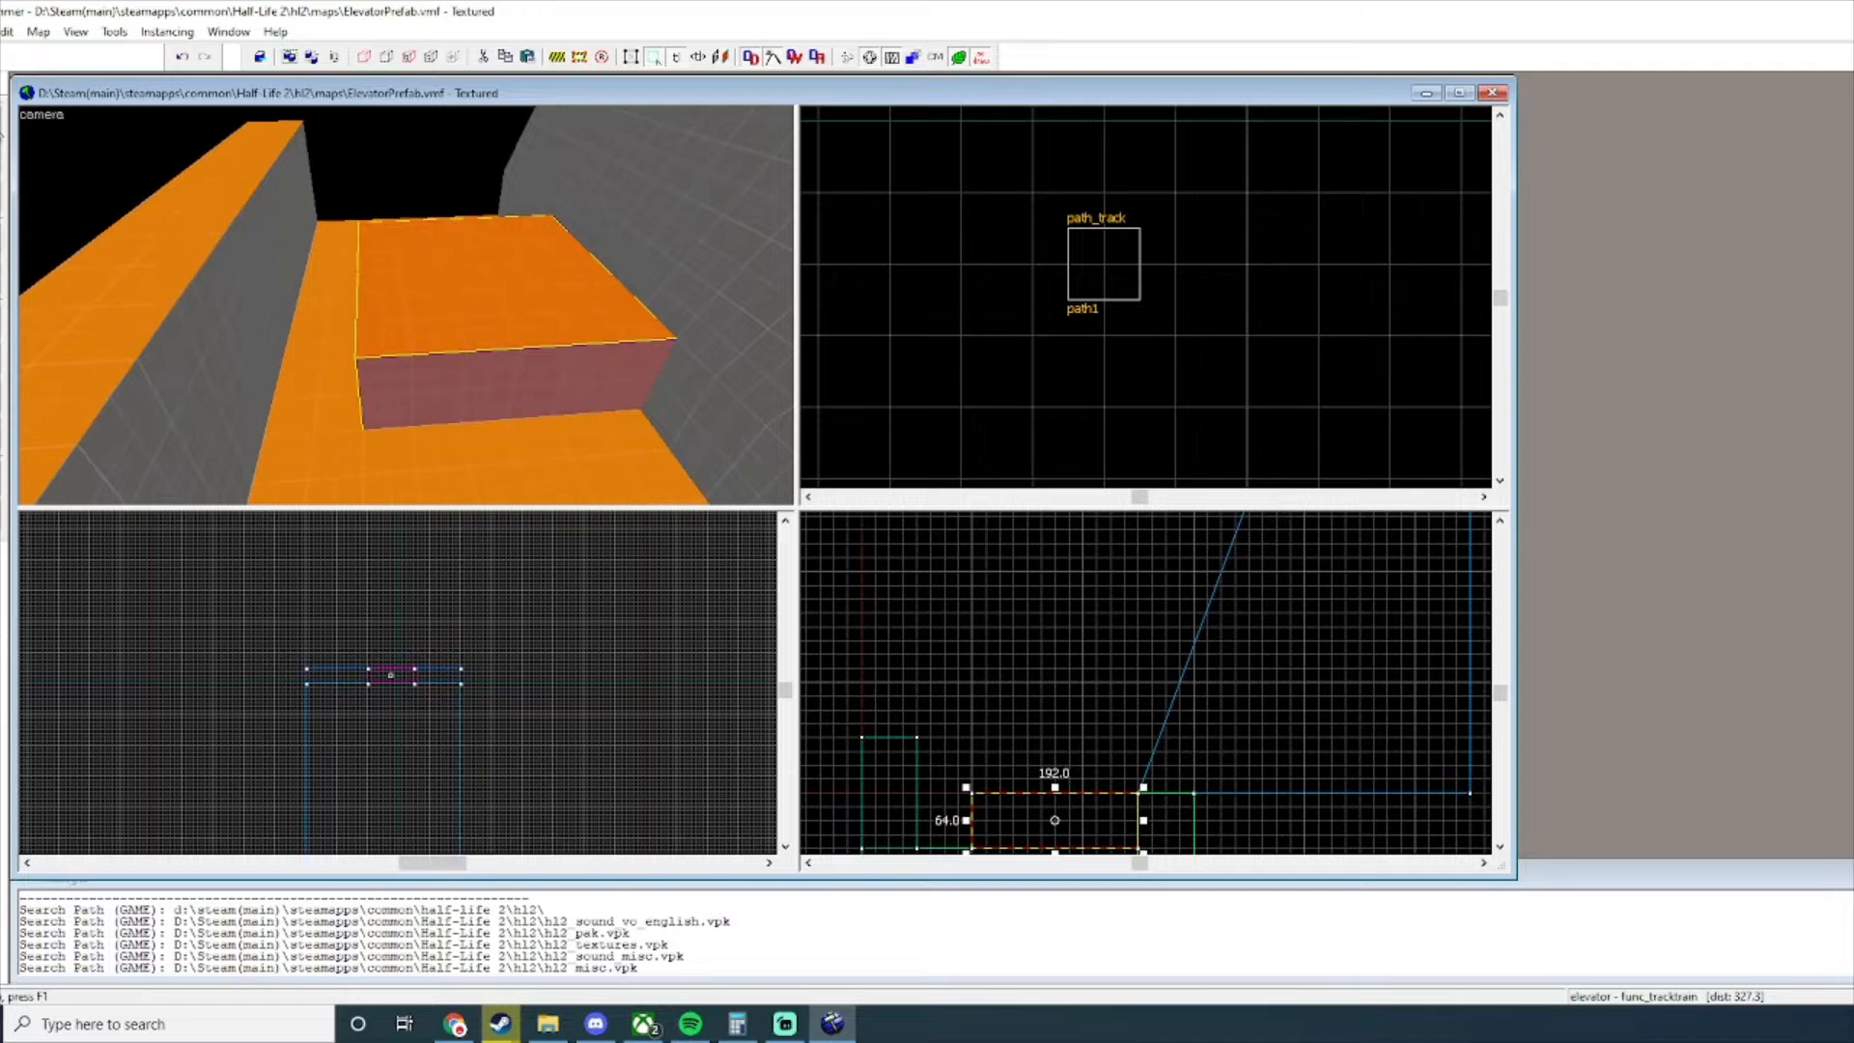
click(236, 312)
scroll(1055, 629, down, 3)
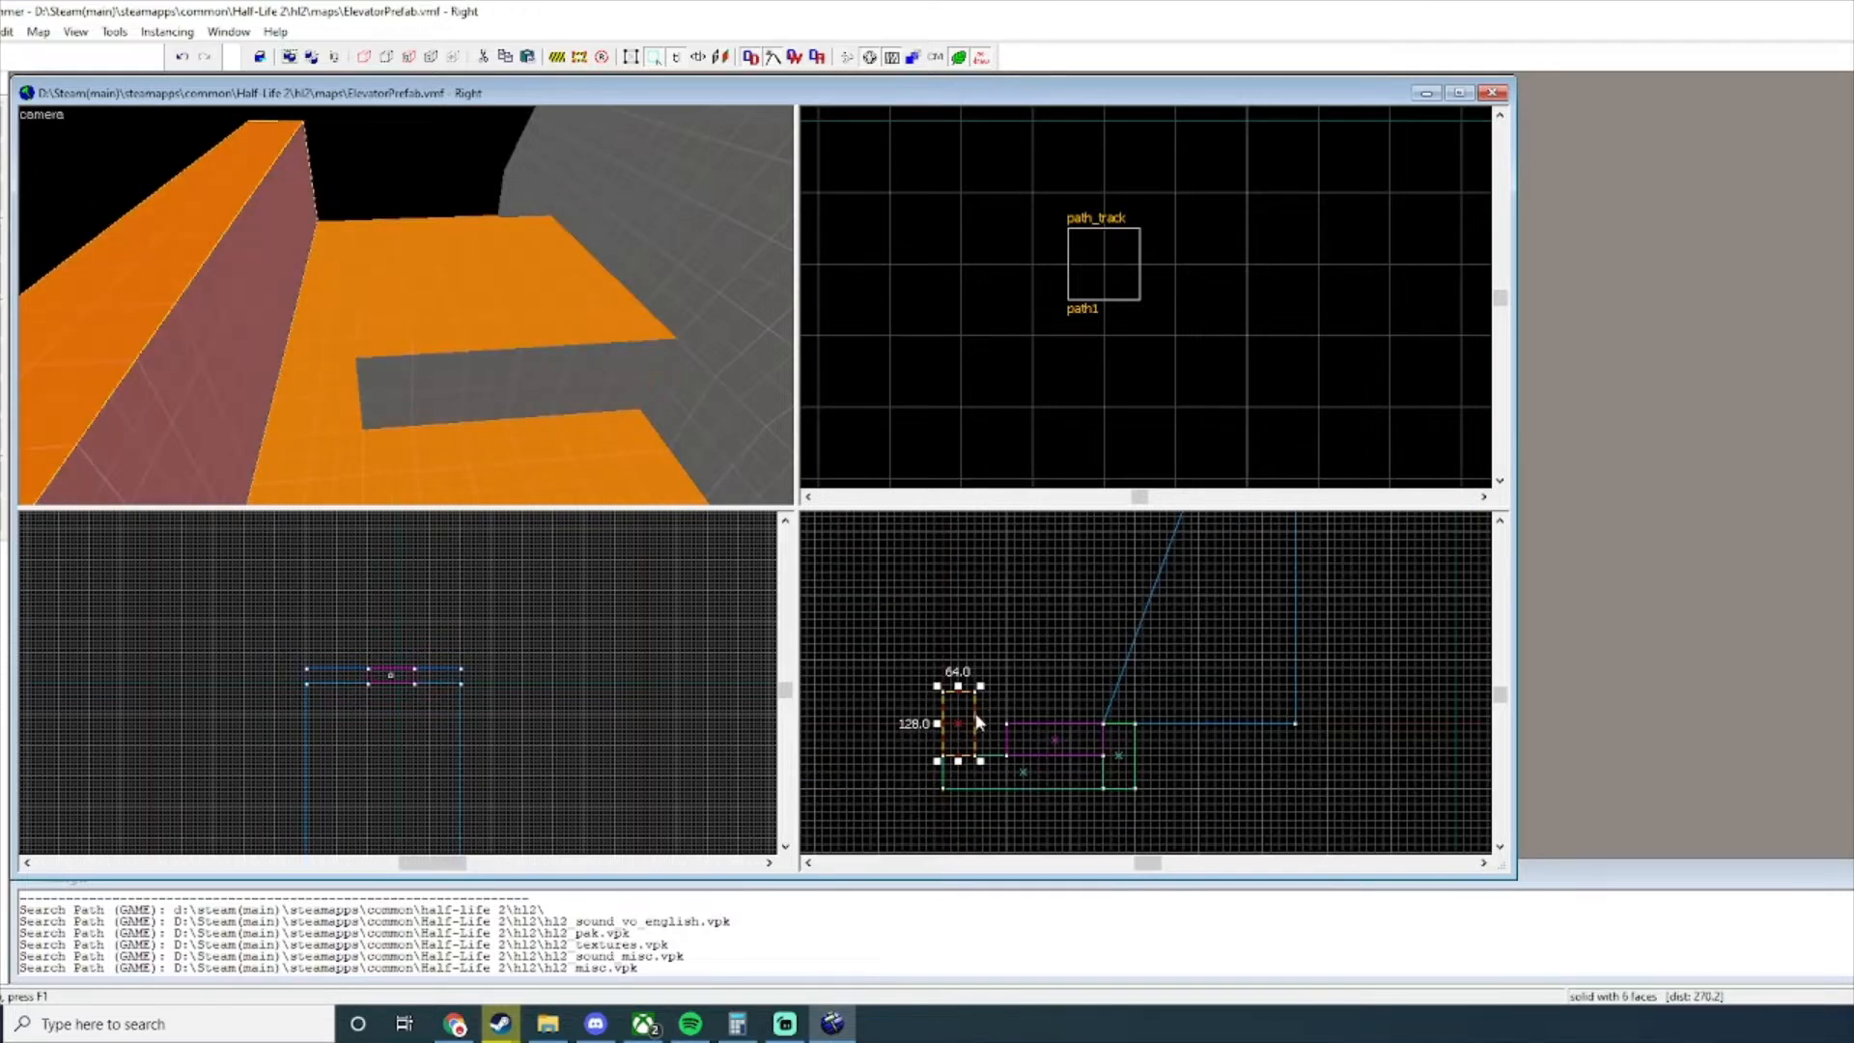
mouse_move(980, 724)
mouse_down()
mouse_move(1012, 723)
mouse_move(974, 717)
mouse_up()
click(445, 296)
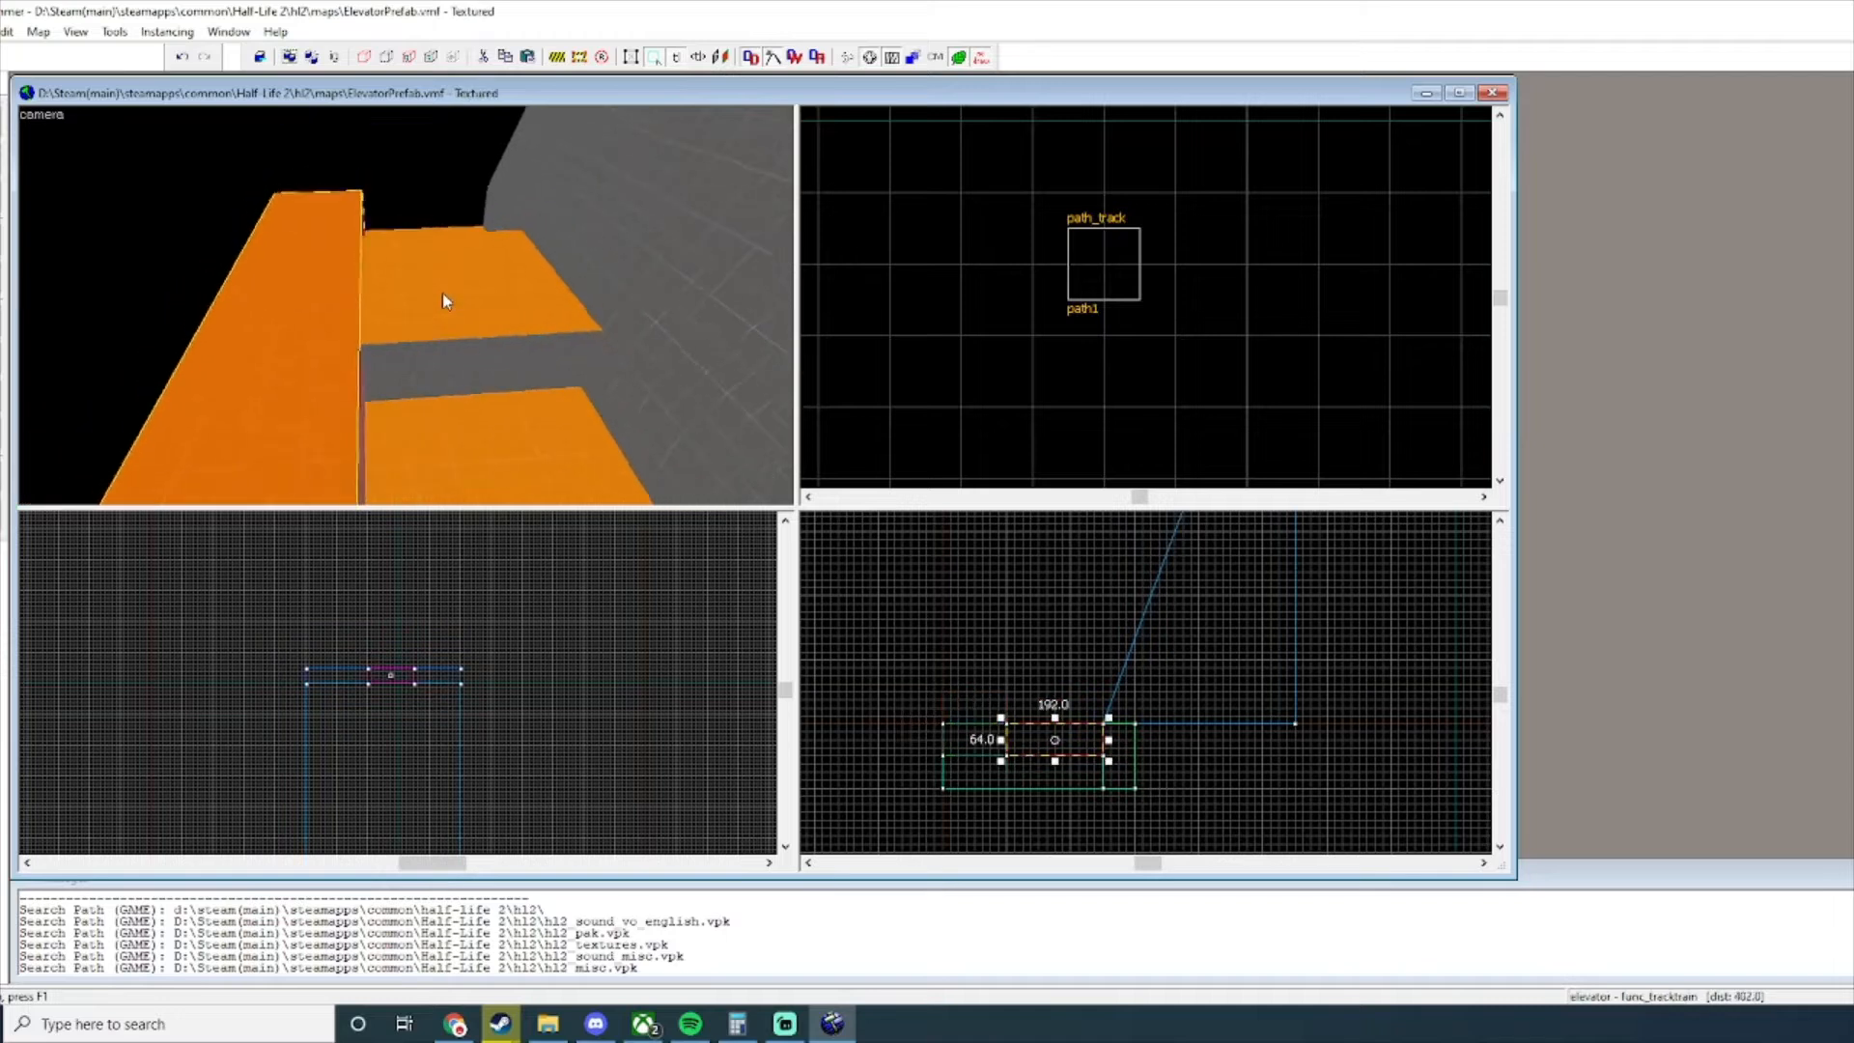
Examine how the lower elevator block fits between the resized wall block and the slope, and view the upper platform.
key(z)
key(a)
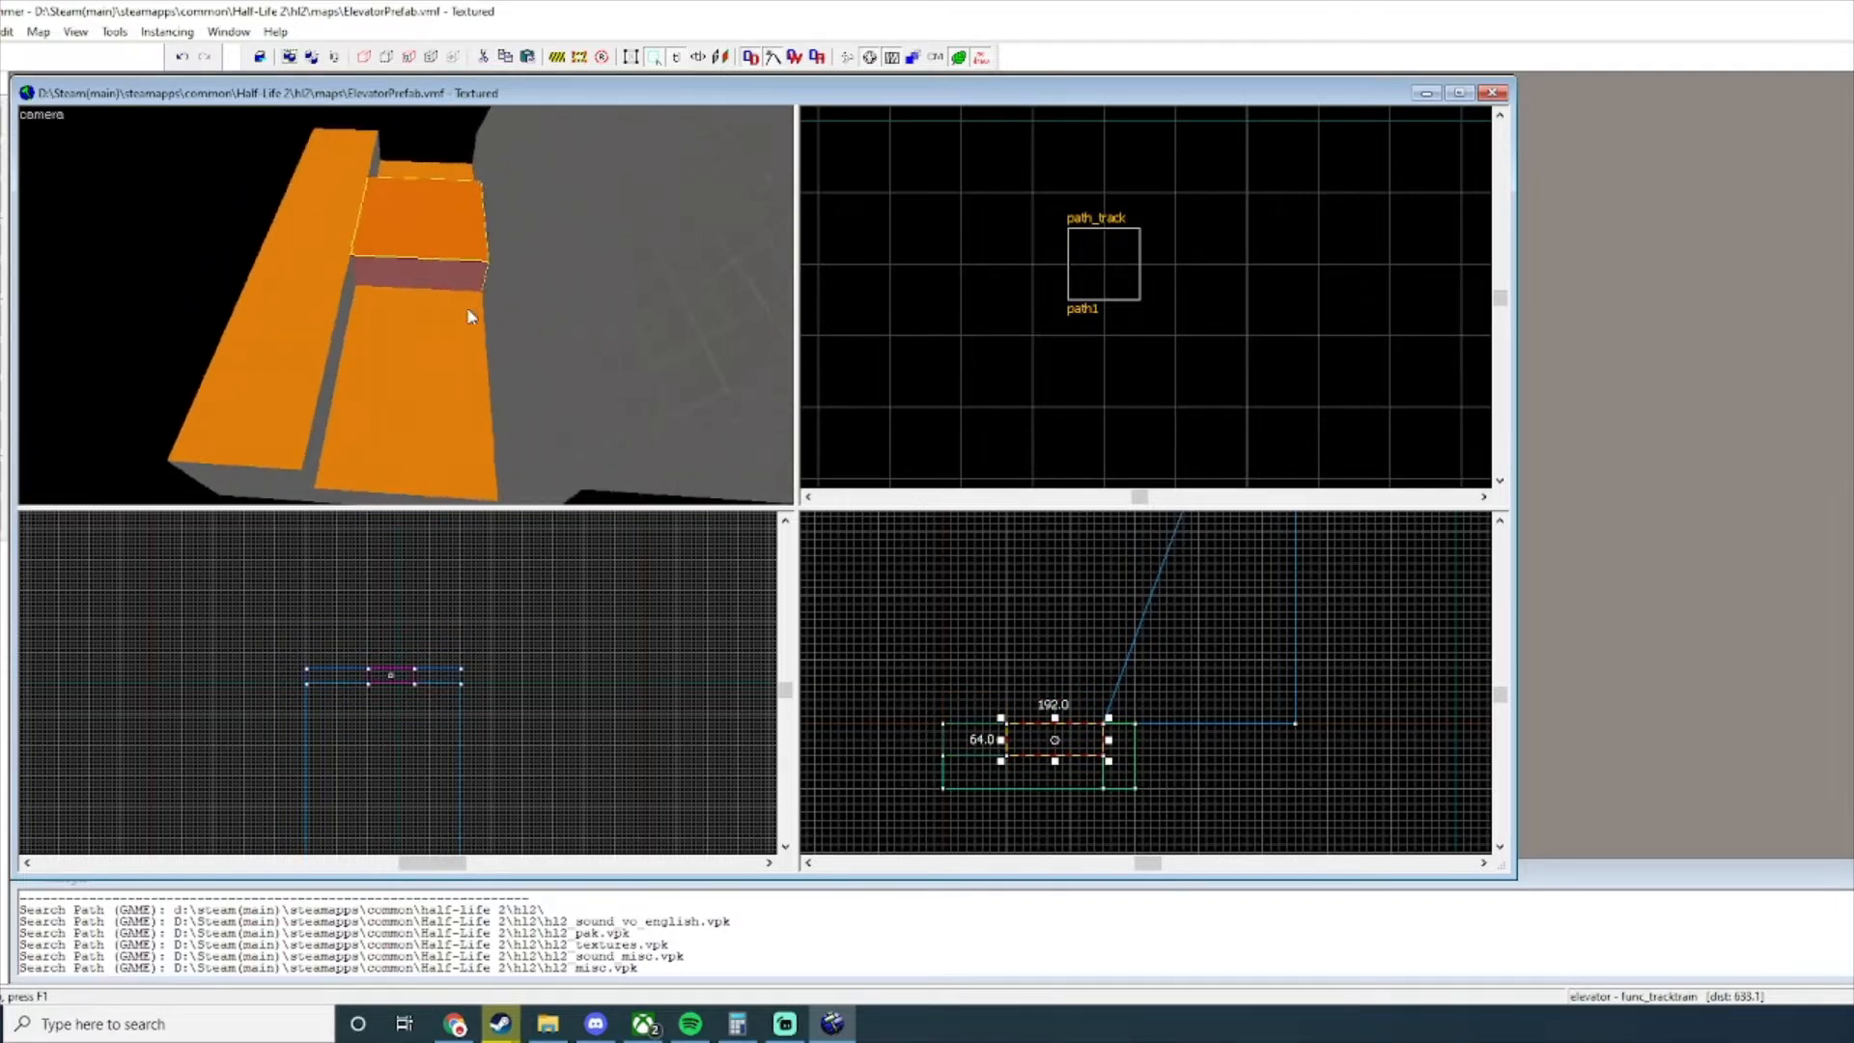
key(w)
key(s)
key(s)
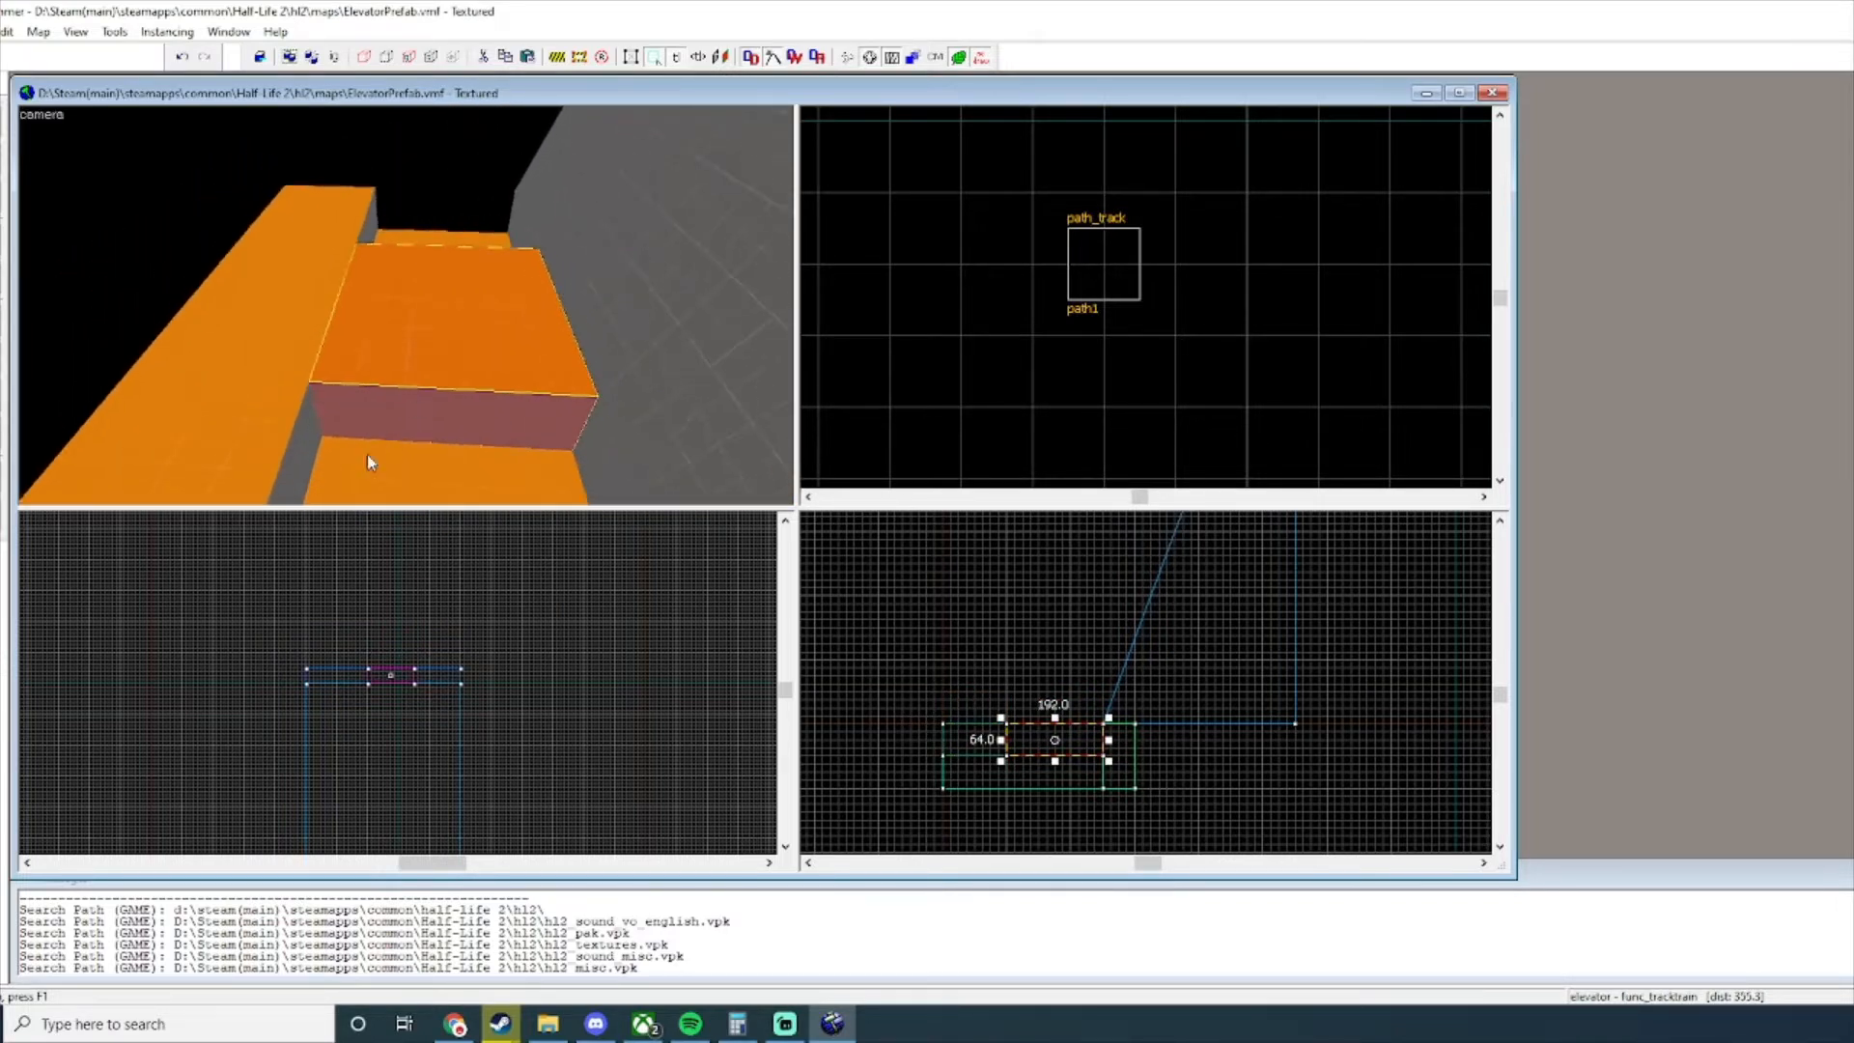
key(s)
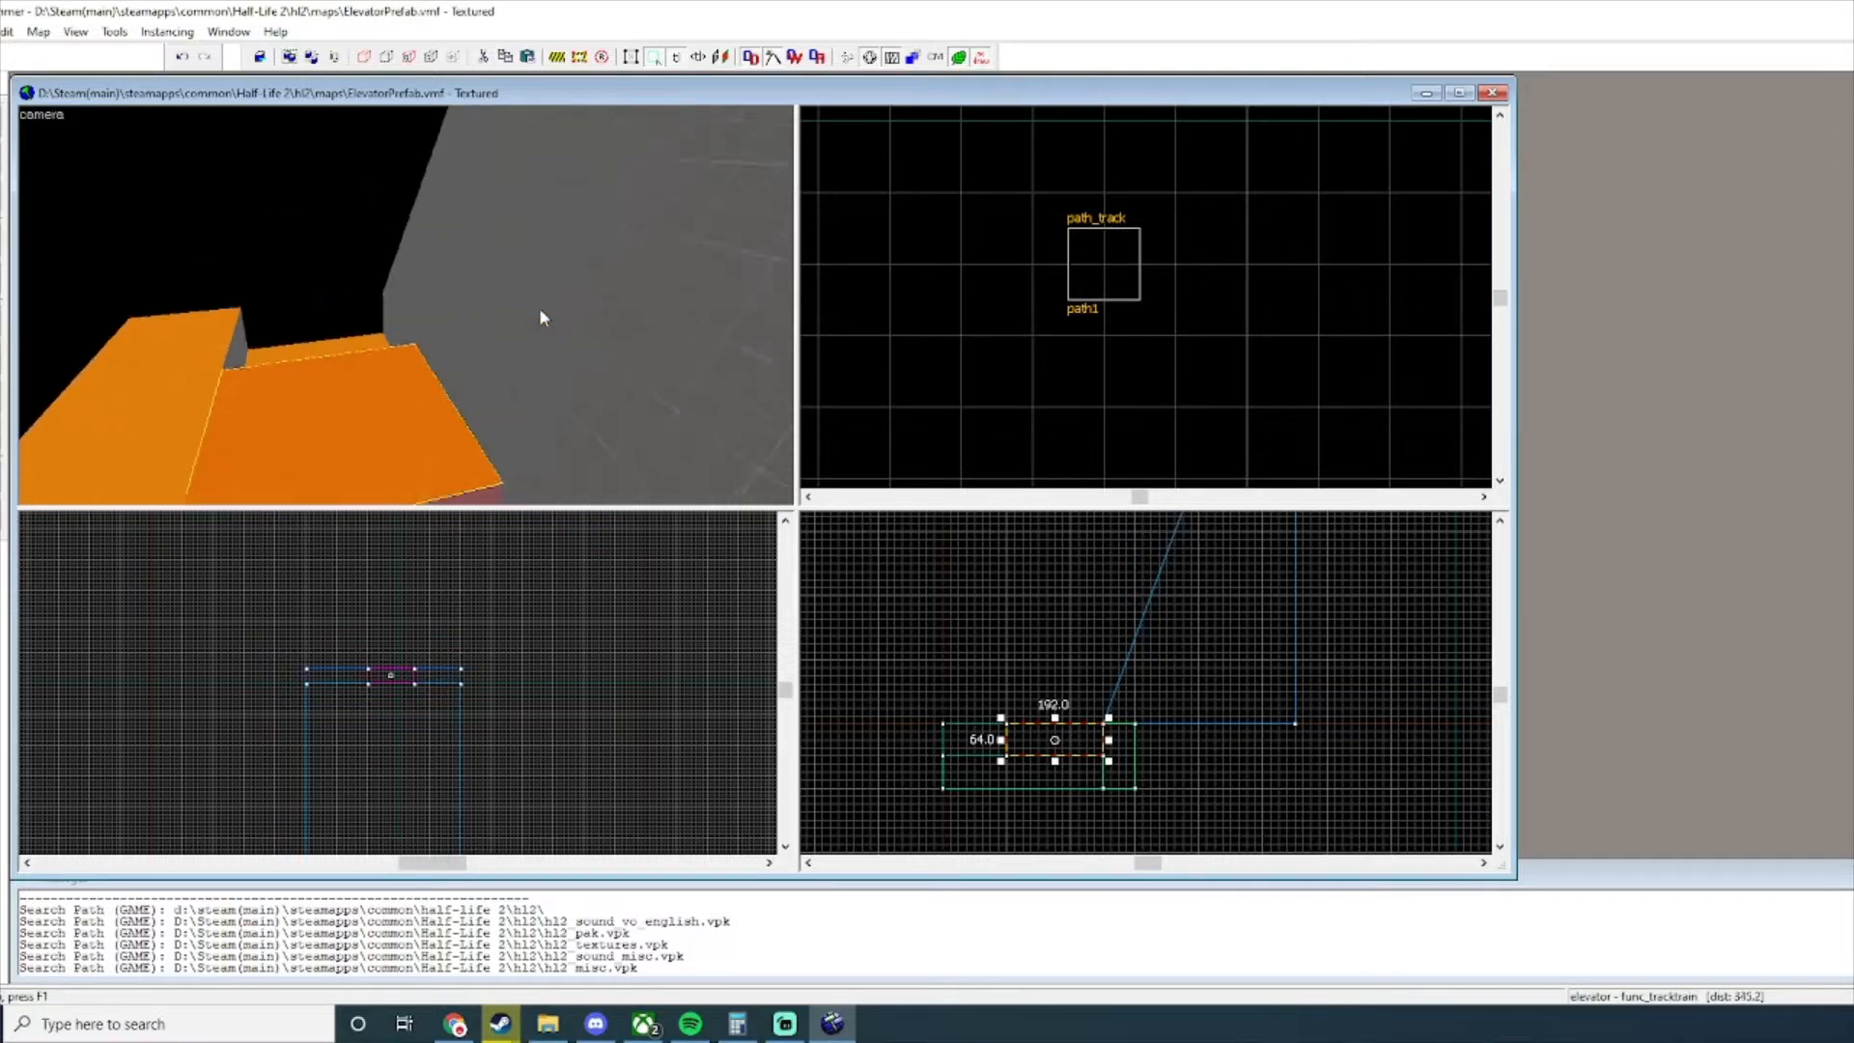
key(s)
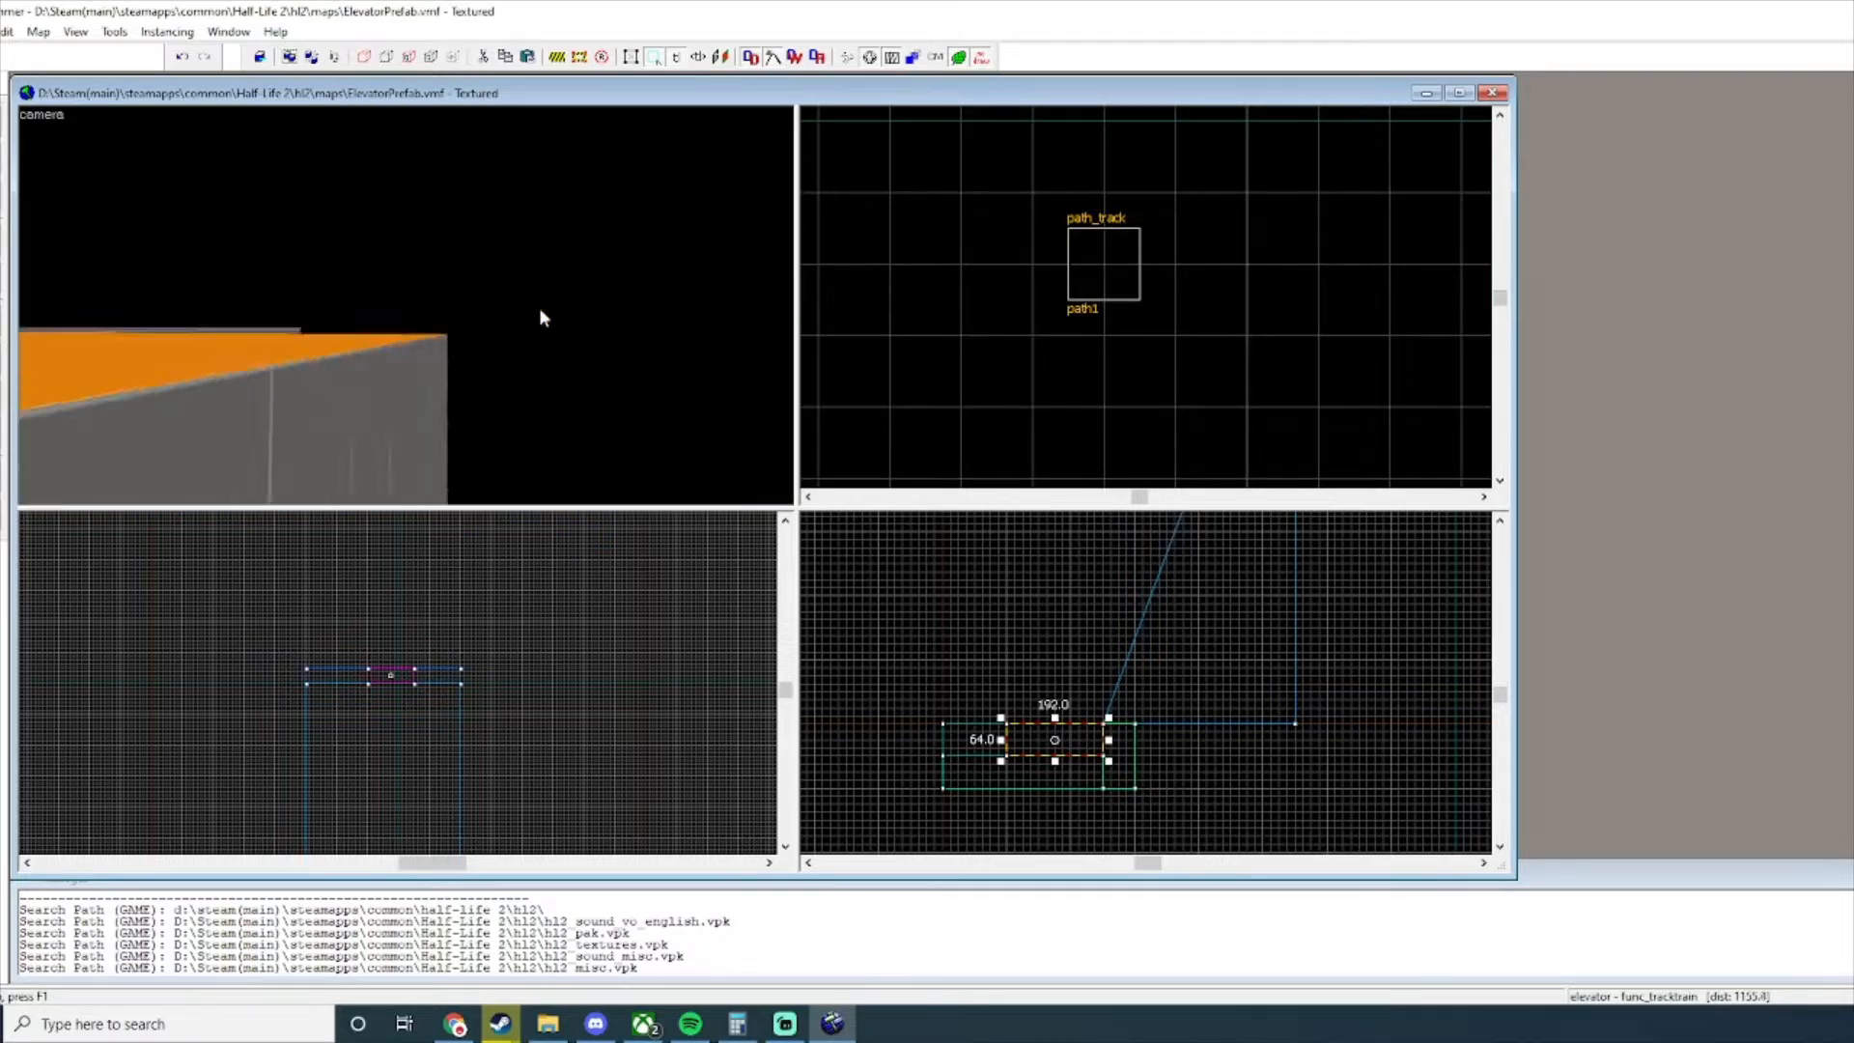
key(w)
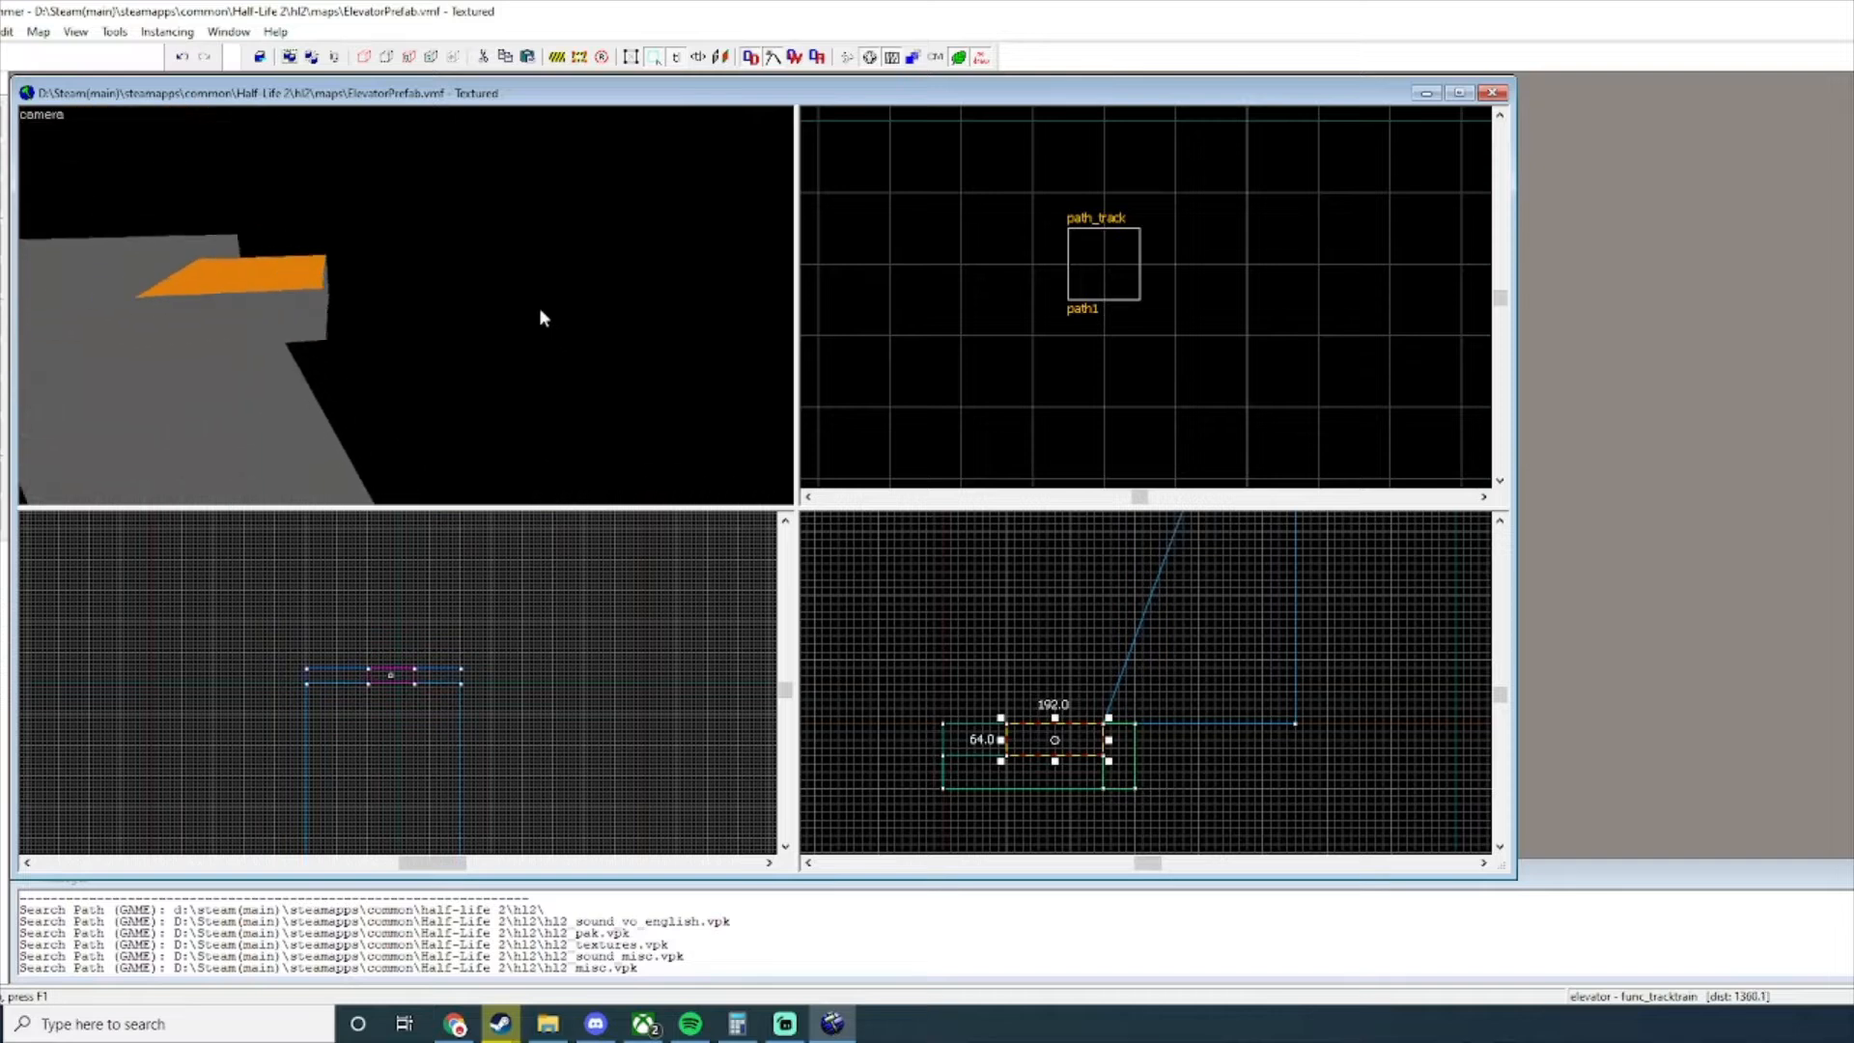
key(w)
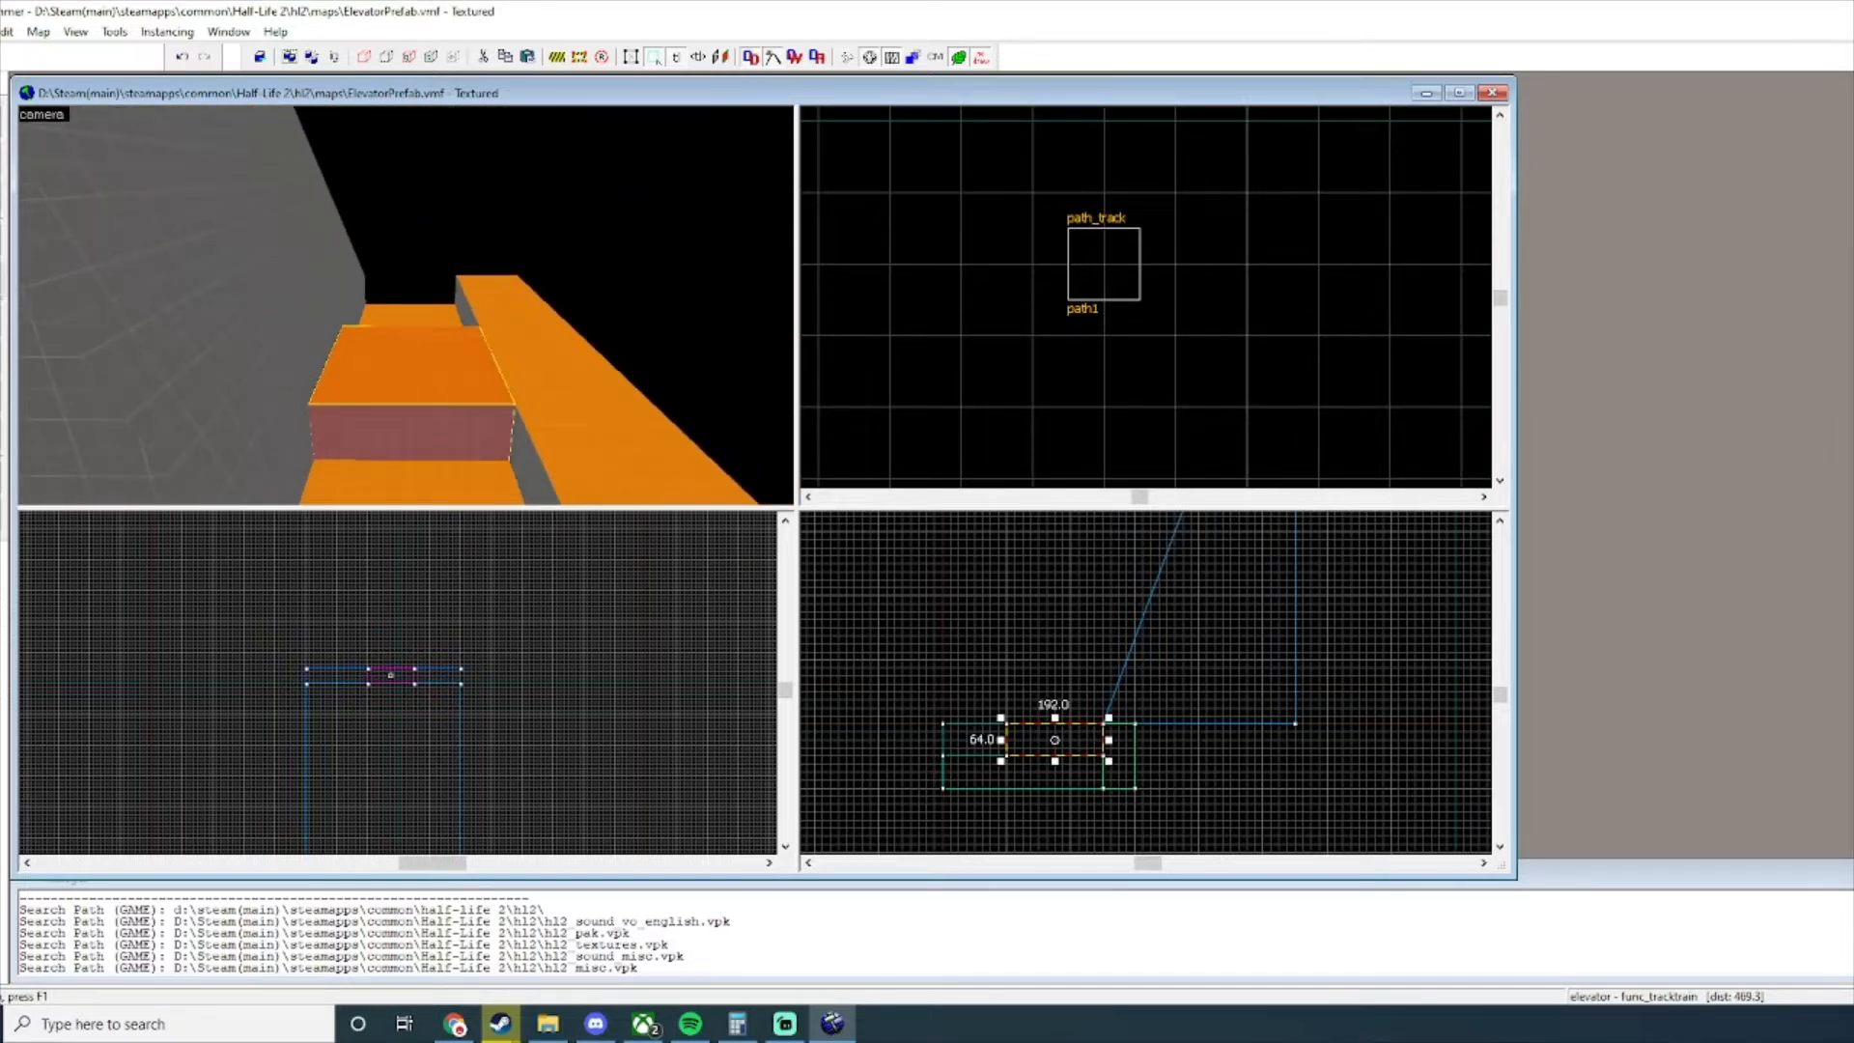
click(2, 282)
key(s)
key(s)
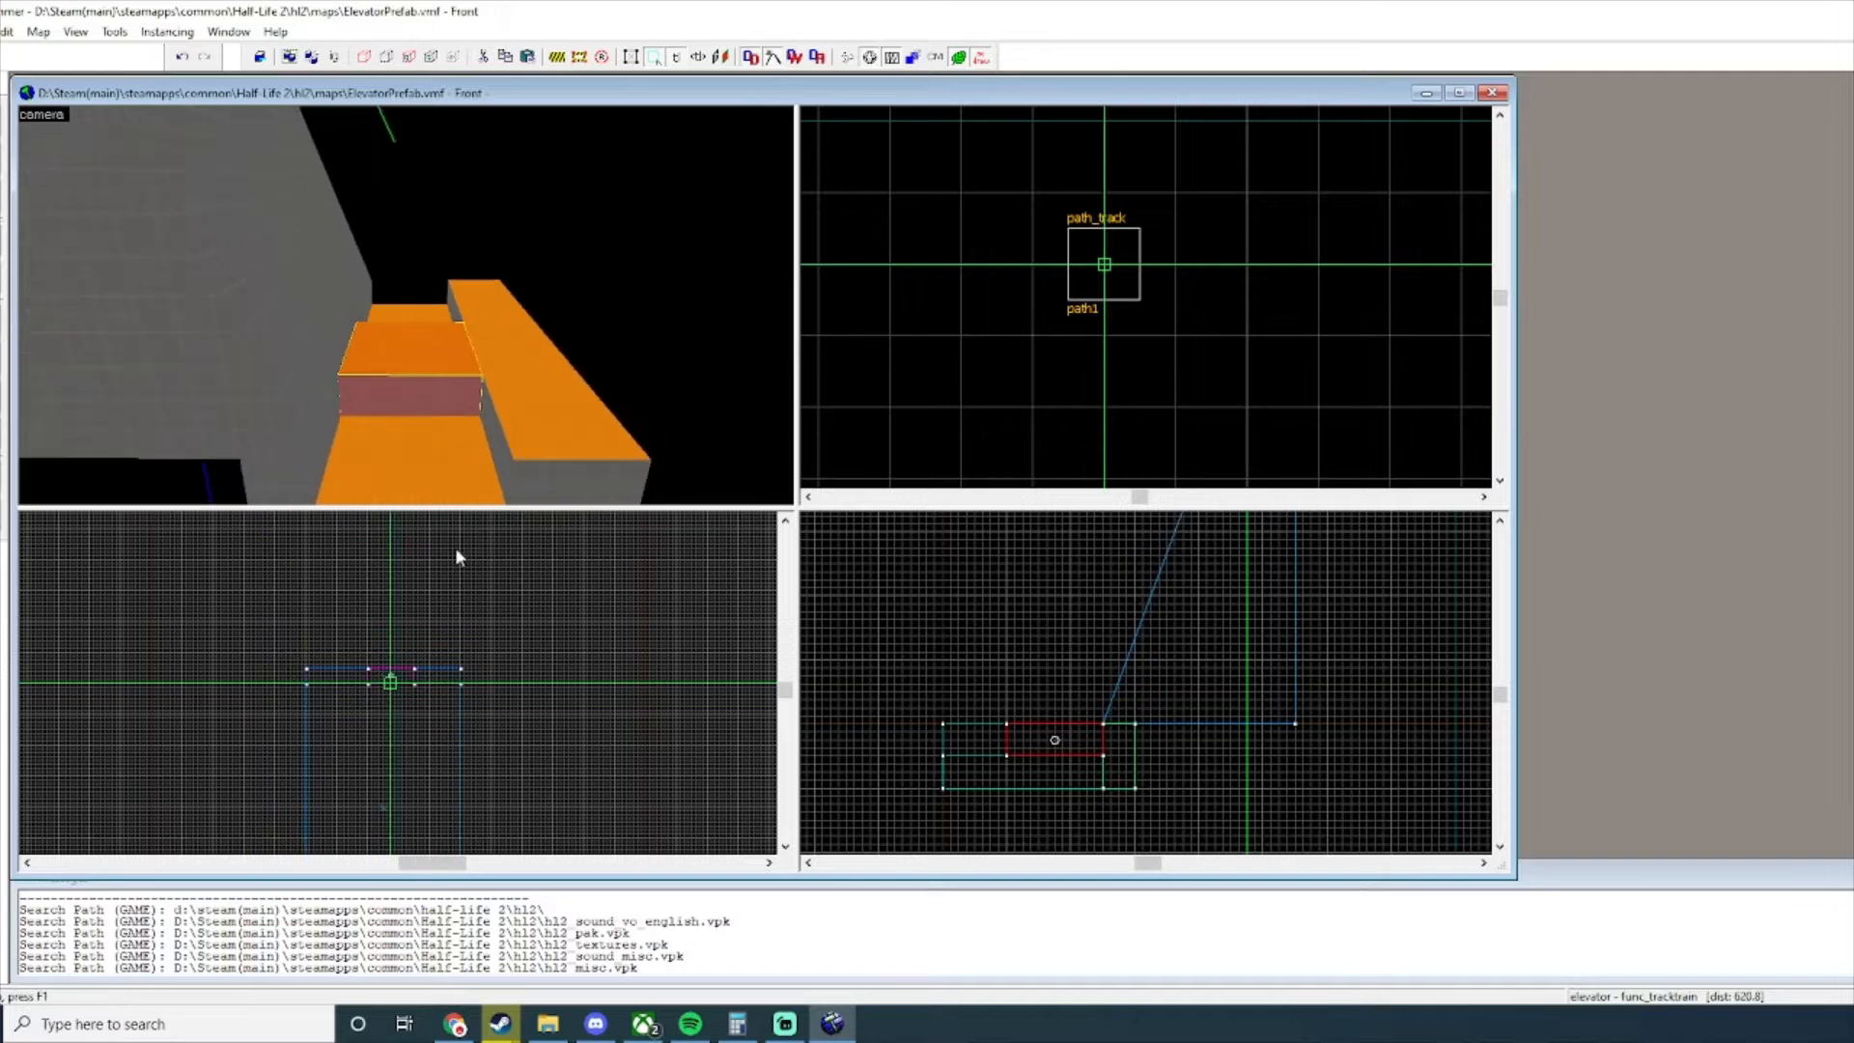
key(shift+s)
click(447, 274)
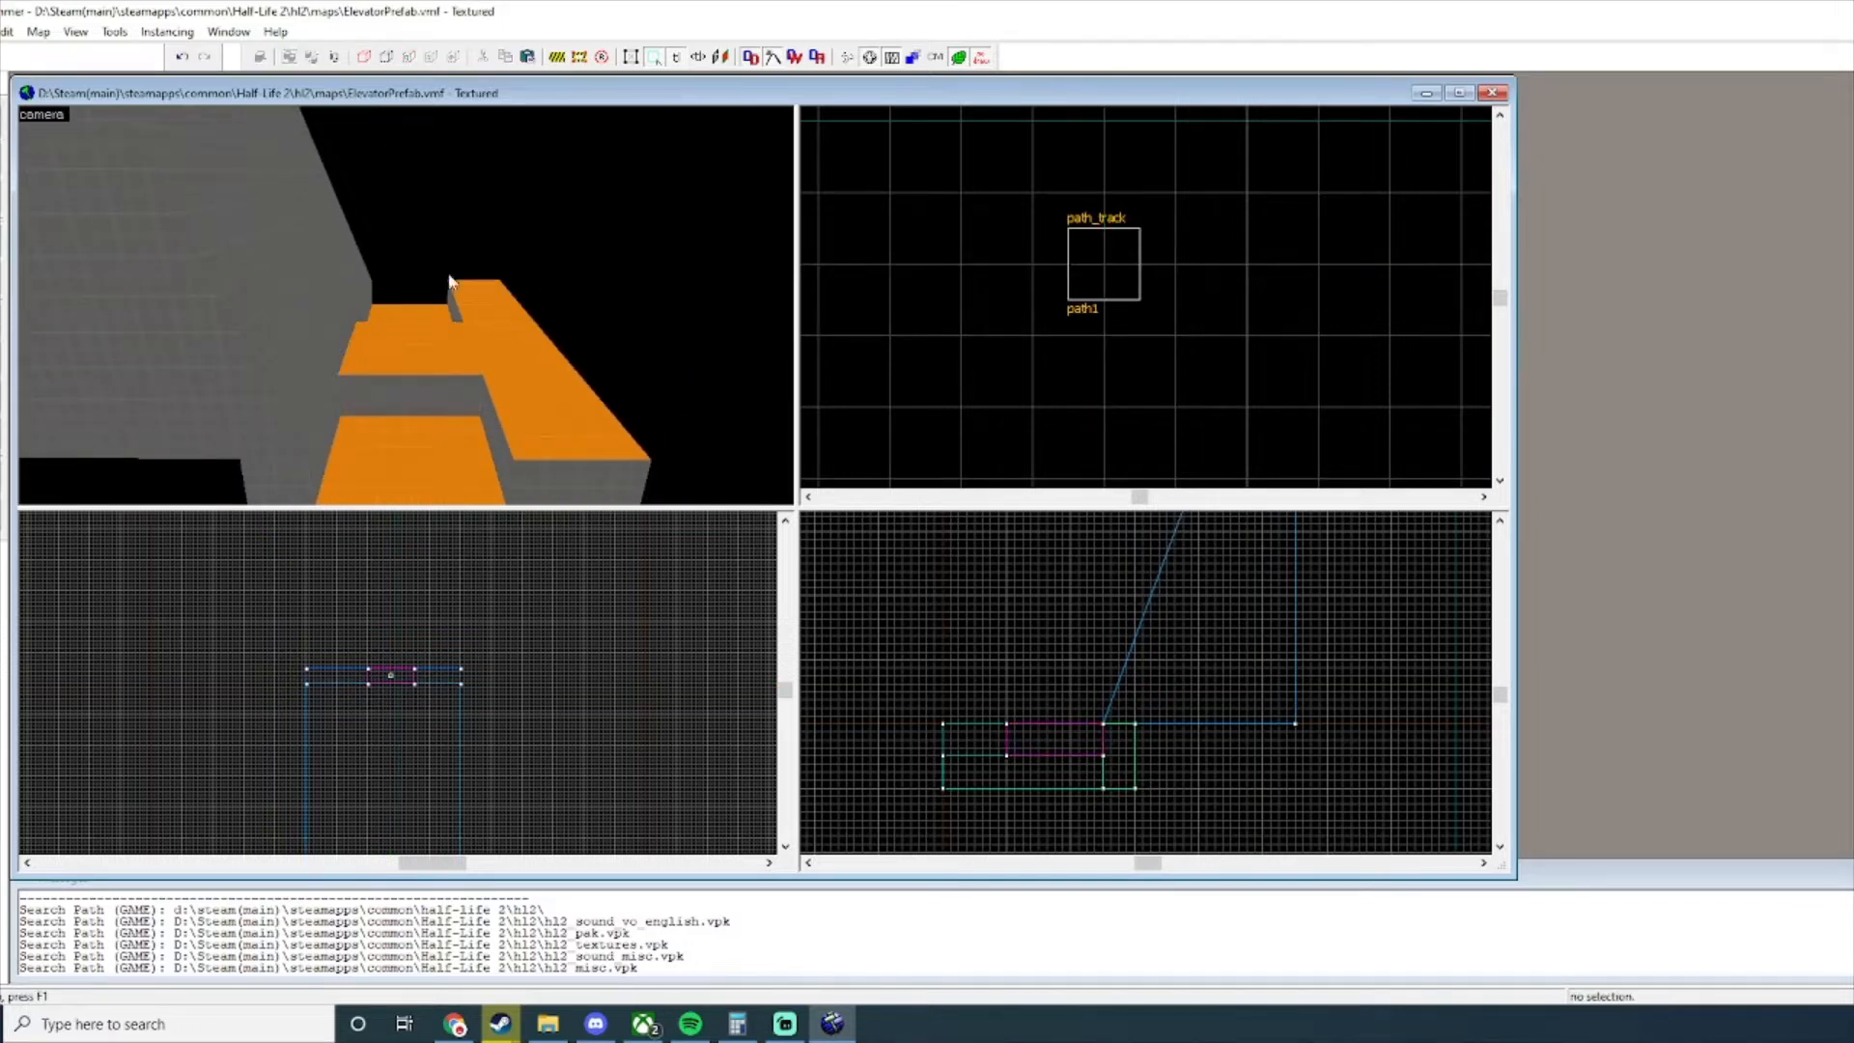
Place a player start entity on top of the lower elevator block and select it.
key(shift+e)
click(421, 332)
key(shift+s)
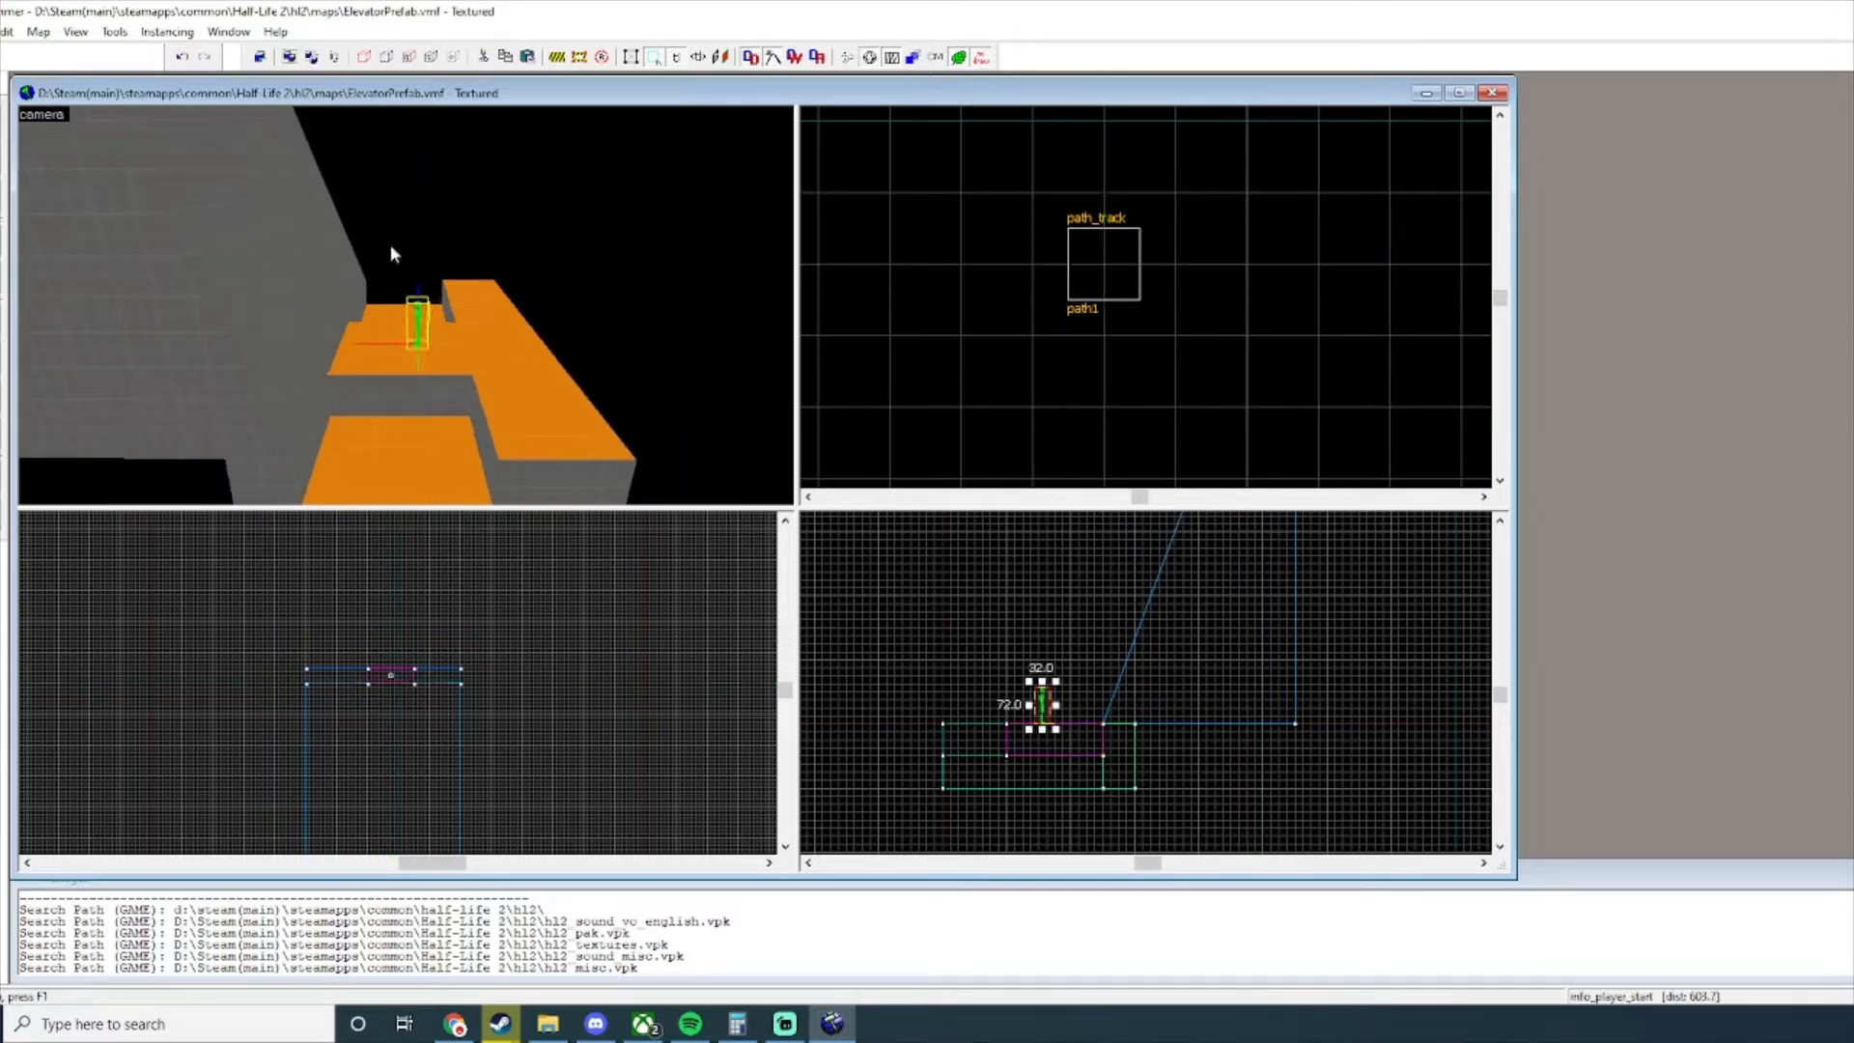
scroll(1130, 787, up, 3)
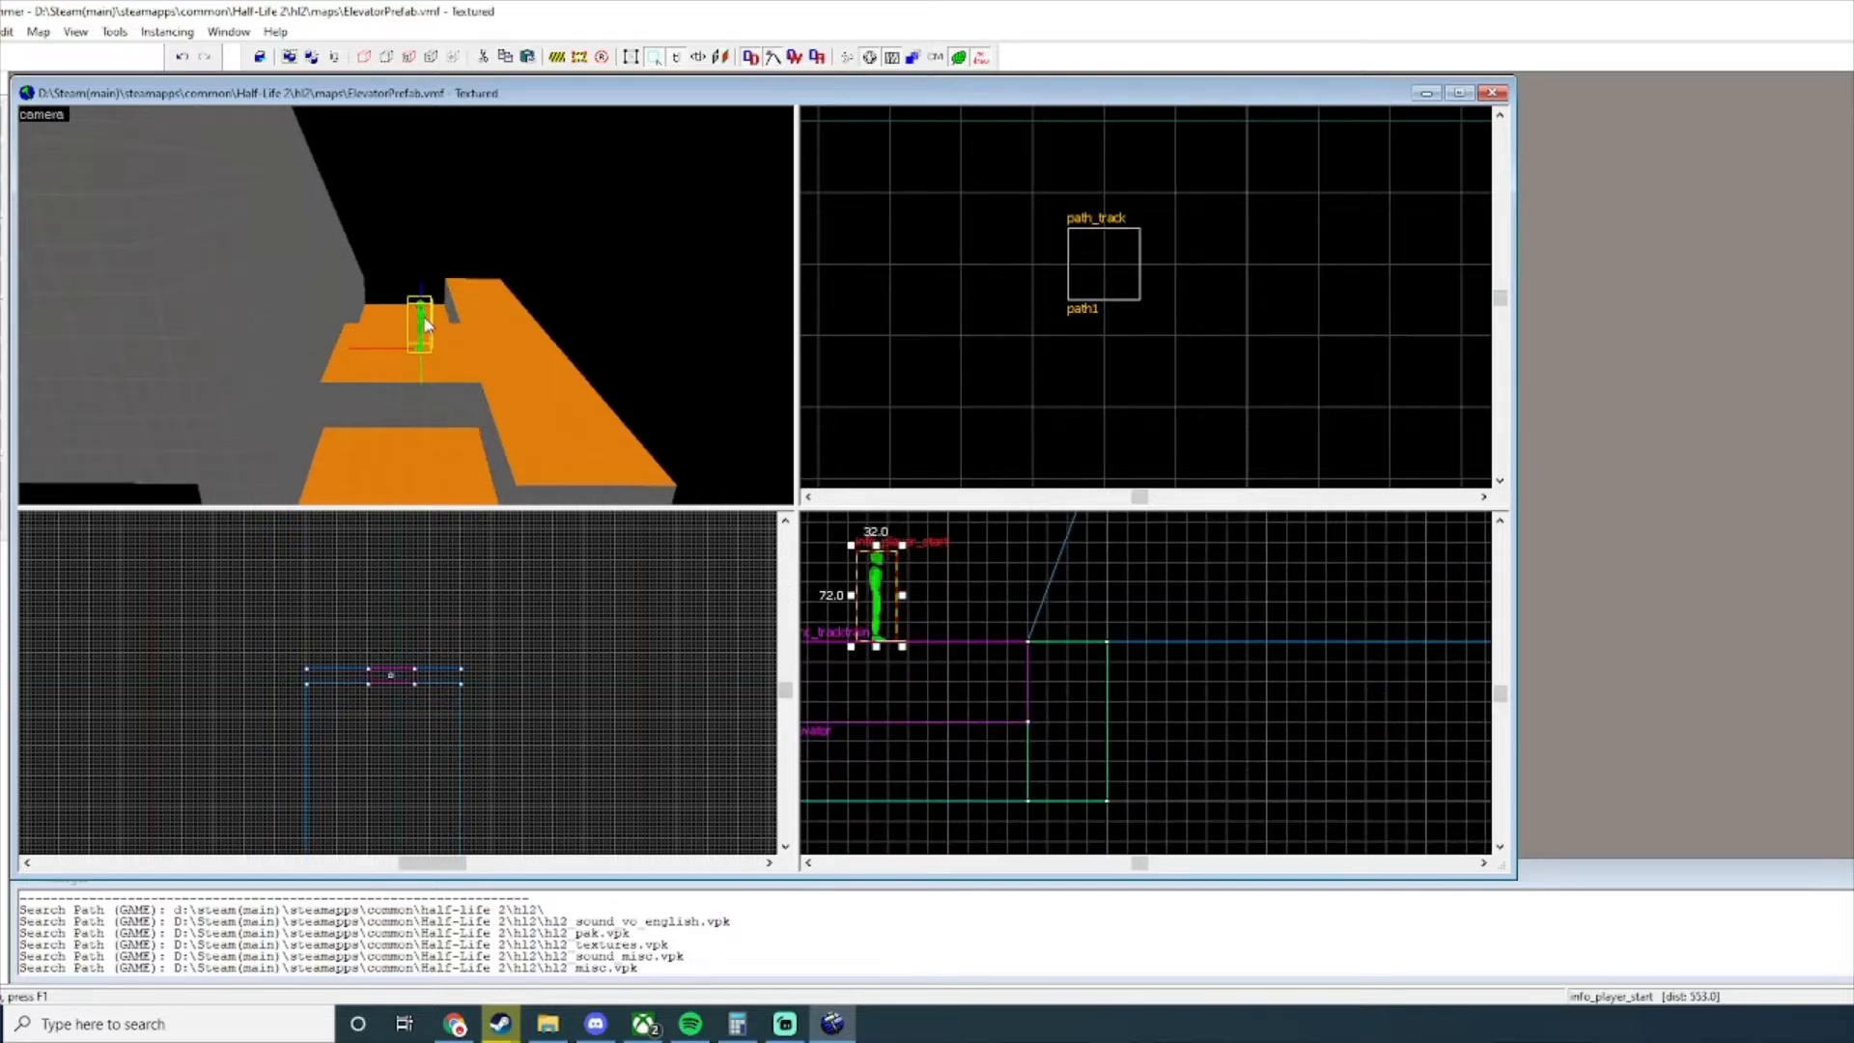
Change the new player start entity's class to path_track, name it path2 and close its properties.
double_click(437, 327)
double_click(1020, 362)
text(path_track)
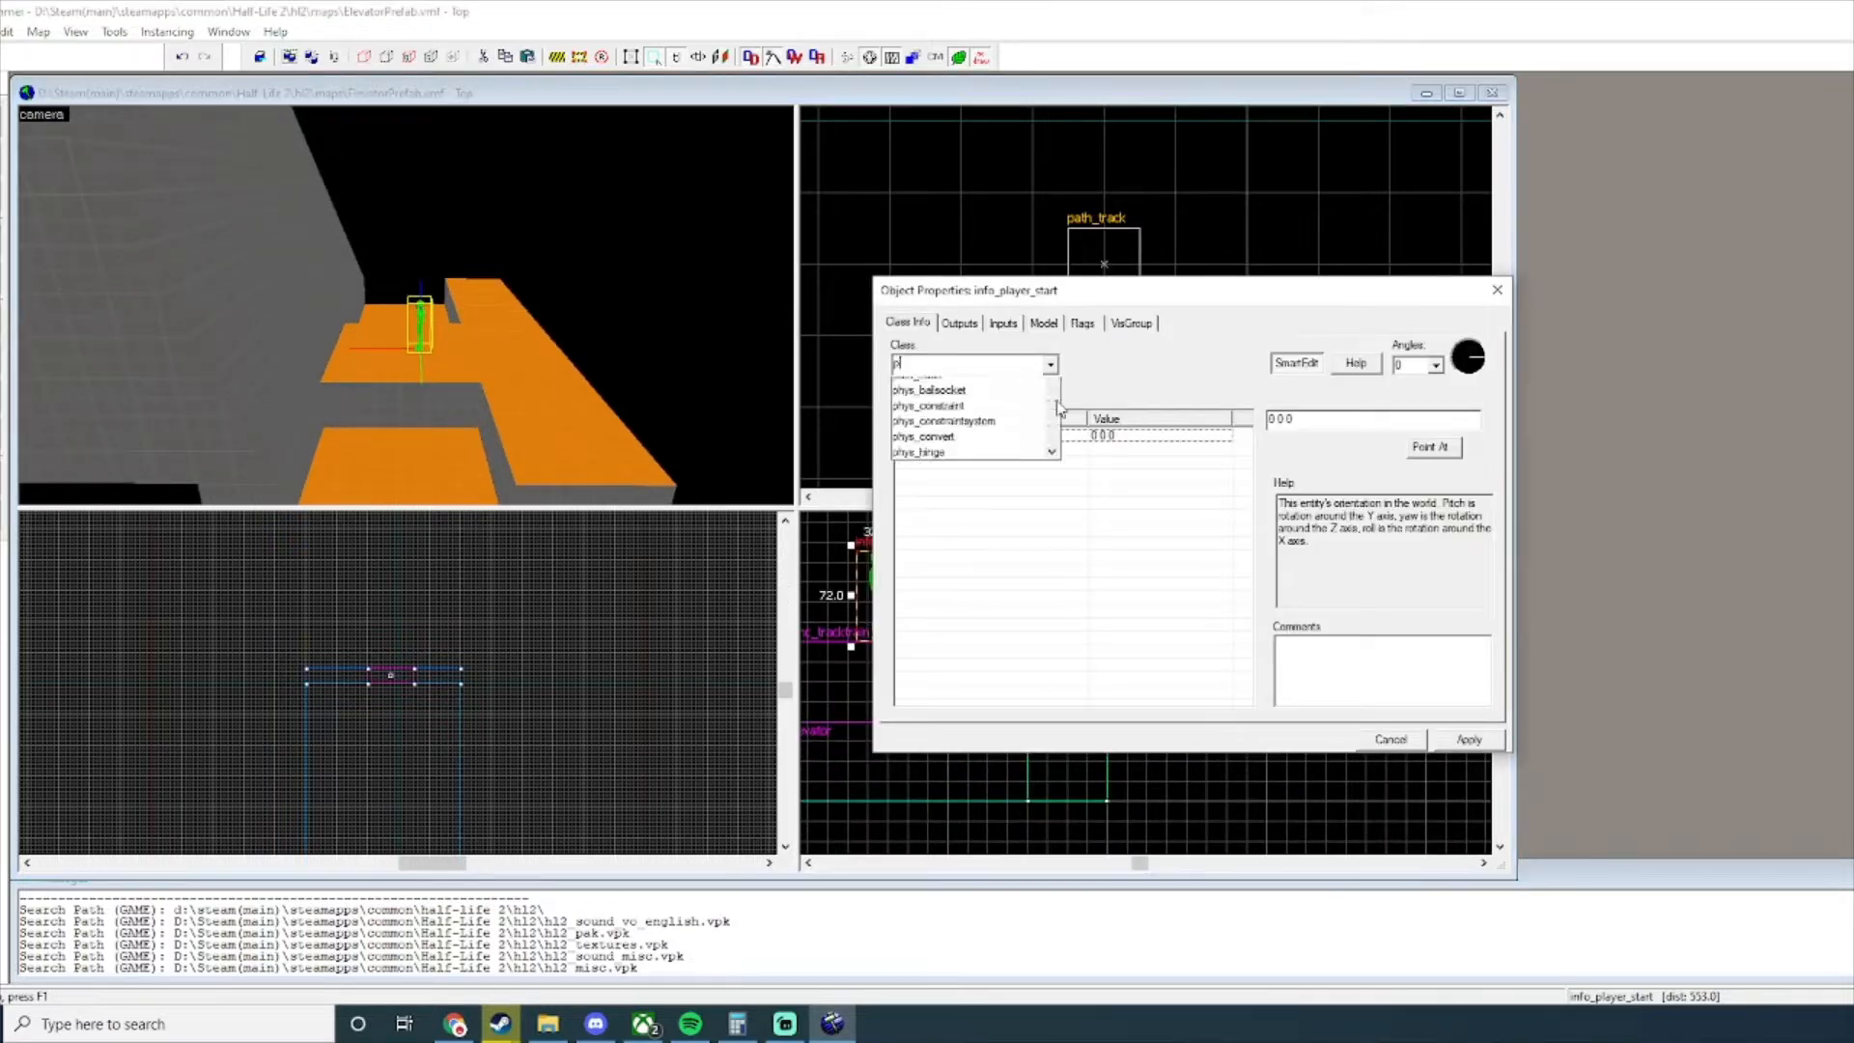
key(Return)
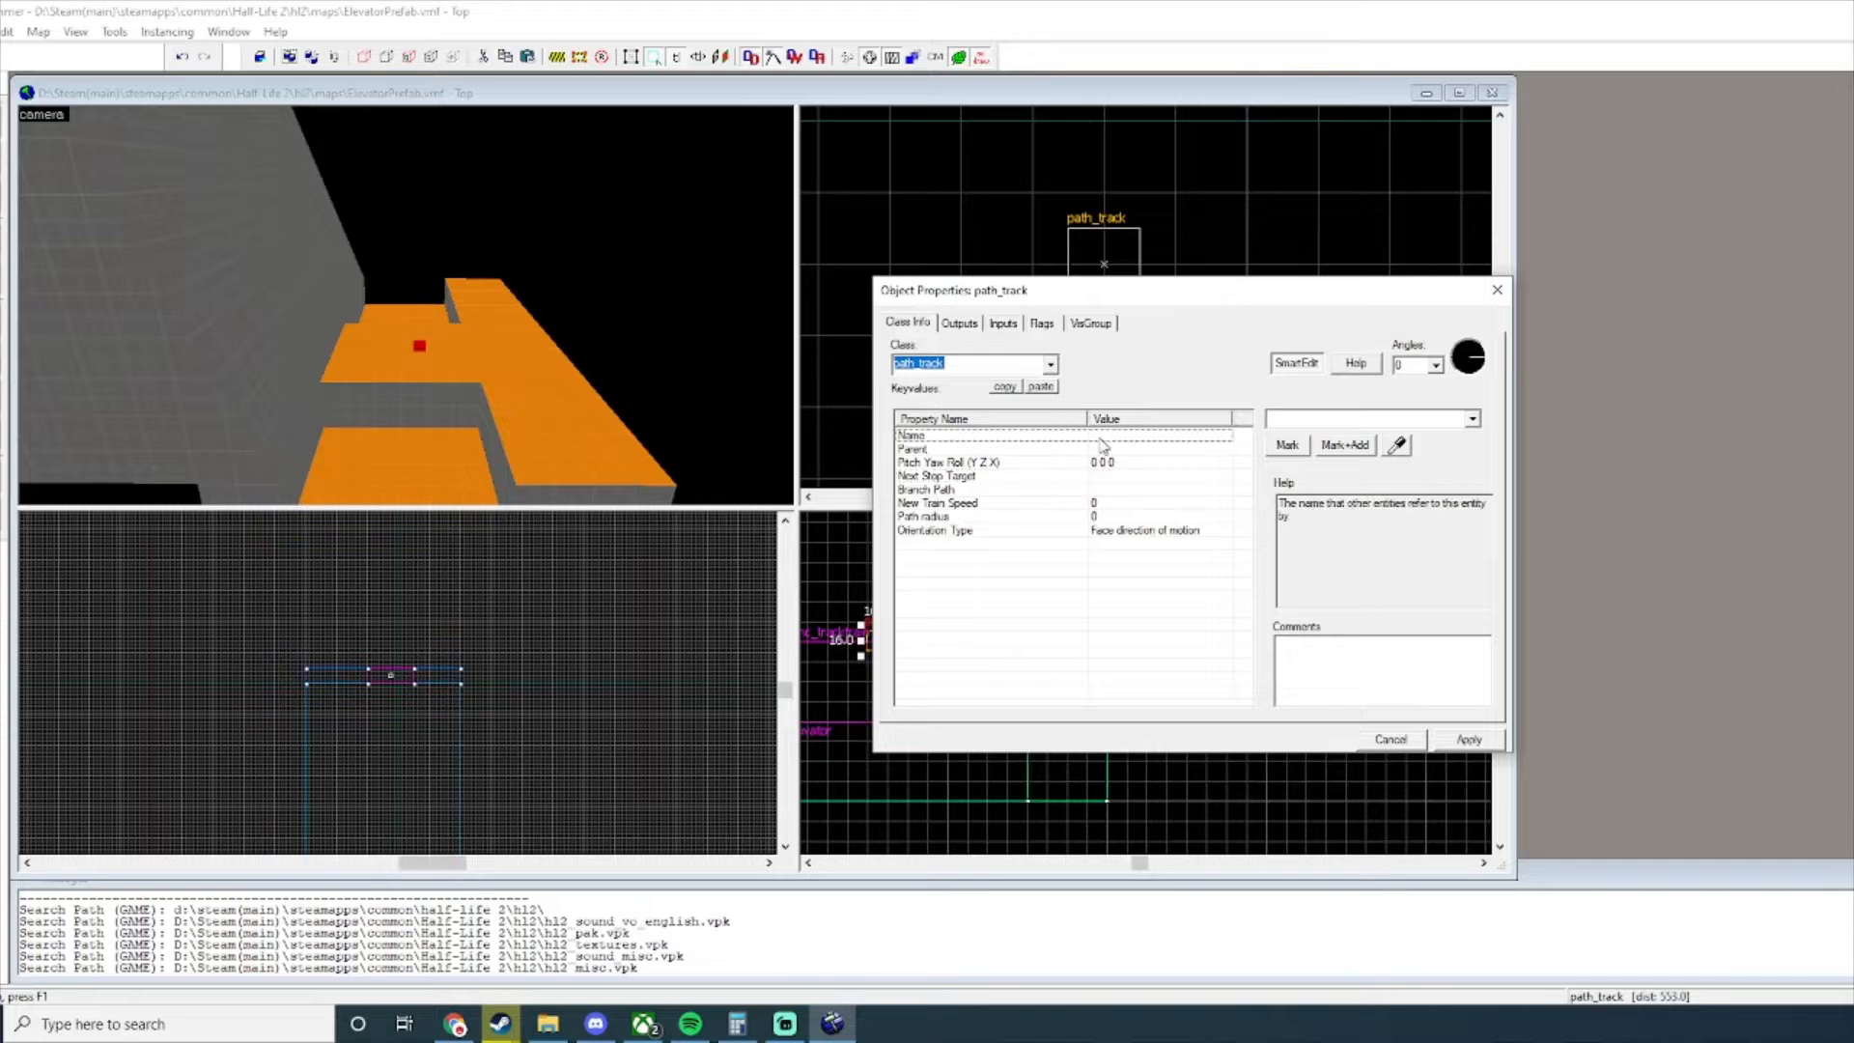
text(path2)
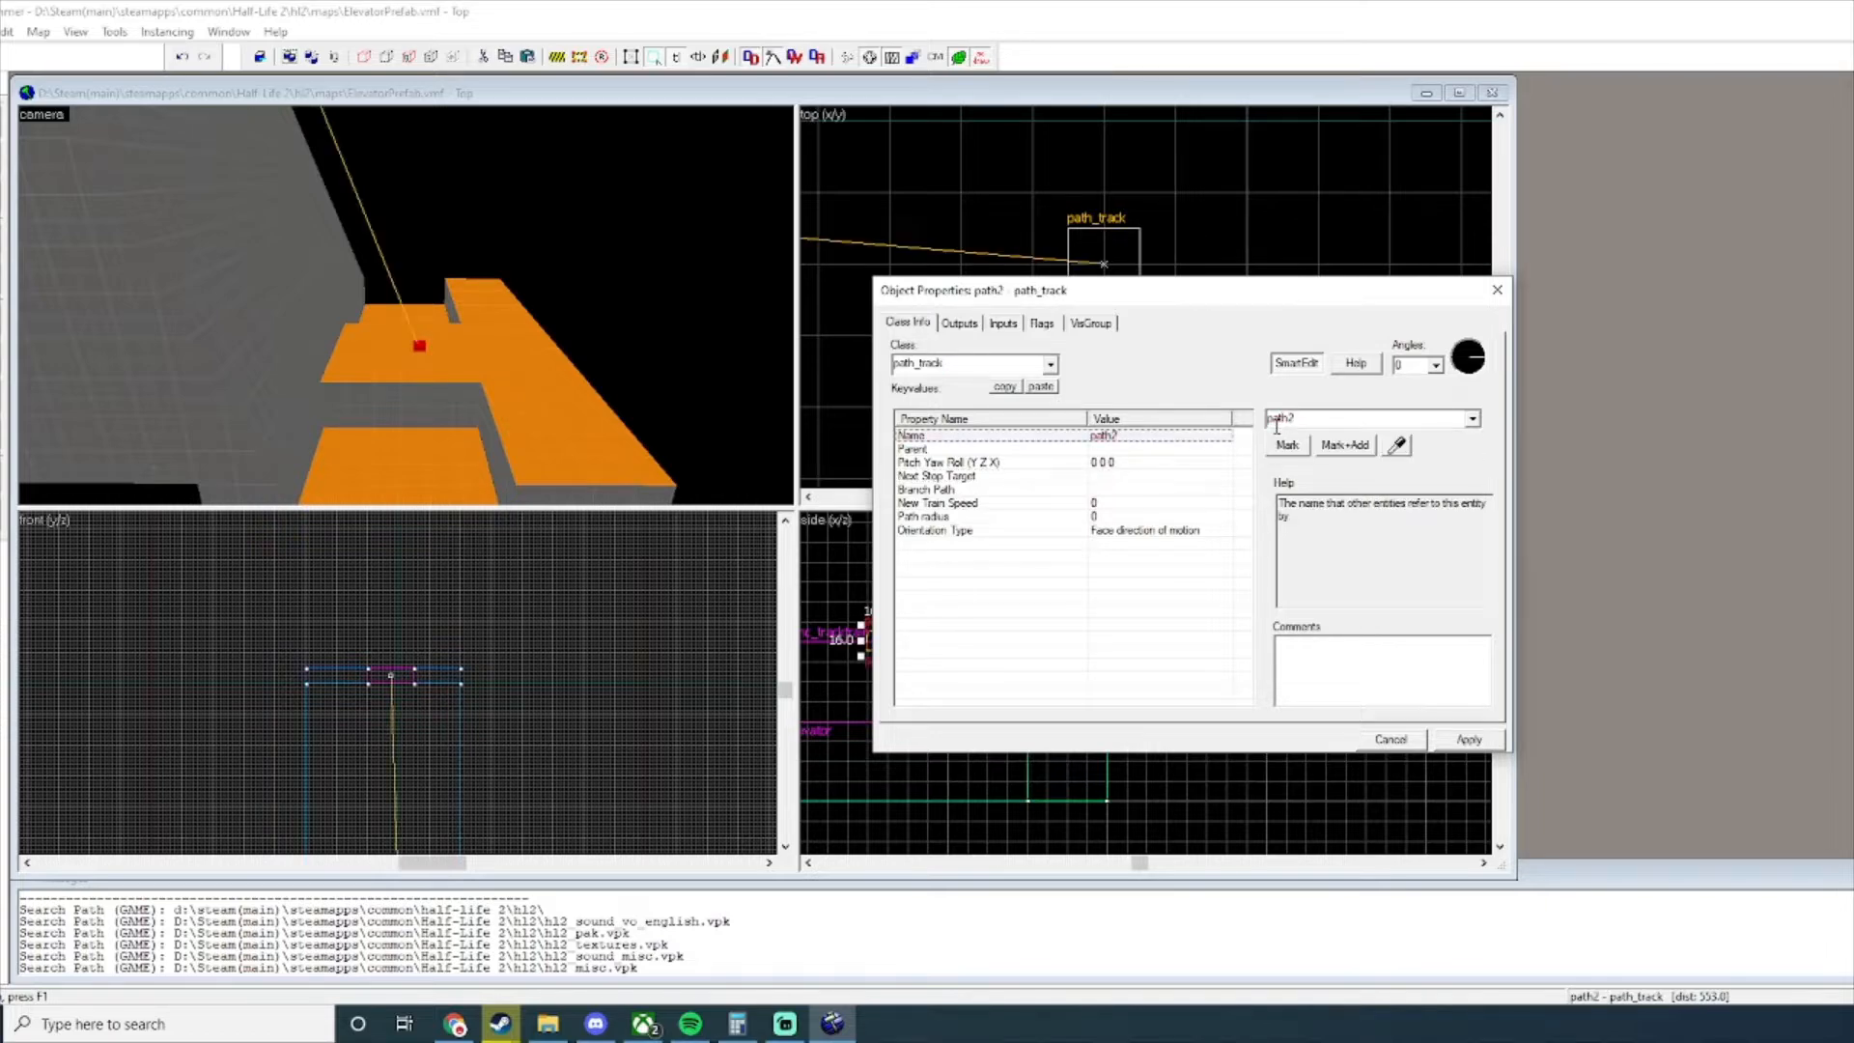
click(1497, 290)
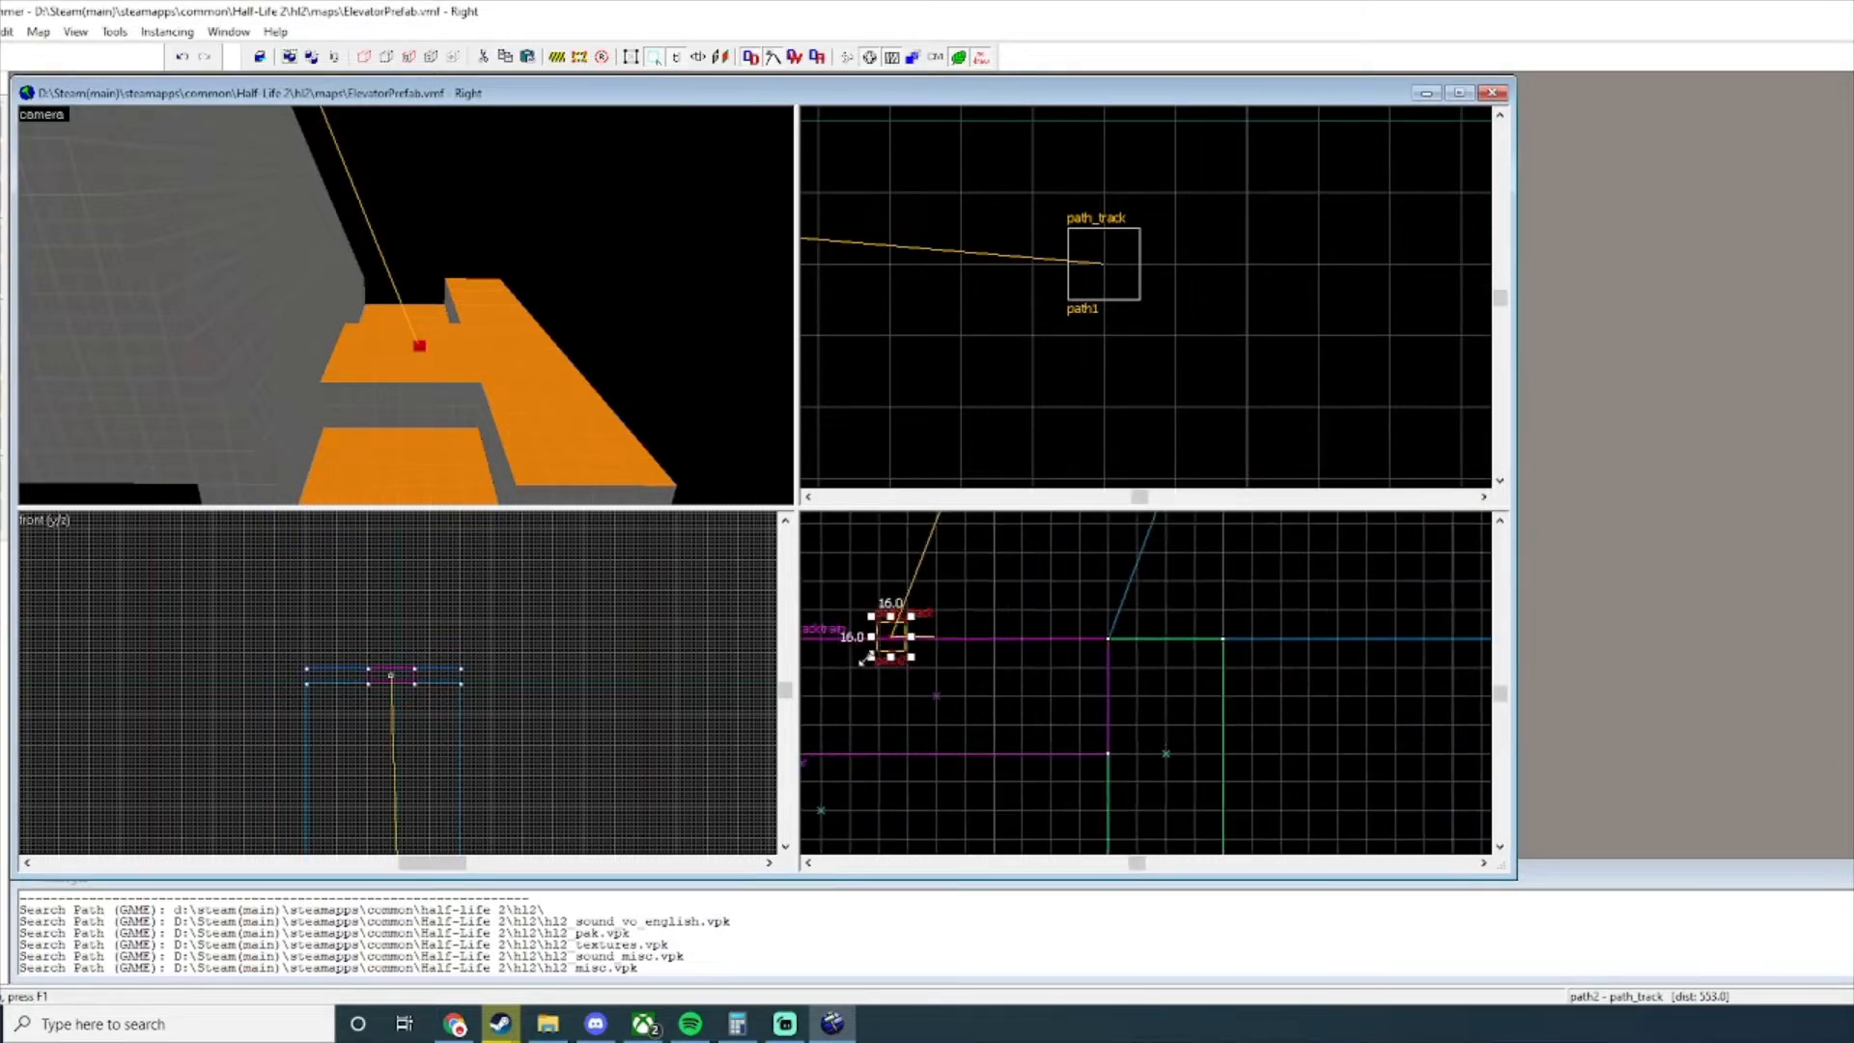
Move path2 from the lower elevator block's top surface into the block's exact centre.
drag(890, 630, 956, 715)
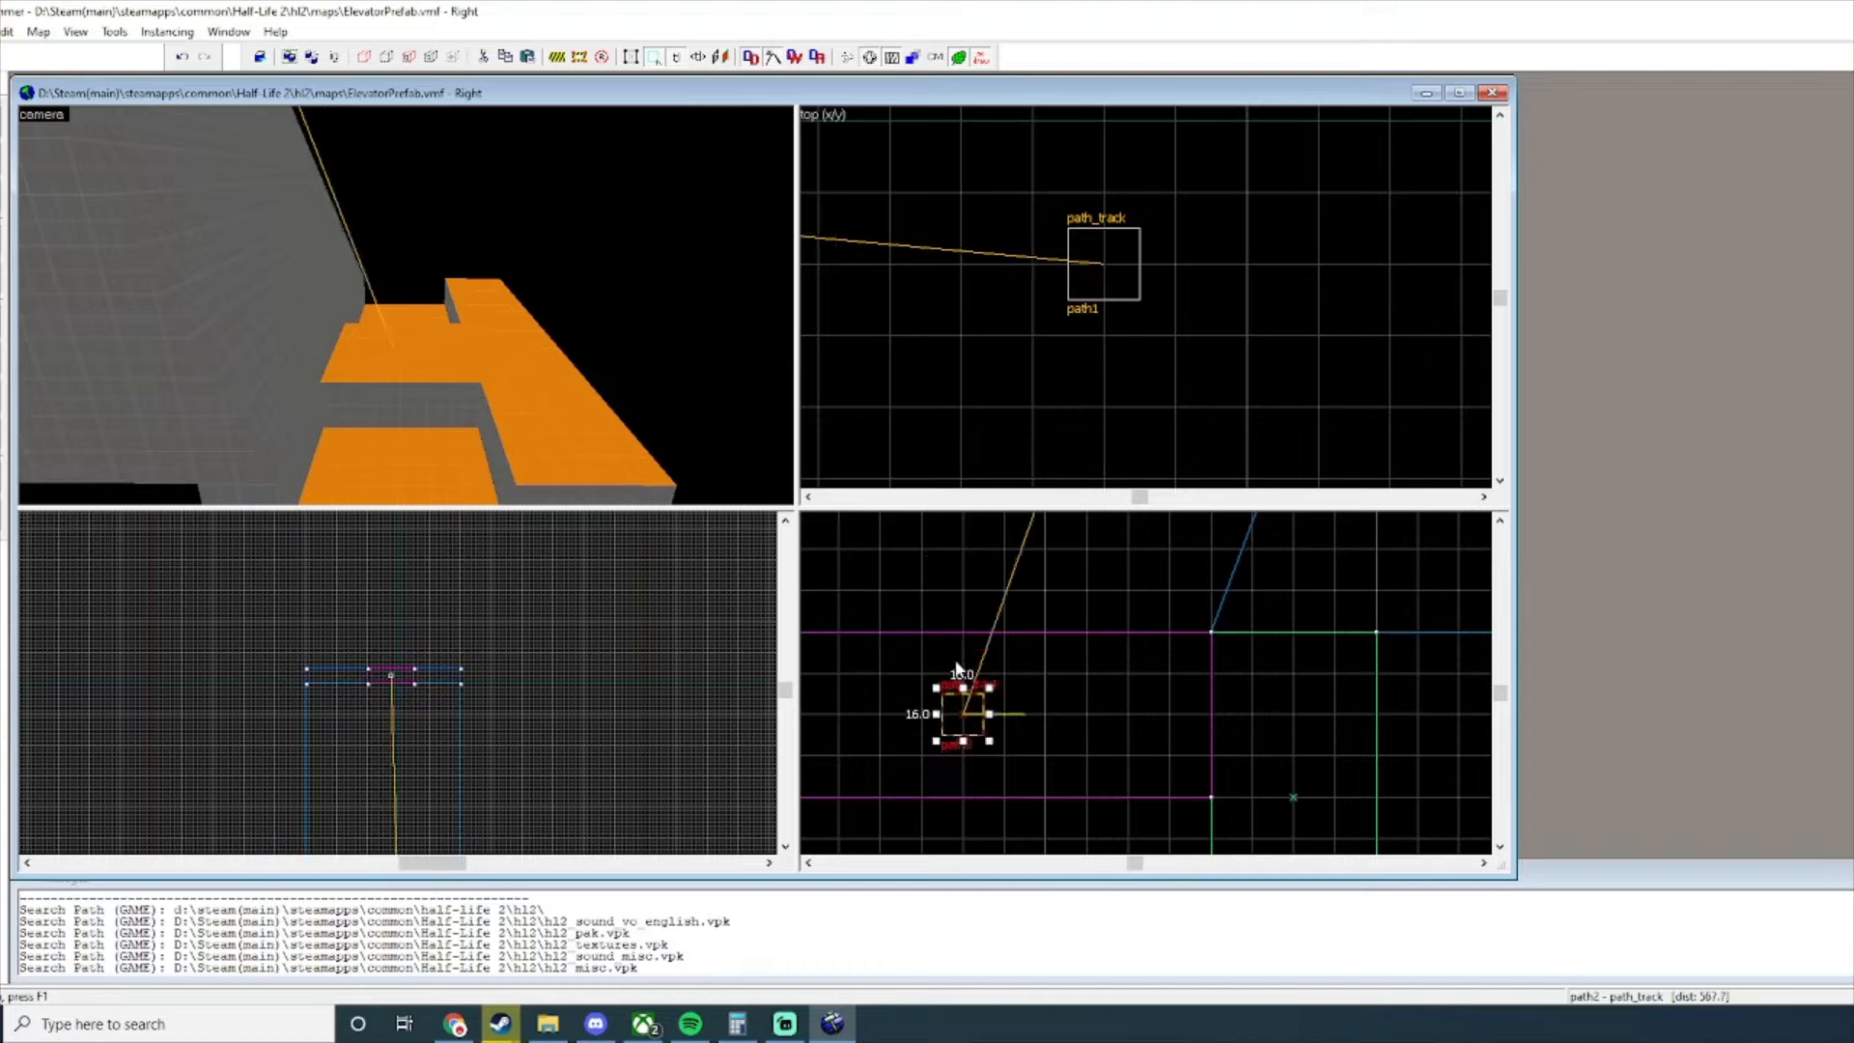
scroll(459, 614, down, 5)
scroll(454, 688, up, 5)
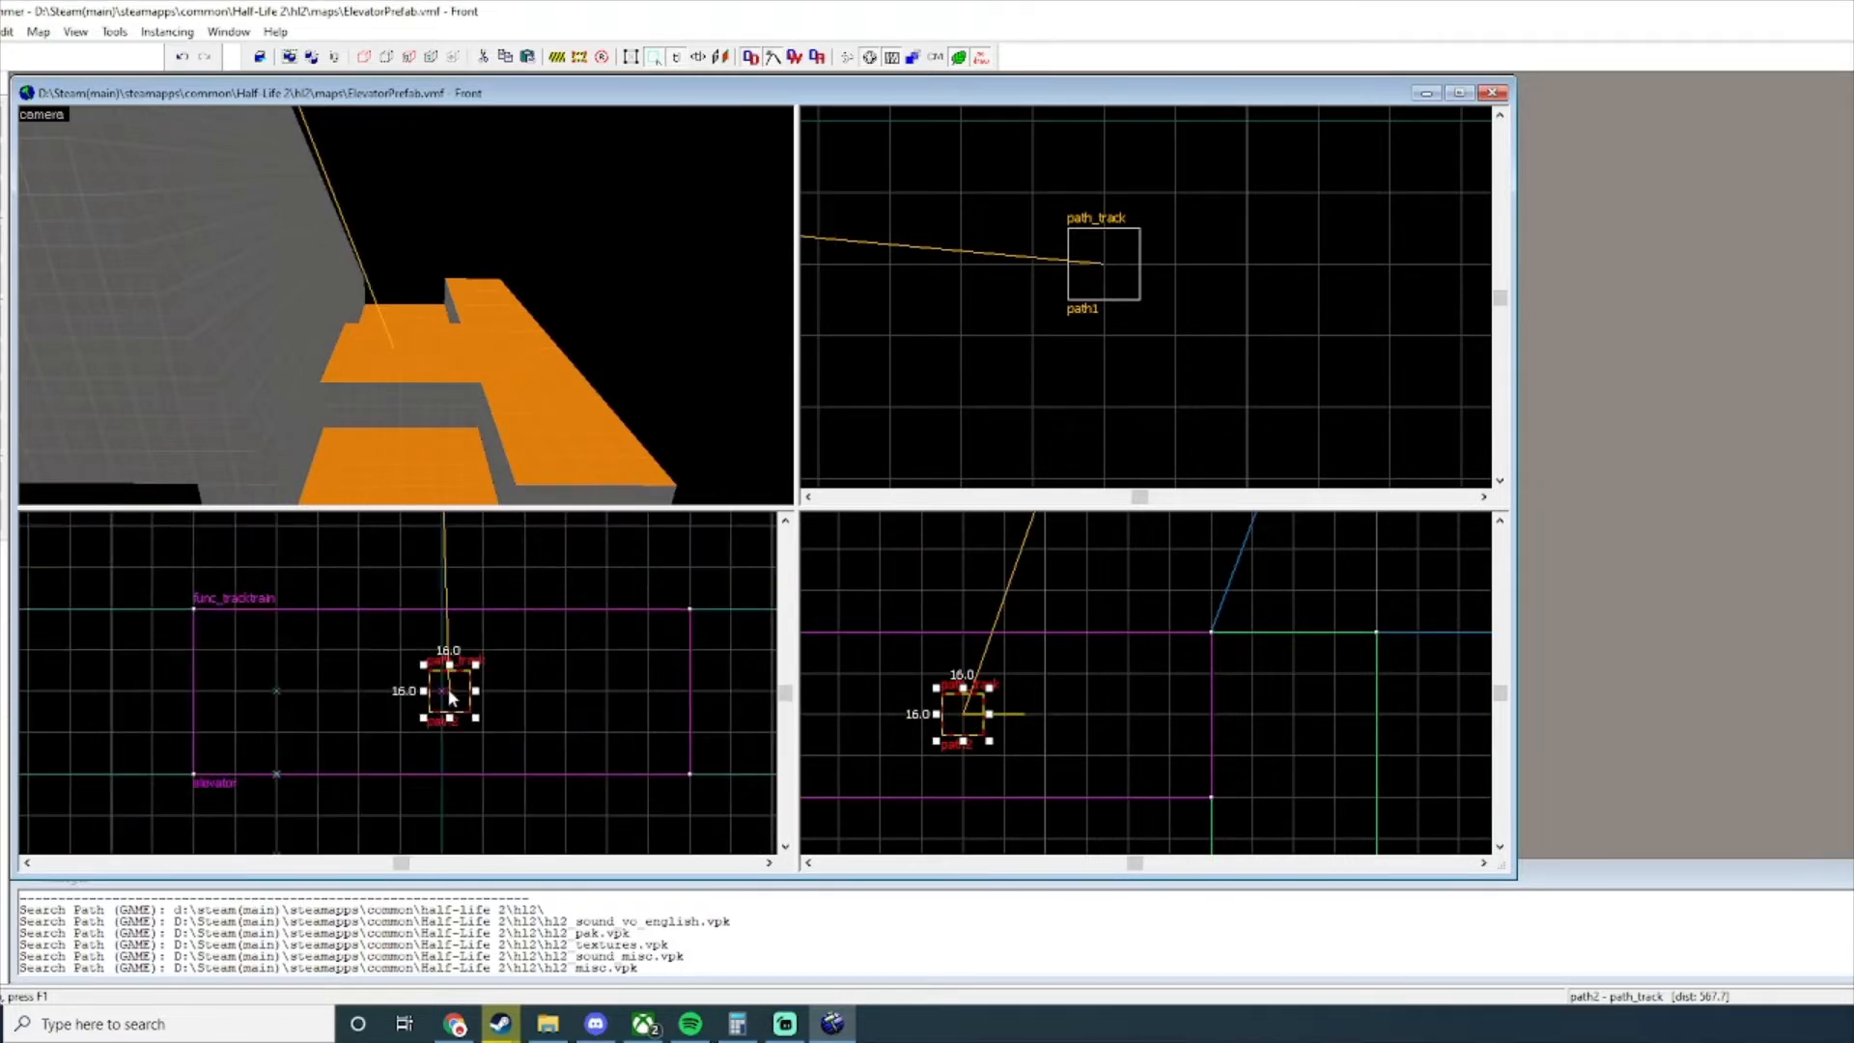
drag(449, 687, 289, 689)
scroll(1031, 355, down, 10)
scroll(942, 356, up, 7)
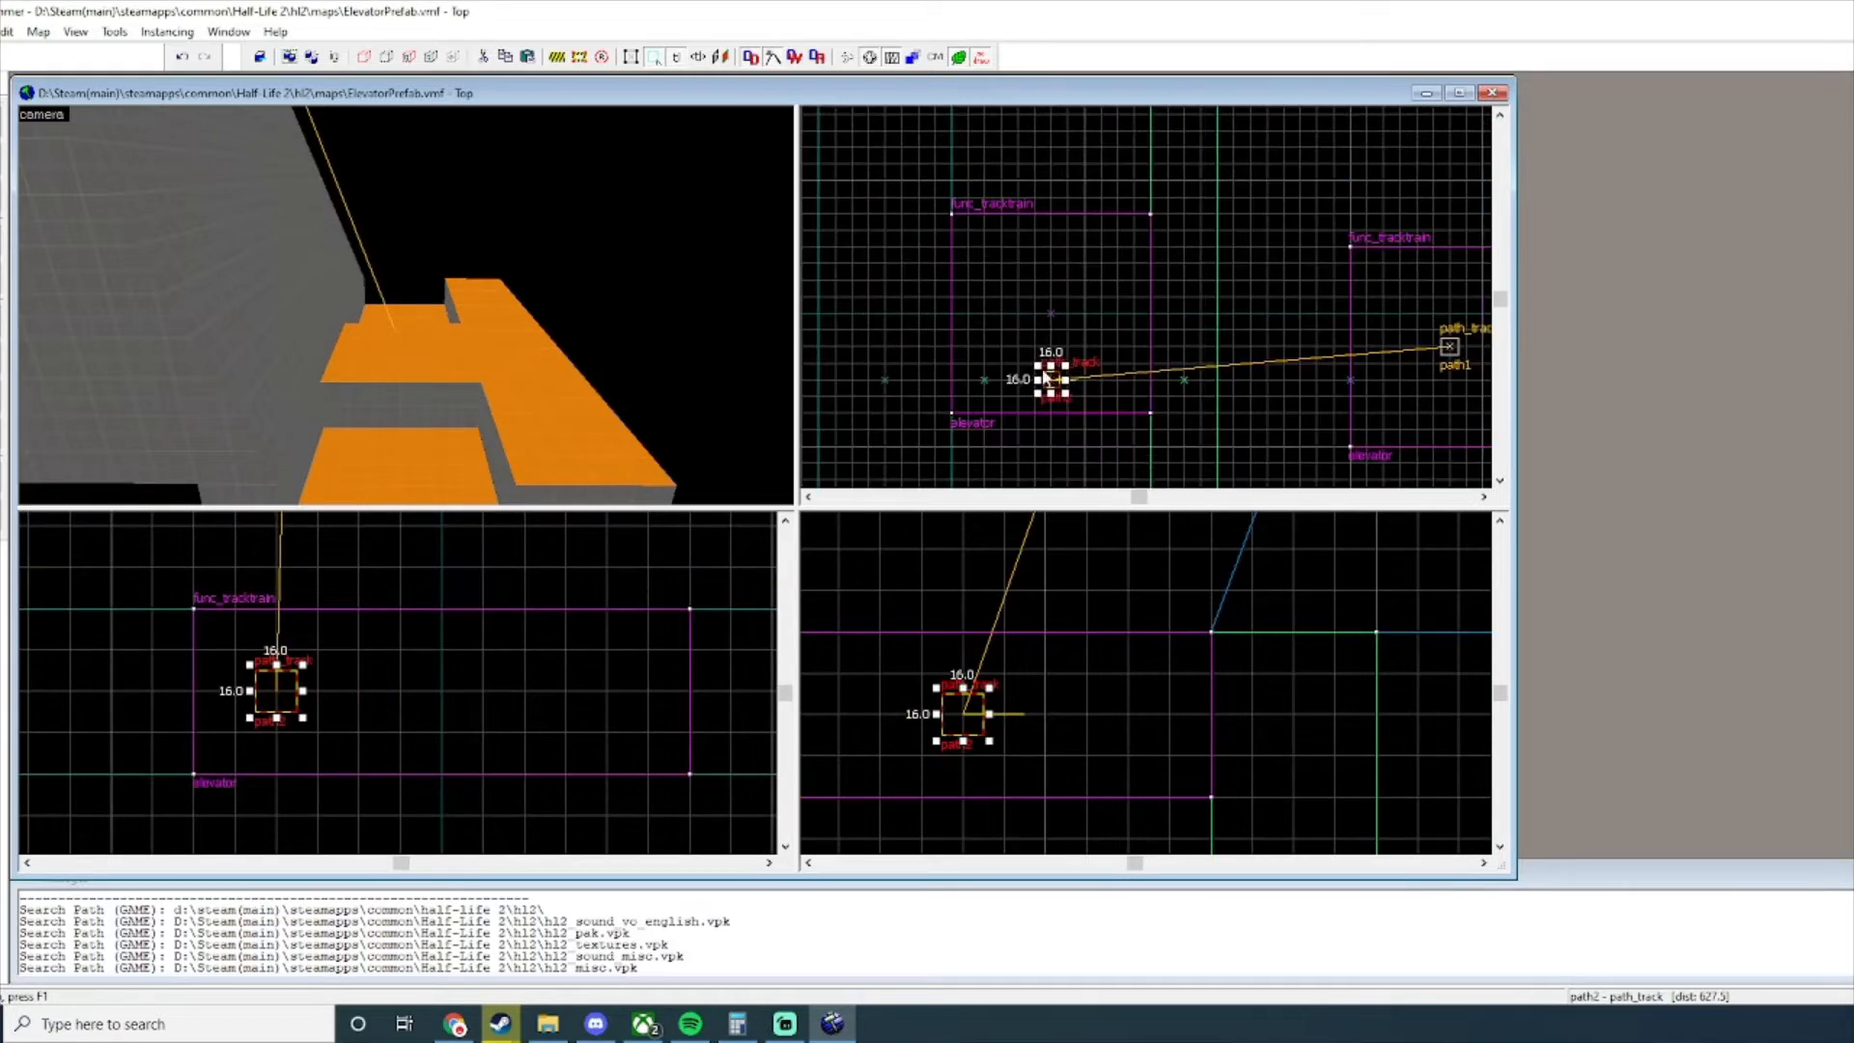
drag(1052, 385, 1042, 263)
scroll(1041, 360, down, 4)
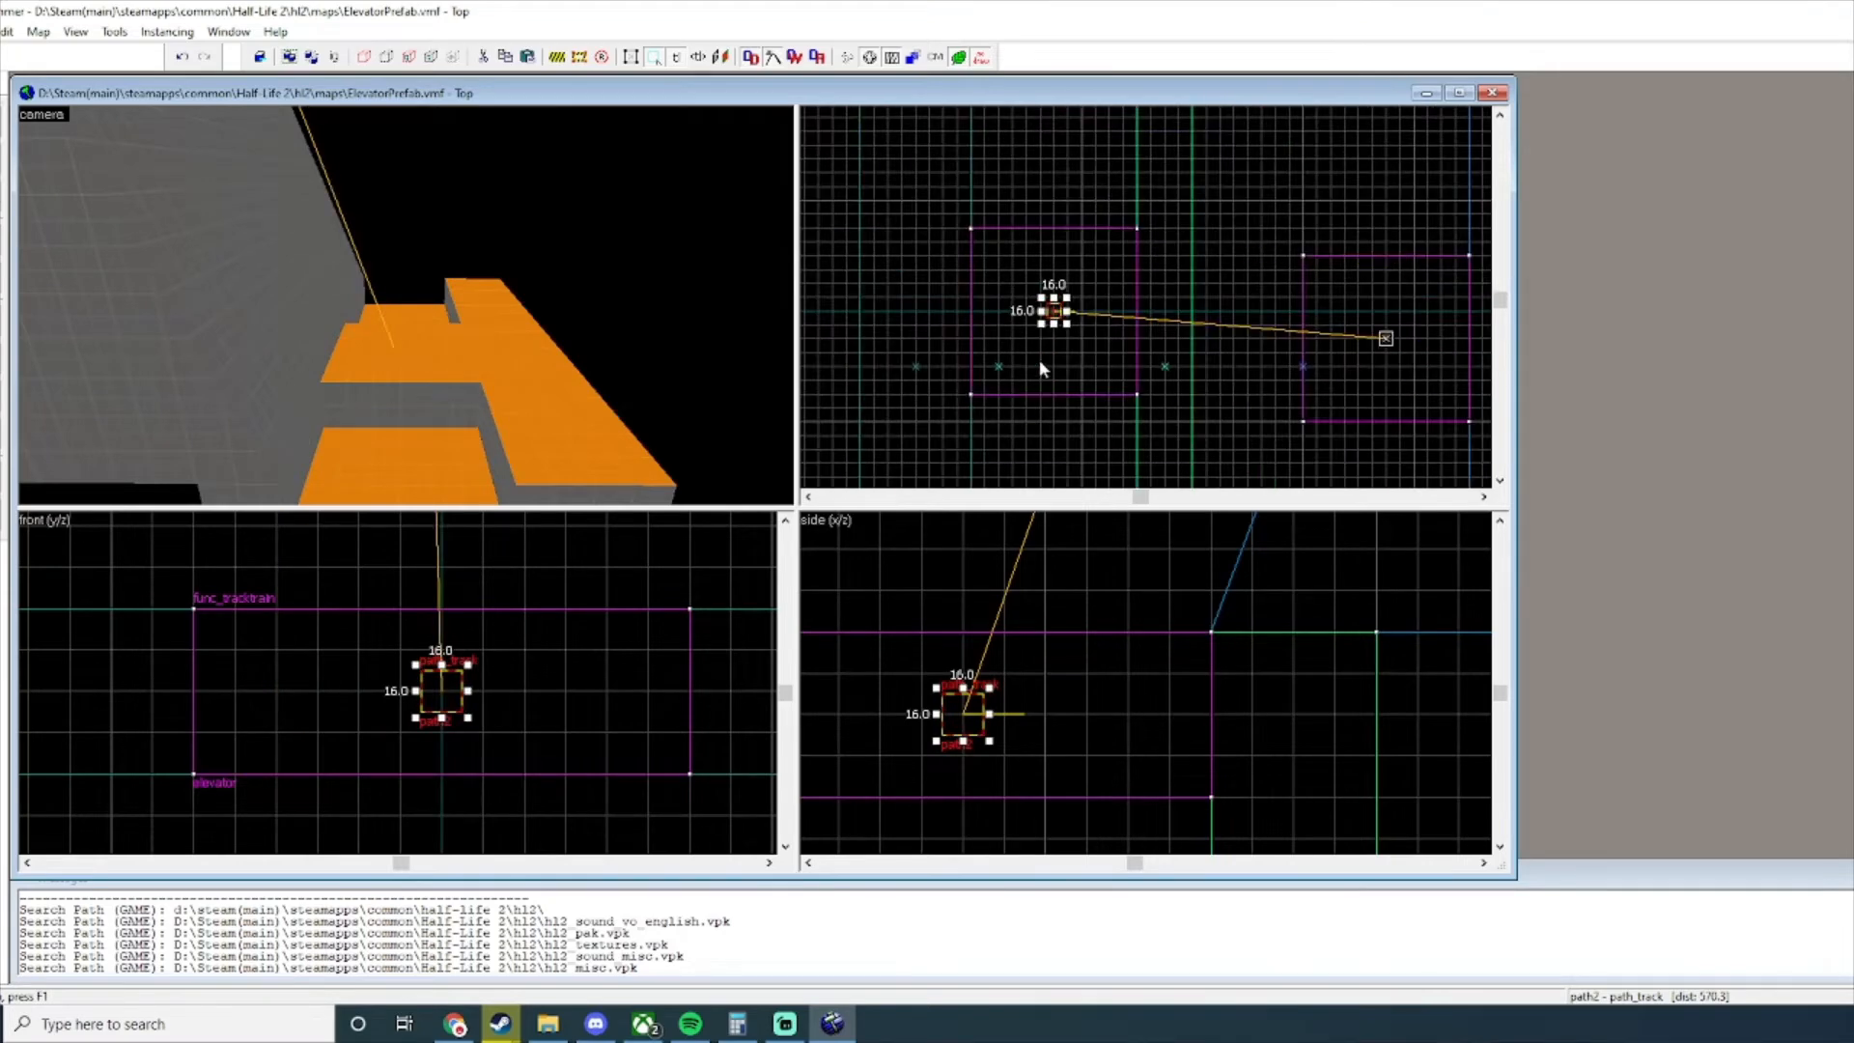
Move the lower elevator block sideways about 32 units so it lines up with the upper elevator block.
key(z)
key(s)
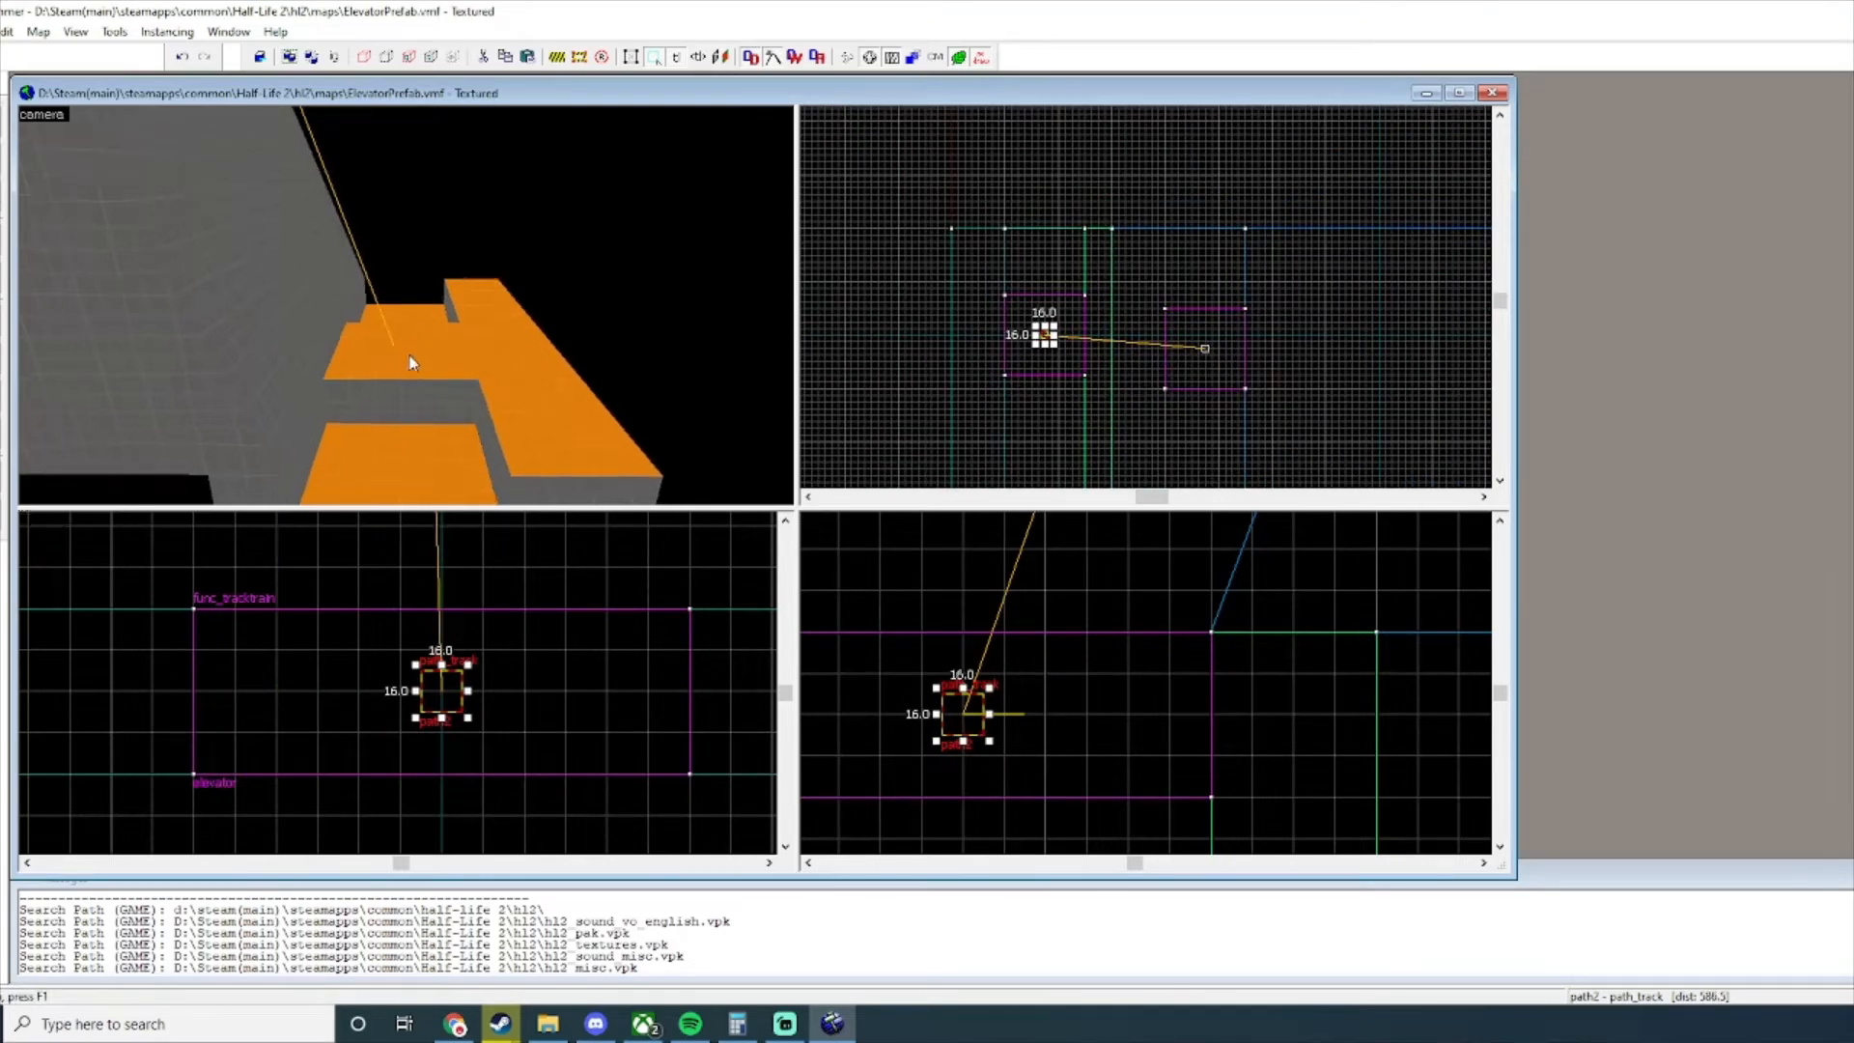
click(412, 362)
scroll(1028, 346, up, 1)
drag(1028, 345, 1027, 365)
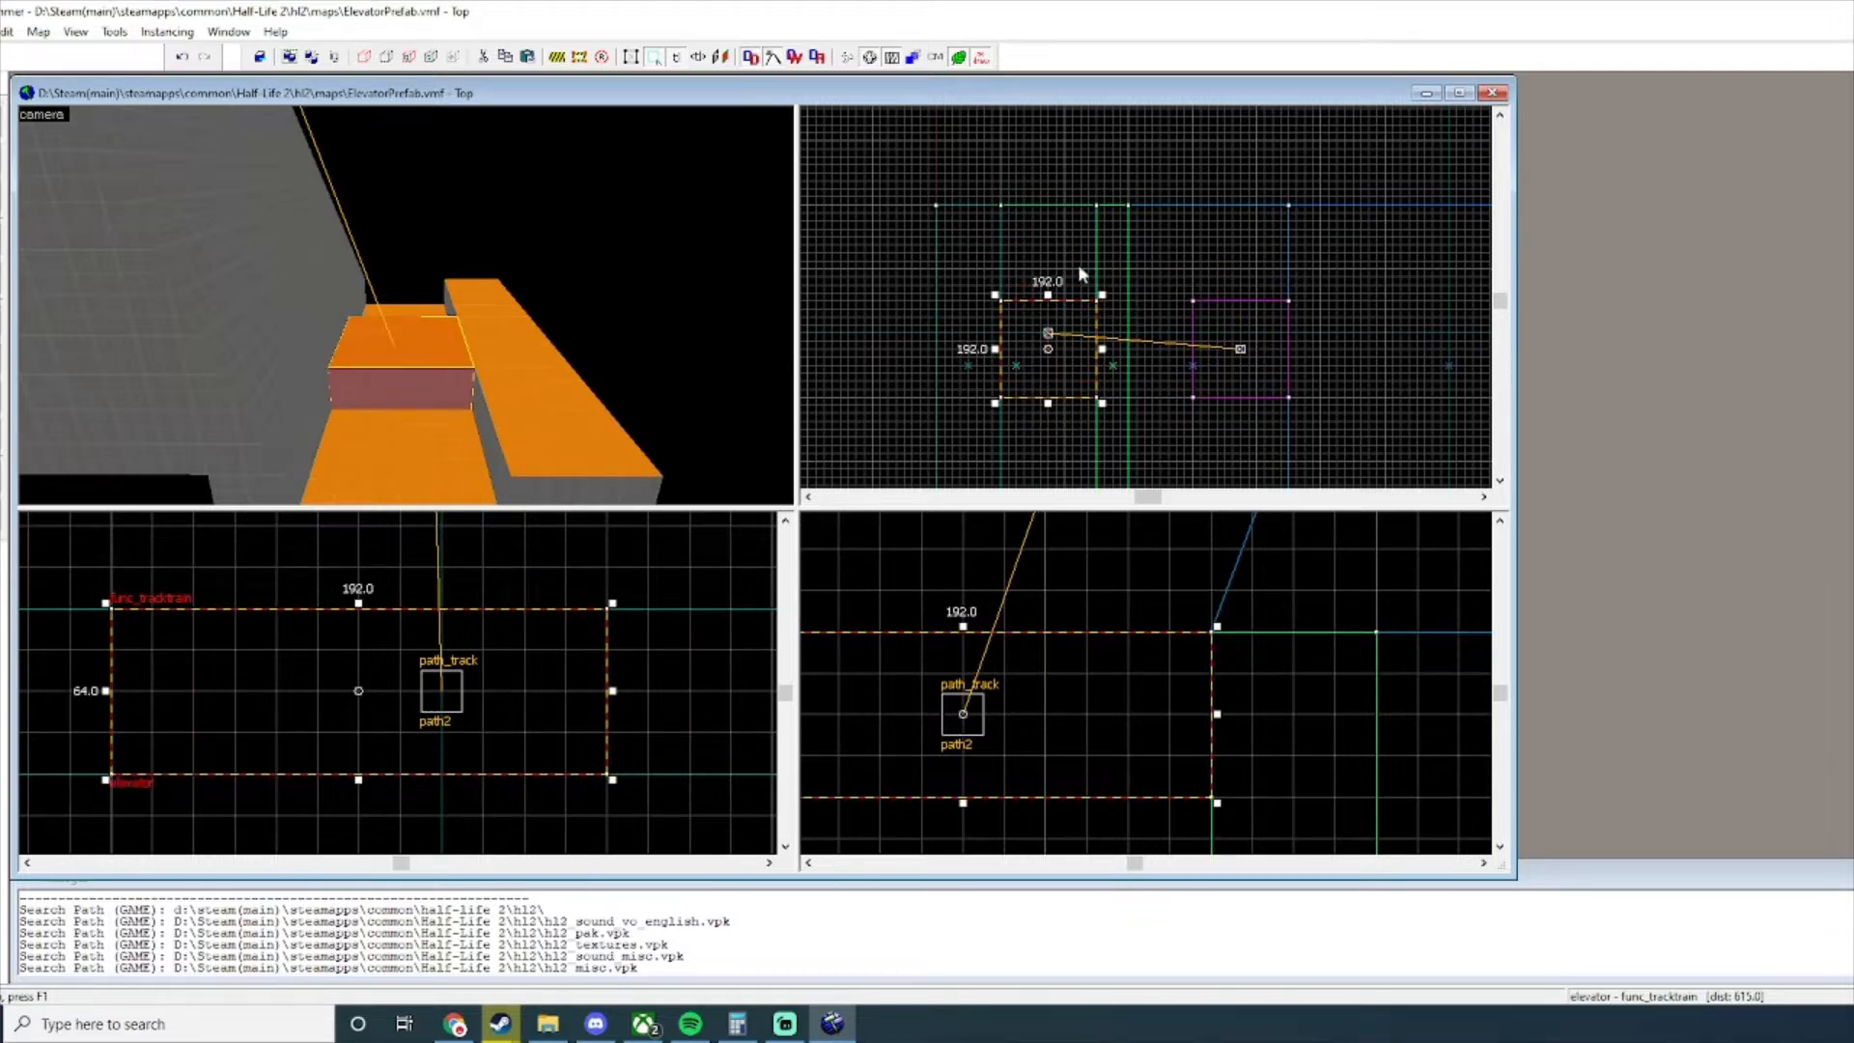
Move path2 sideways onto the lower elevator block's centre, in line with path1, and check the path line along the slope.
key(w)
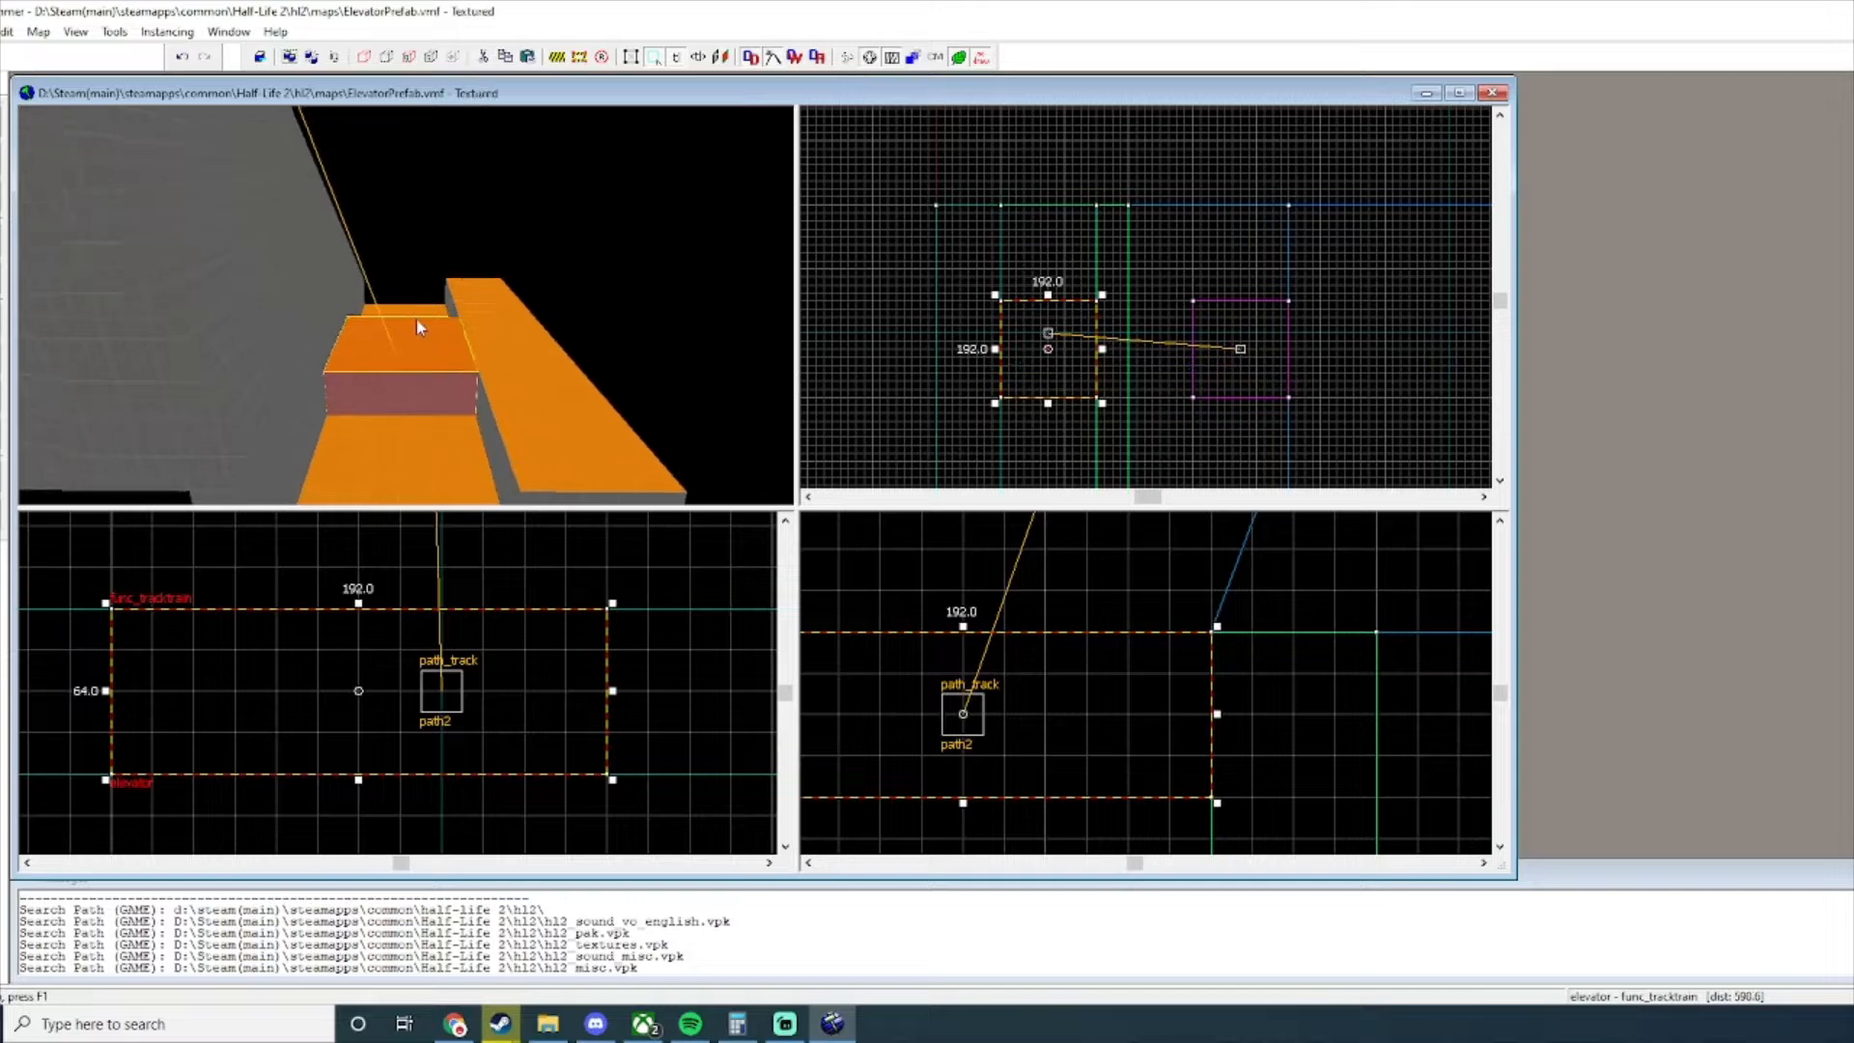
key(s)
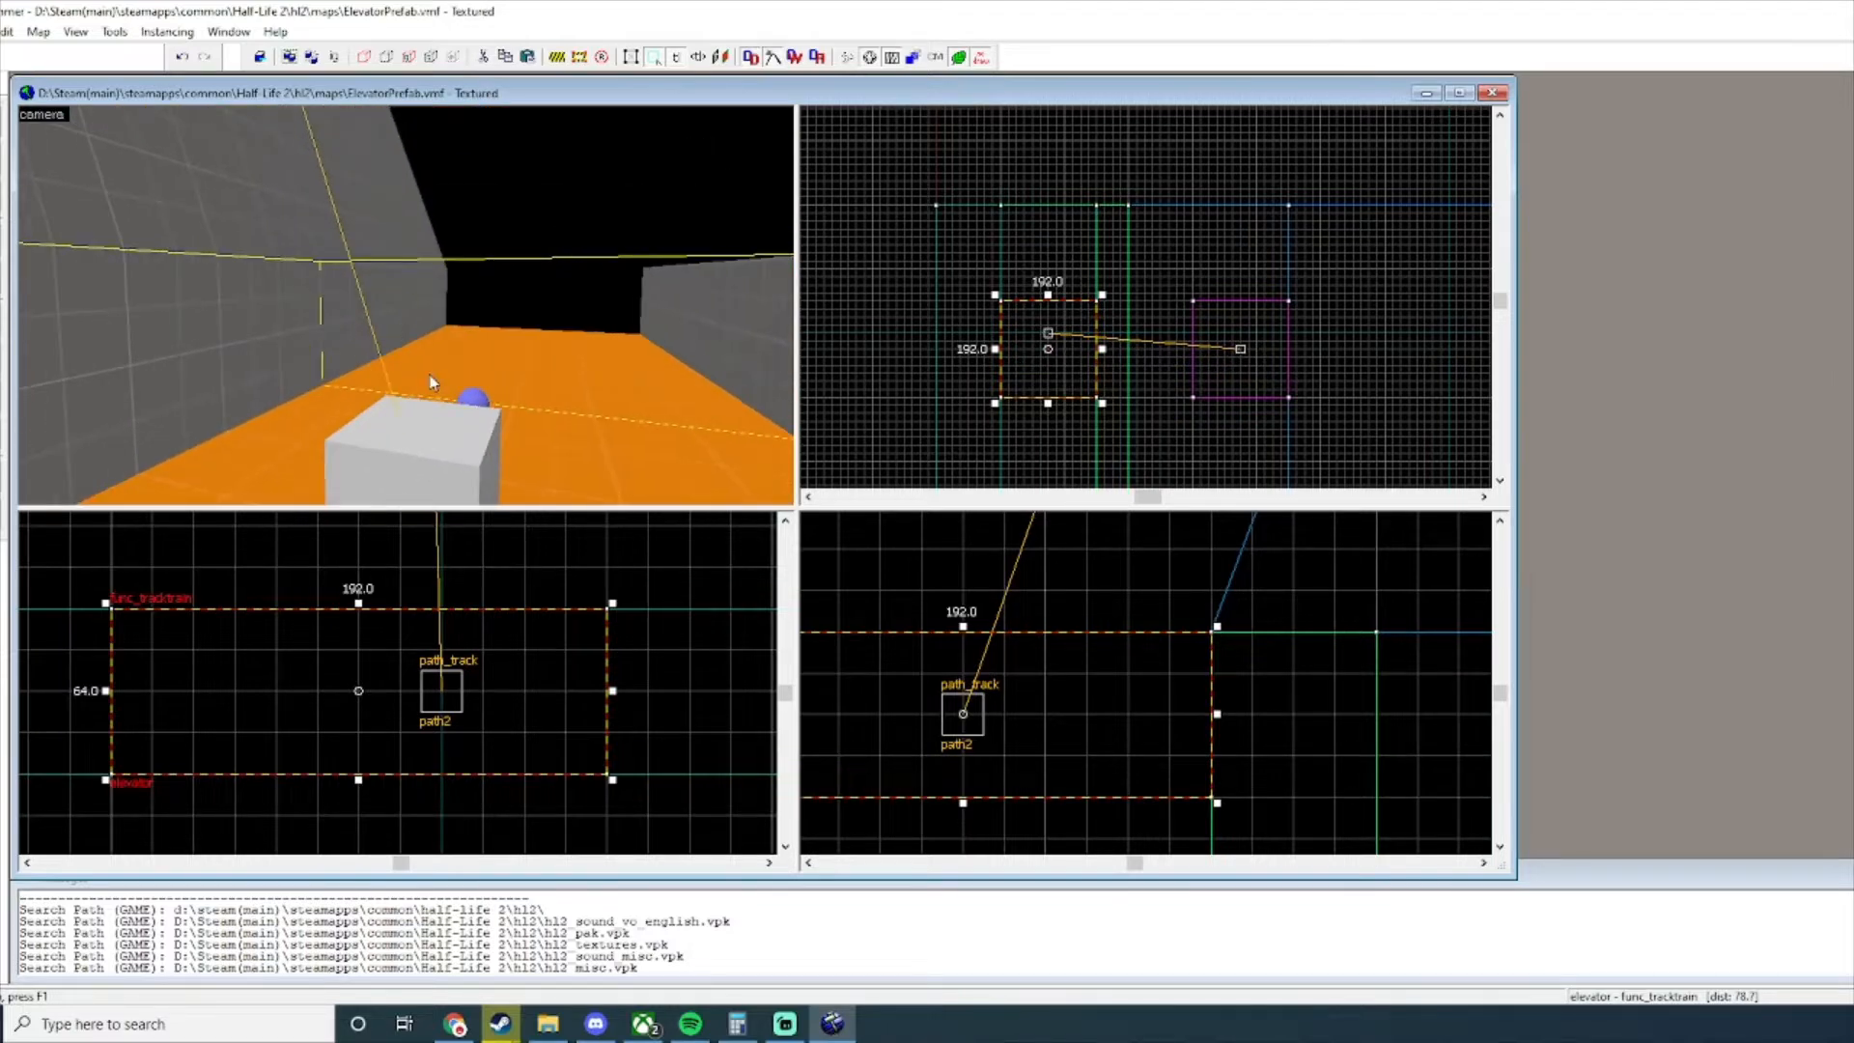
click(431, 413)
scroll(1064, 365, up, 3)
drag(1031, 311, 1032, 338)
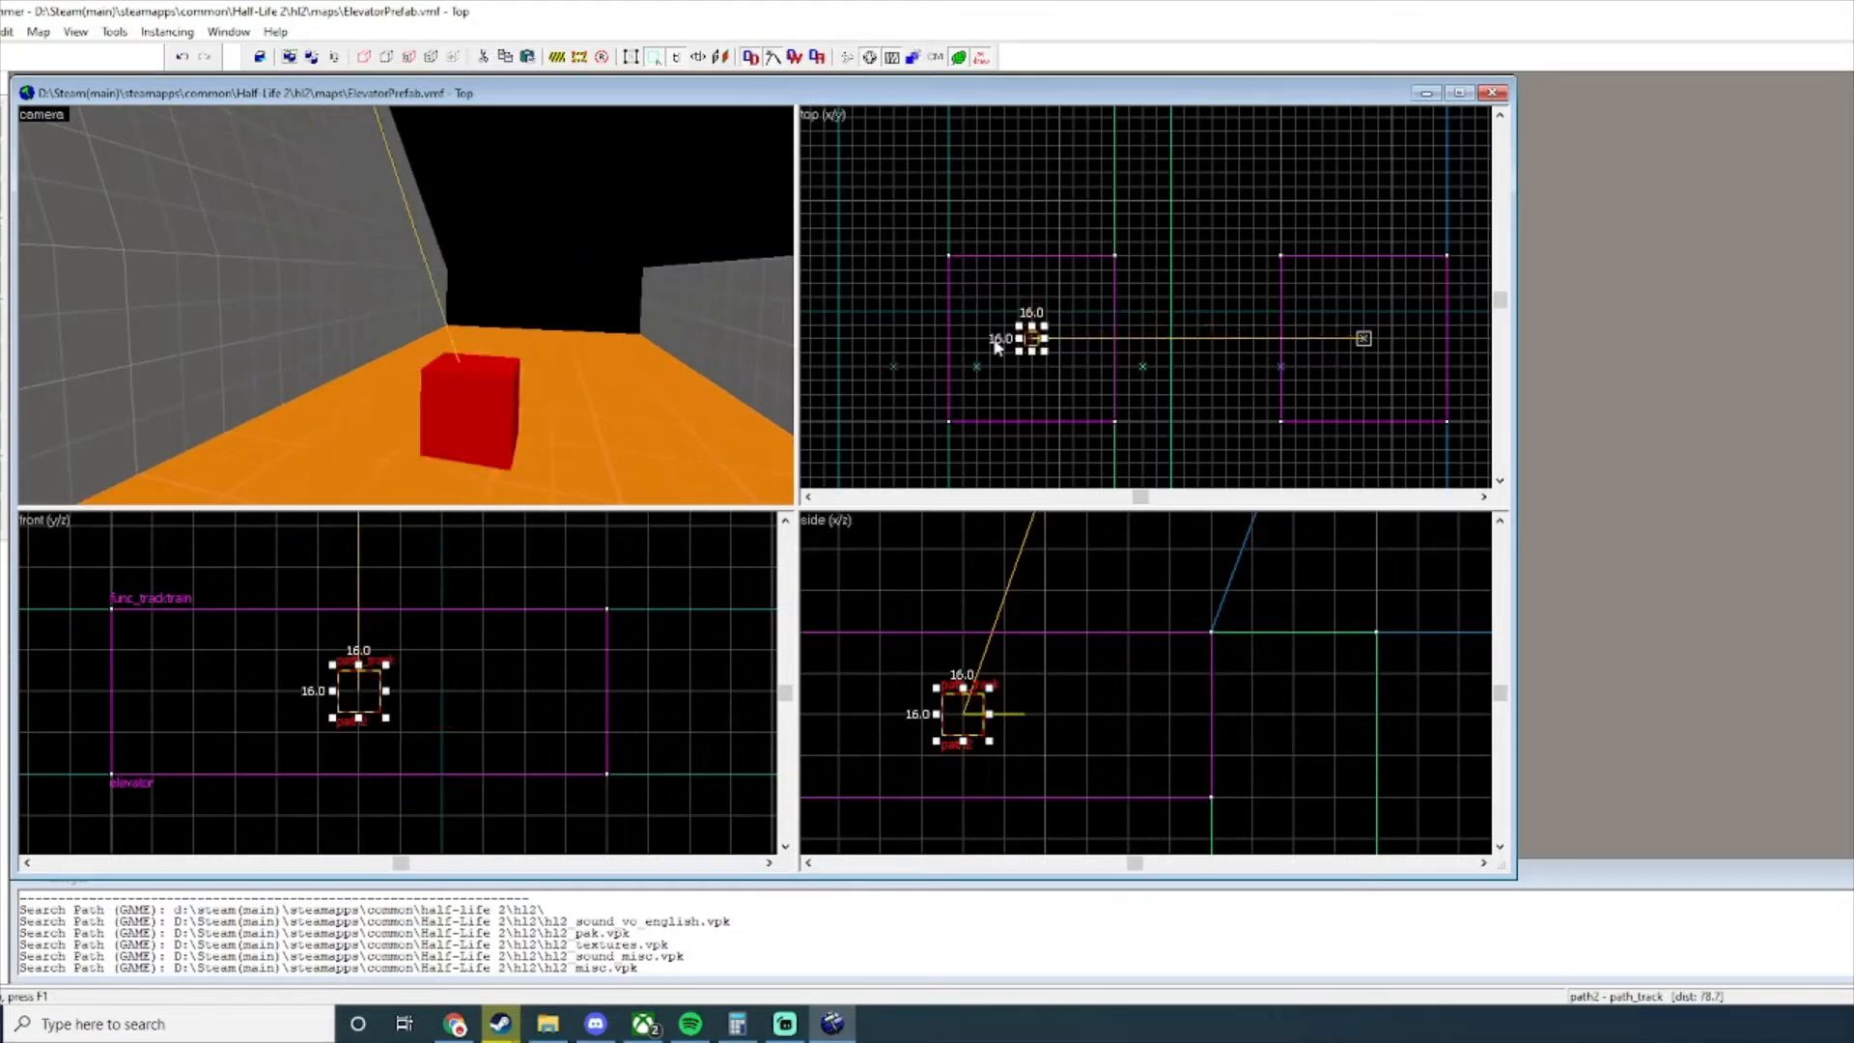
key(s)
key(z)
key(w)
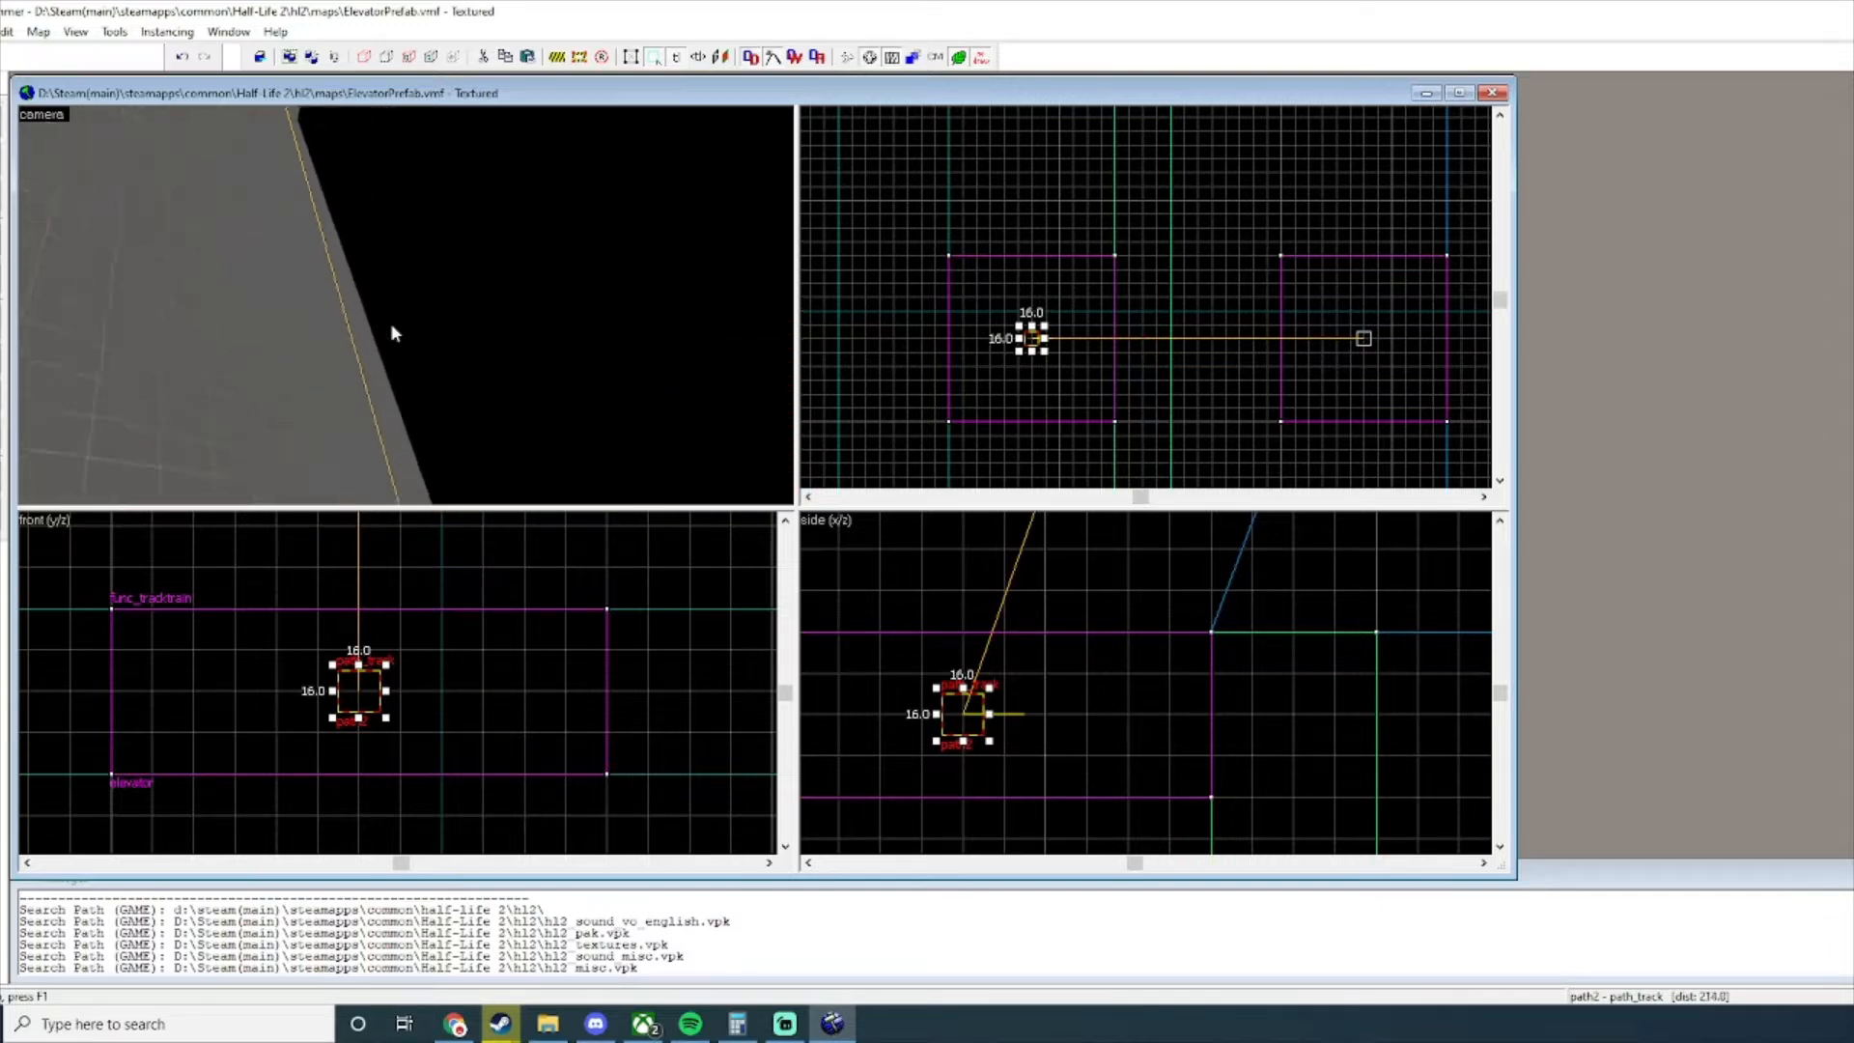
key(z)
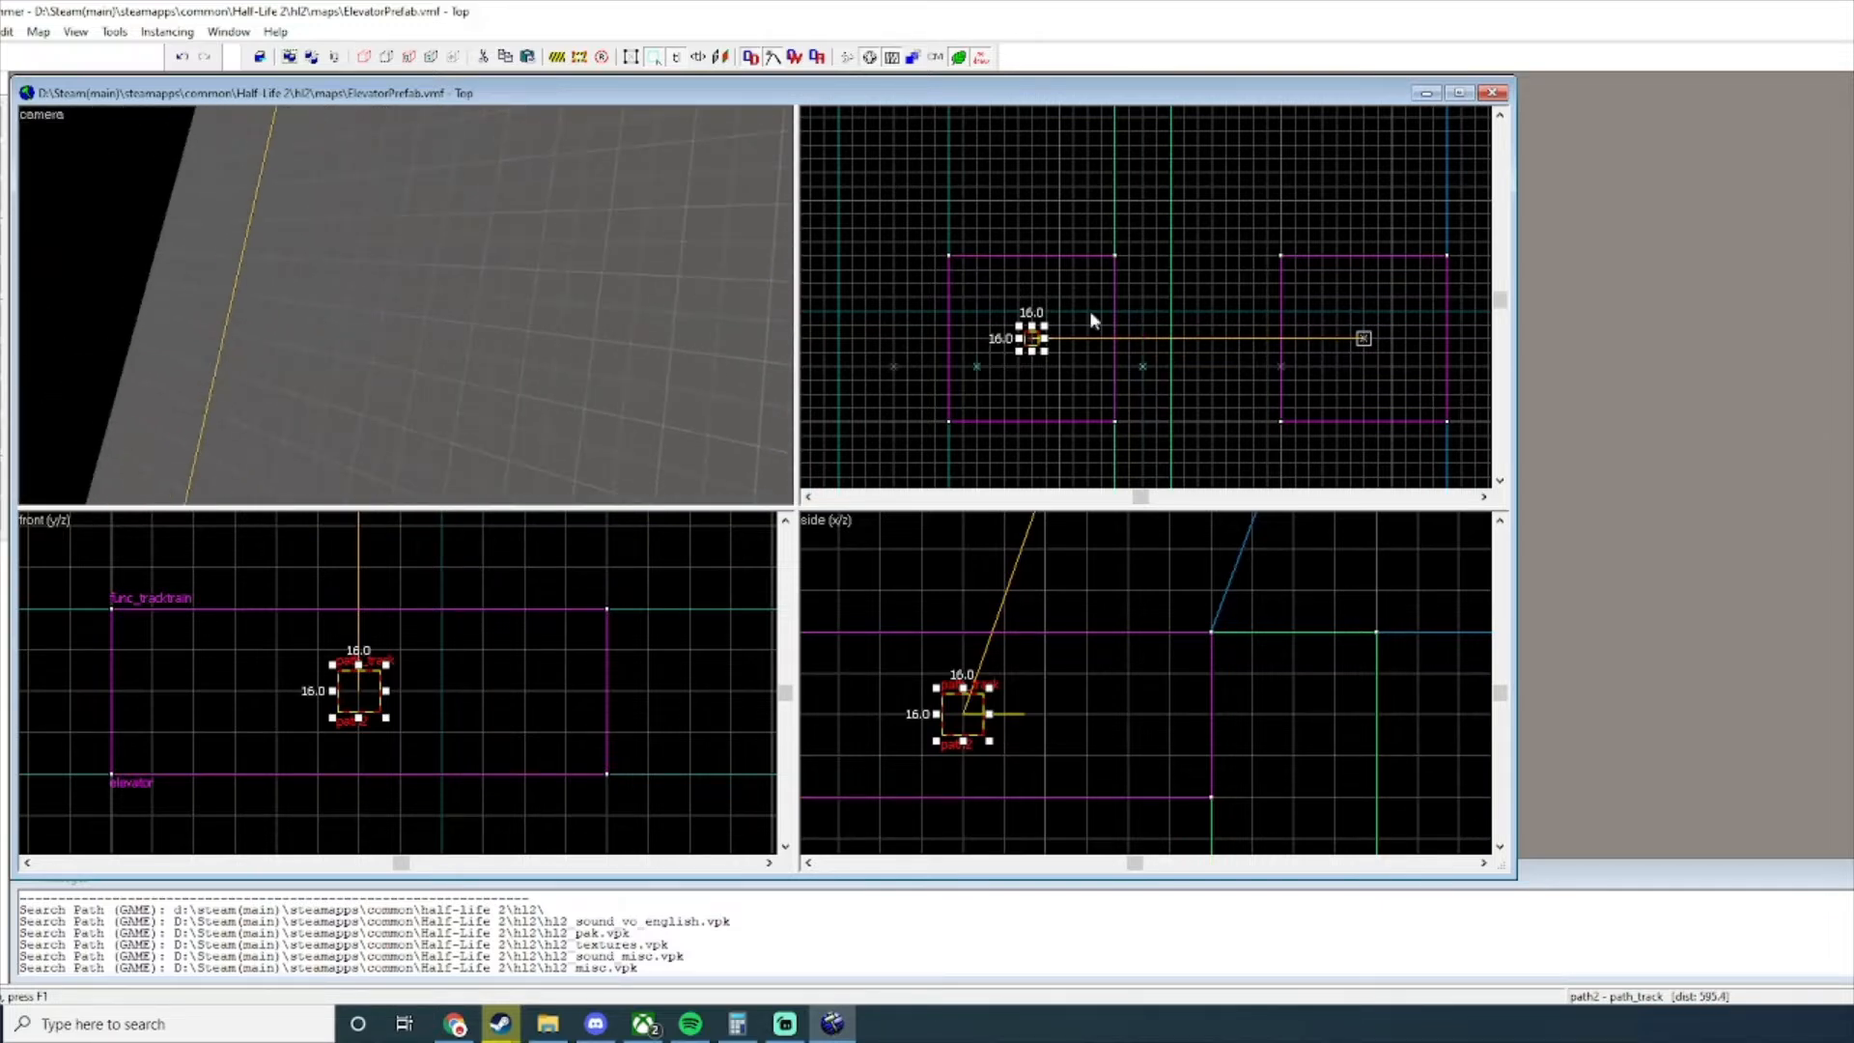
scroll(1069, 705, down, 11)
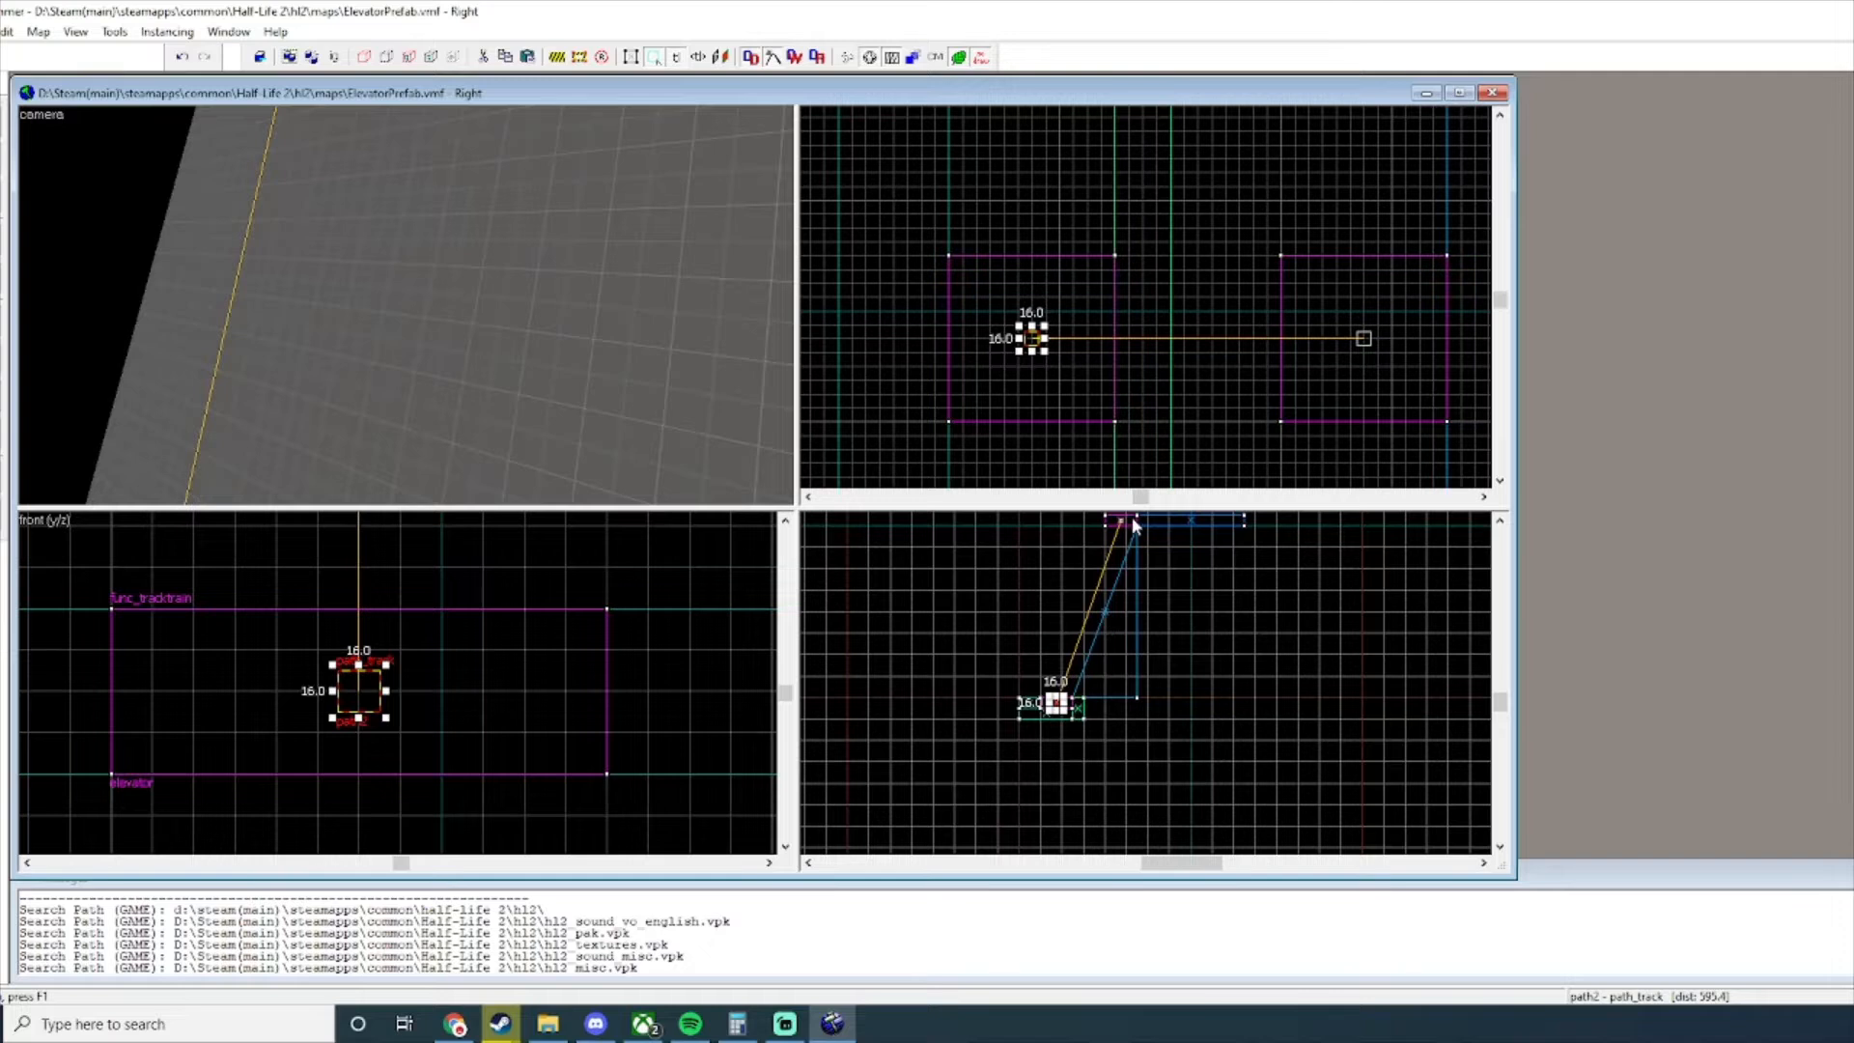
Examine the path line, the slope and both elevator blocks from several angles in the 3D view.
key(z)
key(w)
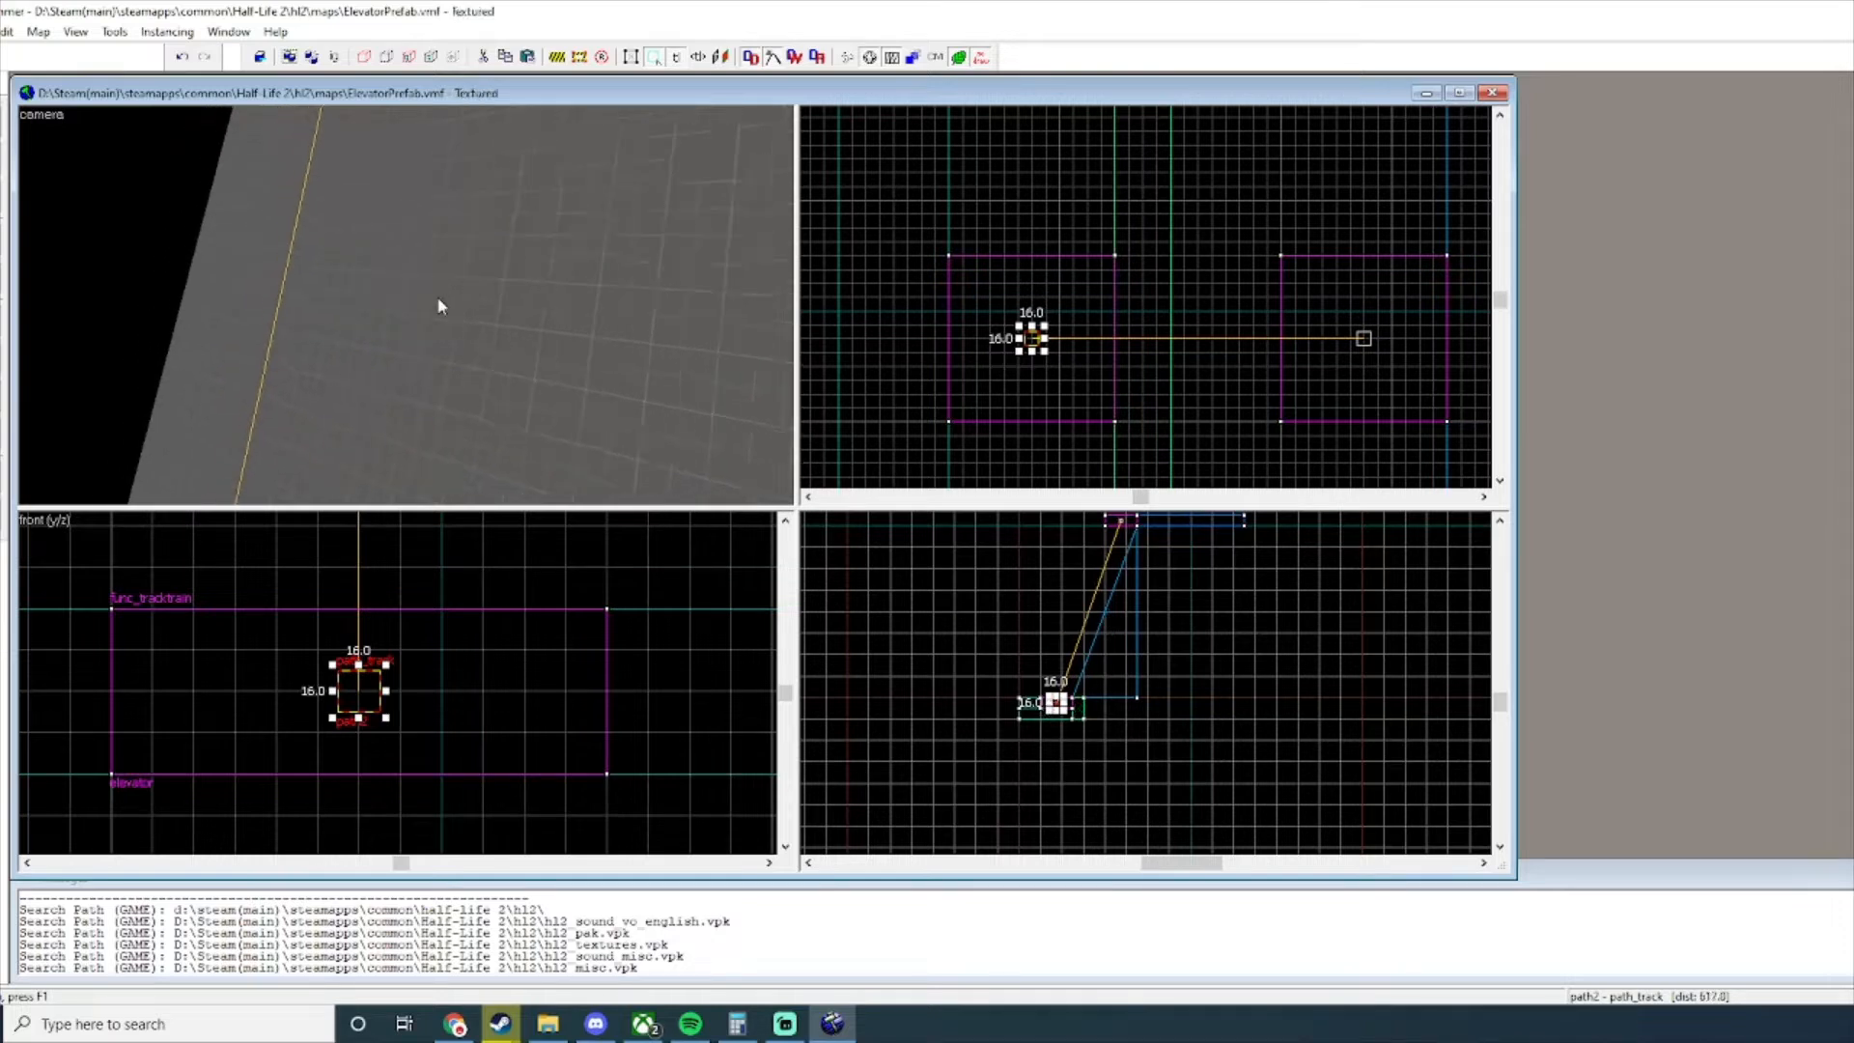
key(w)
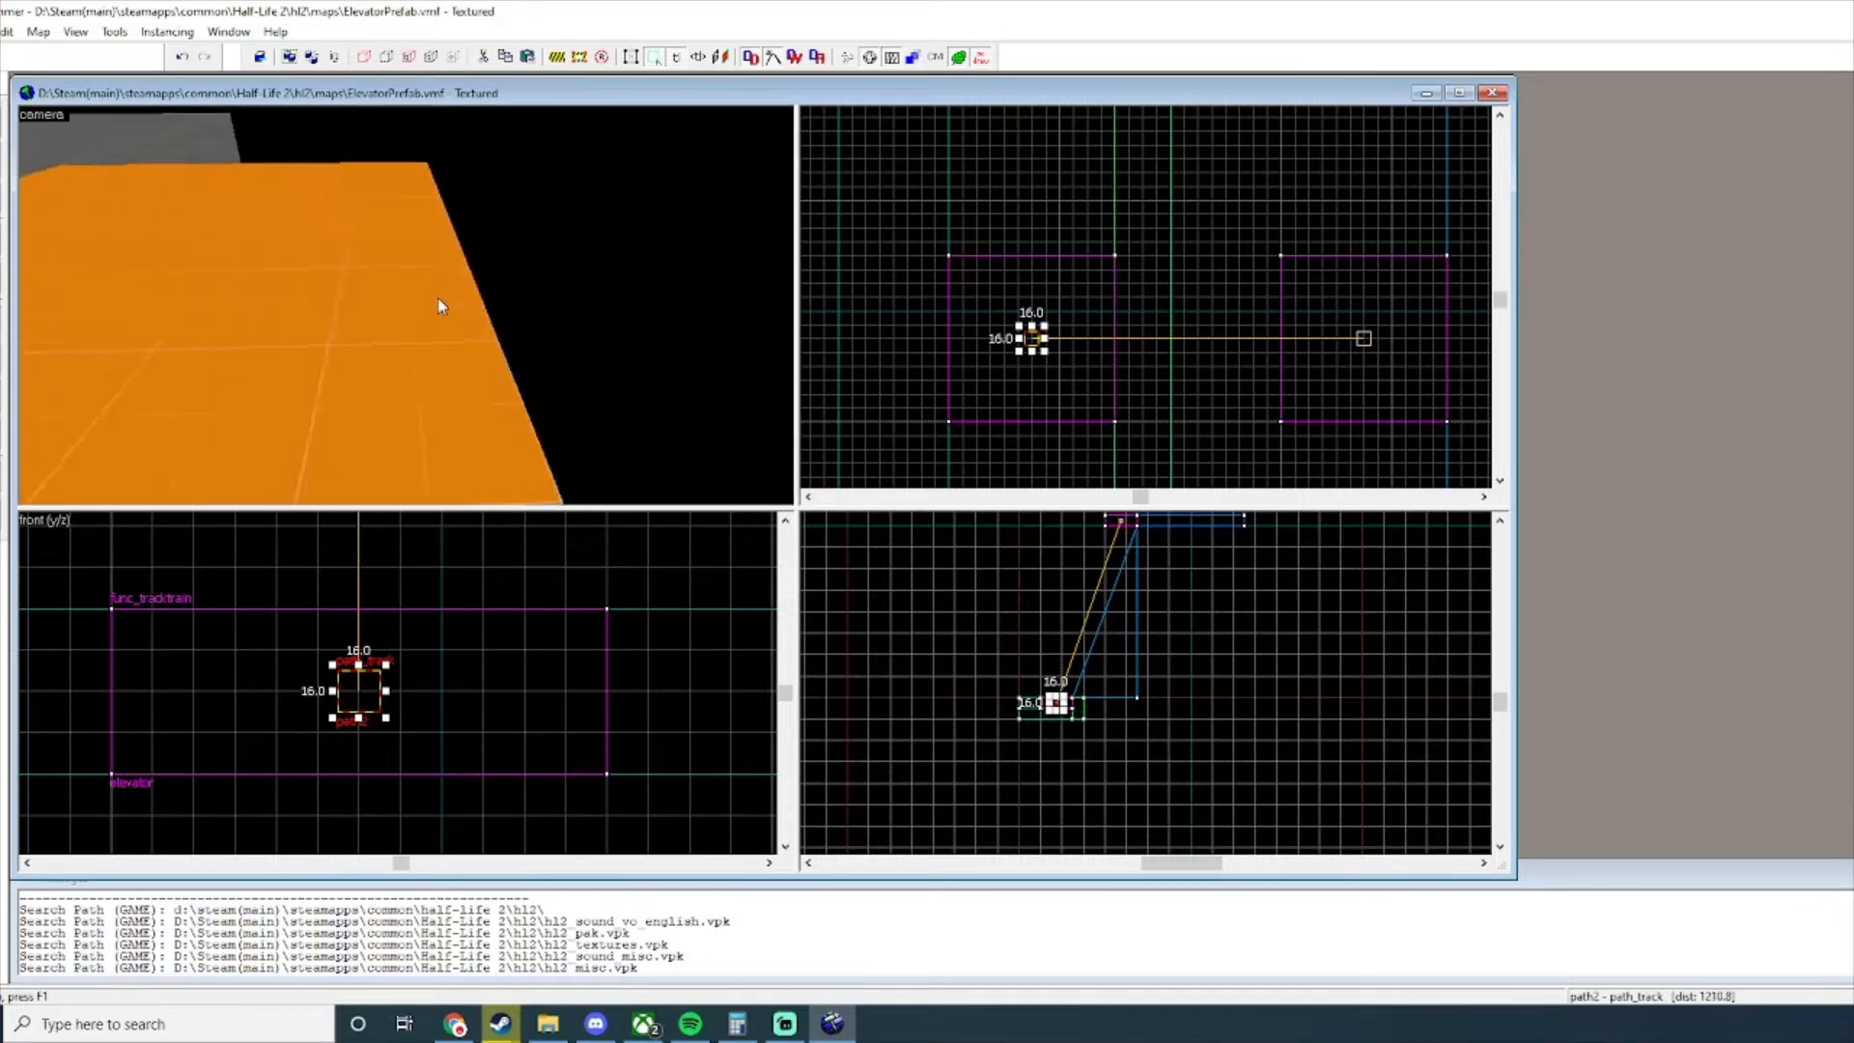
key(w)
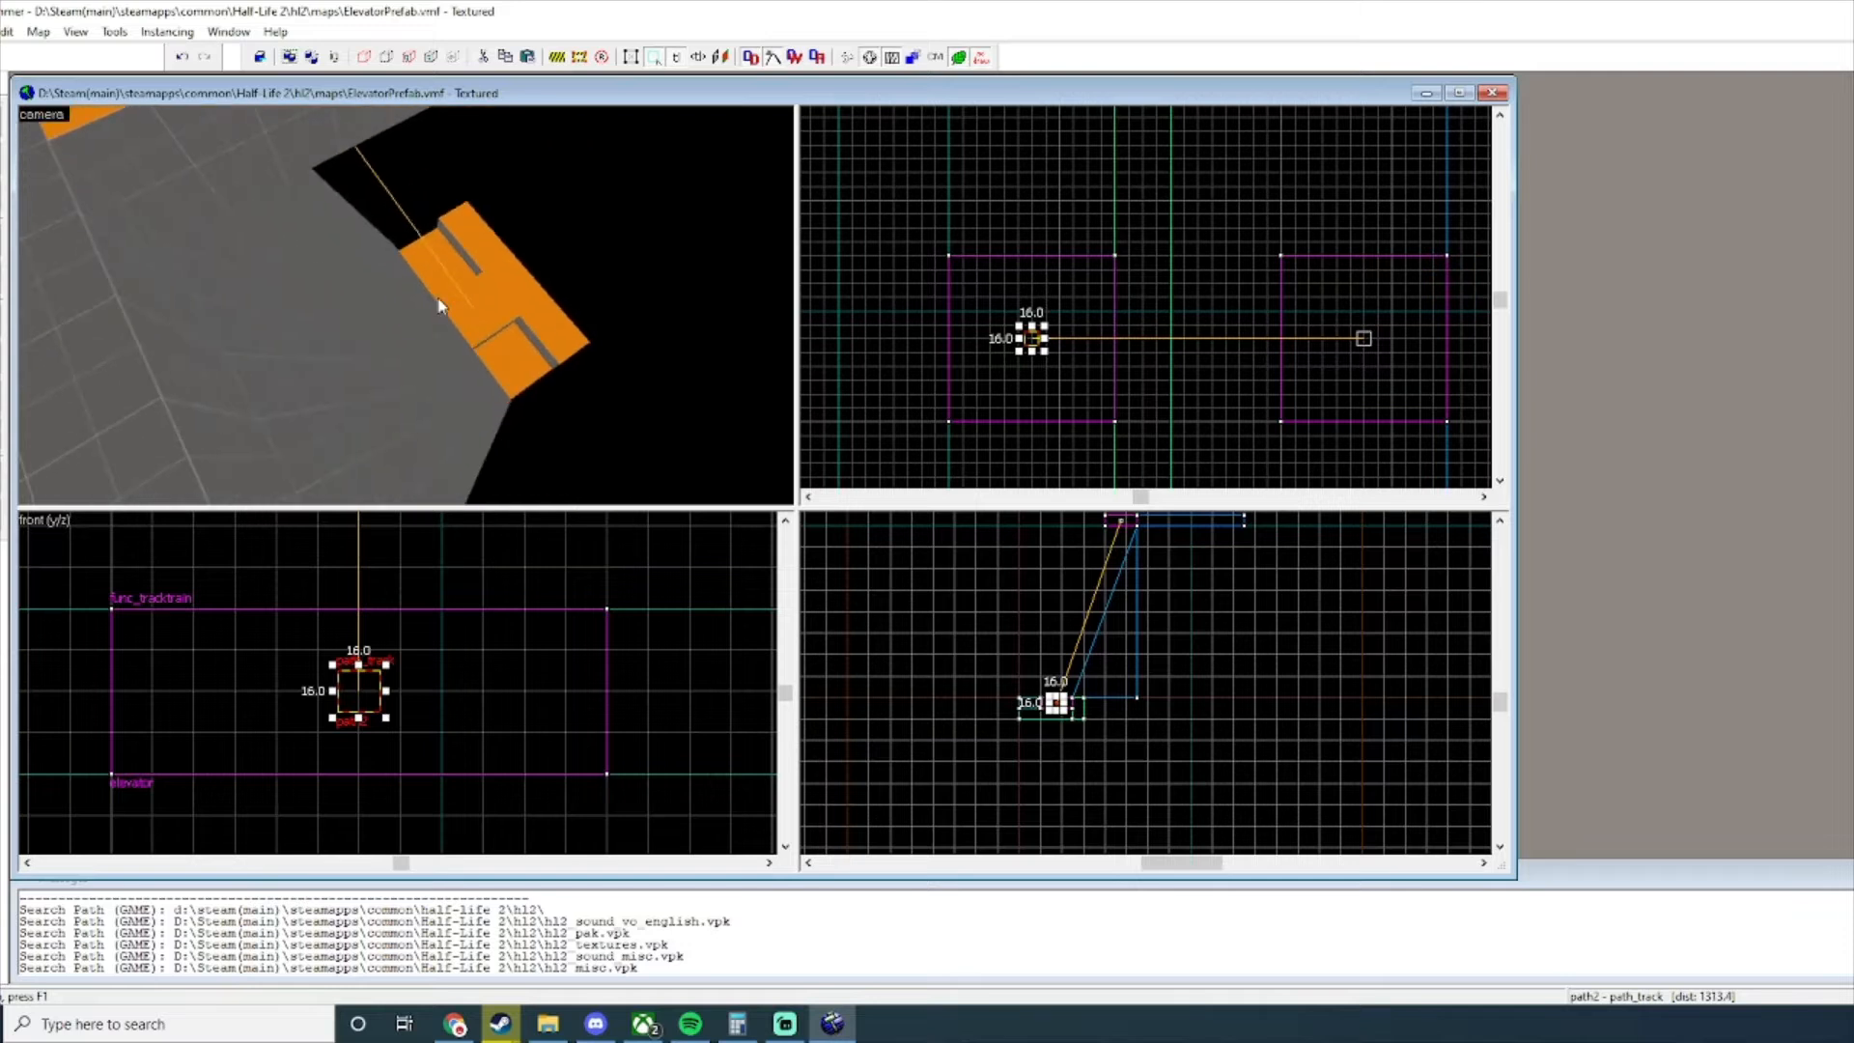
key(s)
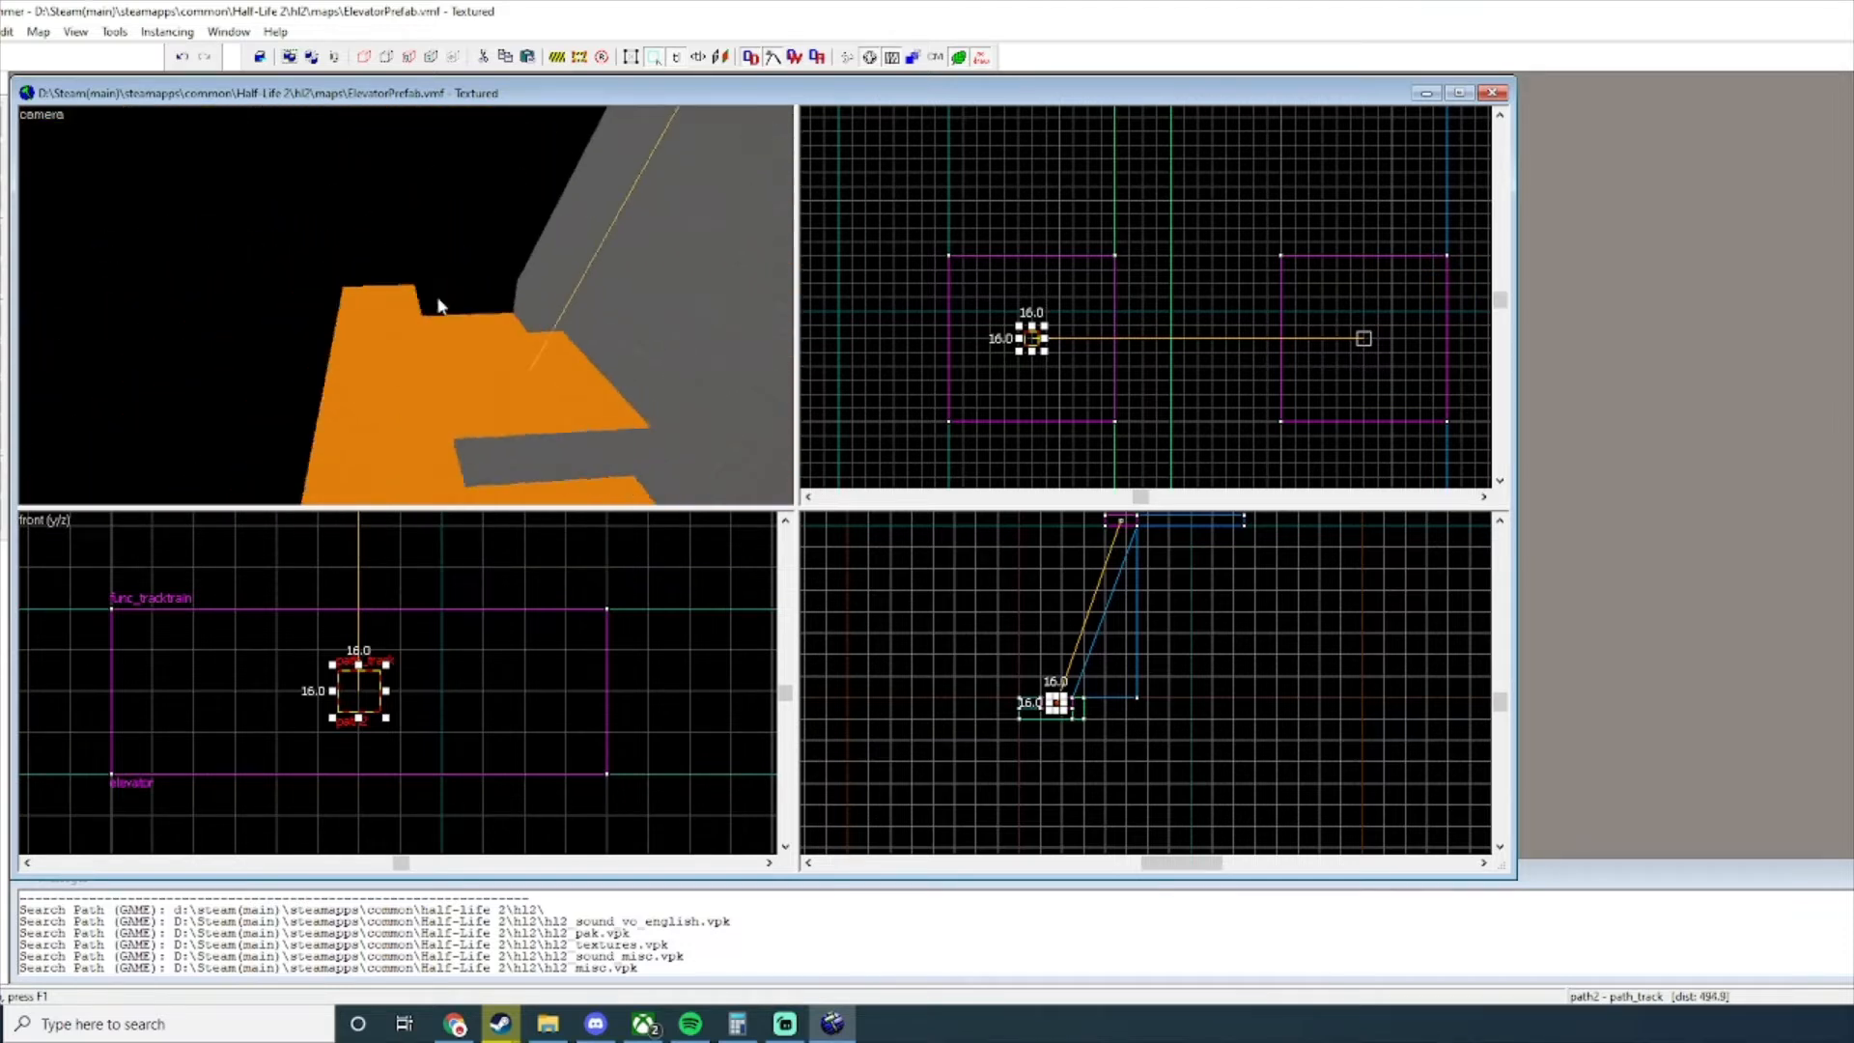
key(w)
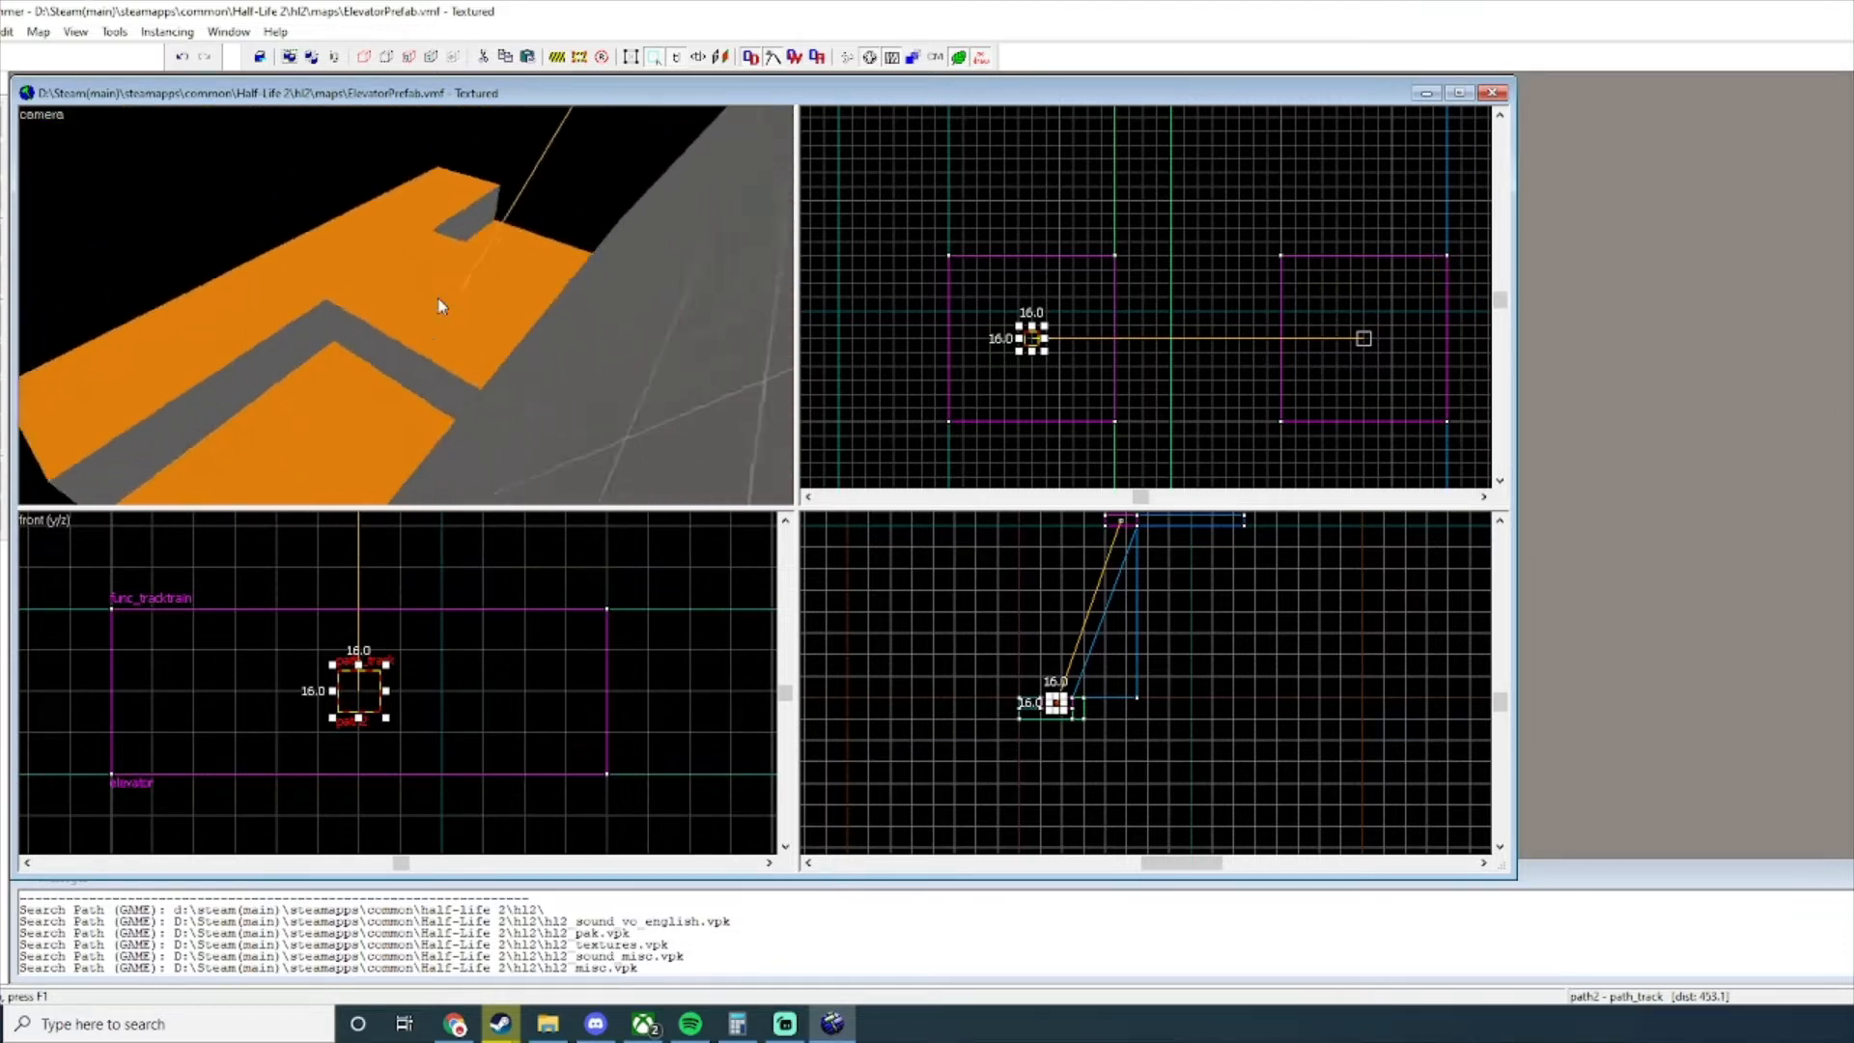
key(w)
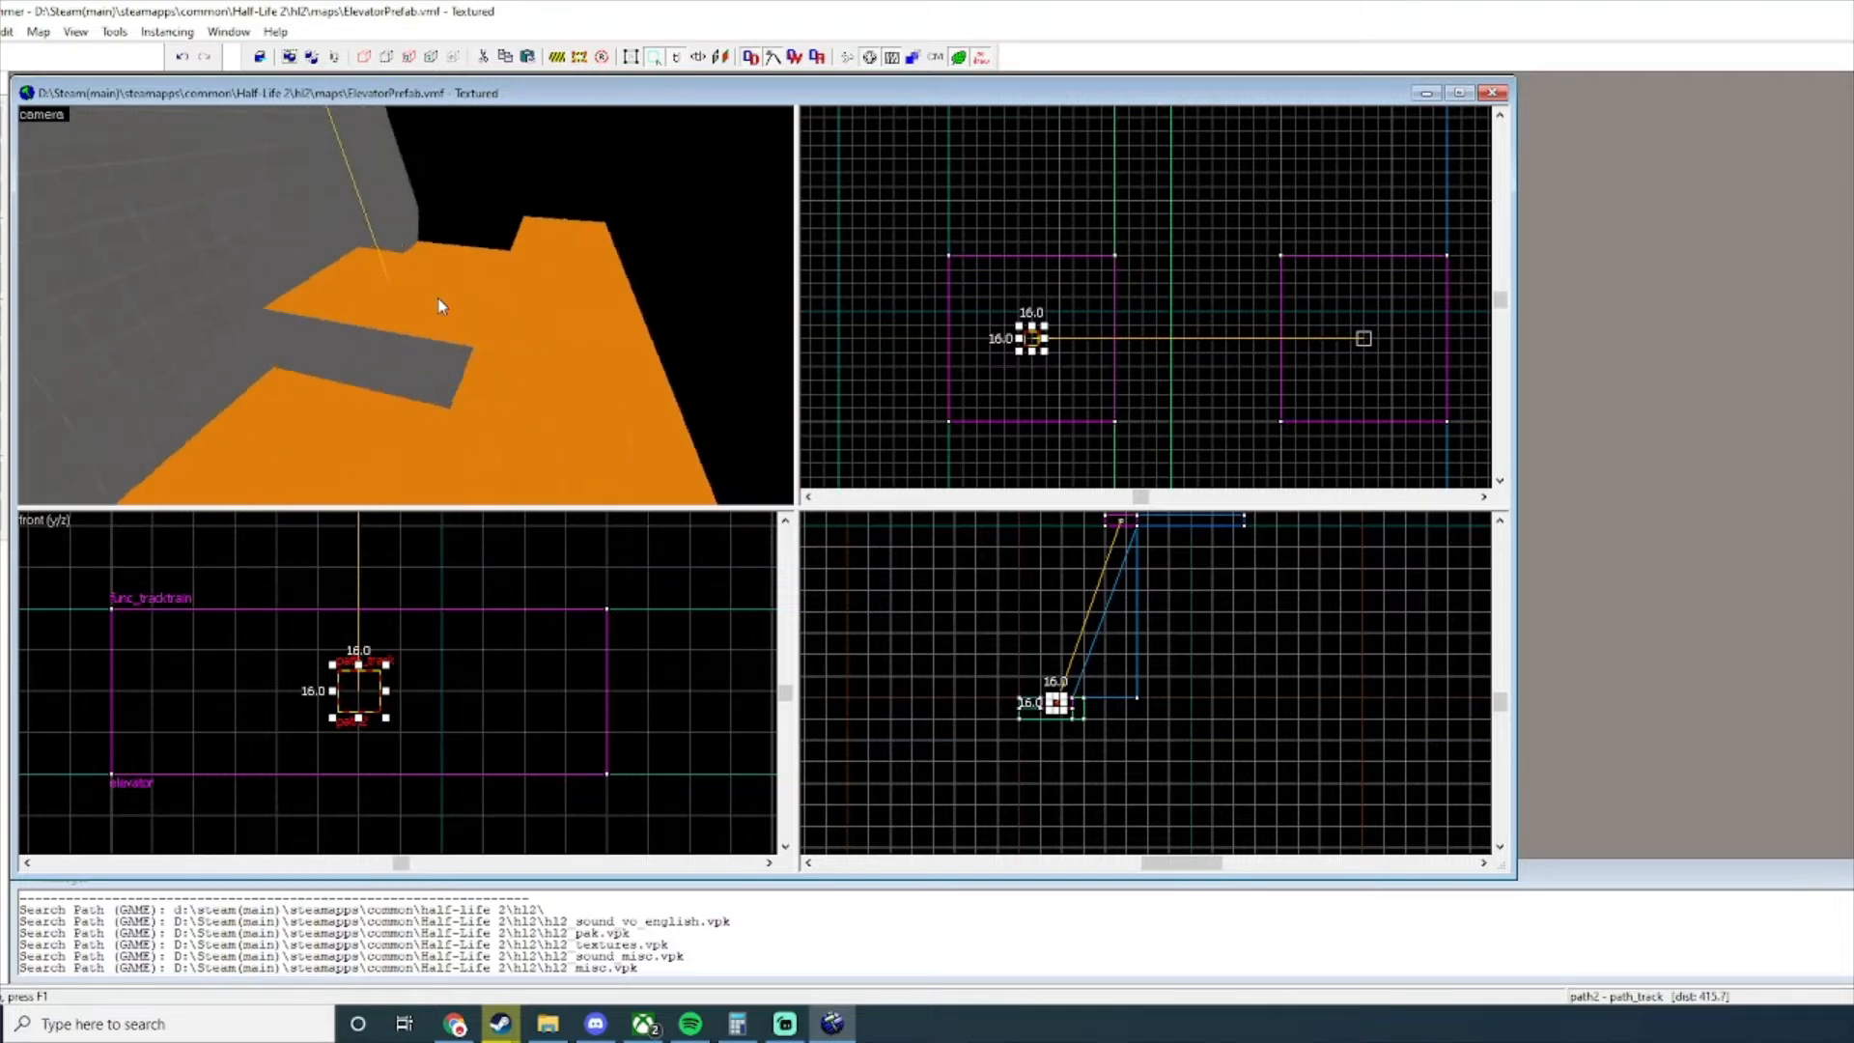
key(s)
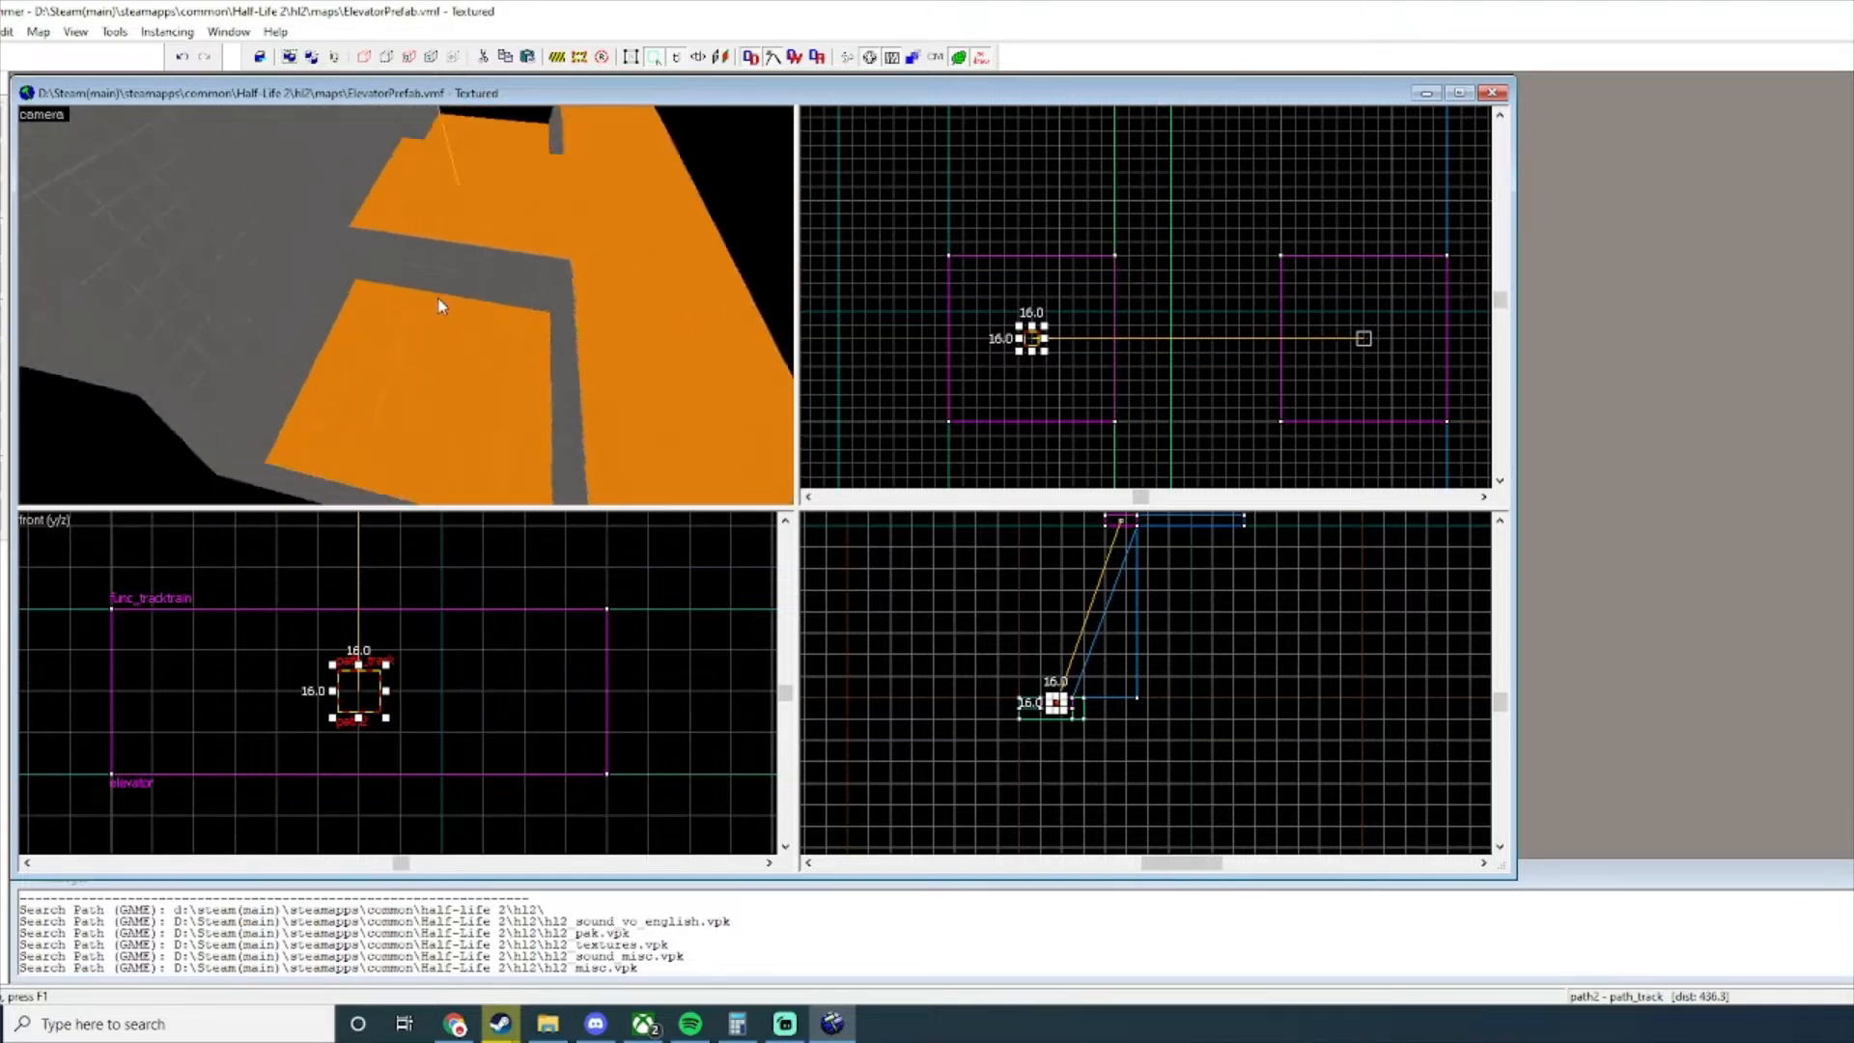
key(w)
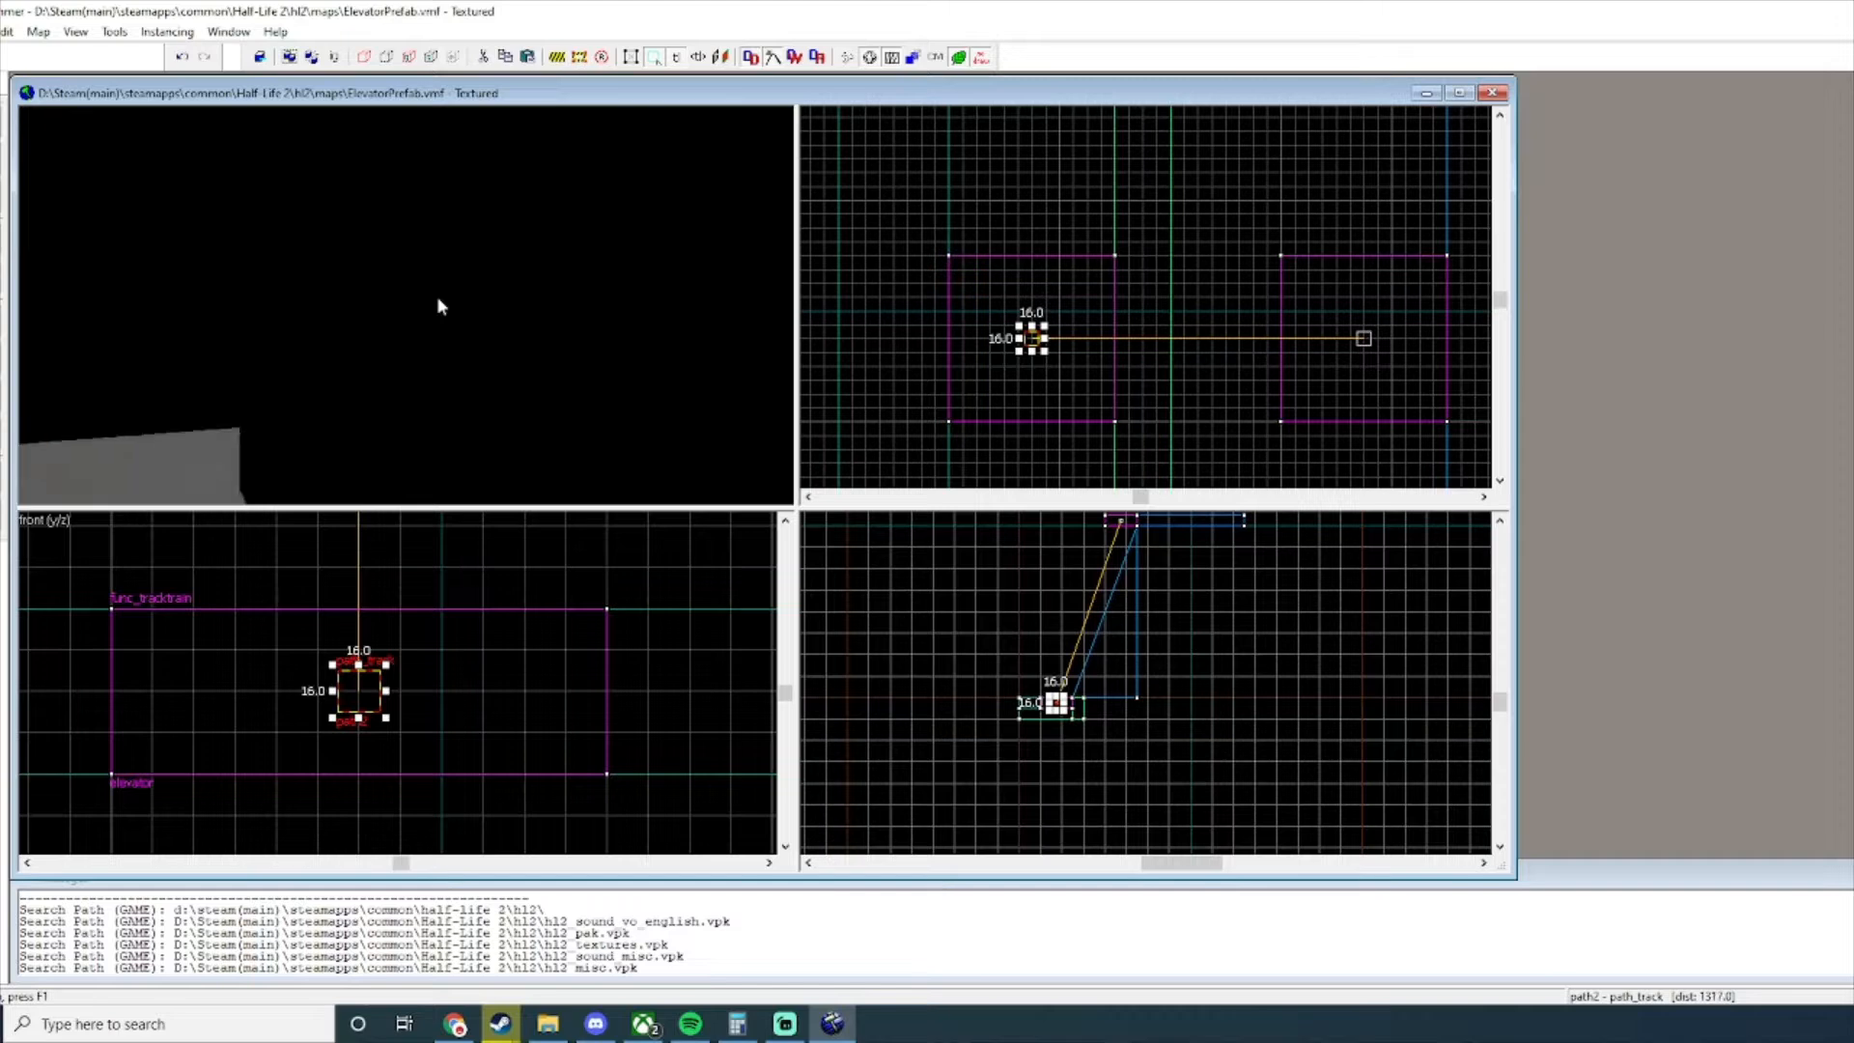
key(z)
Choose the dev/graygrid texture as the current texture for new brushes.
click(1019, 403)
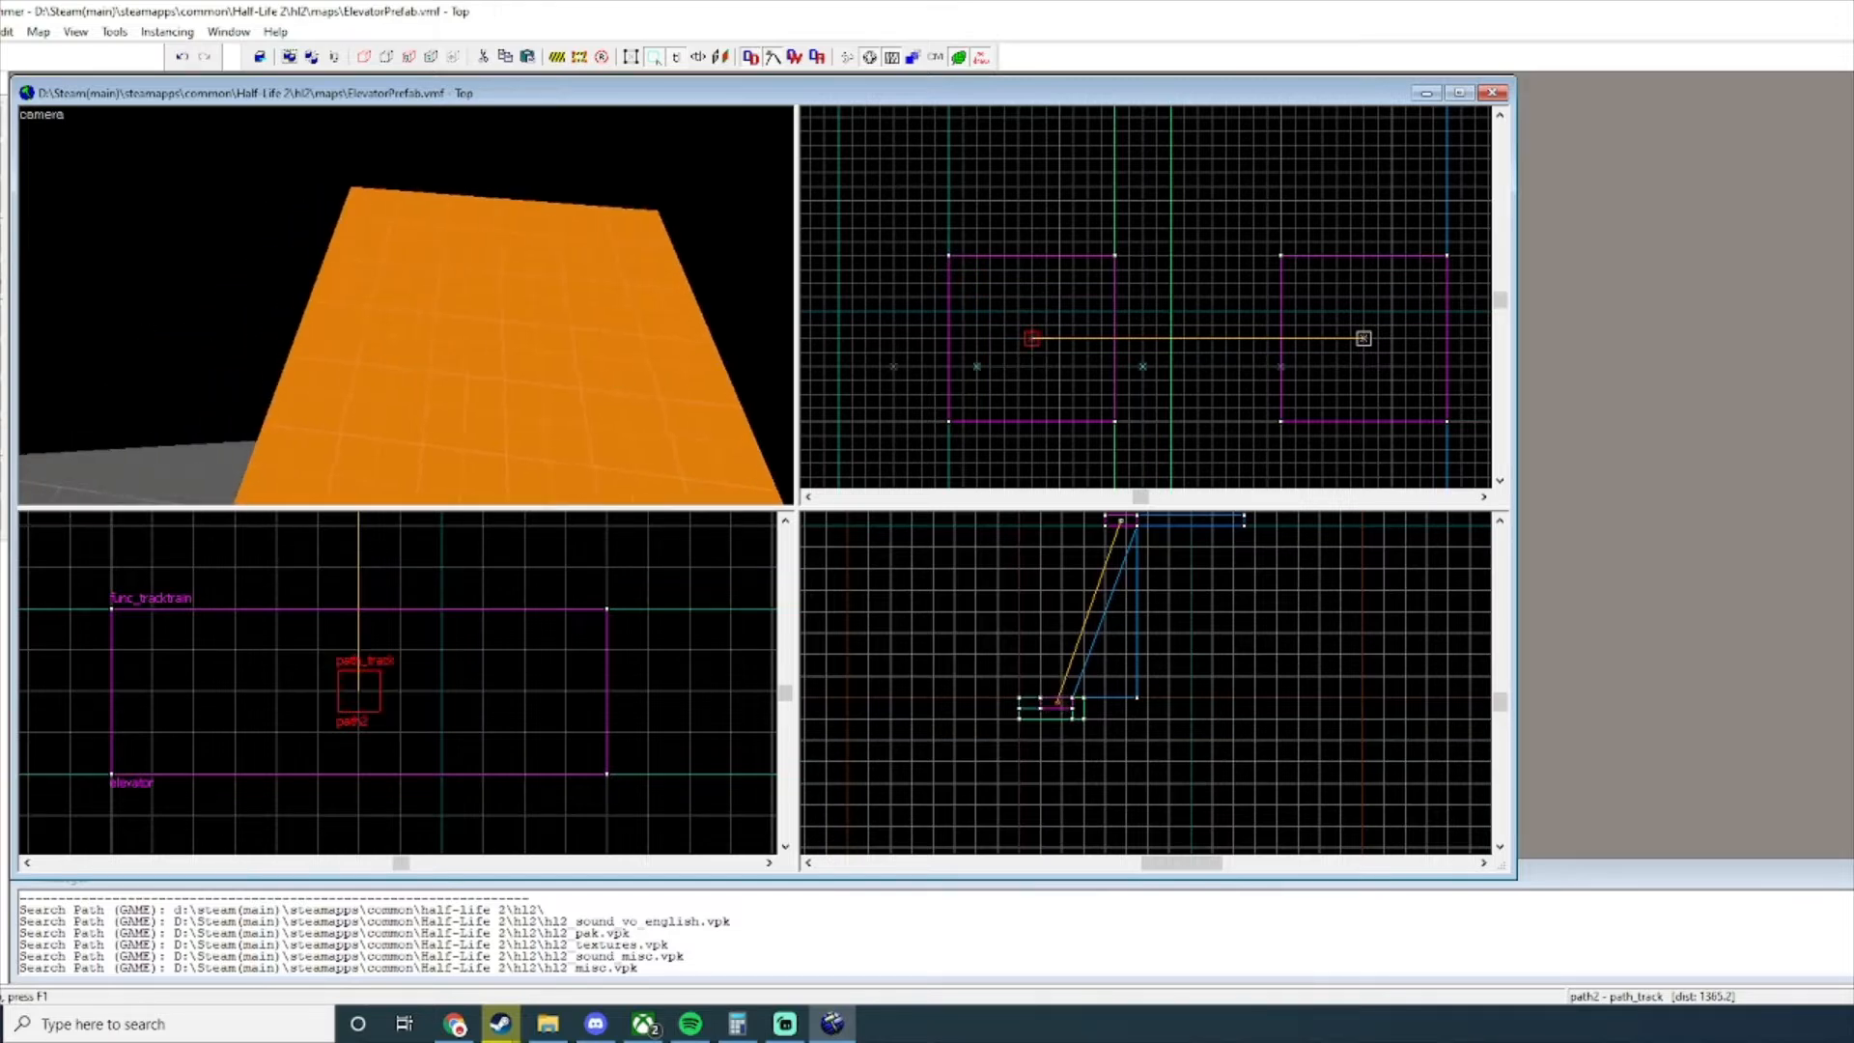
scroll(874, 531, down, 8)
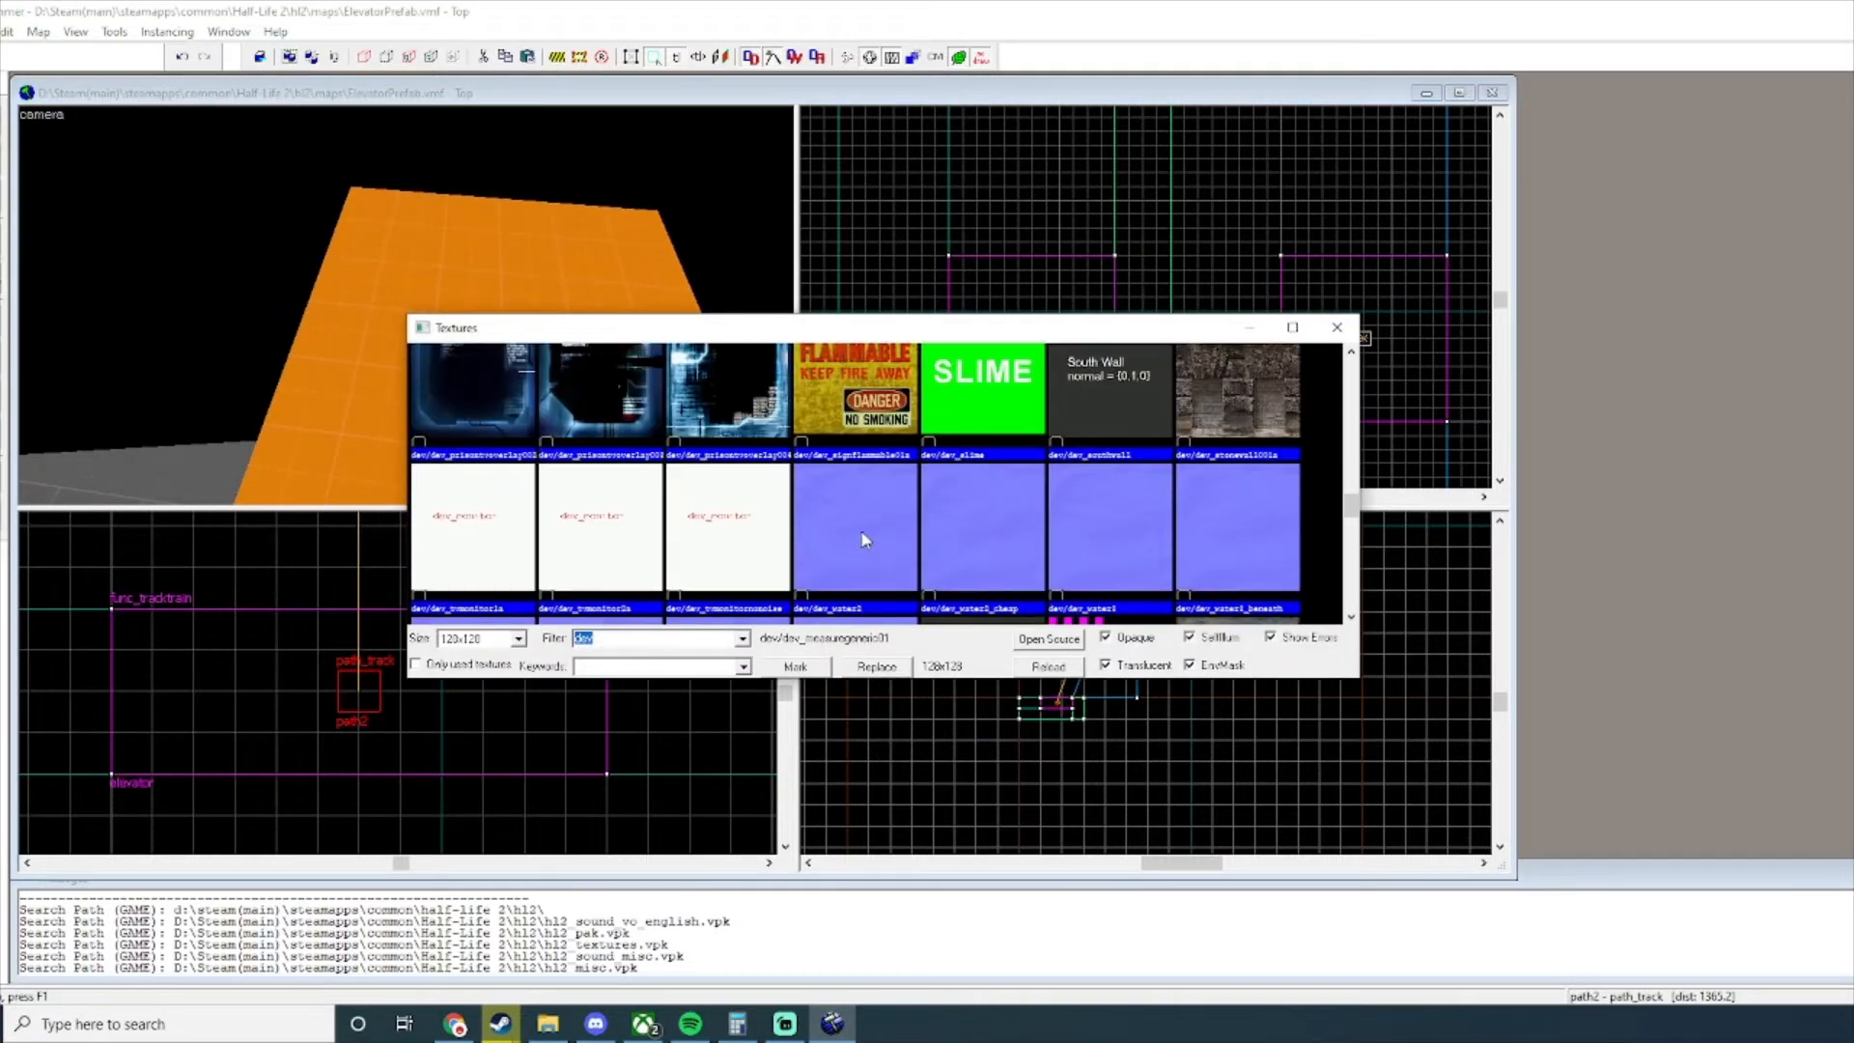
scroll(850, 524, down, 3)
scroll(734, 474, up, 3)
double_click(726, 498)
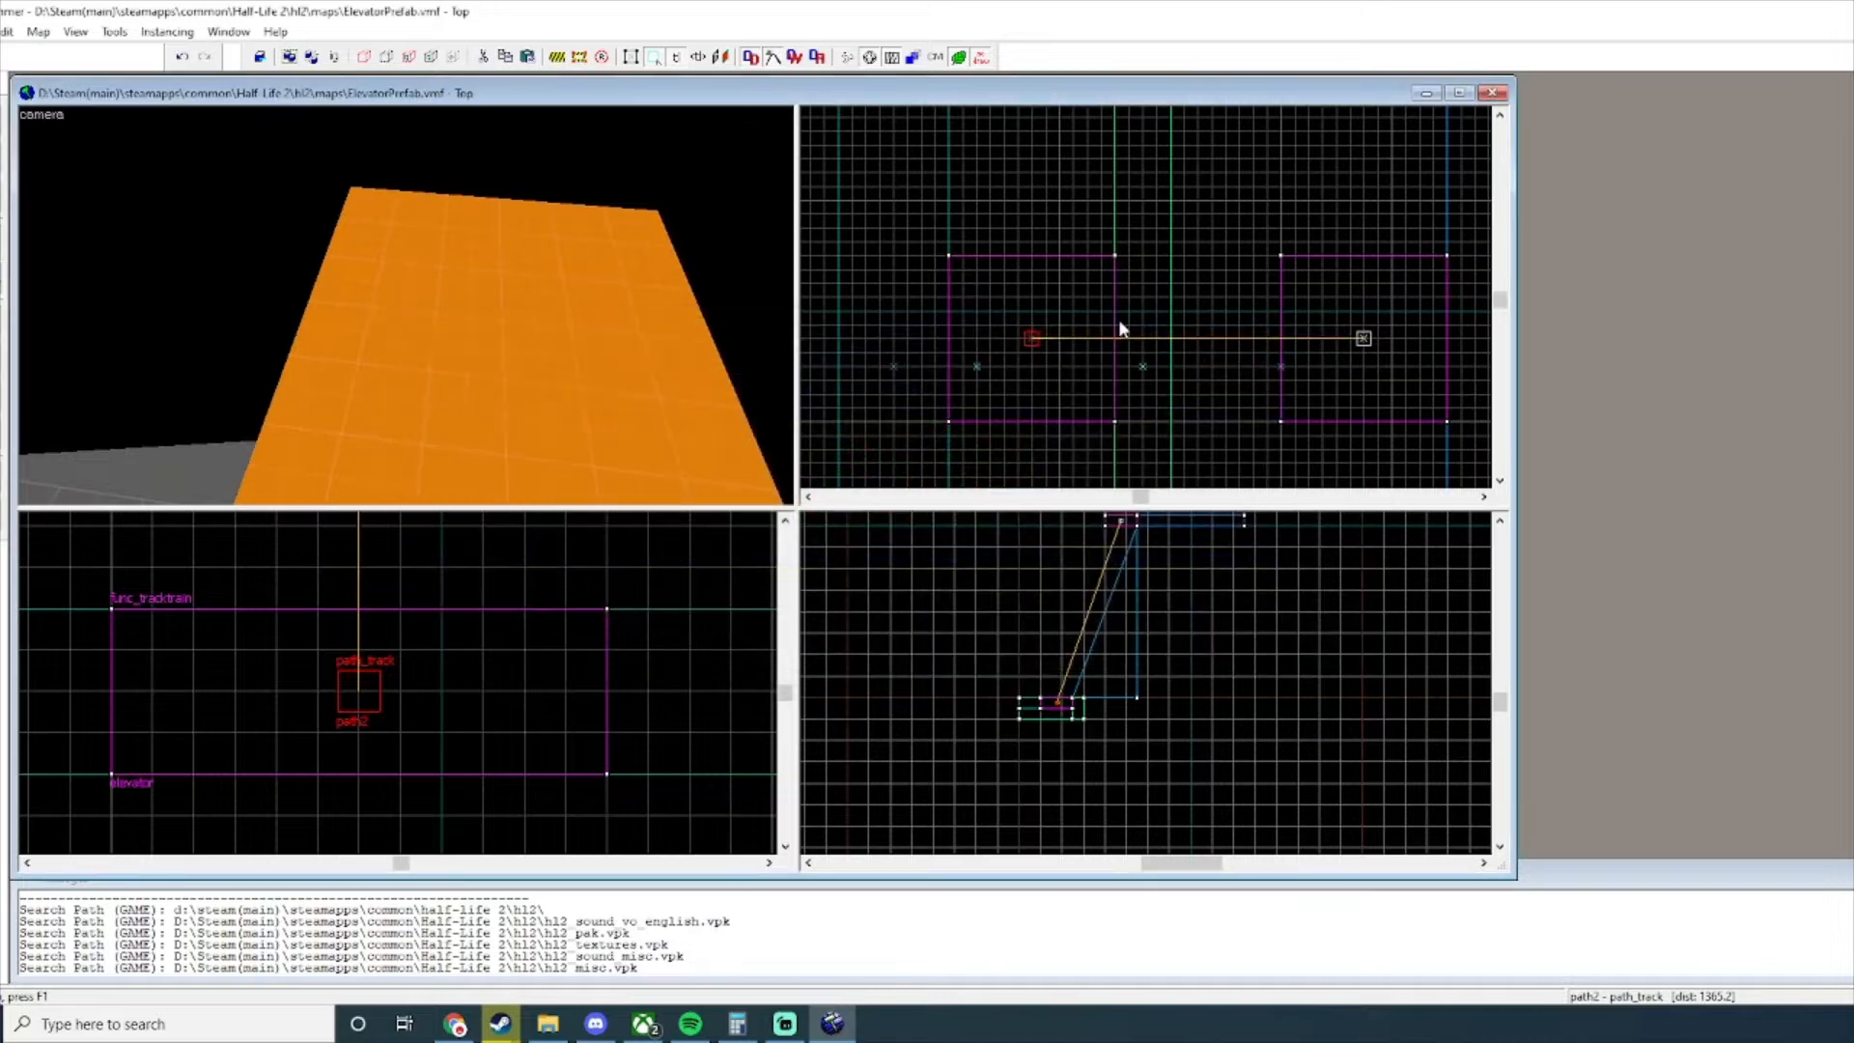
Delete the lower elevator block at path2 while leaving the path2 entity in place.
scroll(1134, 328, down, 4)
scroll(1230, 354, up, 4)
key(d)
click(1, 120)
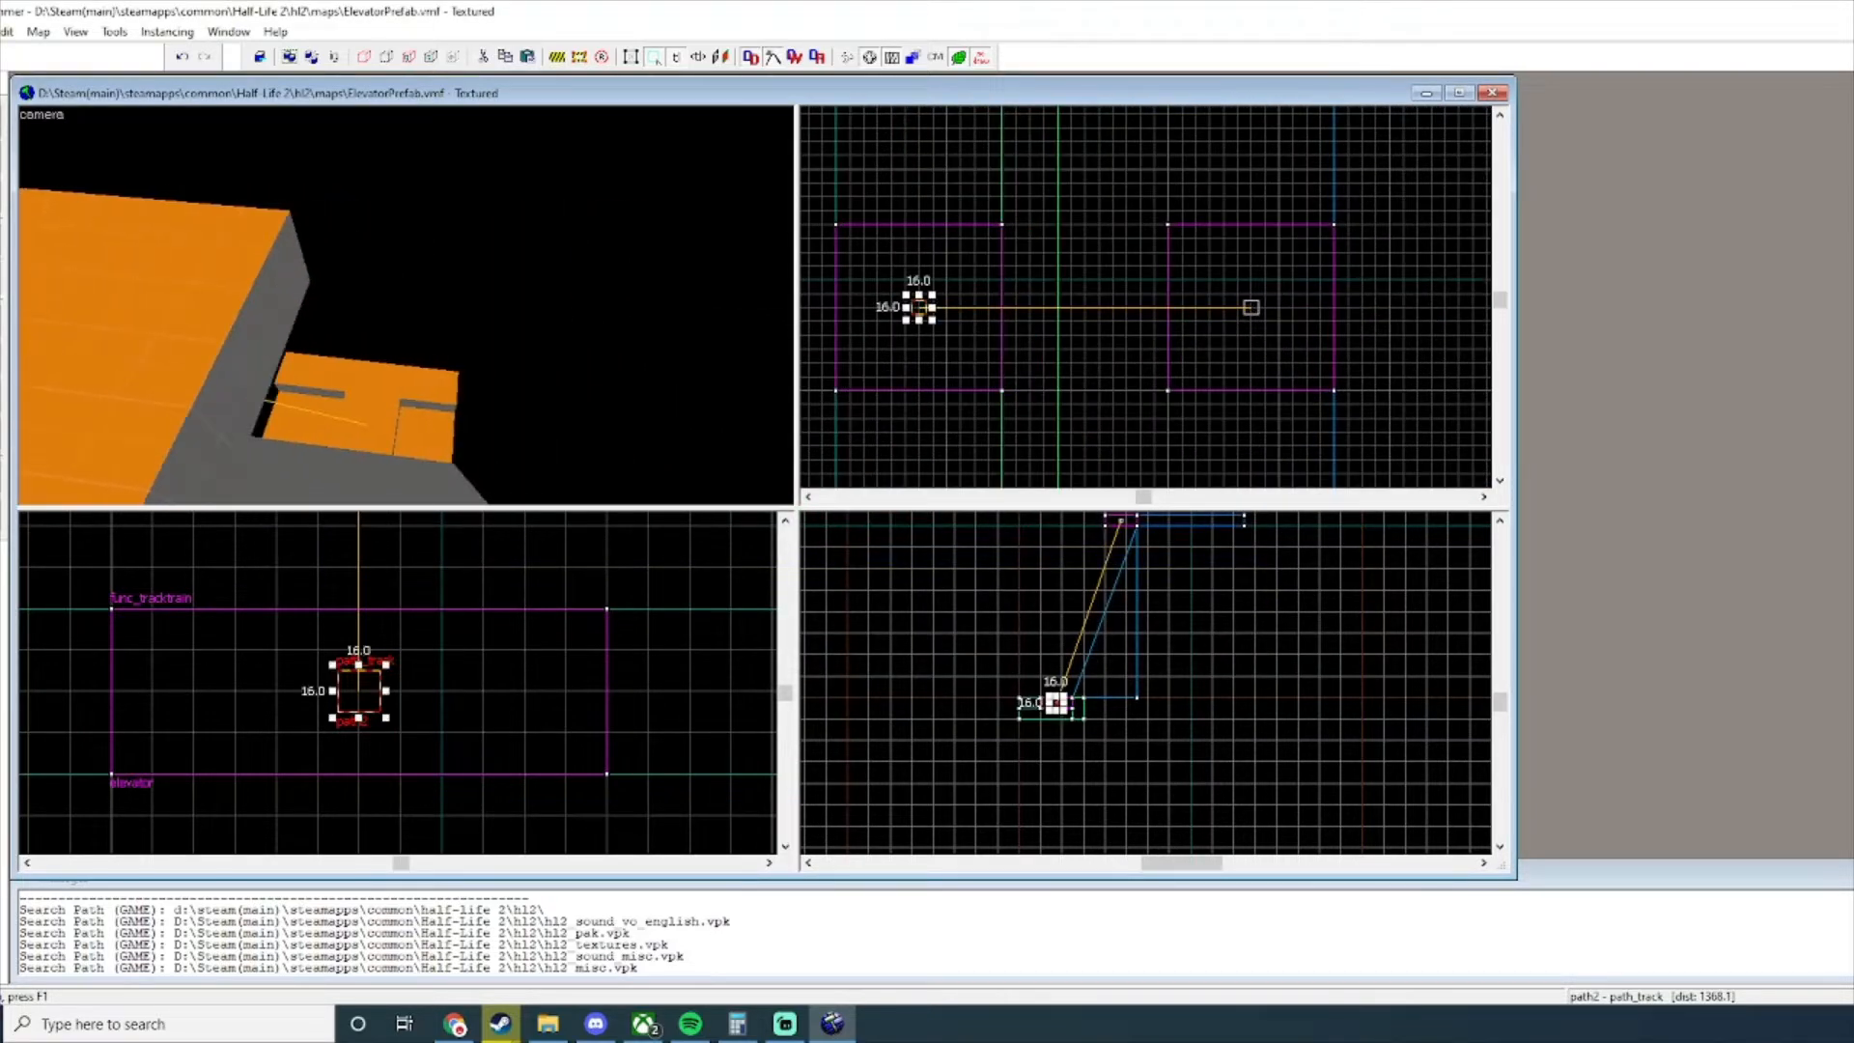
click(377, 447)
key(Delete)
key(a)
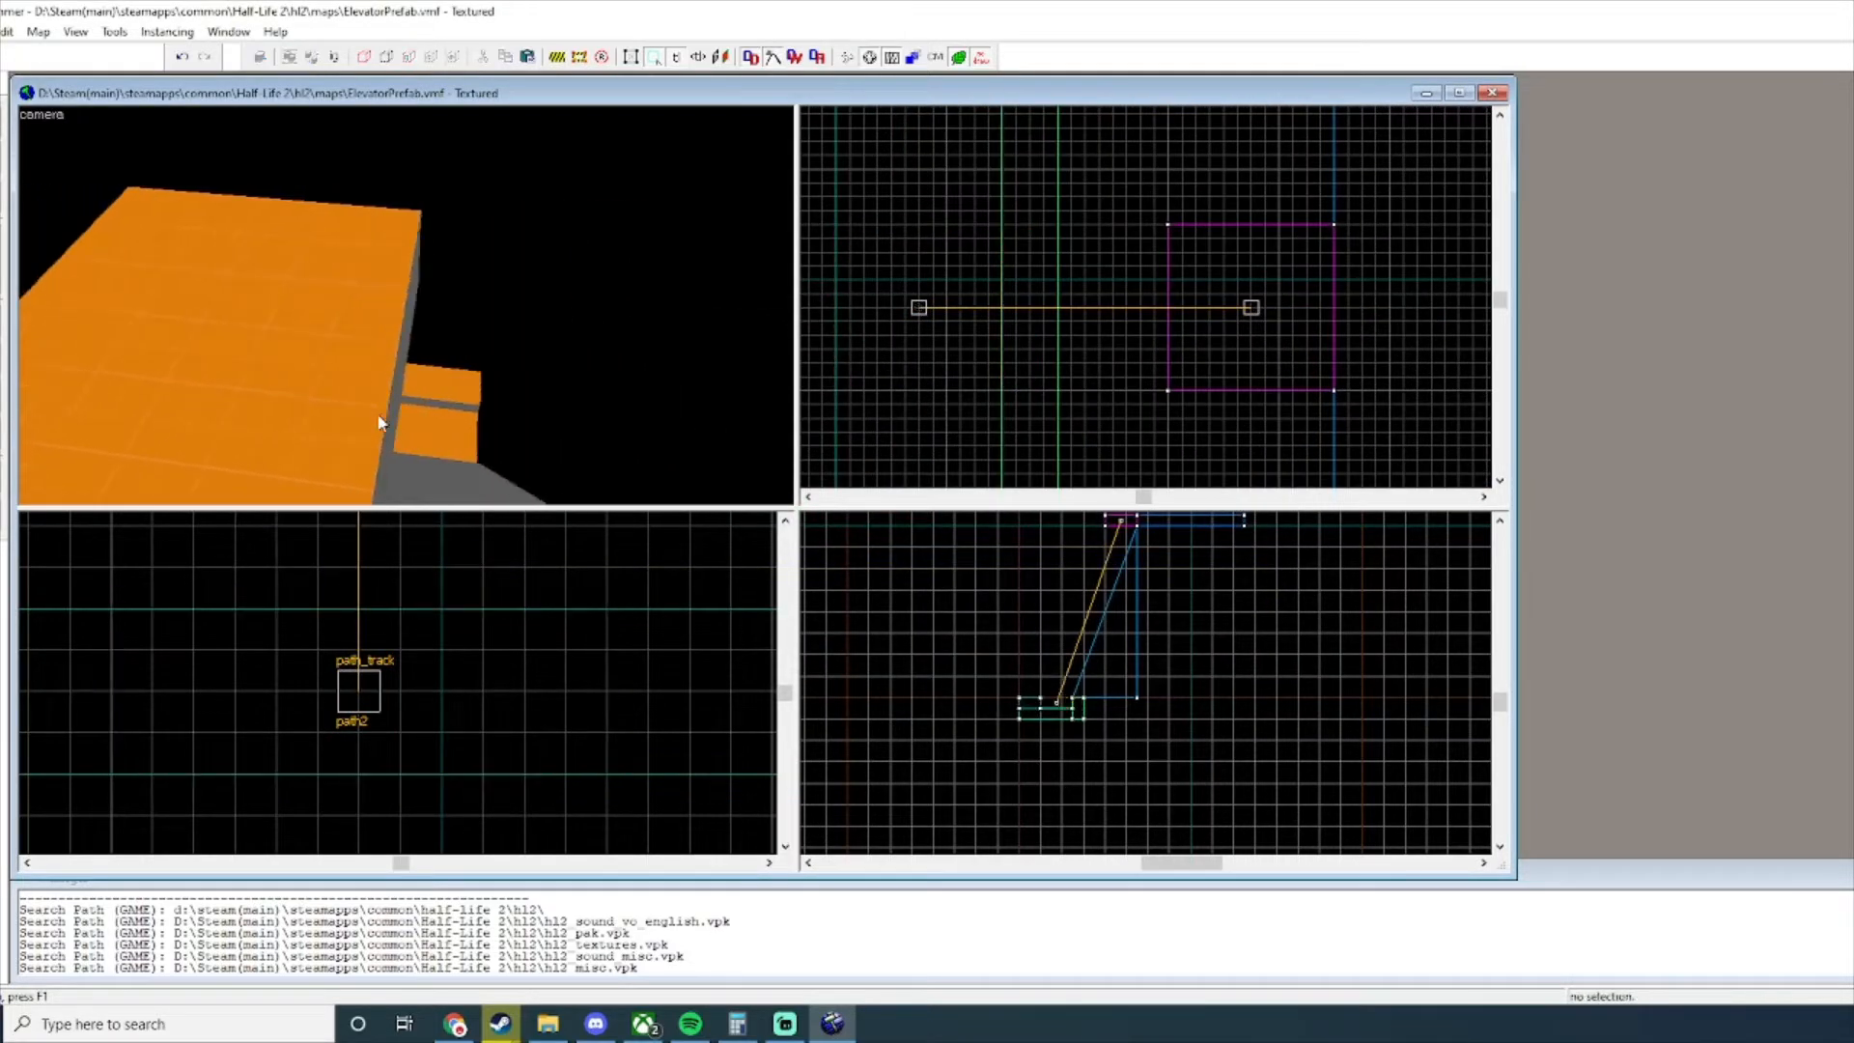
key(d)
key(a)
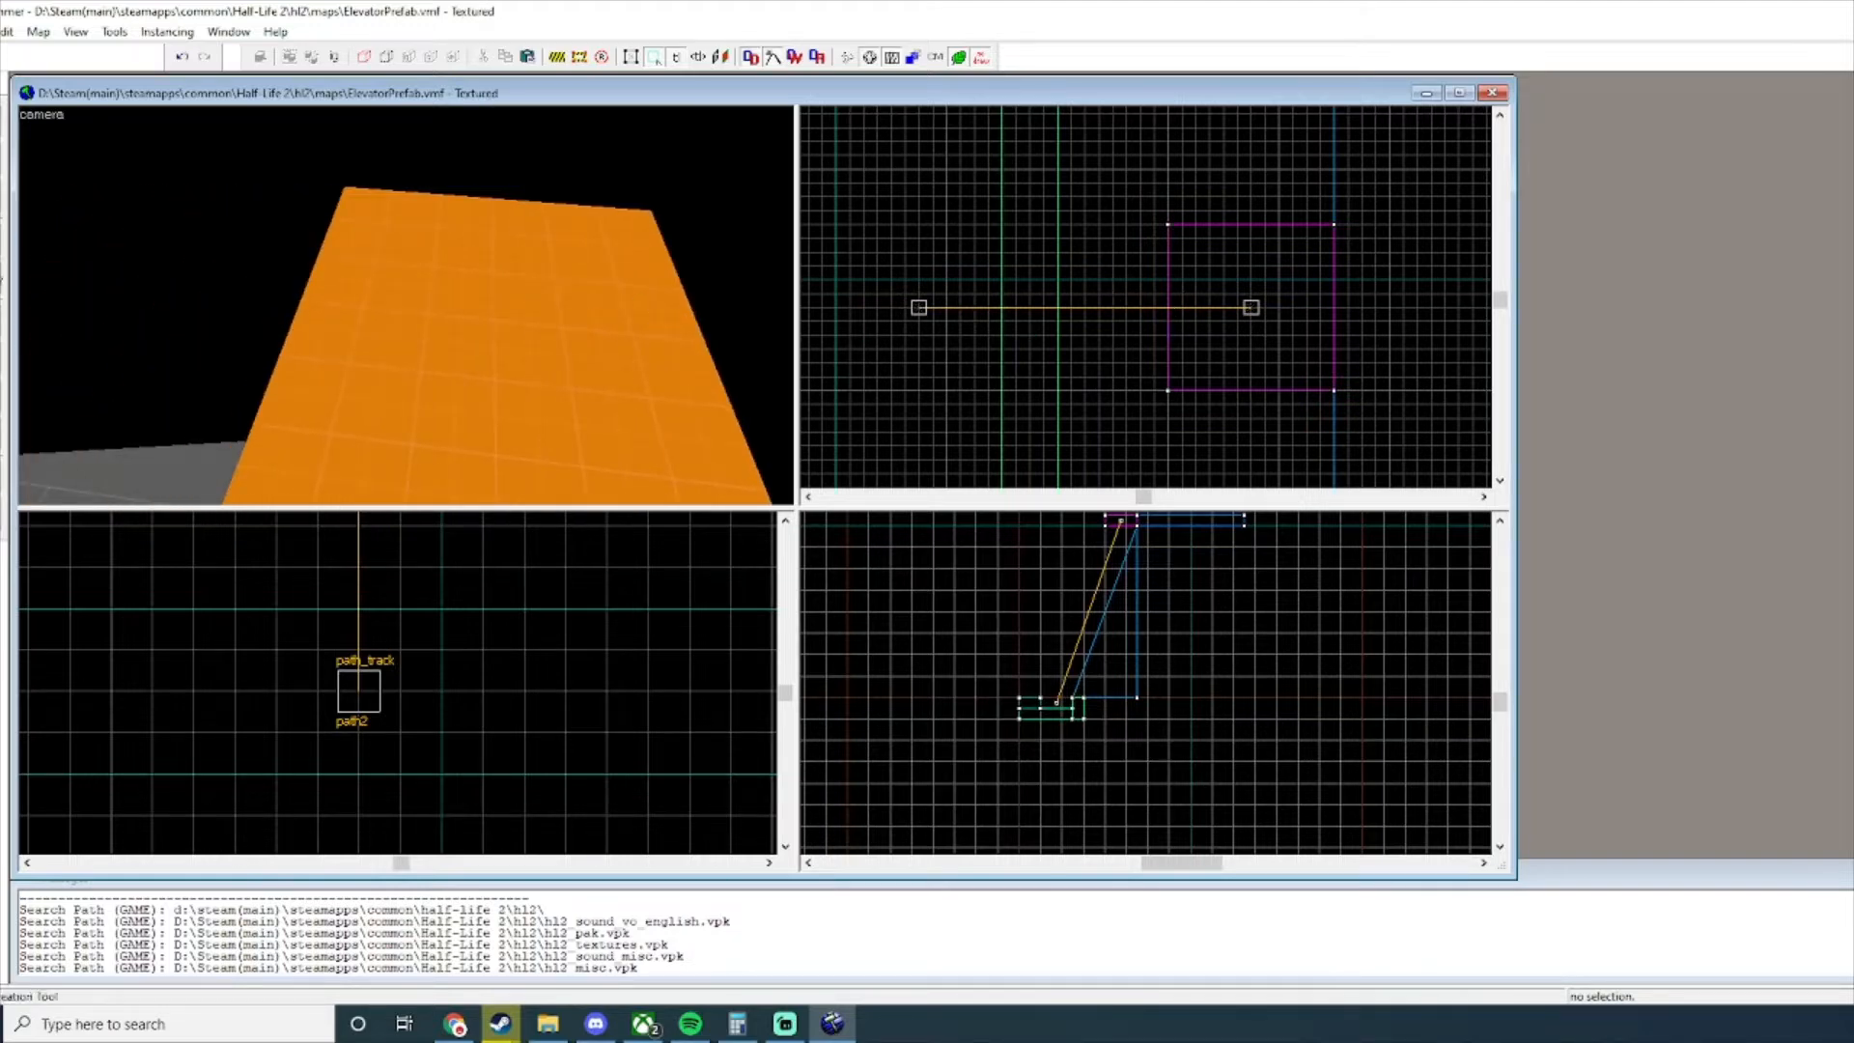
Create a block about 48 x 48 x 64 units on top of the elevator block, at the edge away from the platform.
key(d)
scroll(1190, 323, up, 3)
scroll(1189, 322, down, 3)
scroll(1188, 321, up, 1)
drag(1169, 324, 1219, 349)
scroll(1106, 717, down, 3)
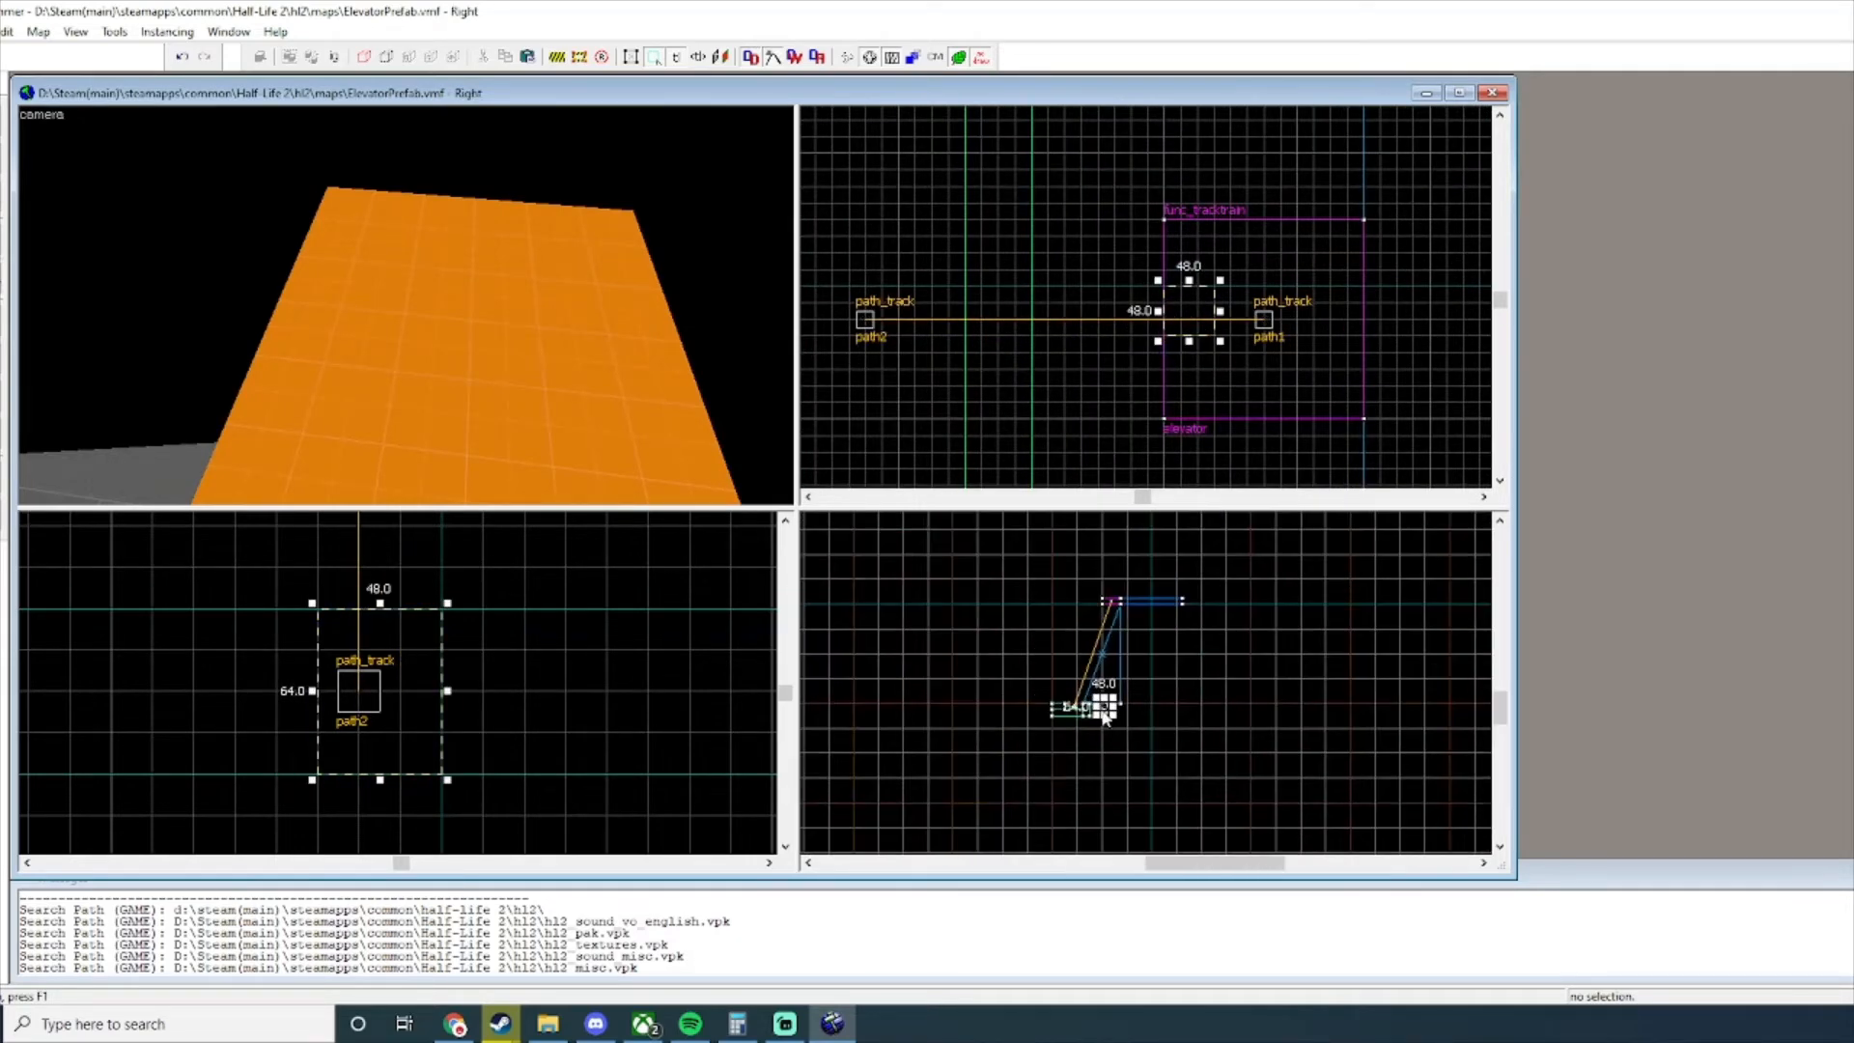
scroll(1105, 714, up, 1)
drag(1105, 705, 1084, 563)
scroll(1105, 571, up, 10)
key(Return)
Reduce the new pedestal block's height to 48 units, keeping its base on the elevator.
key(z)
key(w)
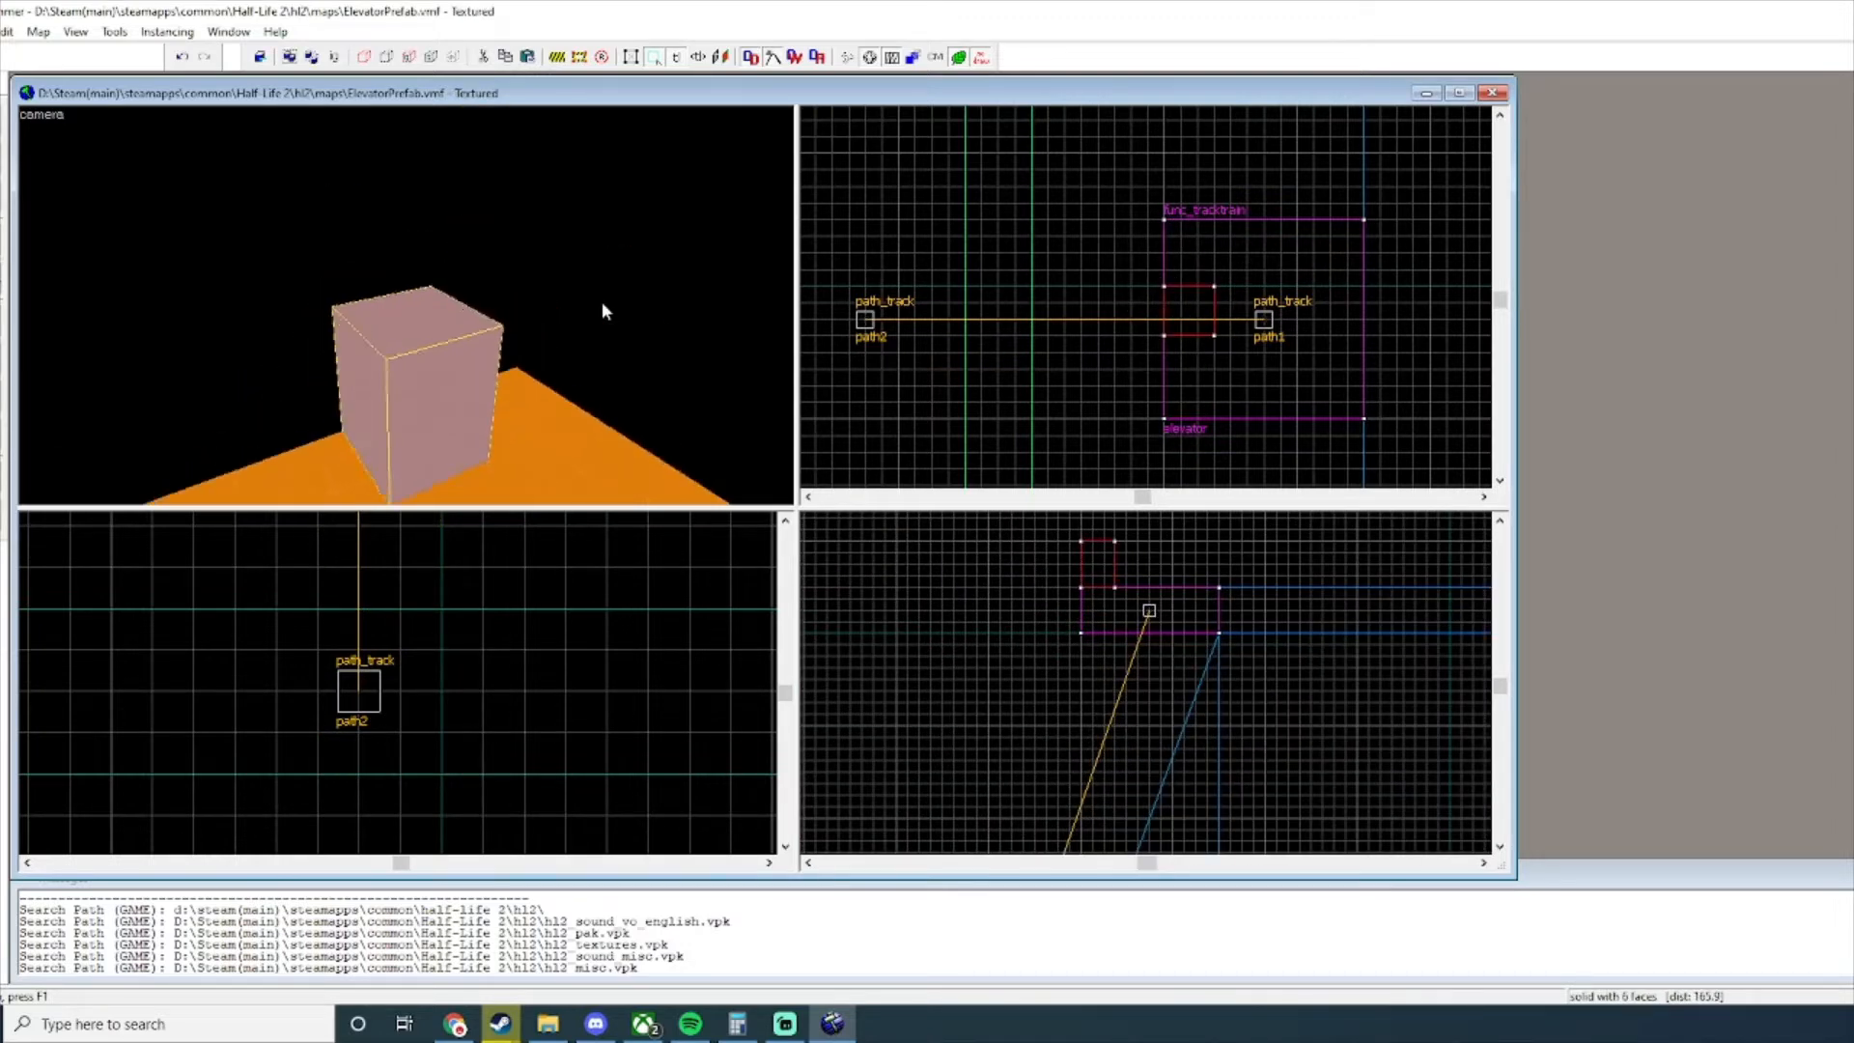
key(z)
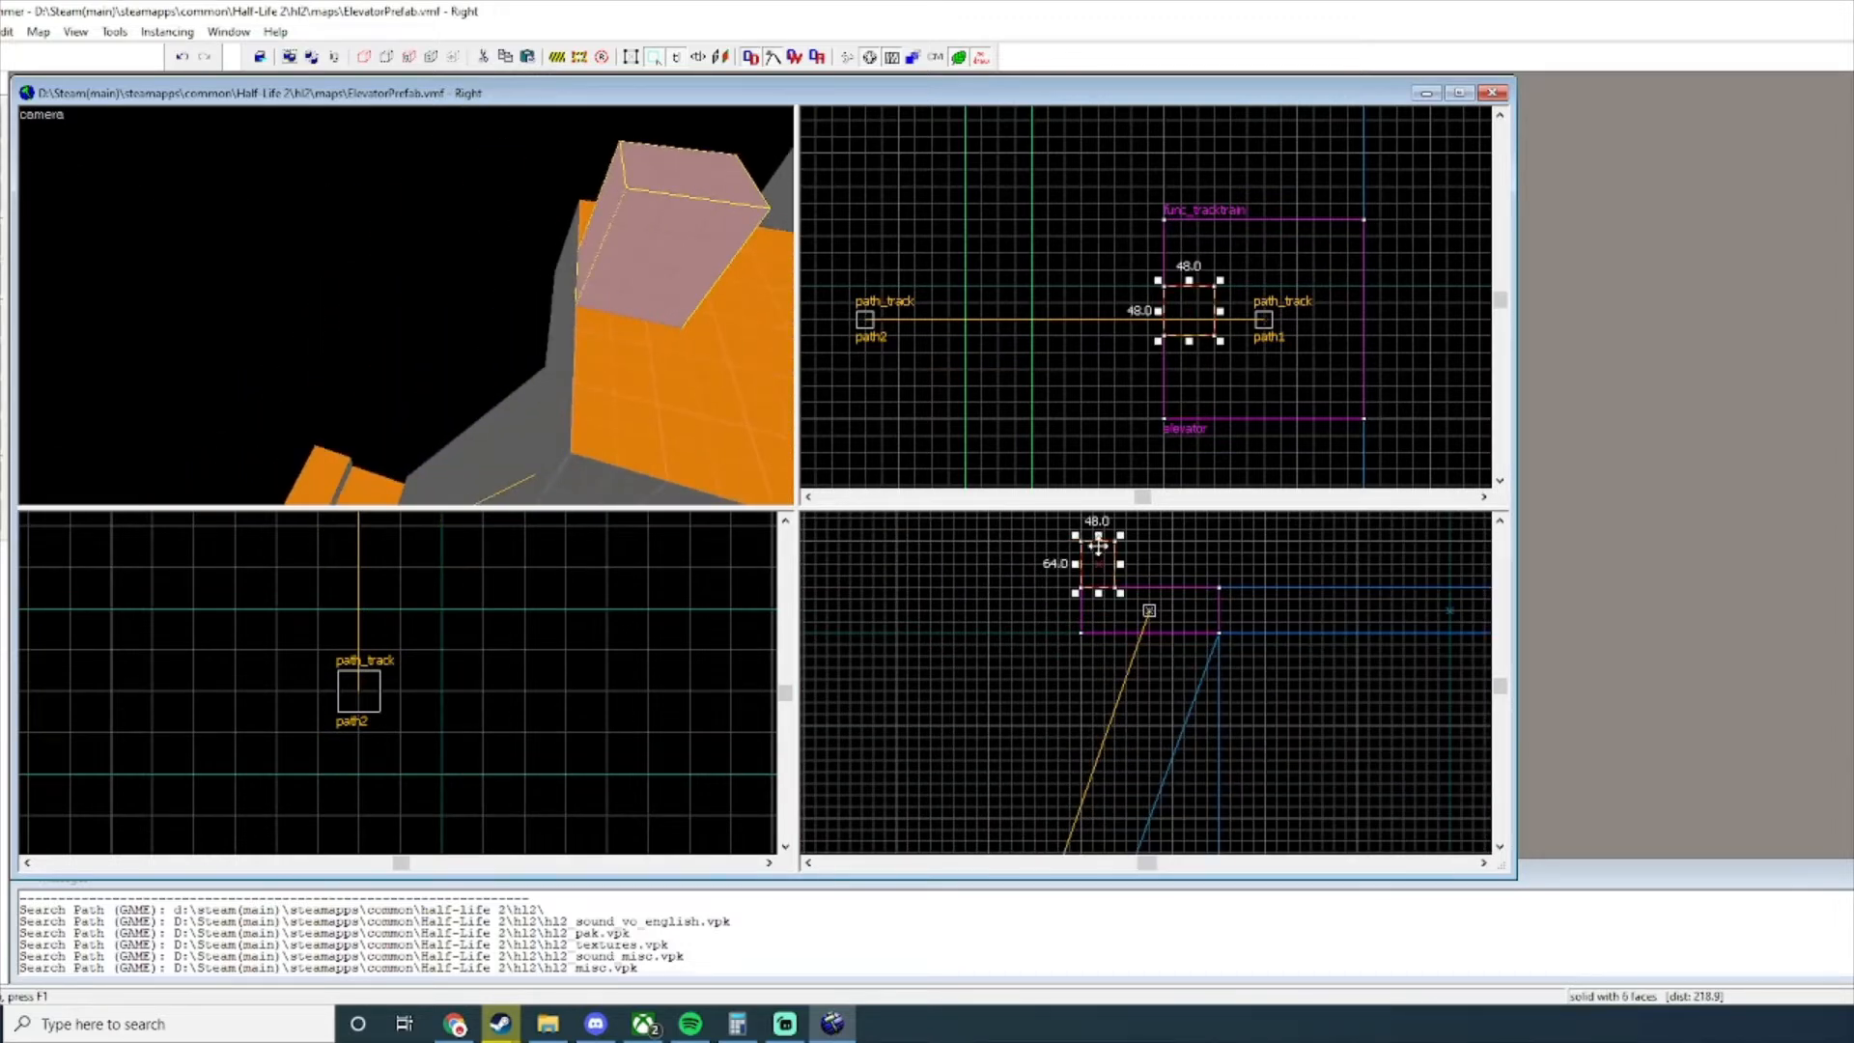
drag(1097, 534, 1098, 546)
key(d)
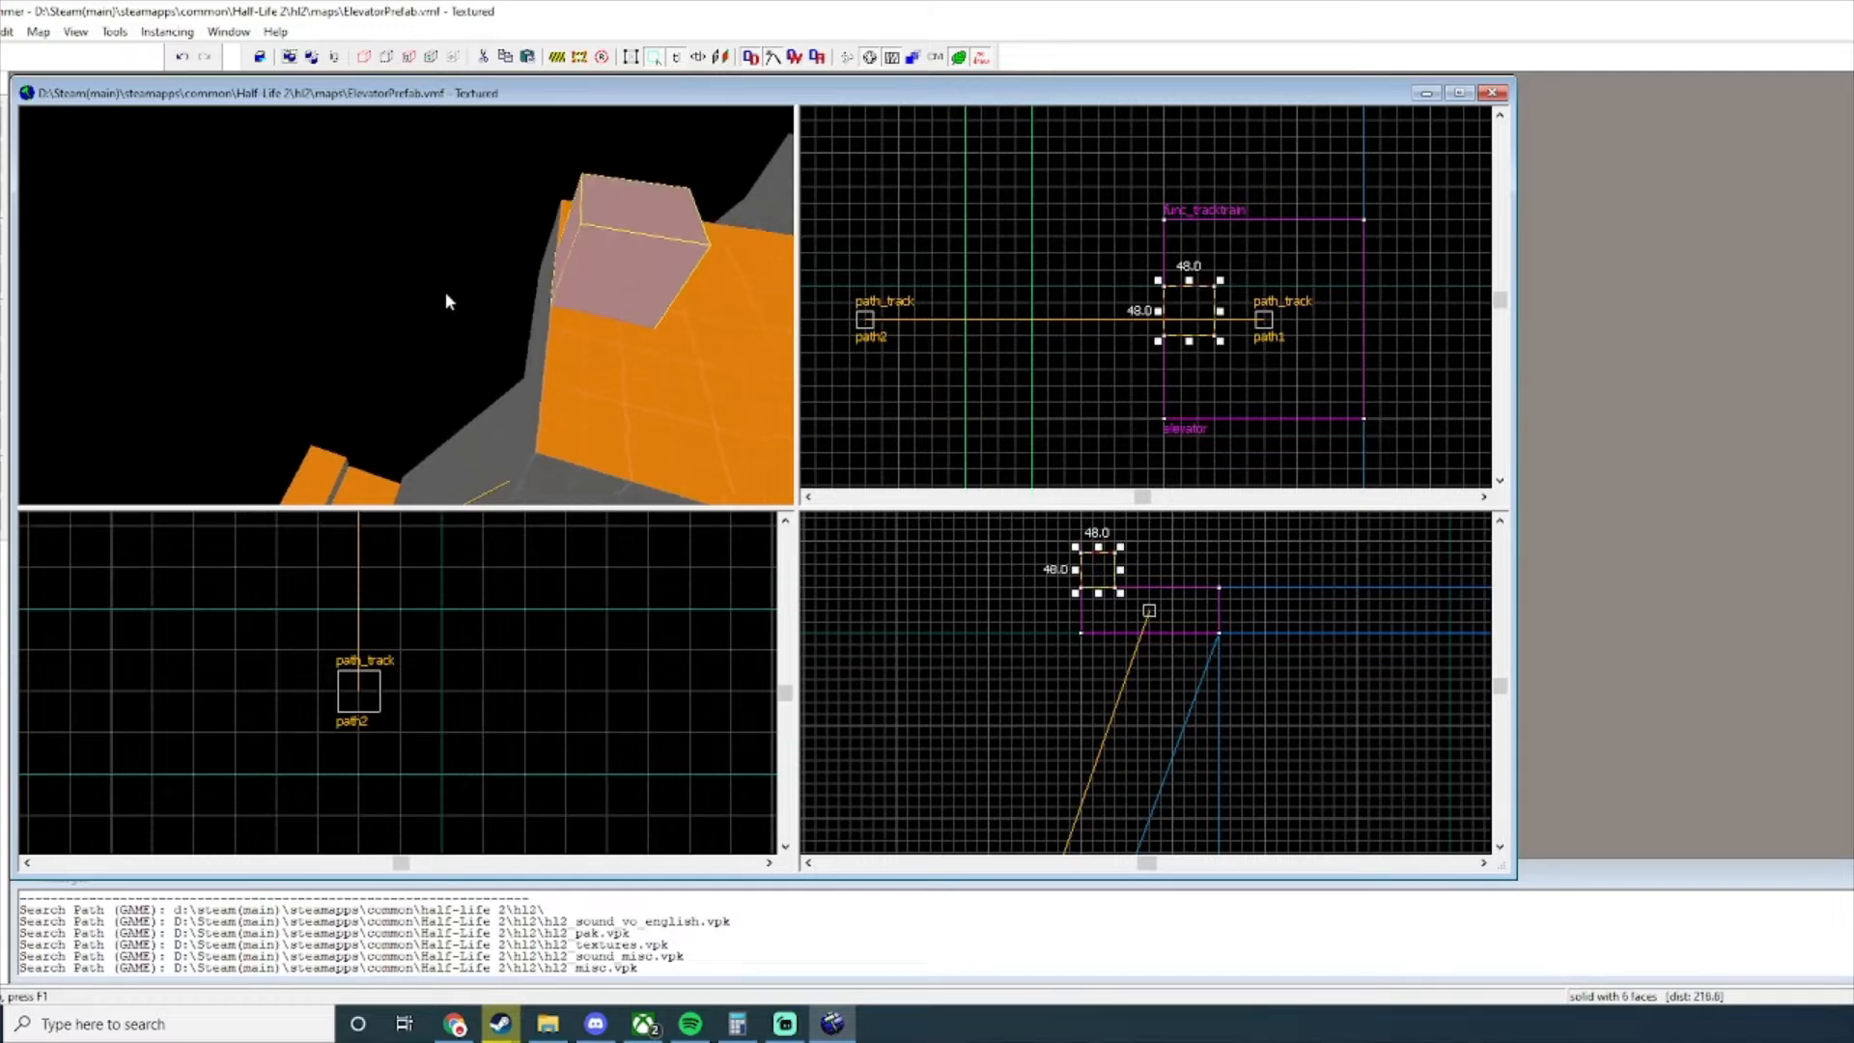
Create a 16 x 16 x 16 unit block with a dark dev texture, centred on top of the pedestal block.
key(shift+t)
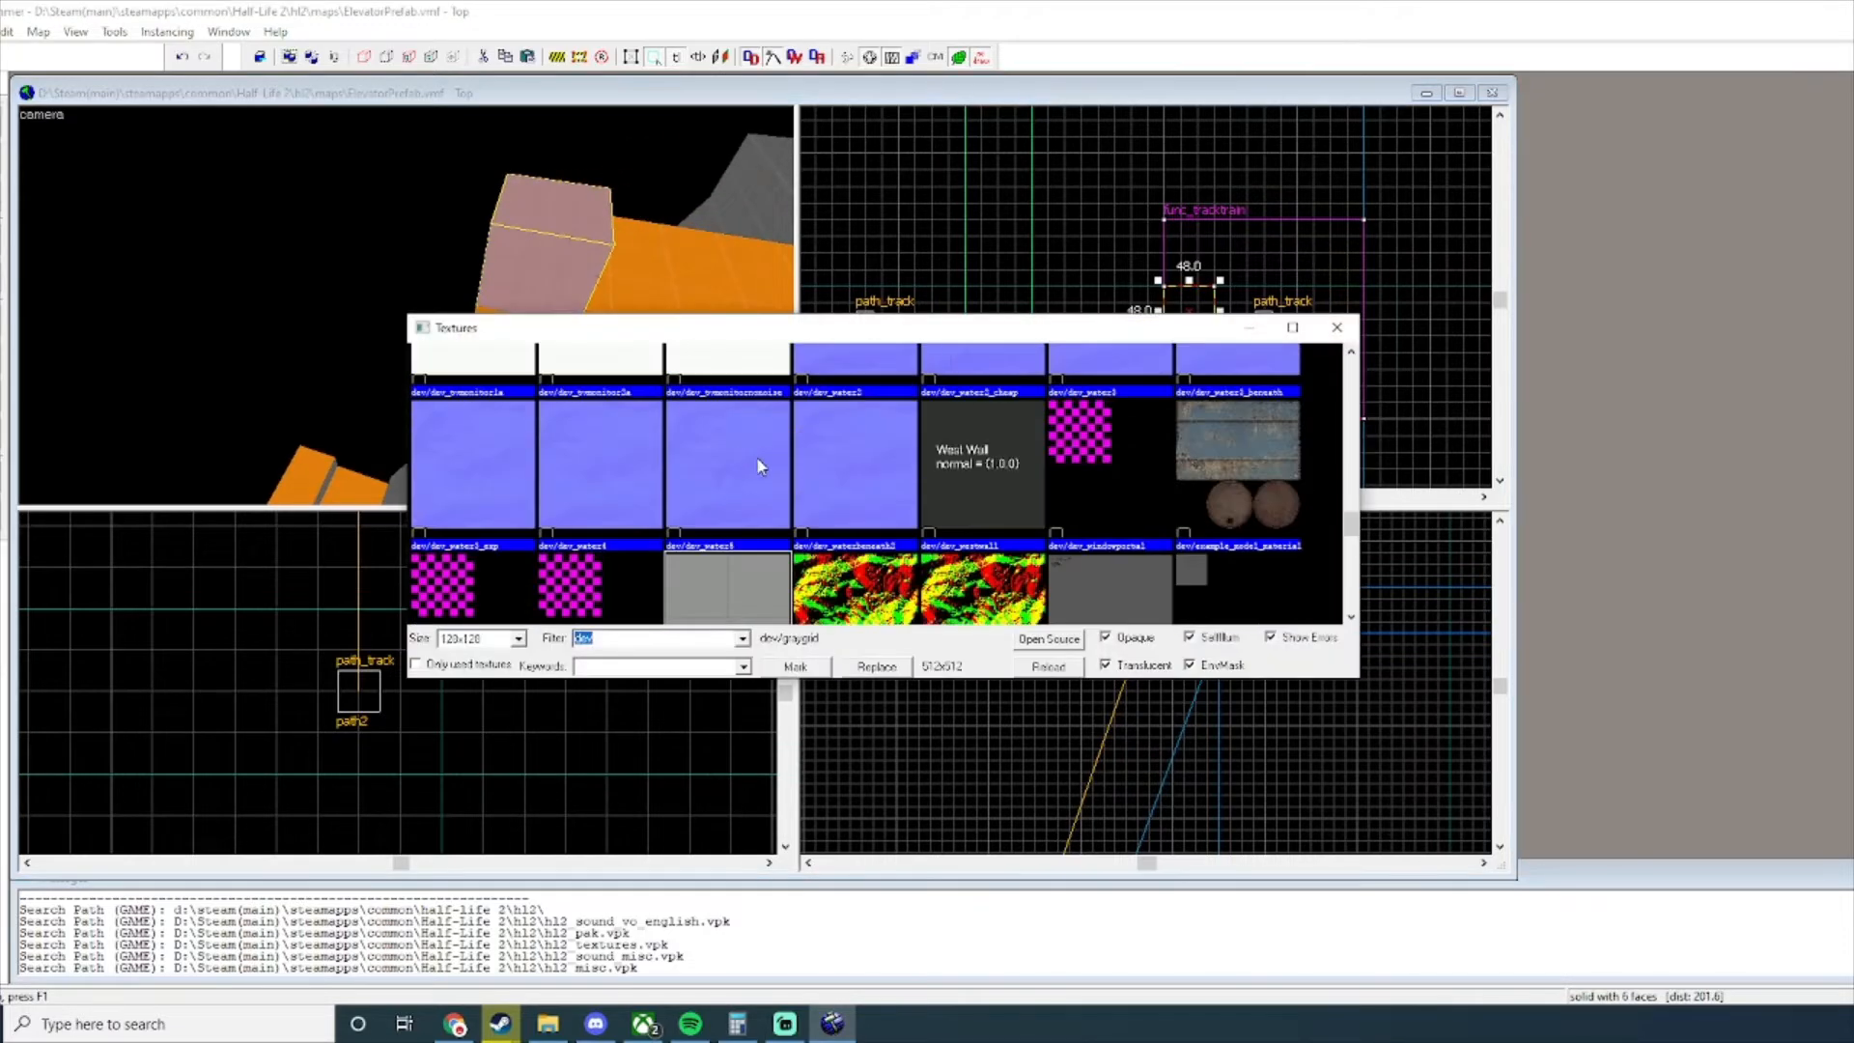
key(Escape)
scroll(1210, 357, up, 4)
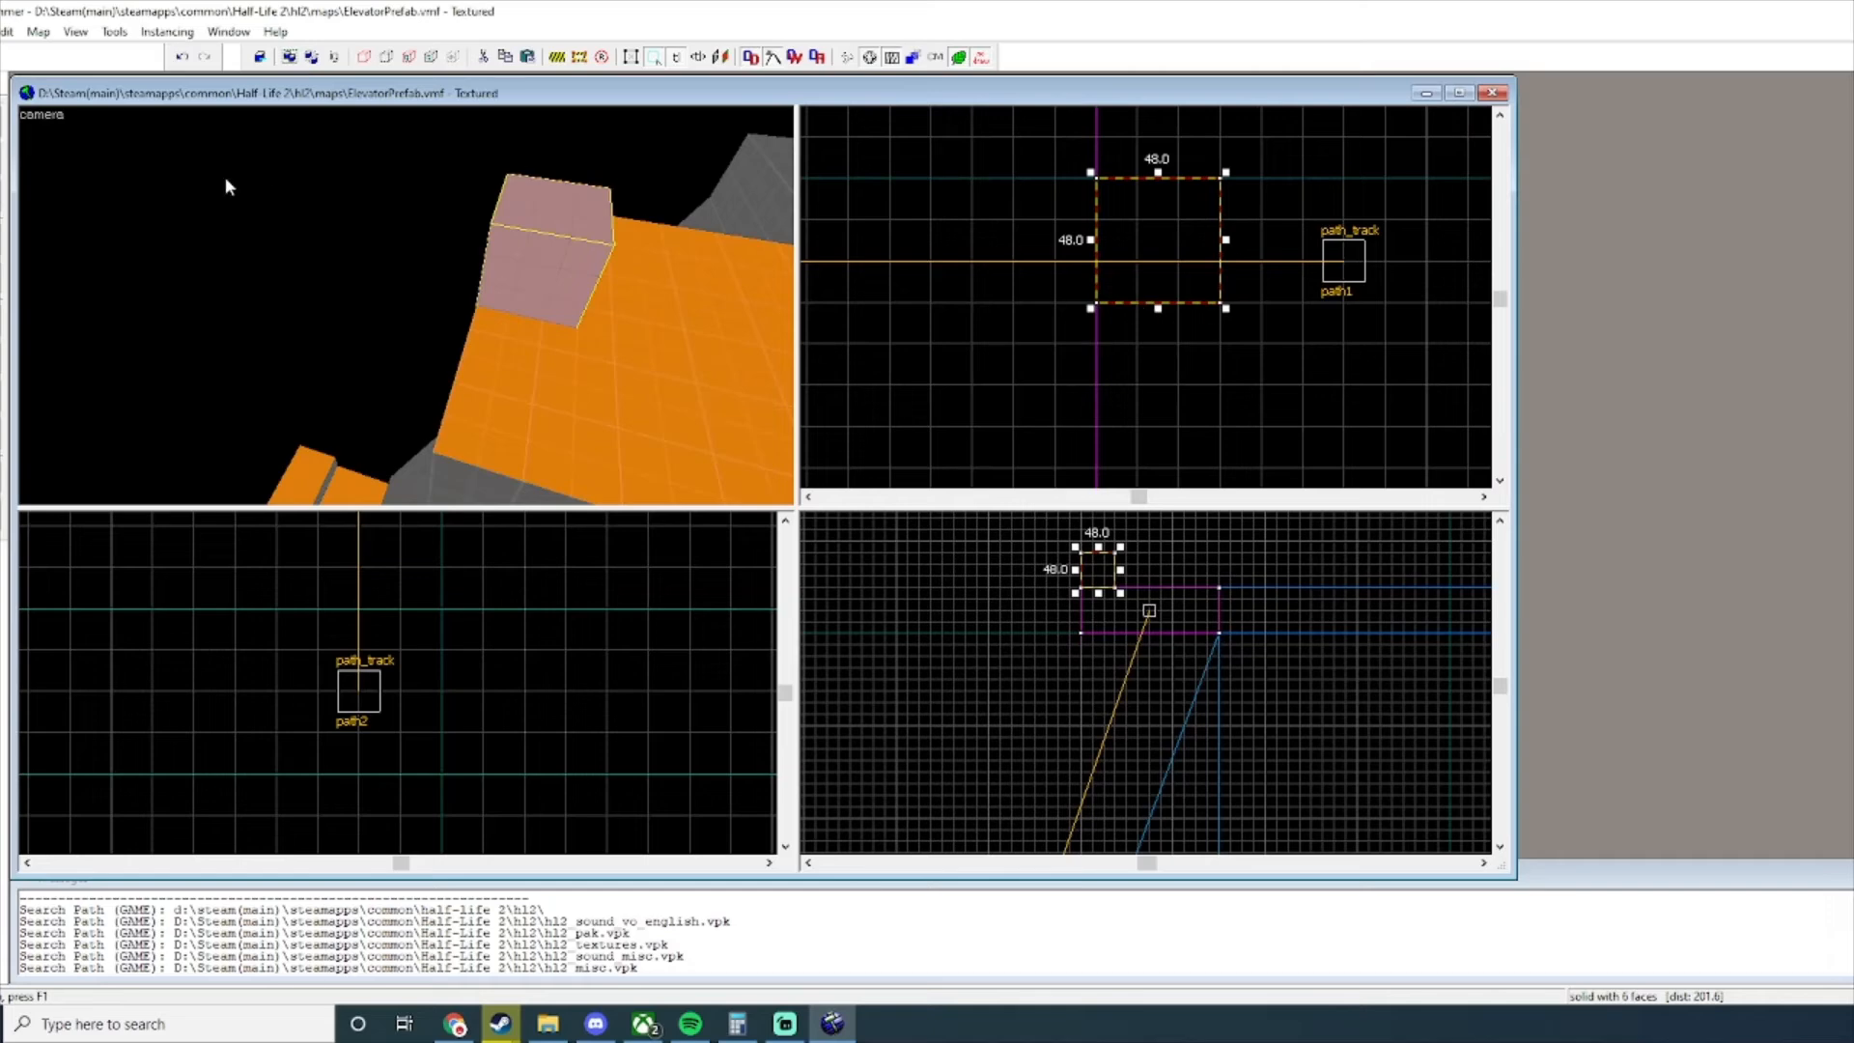
key(Return)
click(1137, 223)
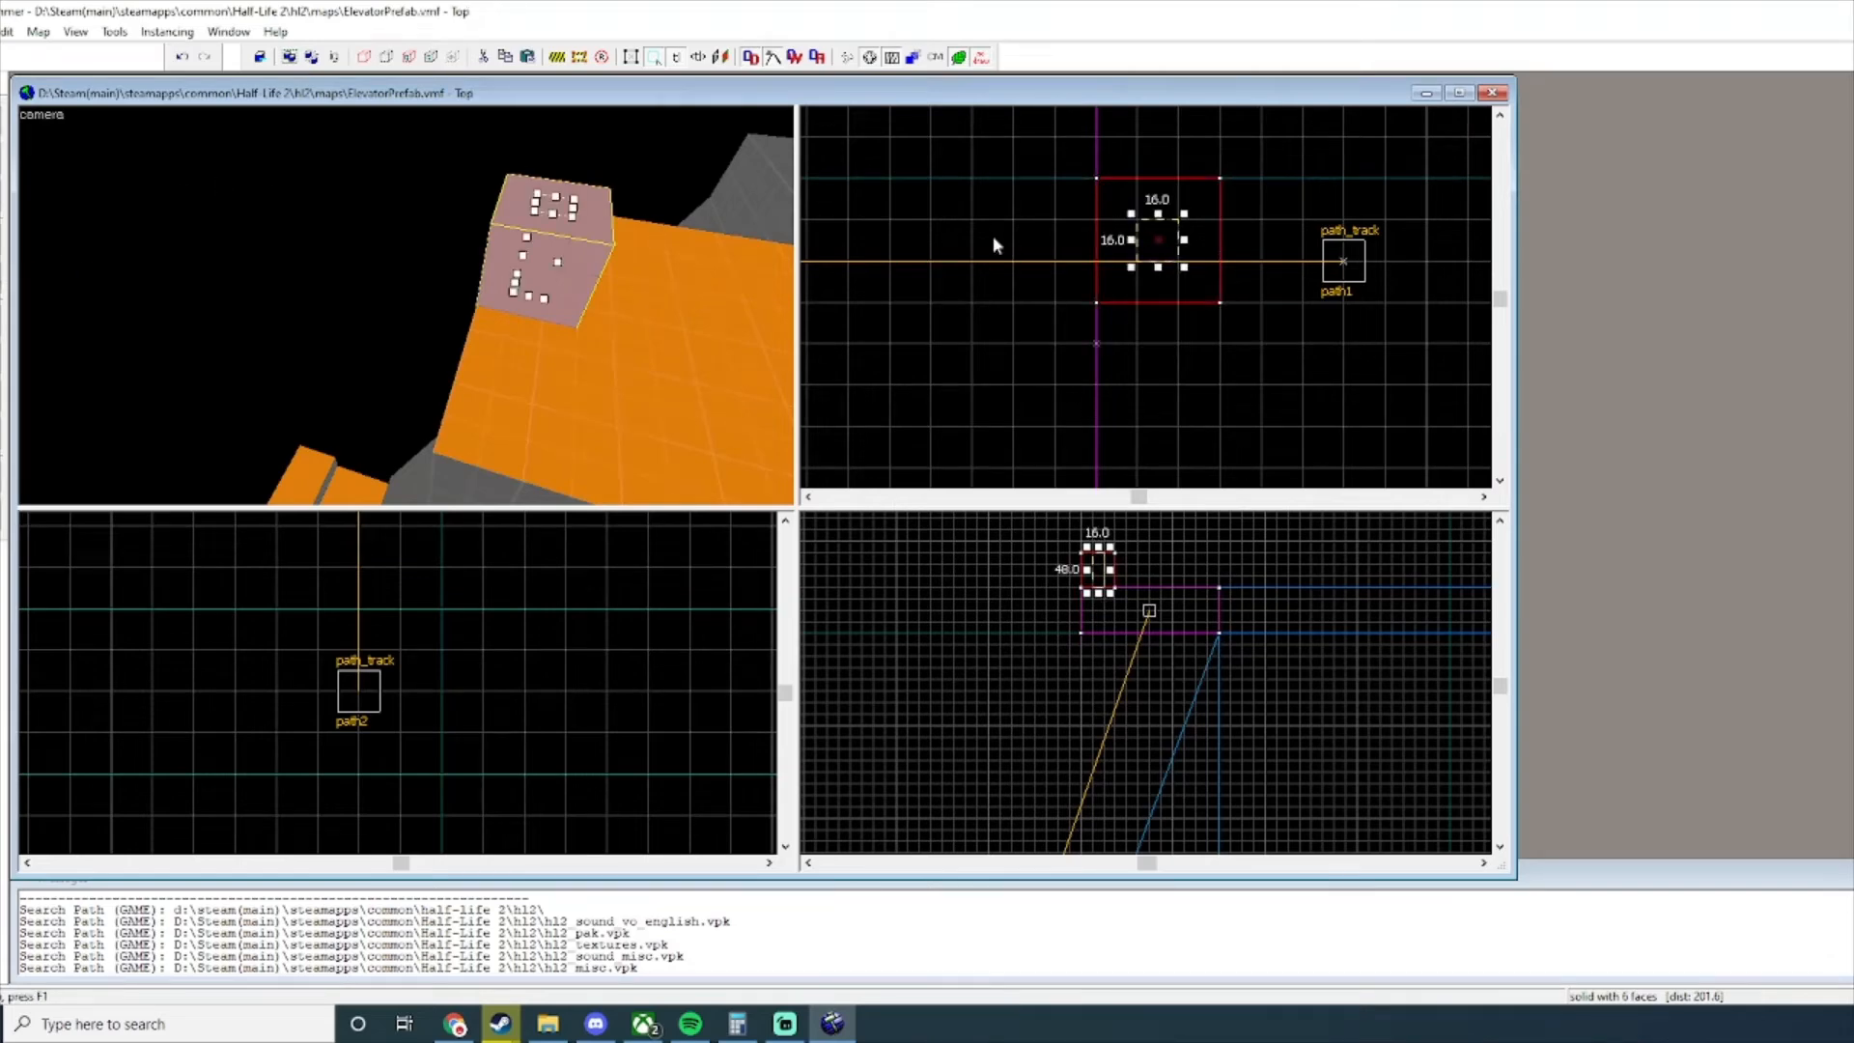
scroll(1162, 552, up, 7)
drag(1046, 613, 1041, 570)
scroll(1044, 604, down, 2)
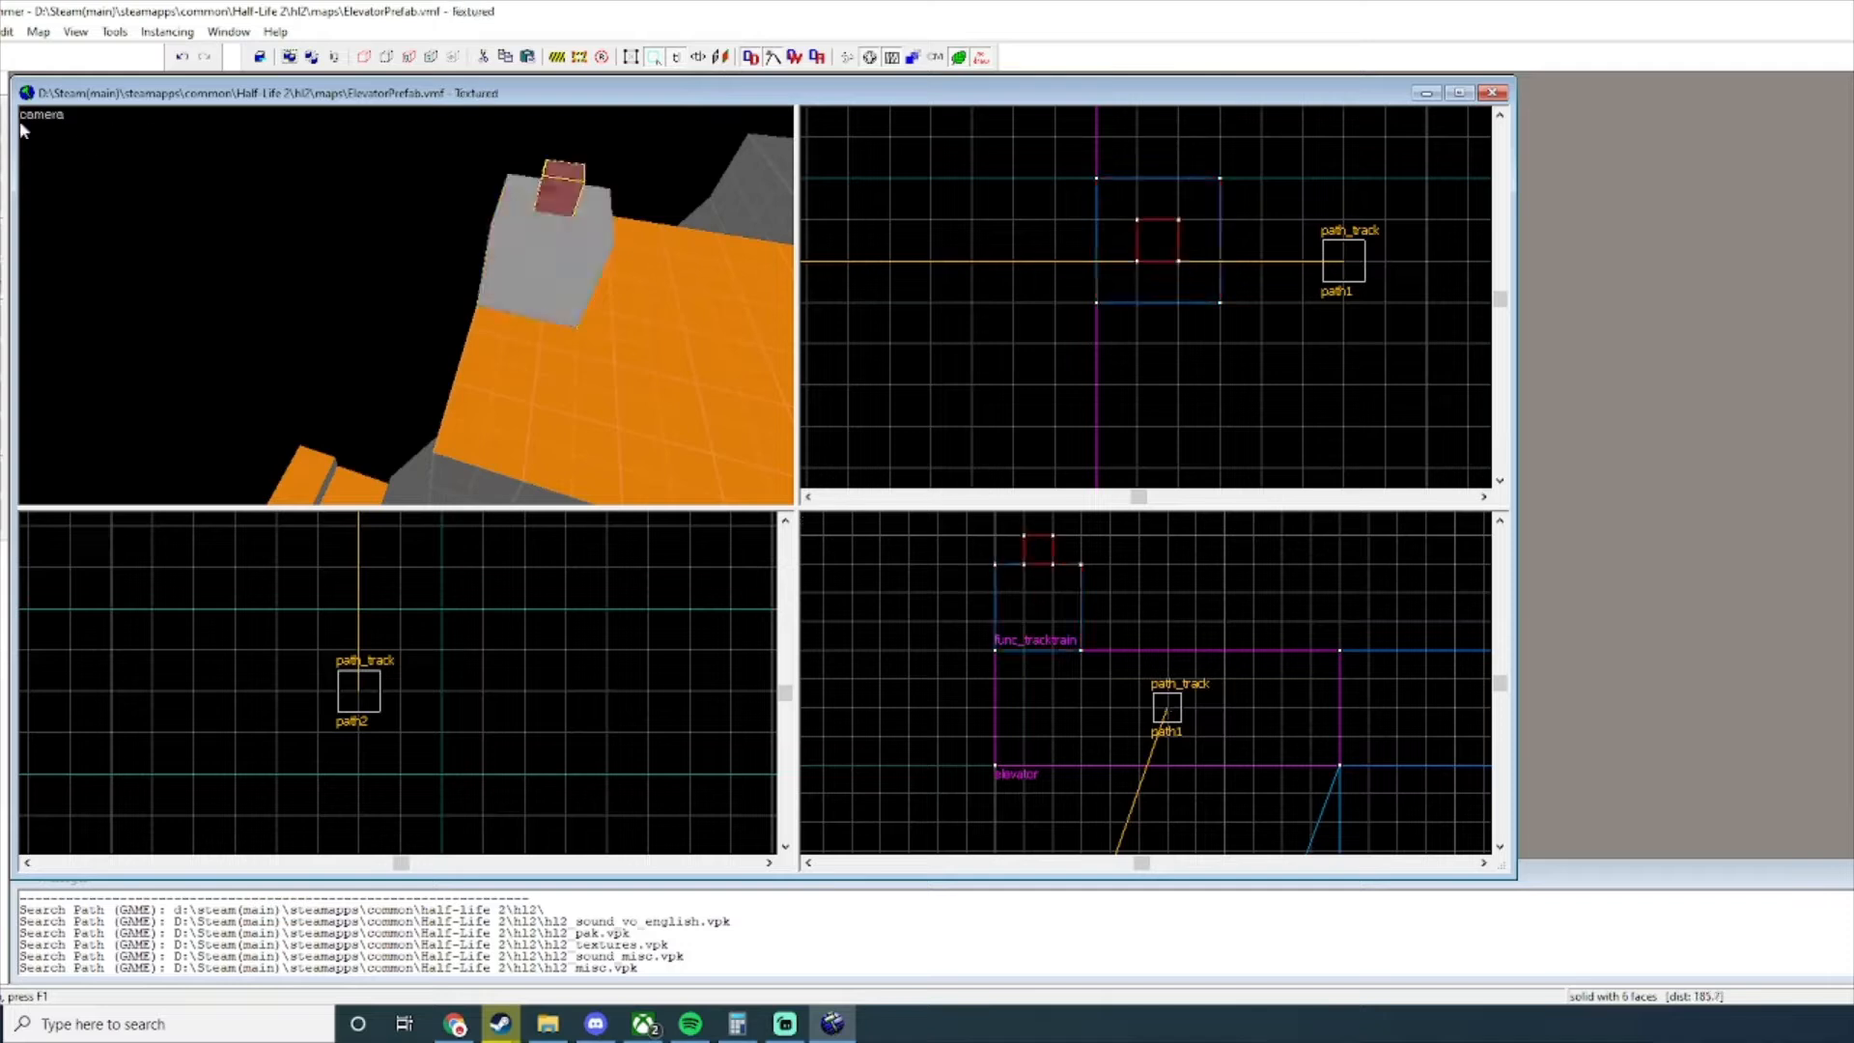
Tie the 48-unit pedestal block to an entity and set its class to func_brush.
click(581, 283)
key(alt+Return)
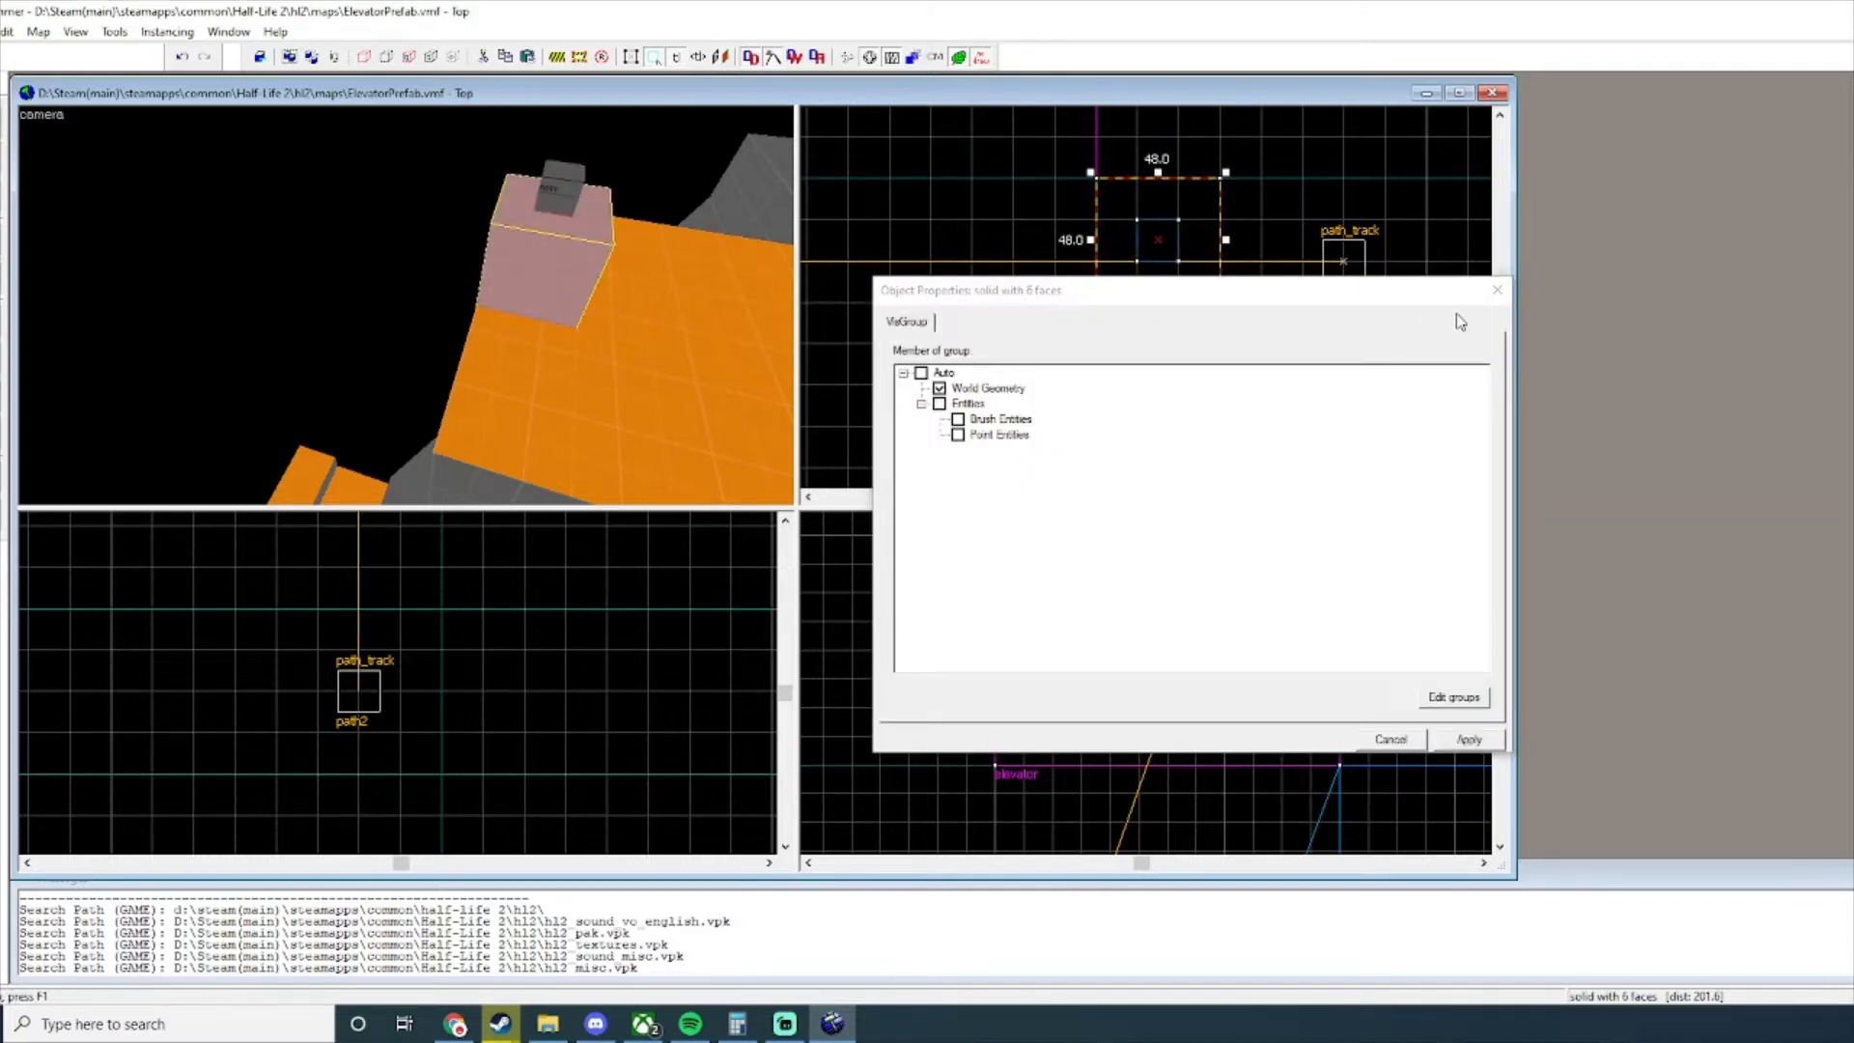
click(1497, 290)
key(ctrl+t)
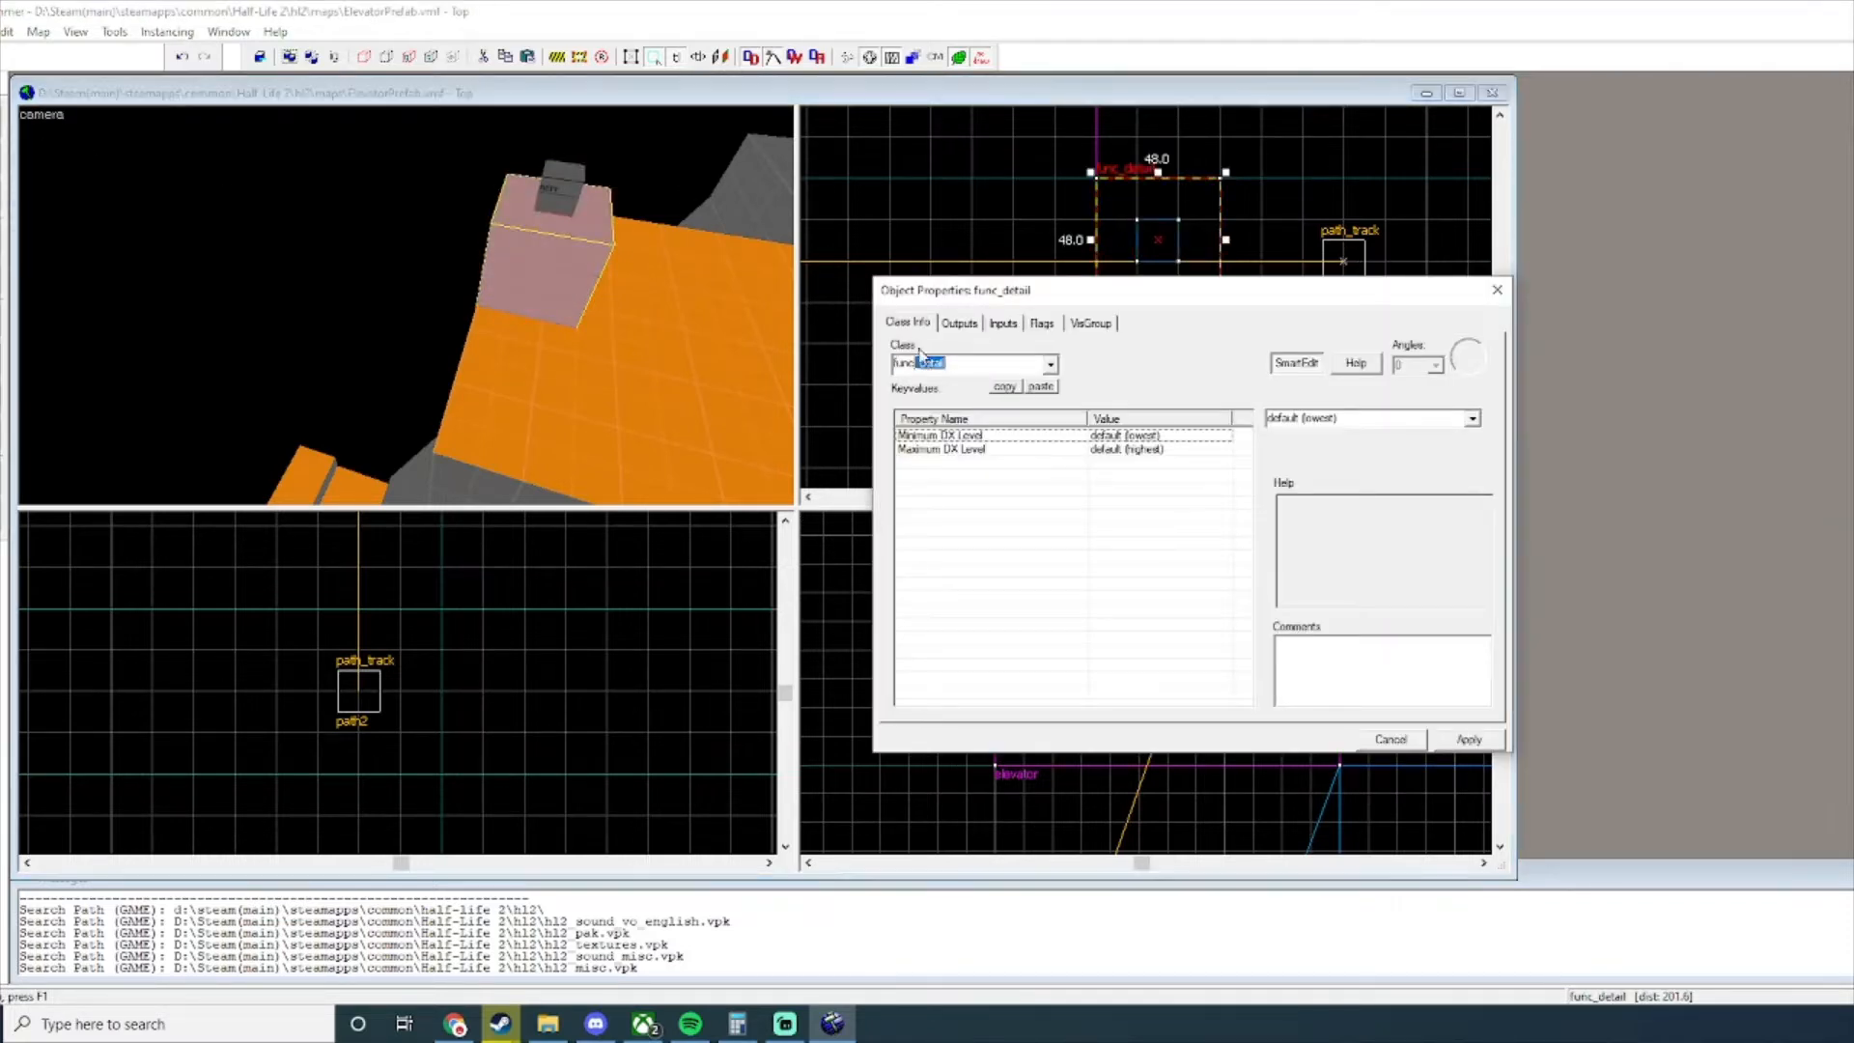
text(brush)
key(Return)
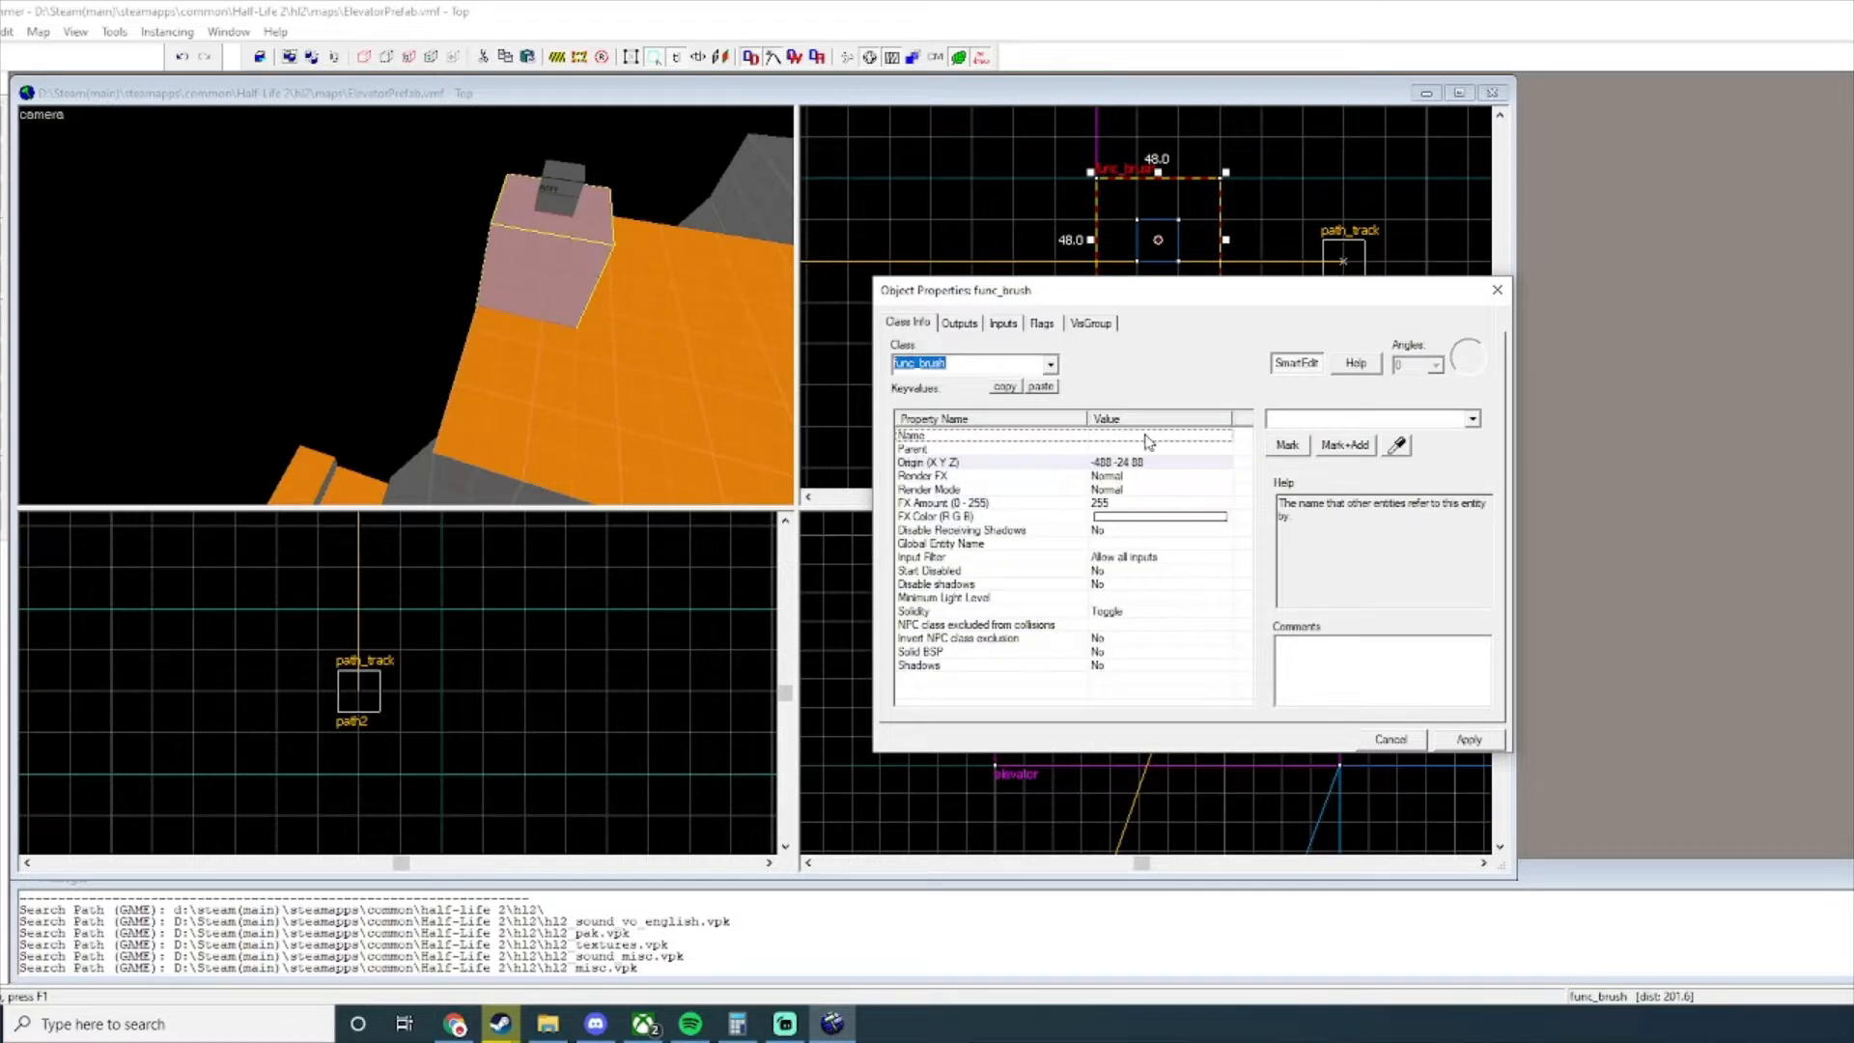
Name the pedestal's func_brush elevatortrigger and set its parent to elevator.
click(642, 306)
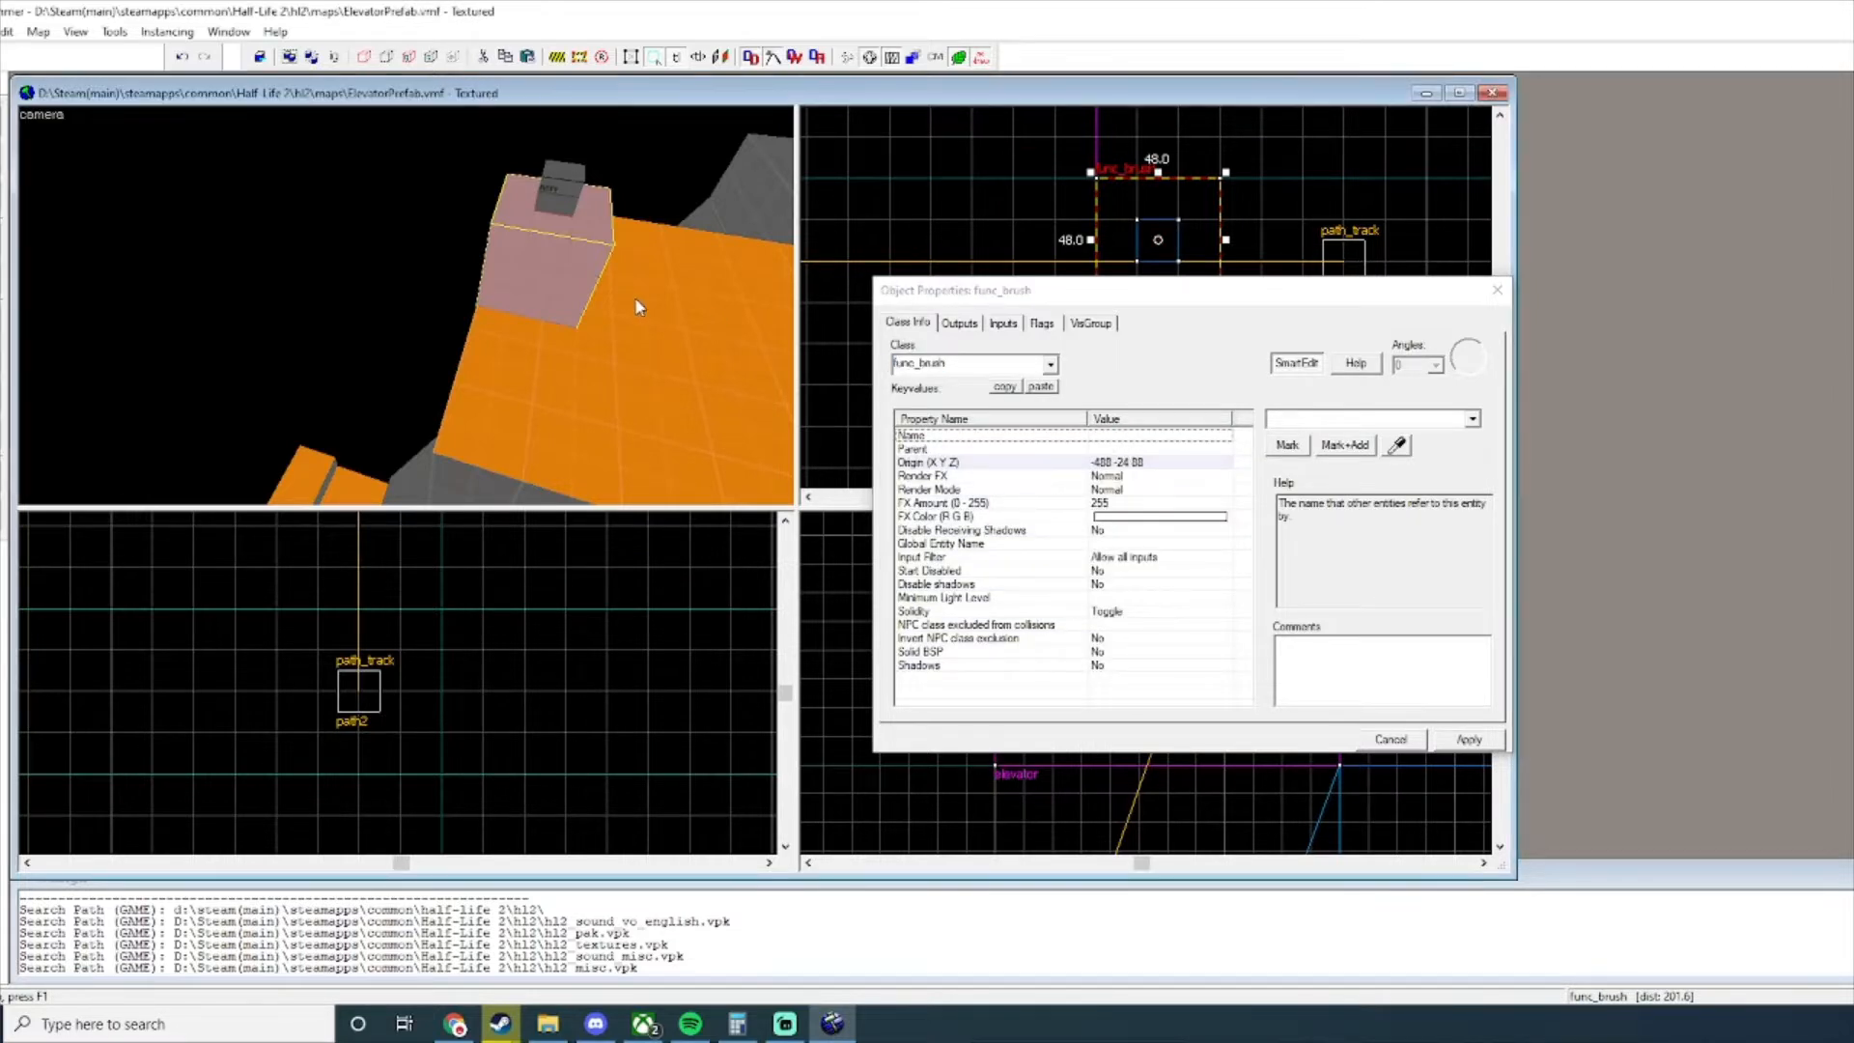
click(962, 324)
click(907, 322)
click(1186, 436)
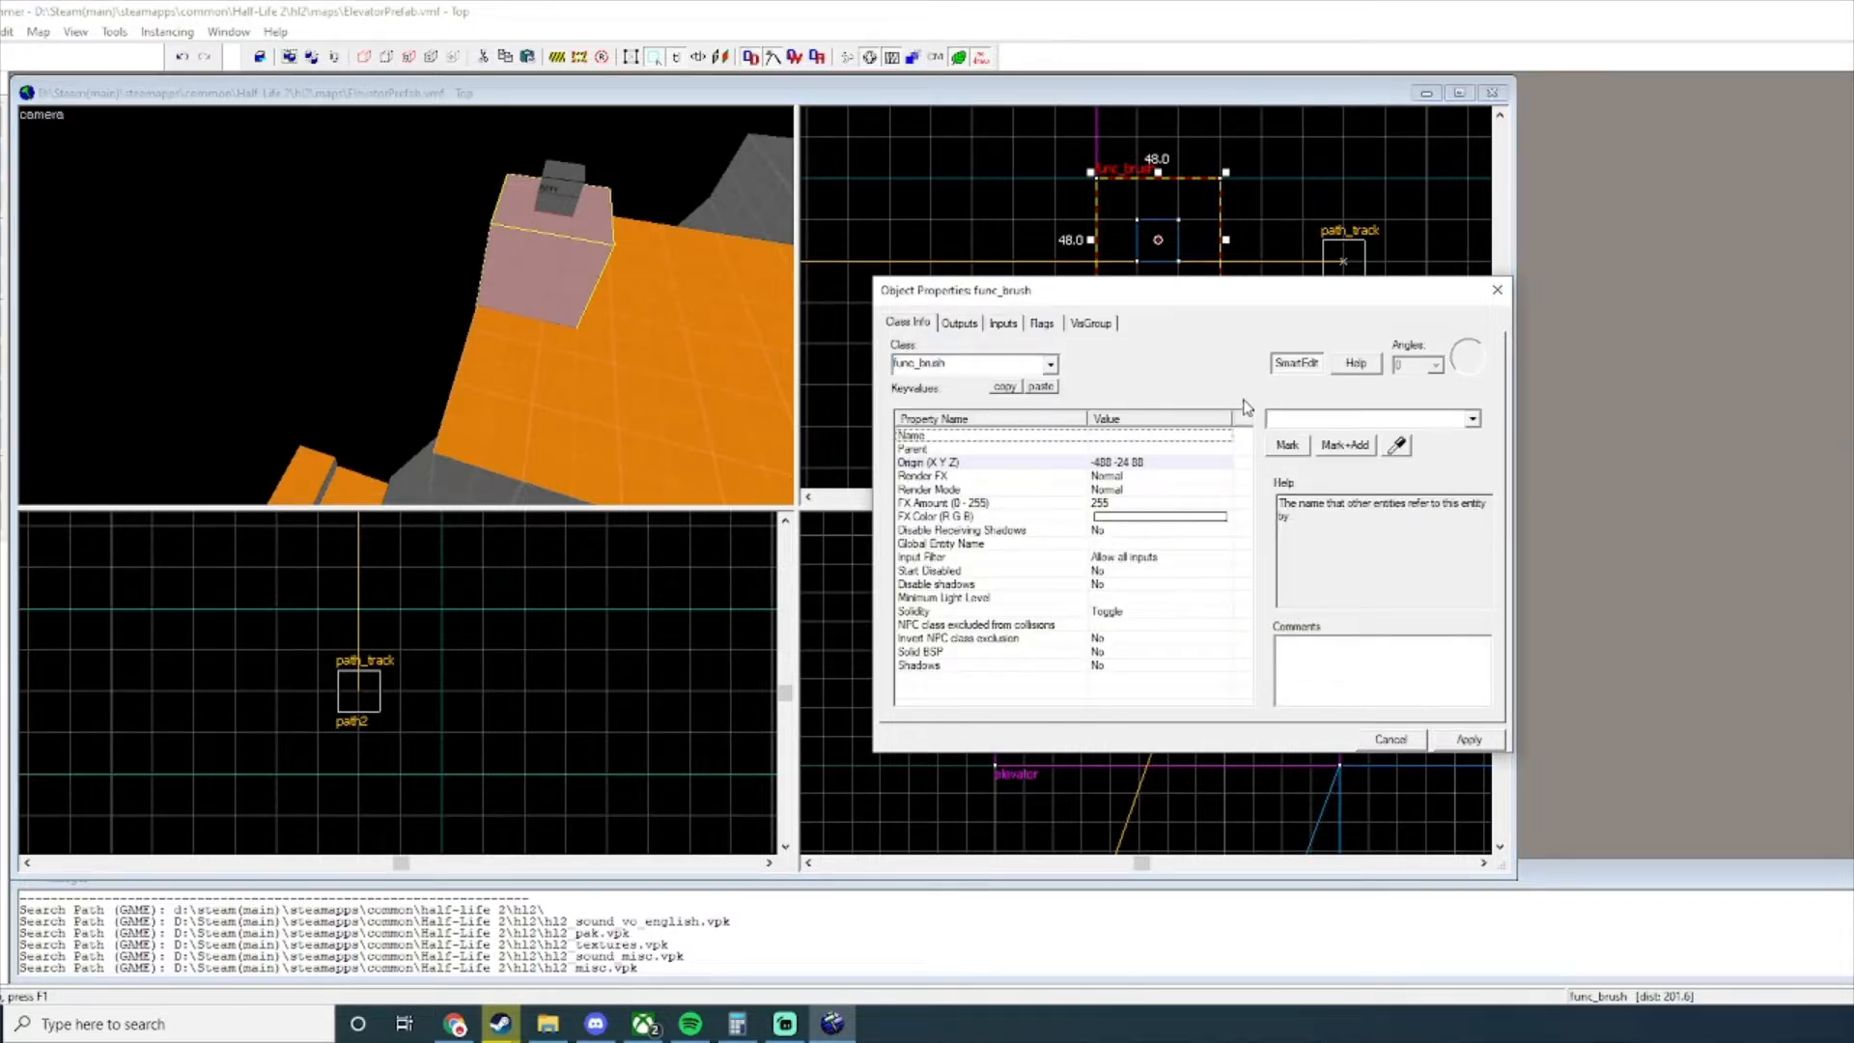
text(elevato)
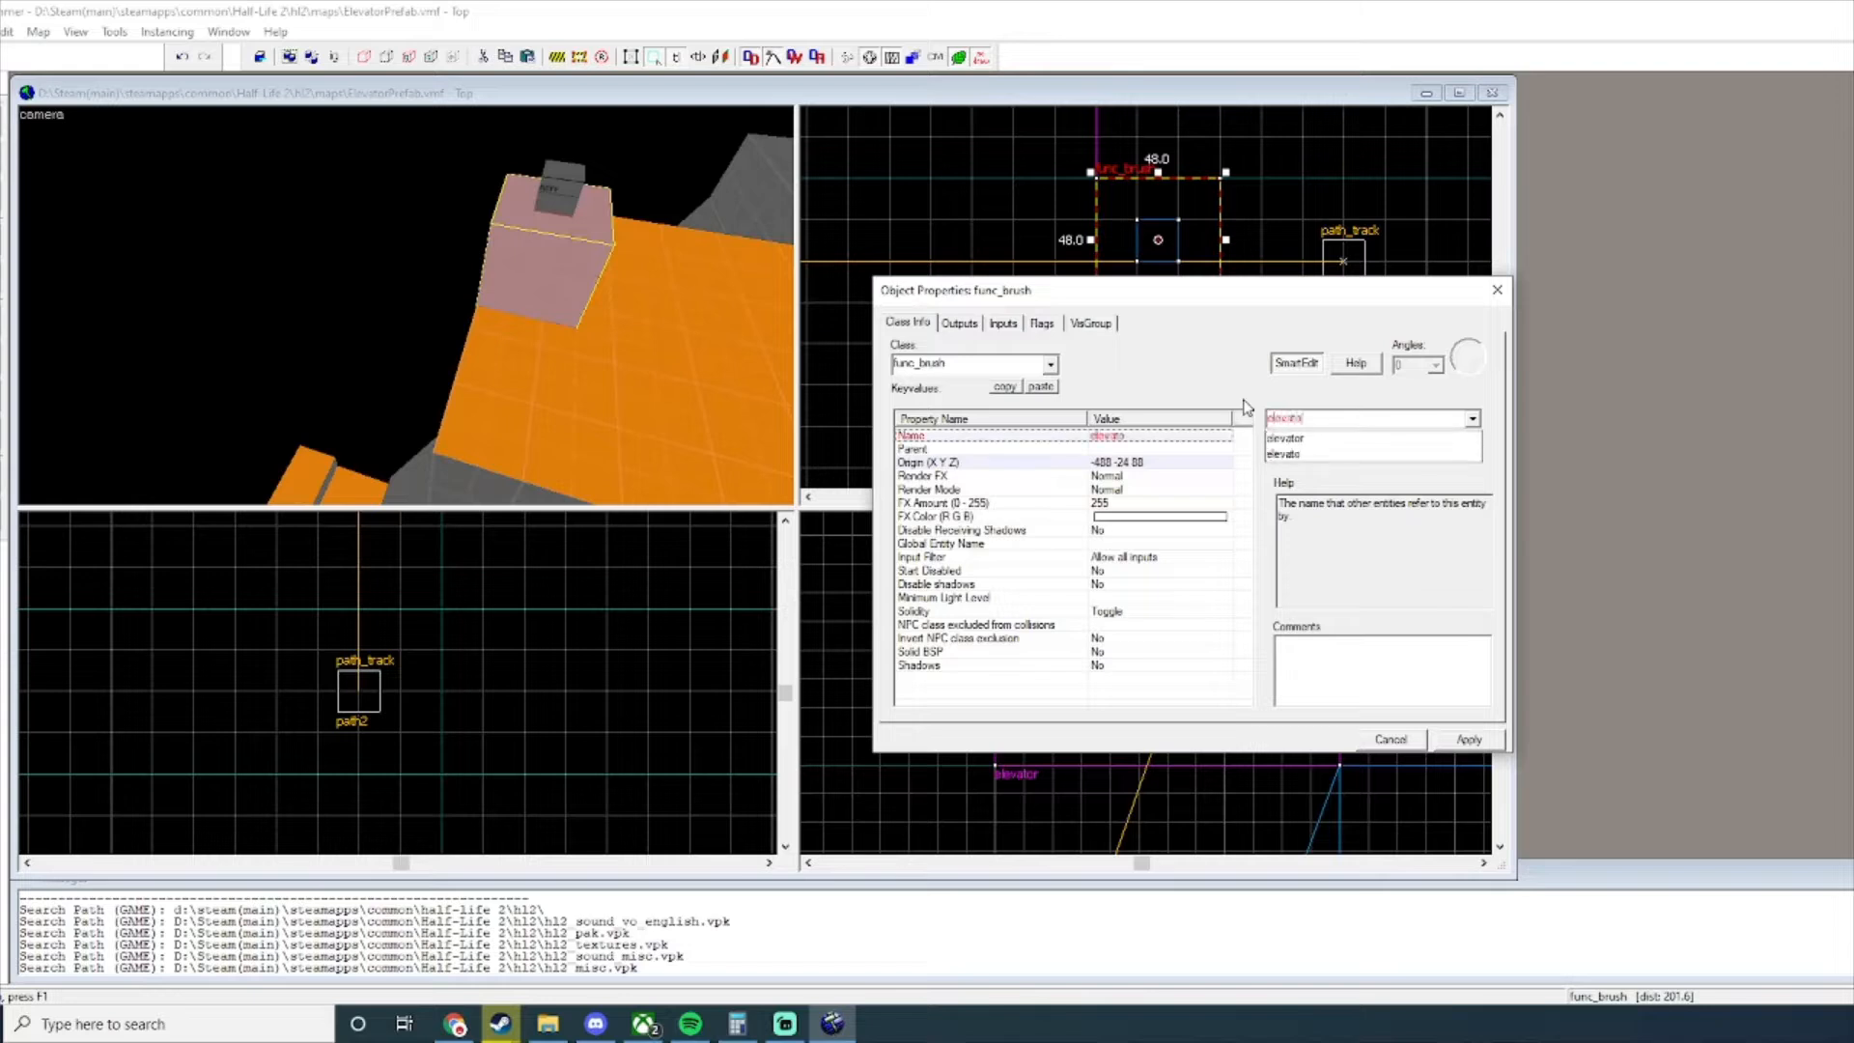
text(rtrigger)
key(Return)
click(1132, 450)
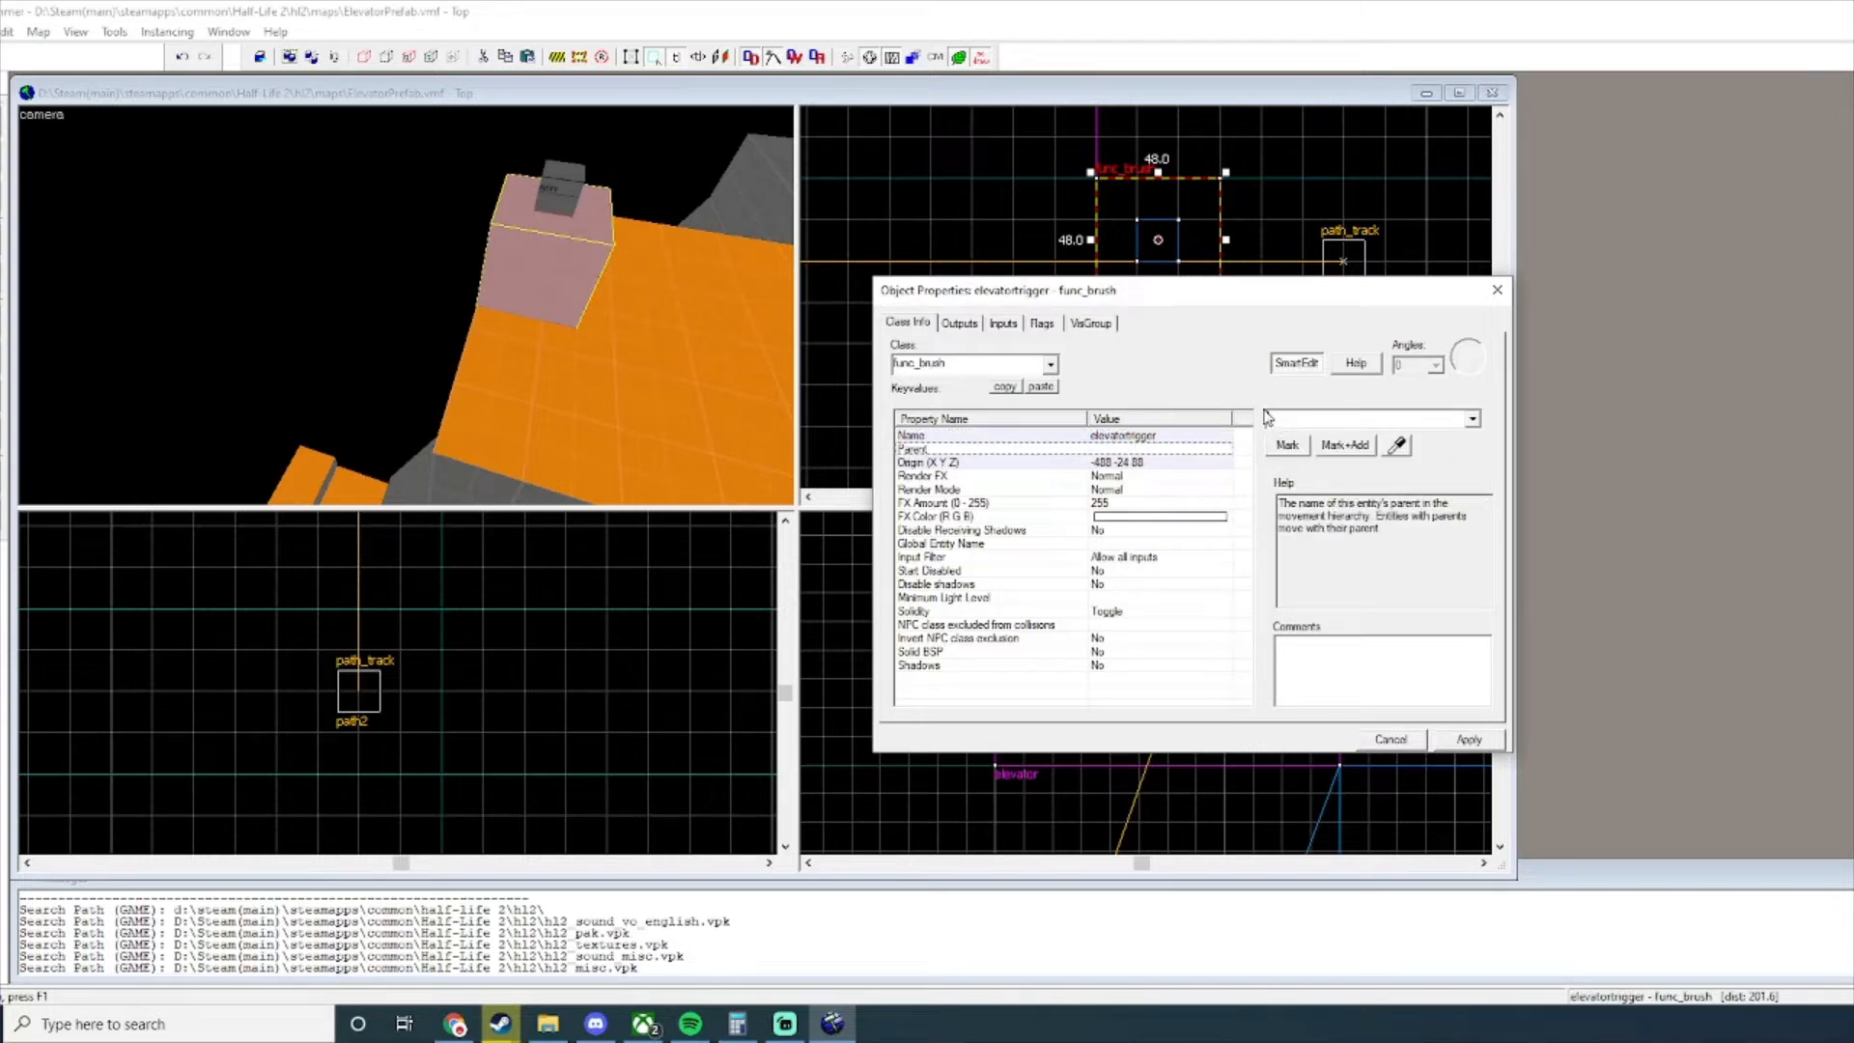
text(elevator)
key(Return)
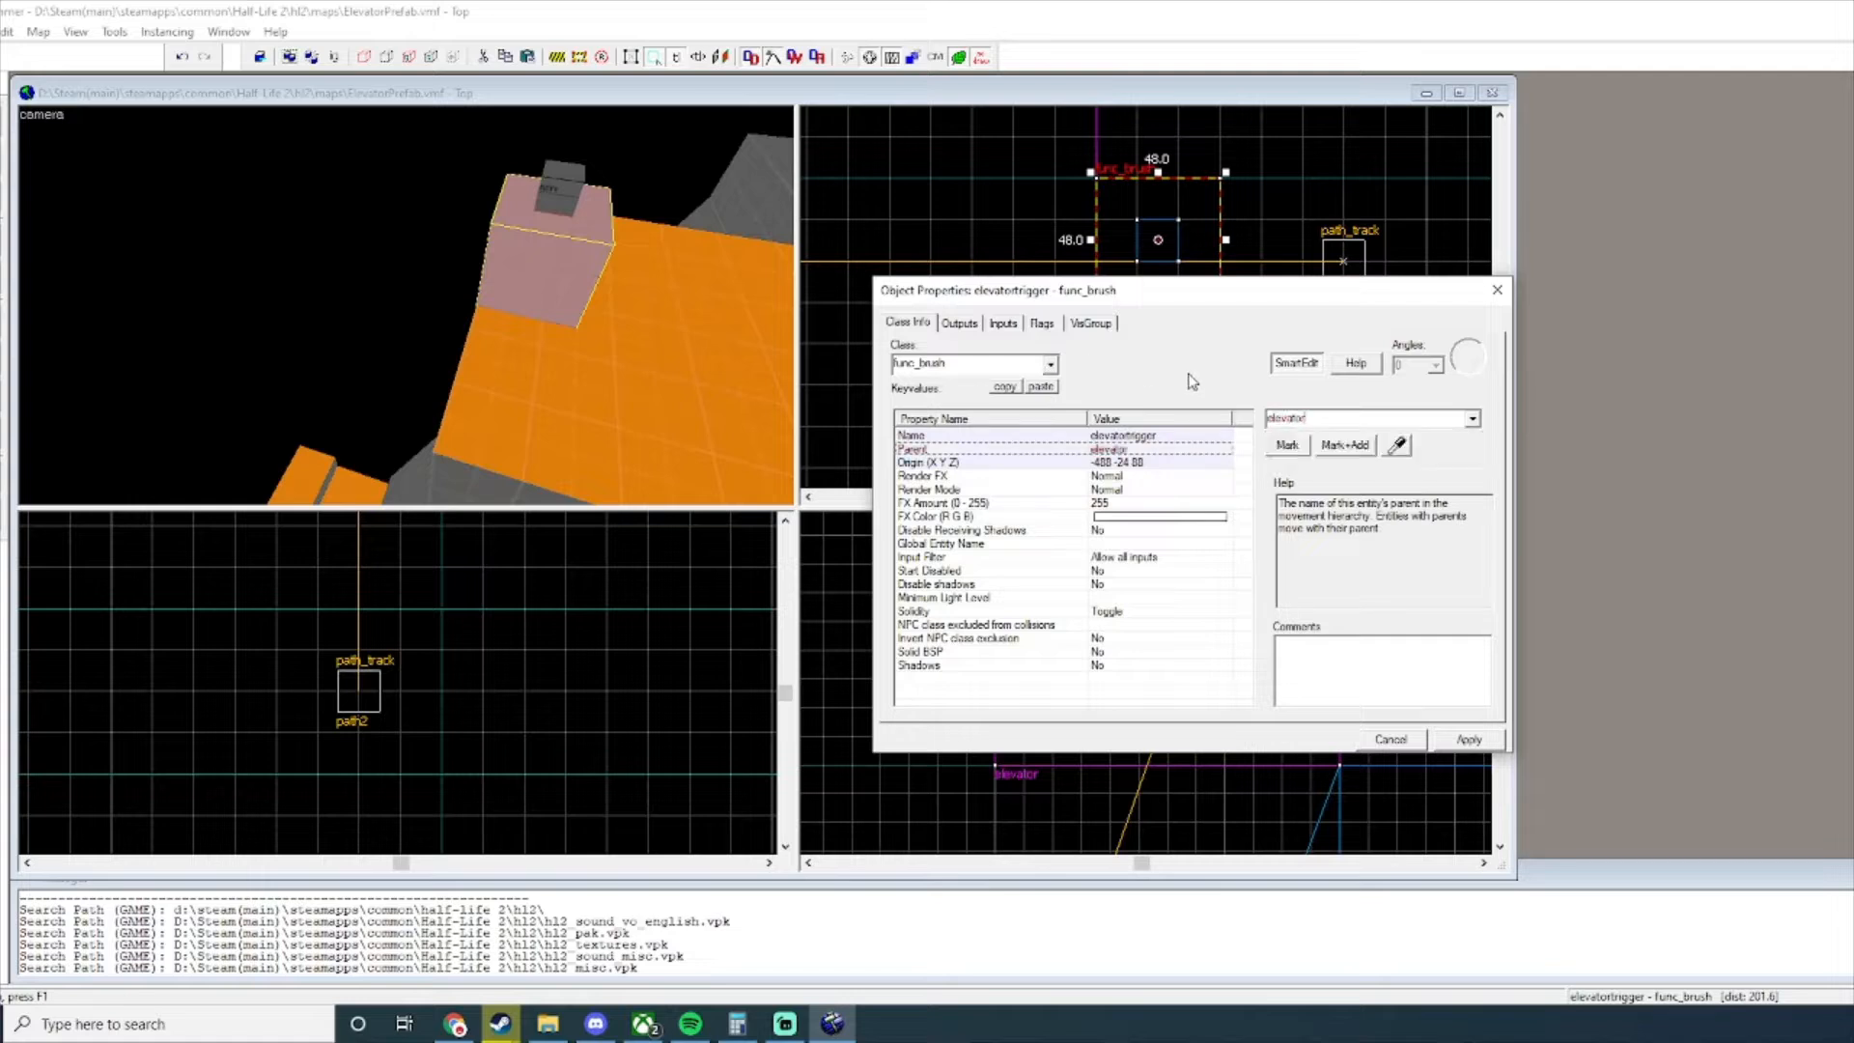
Tie the small 16-unit block on the pedestal to a func_button entity and open its Name property.
click(665, 406)
click(558, 206)
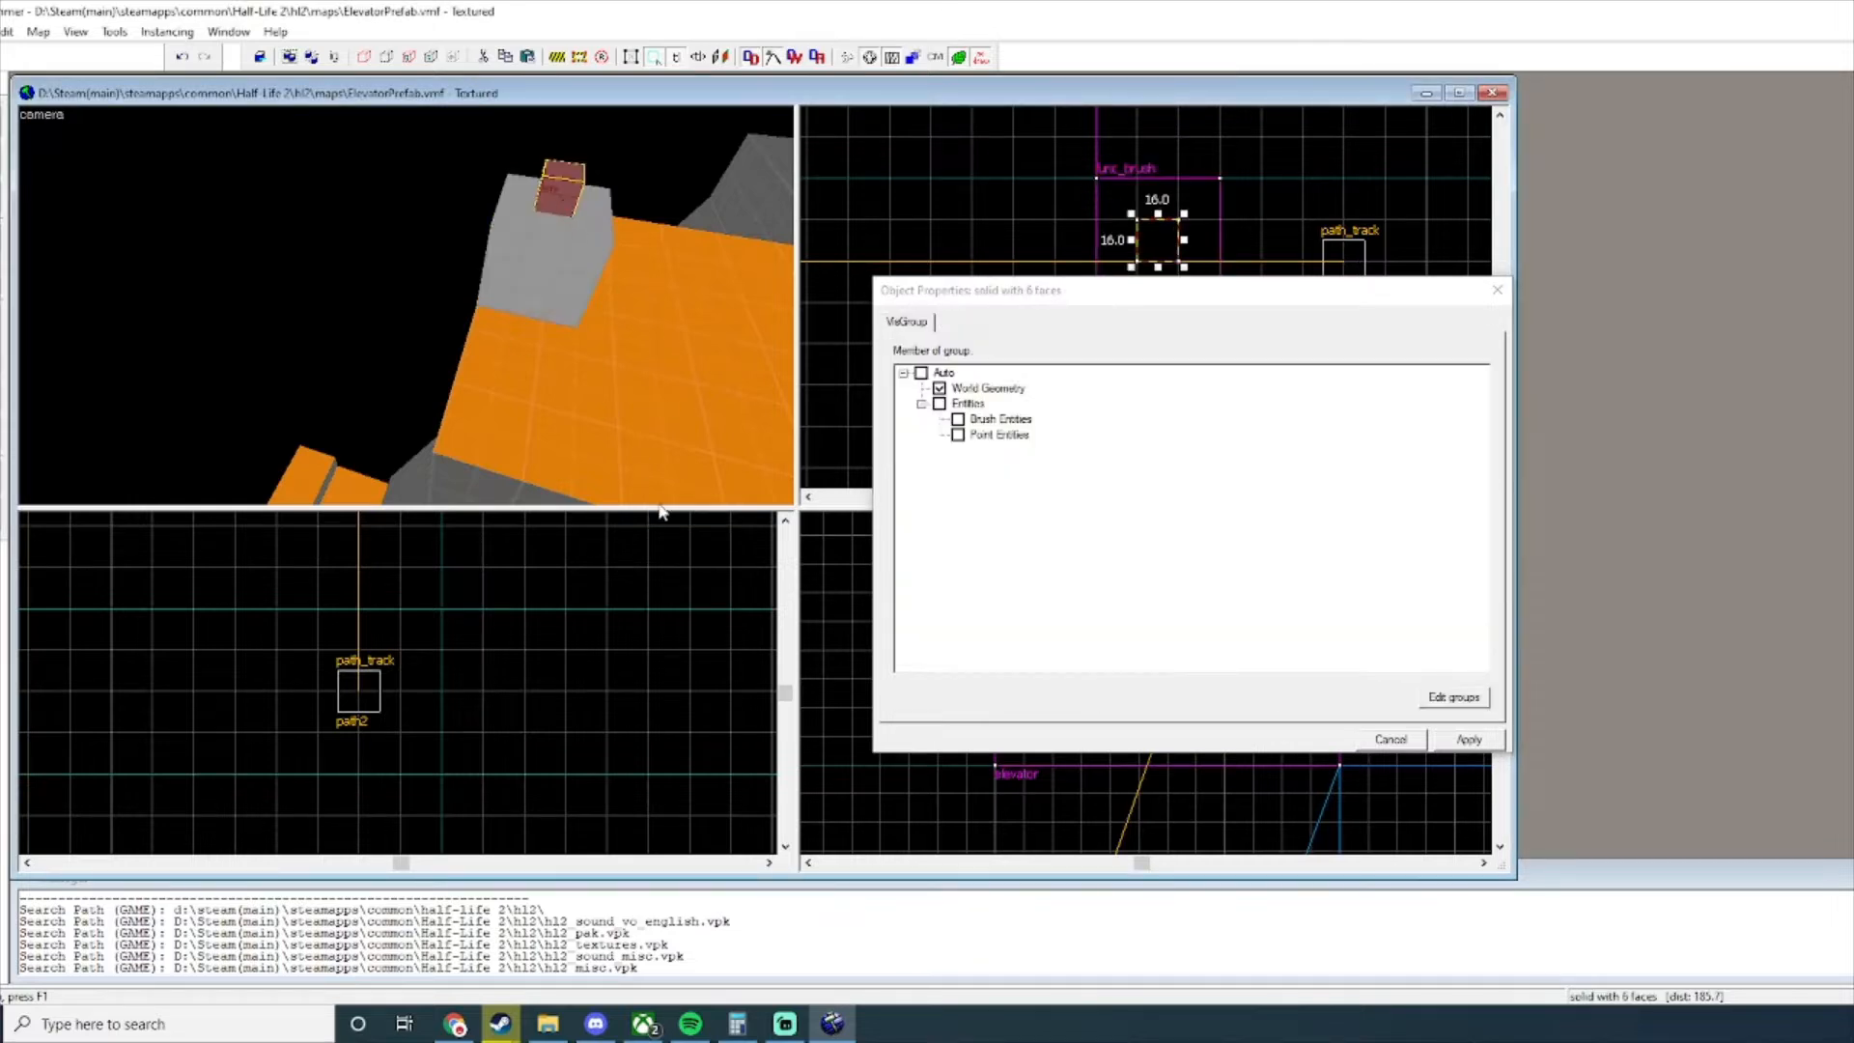
click(587, 345)
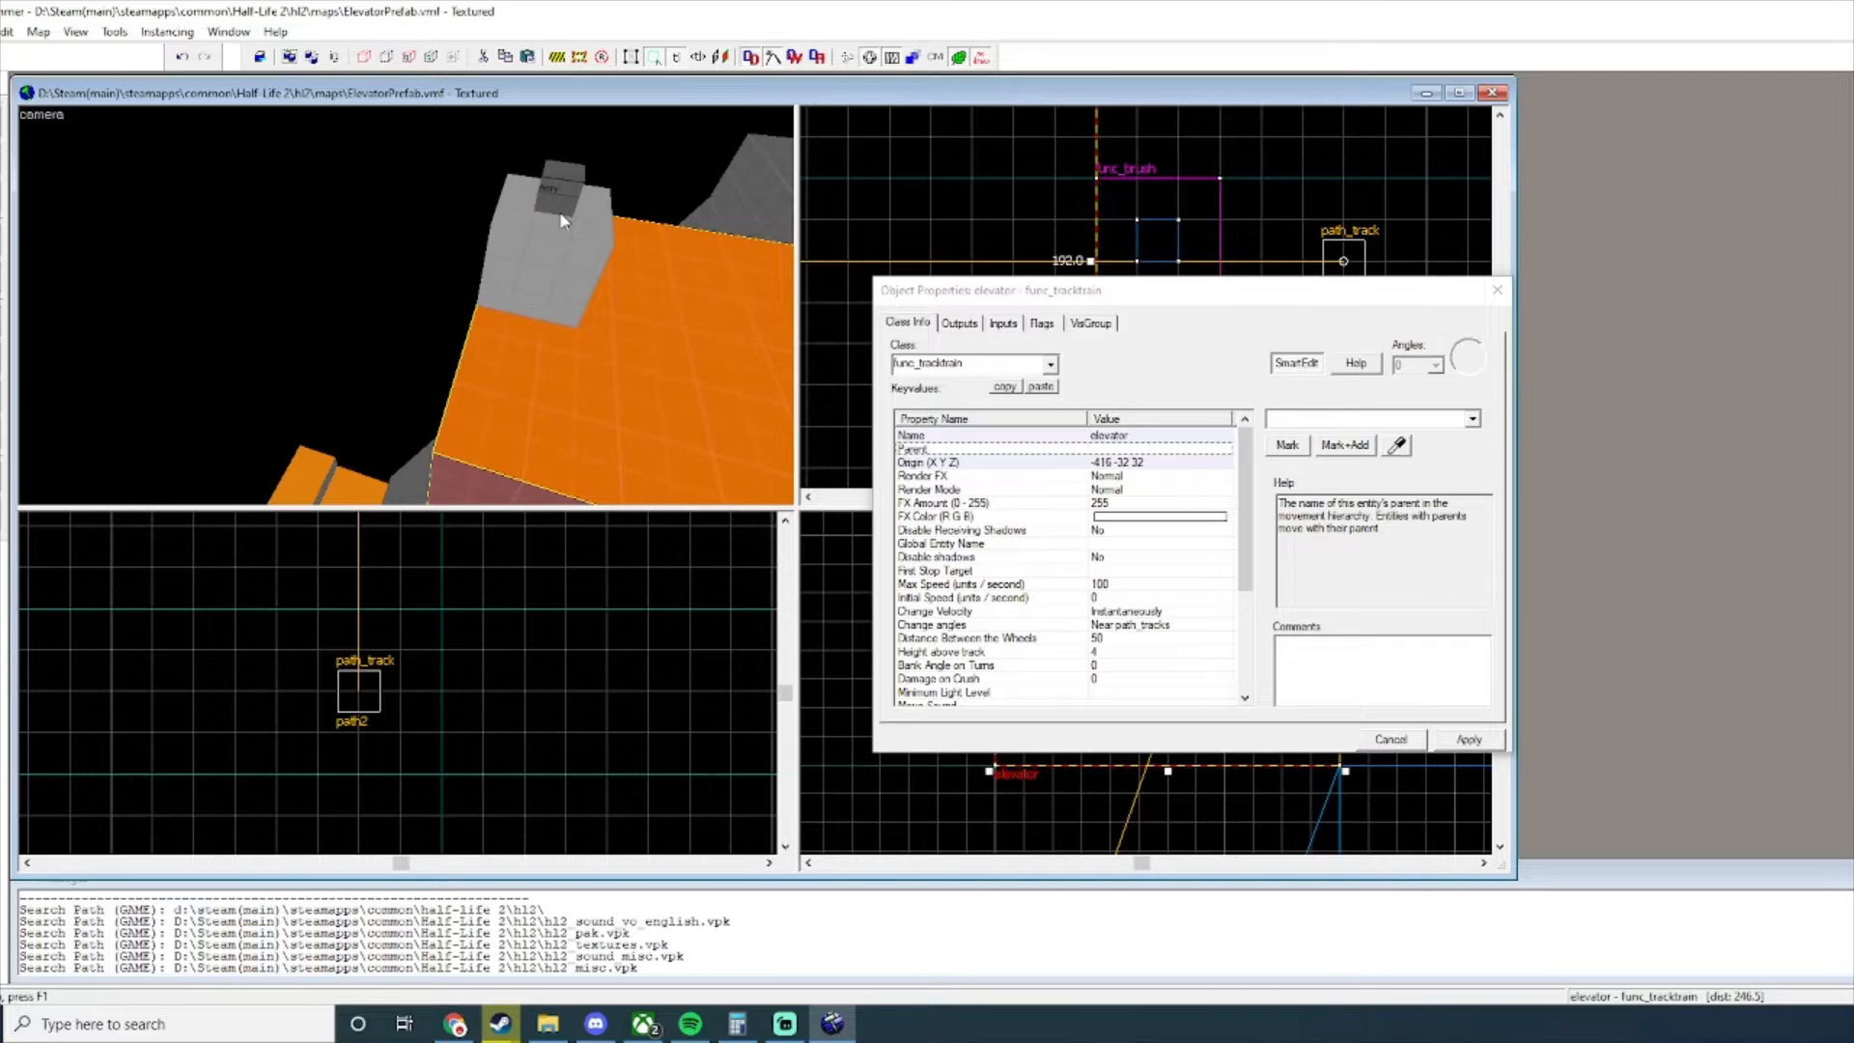
click(565, 220)
key(ctrl+t)
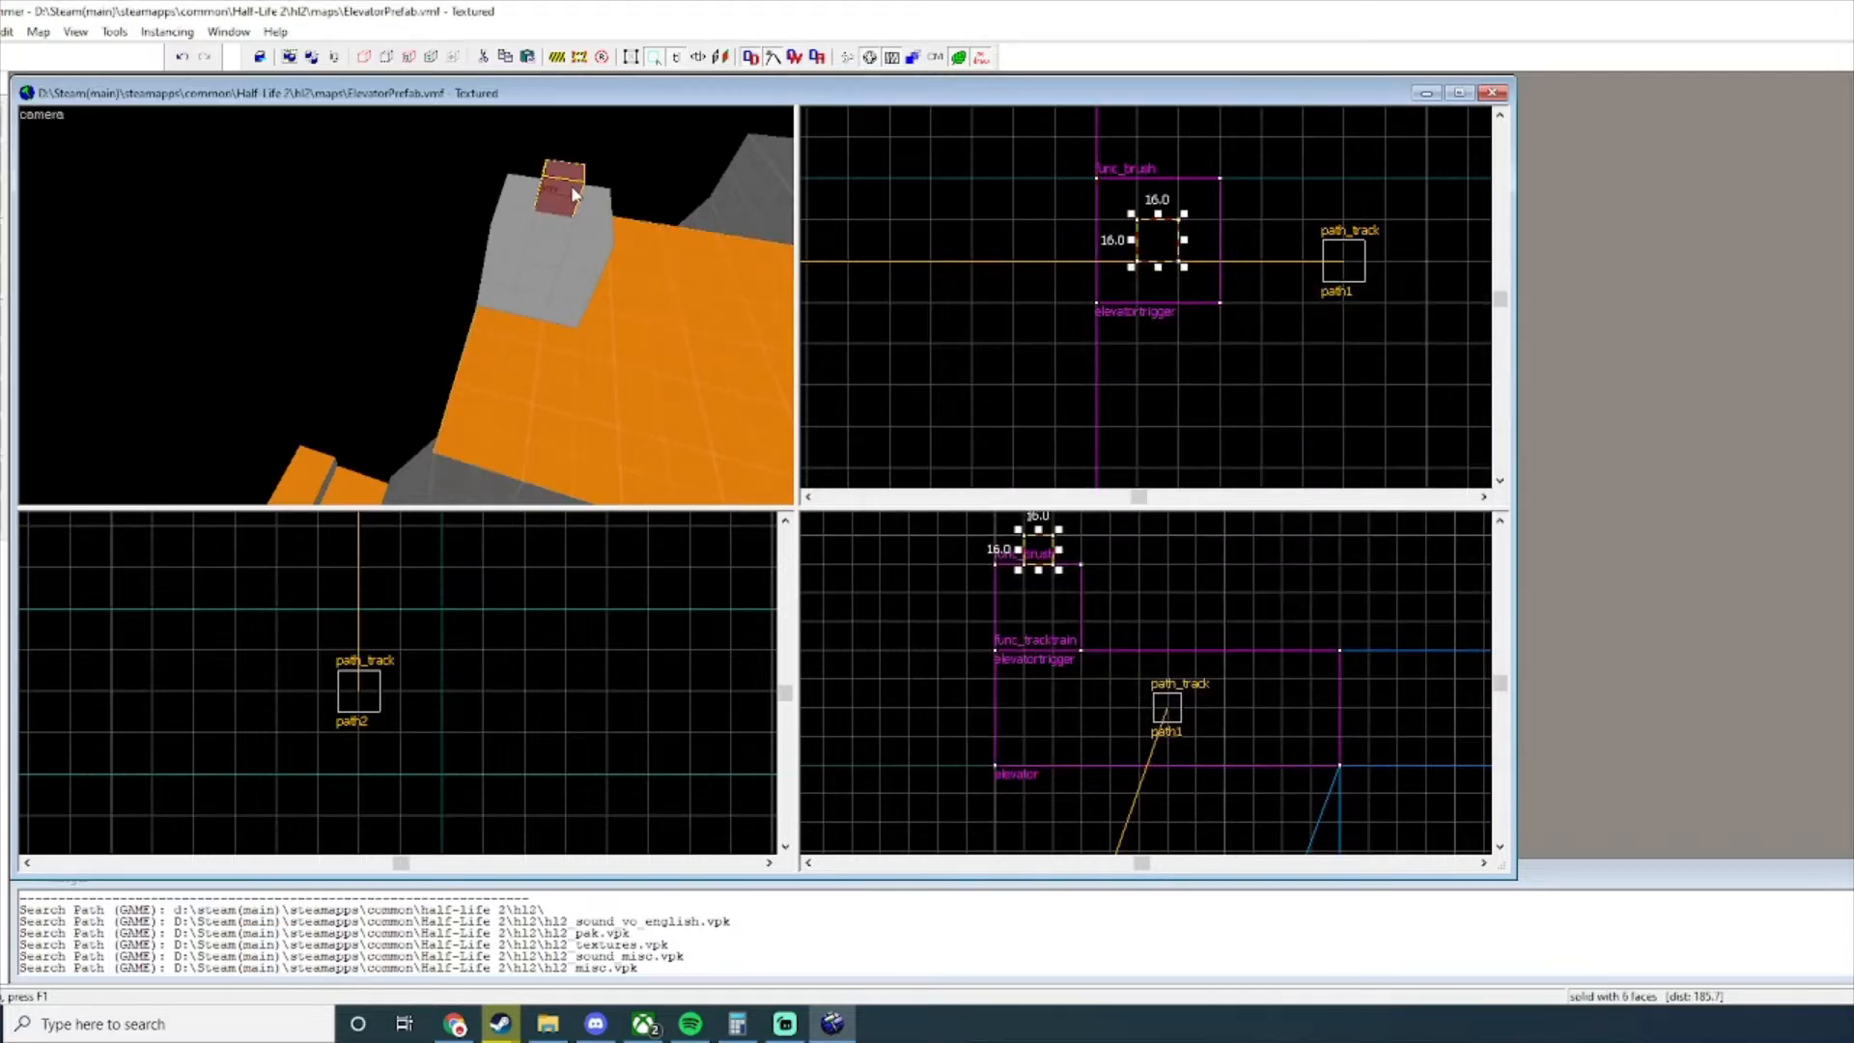
text(button)
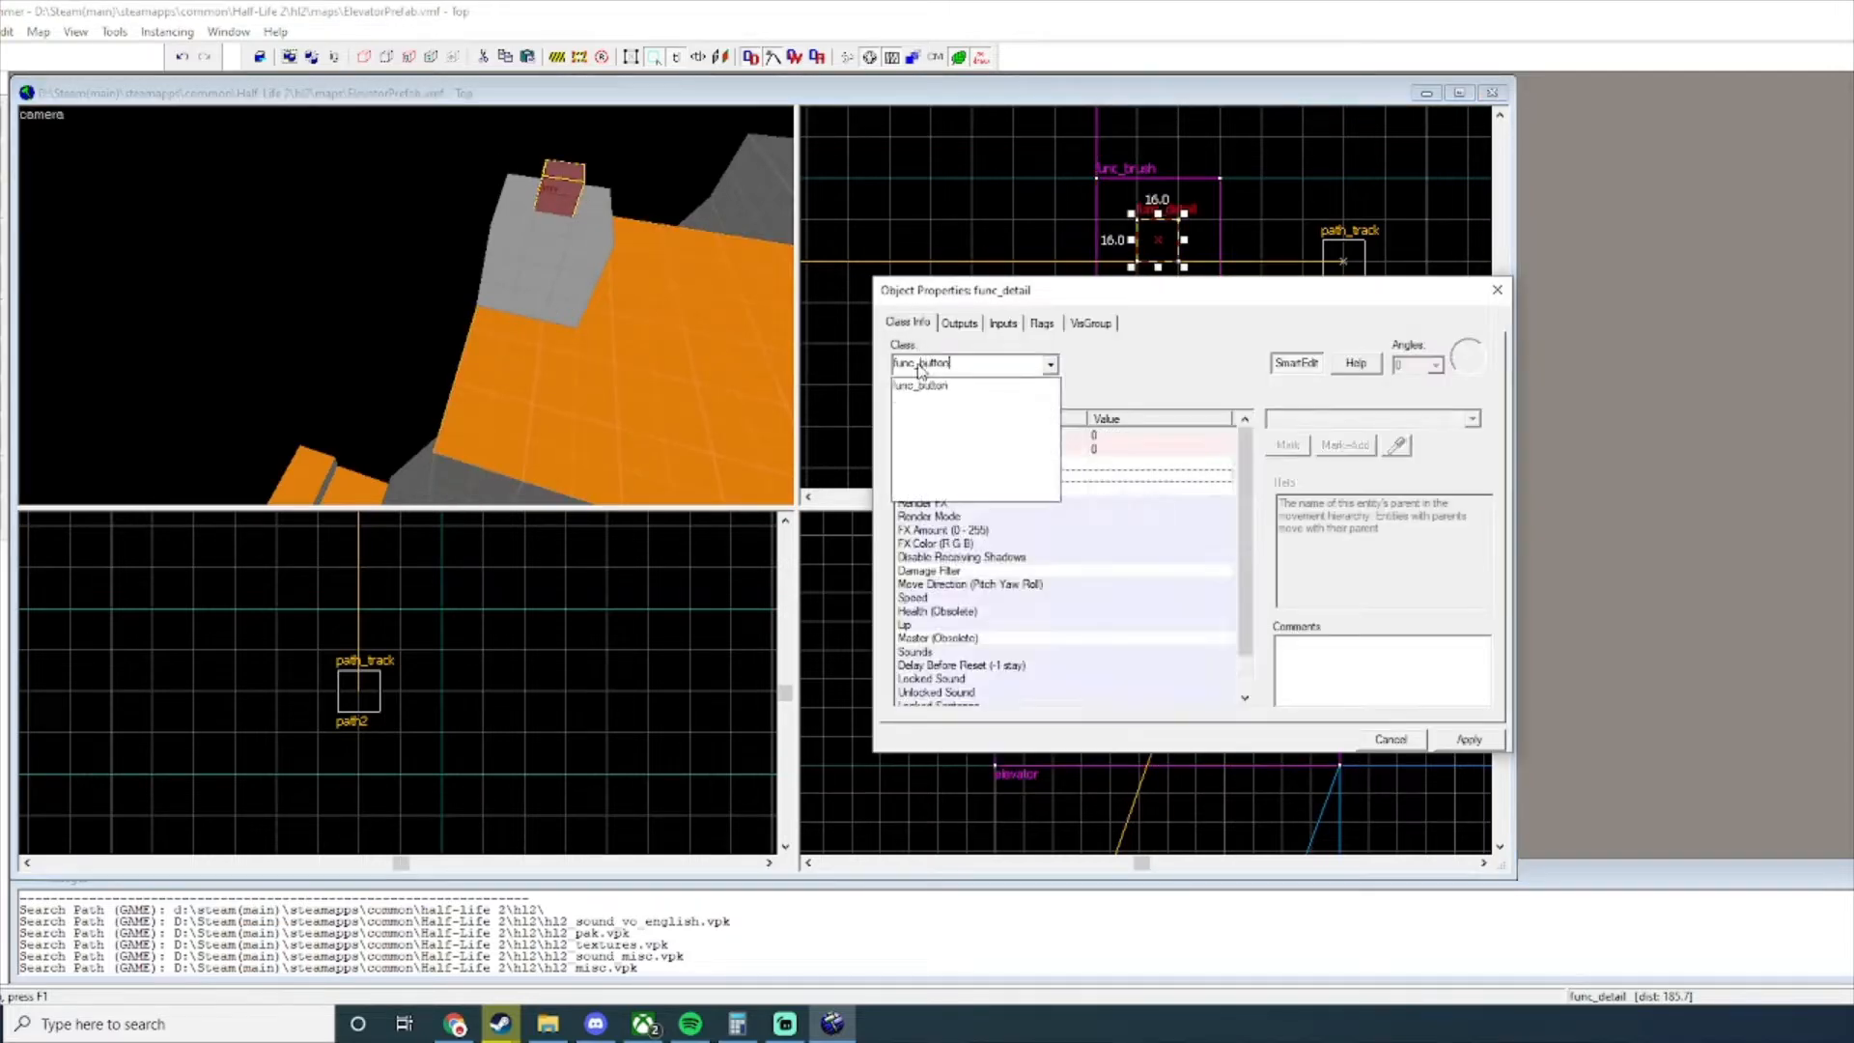
key(Return)
click(1120, 434)
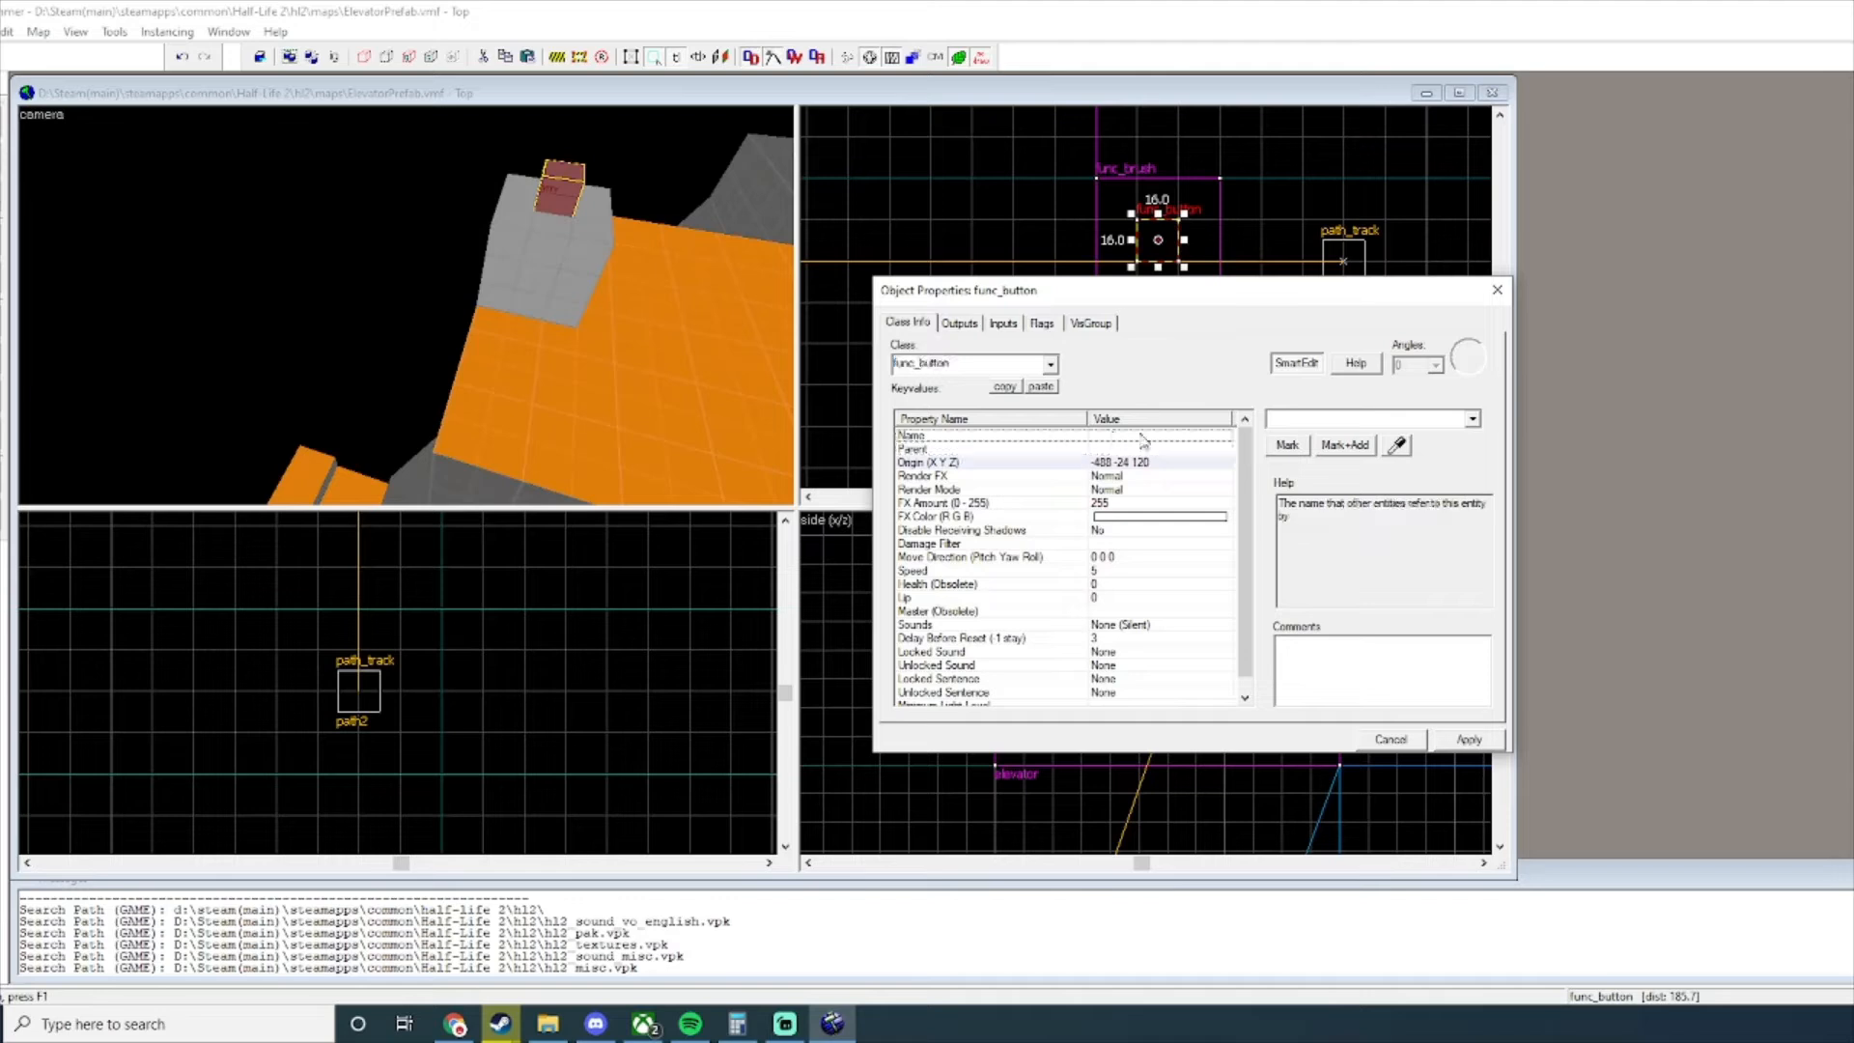
Set the parent of the small func_button block to elevatortrigger.
click(1126, 451)
click(1291, 418)
text(e)
key(BackSpace)
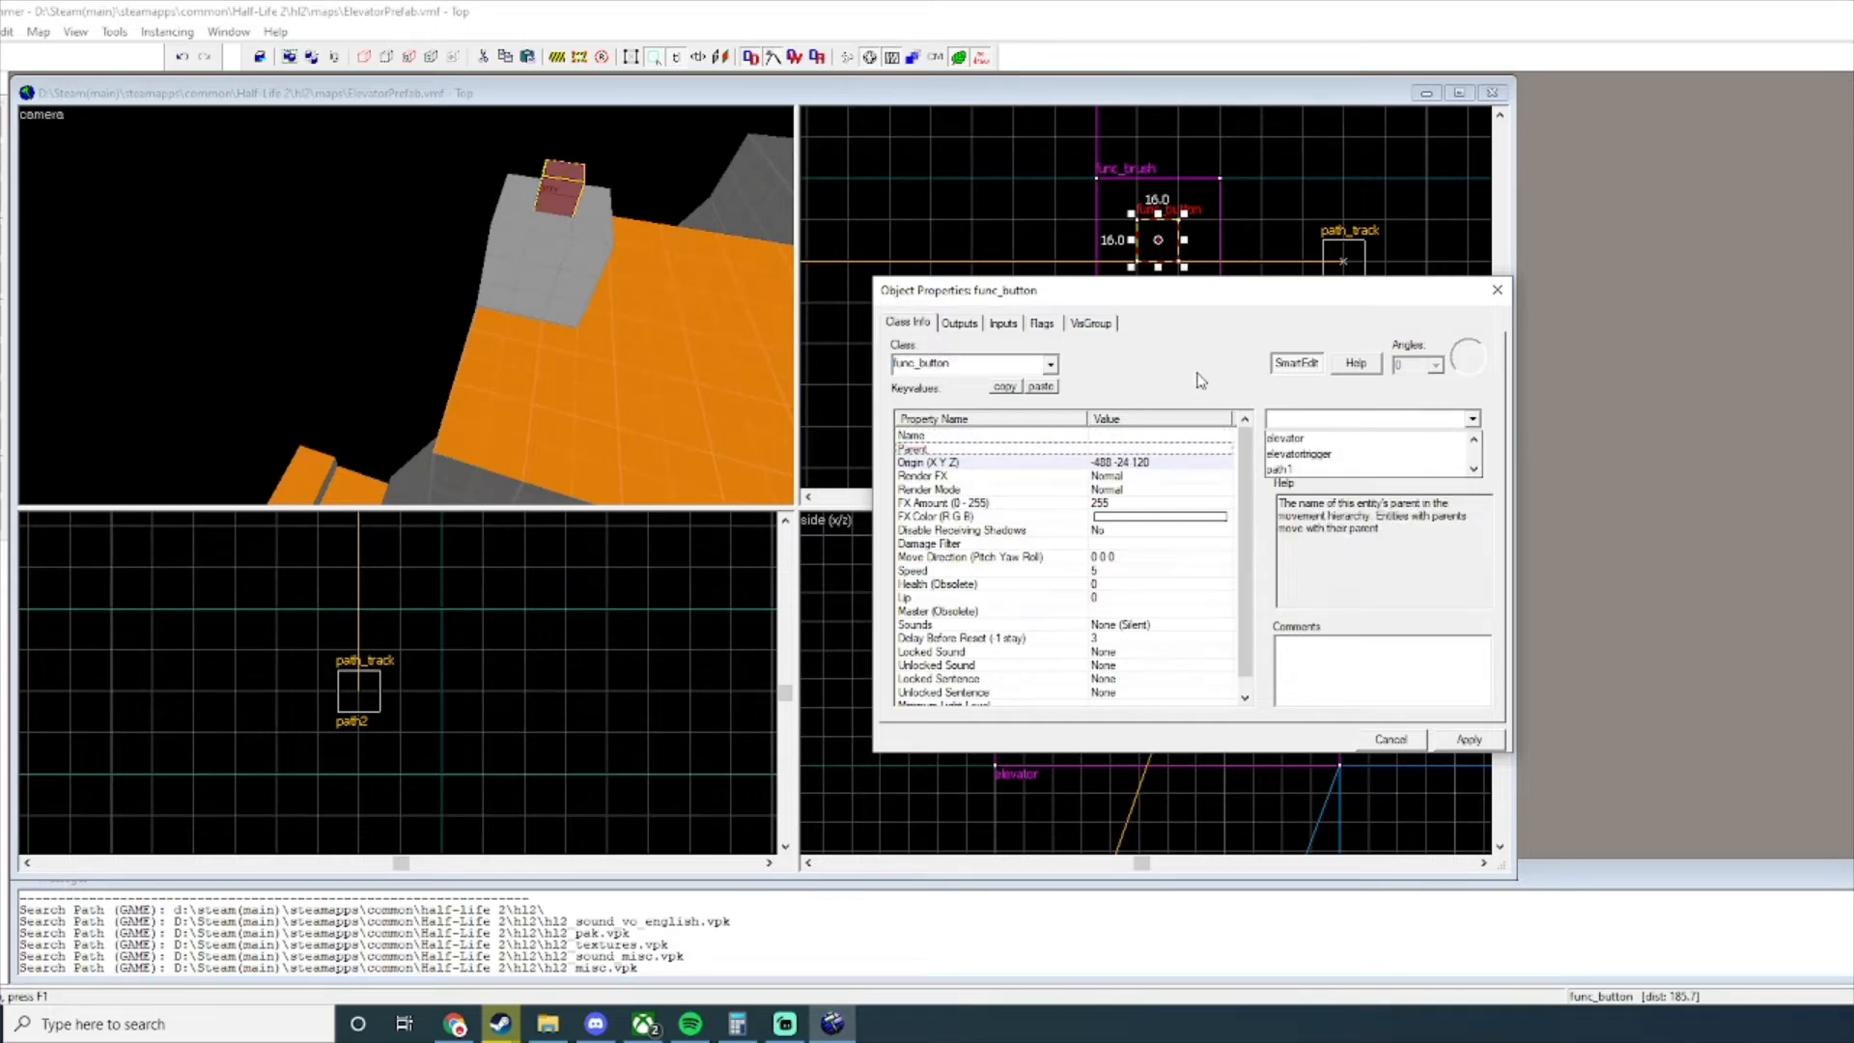
text(elevator)
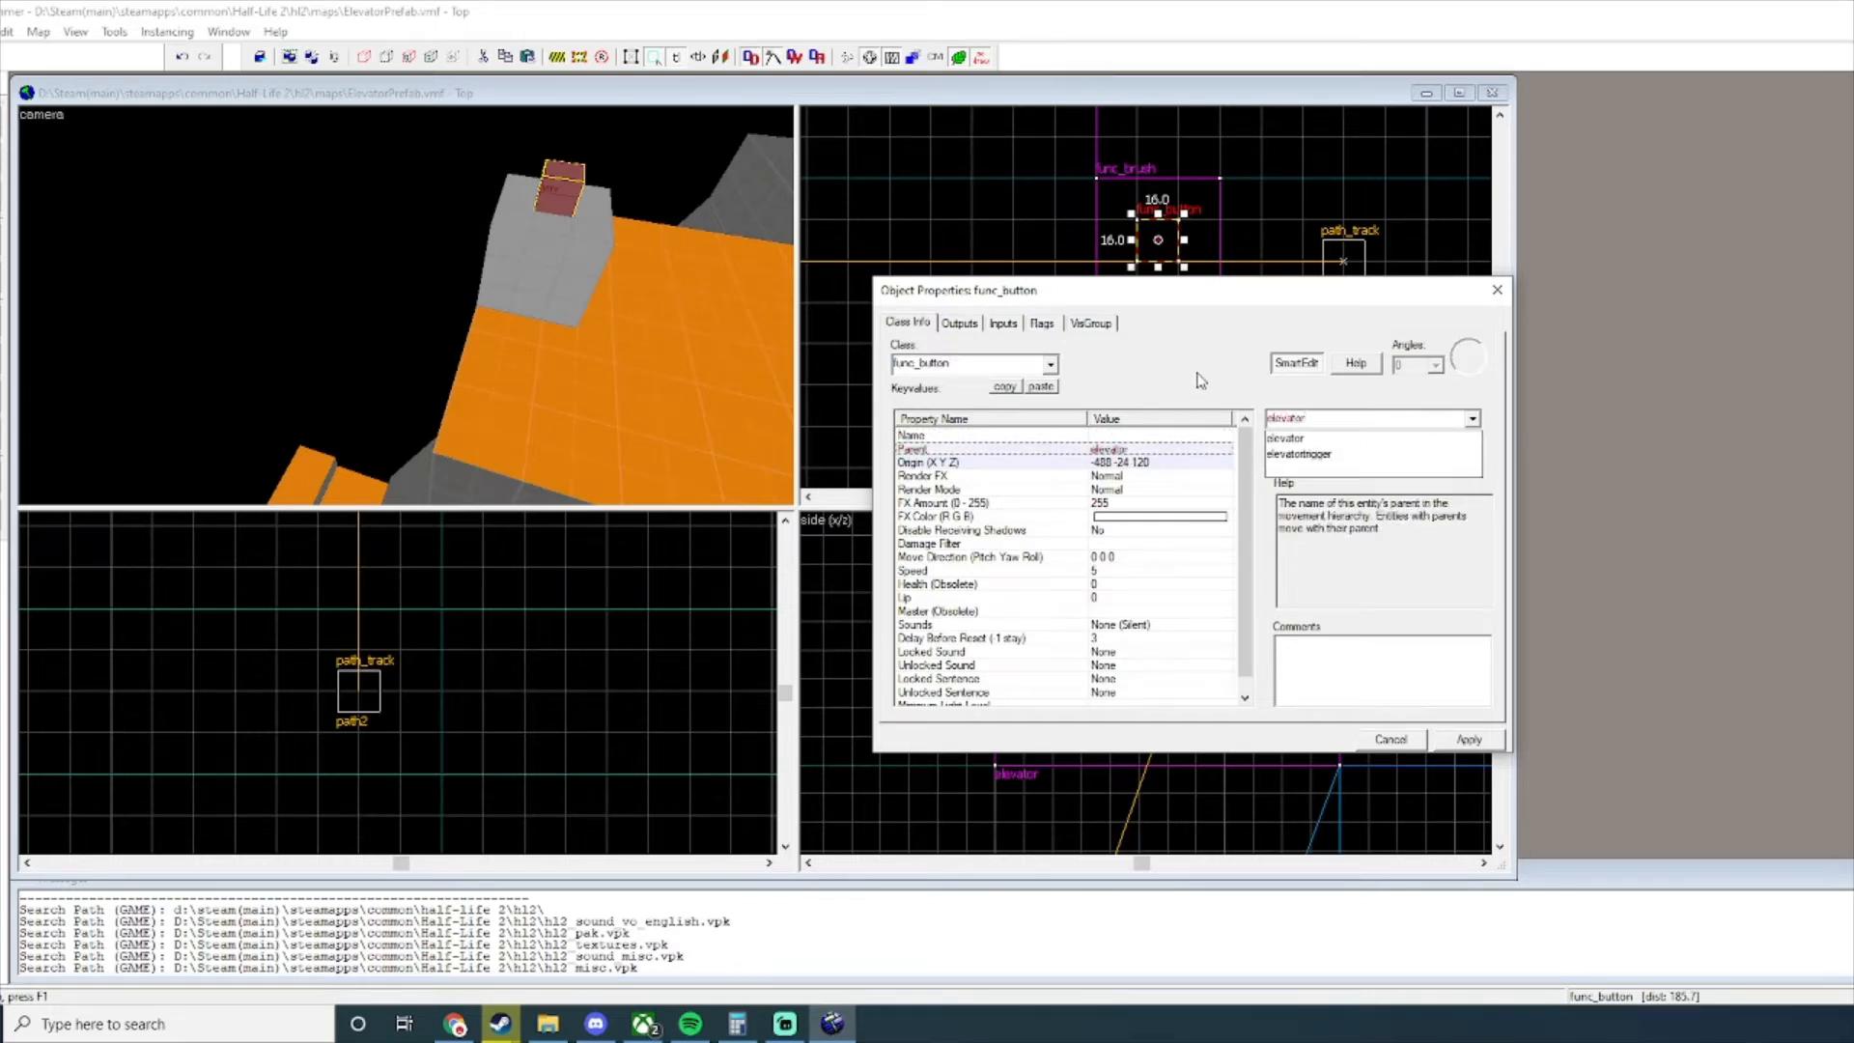
text(trigger)
key(Return)
Name the func_button on the pedestal elevatorbutton and enable its Don't move flag.
click(532, 257)
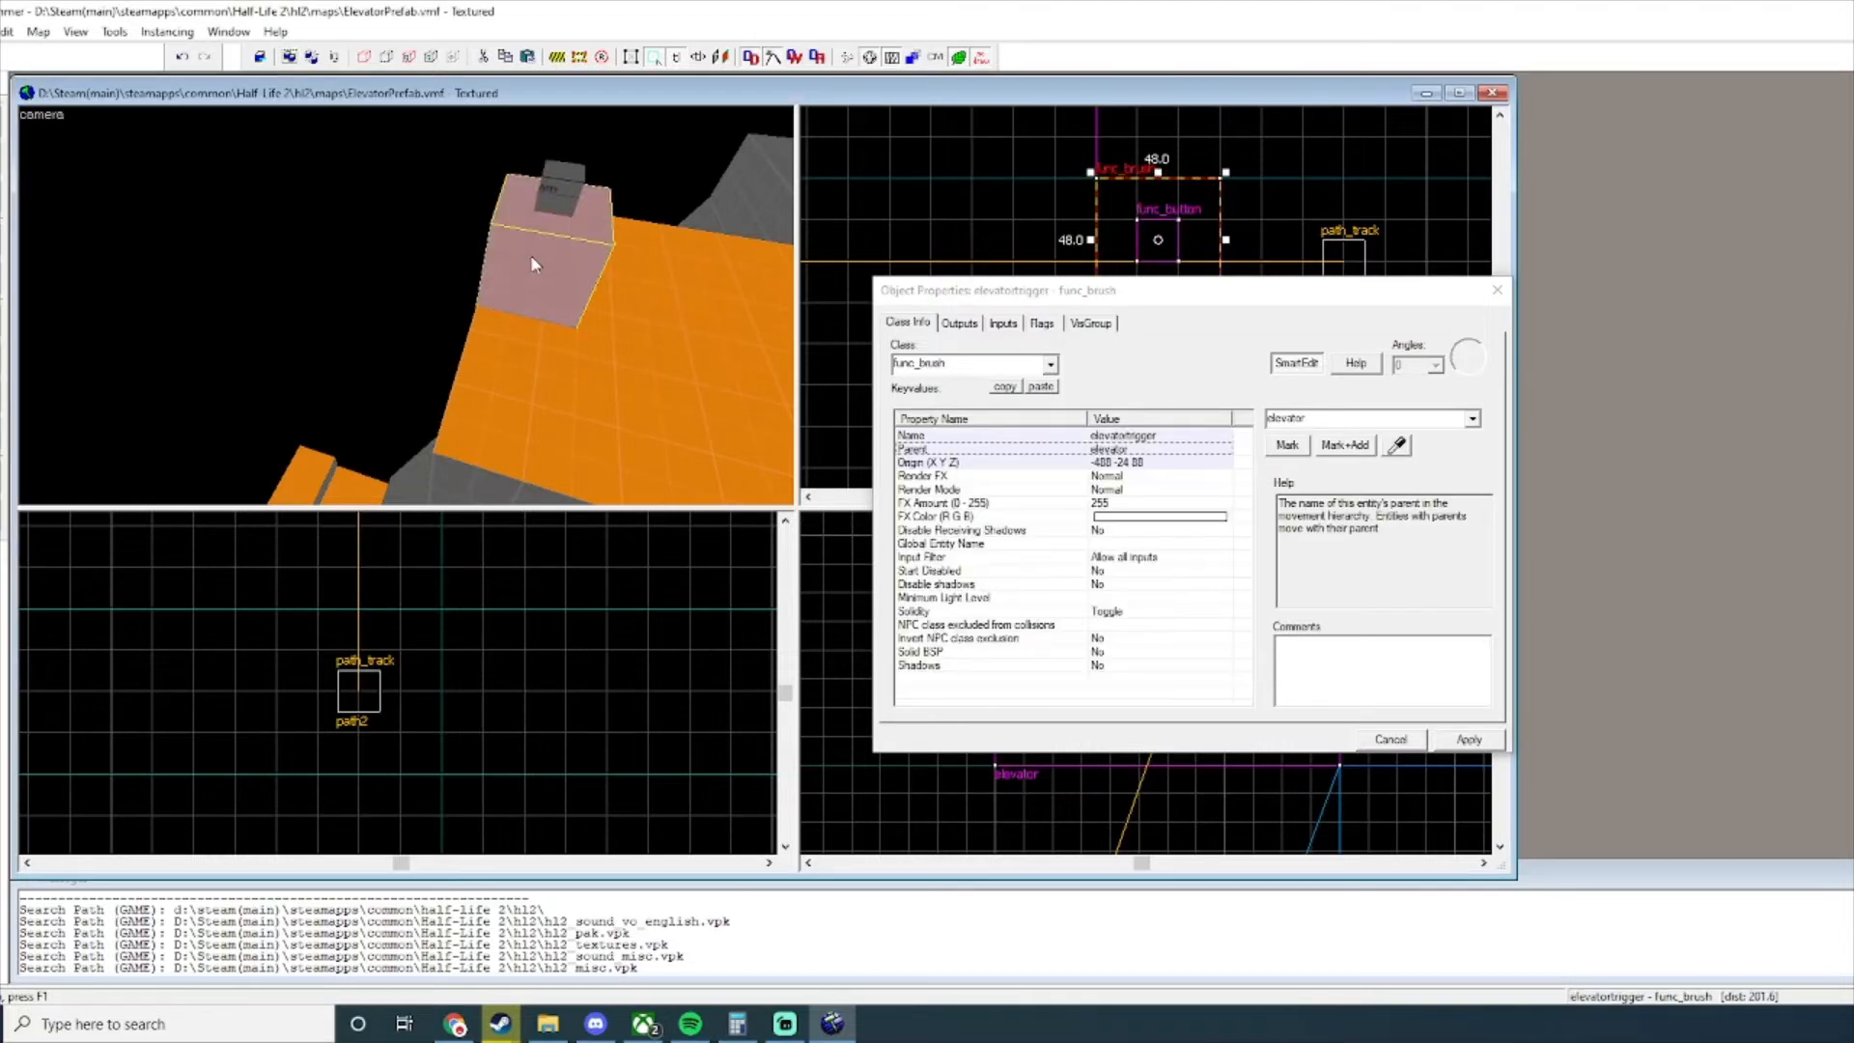
click(541, 205)
click(1153, 436)
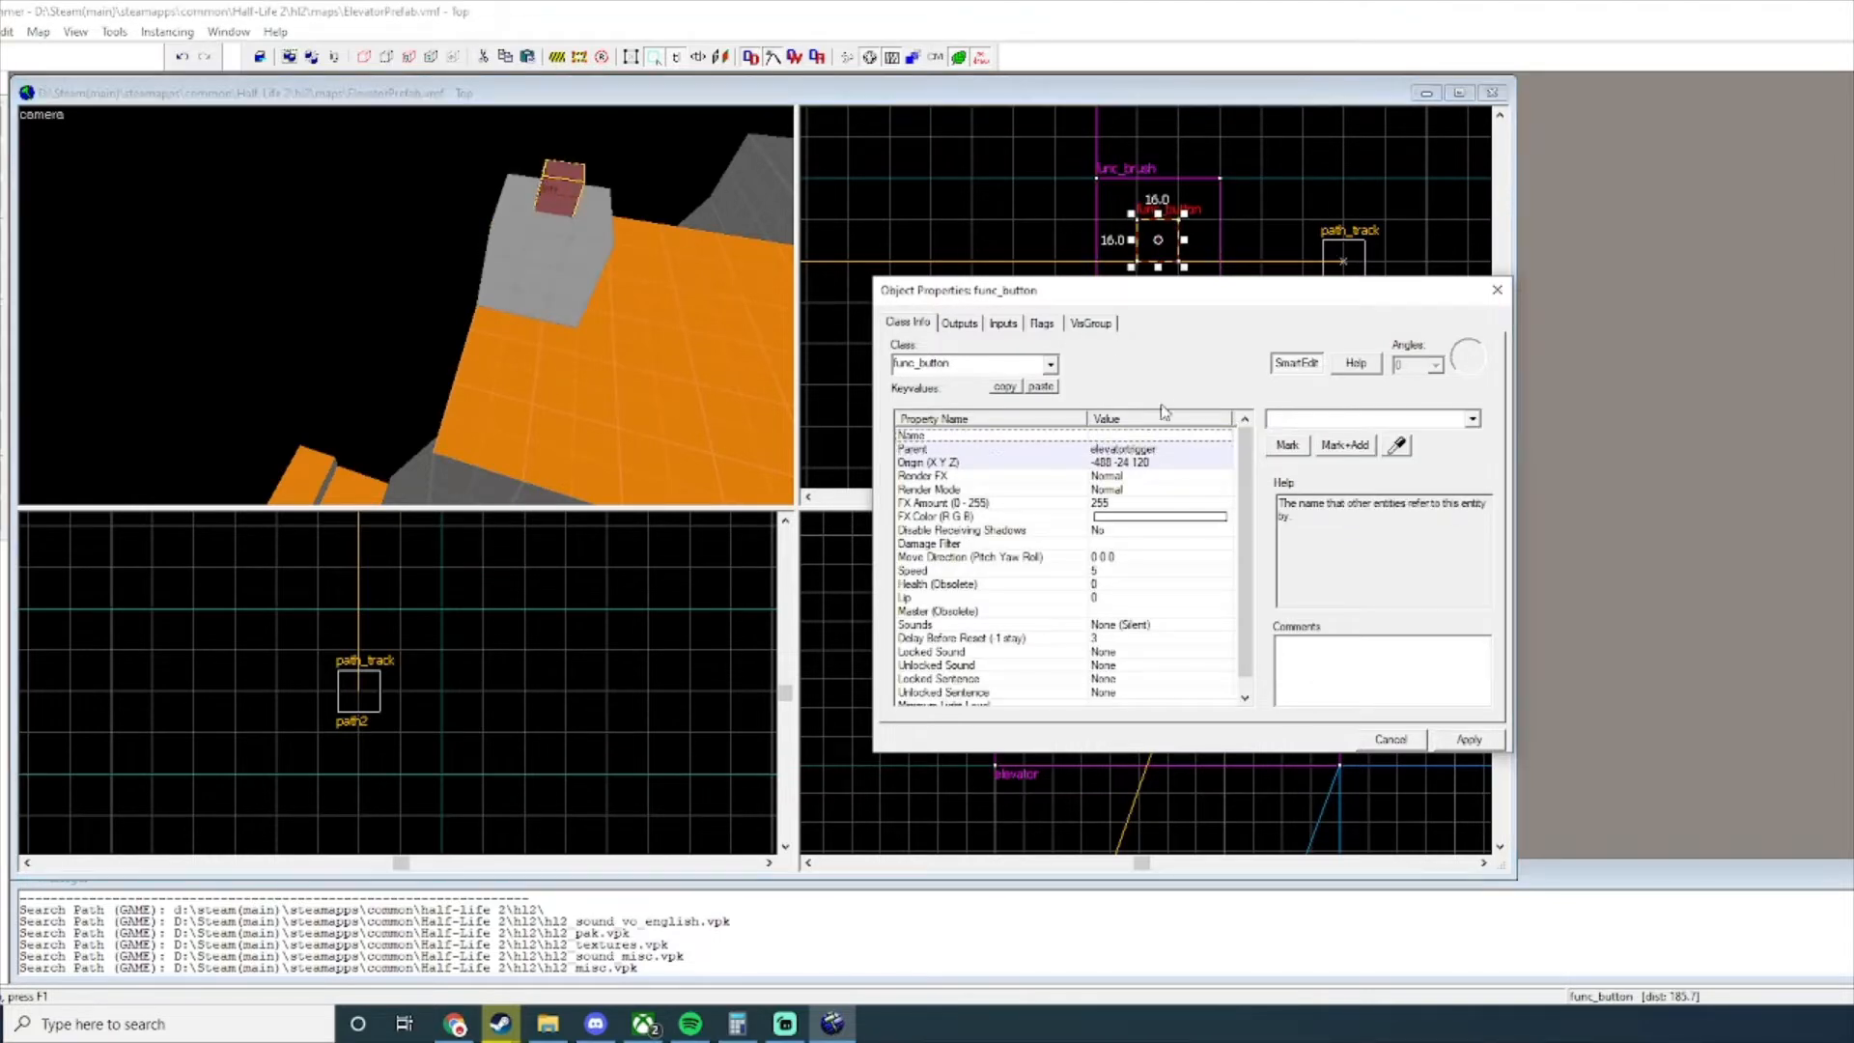
text(elevatorbutt)
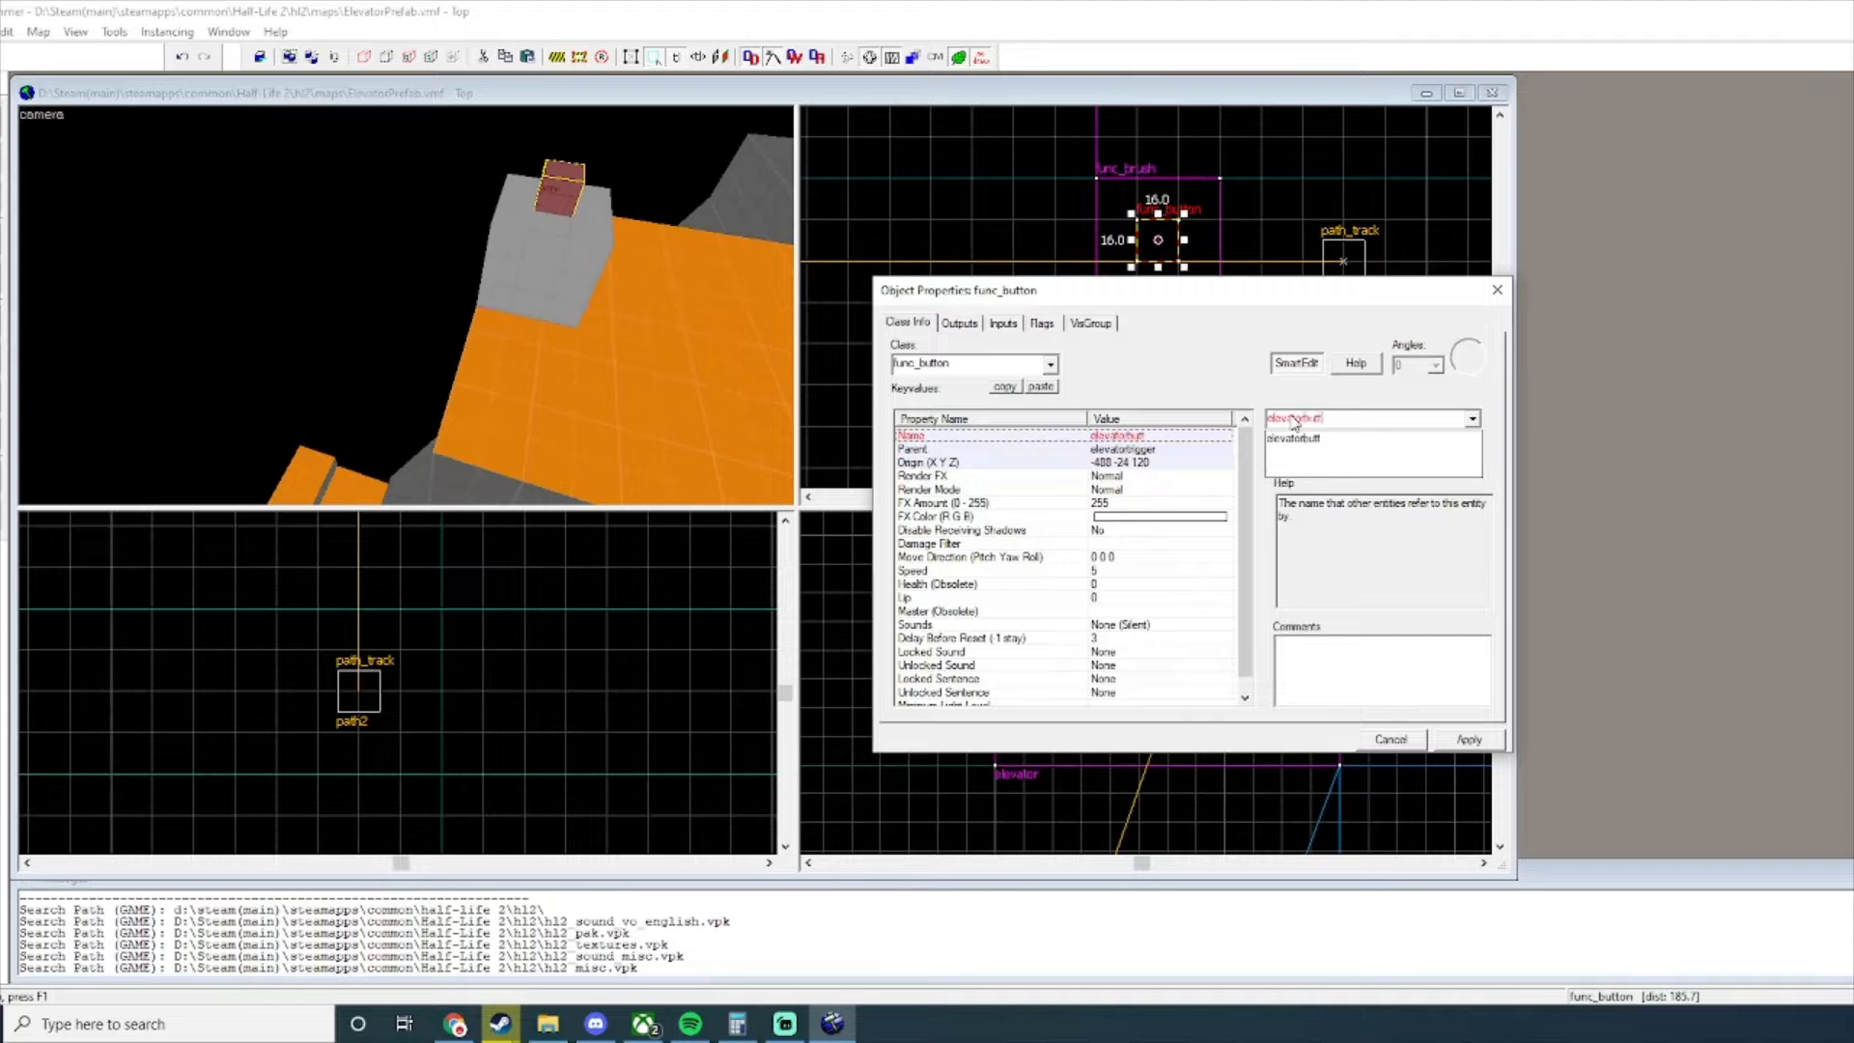
text(on)
key(Return)
click(1041, 323)
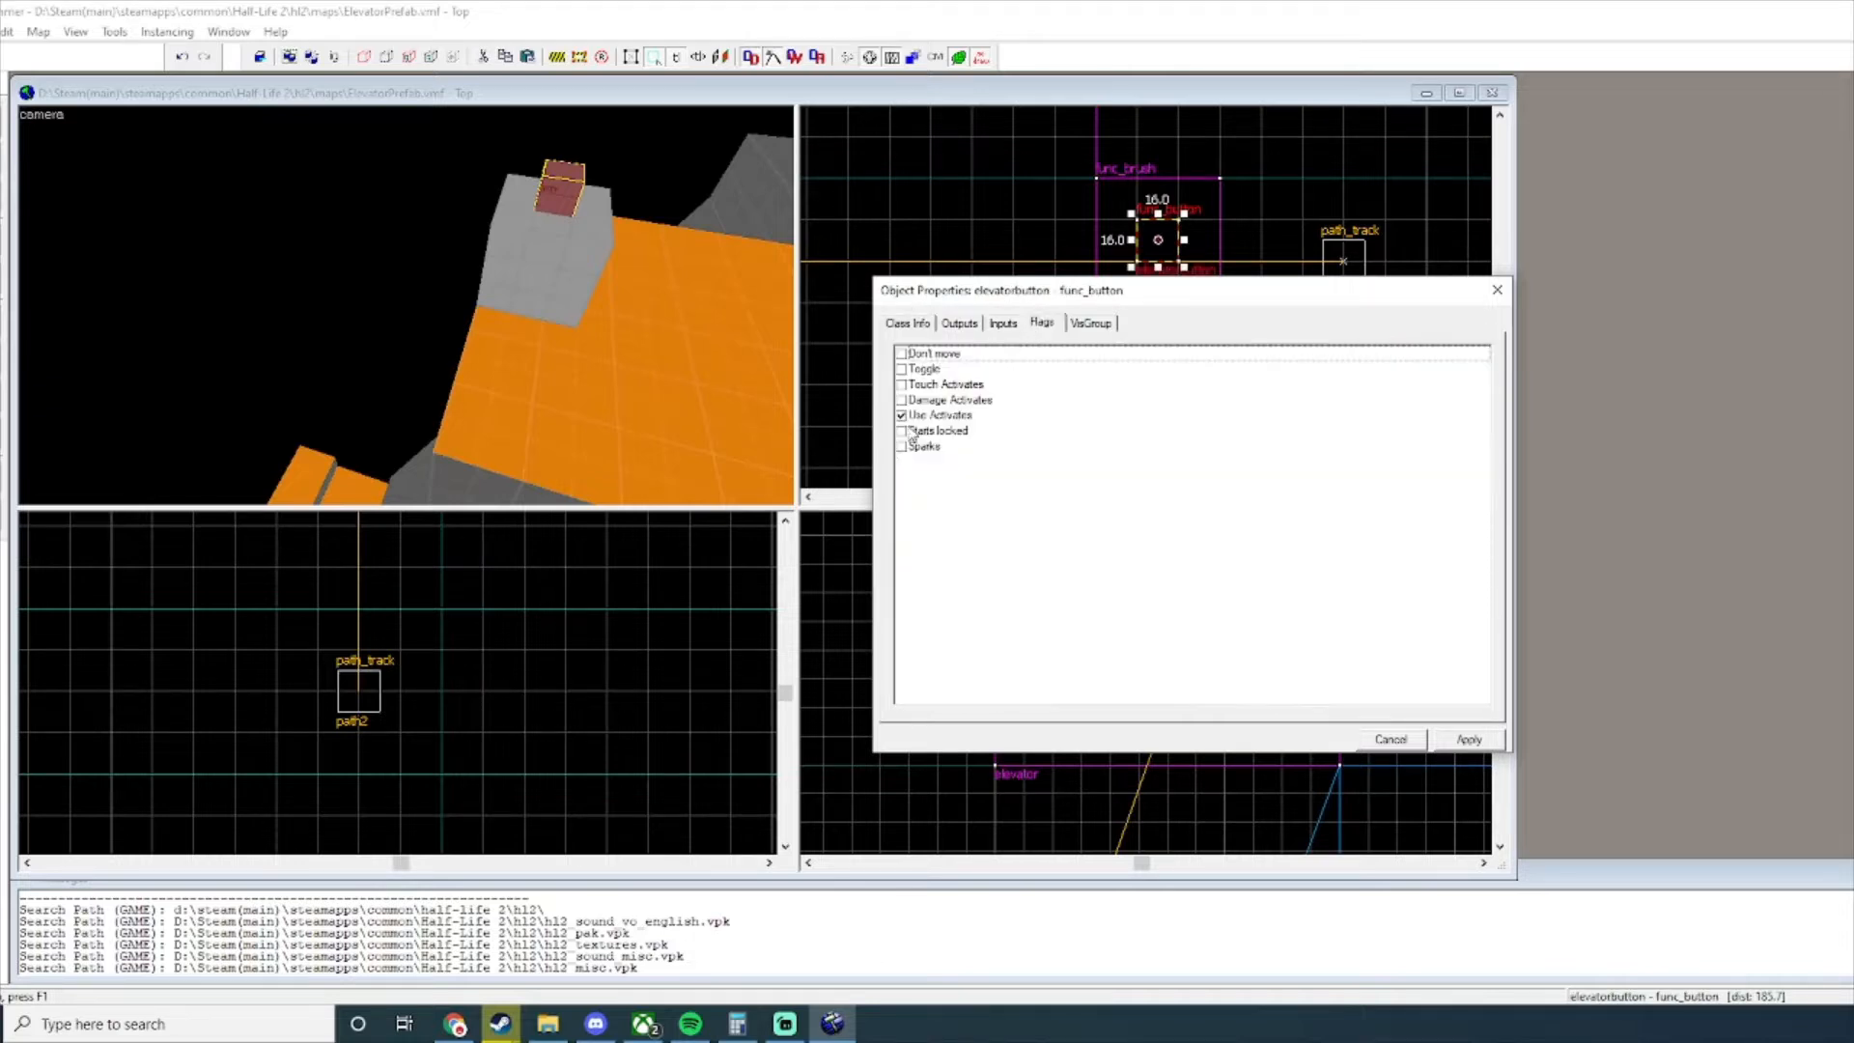
click(902, 354)
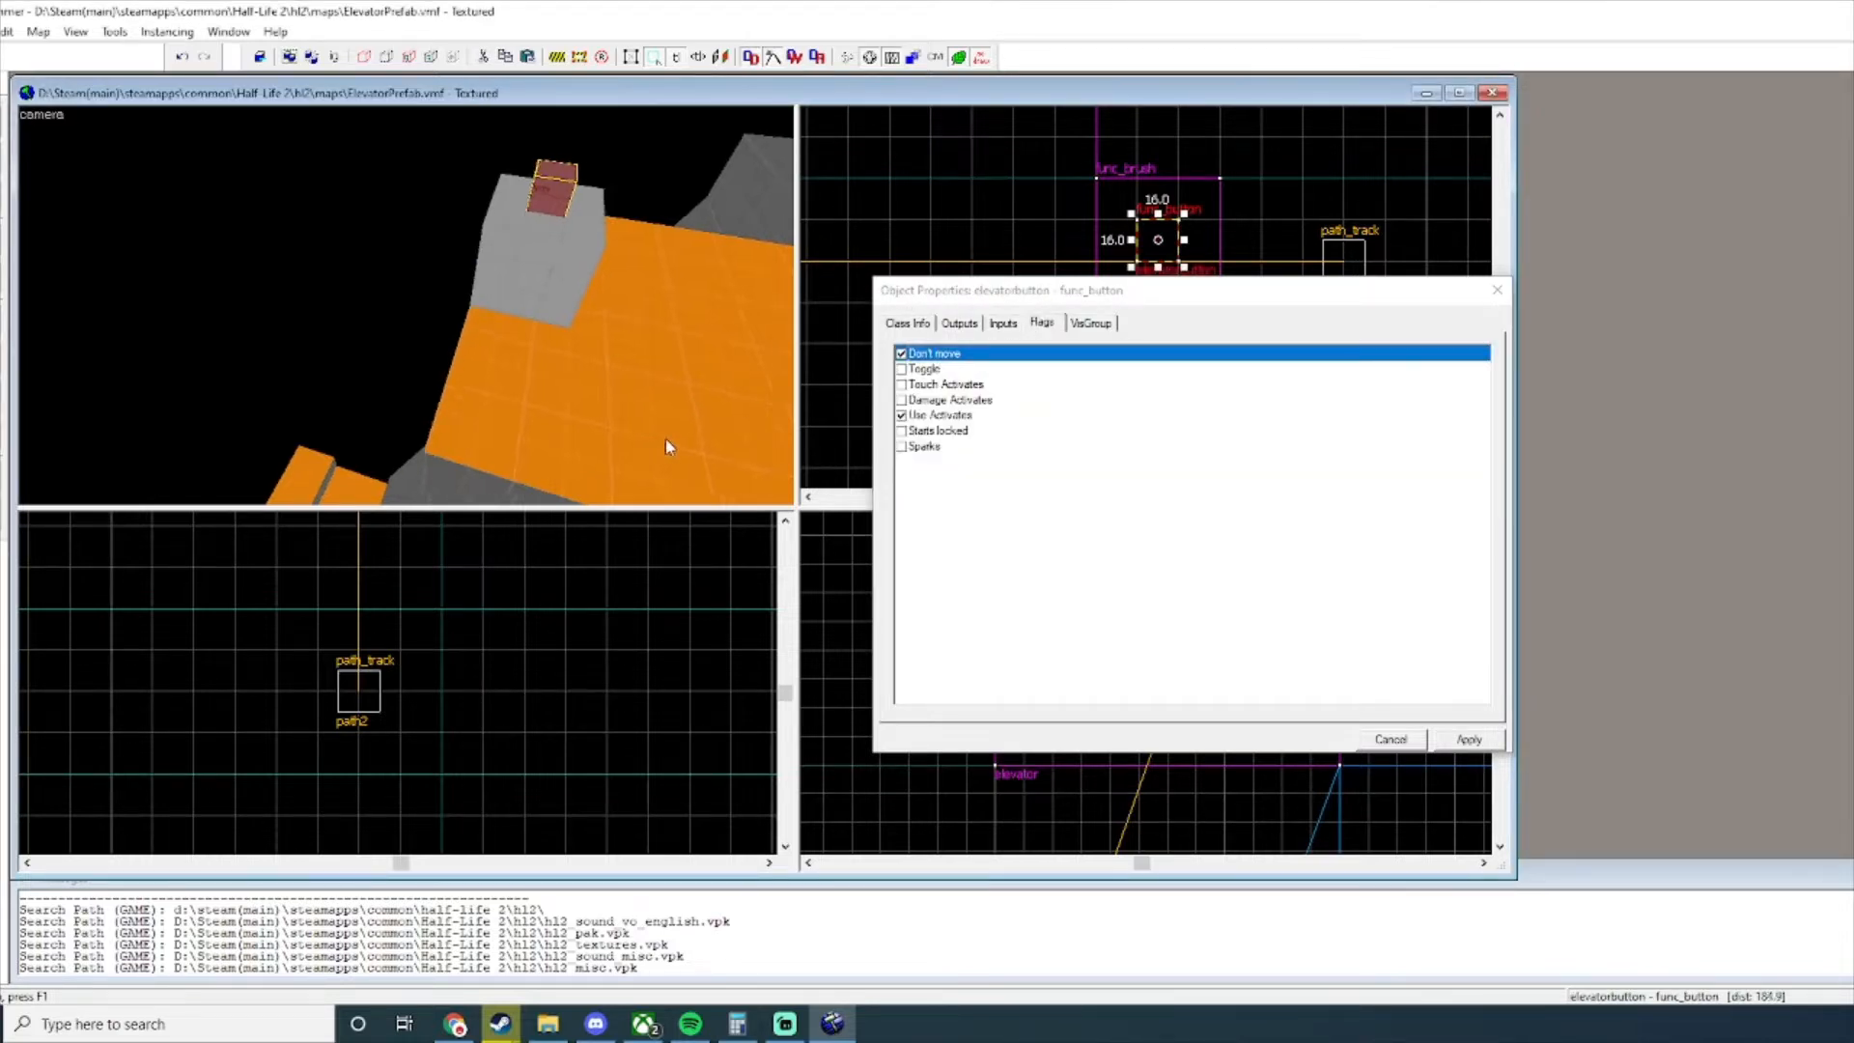
Enable the No User Control, Fixed Orientation, HL1 Train and Is unblockable by player flags on the elevator's func_tracktrain.
click(614, 426)
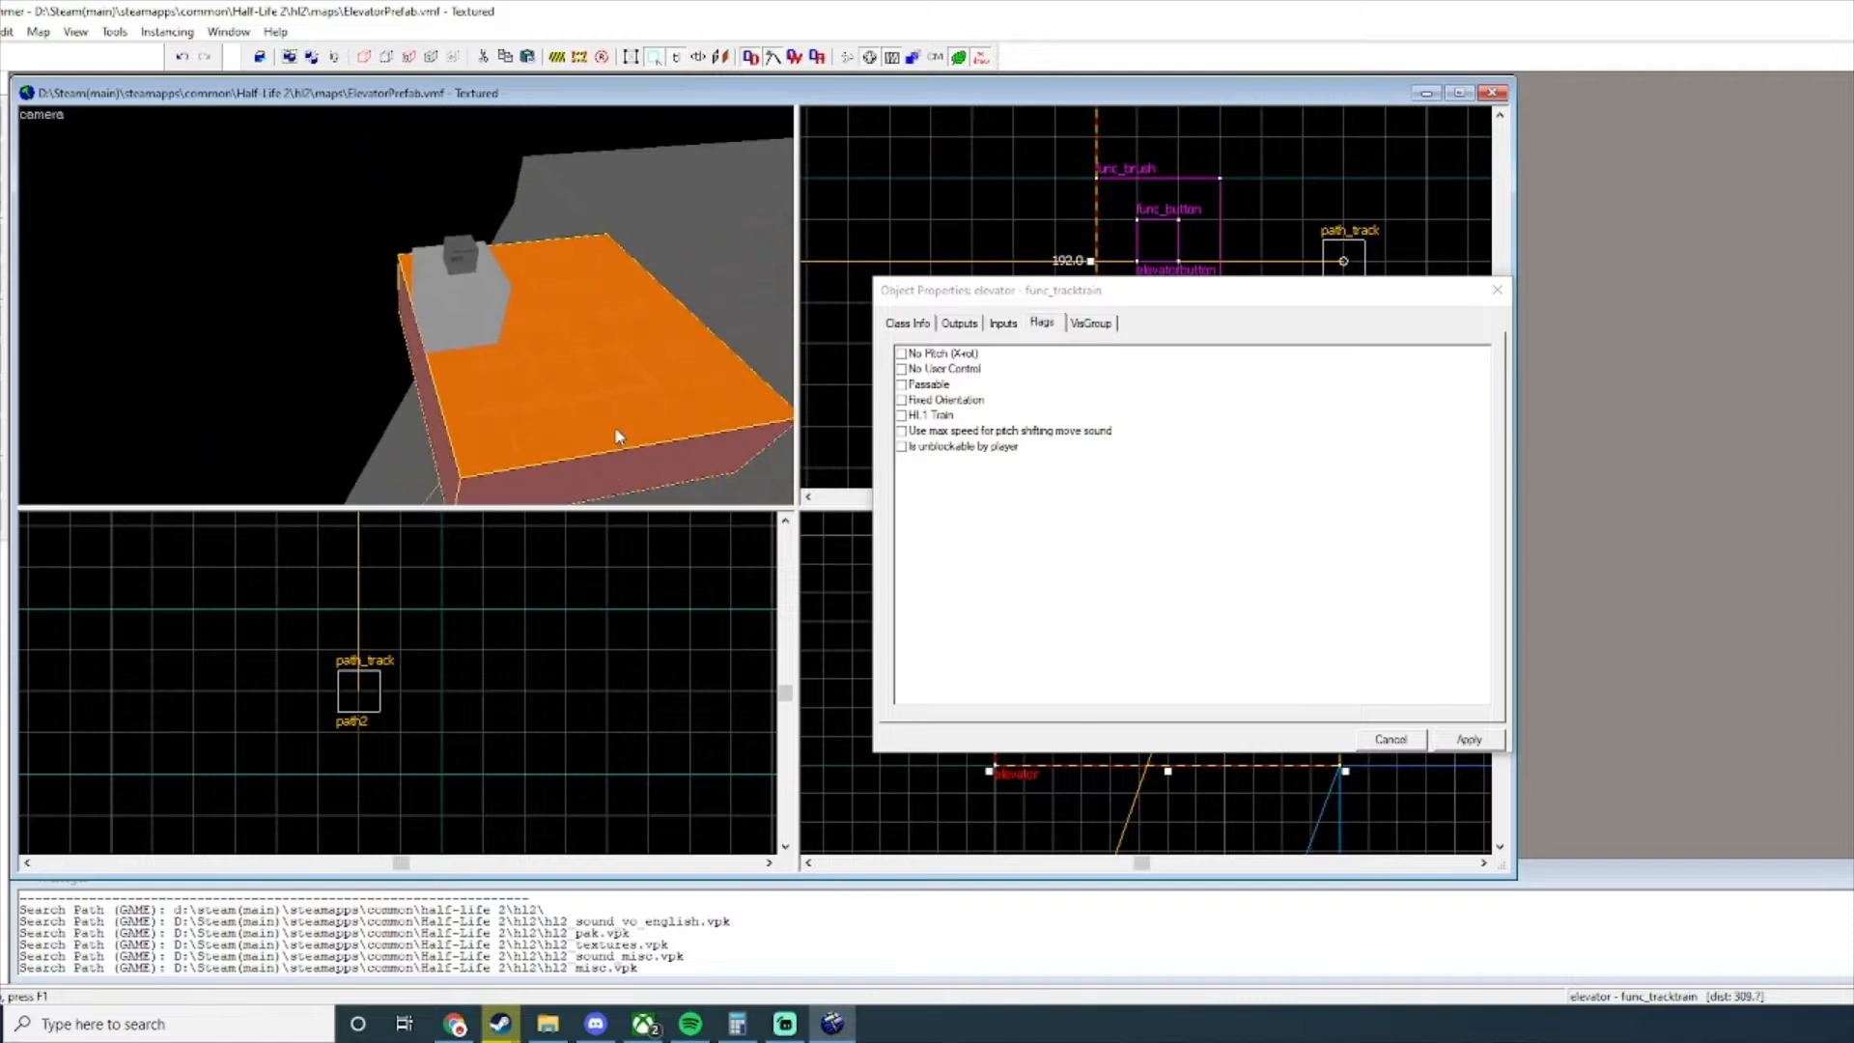
key(z)
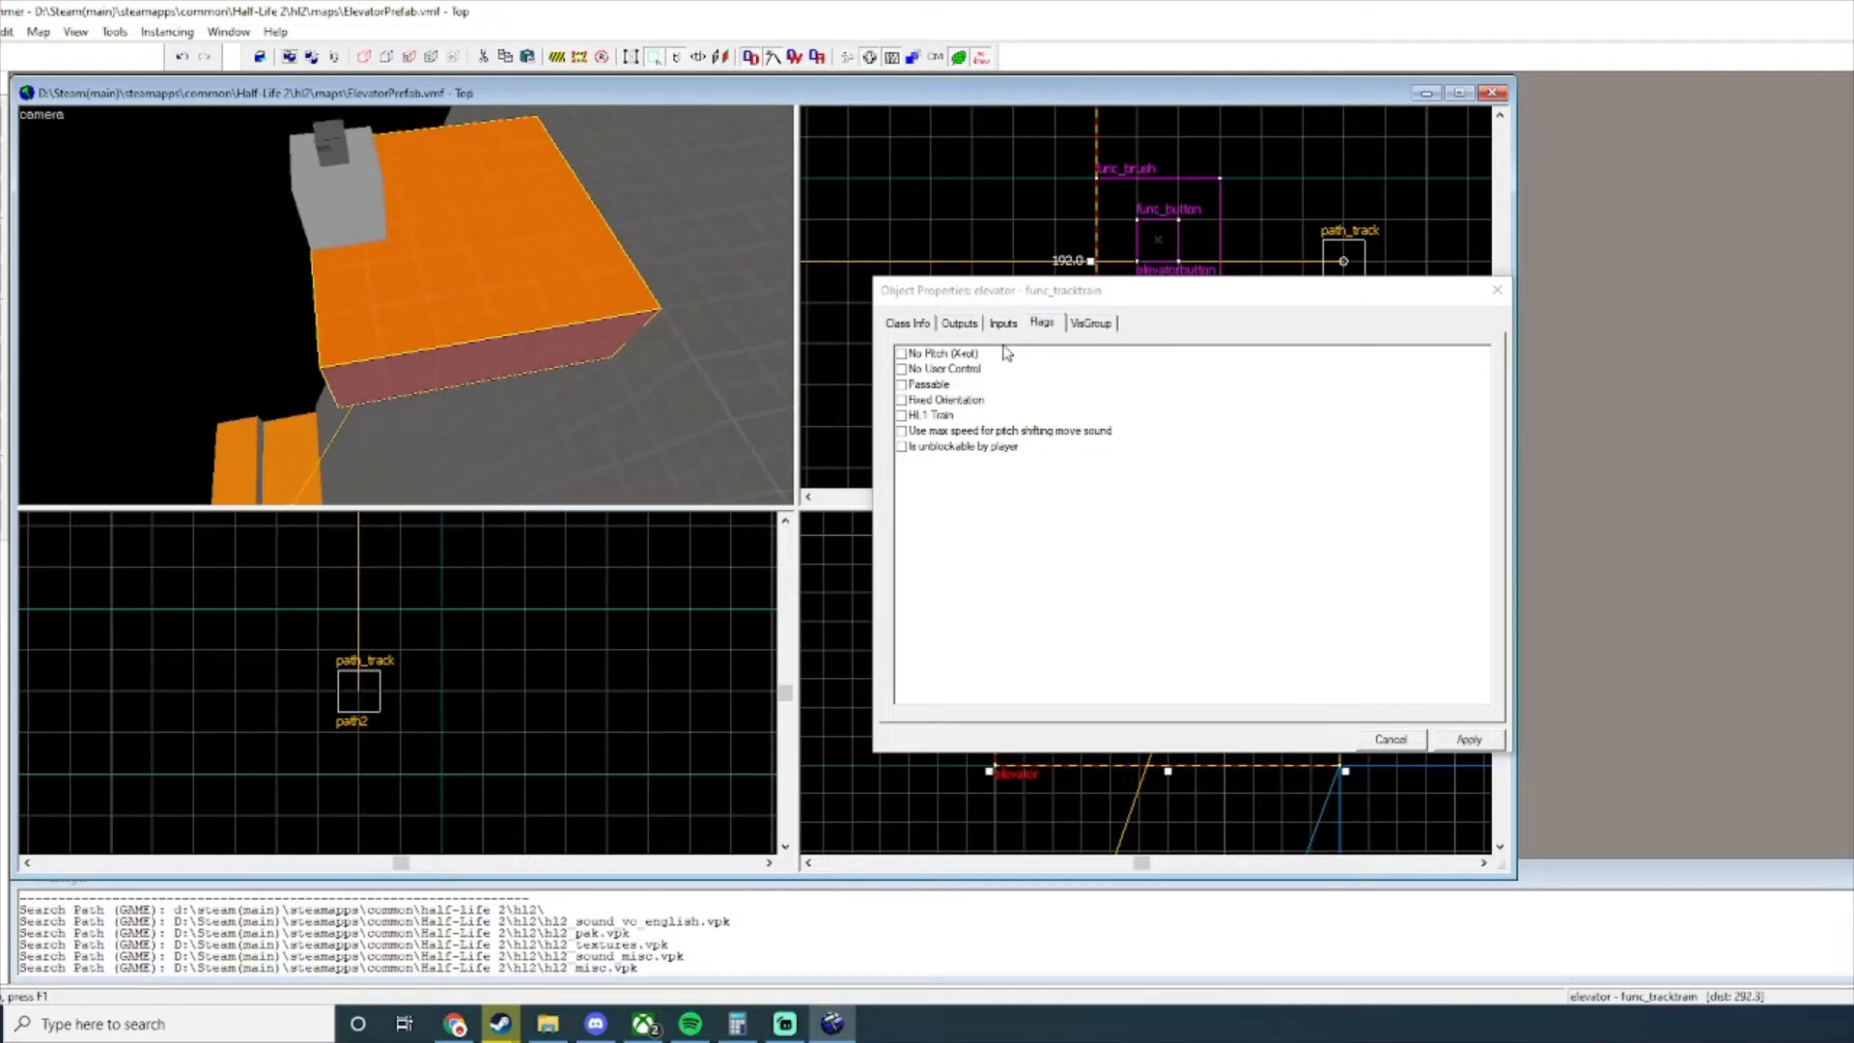
click(901, 369)
click(901, 400)
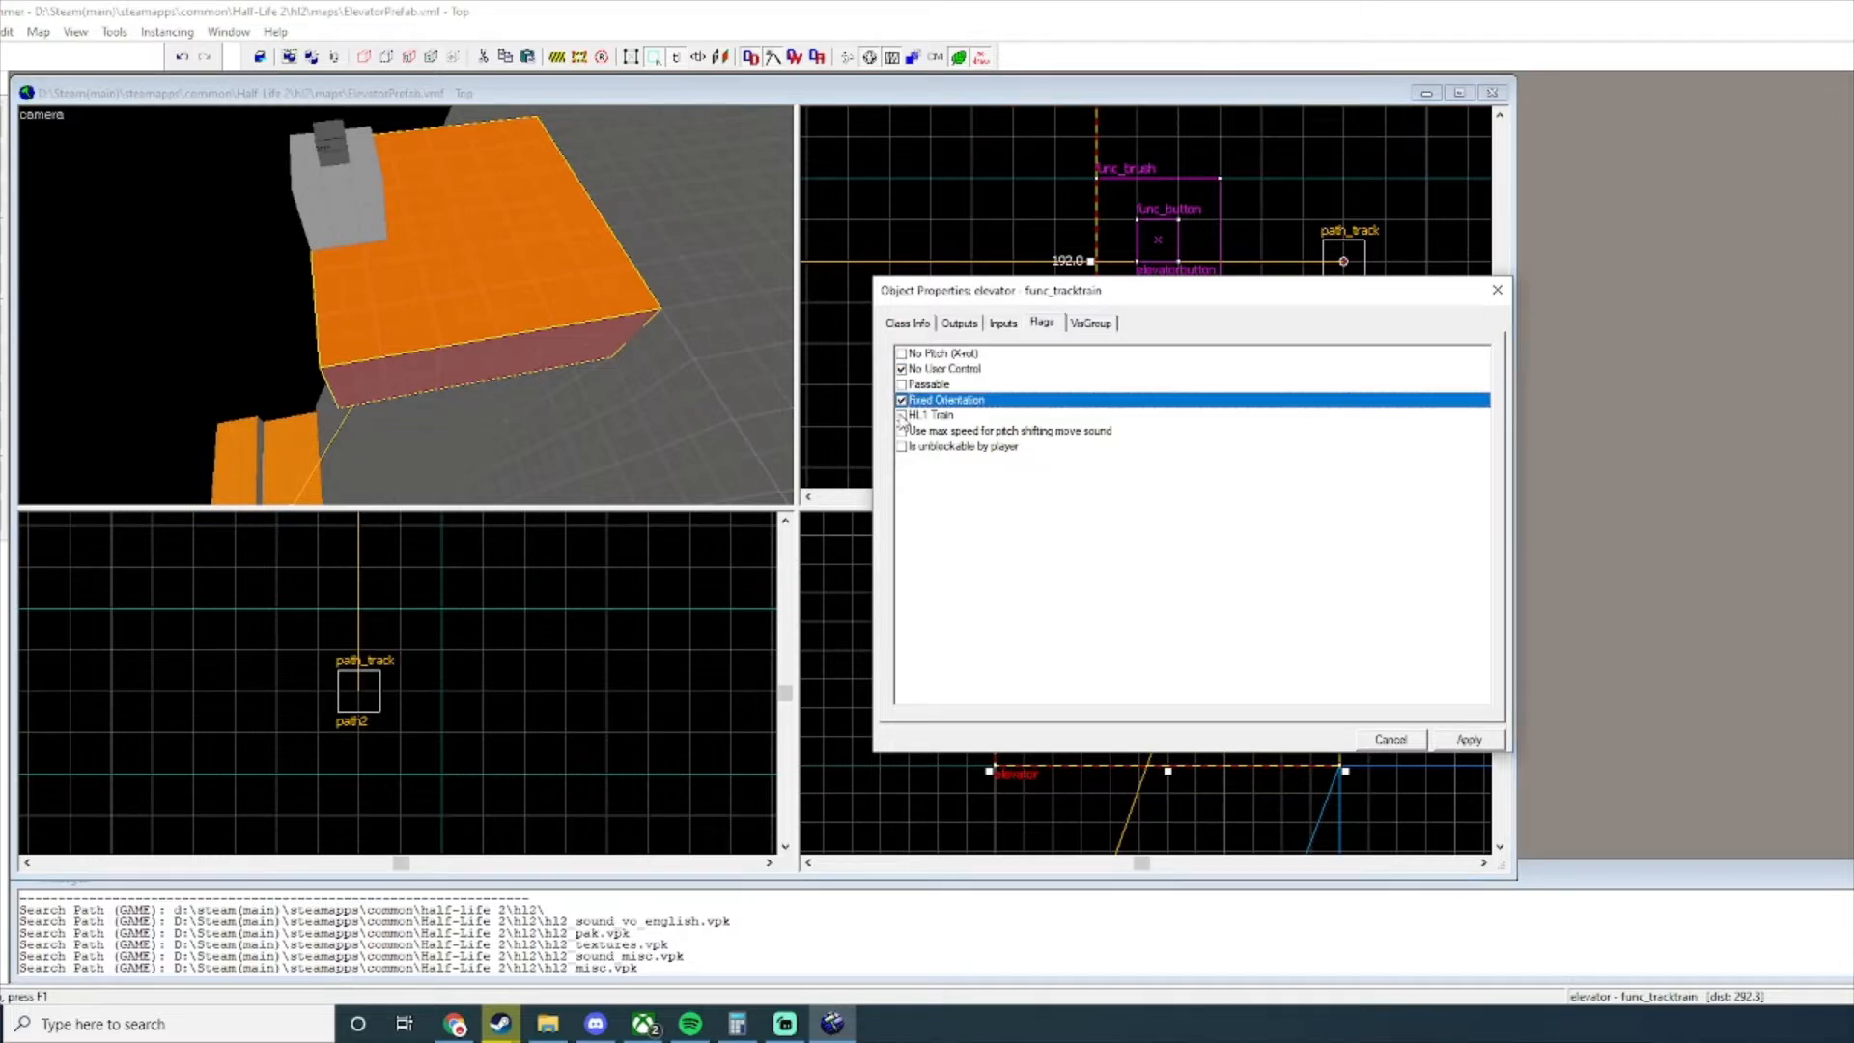
click(901, 415)
click(902, 447)
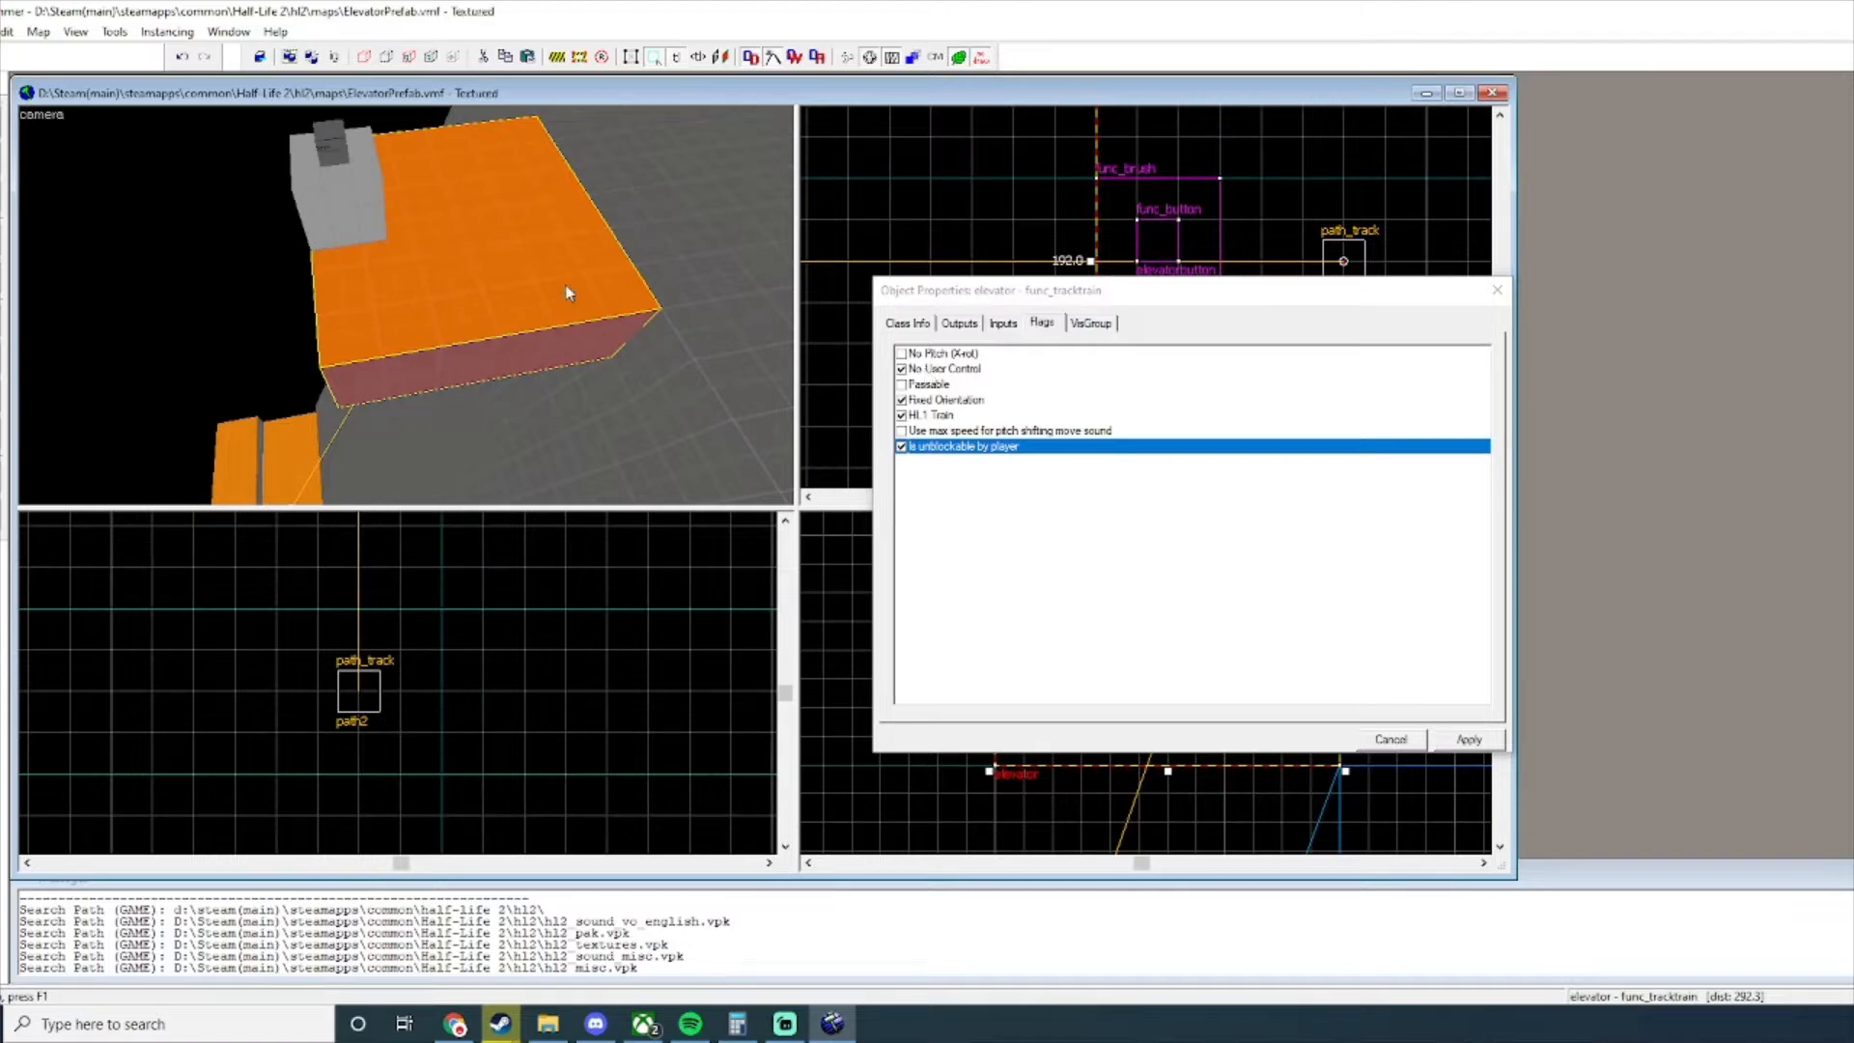
Examine the elevator platform, its pedestal and its track from several sides while reviewing the Fixed Orientation and HL1 Train flags.
key(d)
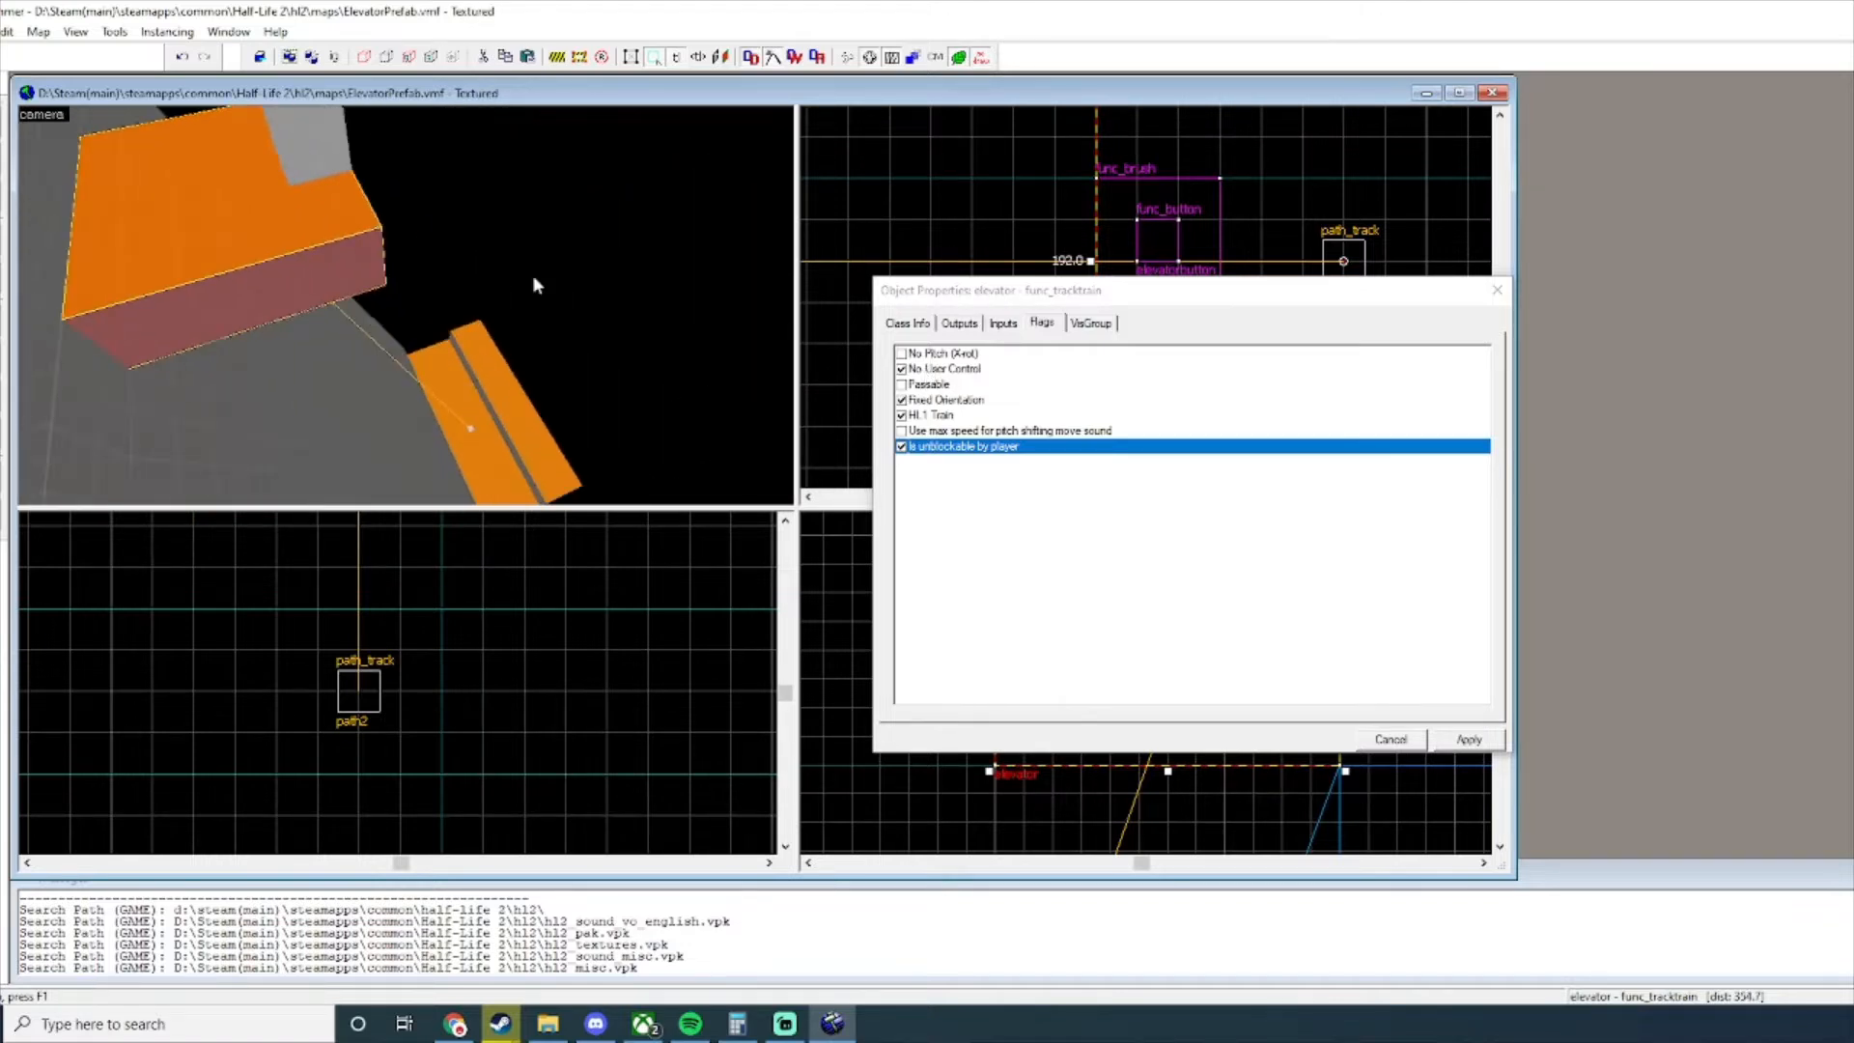
key(a)
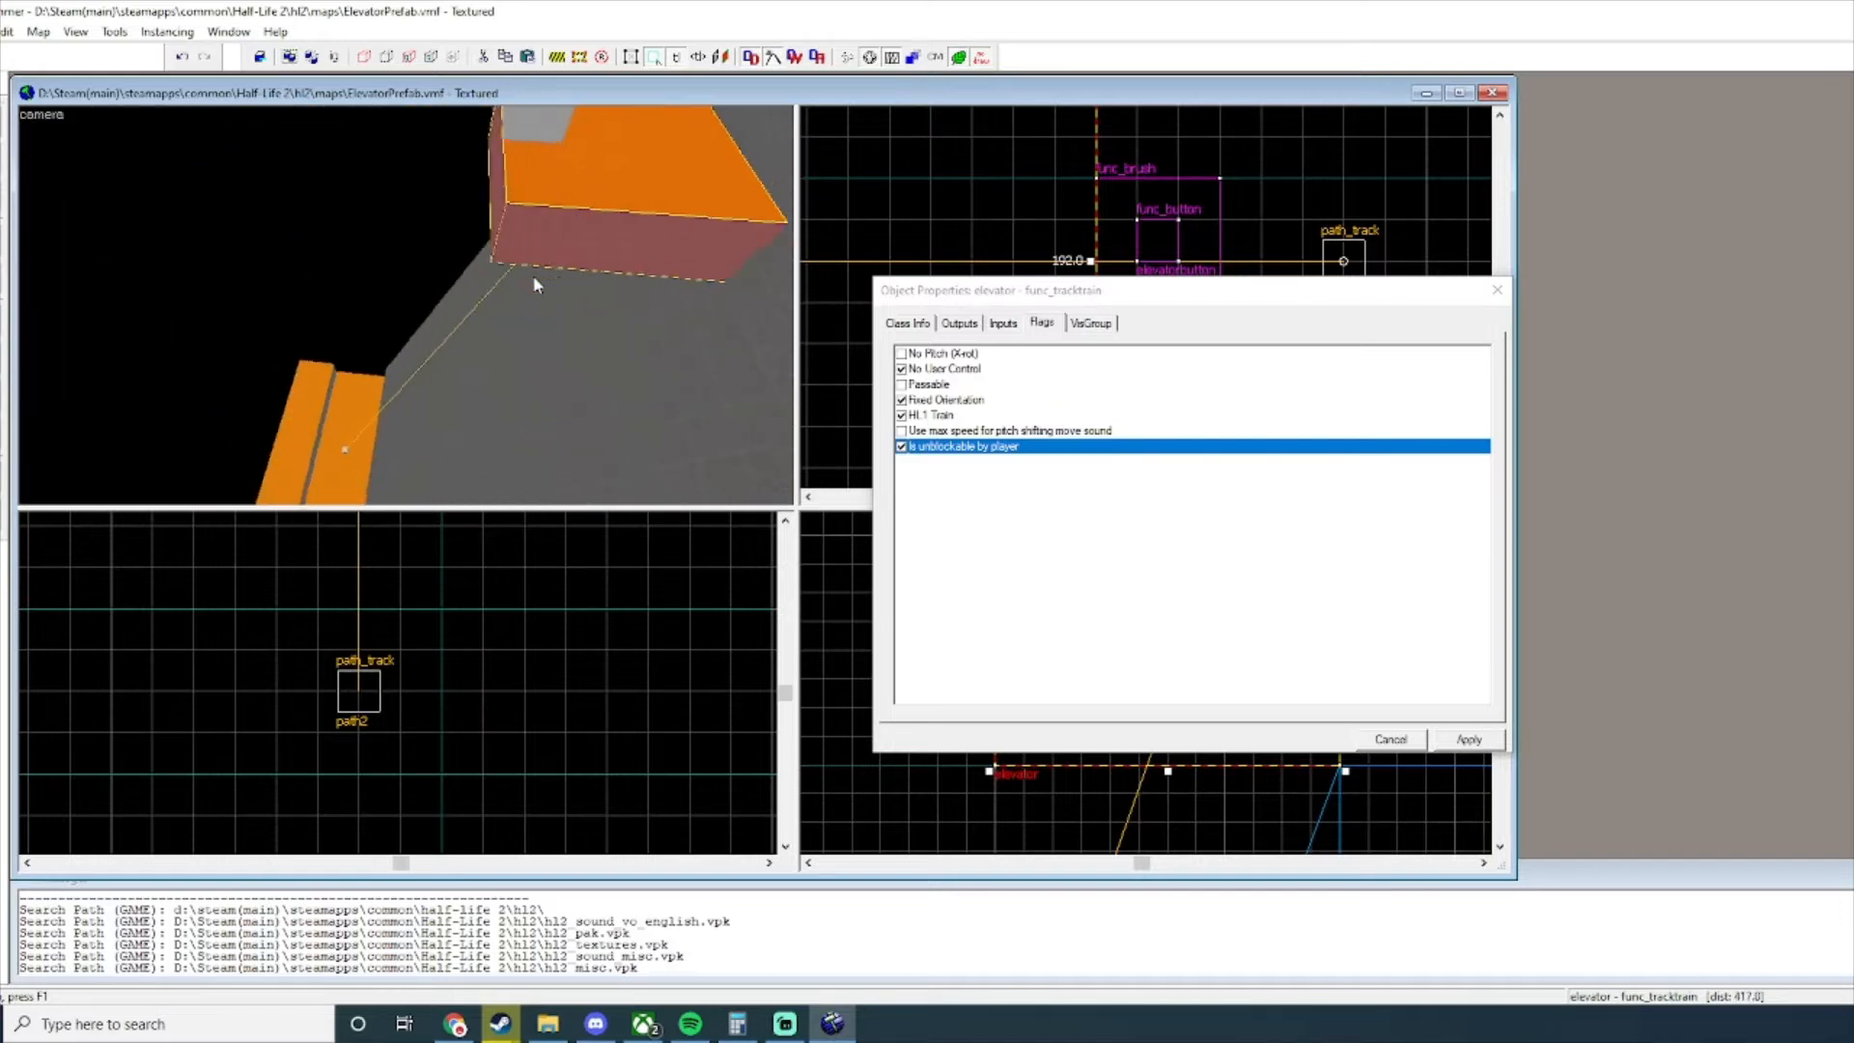
click(914, 401)
key(Up)
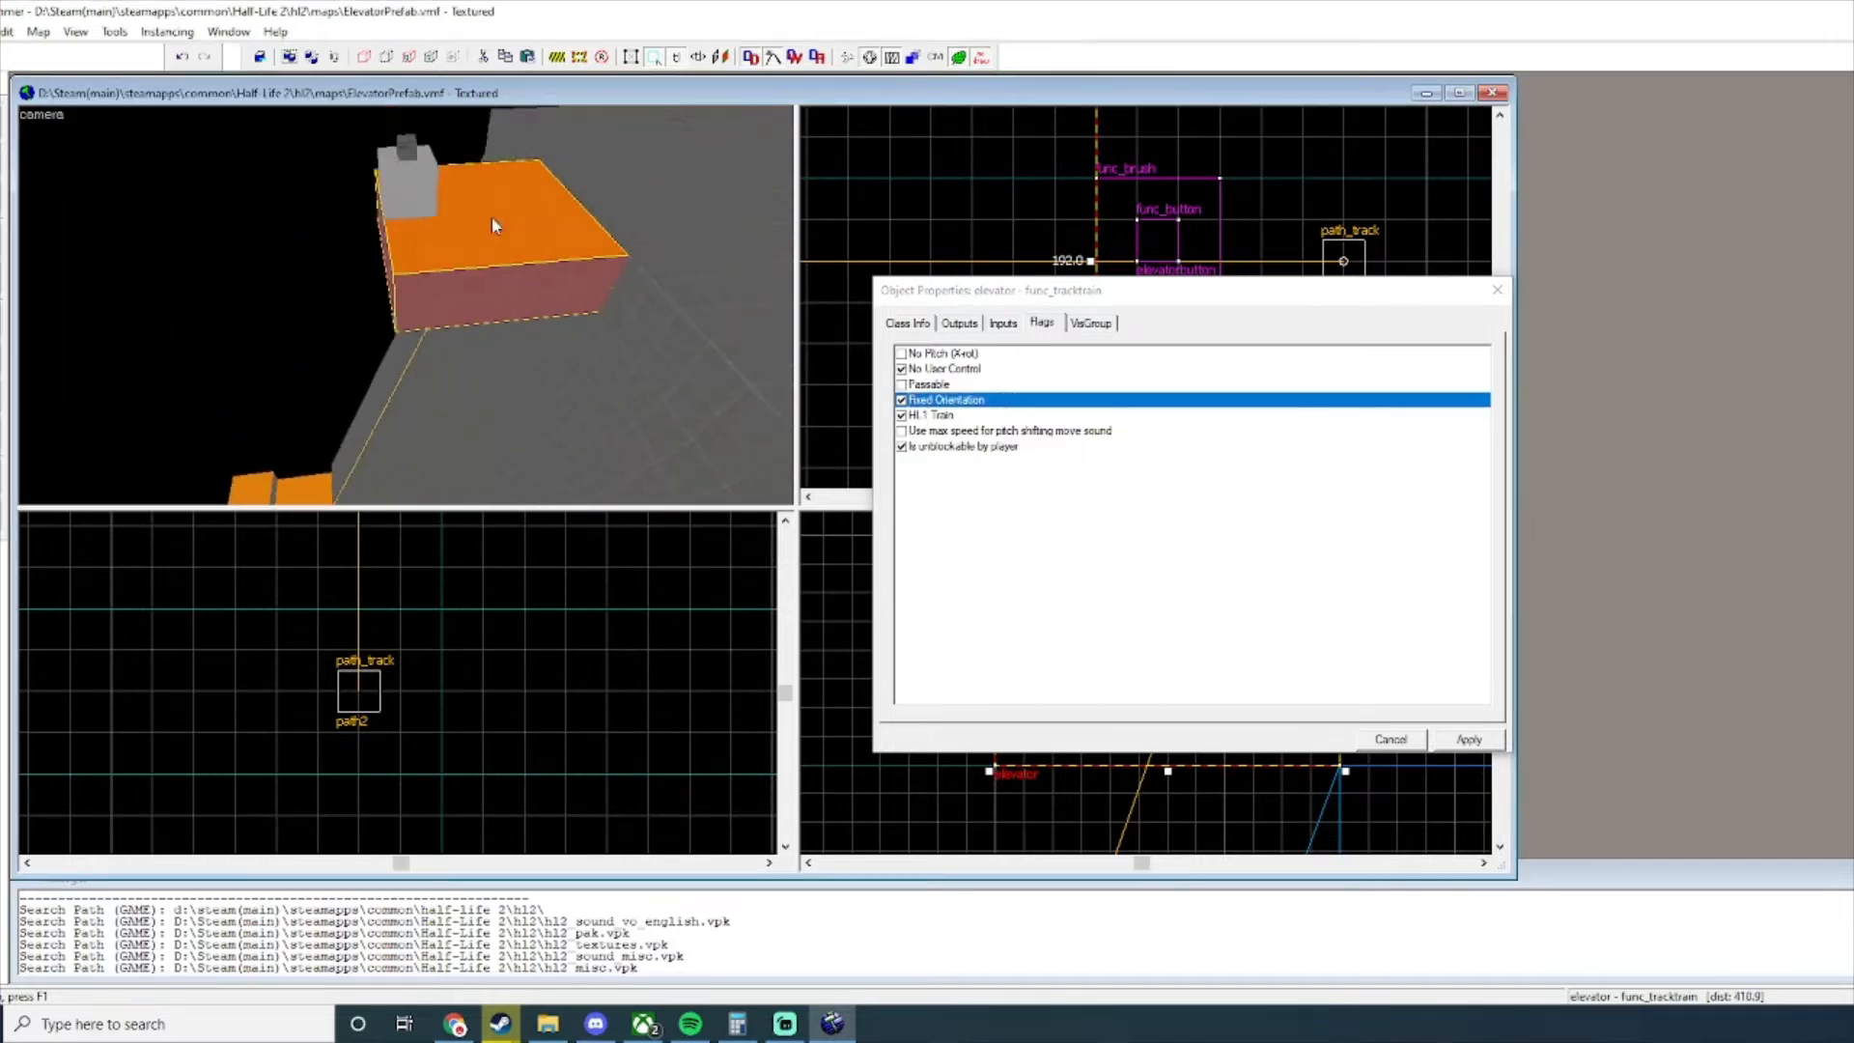
key(w)
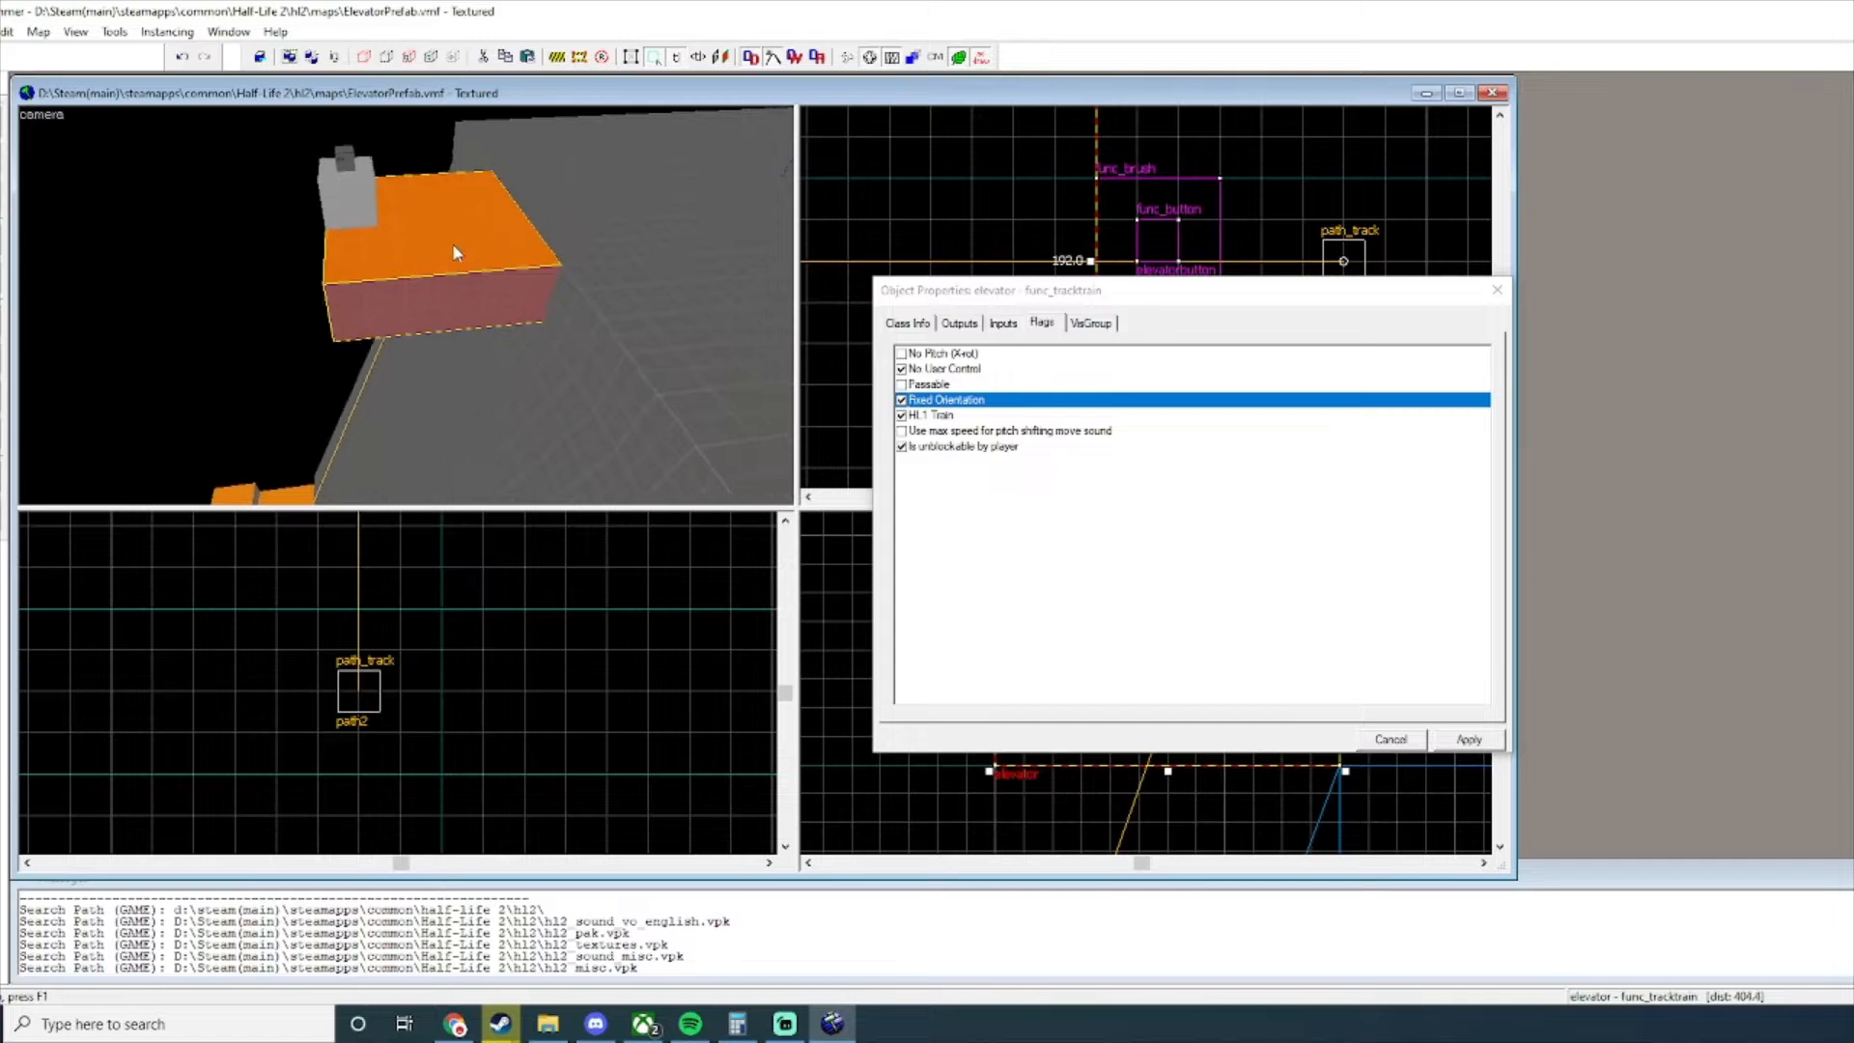
key(w)
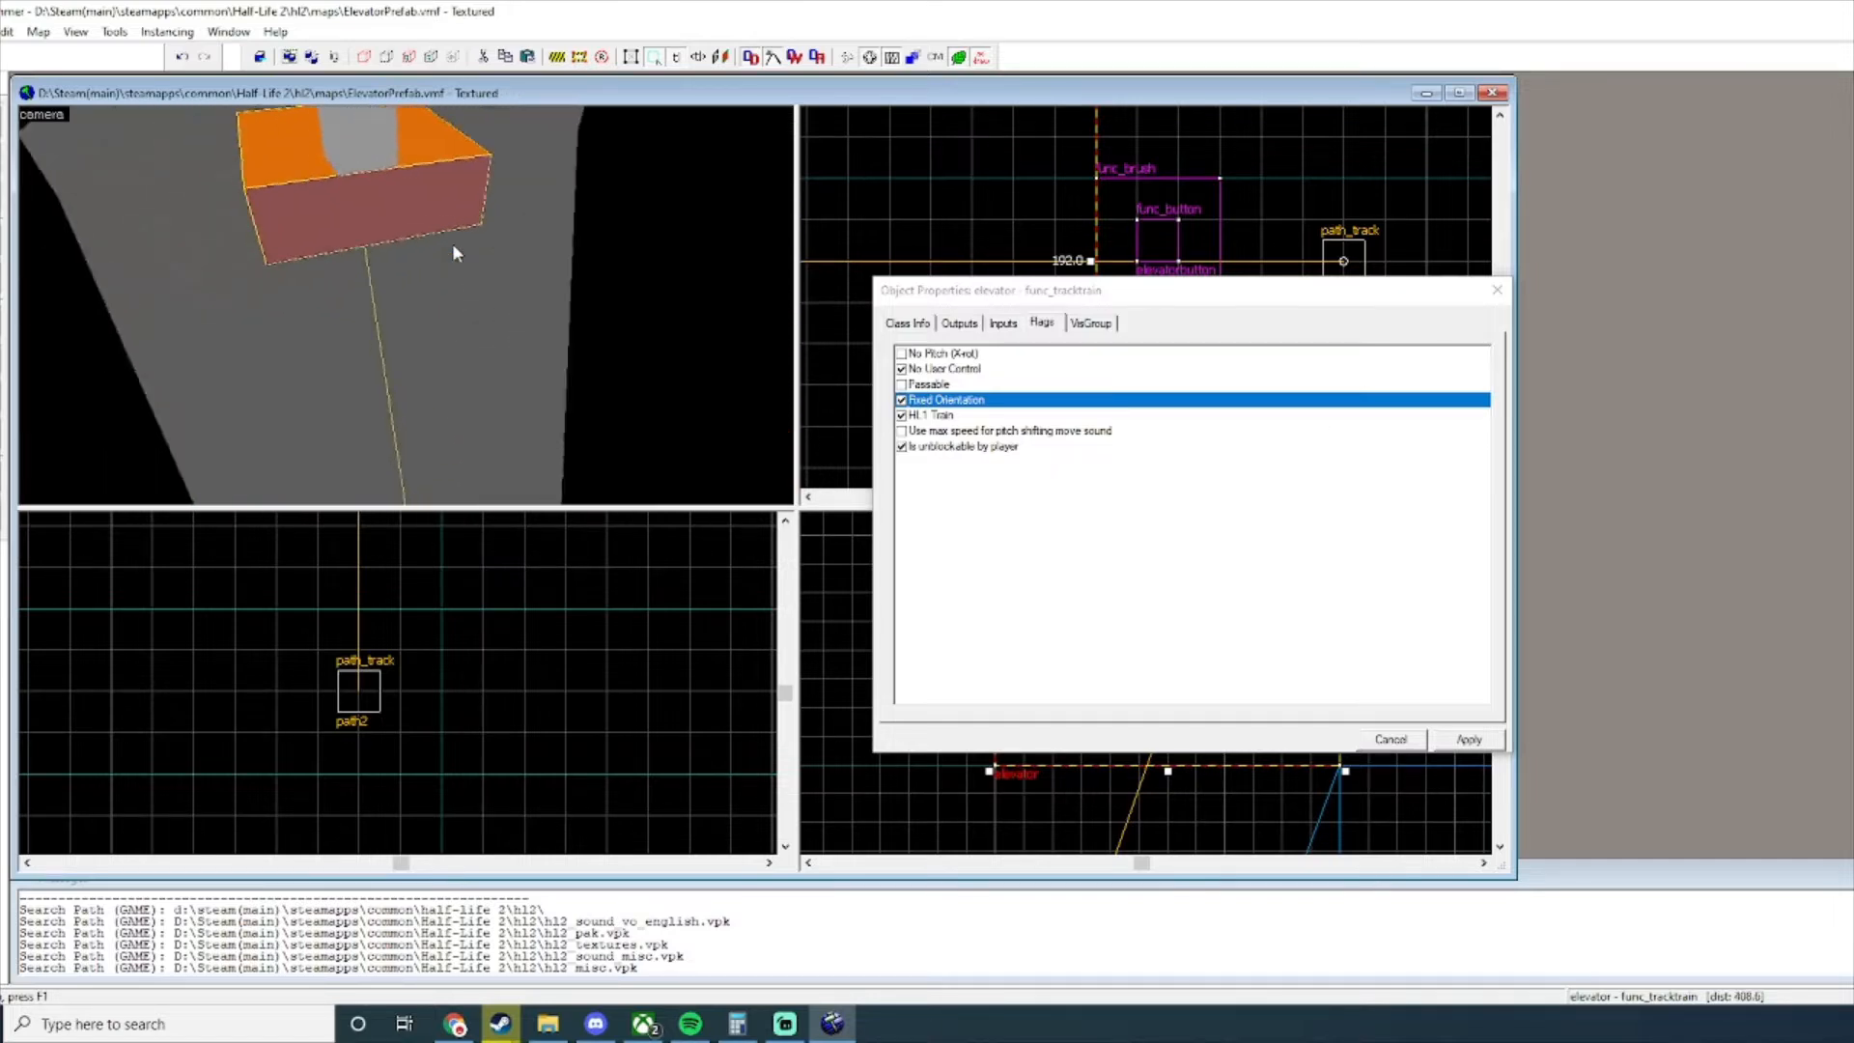
key(a)
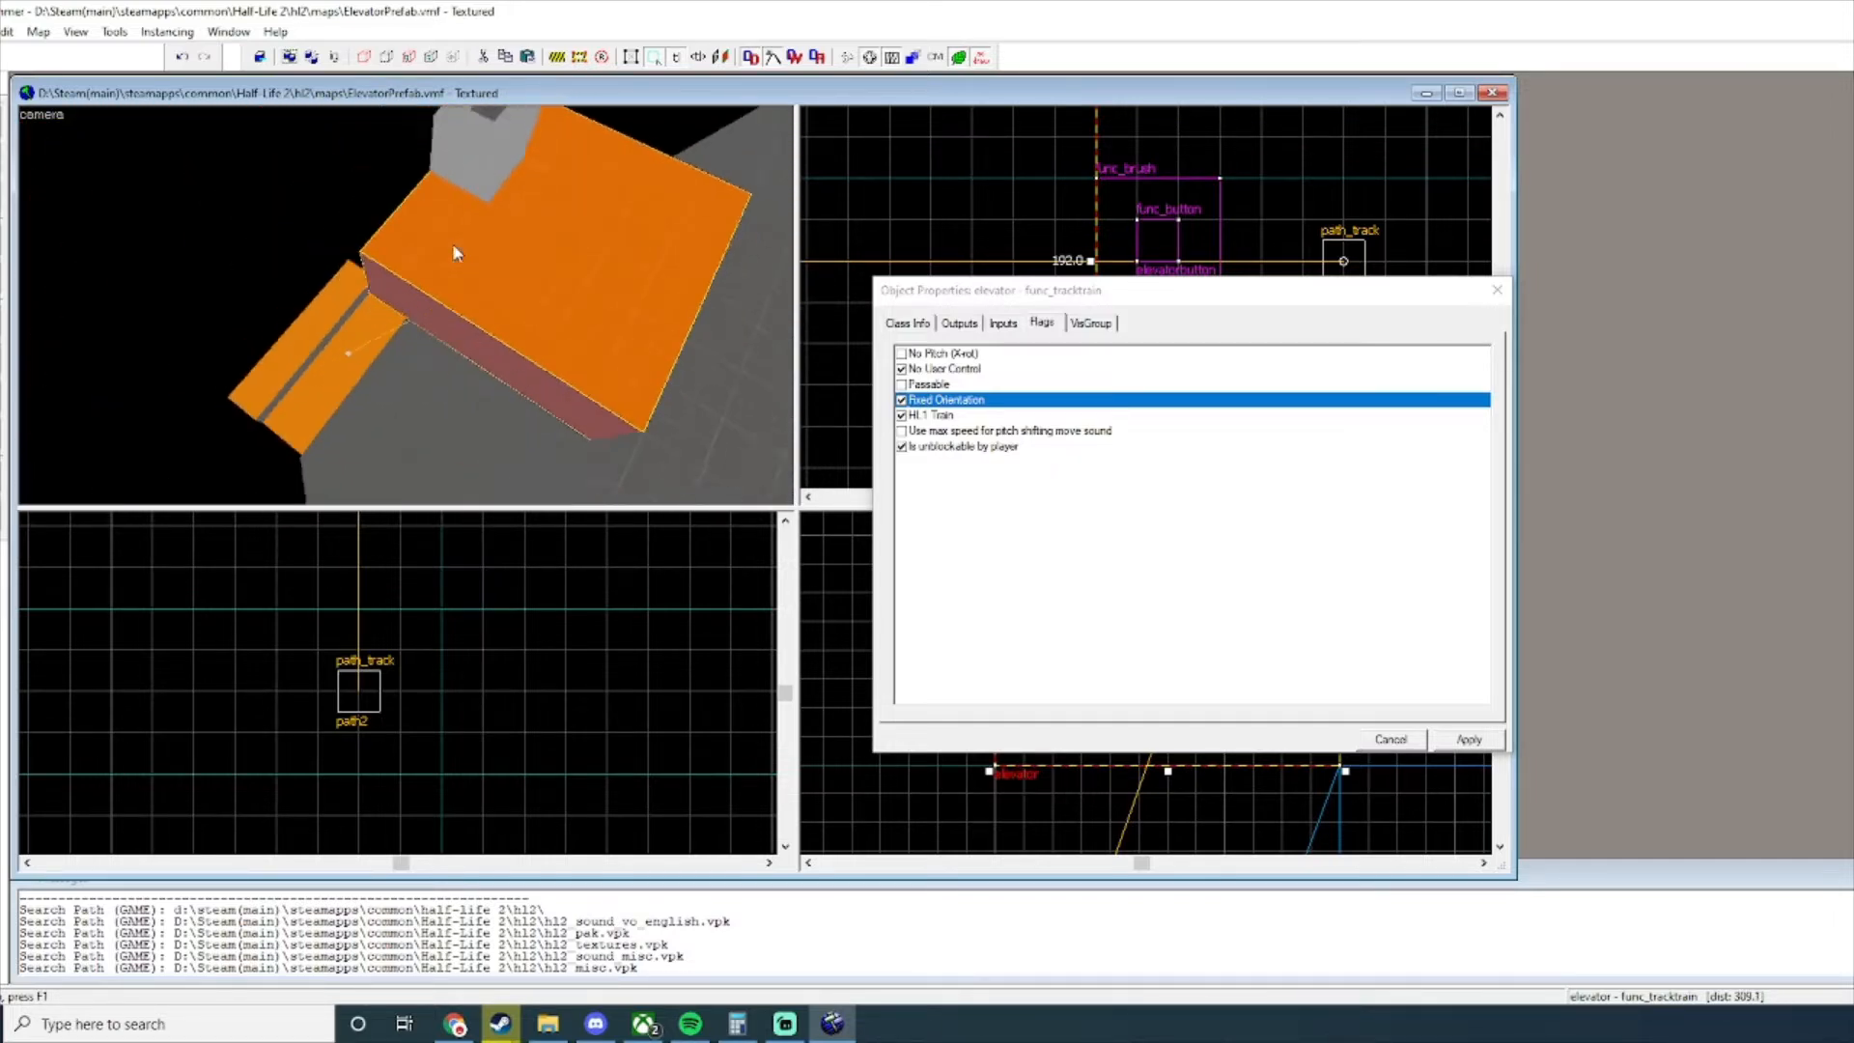
key(s)
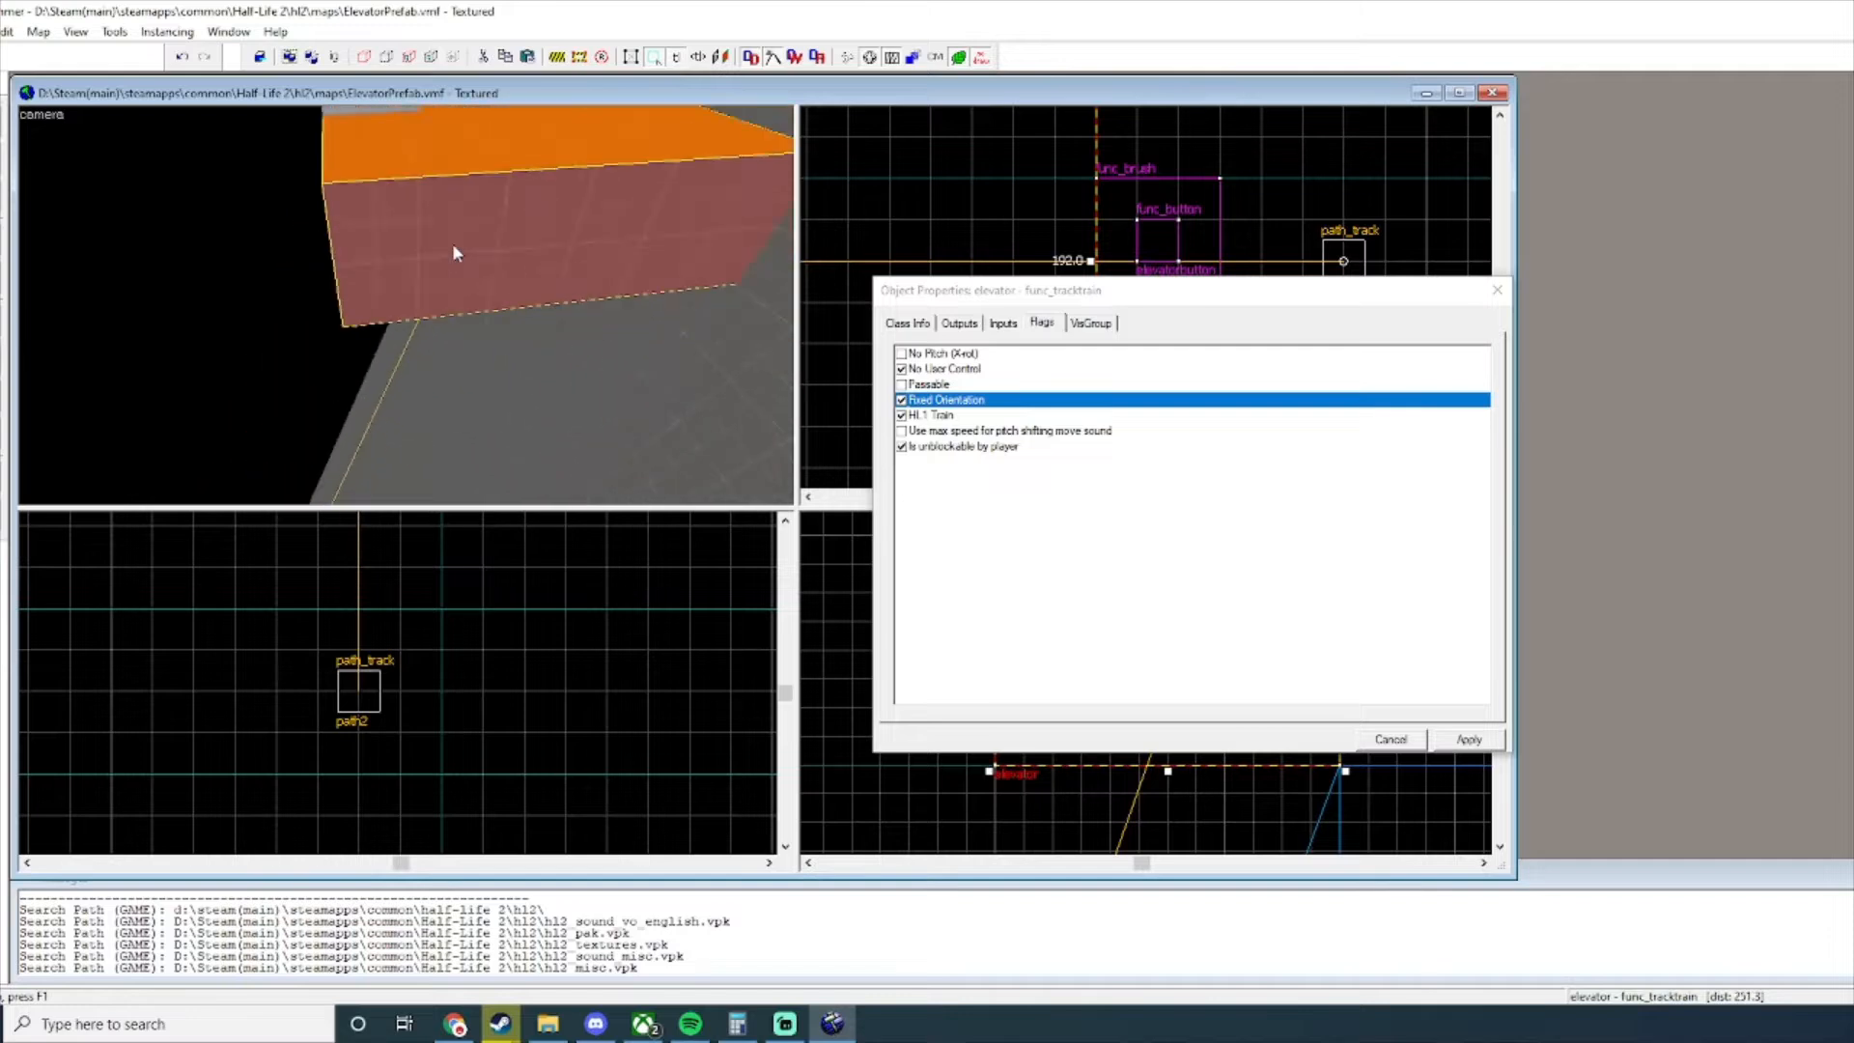
key(w)
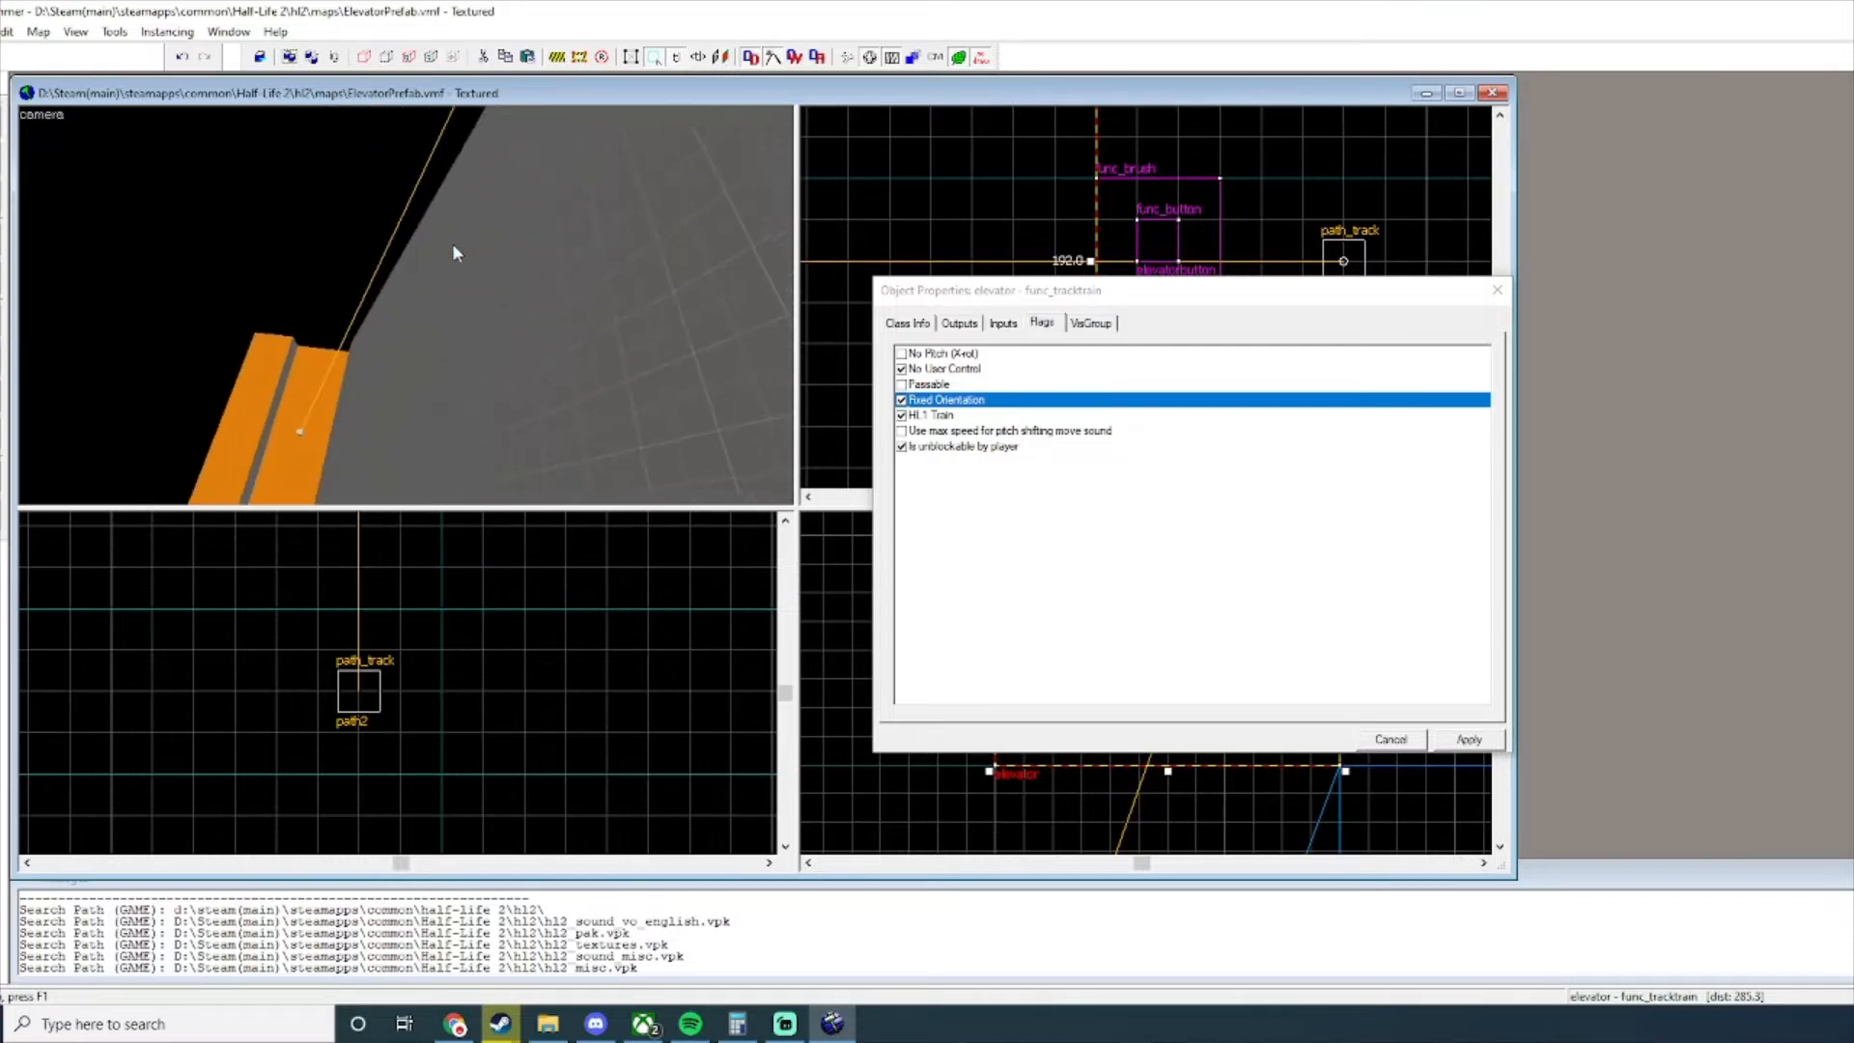
key(w)
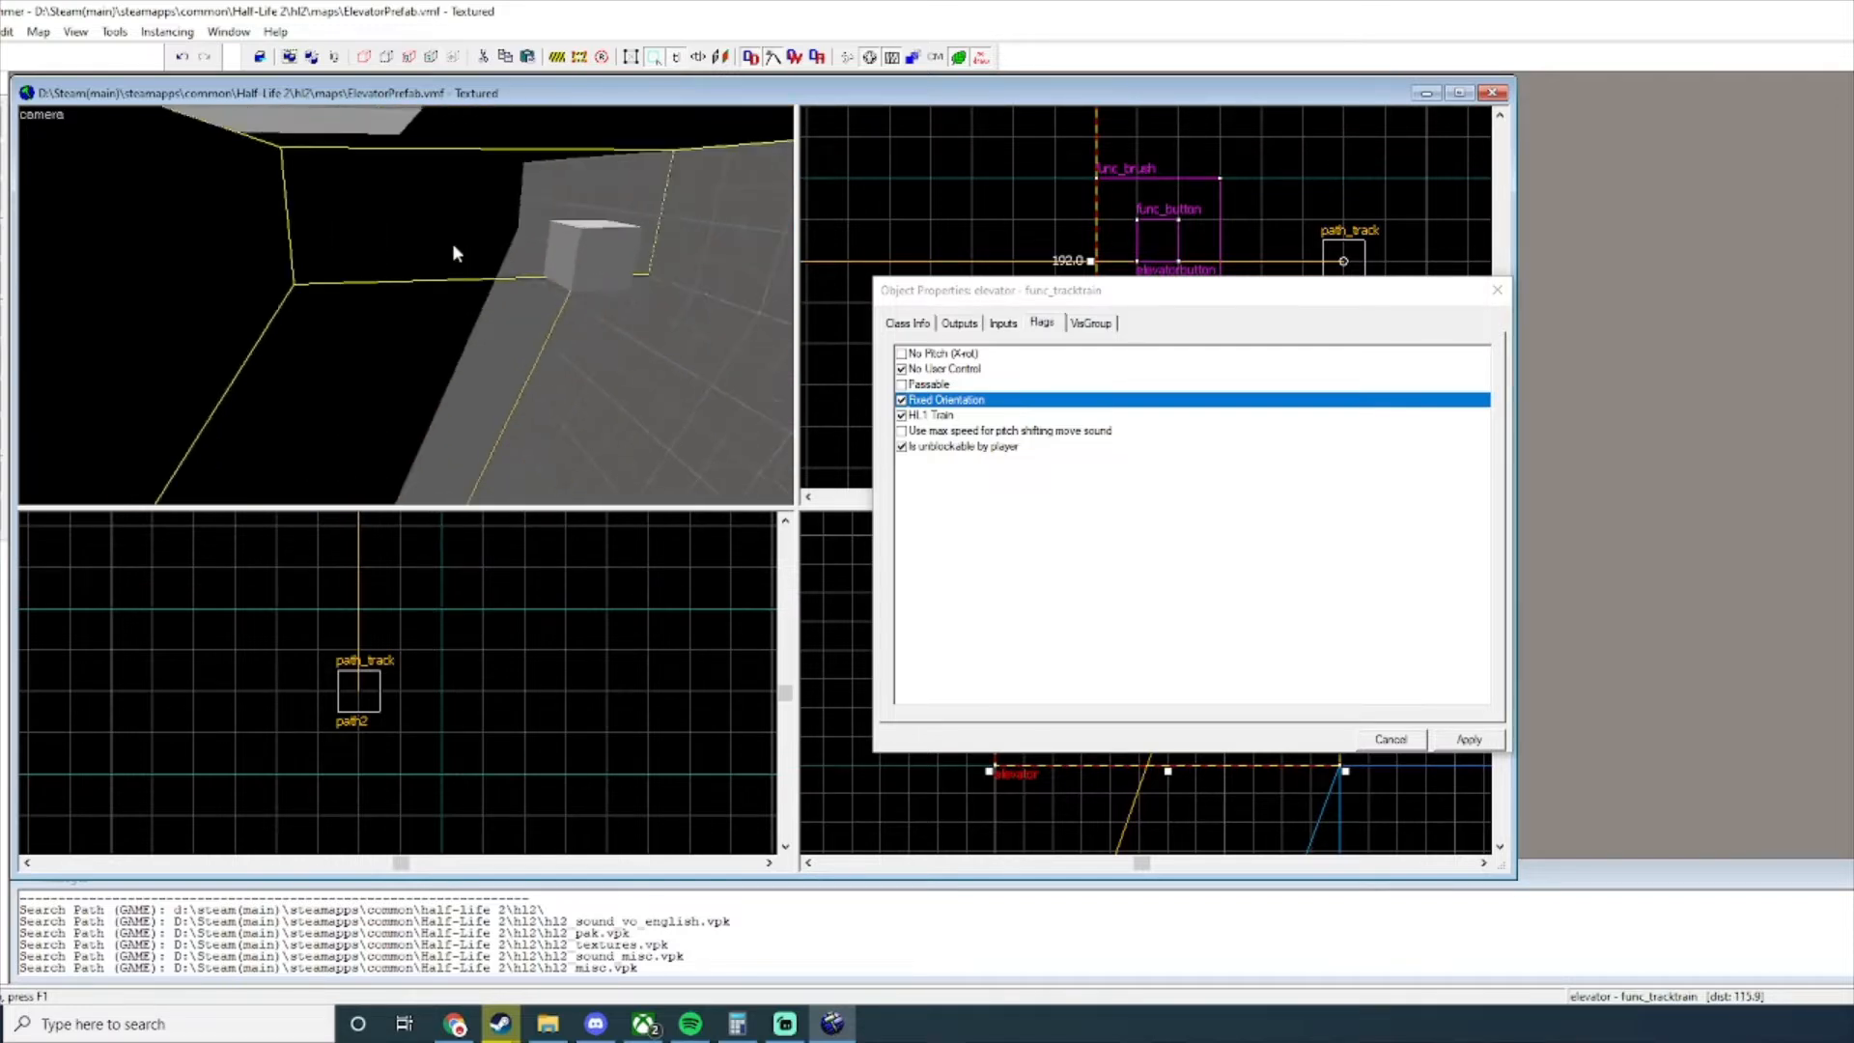
key(s)
key(z)
click(932, 415)
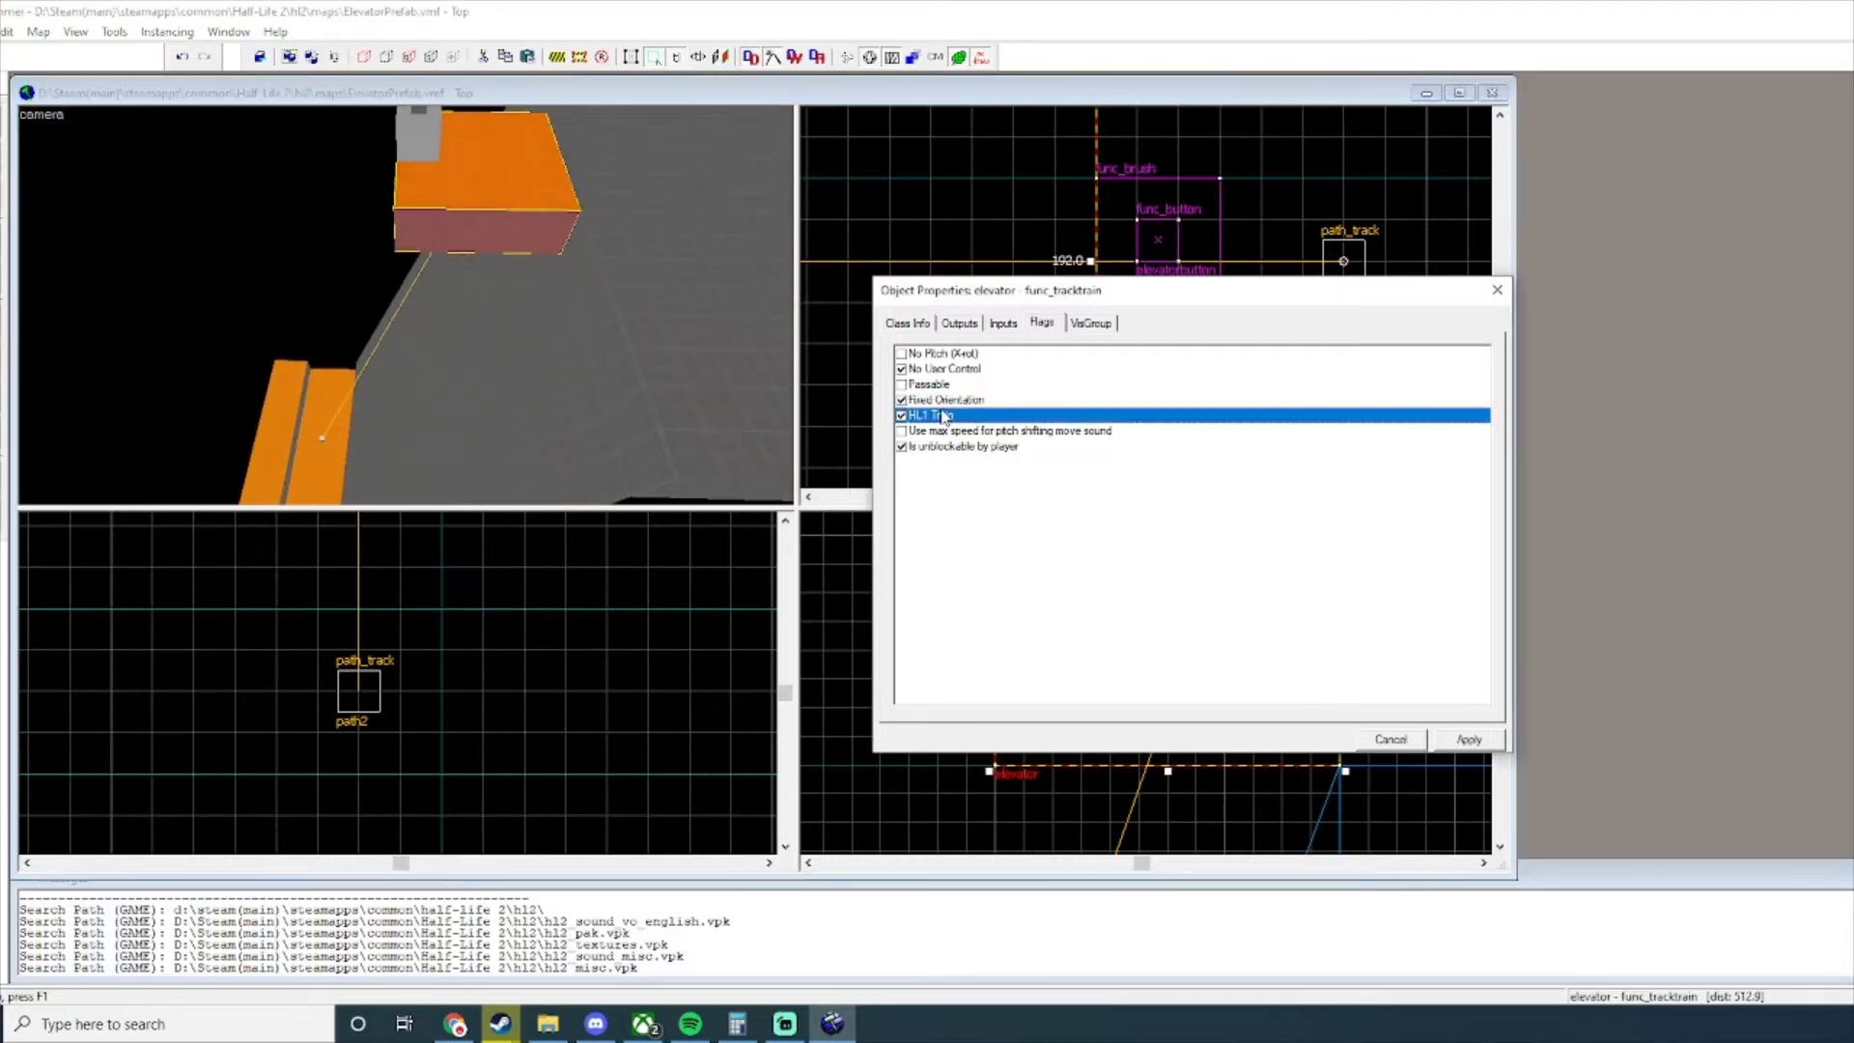
key(w)
key(d)
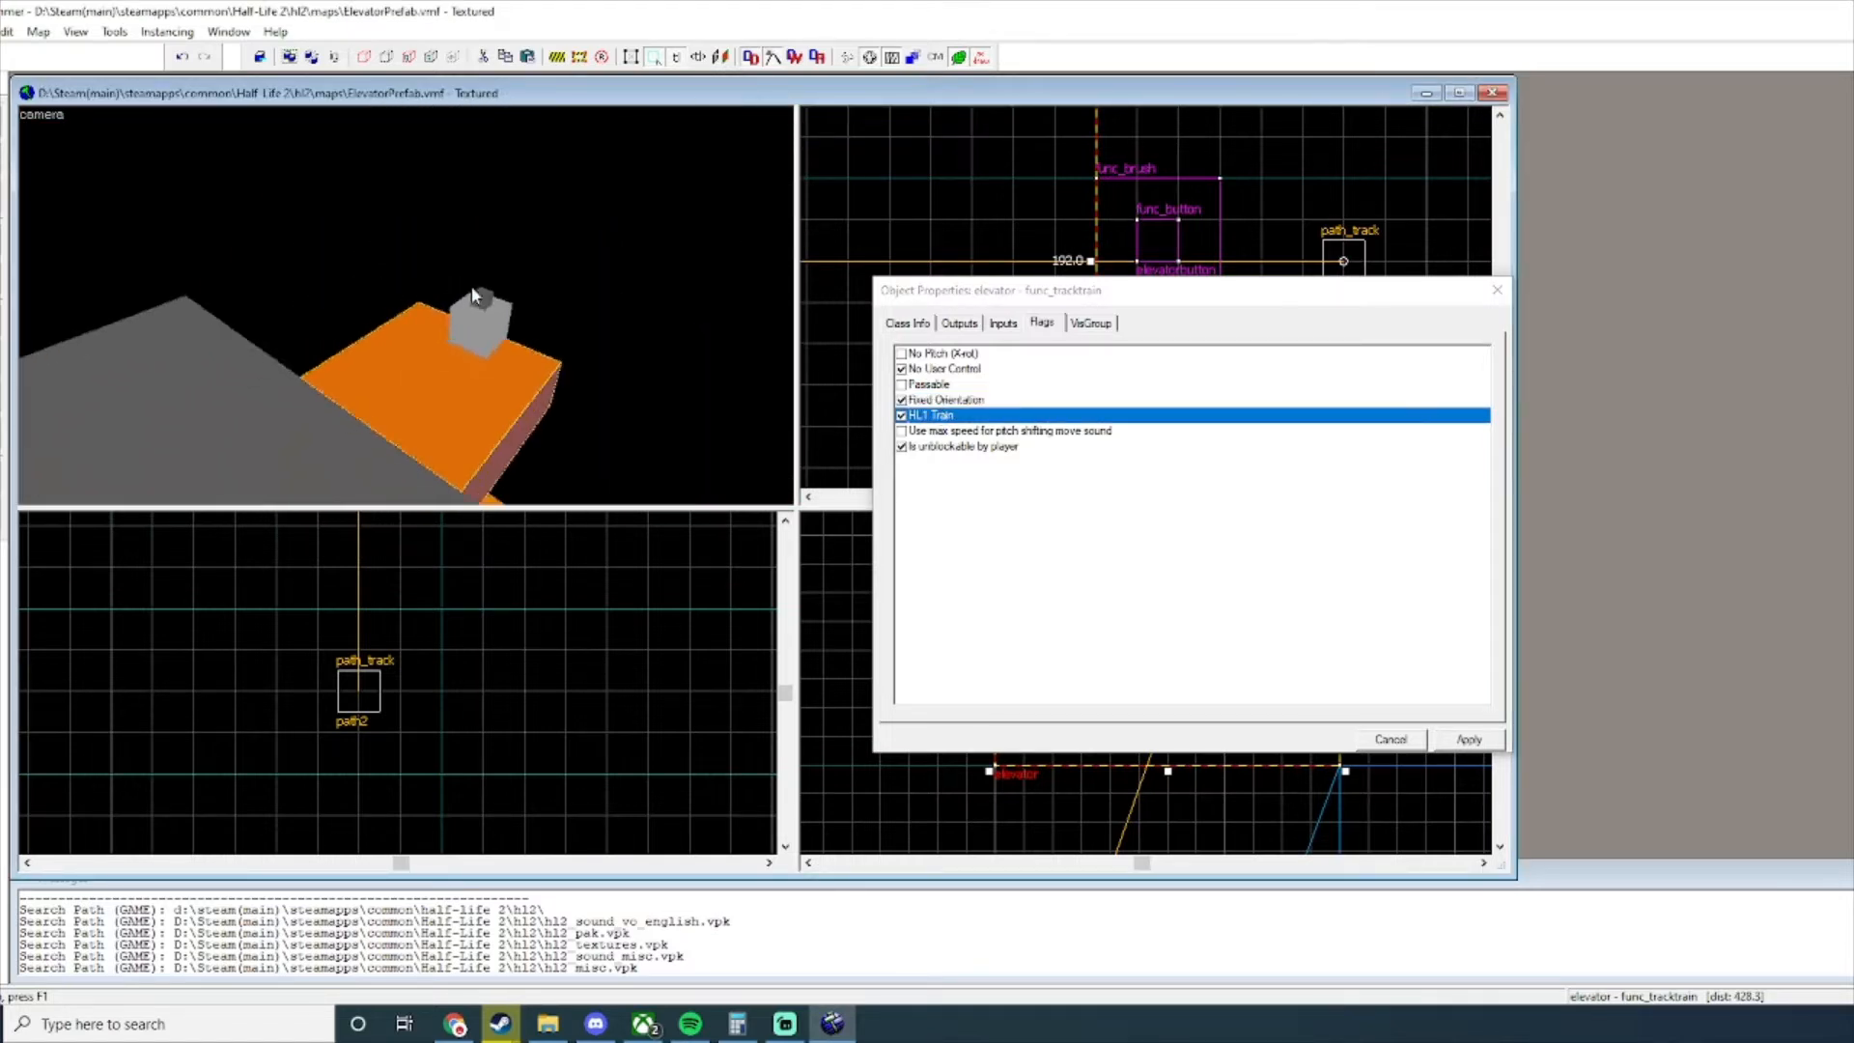
key(a)
key(a)
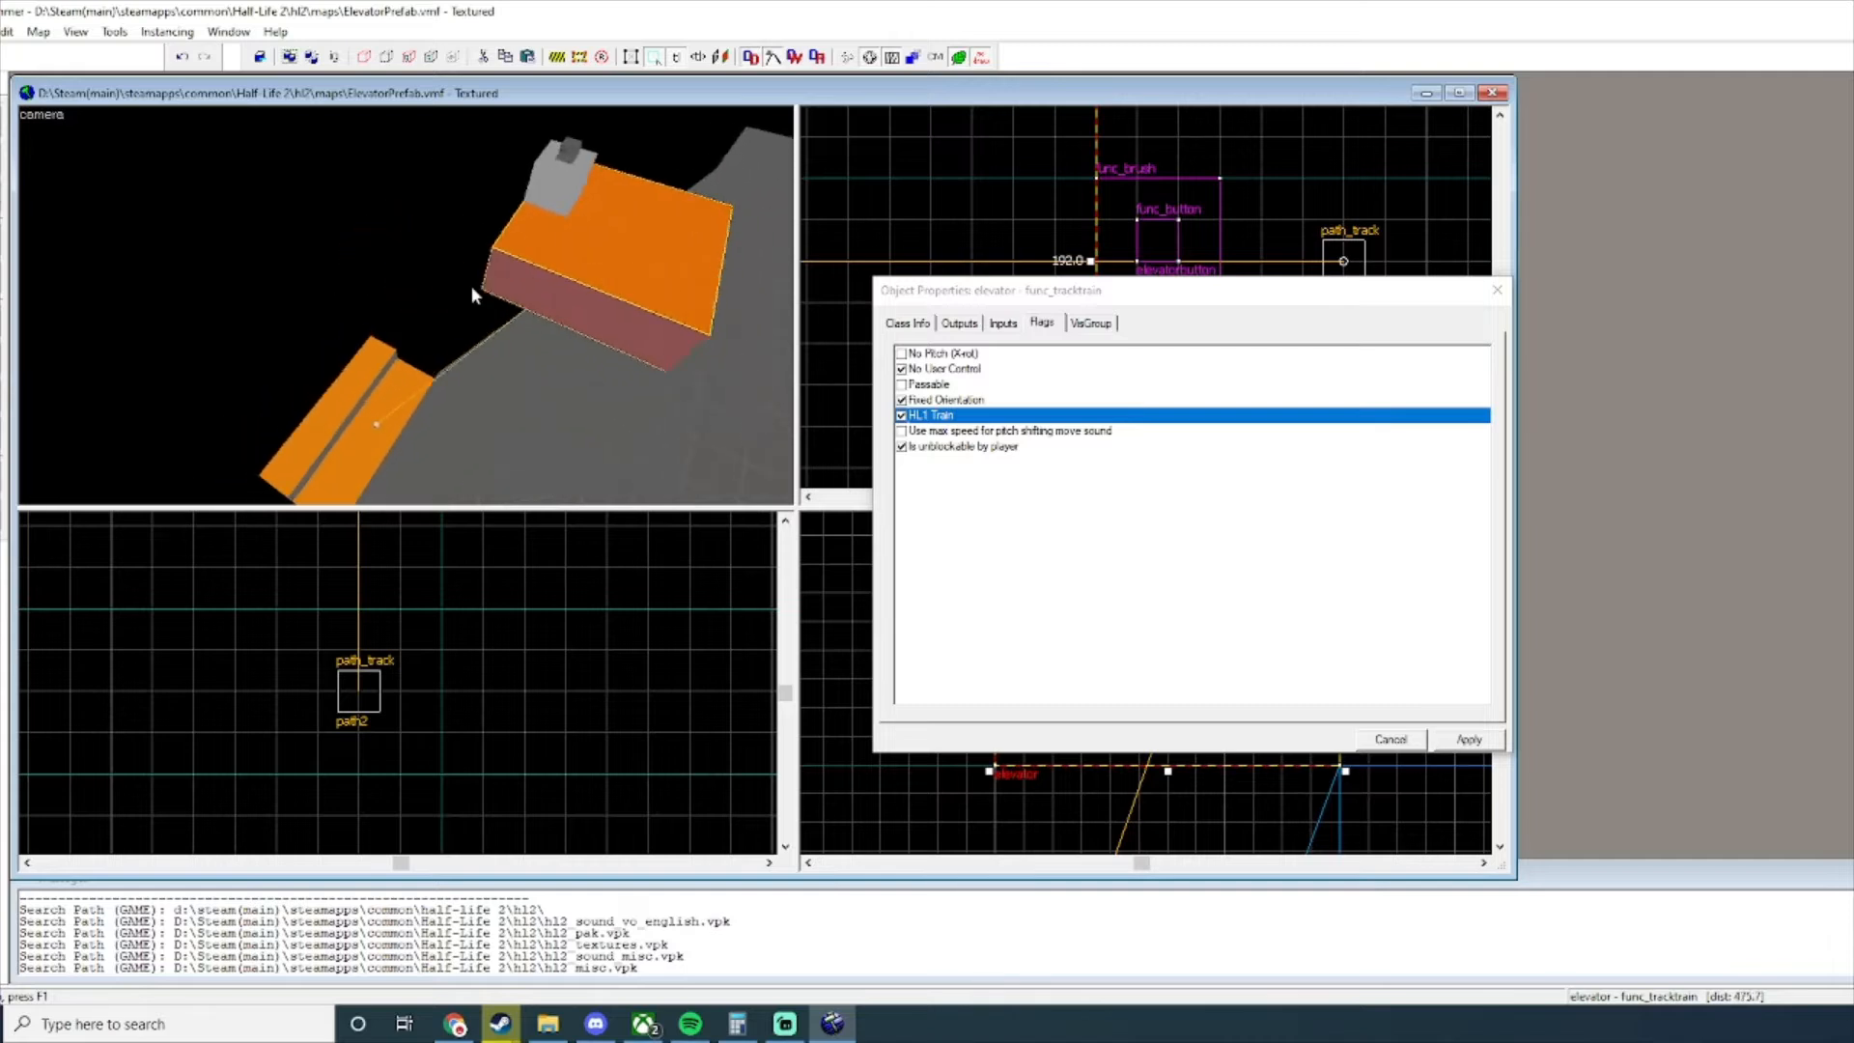
key(w)
key(a)
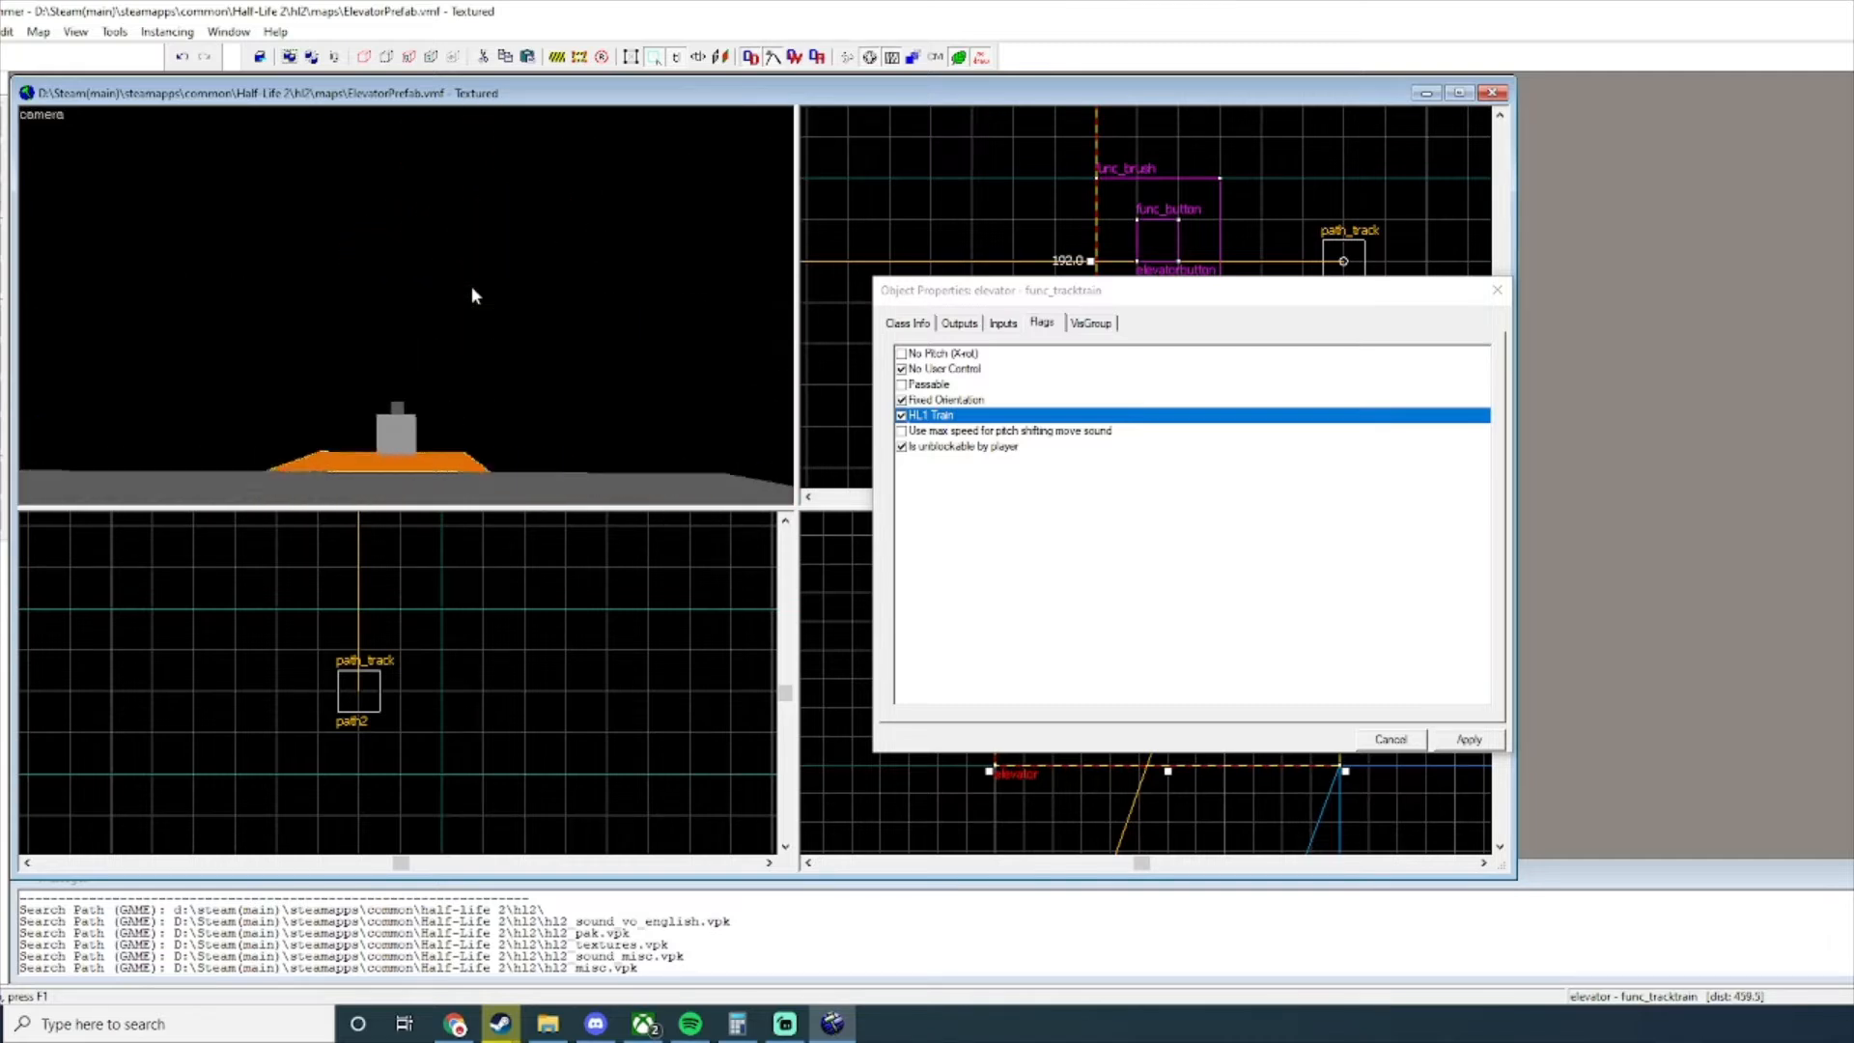
key(s)
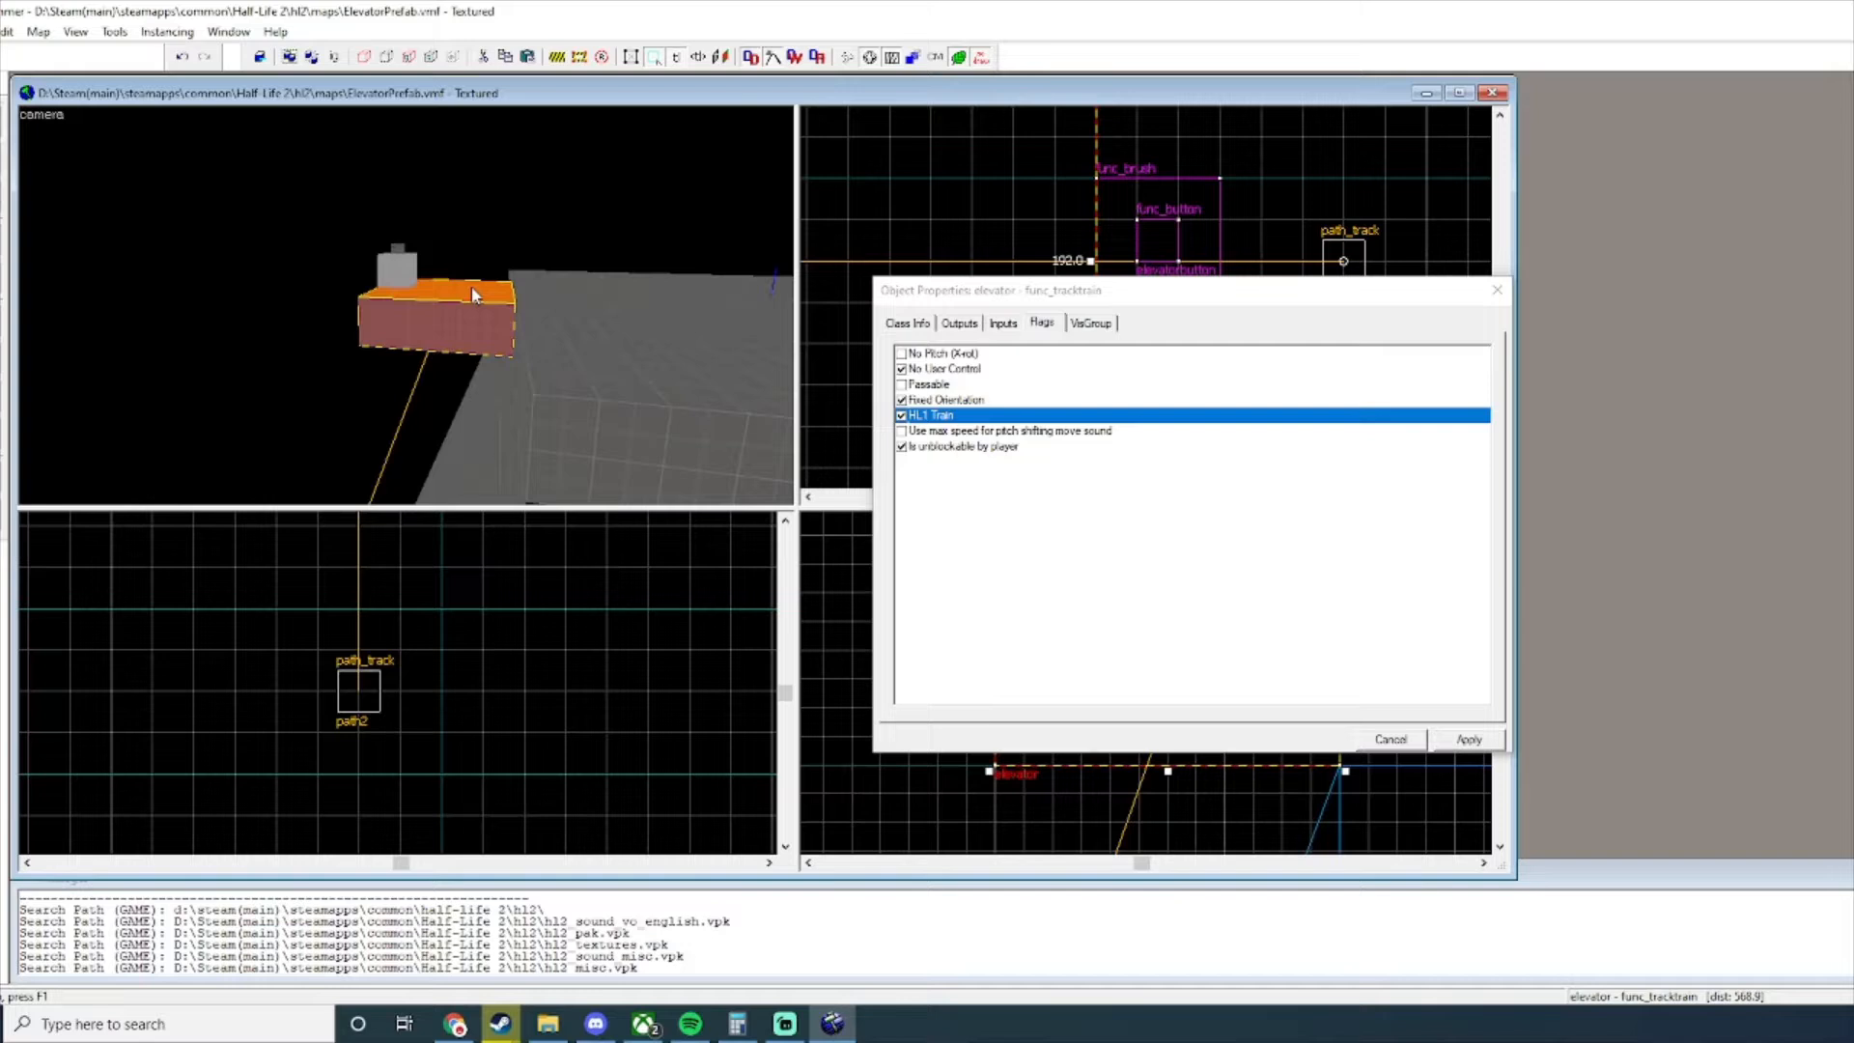
key(w)
key(s)
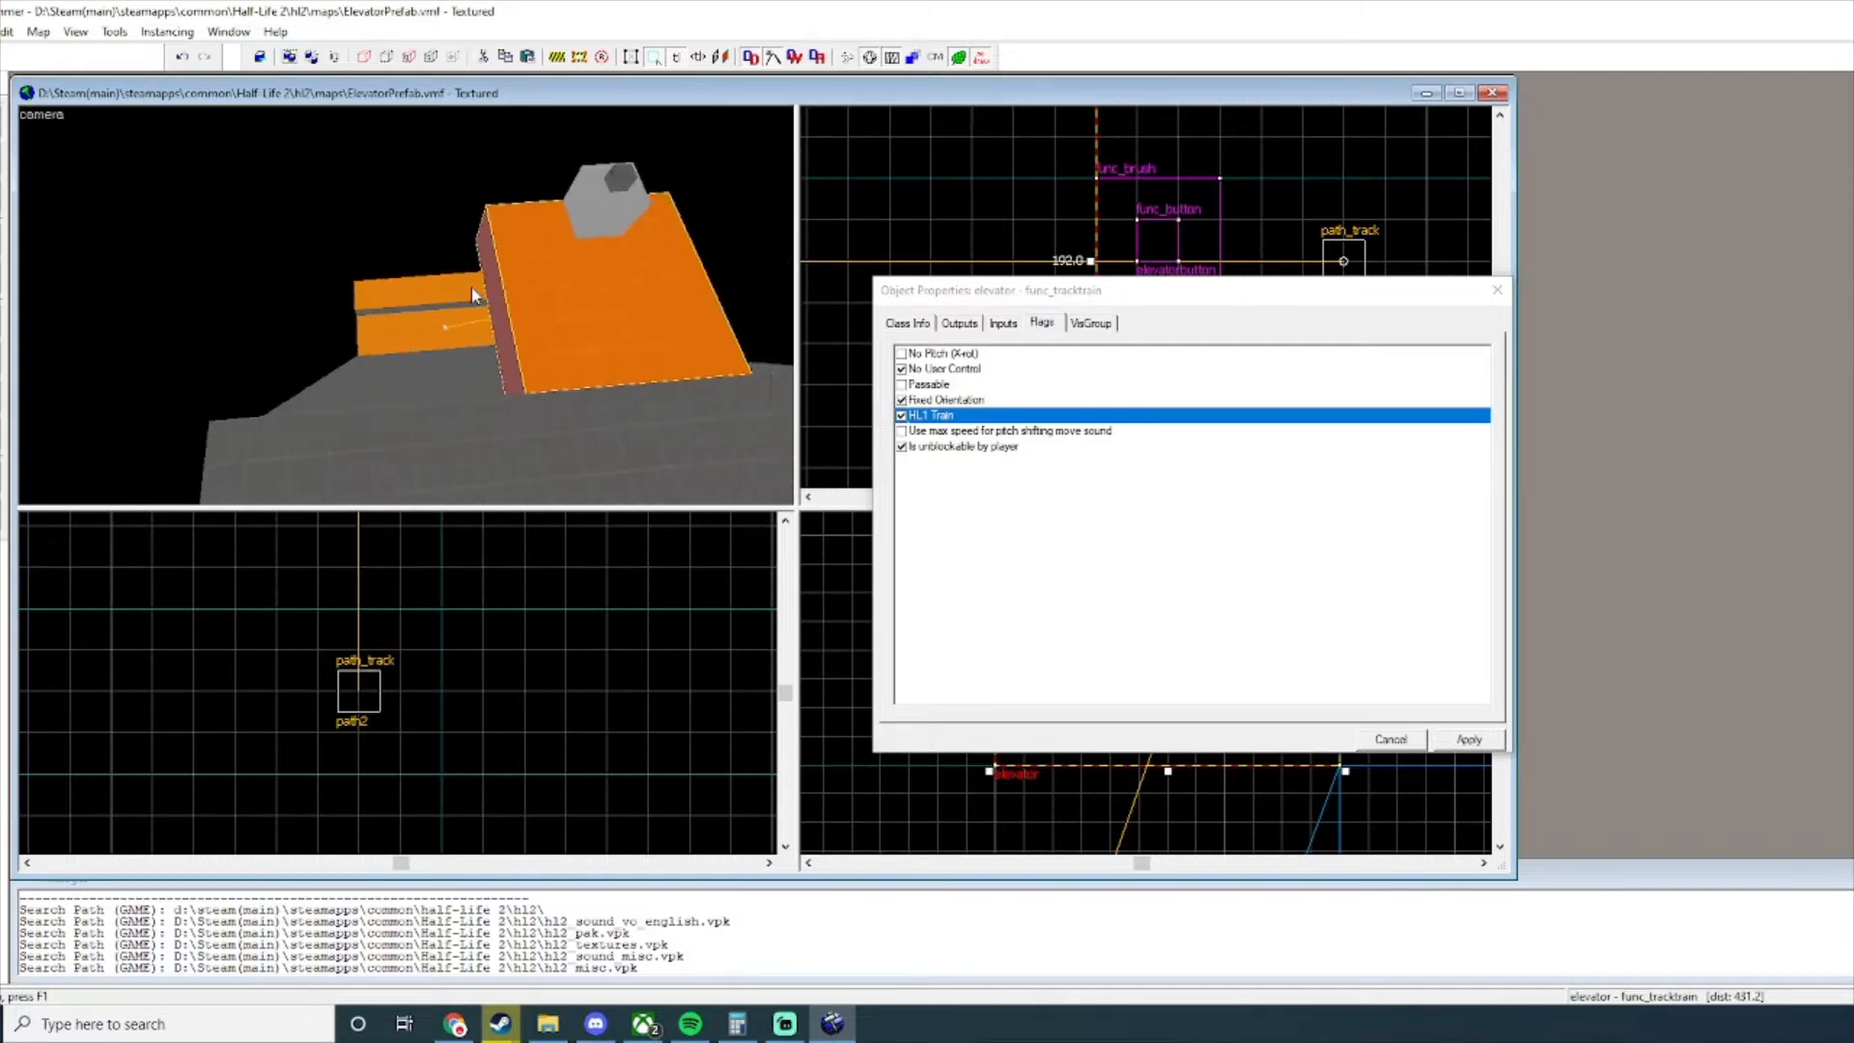
key(d)
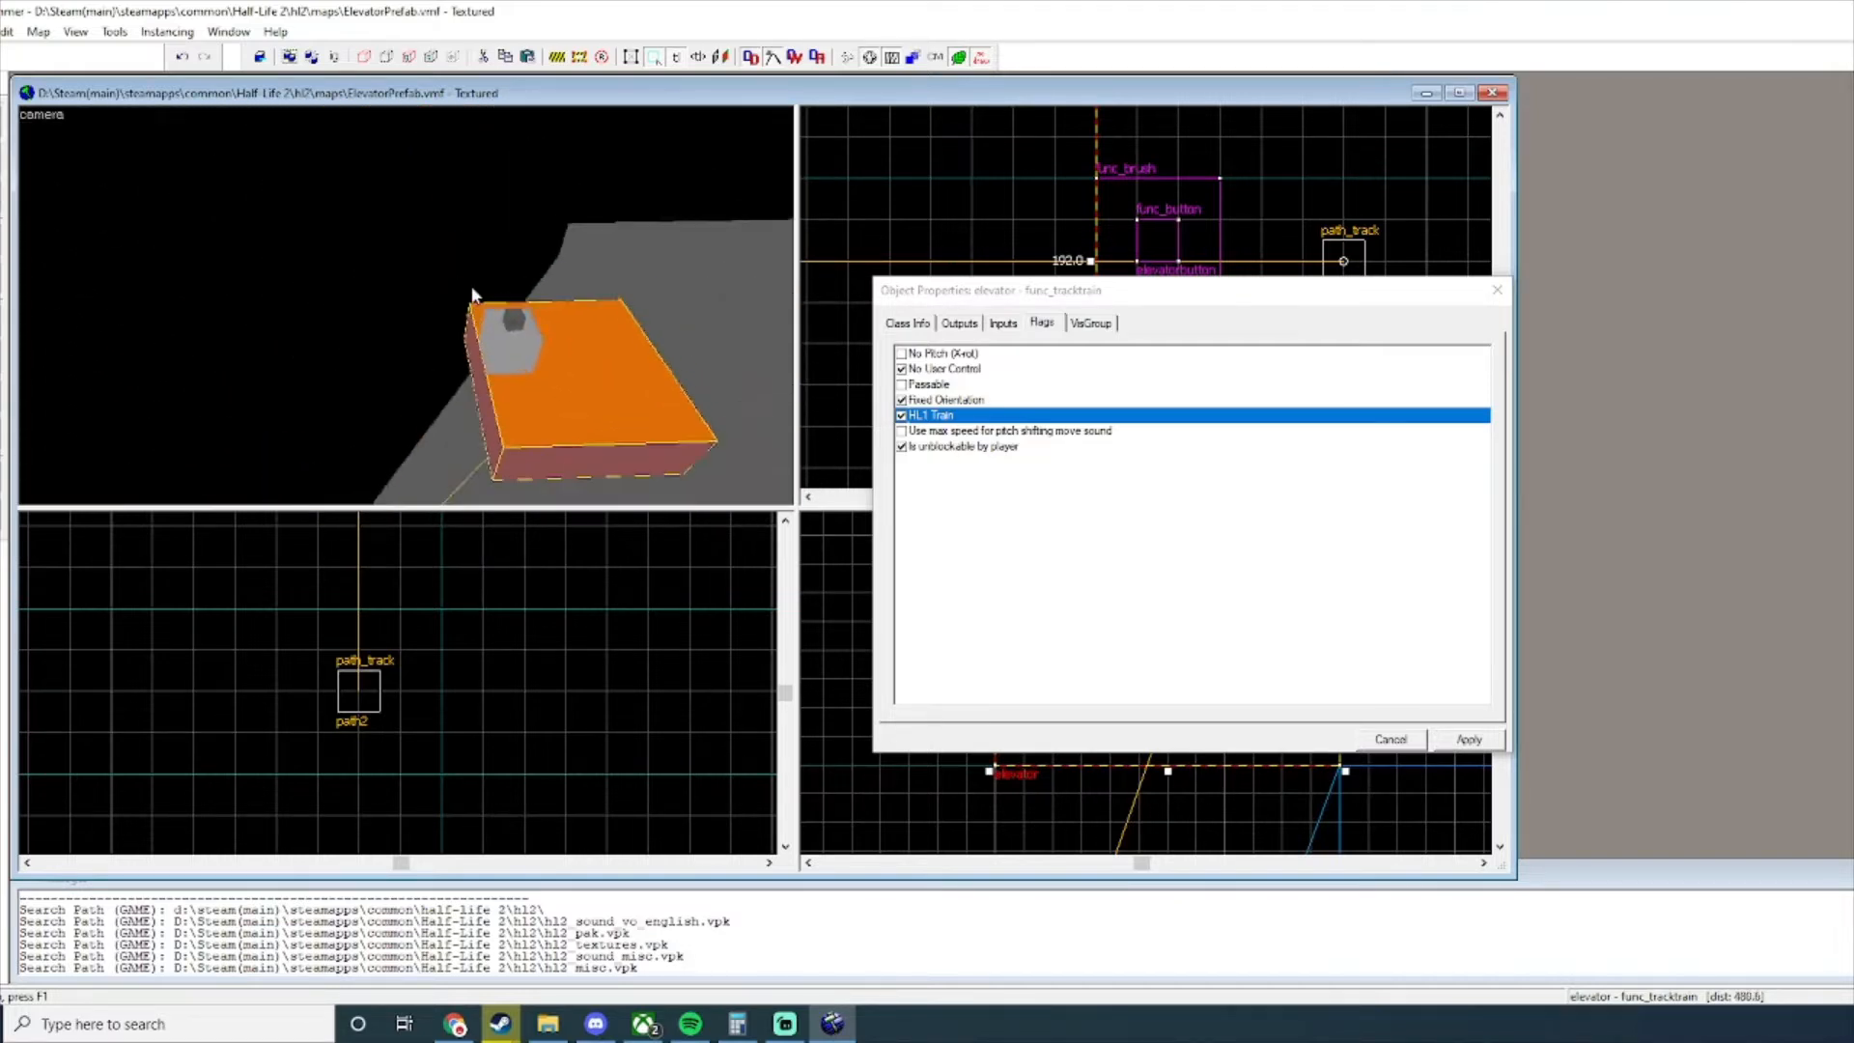
key(d)
key(w)
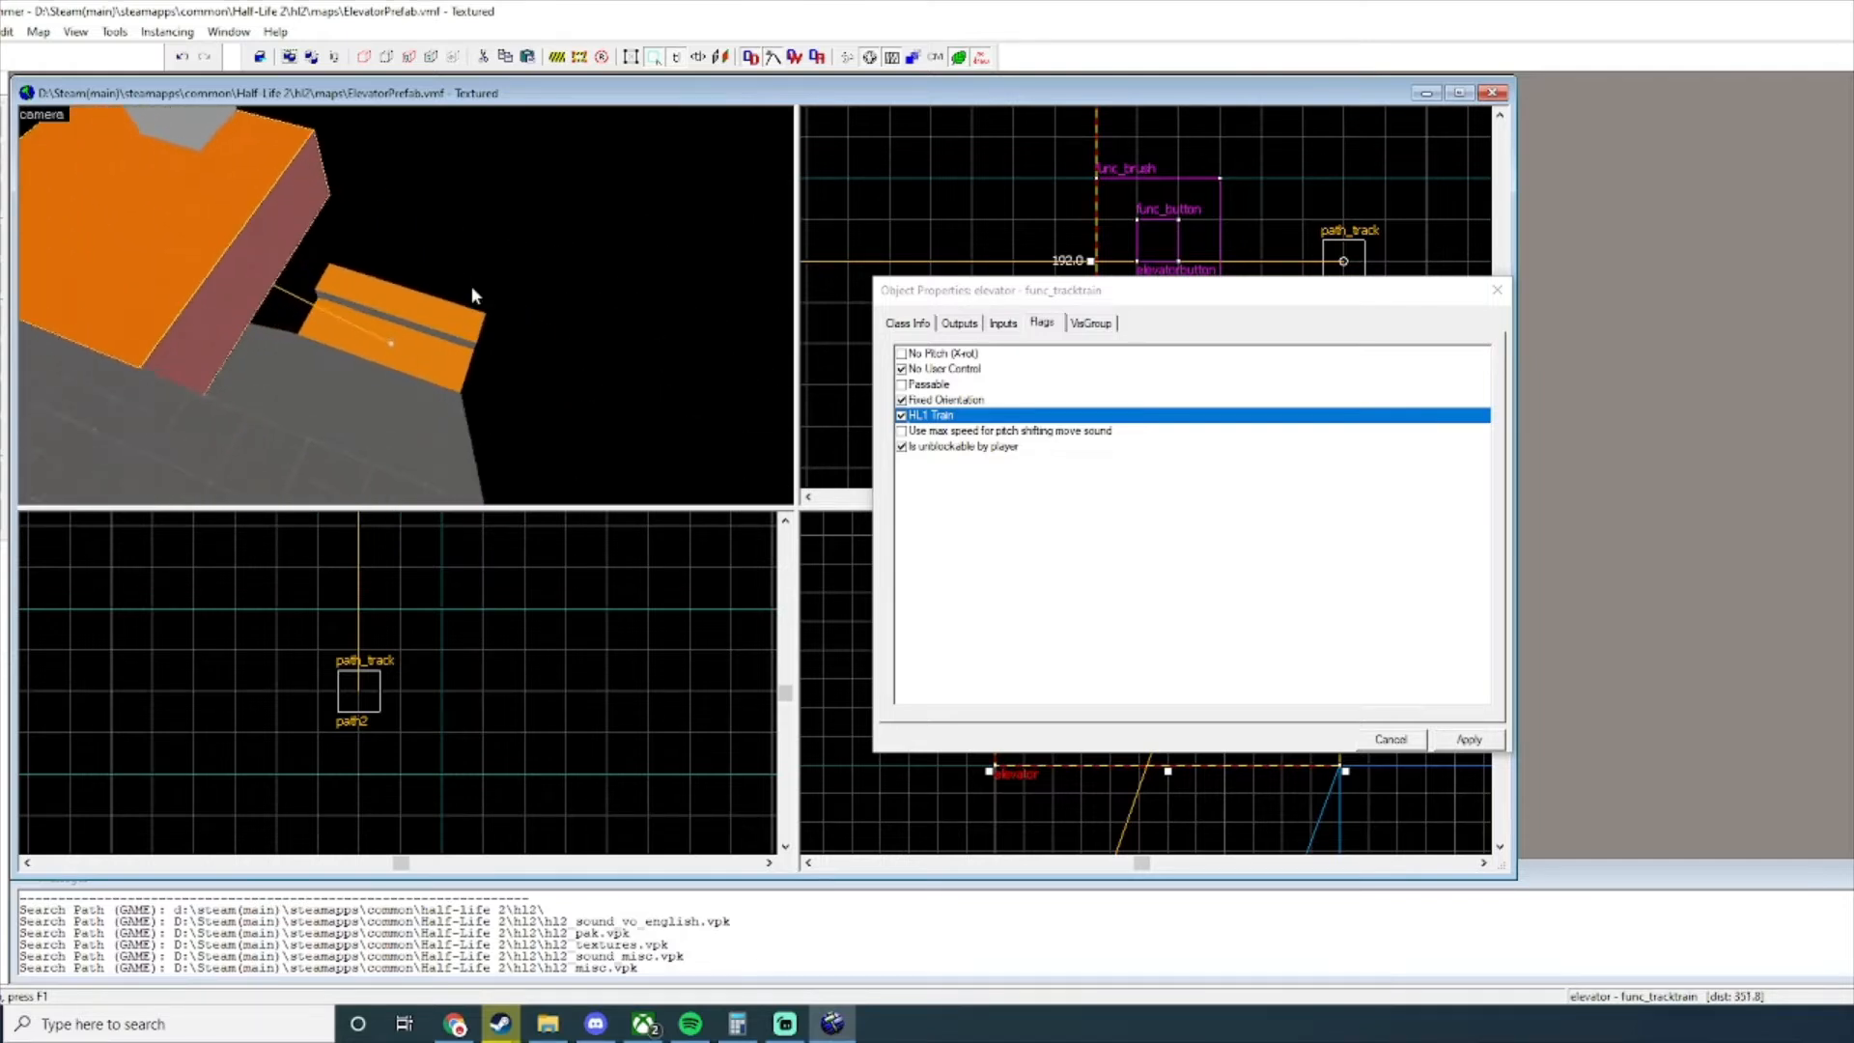
key(w)
key(a)
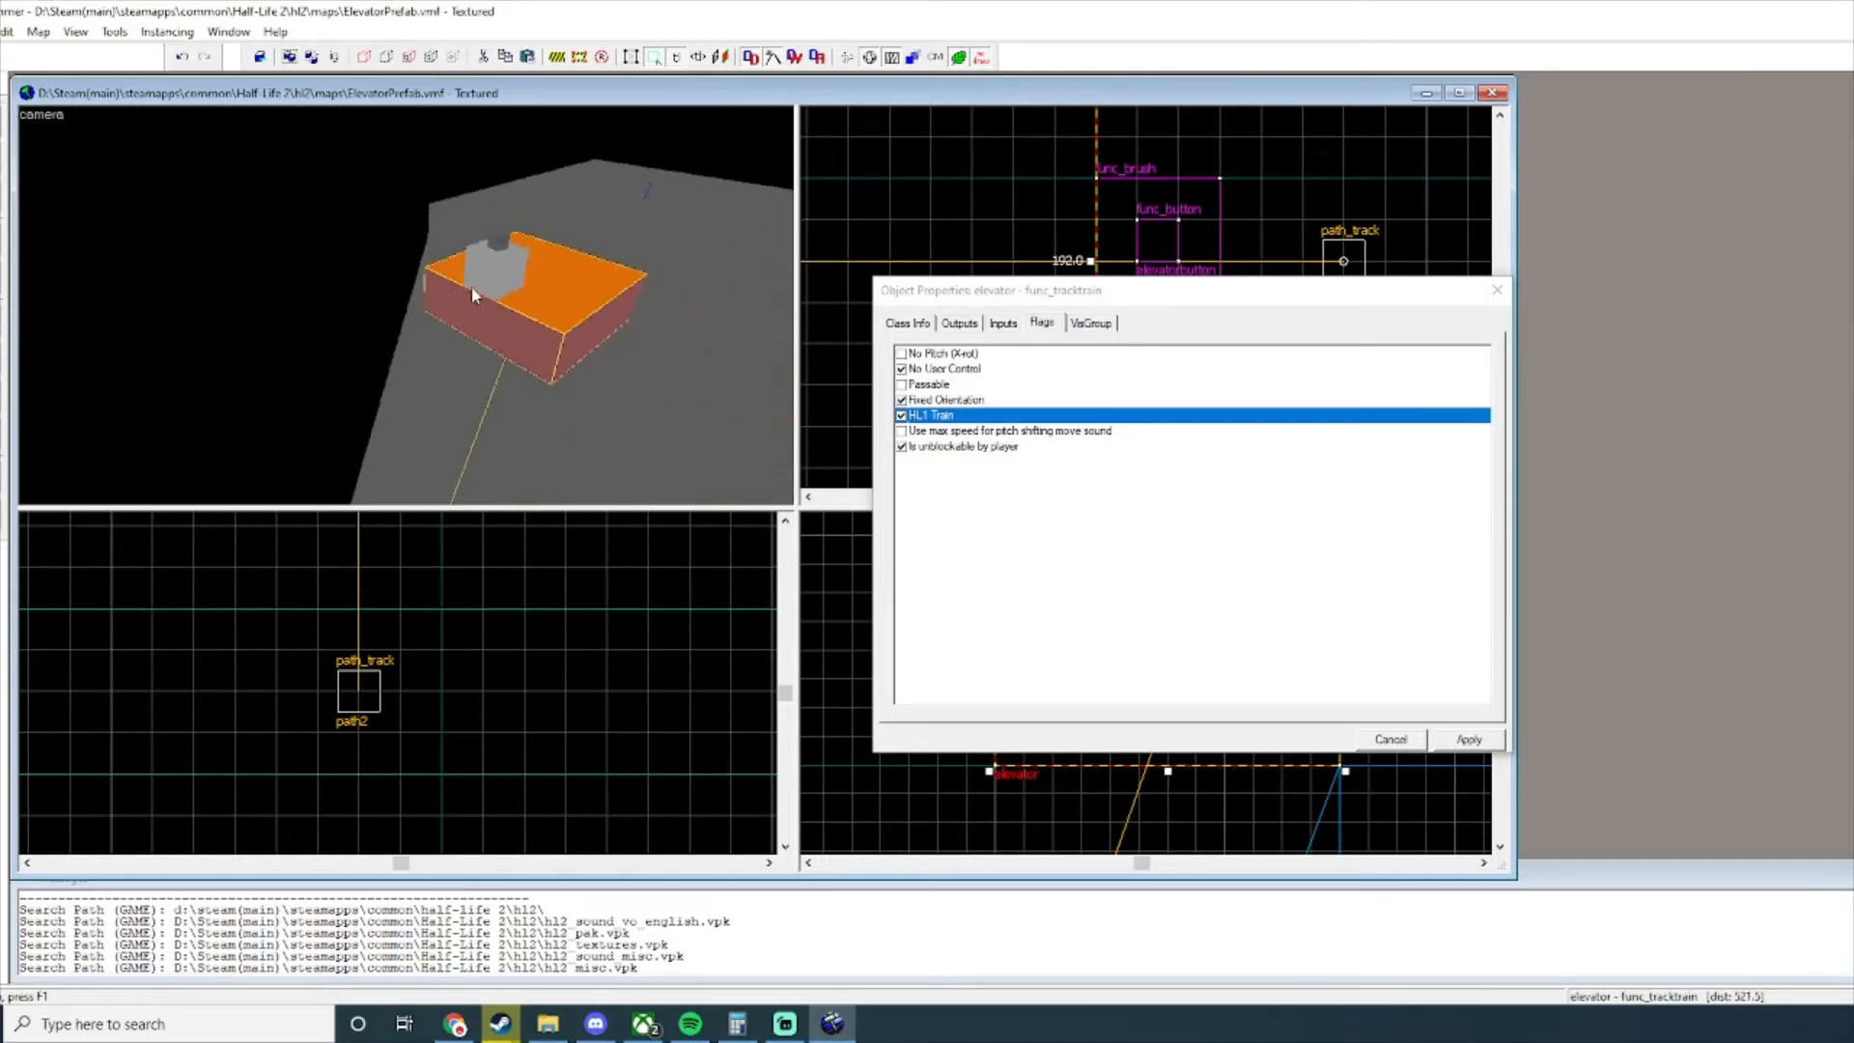
key(a)
key(w)
key(w)
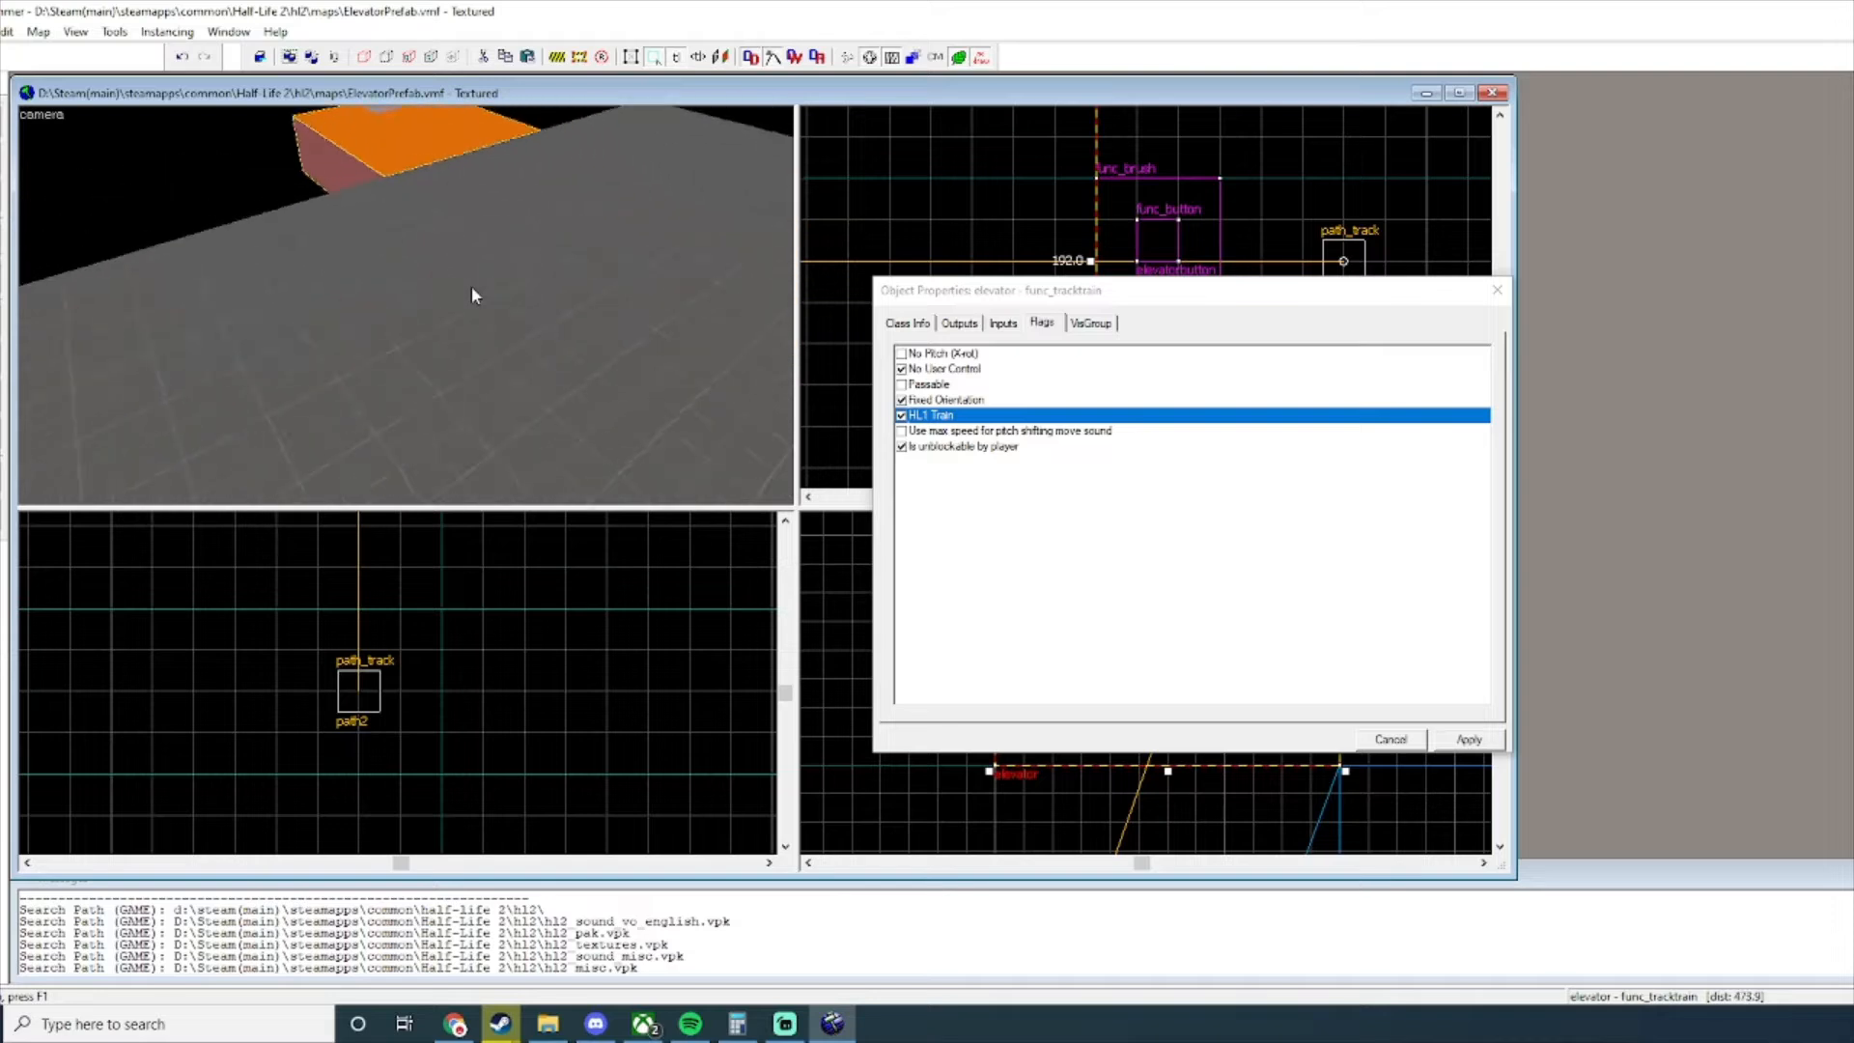
key(w)
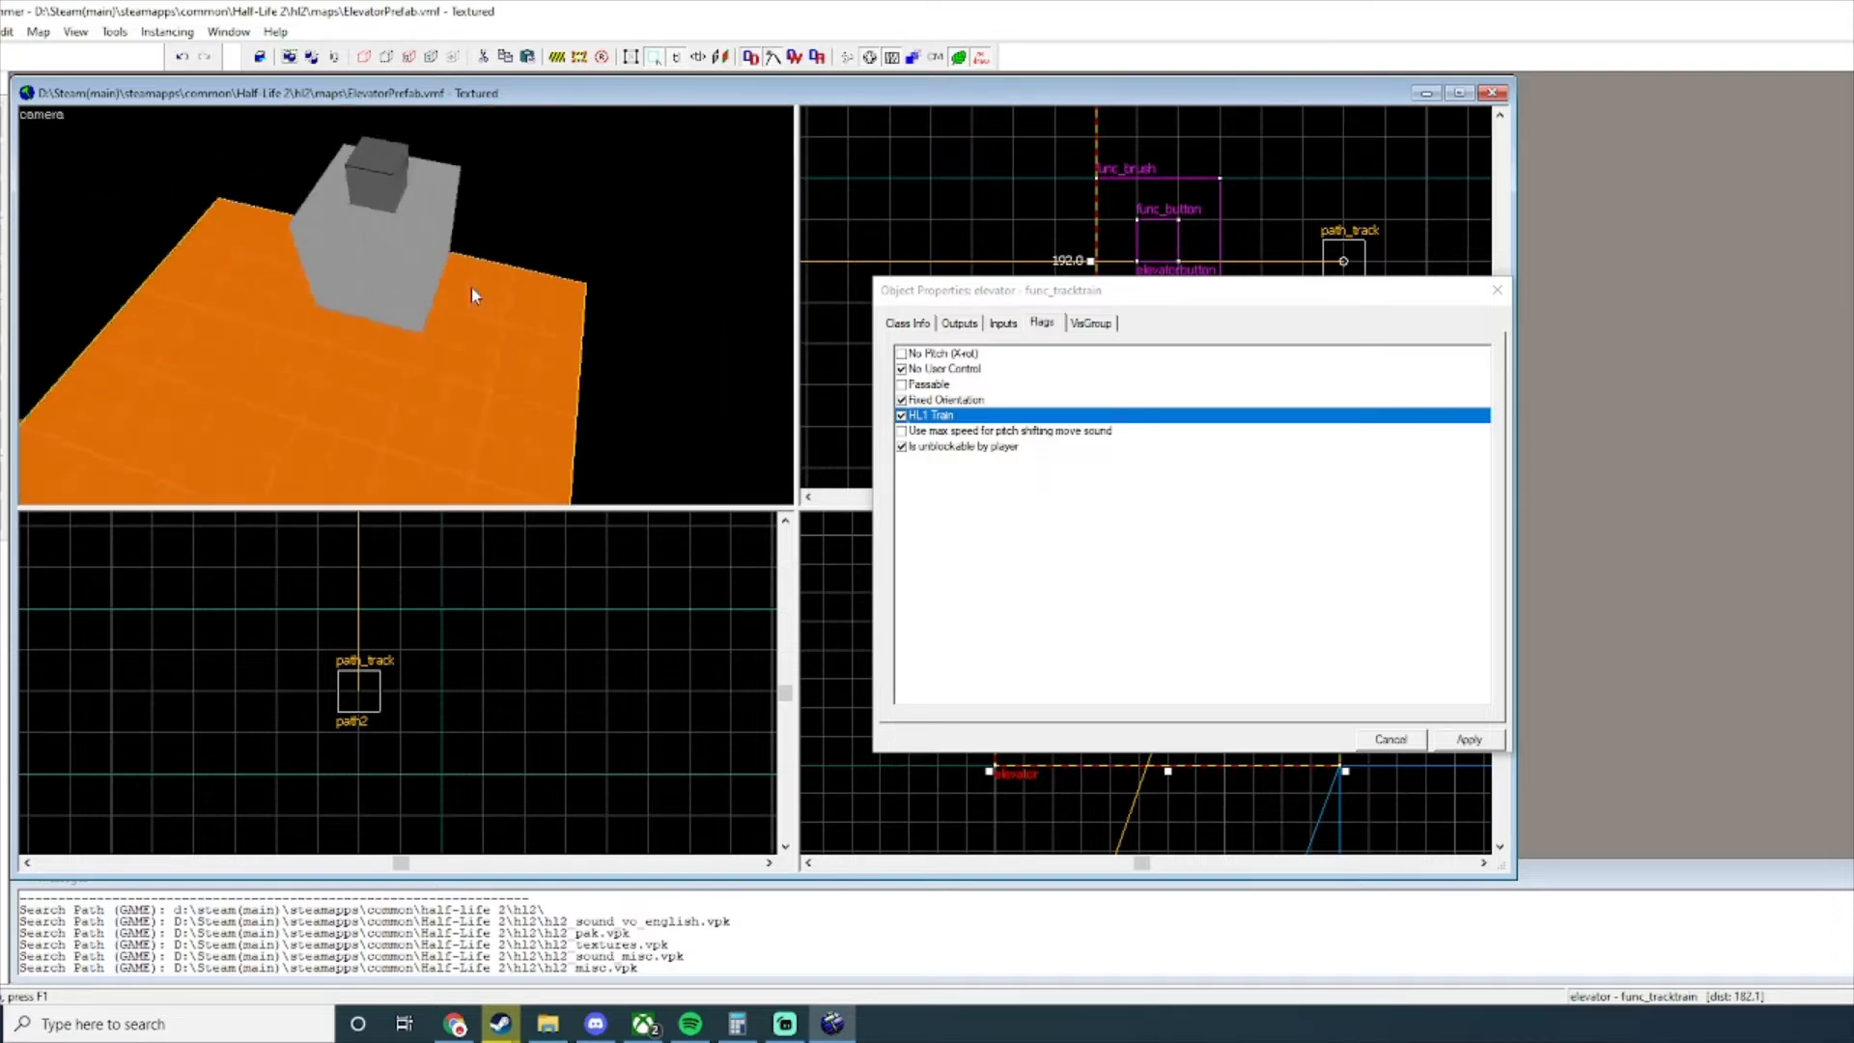
key(w)
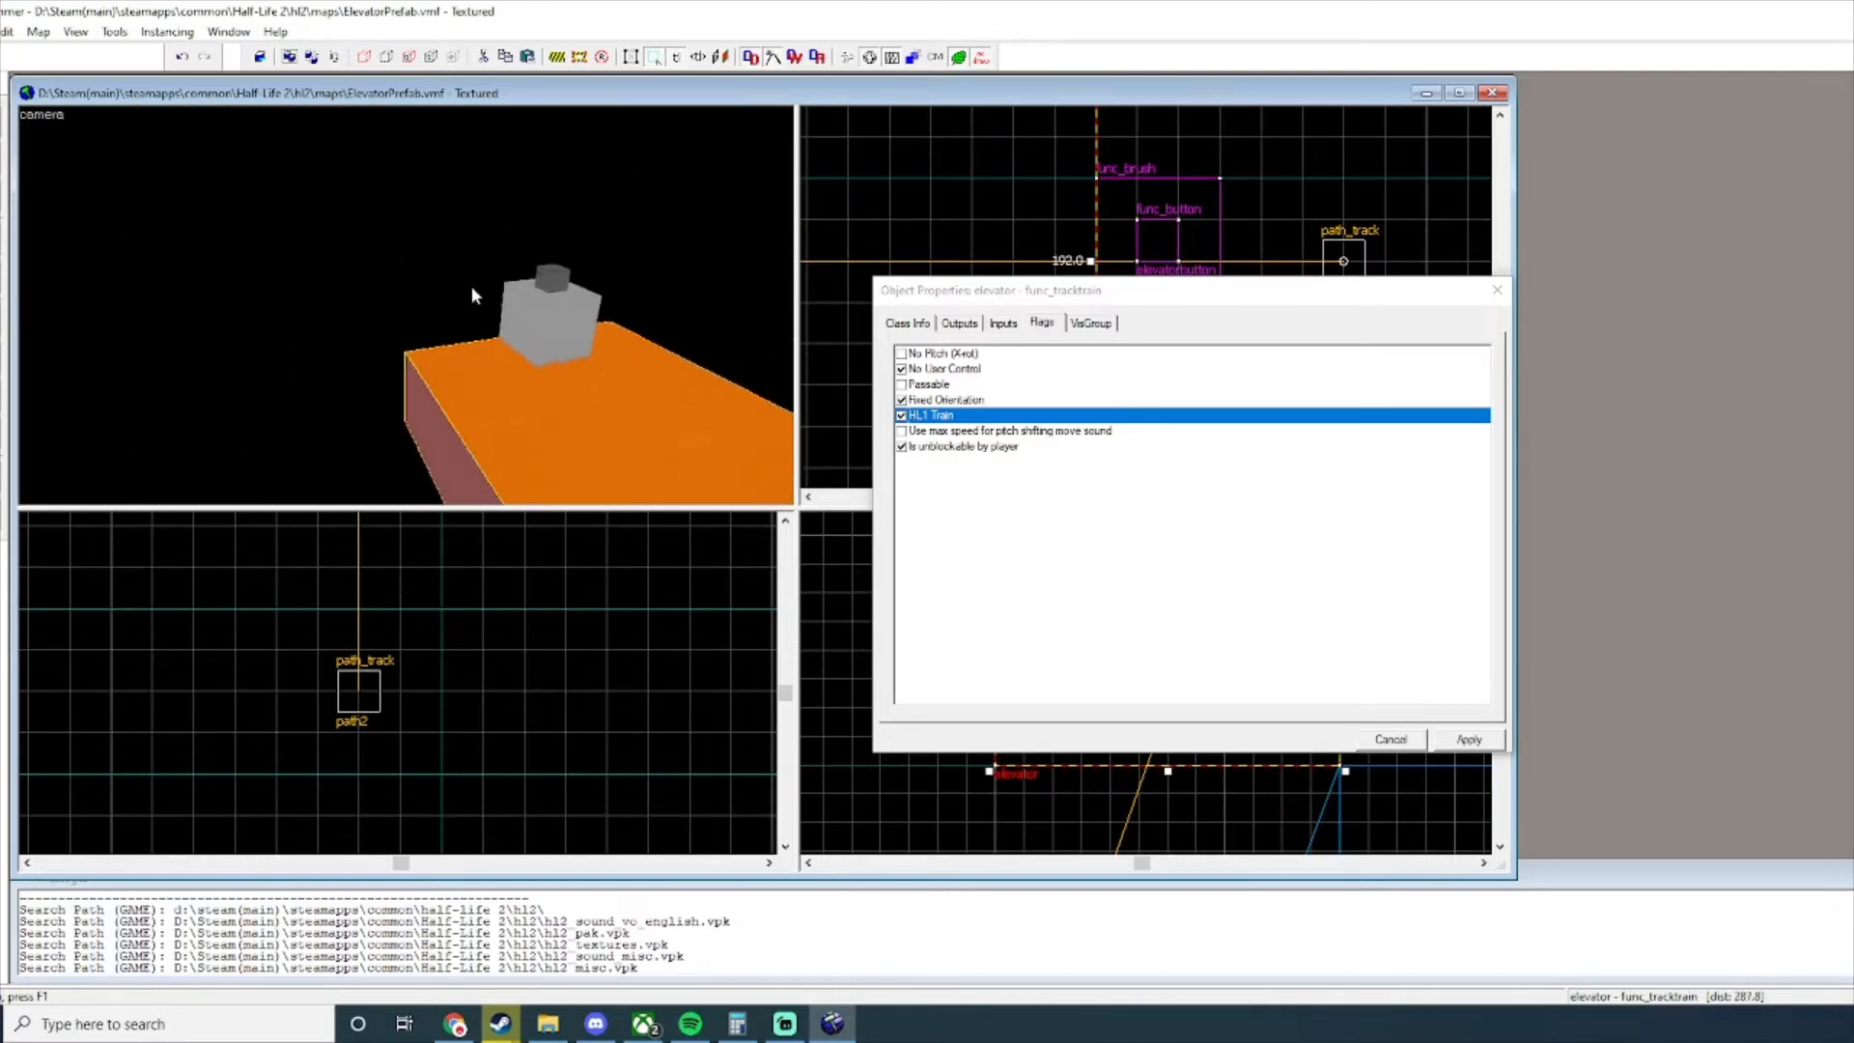
key(w)
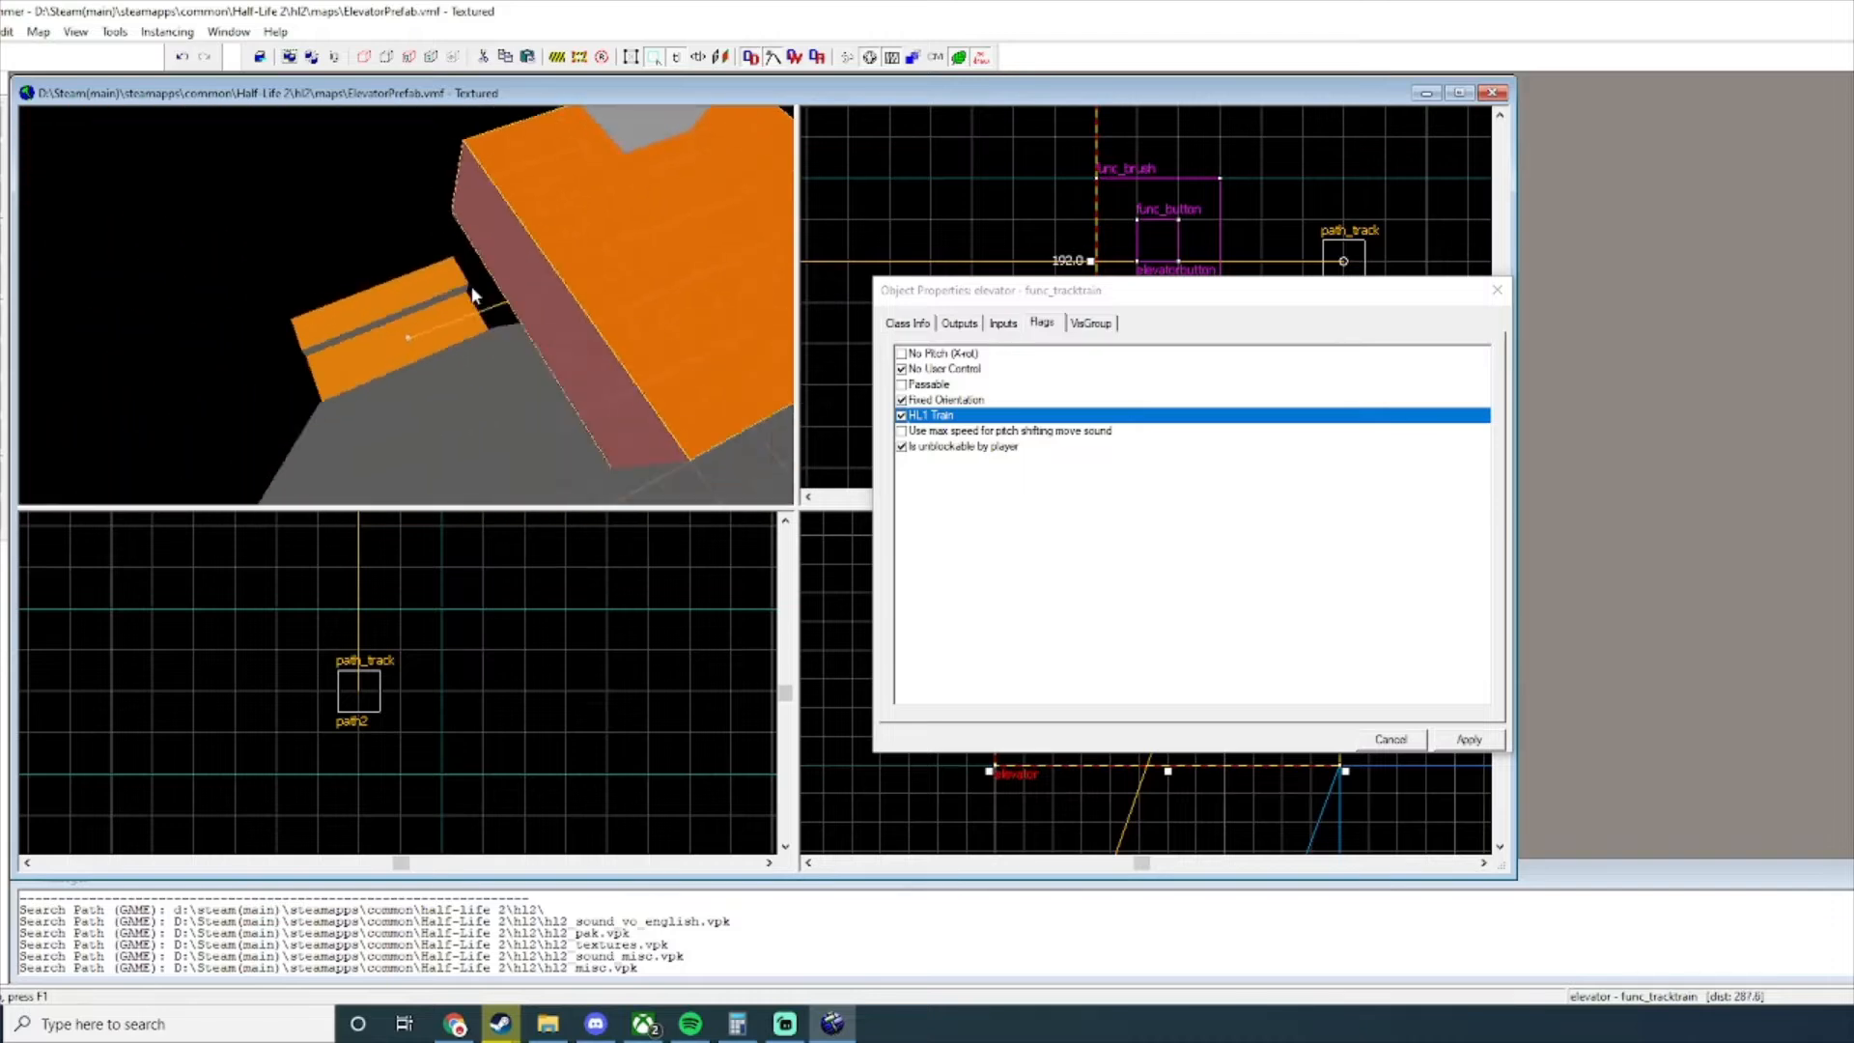
Review the elevator func_tracktrain's class properties and close its properties dialog.
key(z)
click(920, 322)
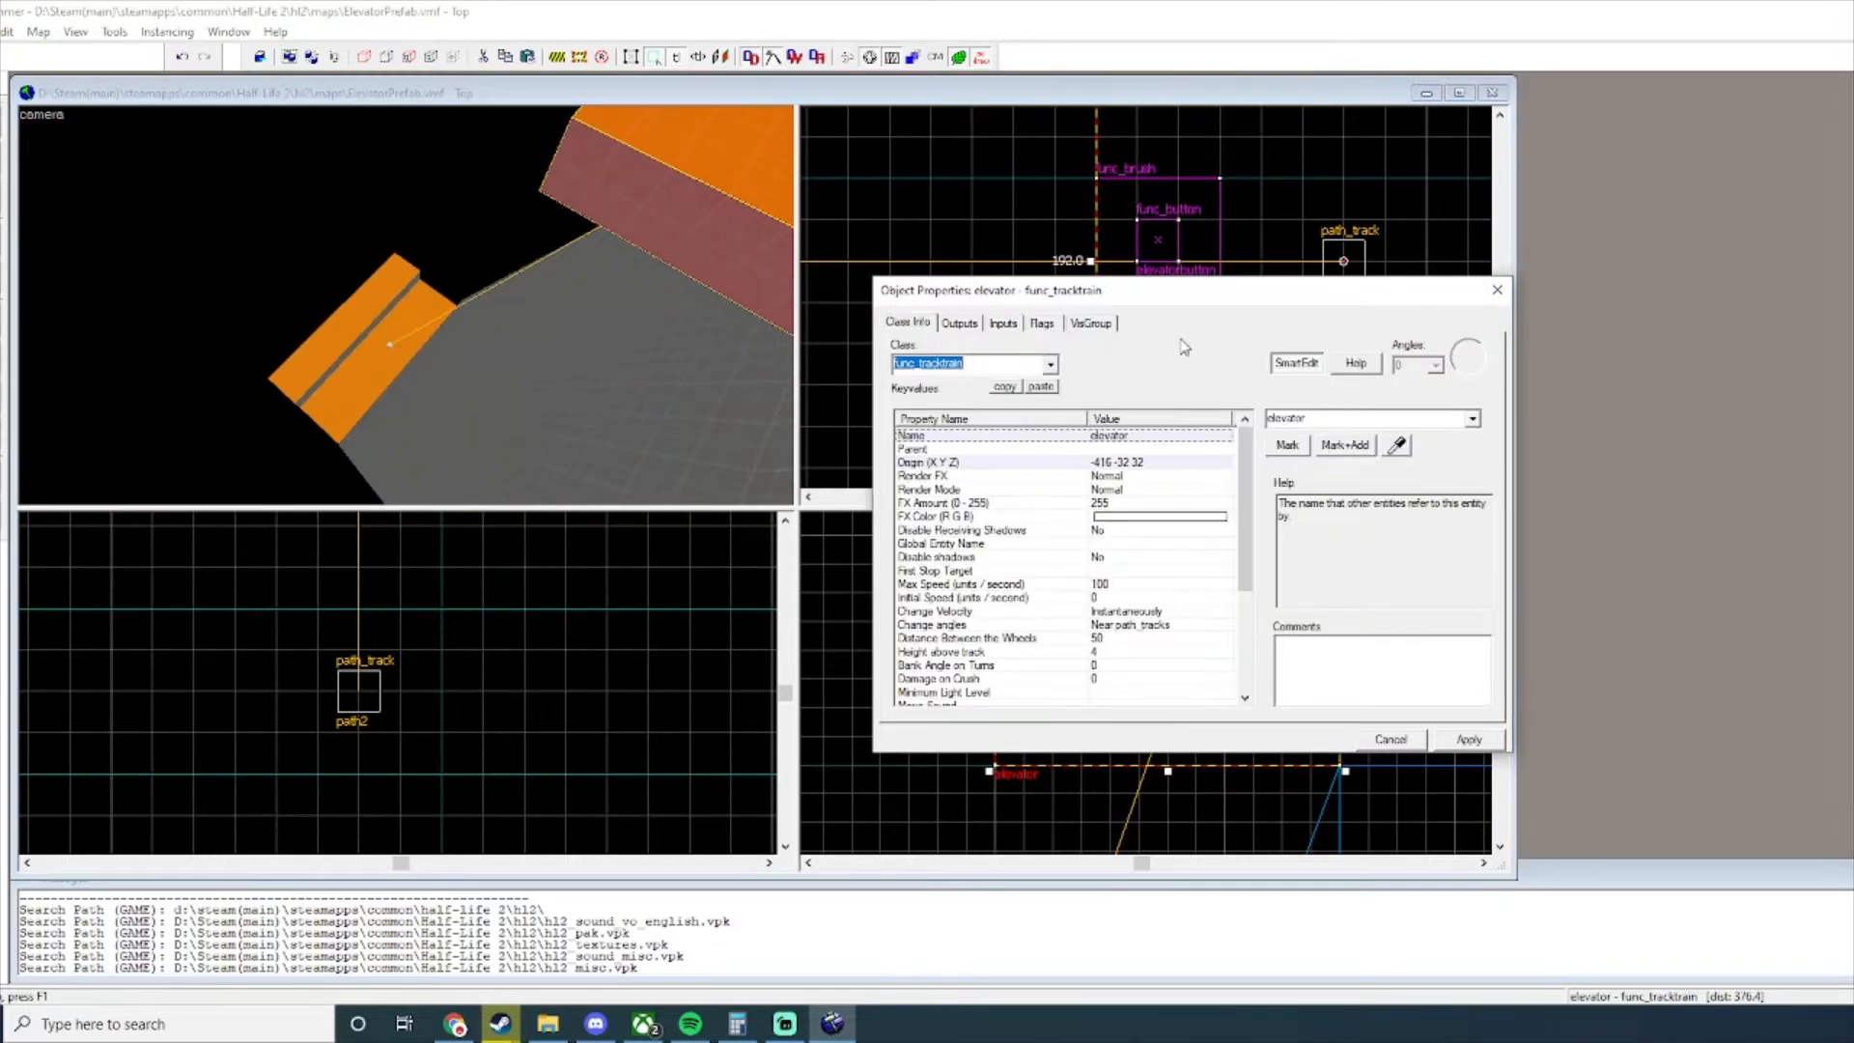
click(1497, 290)
key(z)
key(s)
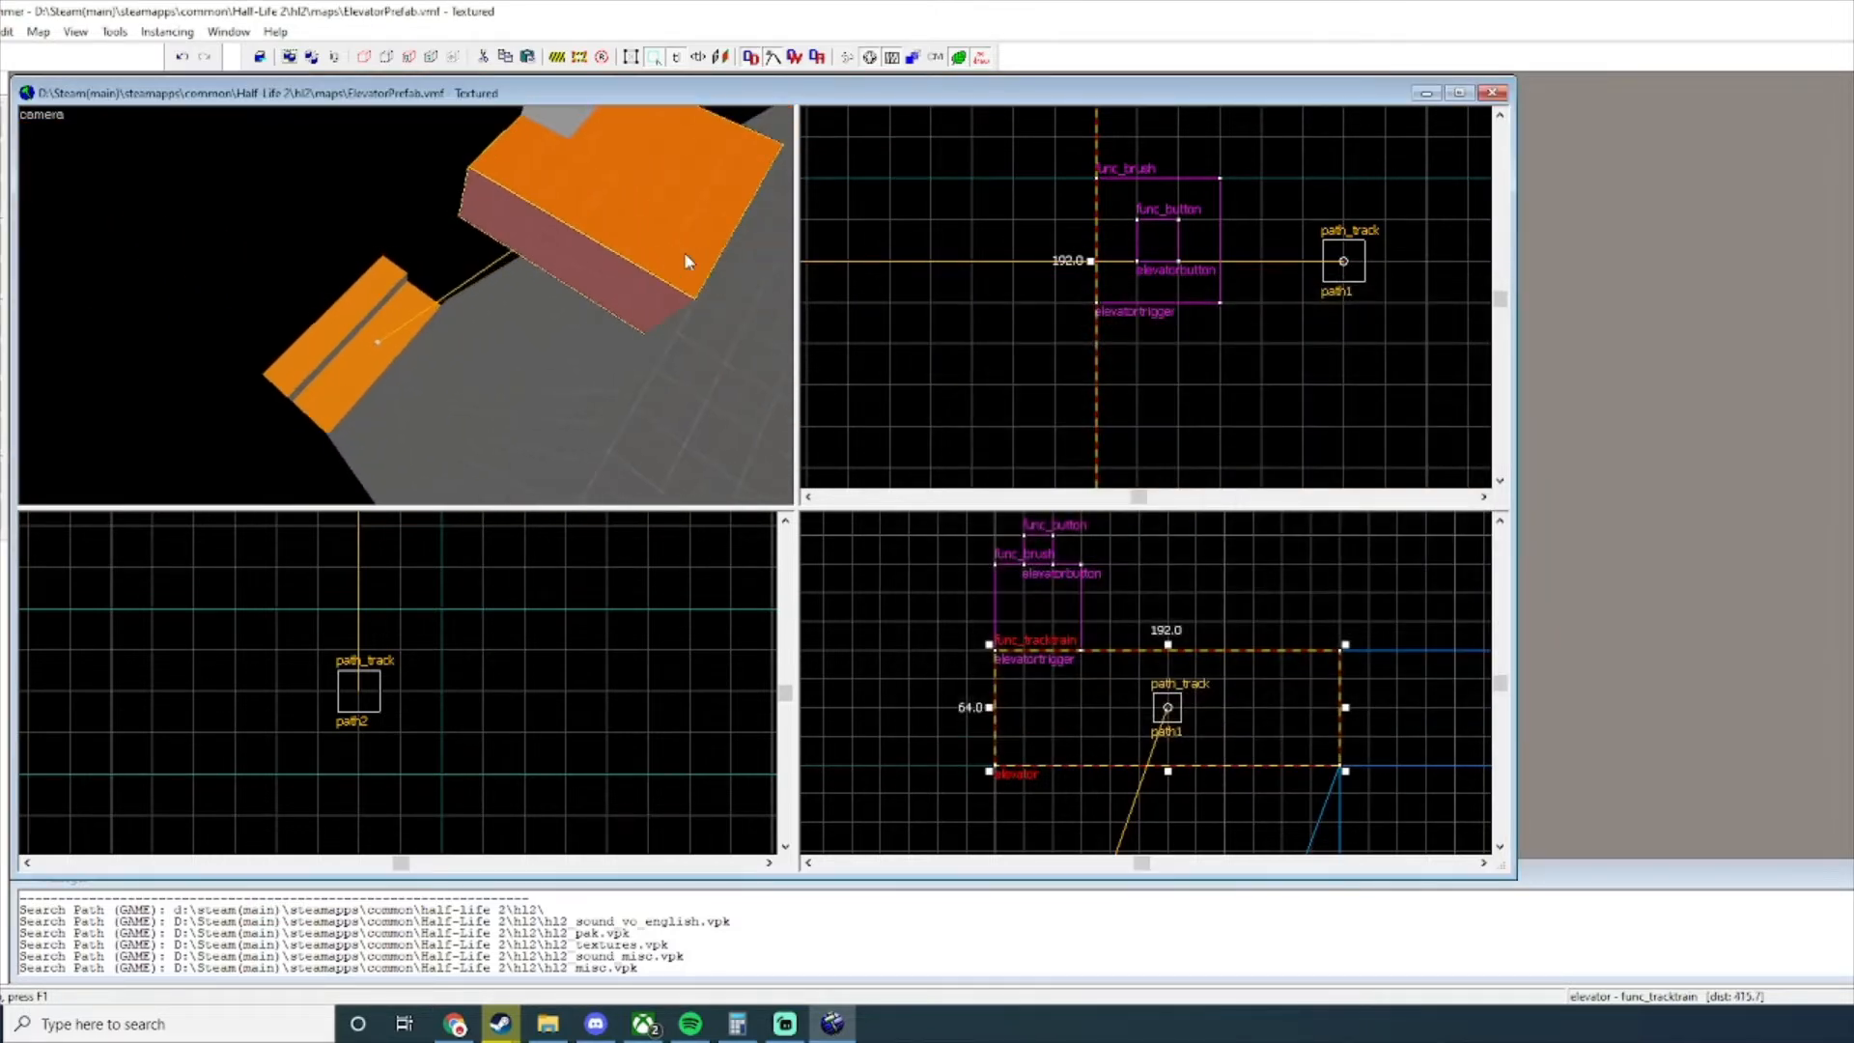
Add an OnPressed output to the elevatorbutton func_button on top of the pedestal.
key(w)
key(z)
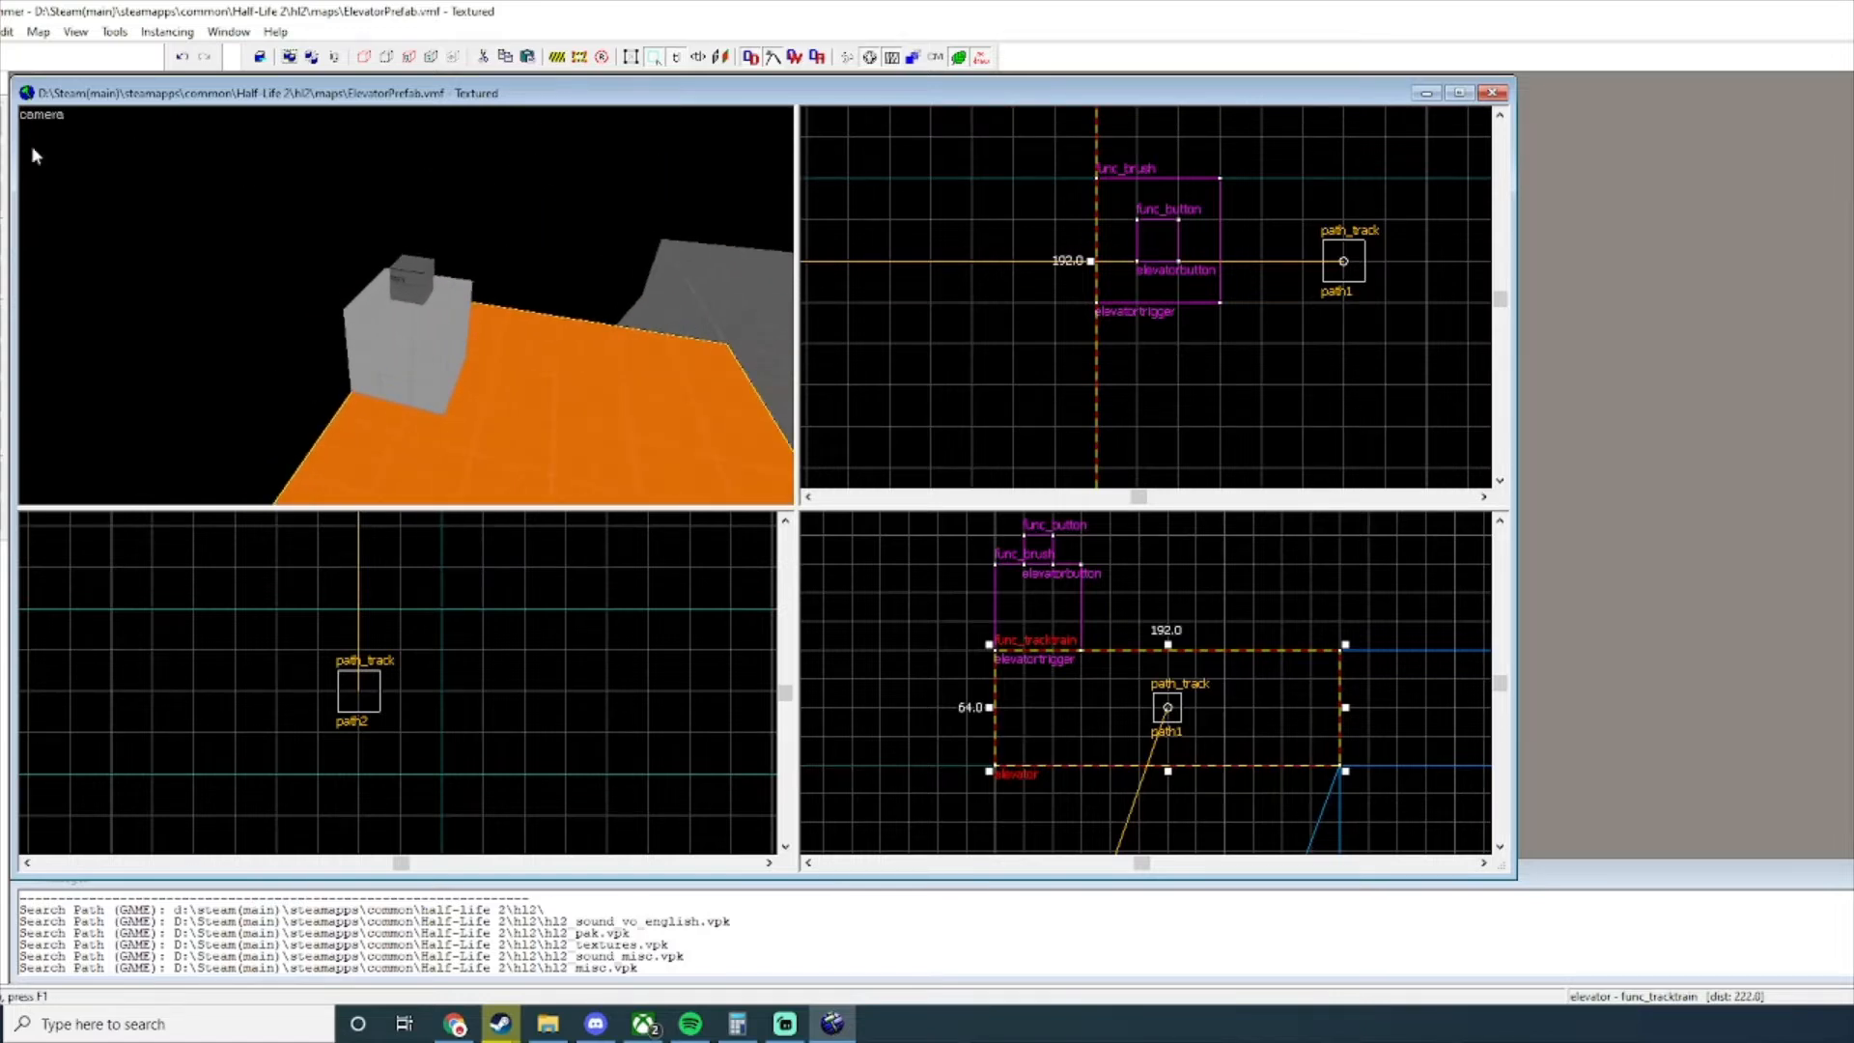
click(403, 342)
double_click(411, 271)
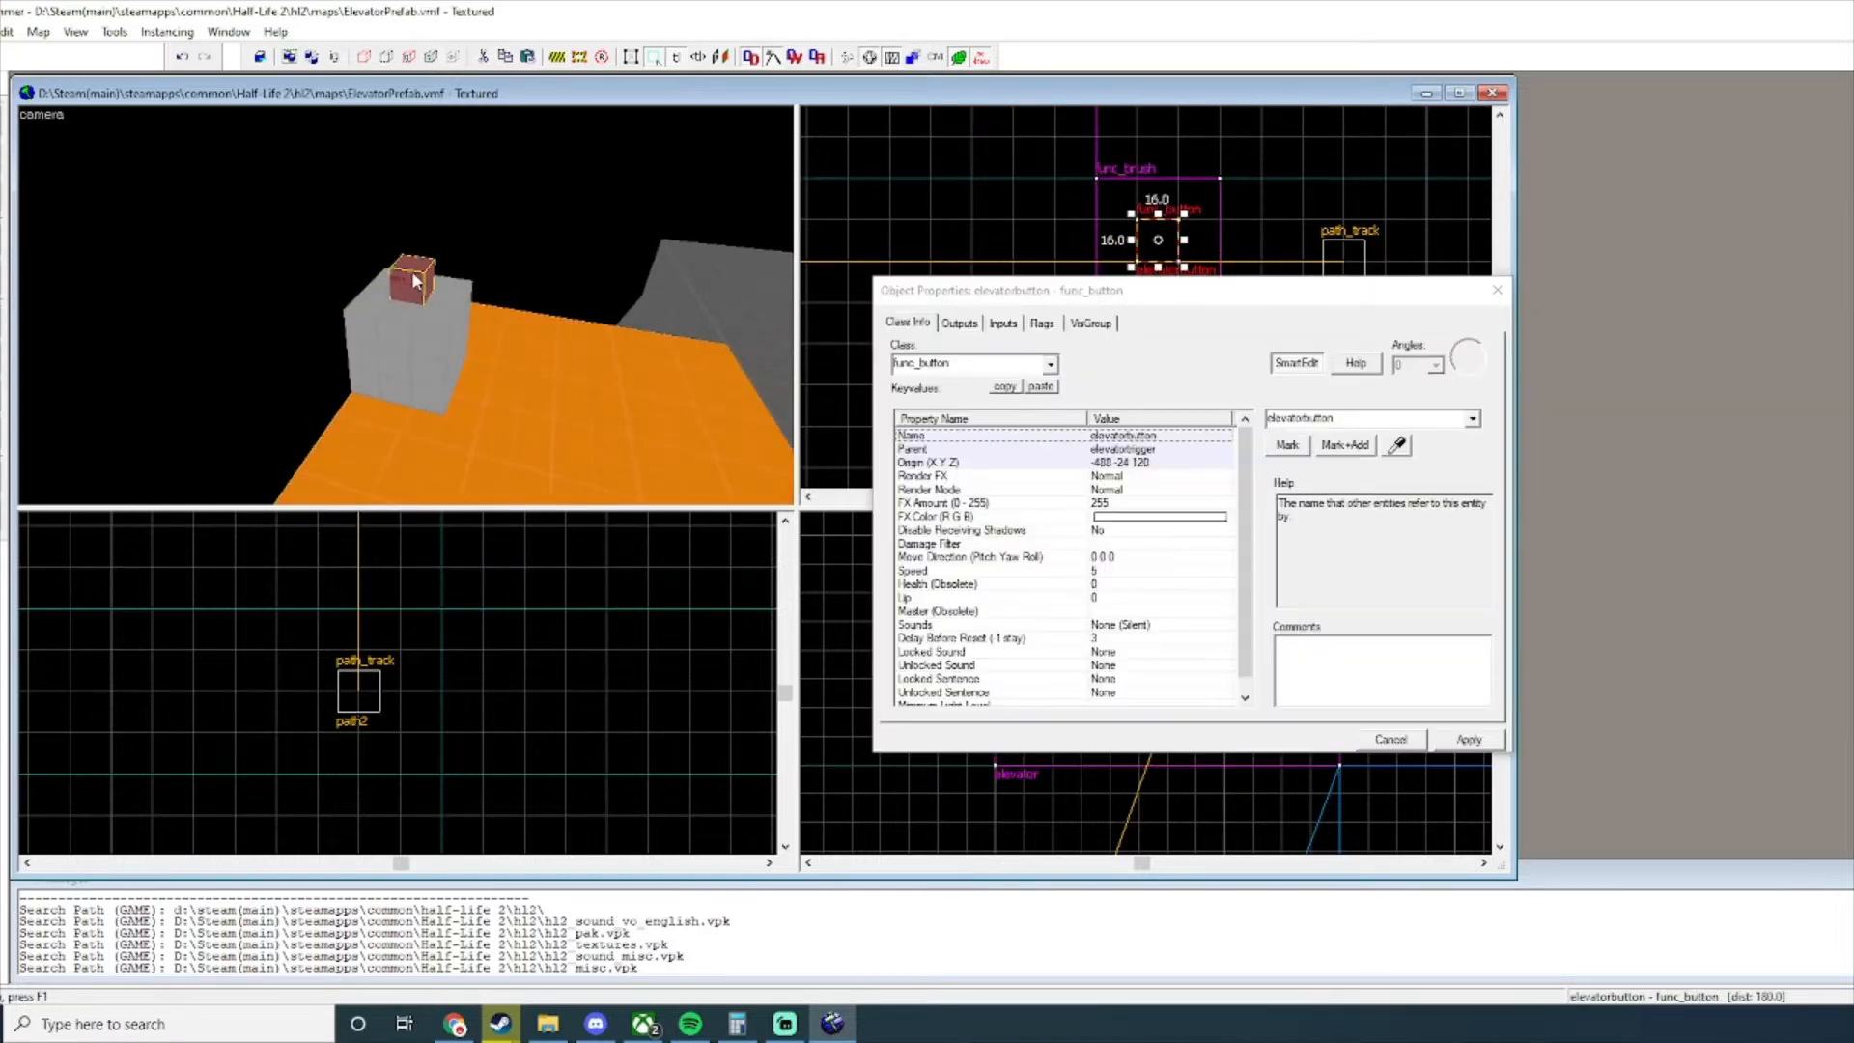
click(961, 324)
click(1004, 696)
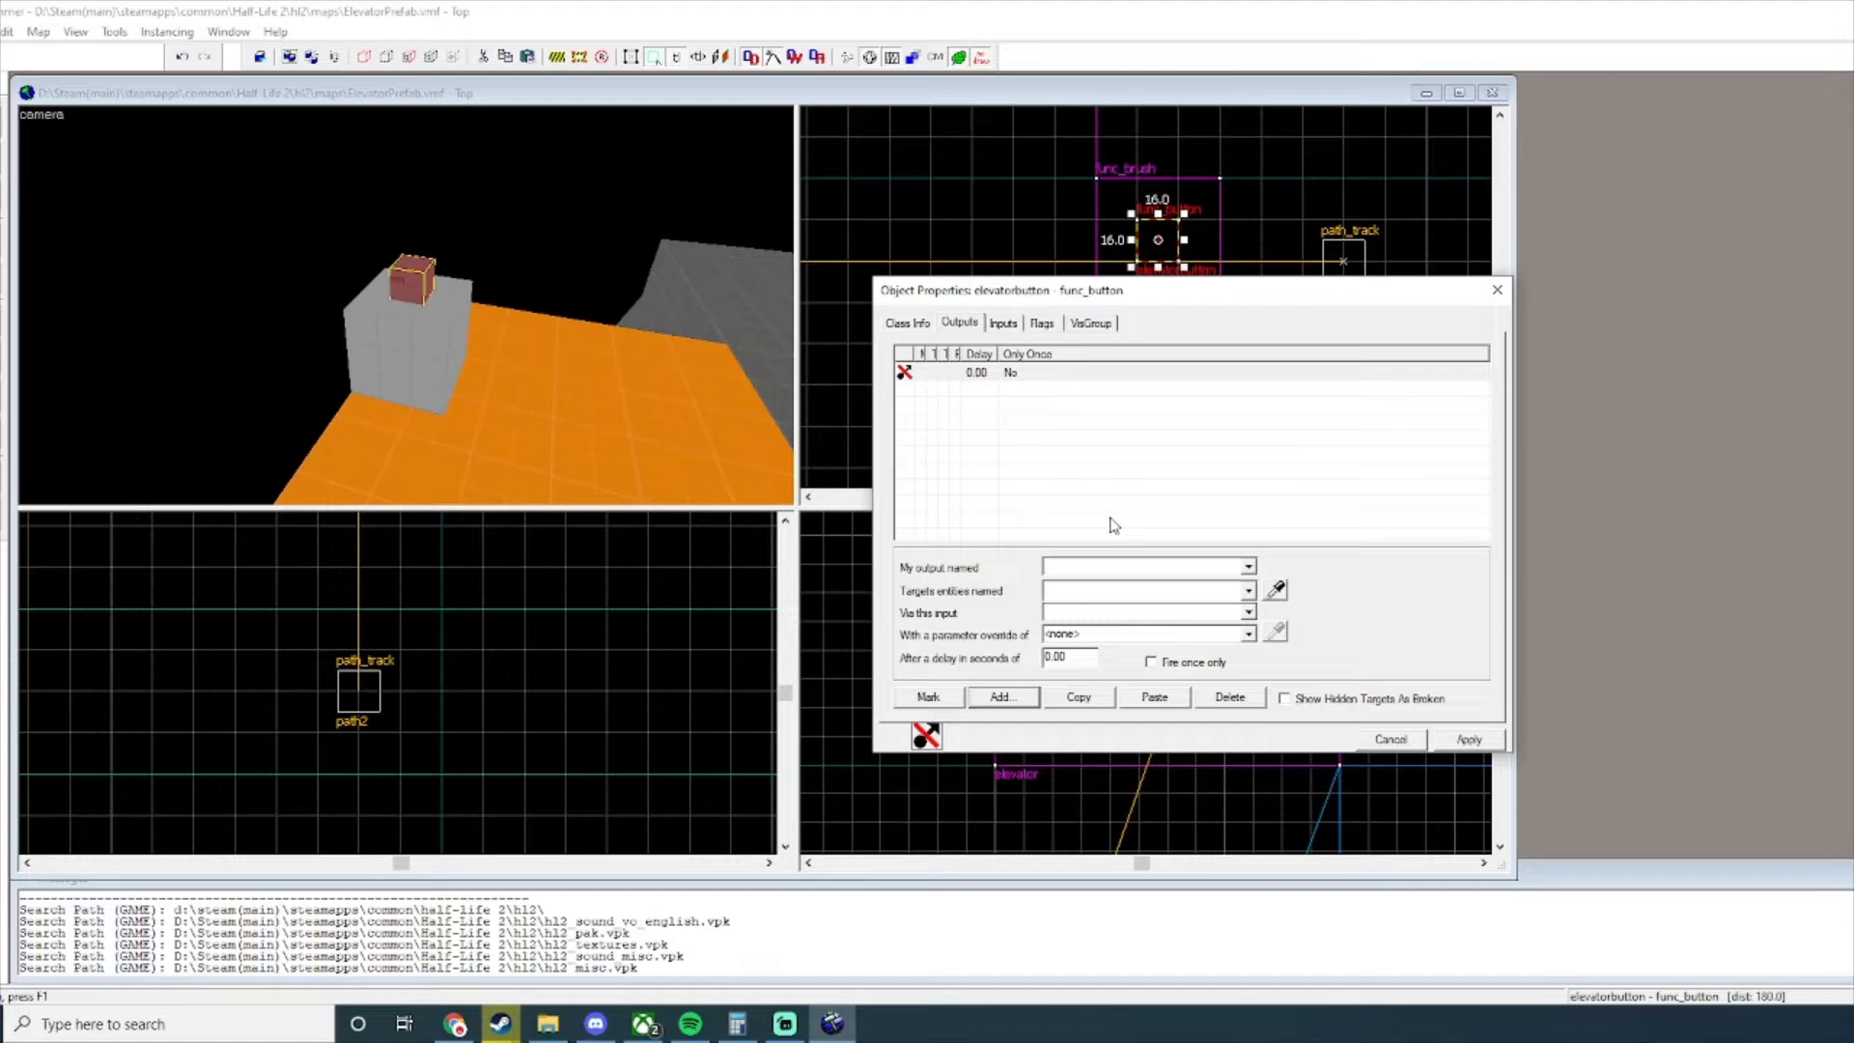
text(OnPressed)
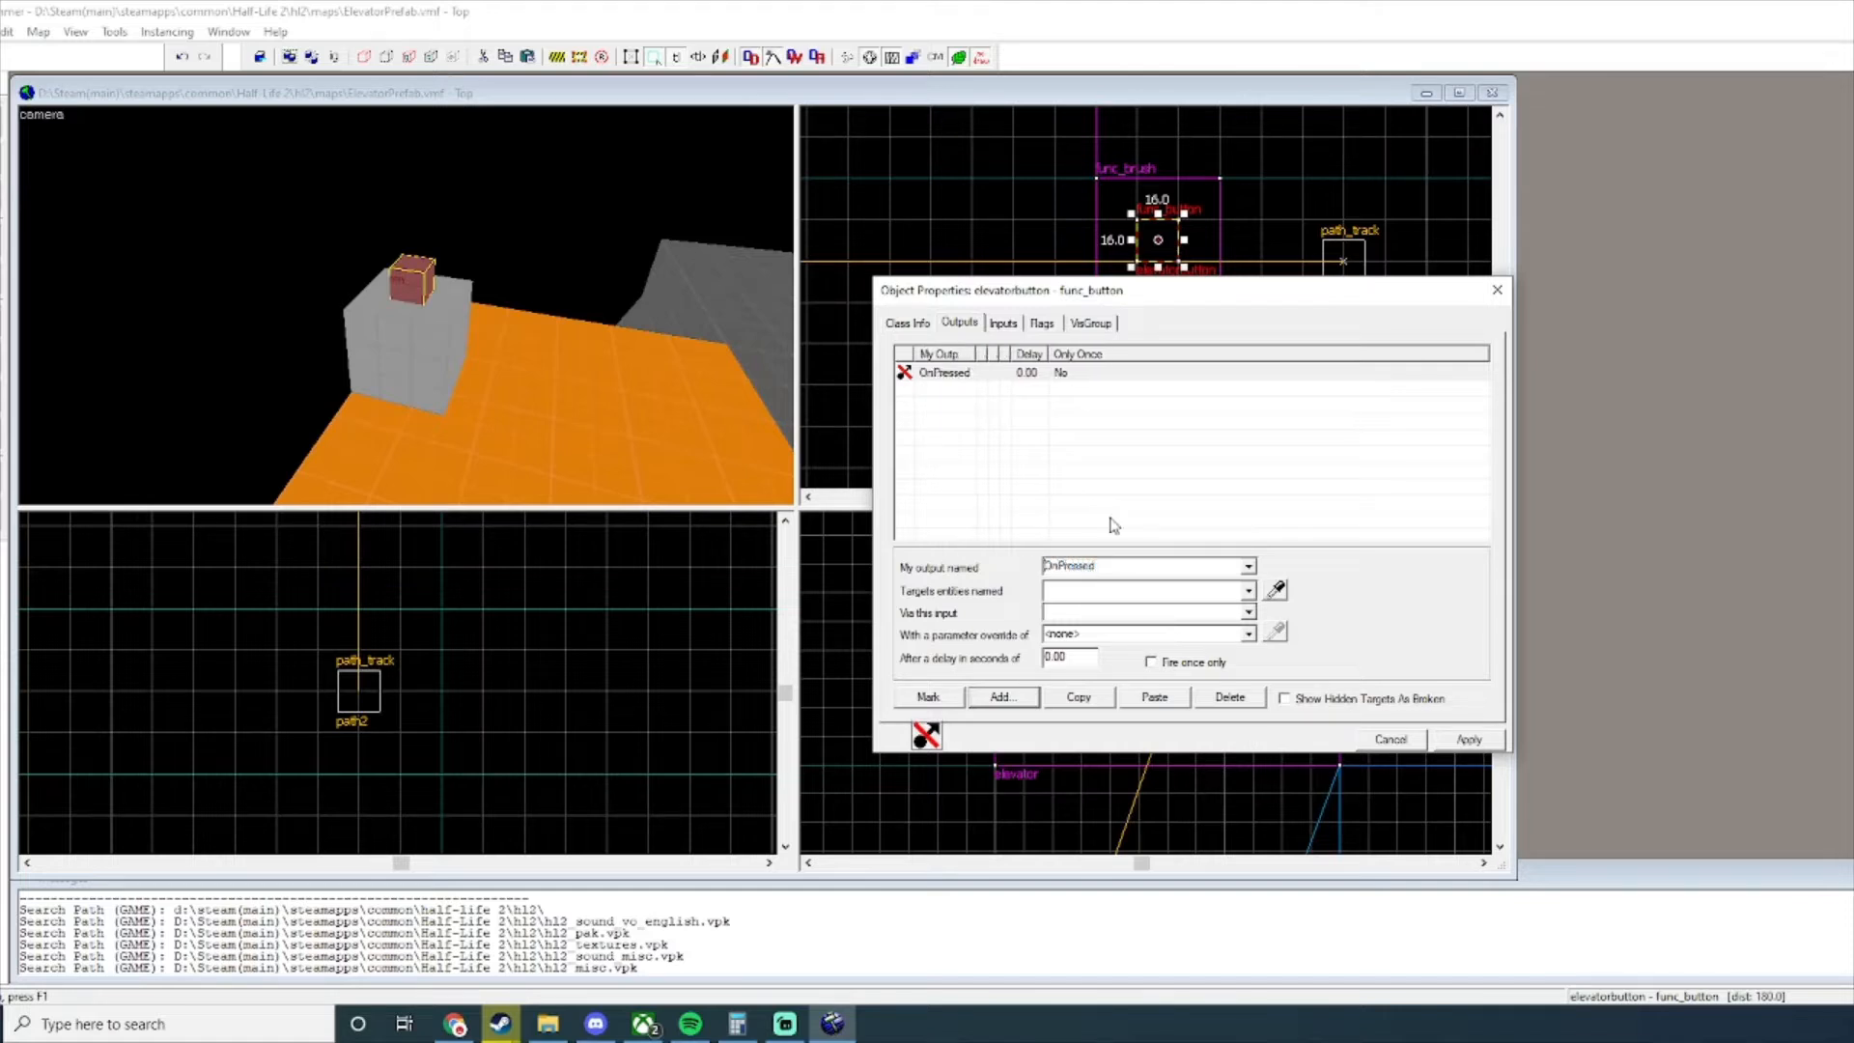
click(744, 522)
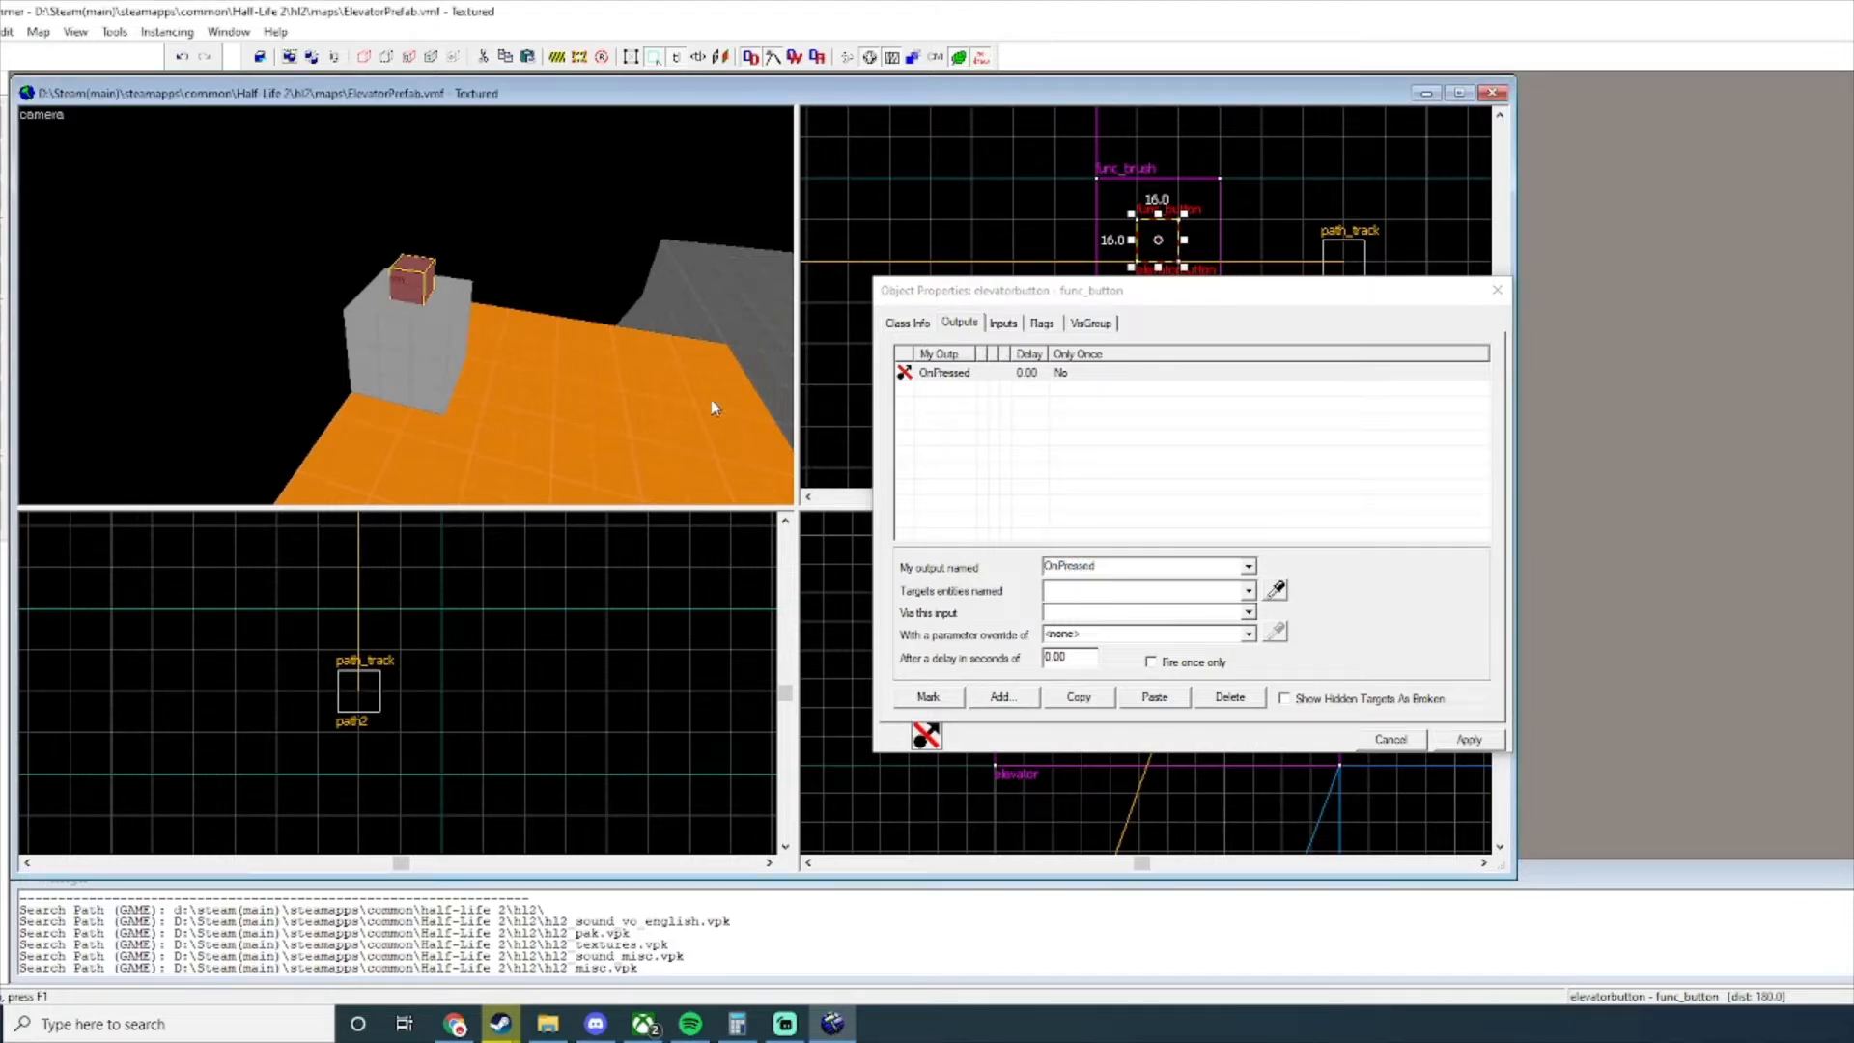
Target the OnPressed output at elevator with the StartForward input, and close the button's properties.
click(1074, 591)
text(ele)
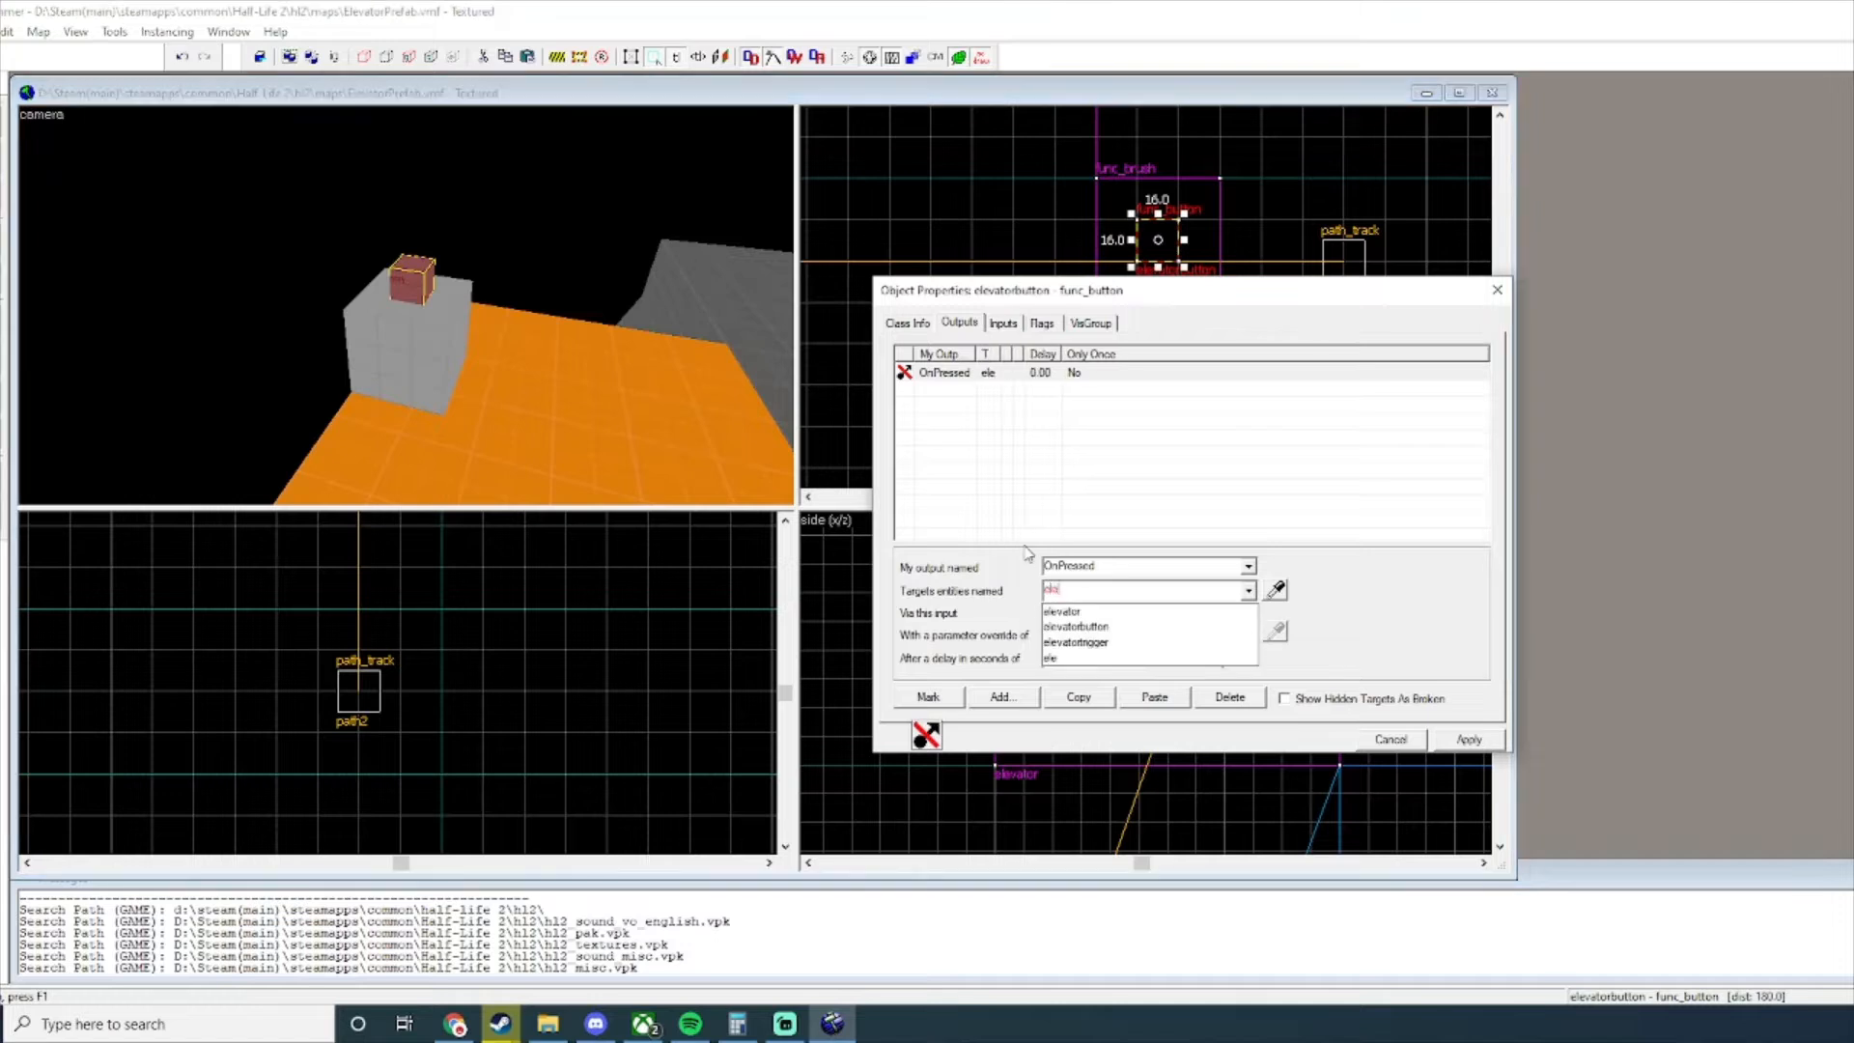
text(vator)
click(1087, 611)
click(1101, 614)
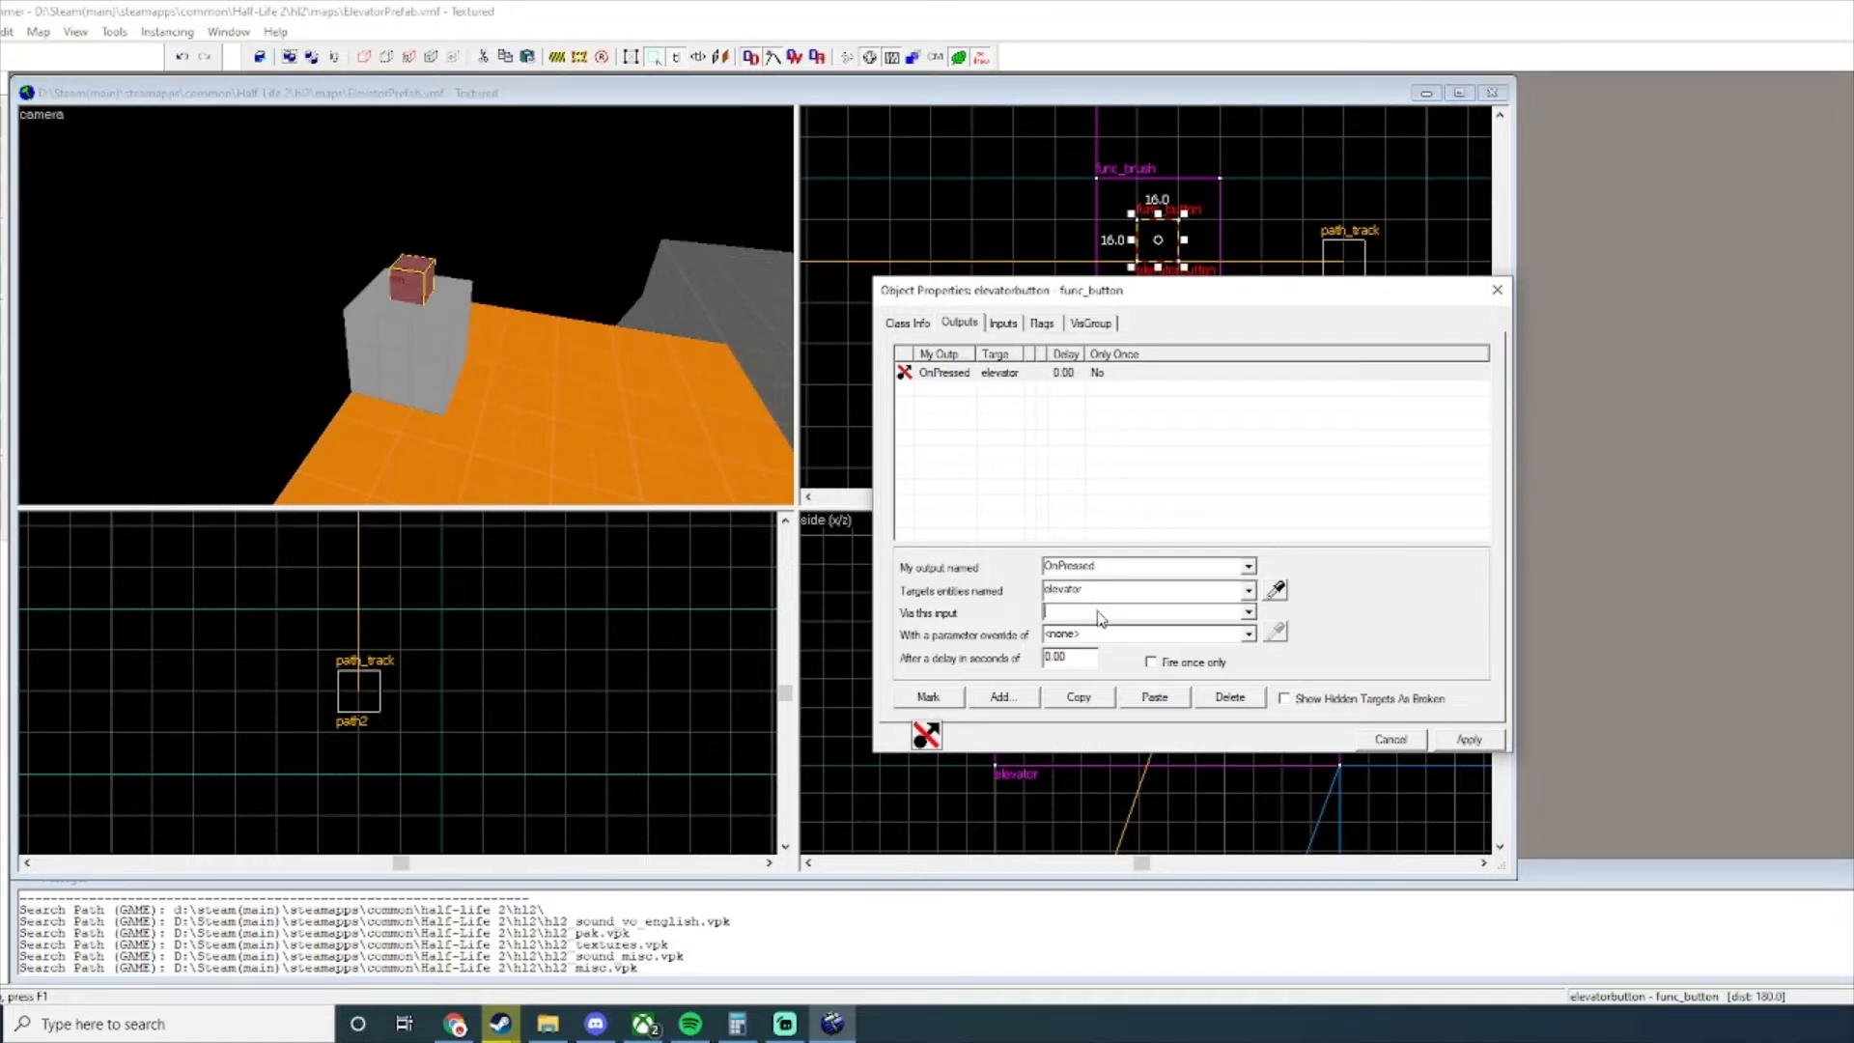
click(1250, 614)
click(1203, 611)
text(F)
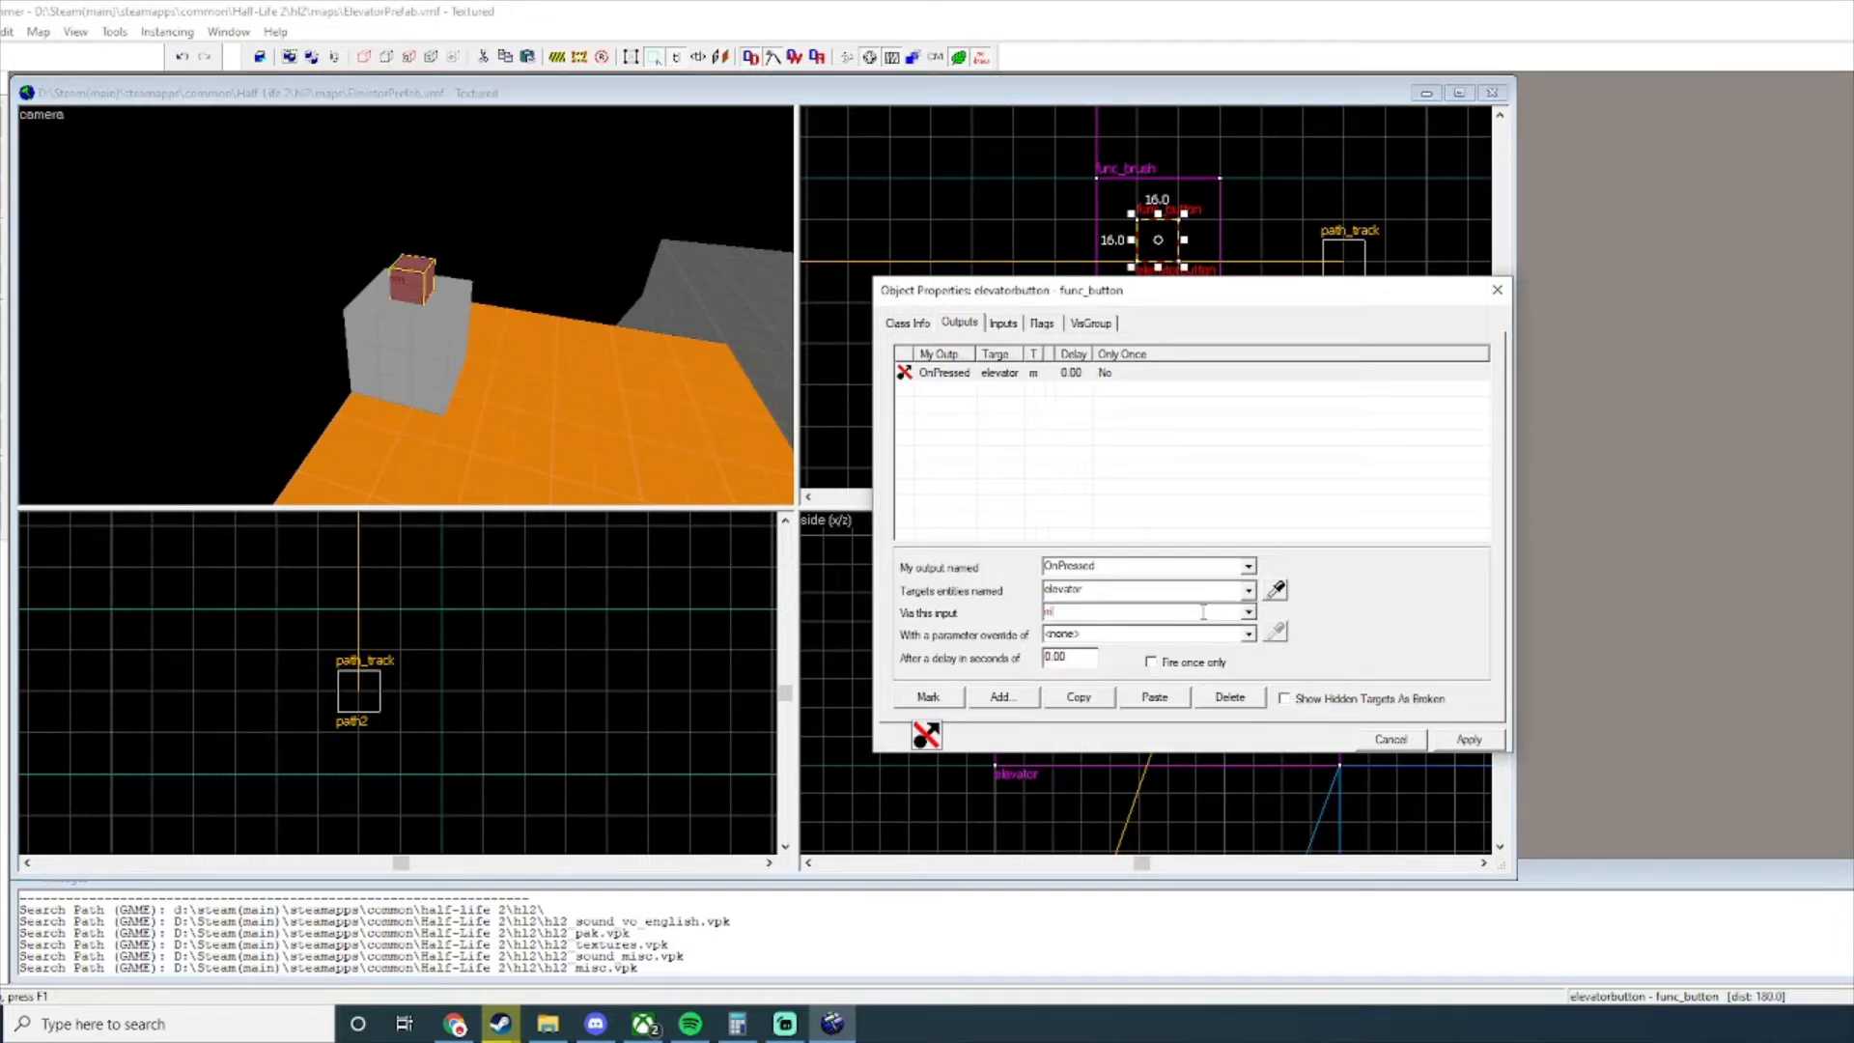
key(BackSpace)
text(StartForward)
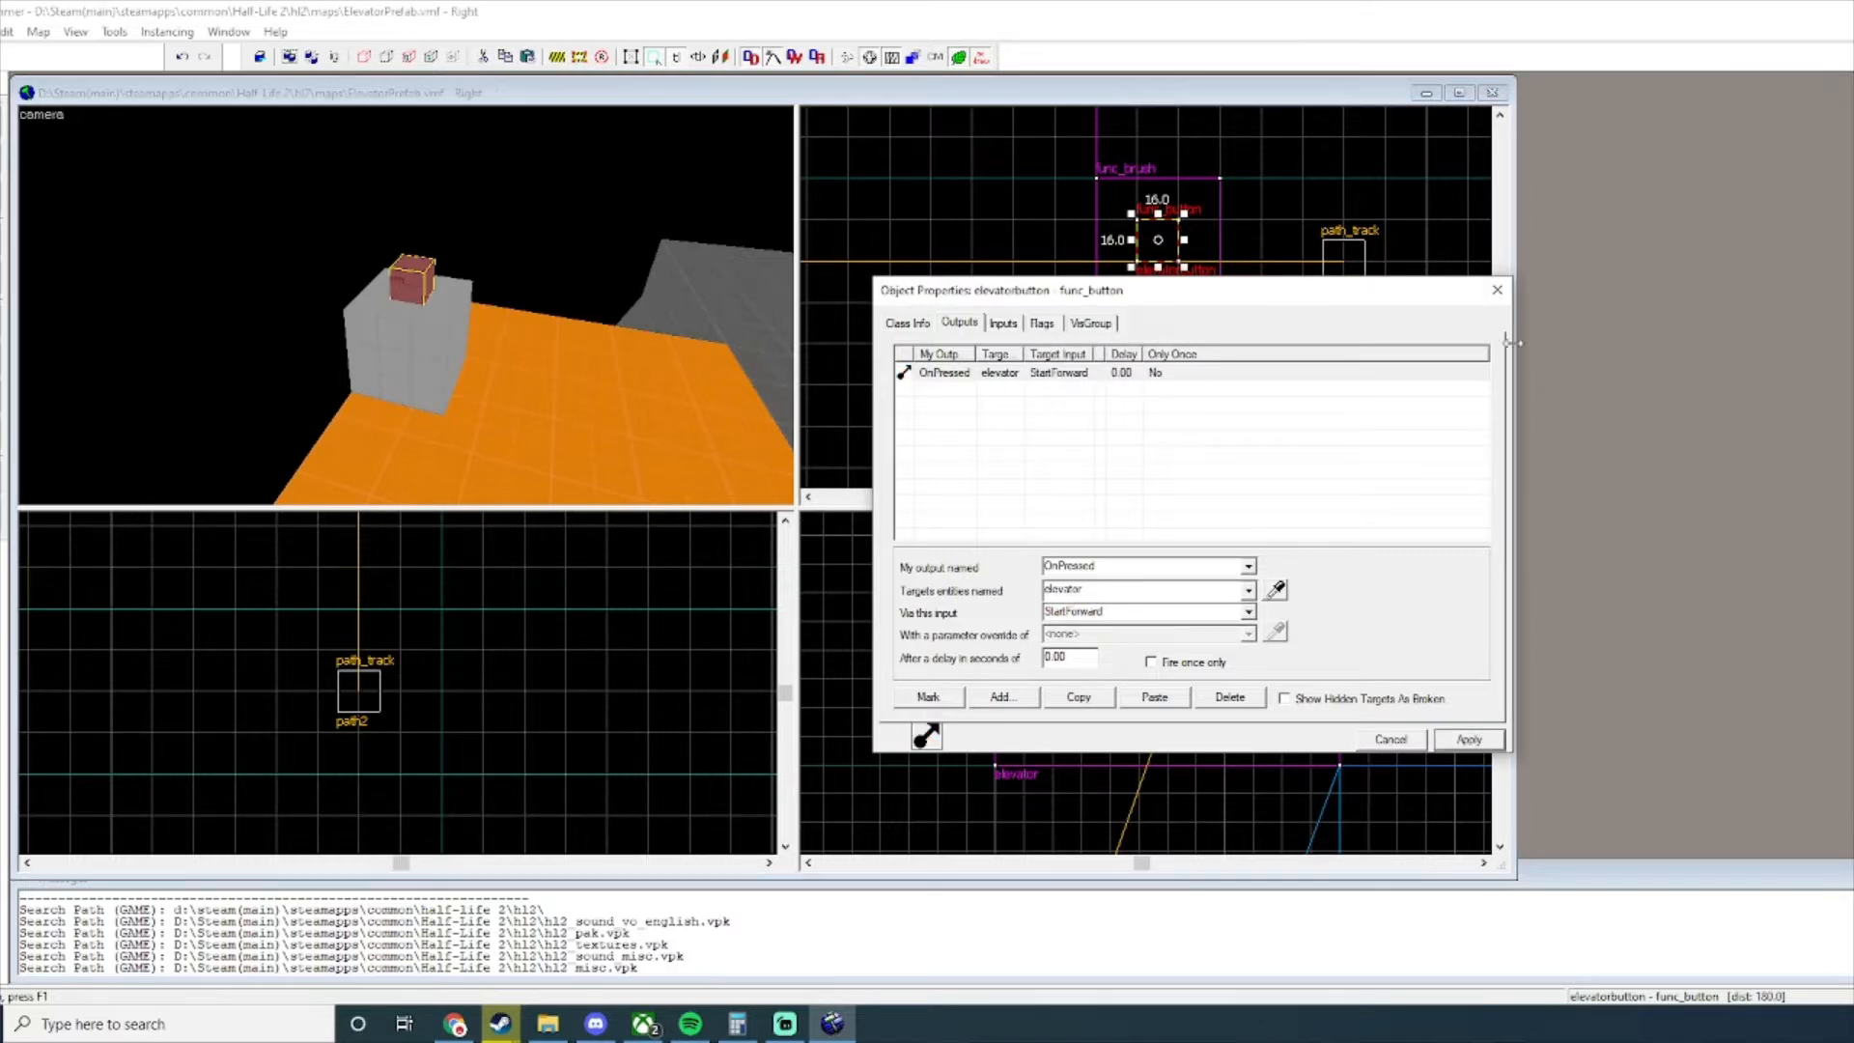
click(1497, 290)
Create a wall brush 1344 units long and 64 units thick along one long side of the map, covering the elevator track's height.
key(z)
key(s)
key(z)
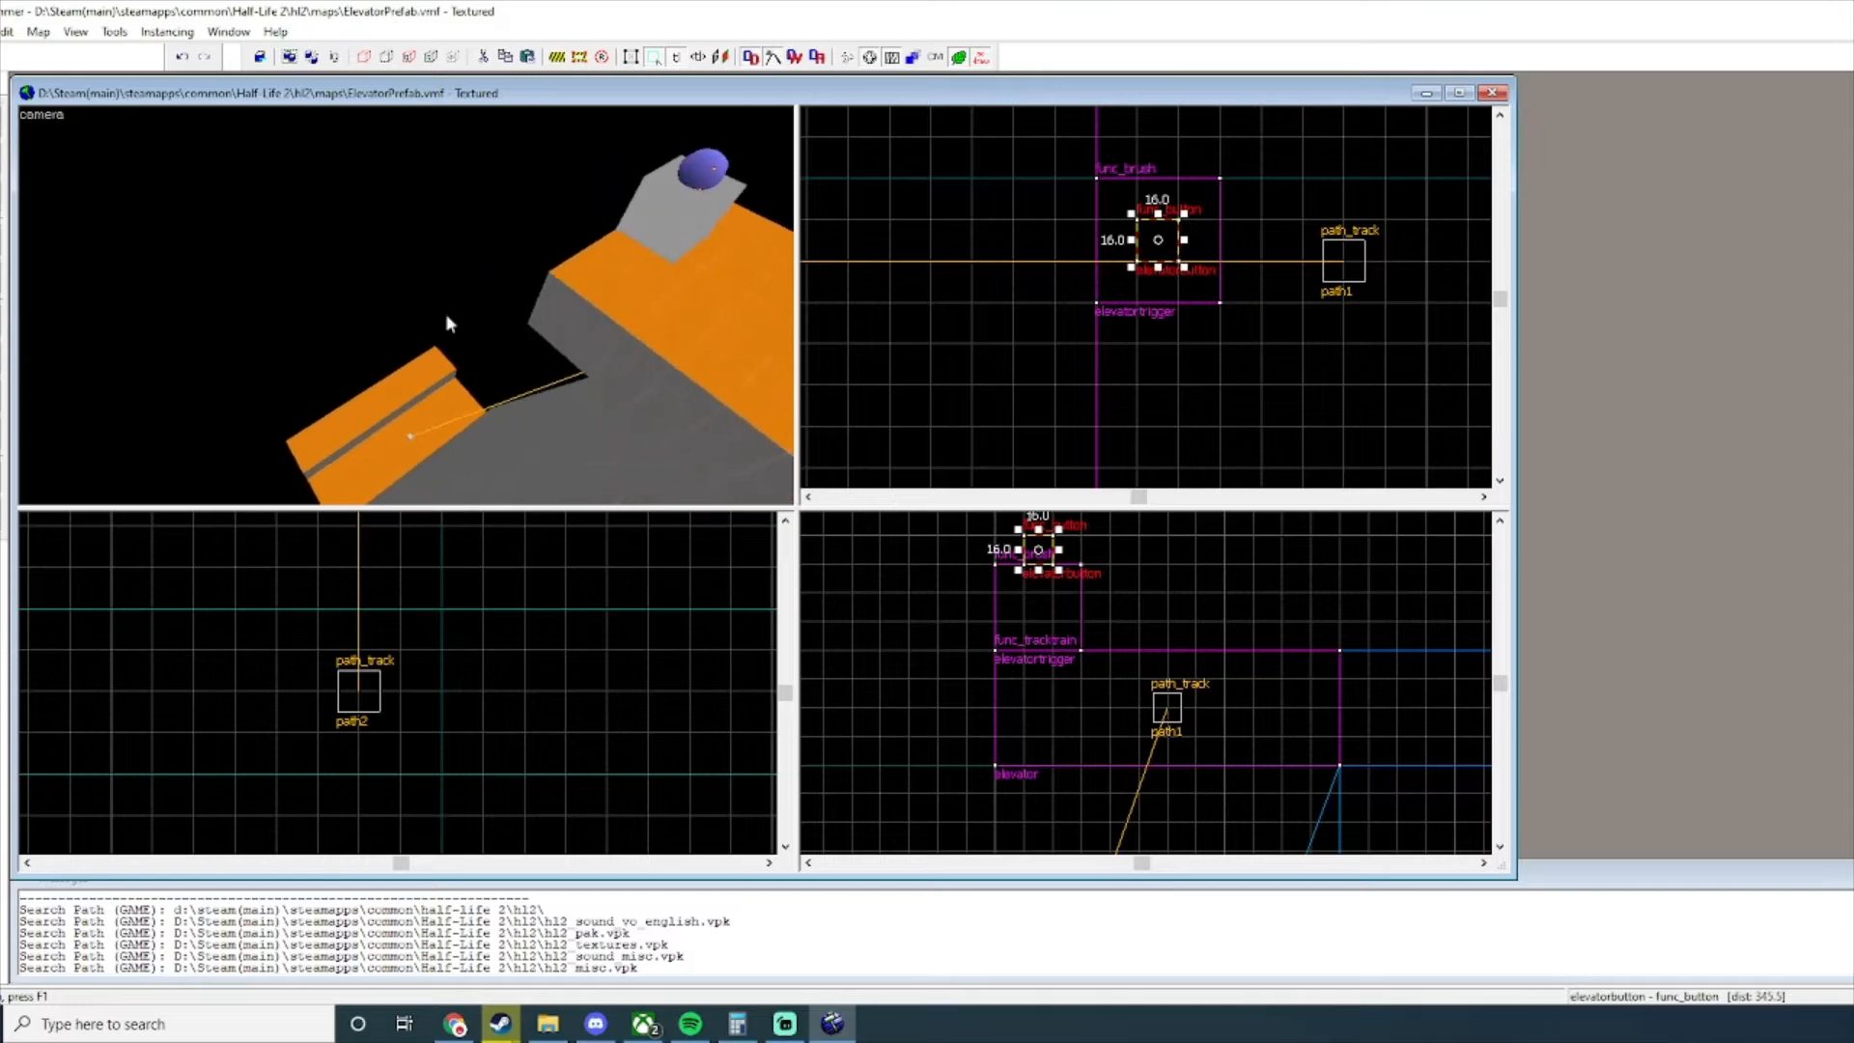
key(z)
key(s)
key(z)
click(1456, 335)
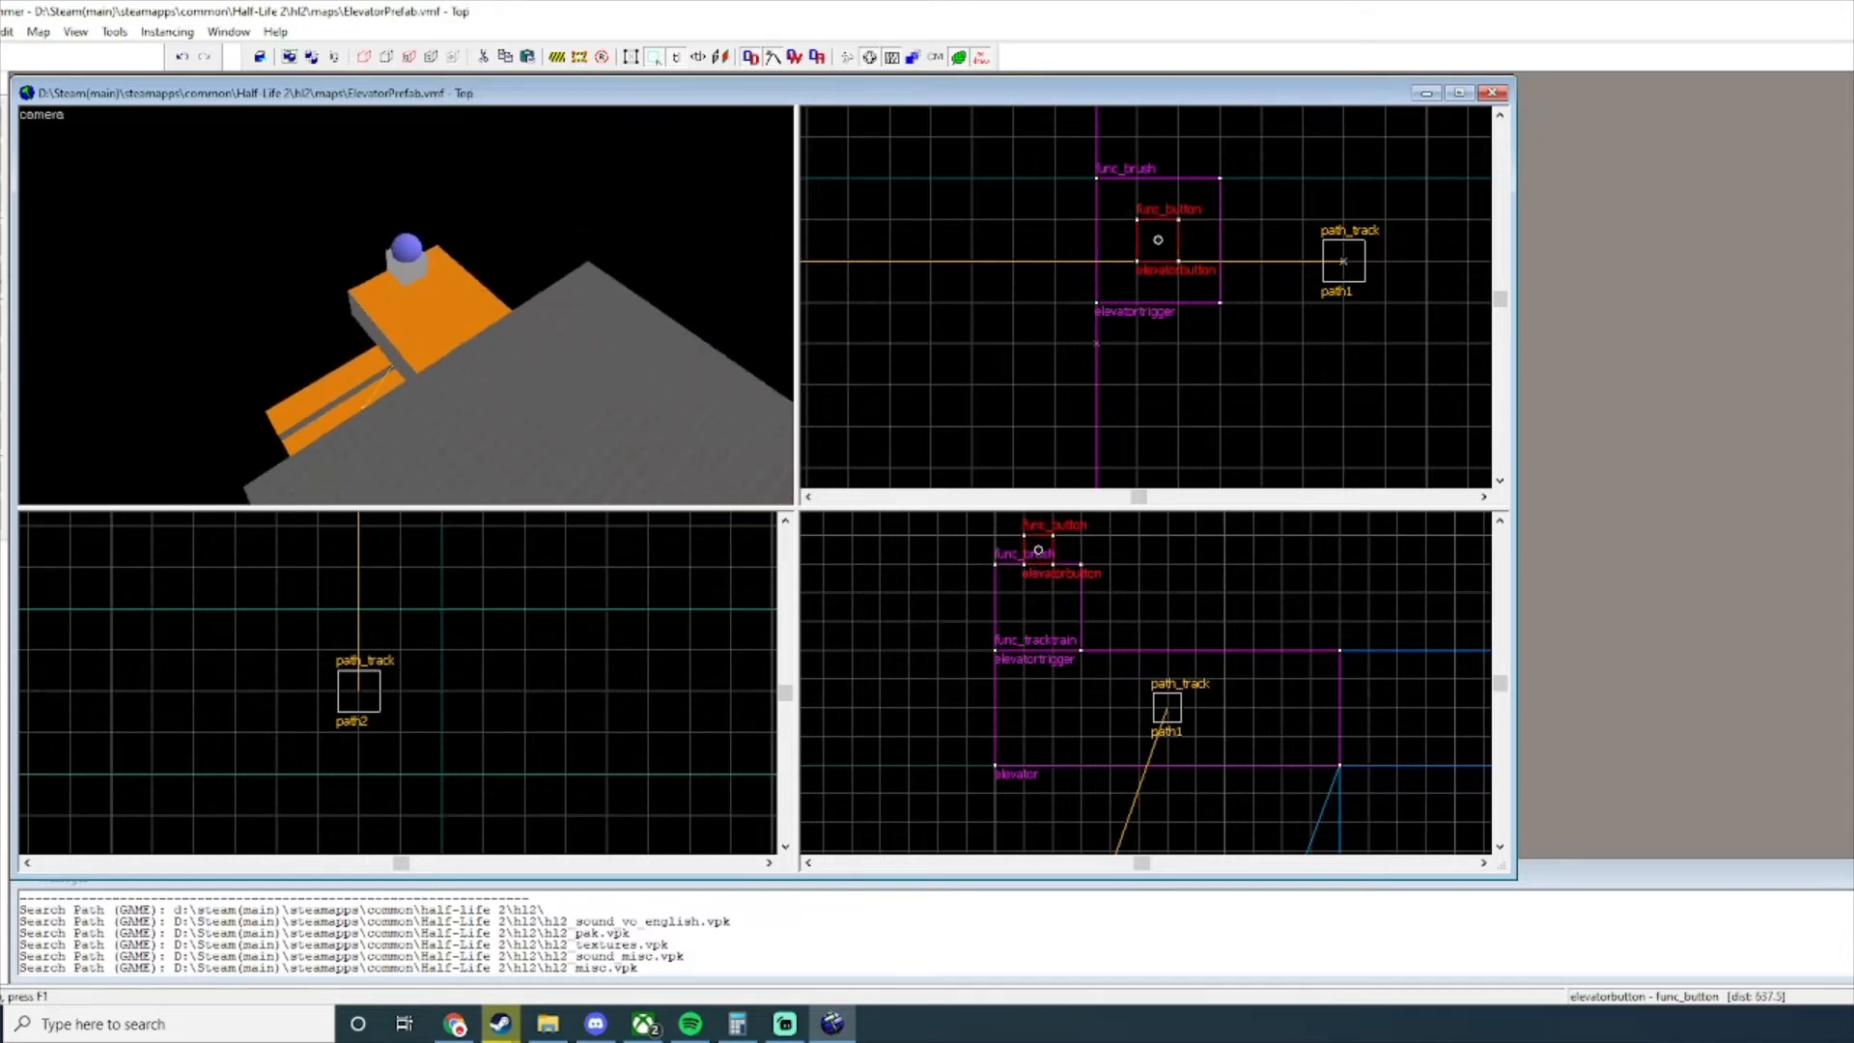
click(1850, 362)
scroll(879, 479, down, 1)
scroll(873, 471, up, 1)
double_click(757, 418)
scroll(1190, 367, down, 14)
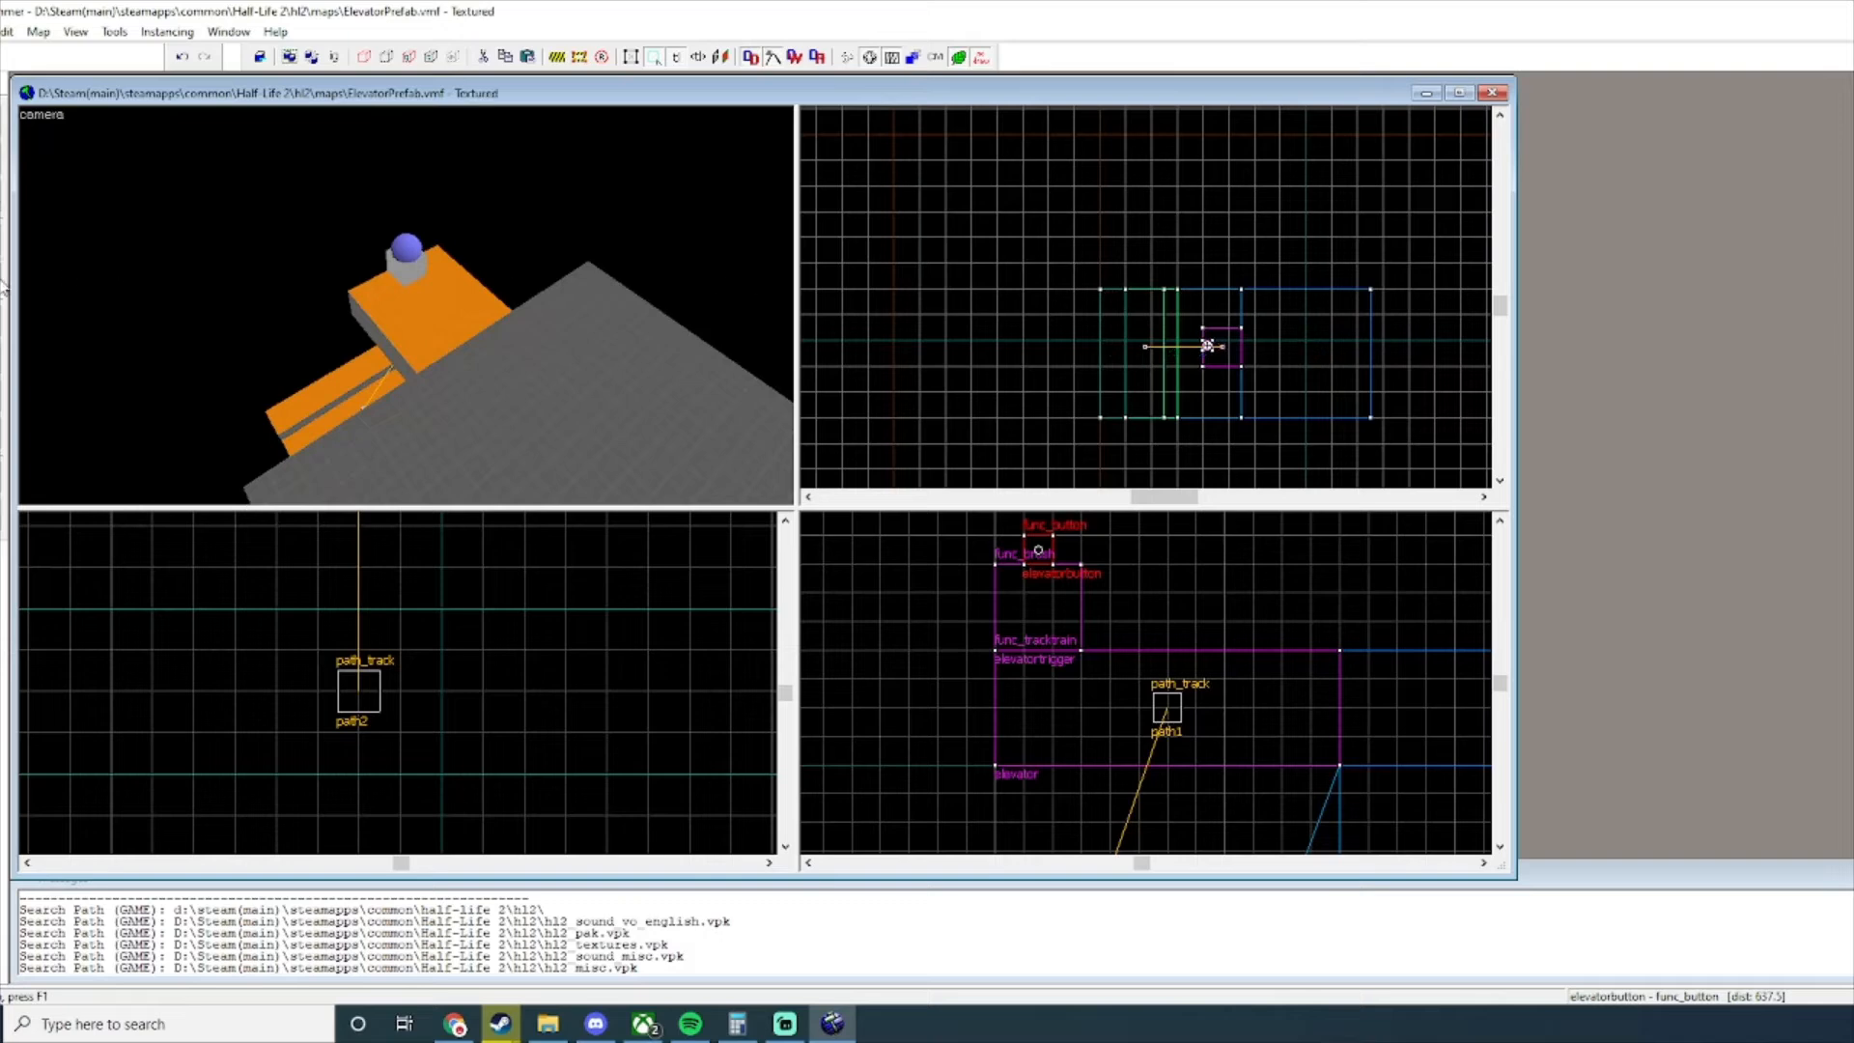
scroll(1130, 282, up, 3)
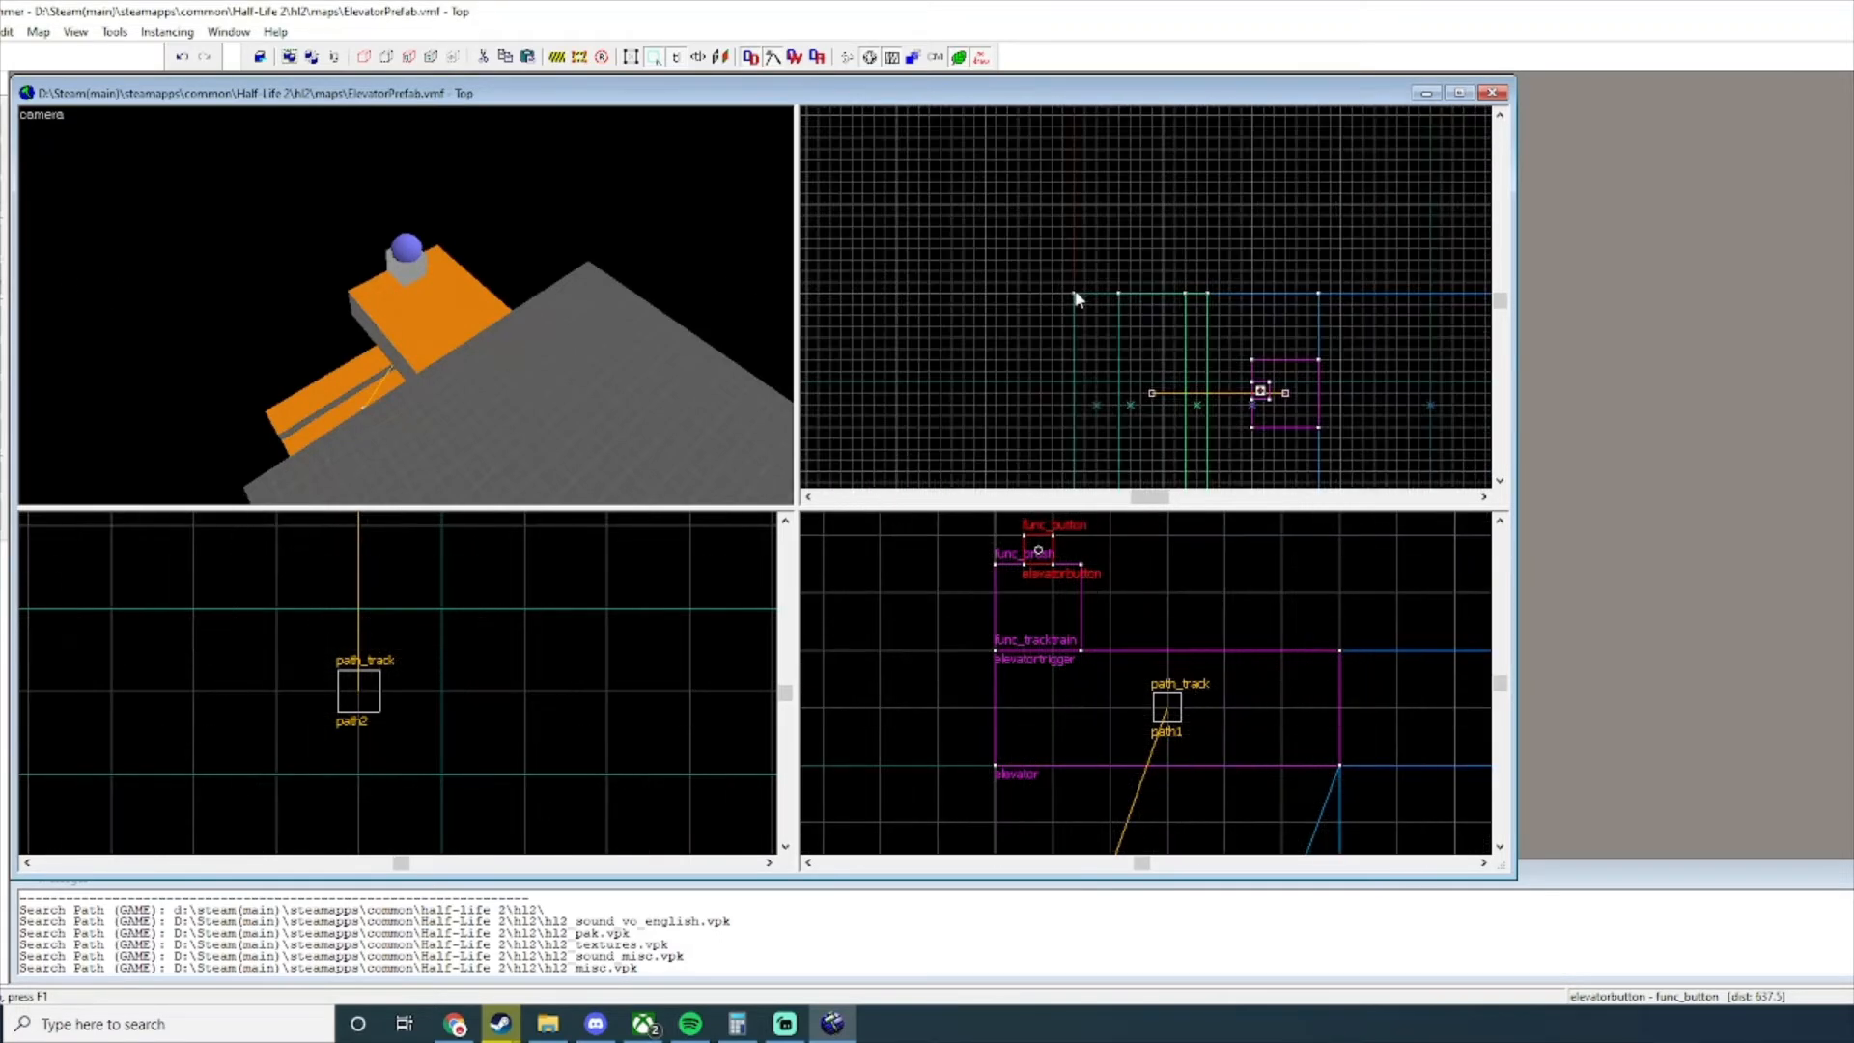
scroll(1078, 299, down, 2)
drag(1076, 295, 1405, 280)
scroll(1167, 618, up, 1)
scroll(1196, 602, down, 1)
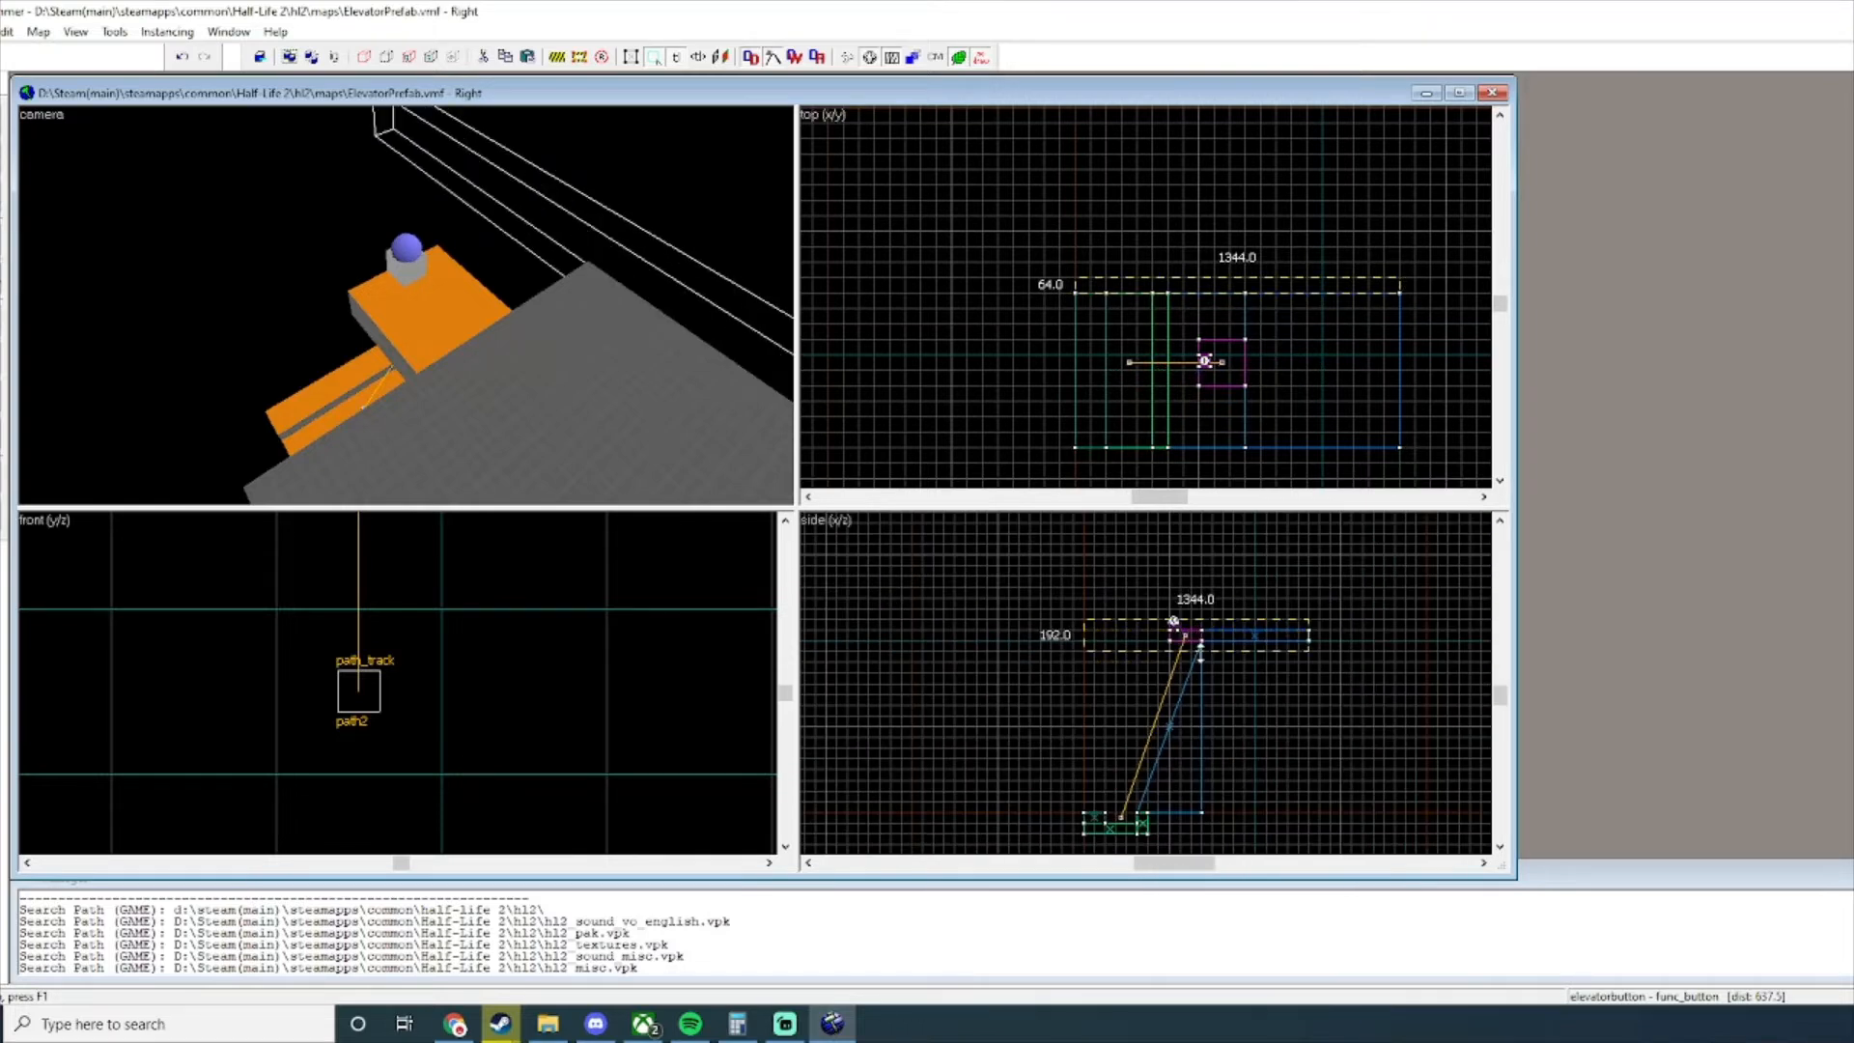
drag(1197, 602, 1184, 829)
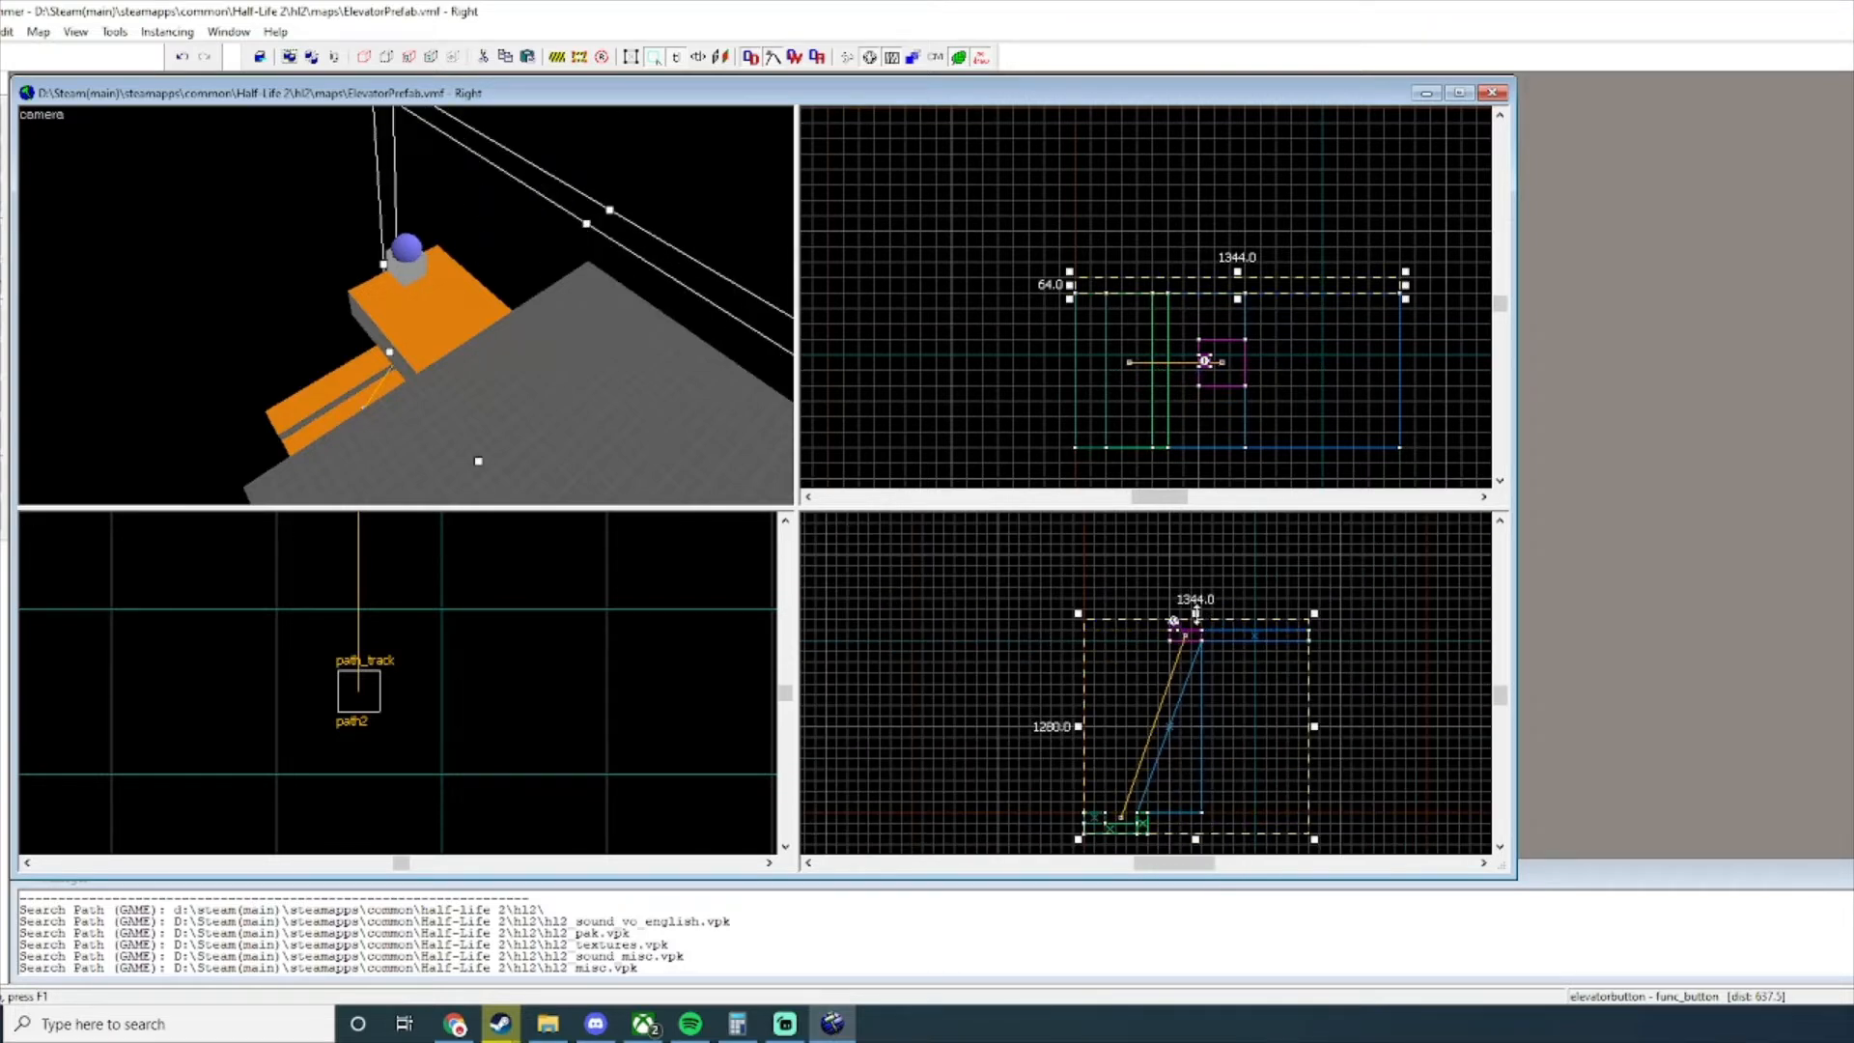
key(Return)
Create a 64 by 768 unit end wall brush behind the upper platform, as tall as the first side wall.
mouse_move(1399, 282)
mouse_down()
mouse_move(1420, 328)
mouse_move(1416, 469)
mouse_up()
scroll(1258, 641, down, 4)
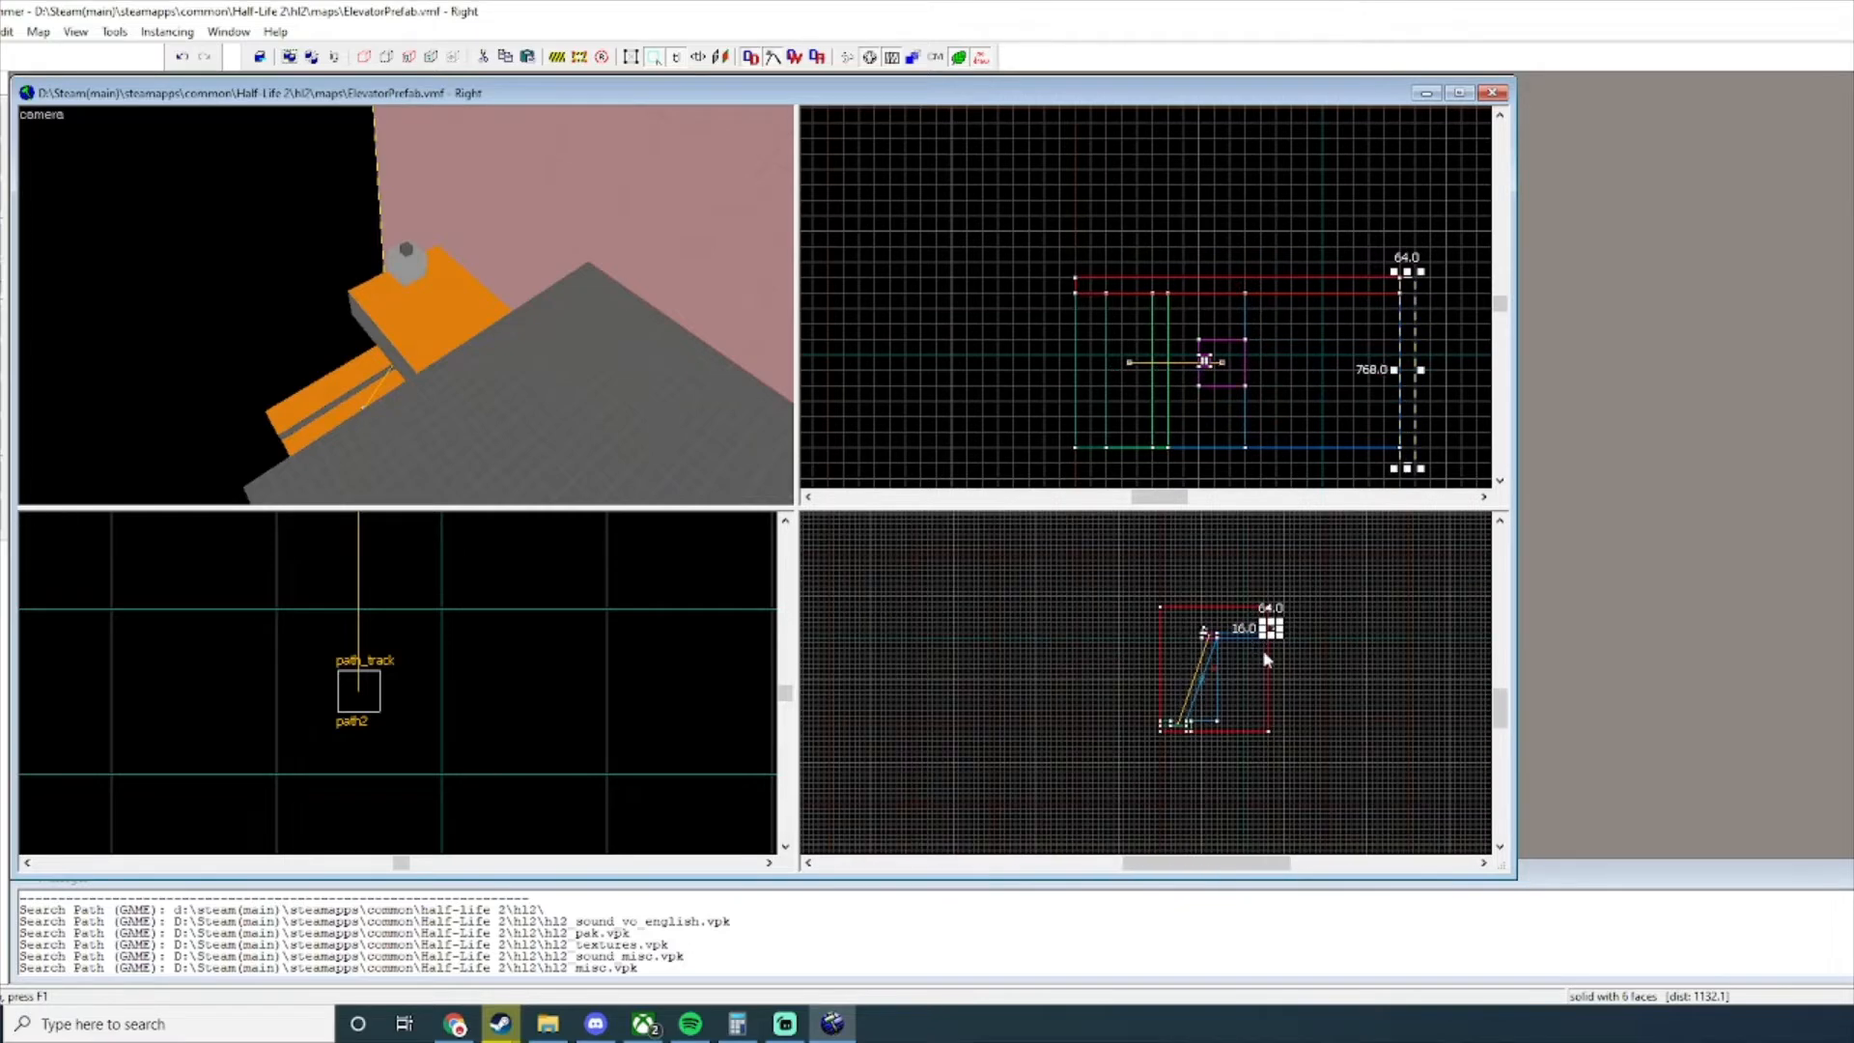
drag(1272, 638, 1276, 735)
scroll(1274, 645, up, 3)
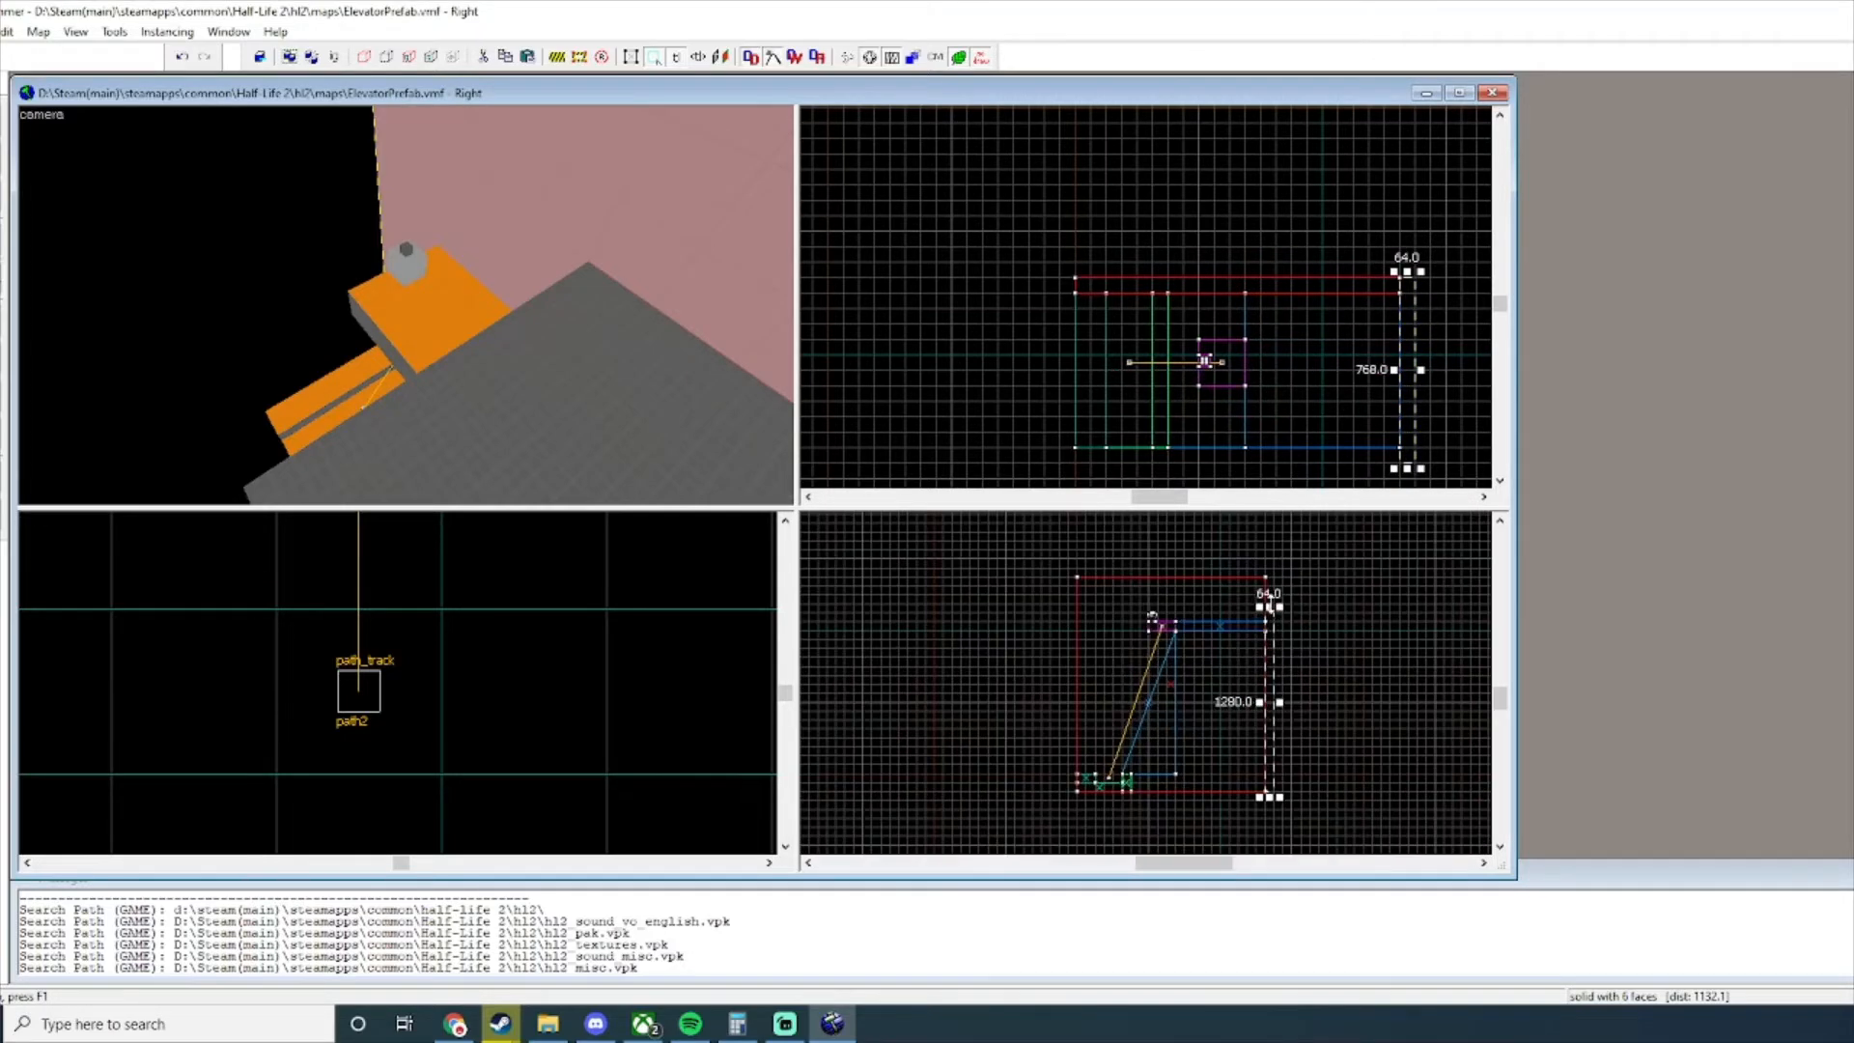
key(Return)
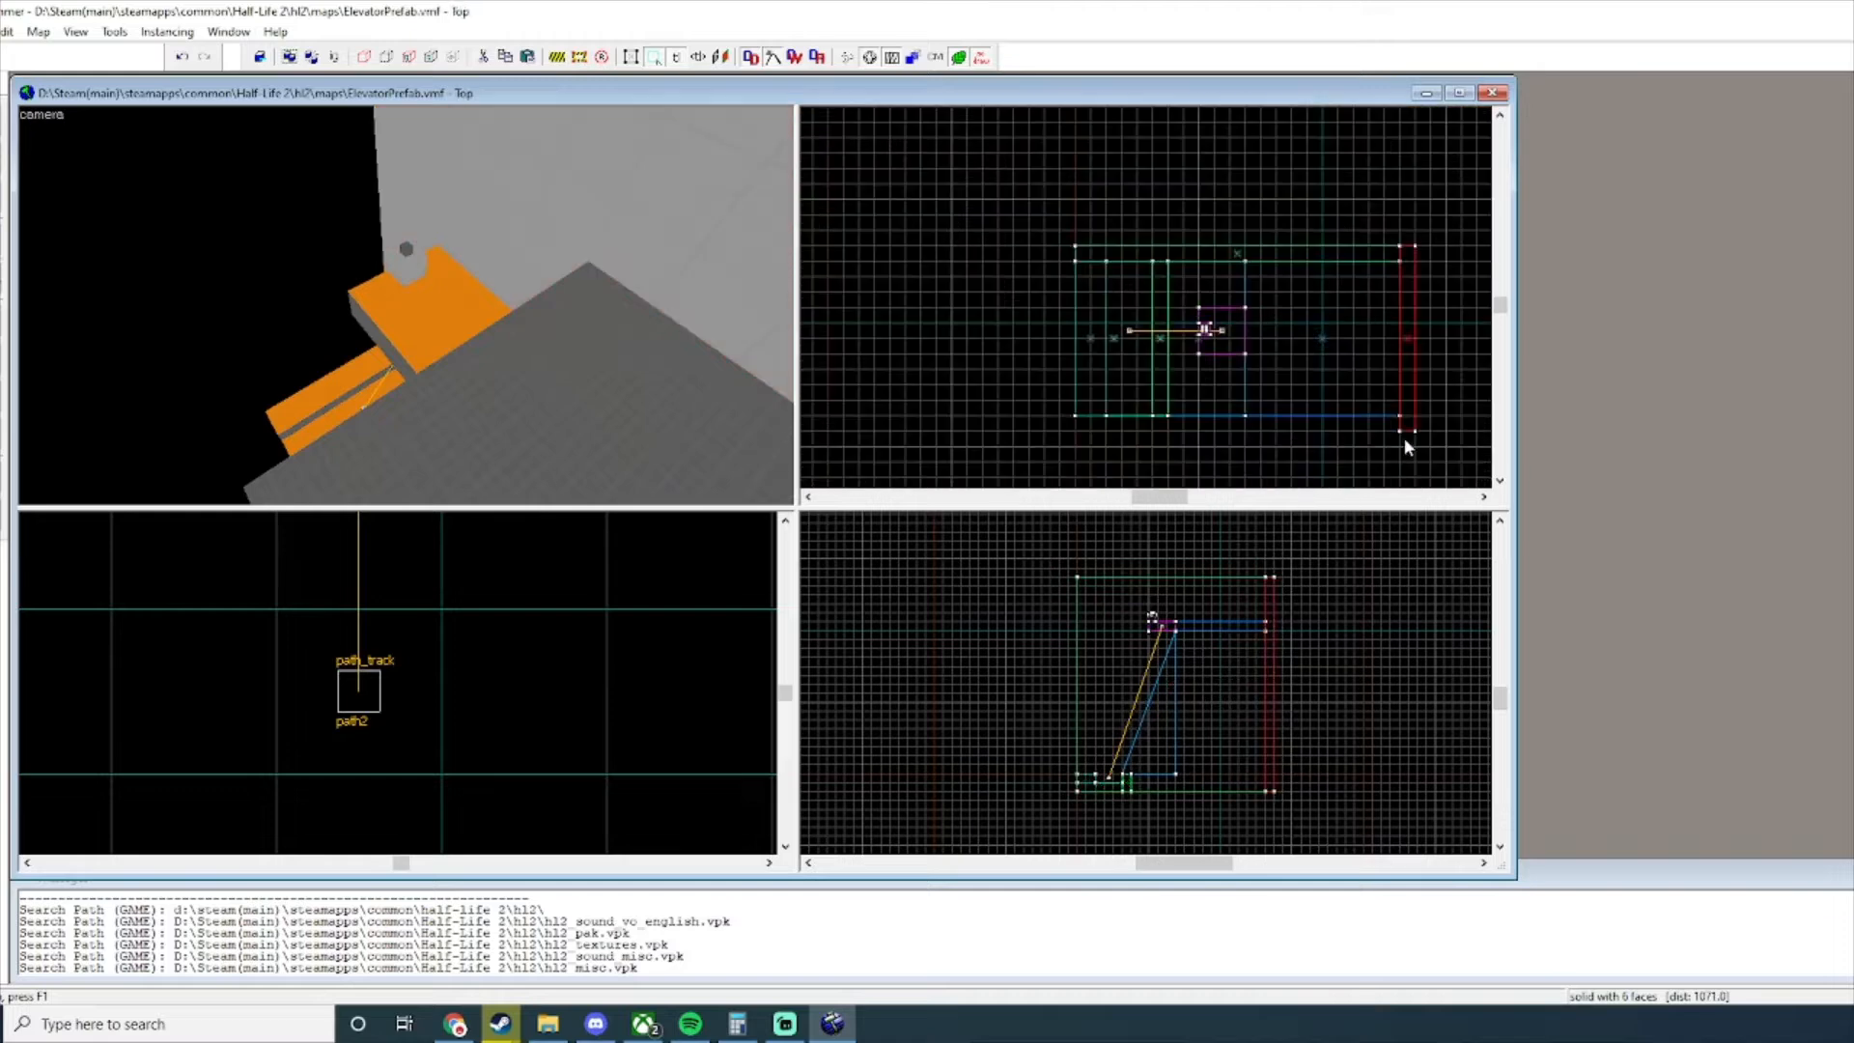
Create a second side wall brush, 1344 by 64 units, along the opposite long side of the map.
mouse_move(1395, 431)
mouse_down()
mouse_move(1213, 406)
mouse_move(1070, 415)
mouse_up()
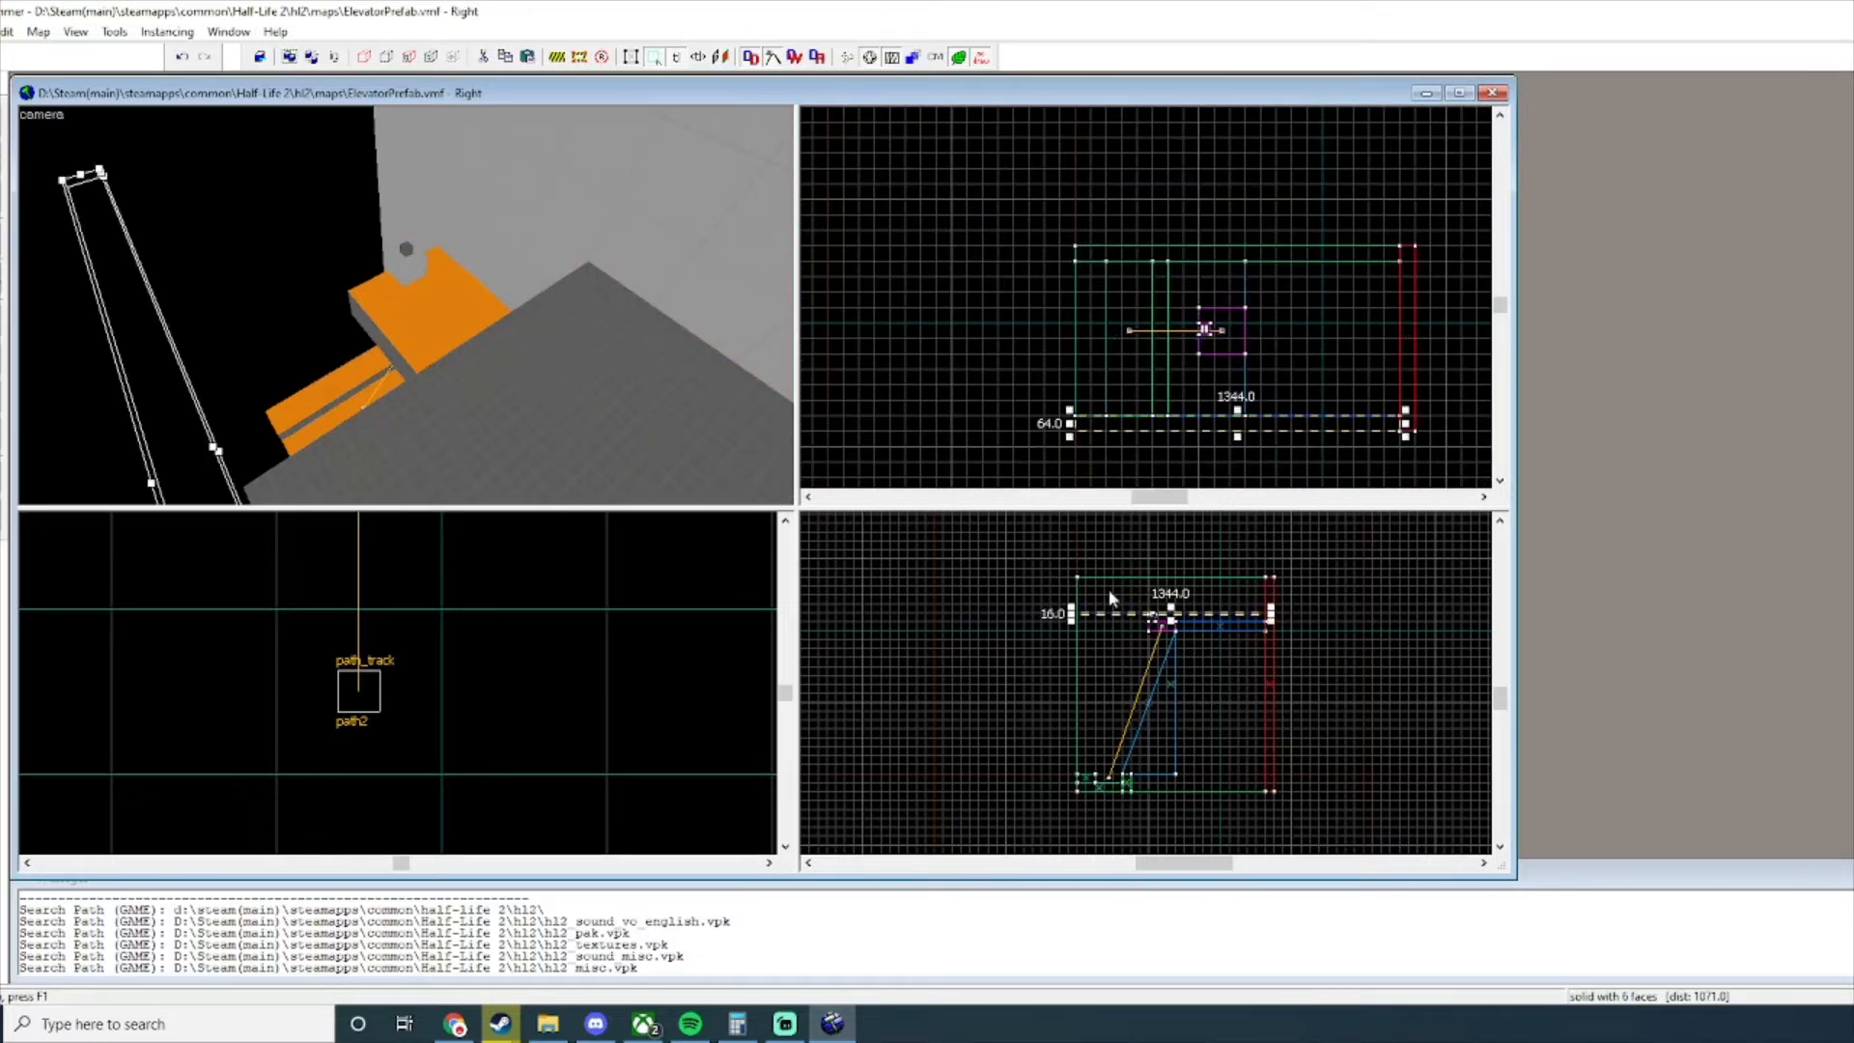
drag(1176, 630, 1160, 784)
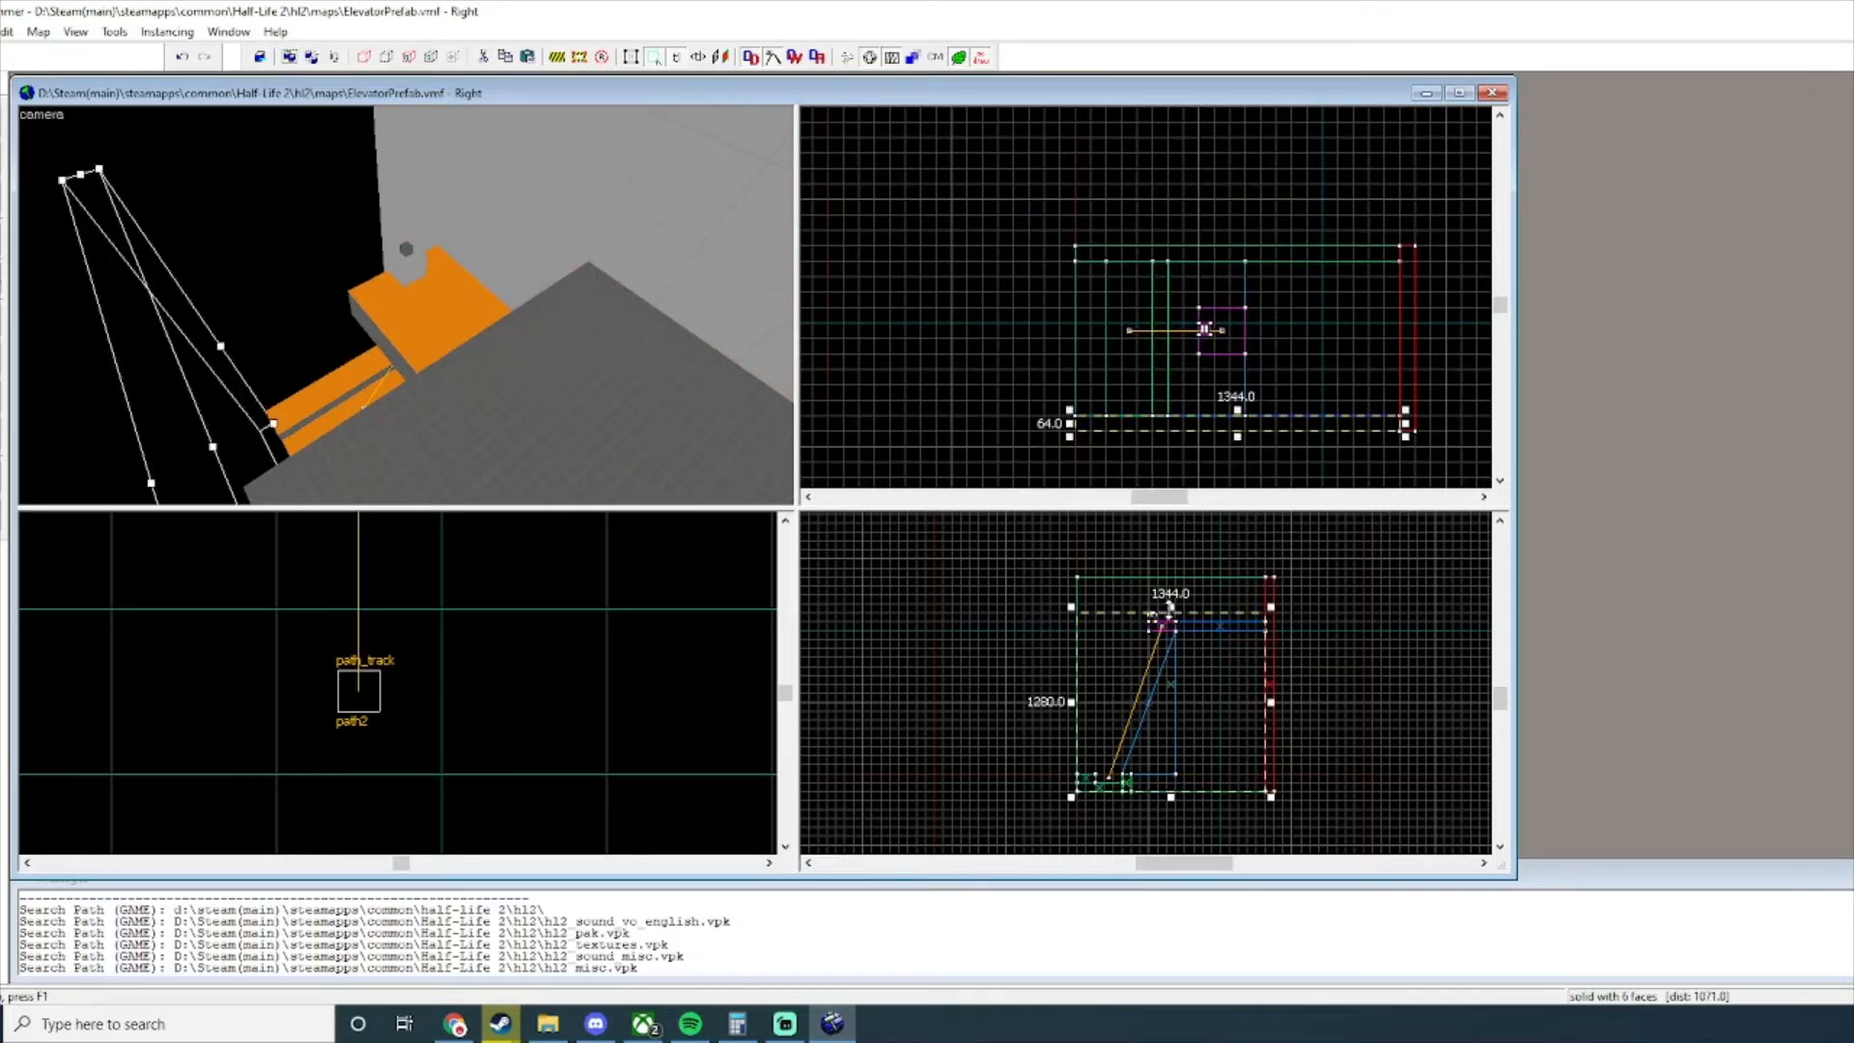
key(Return)
Create a 64 by 768 unit end wall brush, 1472 units tall, at the lower end of the track.
drag(1067, 249, 1081, 431)
drag(1074, 622, 1076, 584)
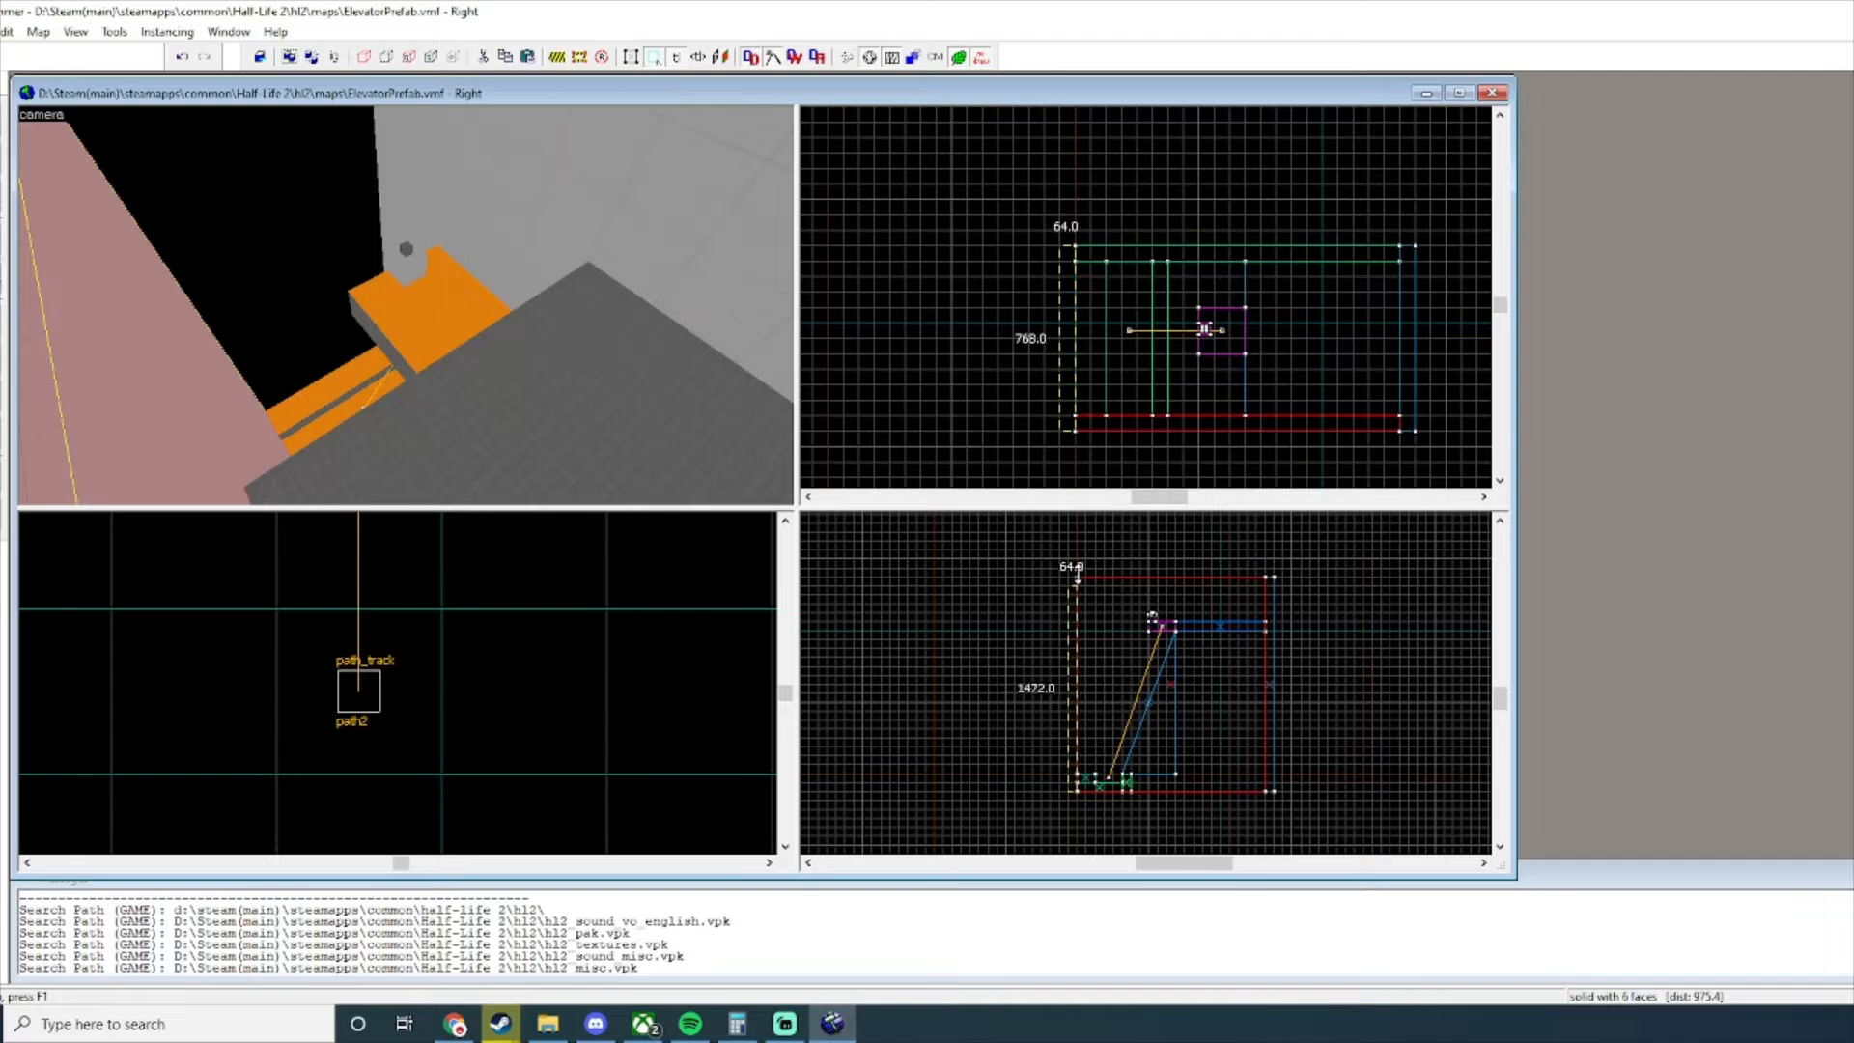
key(Return)
Cap the four walls with a ceiling brush measuring 1472 by 768 units and 64 units thick.
drag(1118, 290, 1381, 448)
drag(1194, 614, 1153, 587)
scroll(1190, 583, up, 4)
scroll(1152, 587, down, 4)
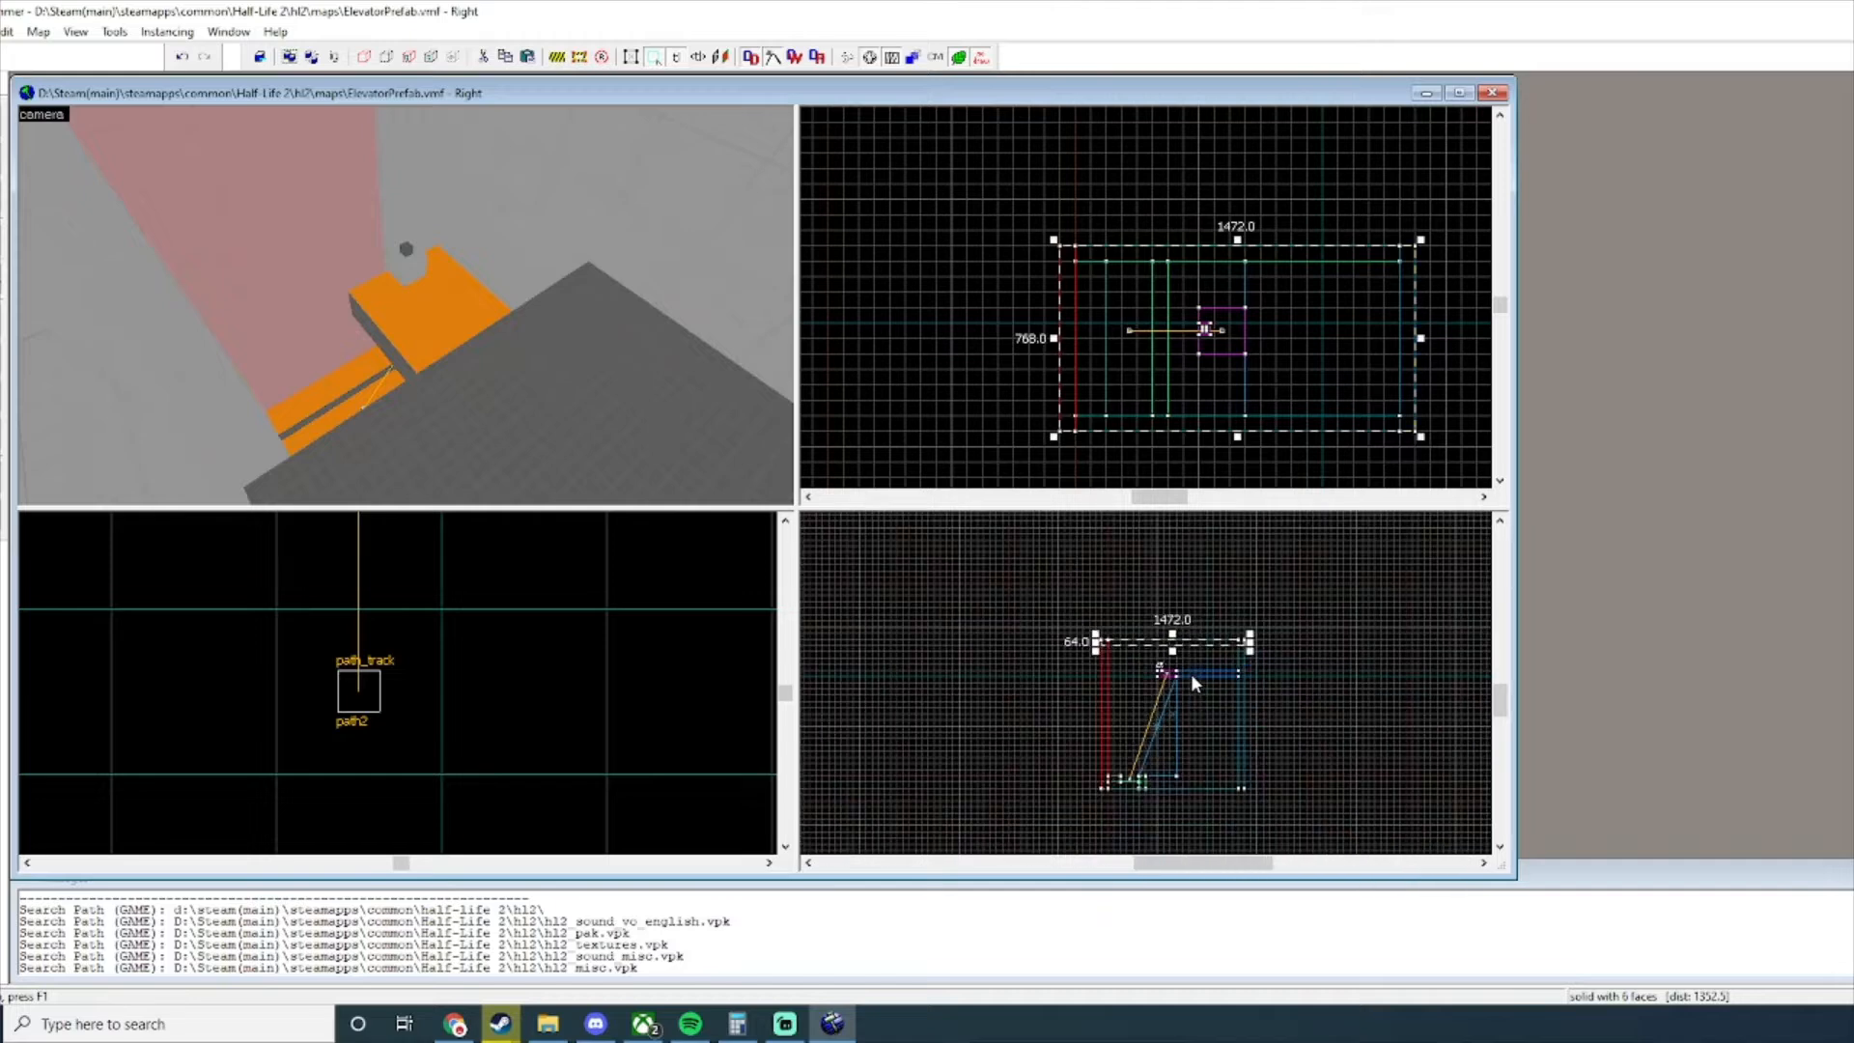
key(Return)
key(shift+s)
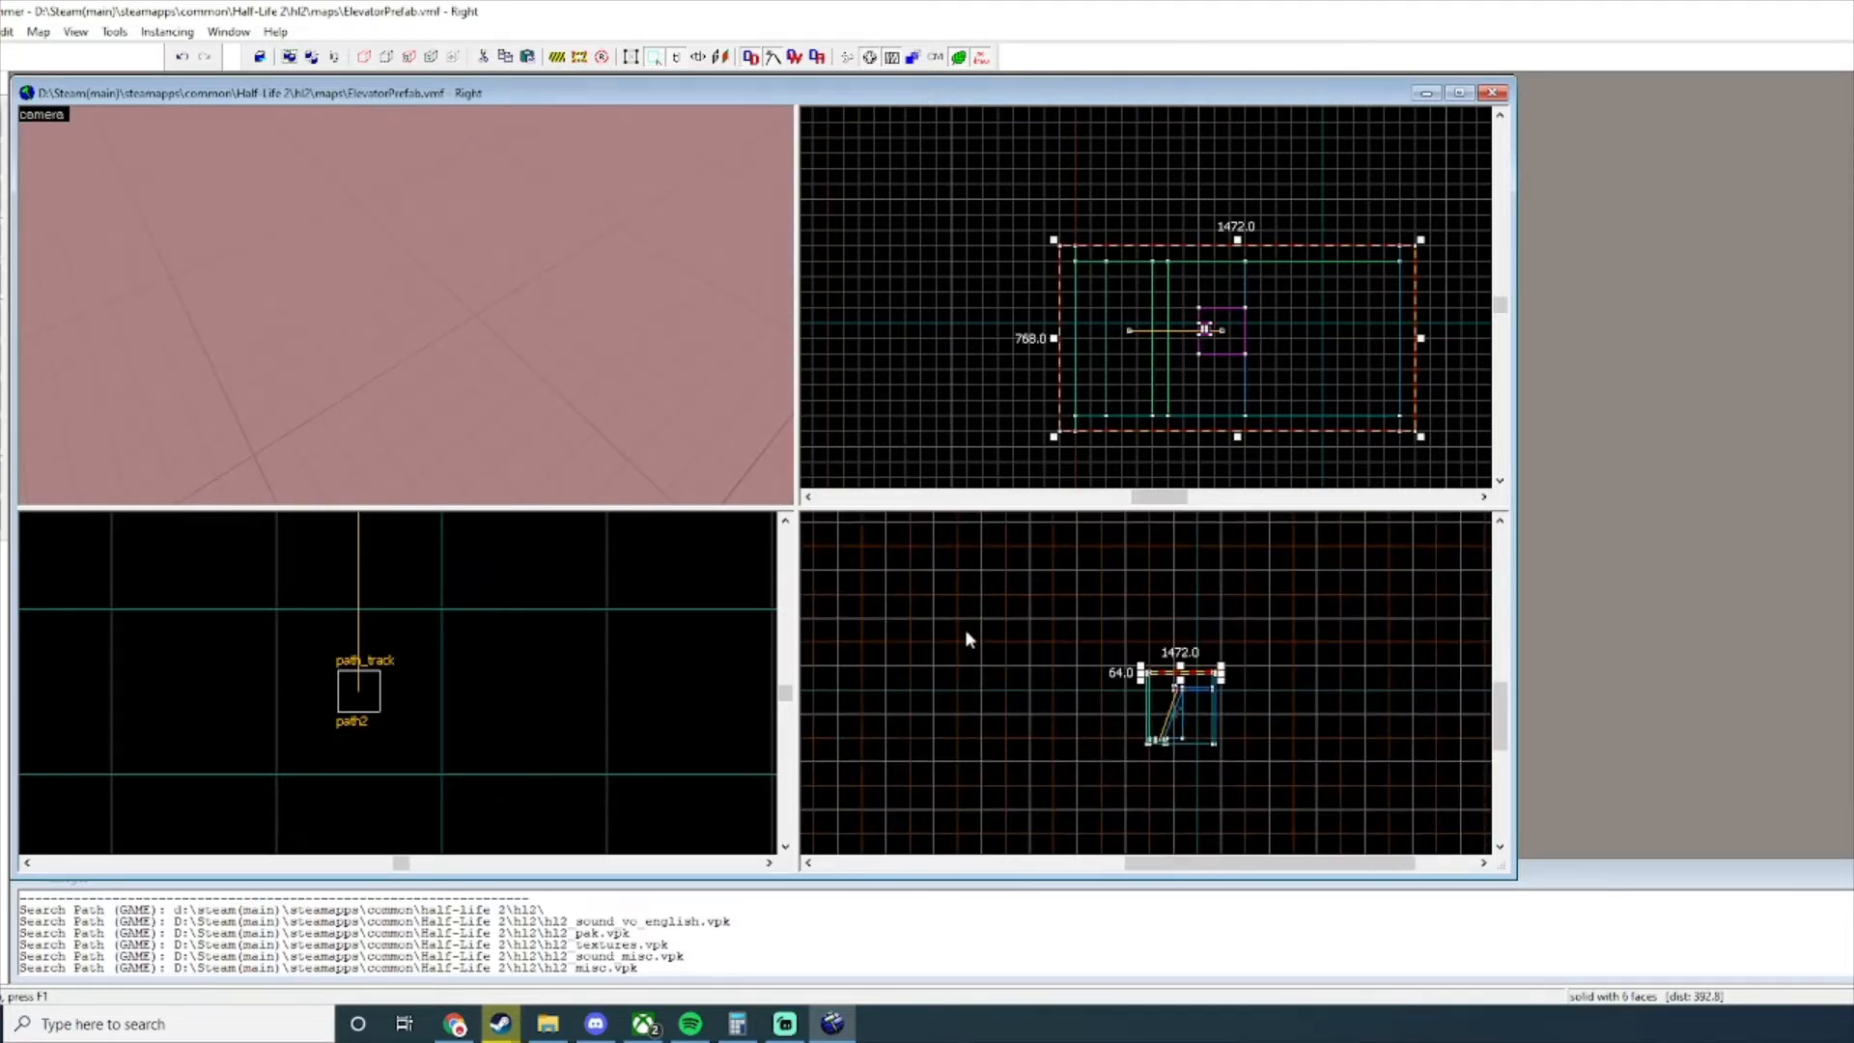
Copy the ceiling brush and place the pasted copy beneath the walls as the room's floor.
key(ctrl+c)
scroll(1169, 748, up, 10)
key(ctrl+v)
scroll(1302, 692, up, 2)
mouse_move(1296, 694)
mouse_down()
mouse_move(1202, 663)
mouse_move(1207, 715)
mouse_up()
scroll(1214, 731, down, 7)
scroll(1317, 738, up, 7)
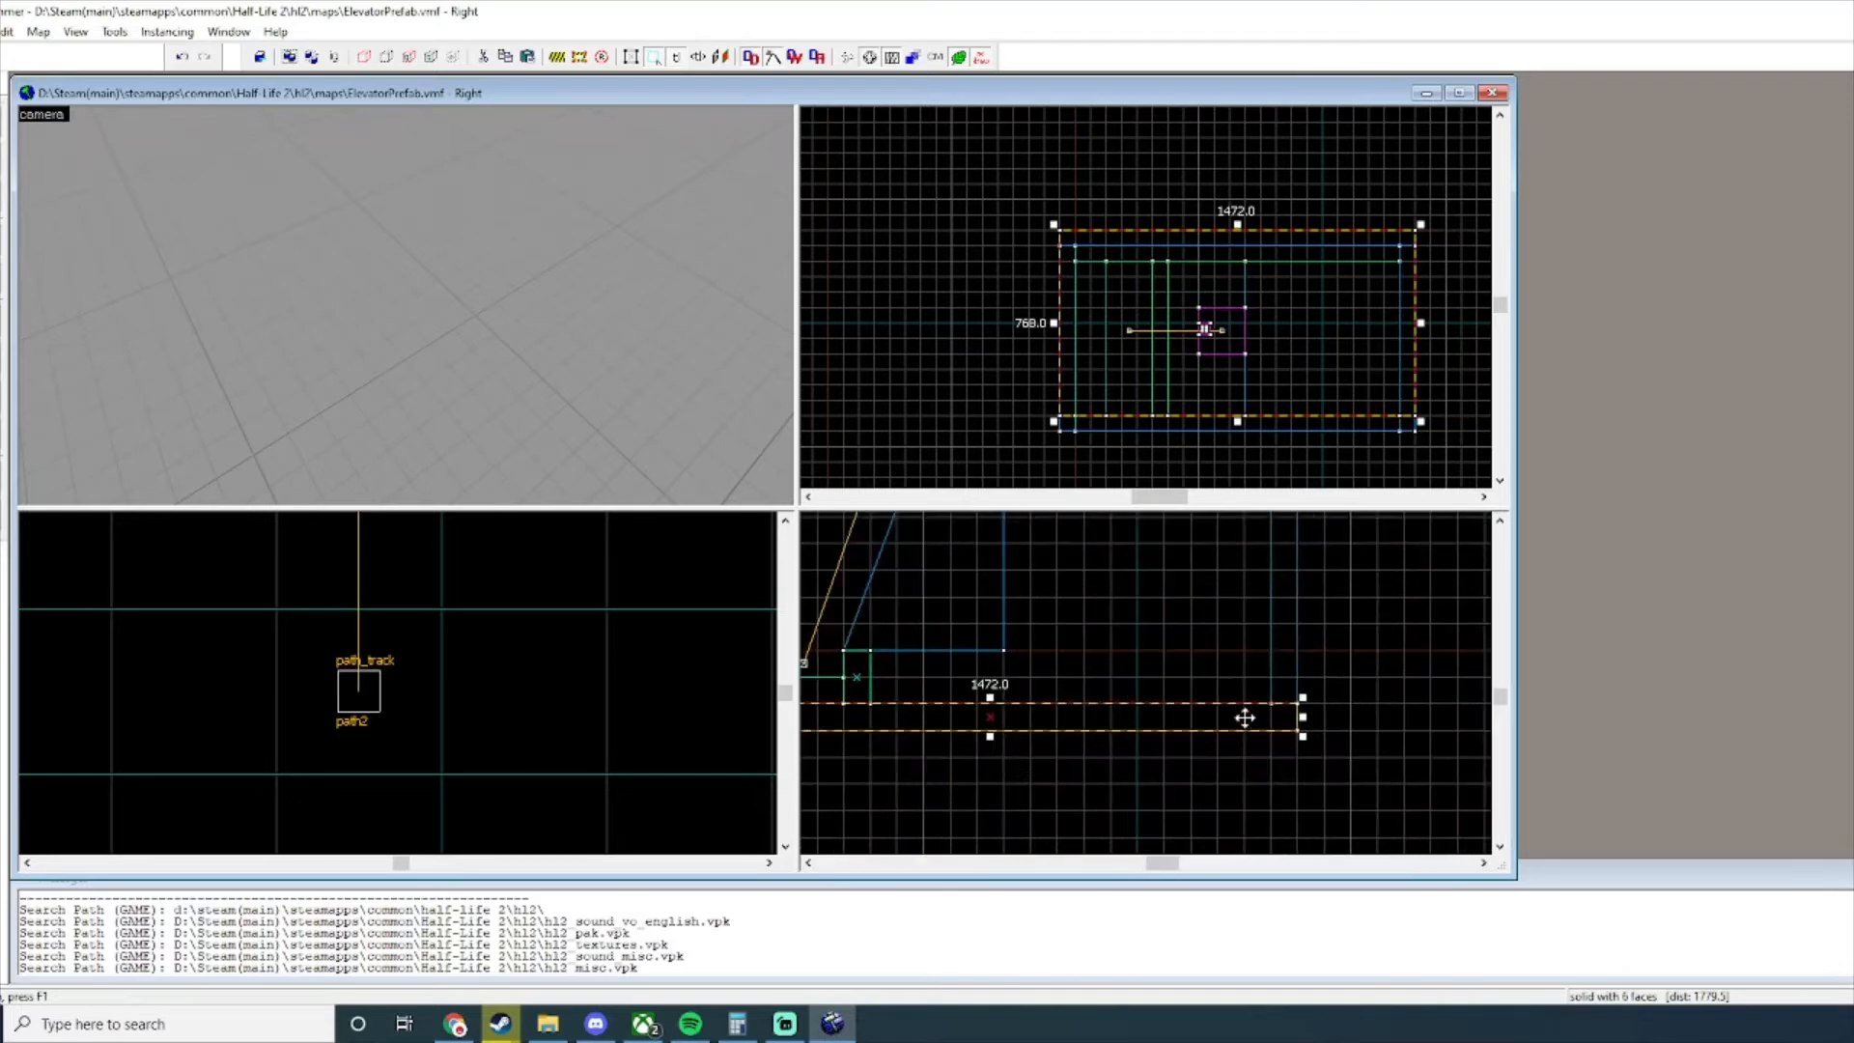
Place an info_player_start entity on the upper platform's grey floor next to the elevator.
key(z)
key(w)
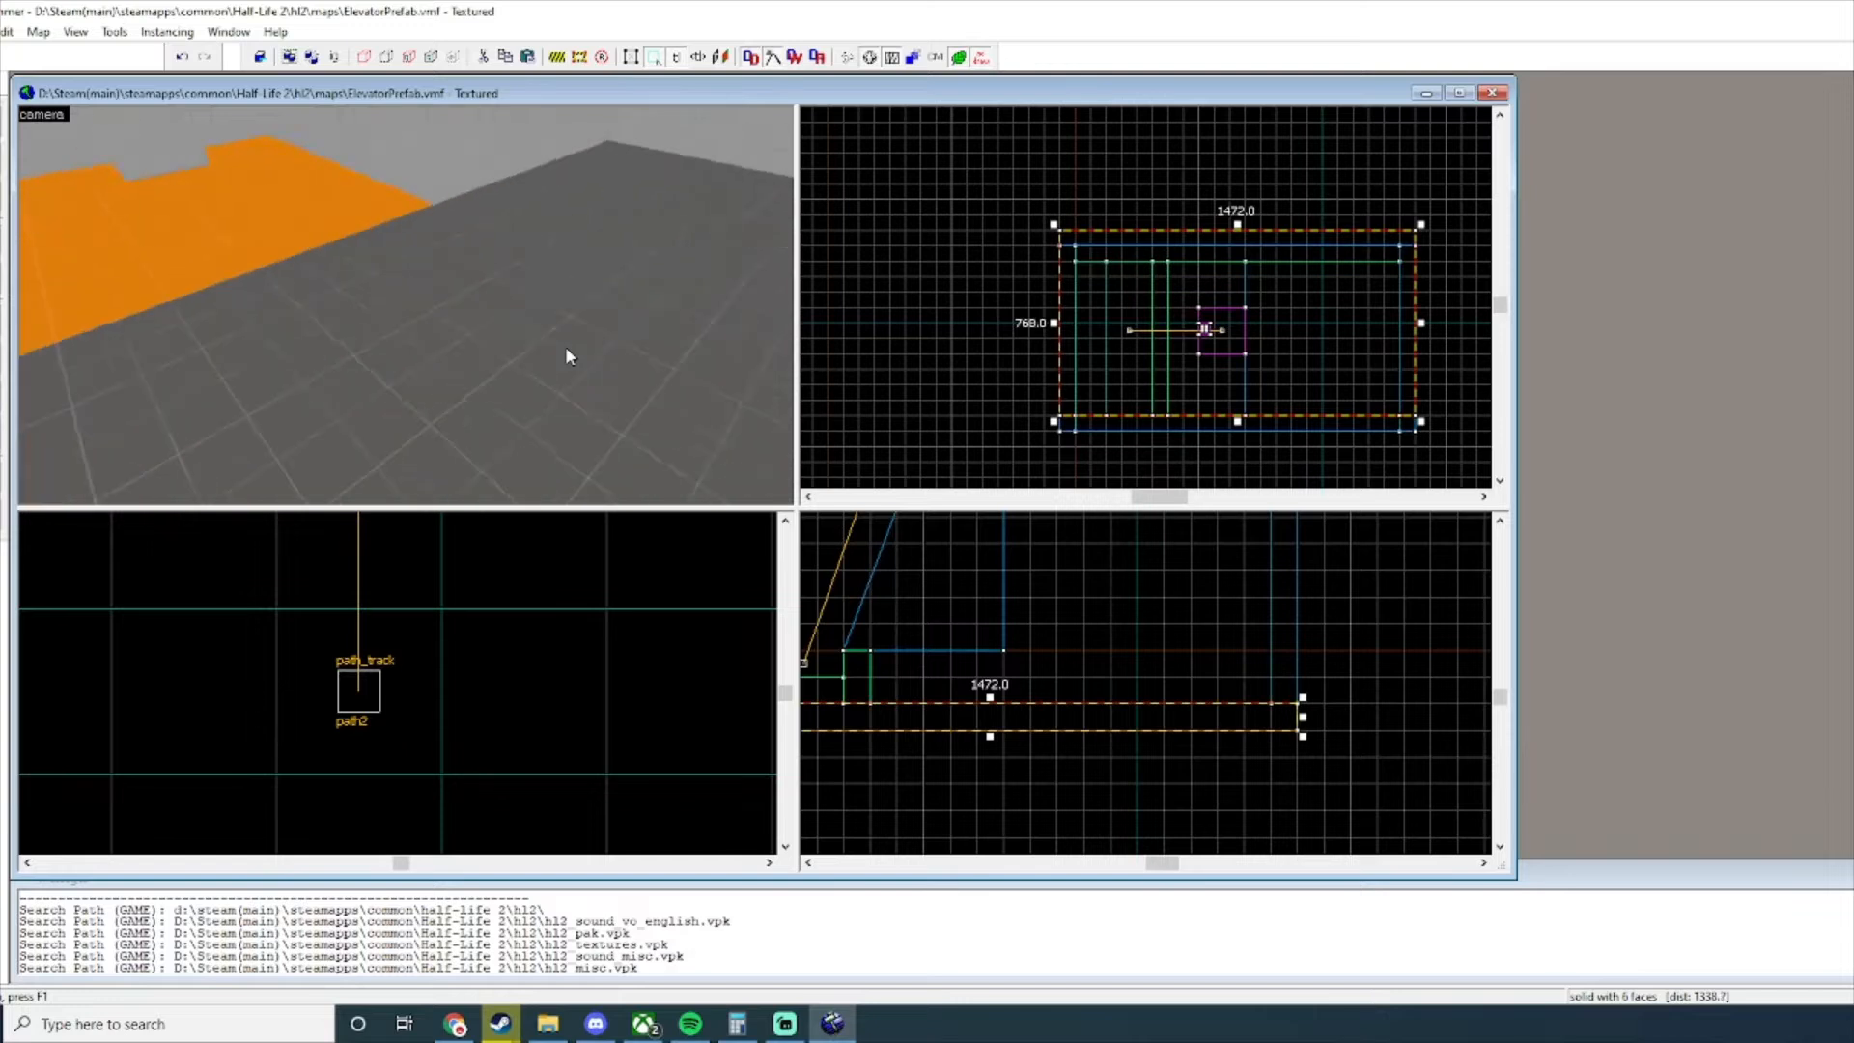
key(z)
click(2, 203)
click(305, 337)
click(2, 123)
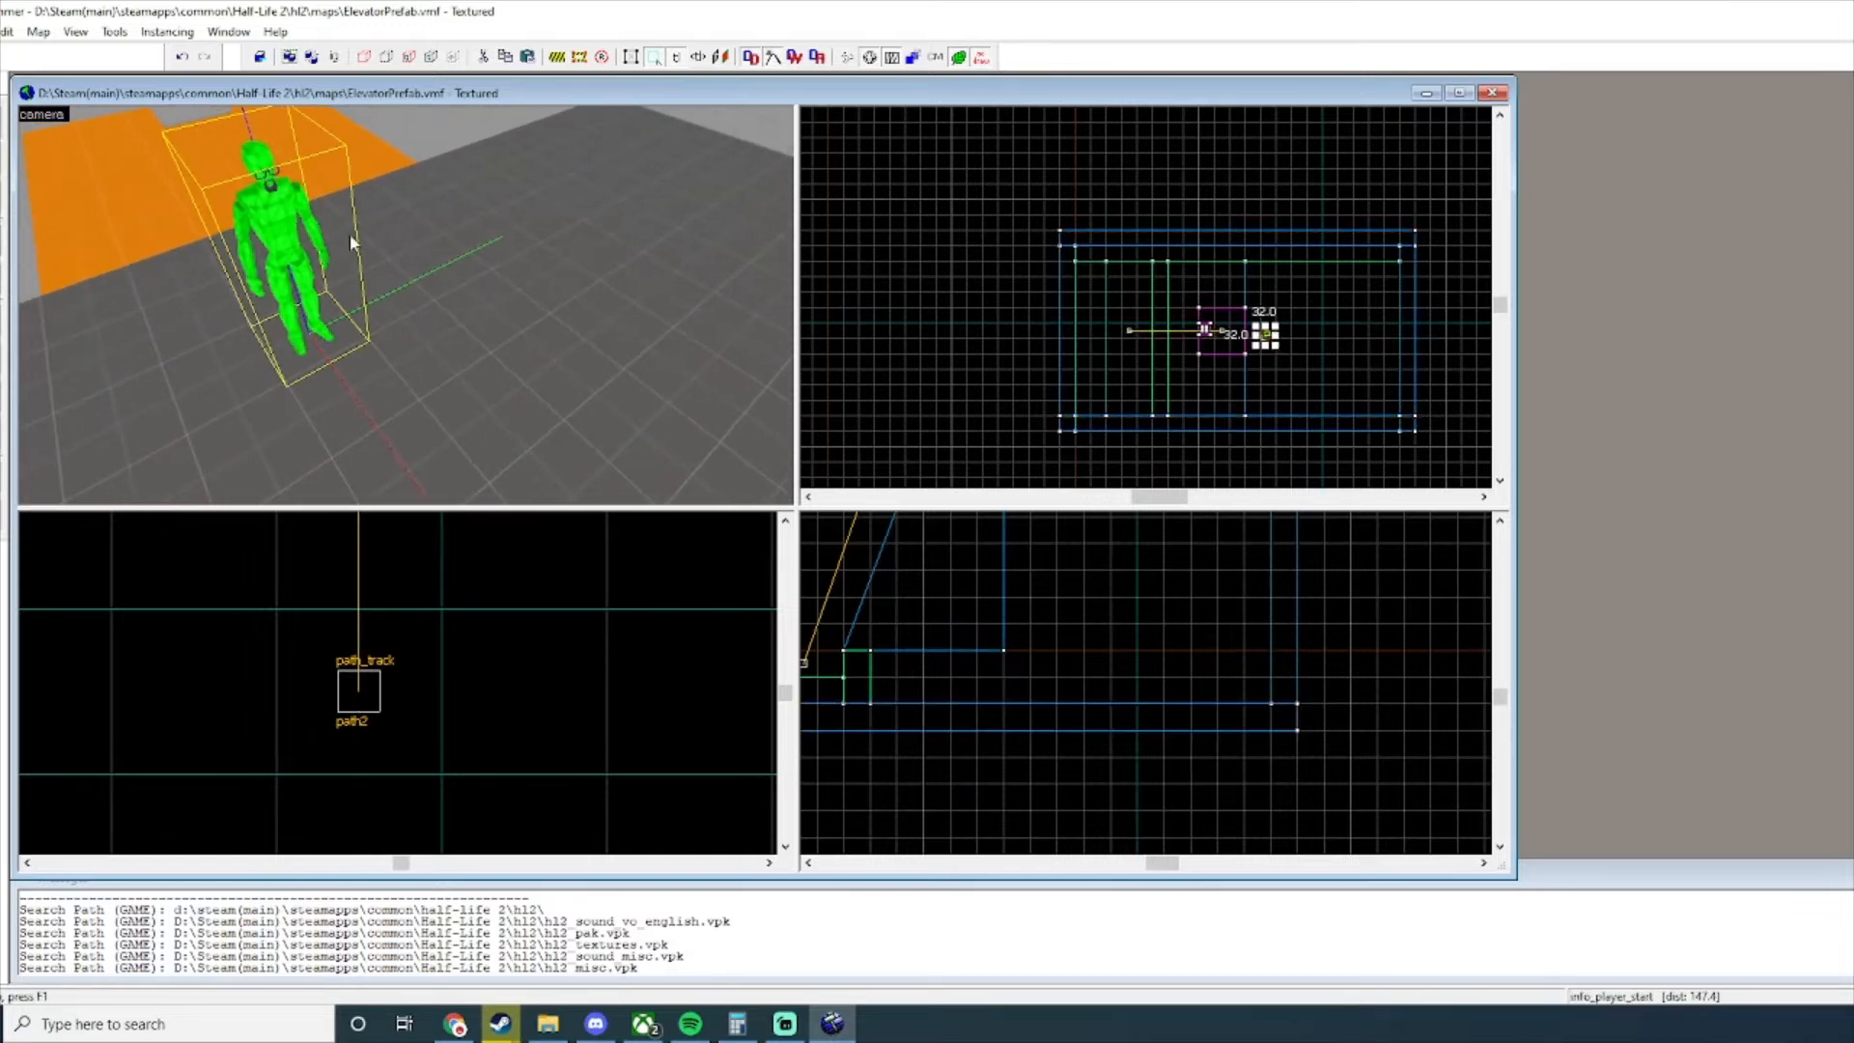
Review the info_player_start's properties and rotate the entity about the Z axis so it faces the elevator.
key(Escape)
double_click(274, 234)
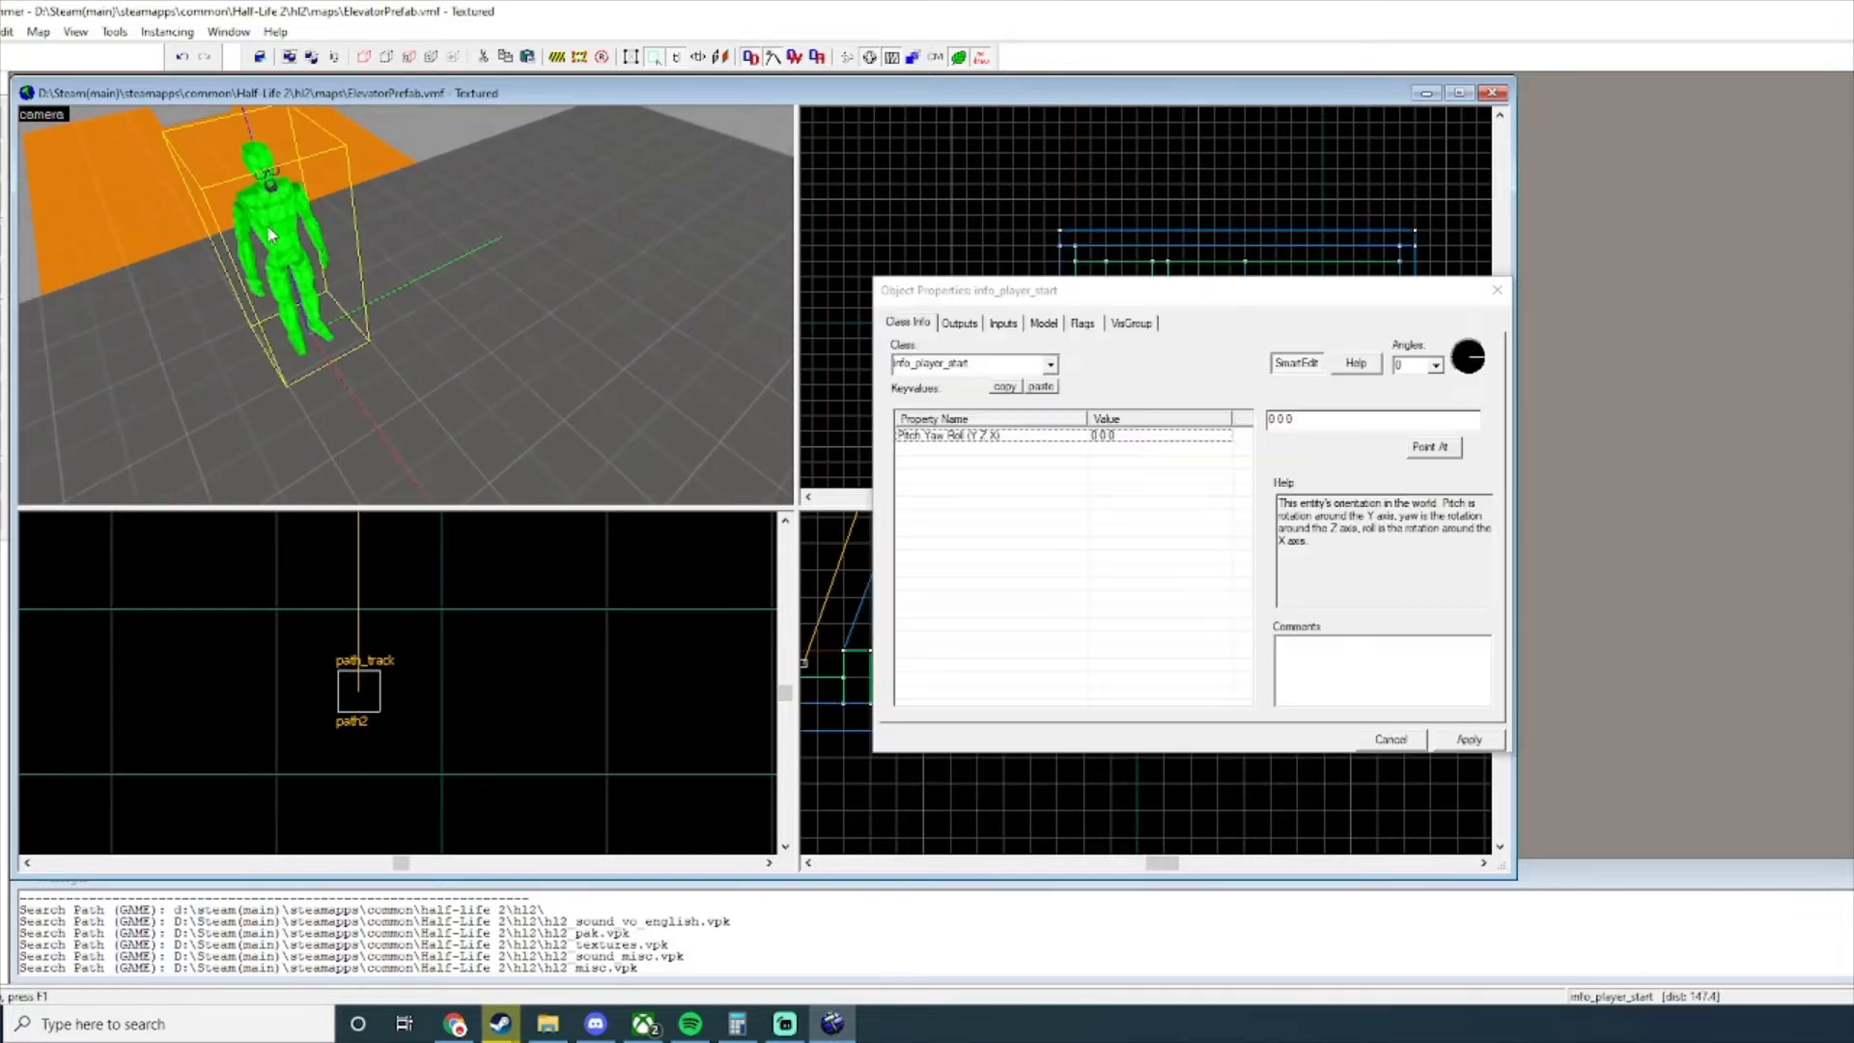
click(1083, 324)
click(909, 325)
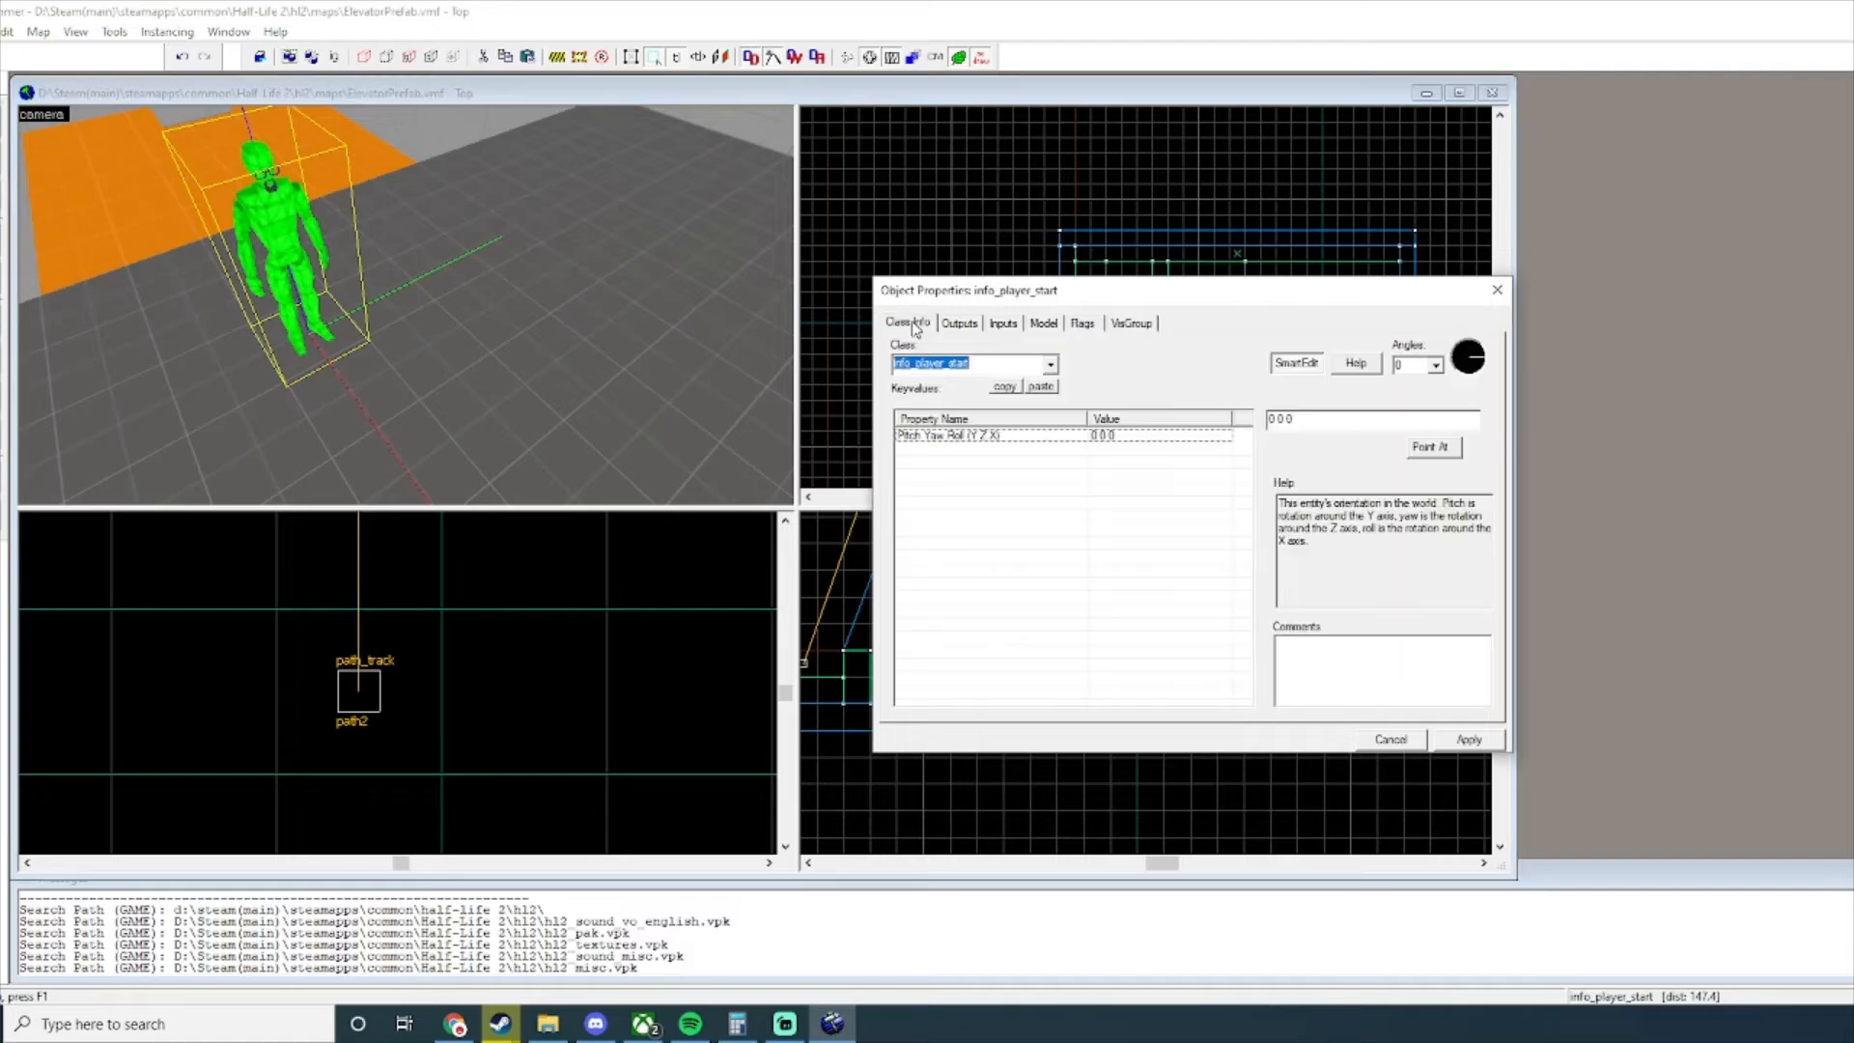
click(1497, 290)
key(ctrl+m)
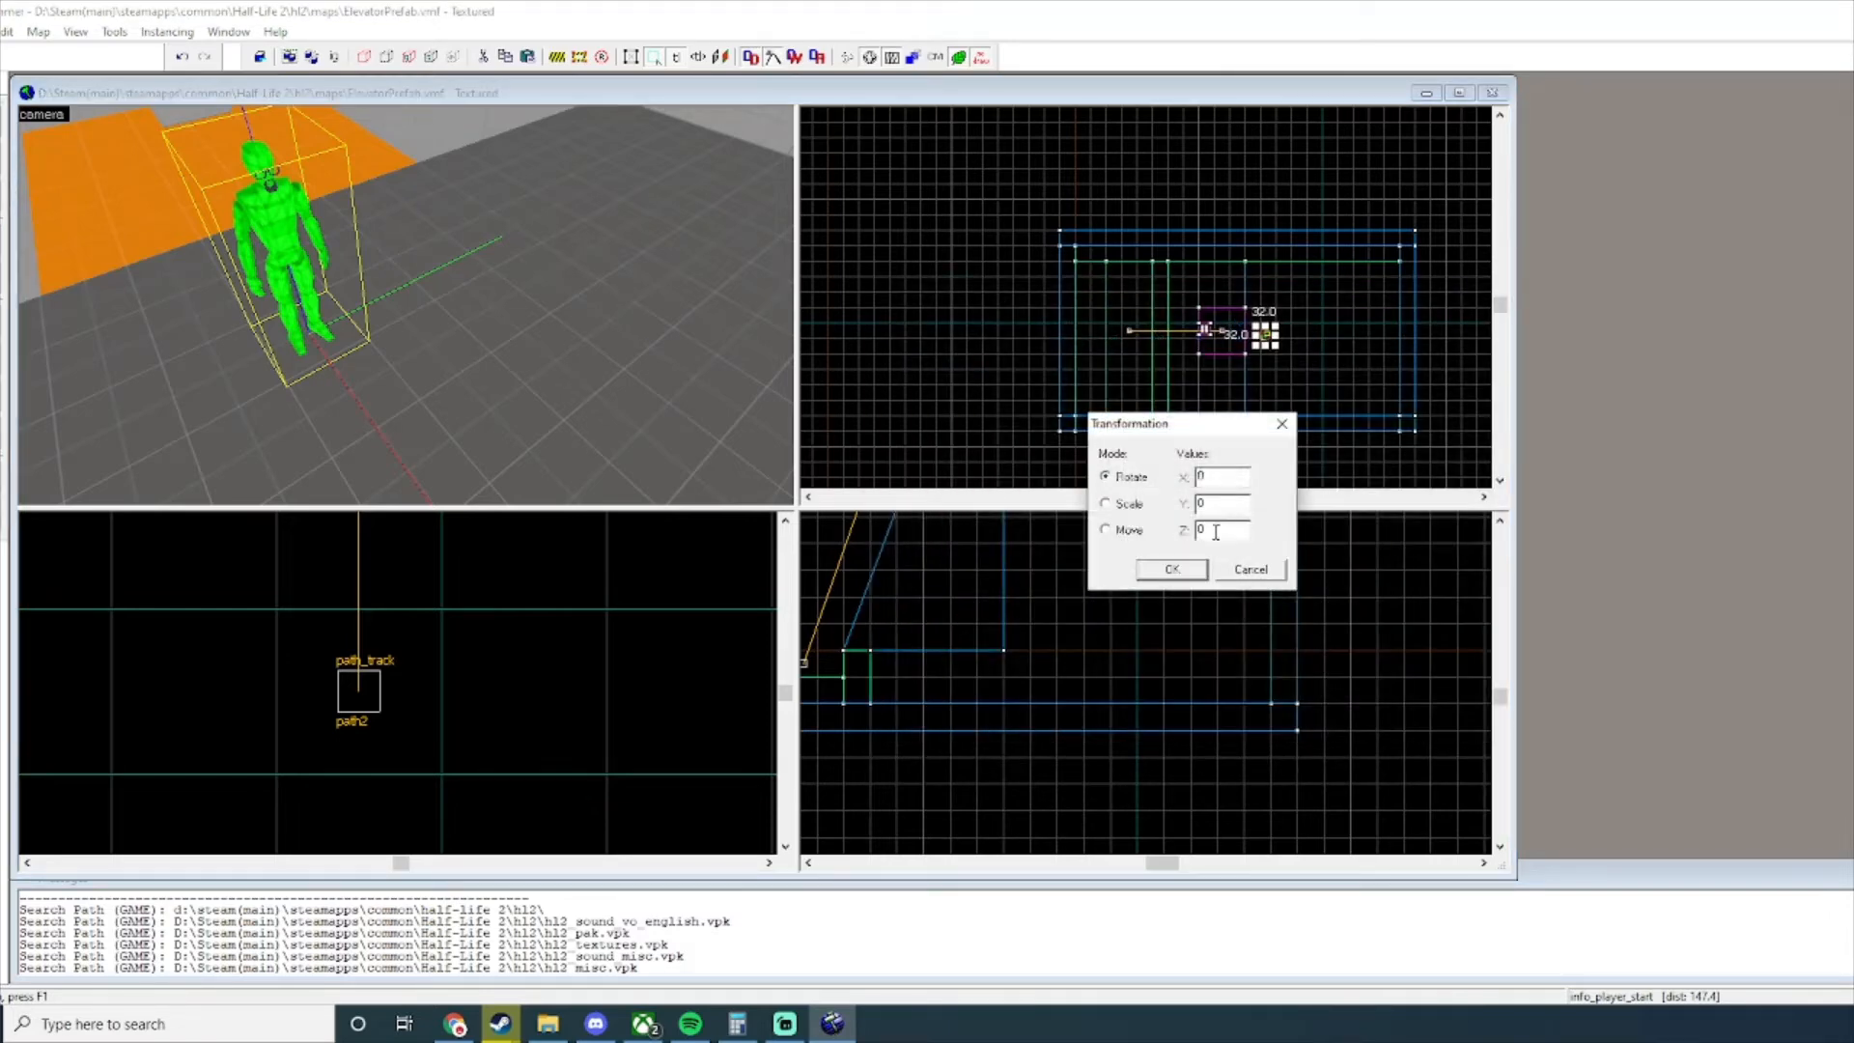
key(Return)
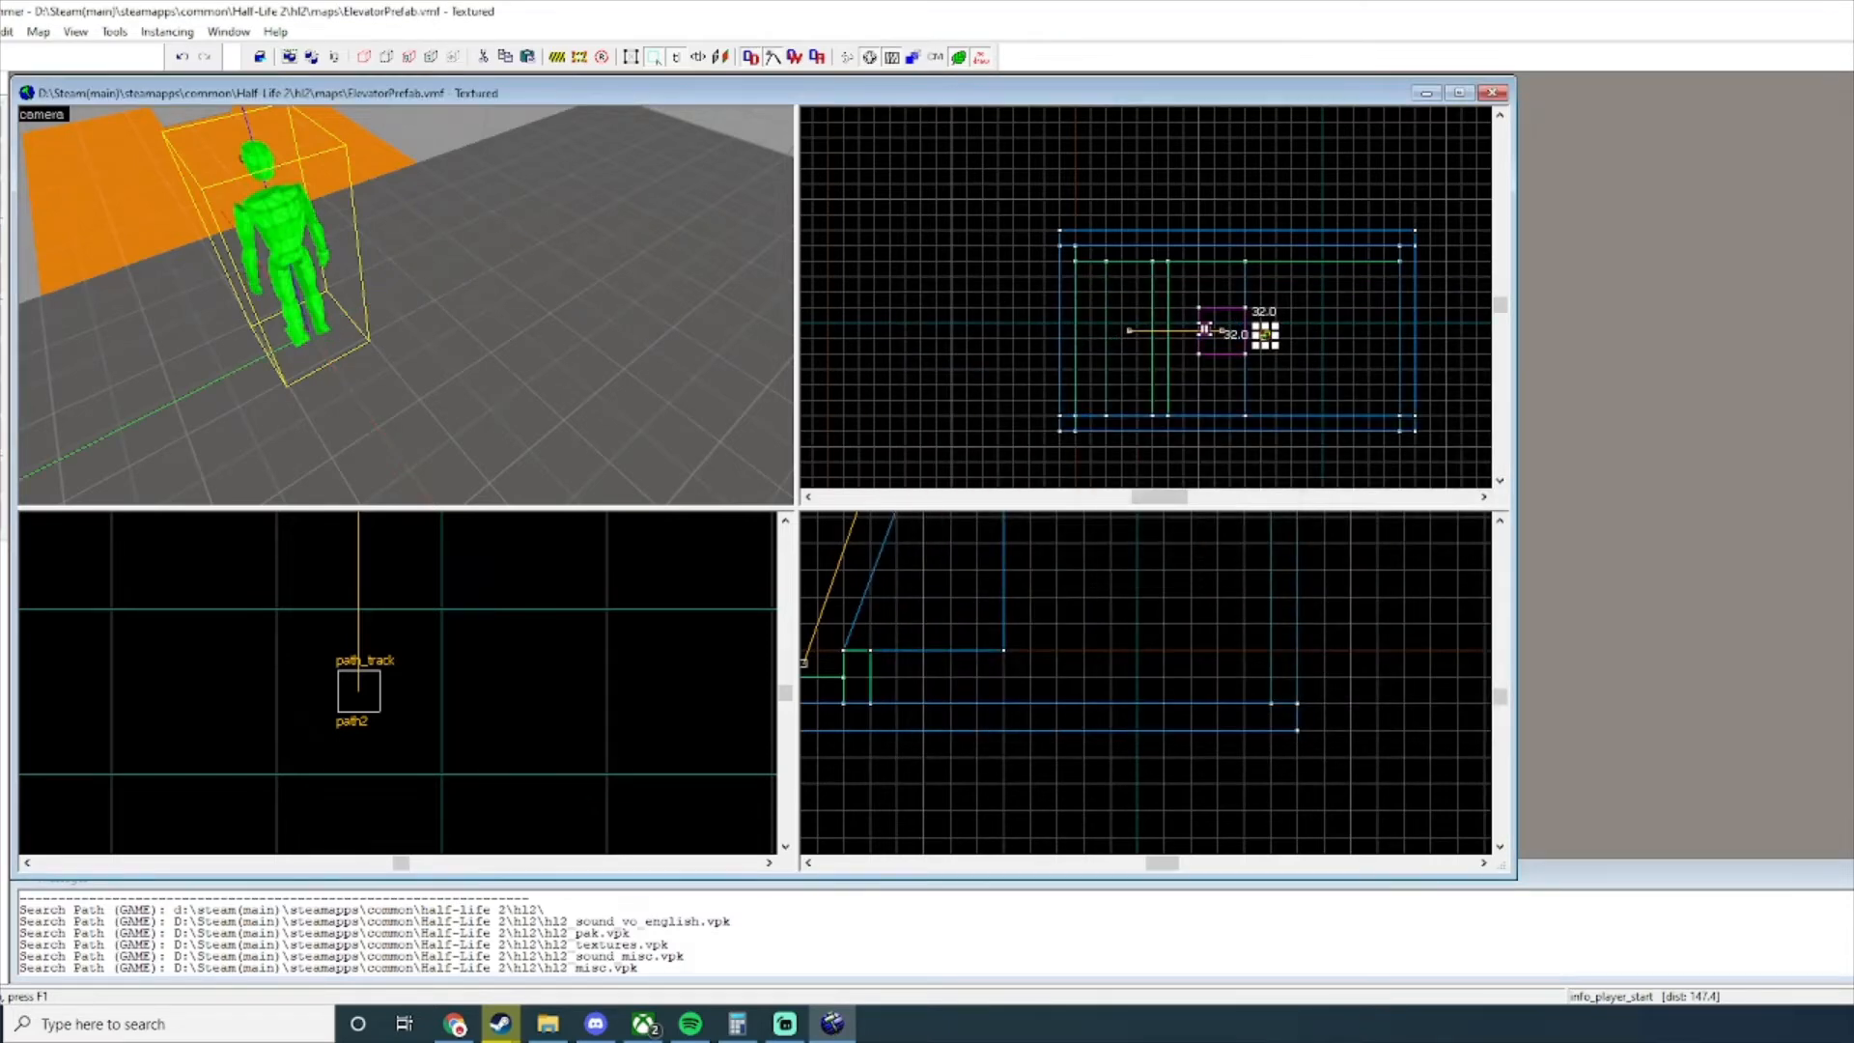
Compile the elevator map and launch it in the game.
click(2, 32)
click(43, 238)
key(Return)
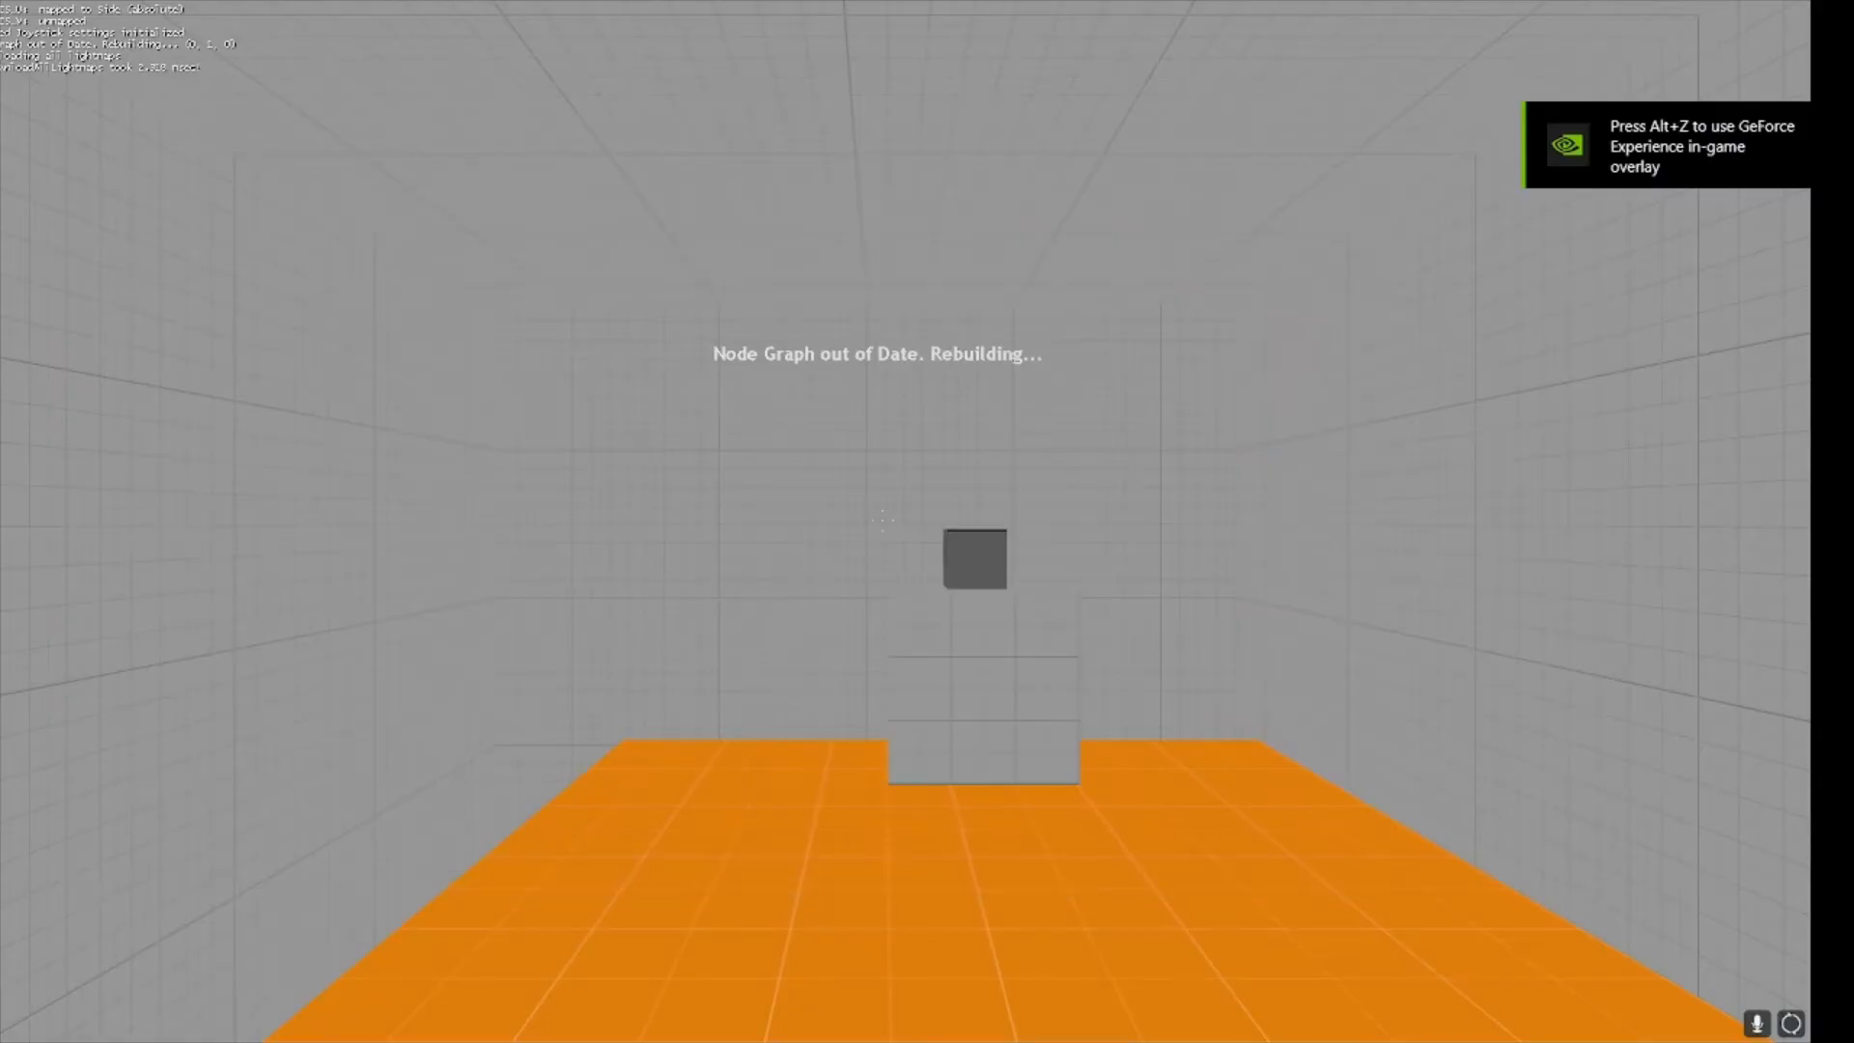
Walk onto the elevator in the game and jump up around its pedestal button to test whether it starts.
key(w)
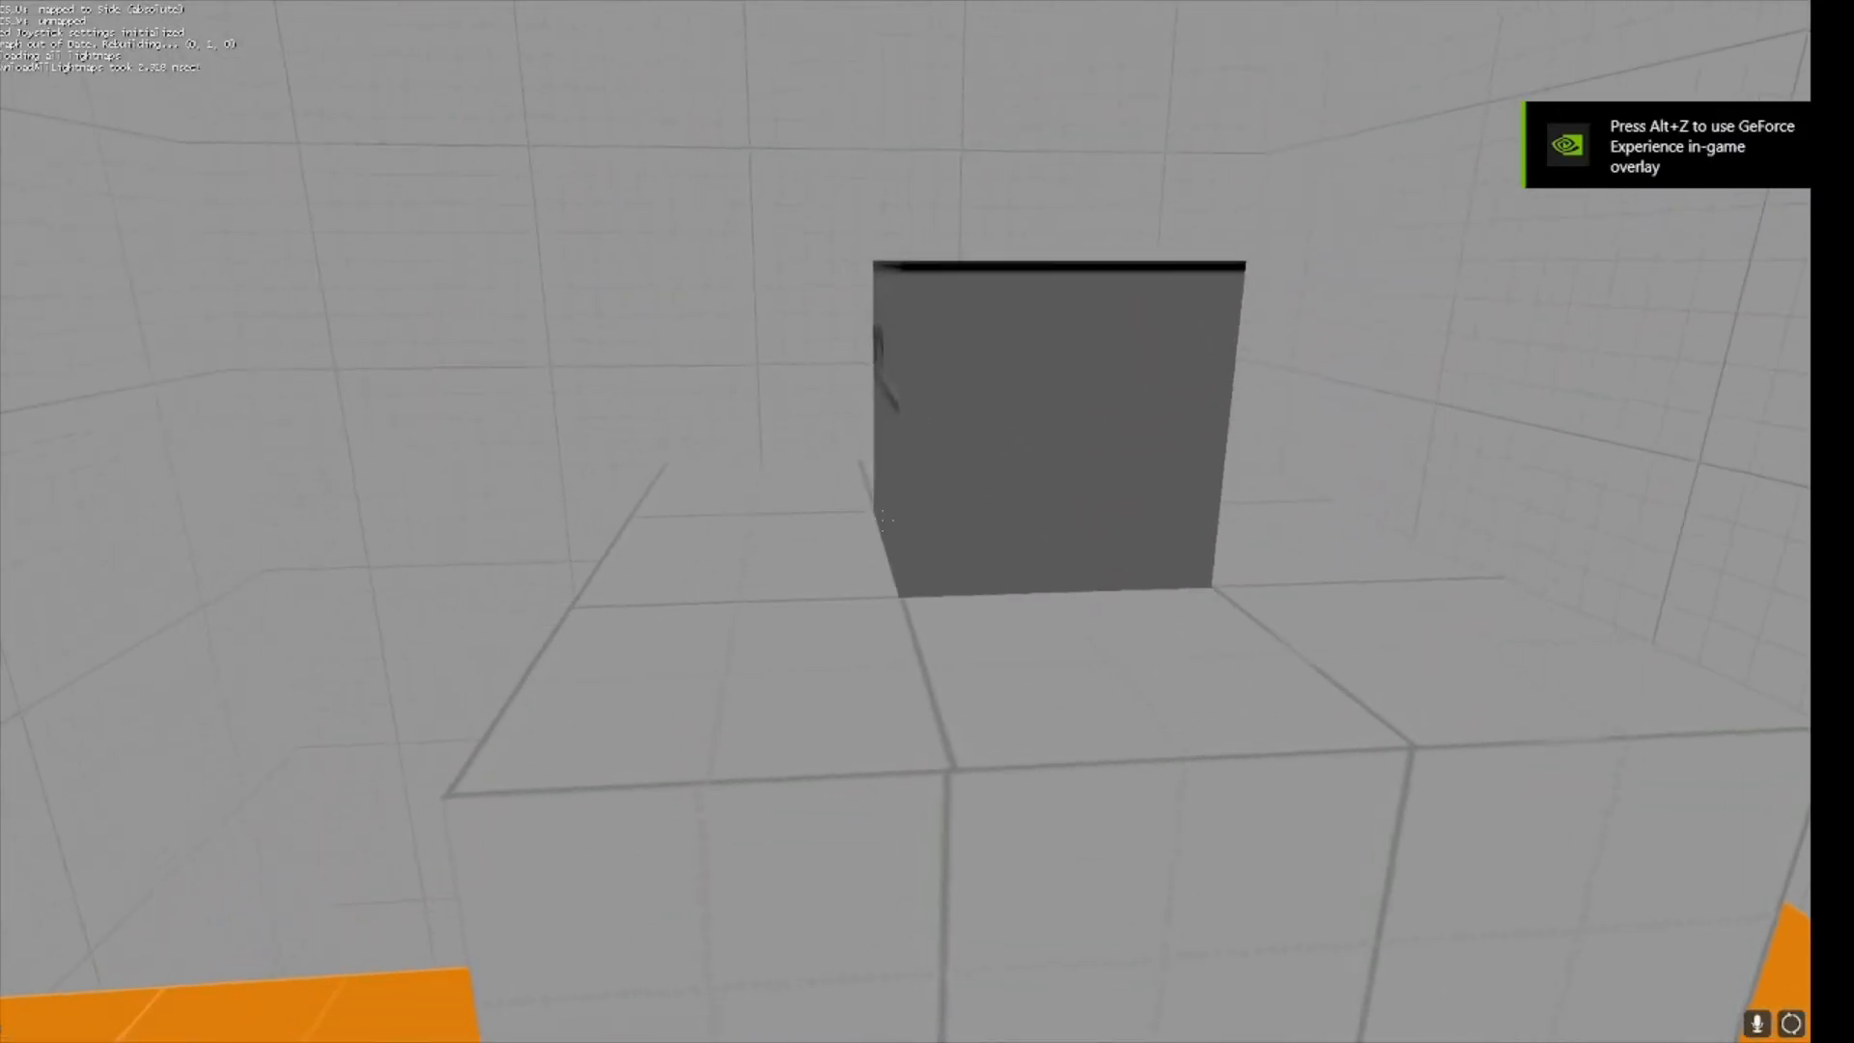
key(space)
key(space)
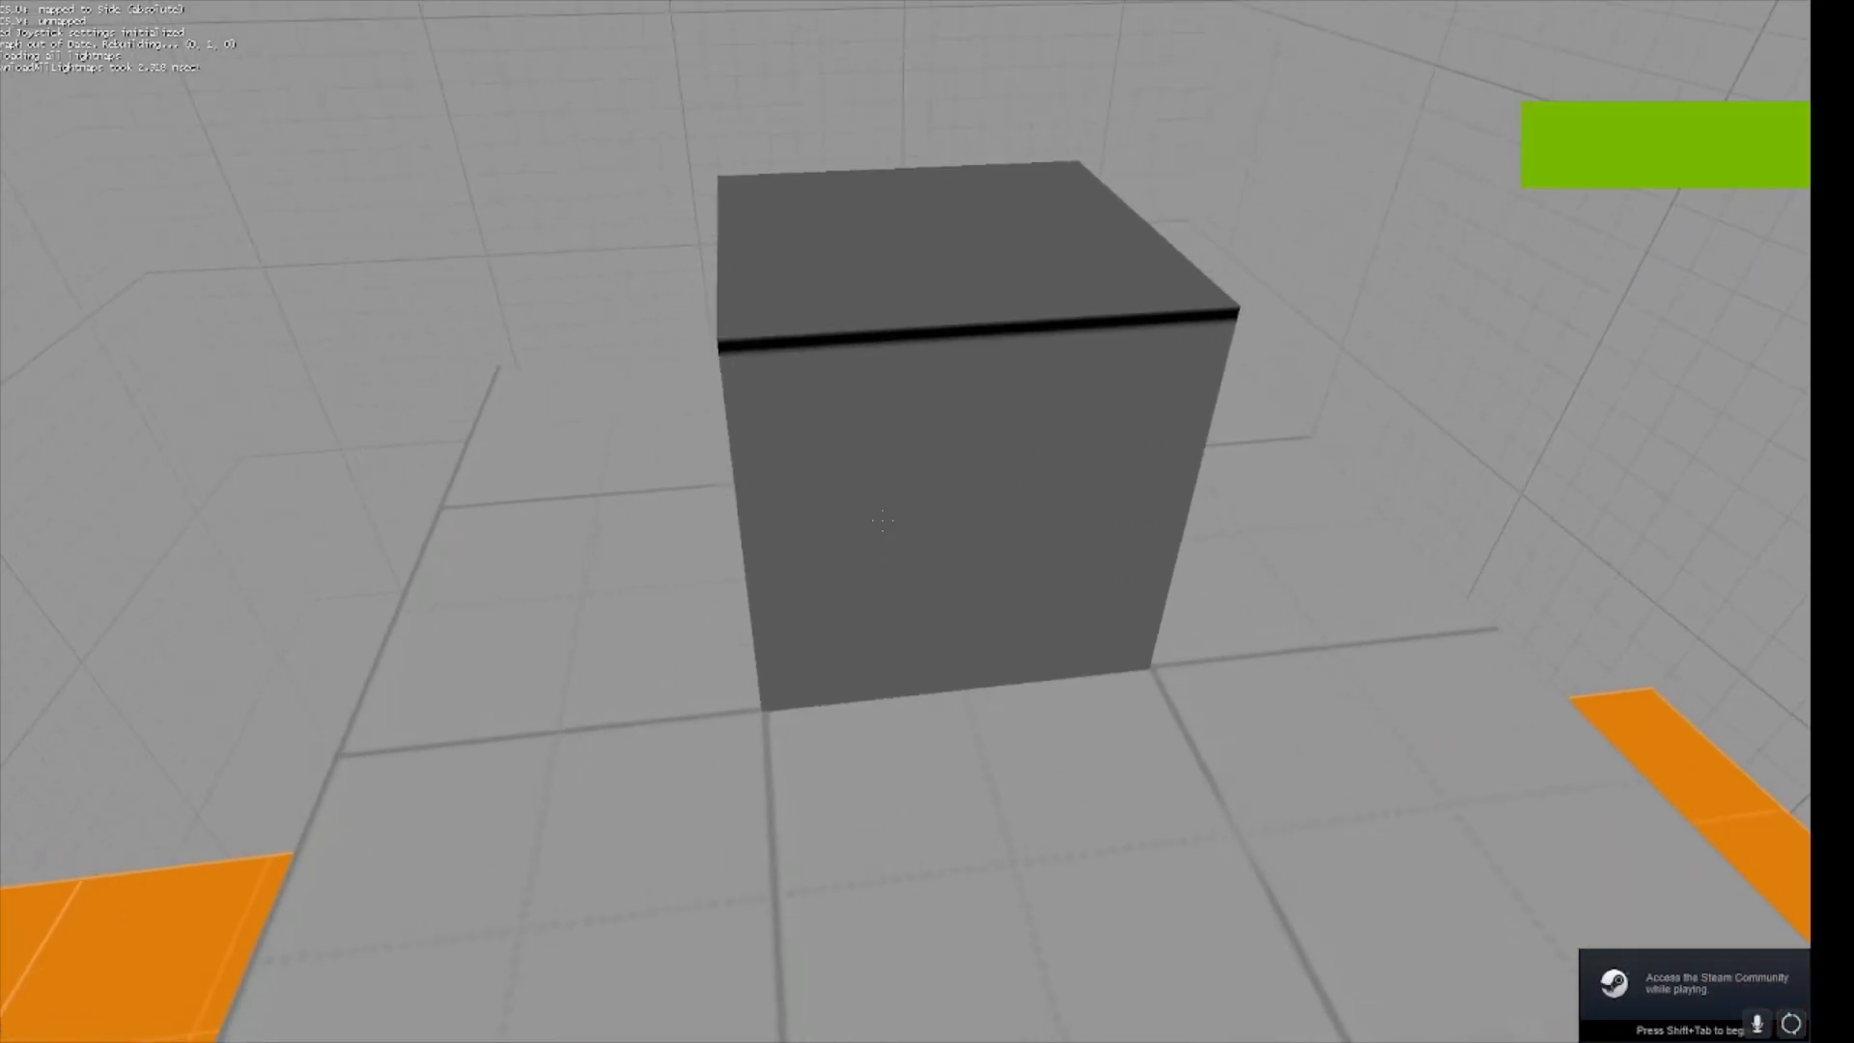
key(w)
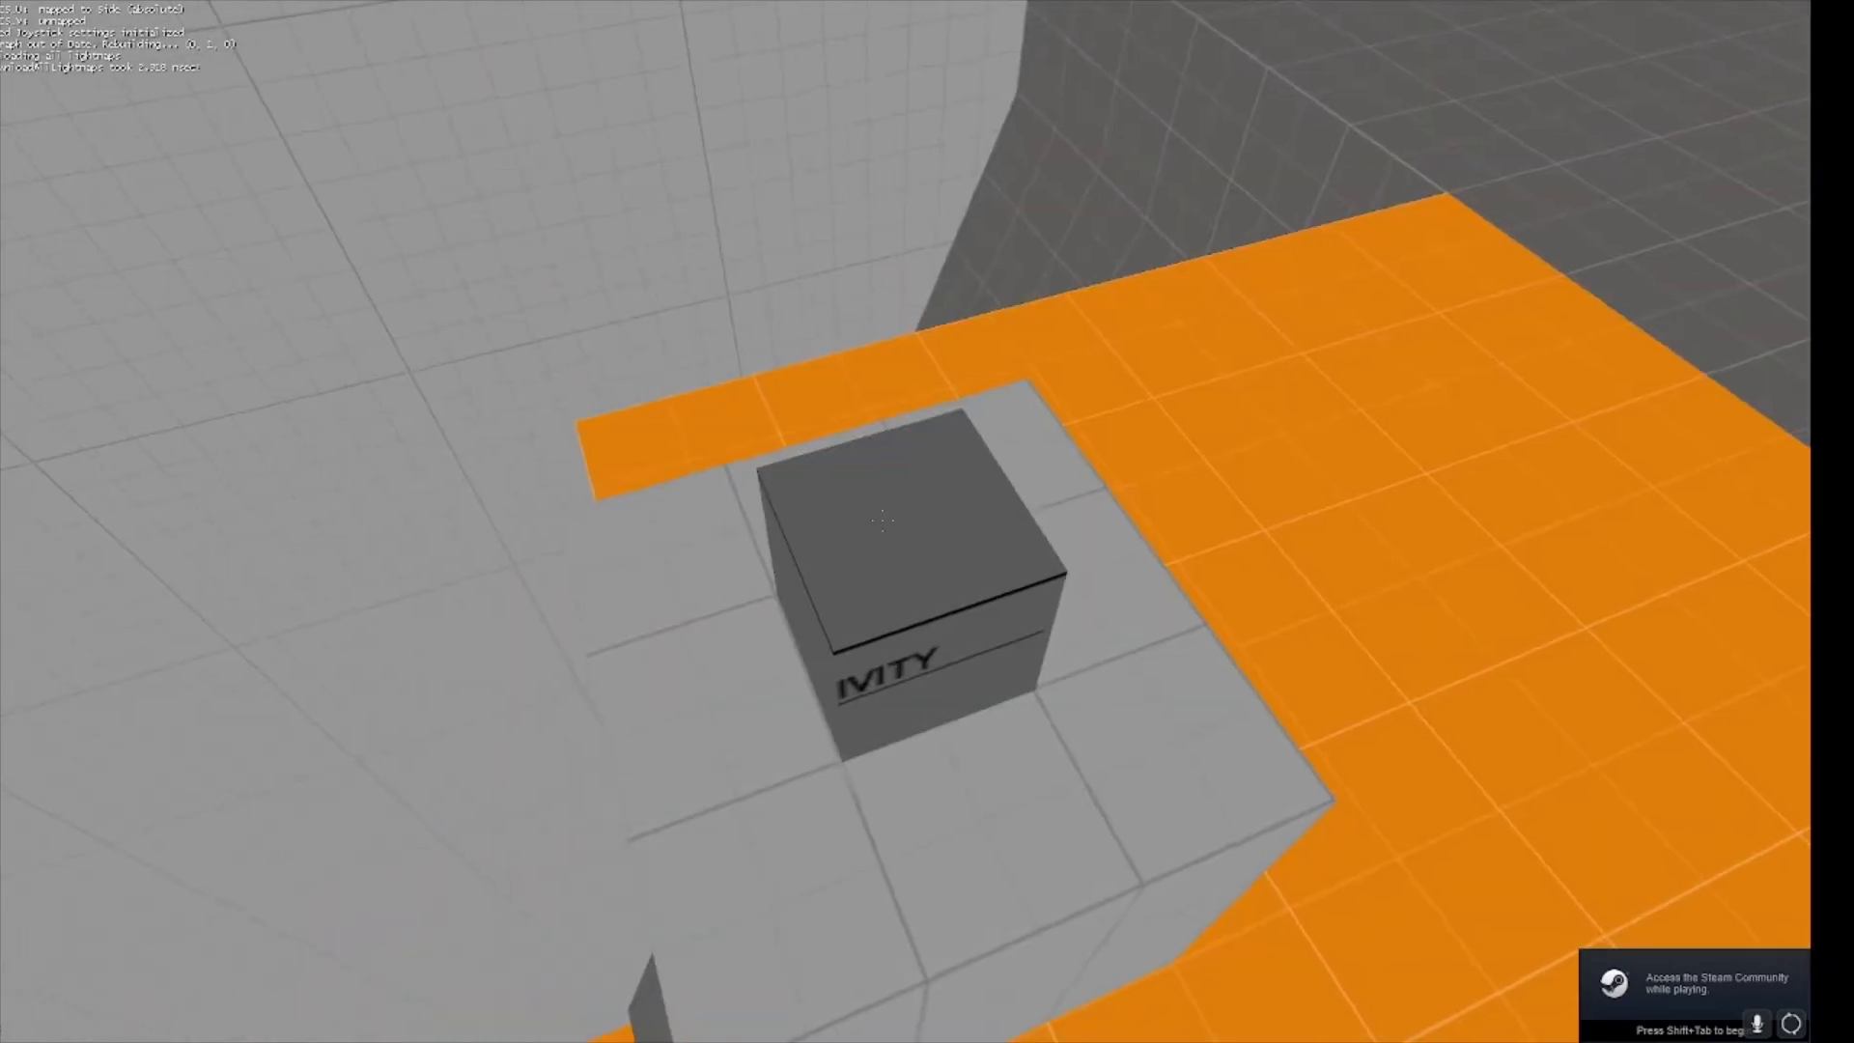
key(w)
key(w)
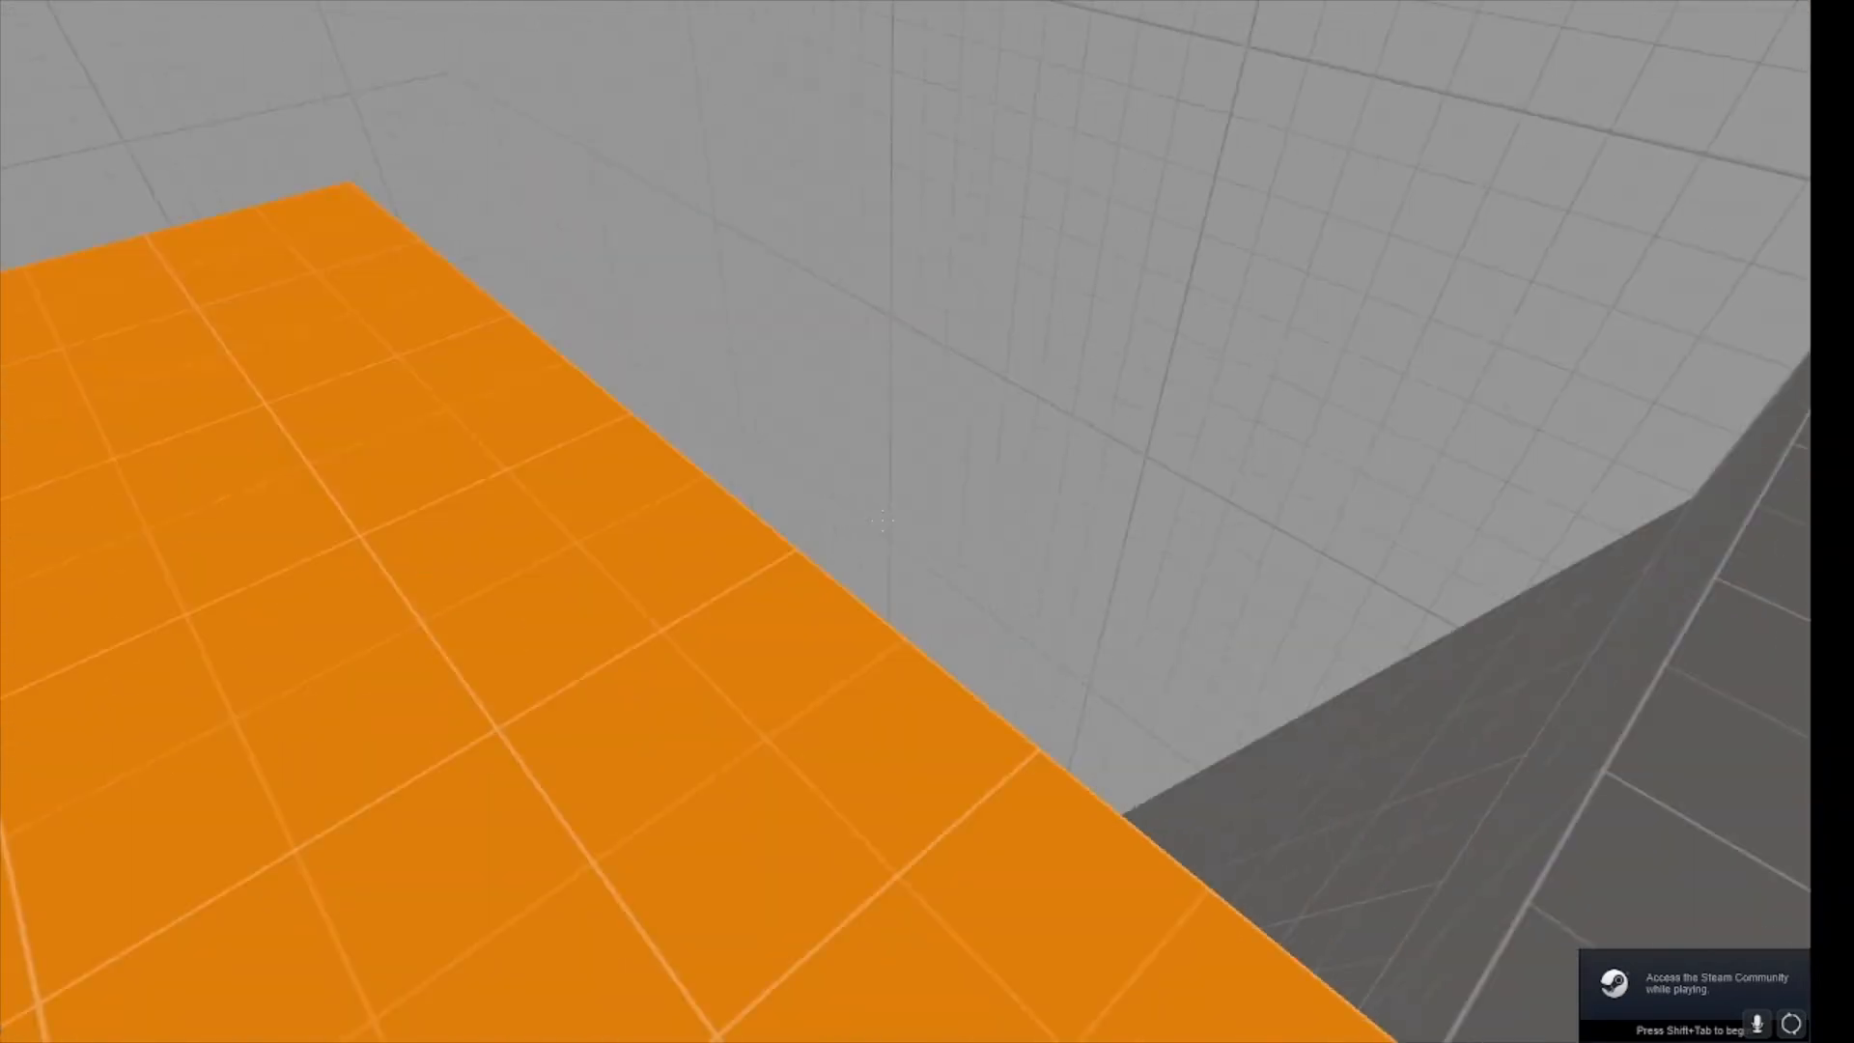
Quit the game without saving and return to the map editor.
key(grave)
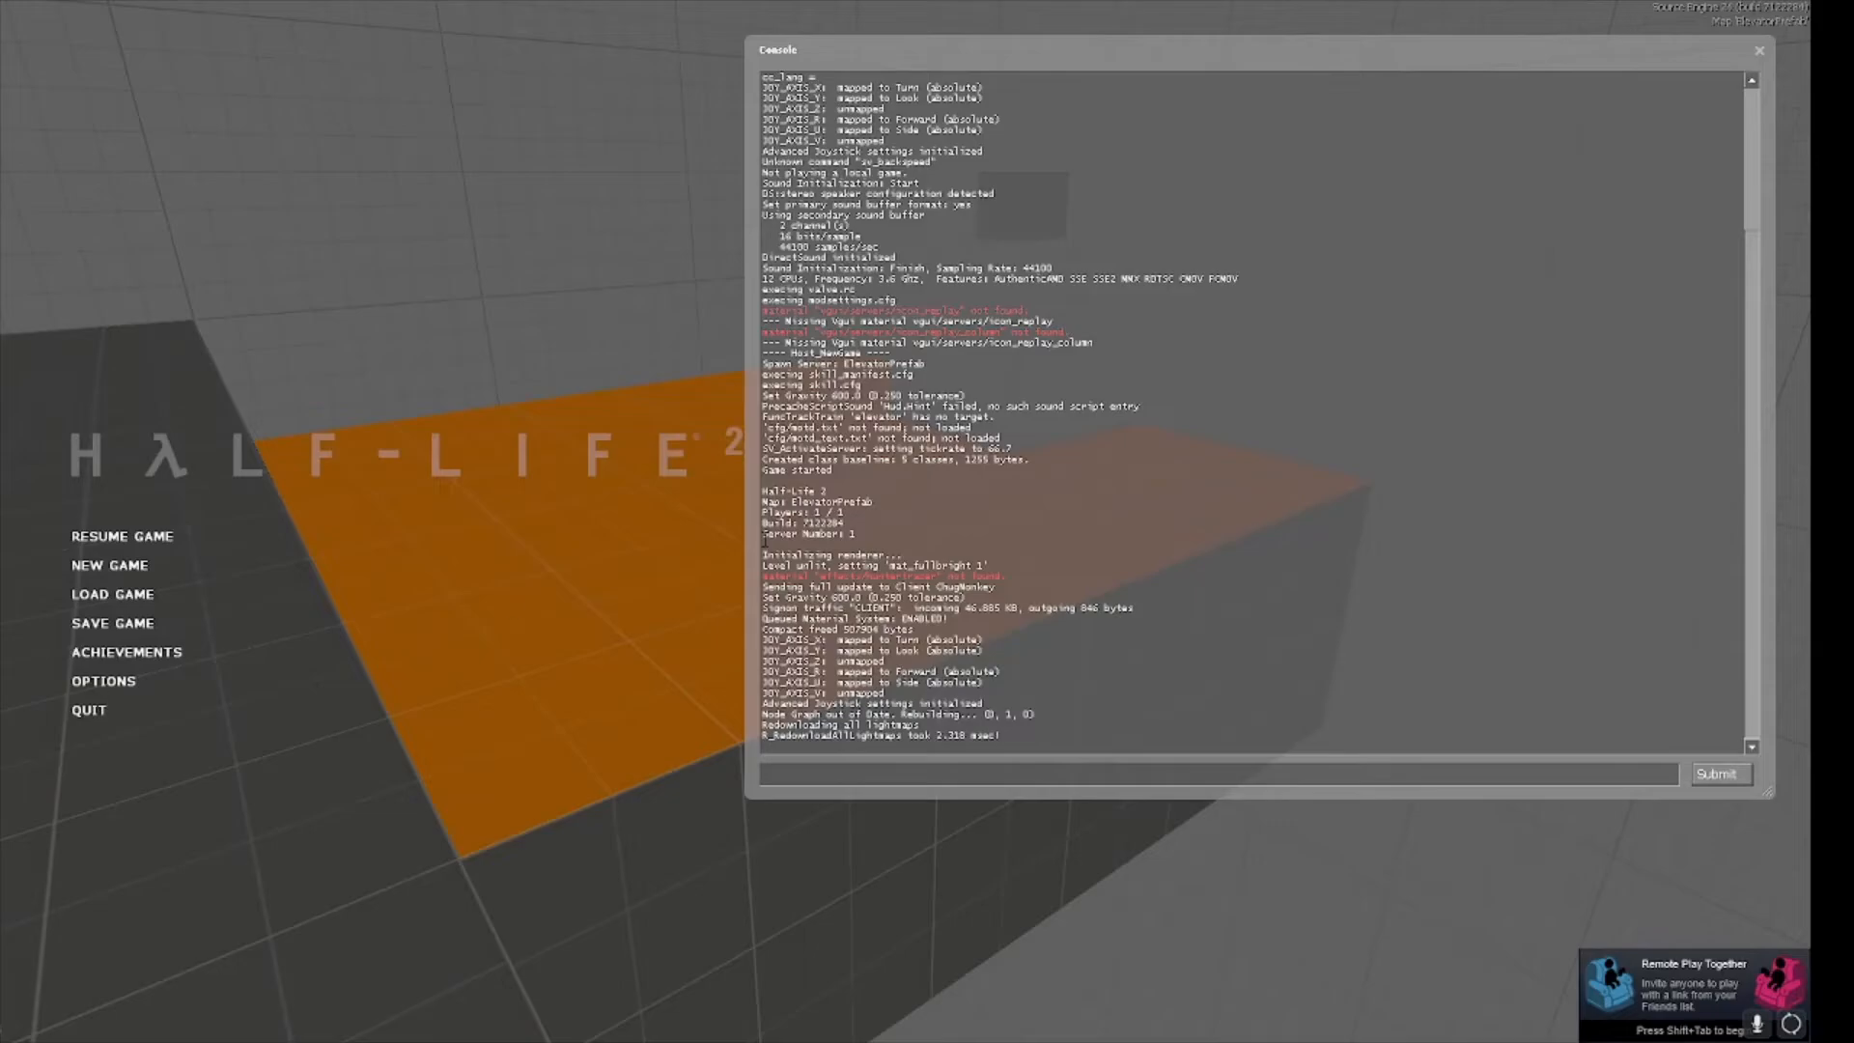
click(112, 716)
click(919, 557)
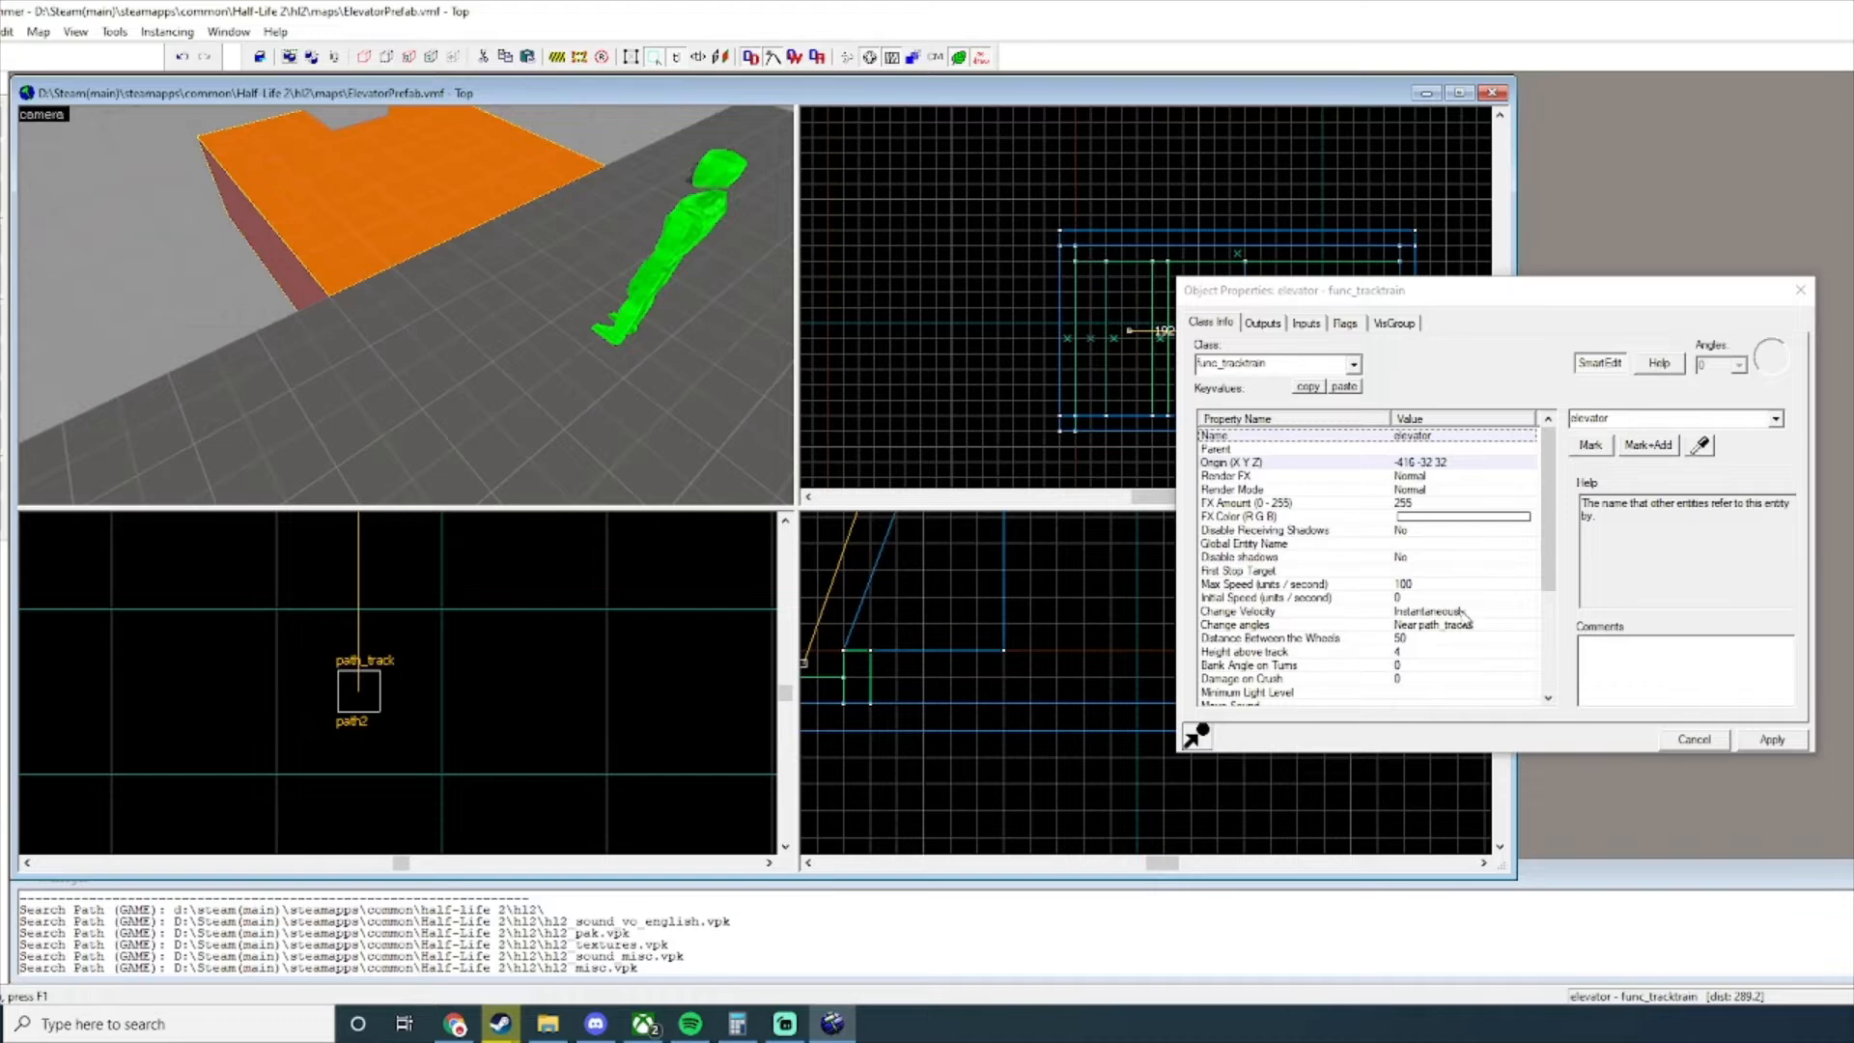
Set the elevator func_tracktrain's First Stop Target to path1 and apply the change.
click(1430, 569)
click(1776, 419)
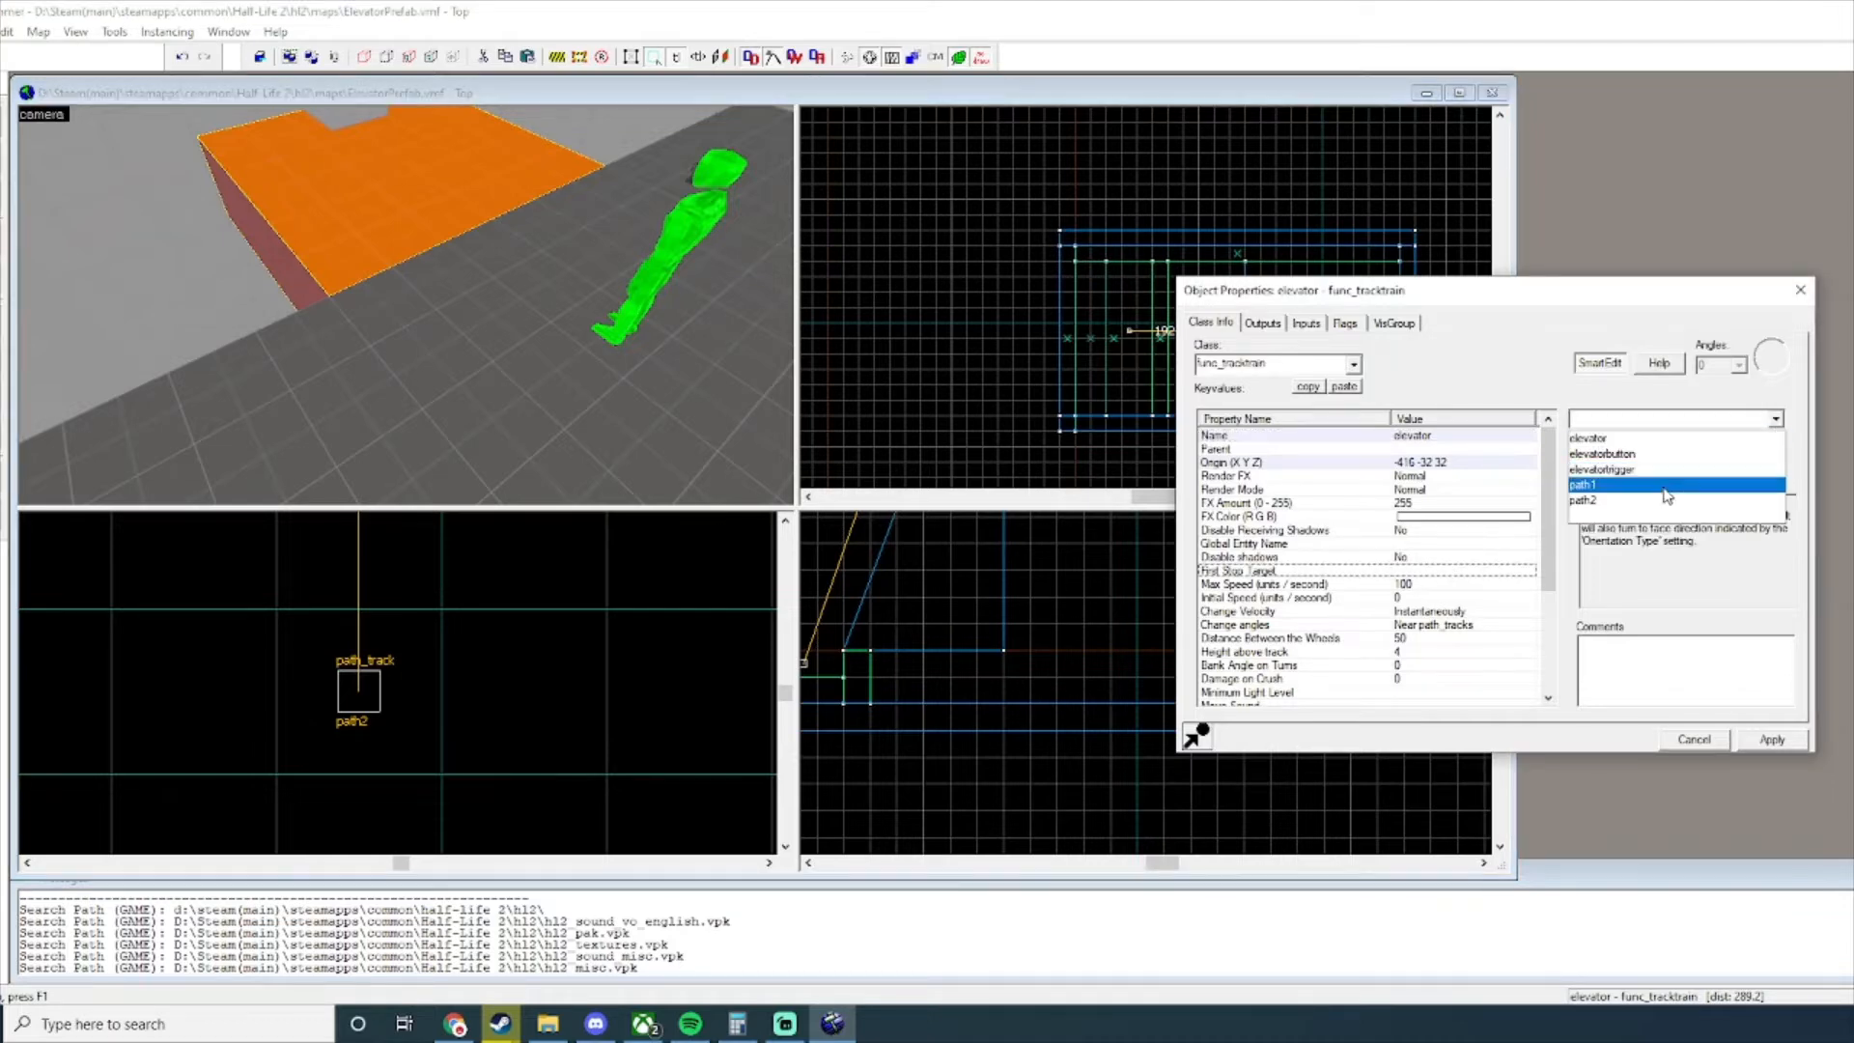
click(1663, 486)
click(1783, 743)
click(1800, 291)
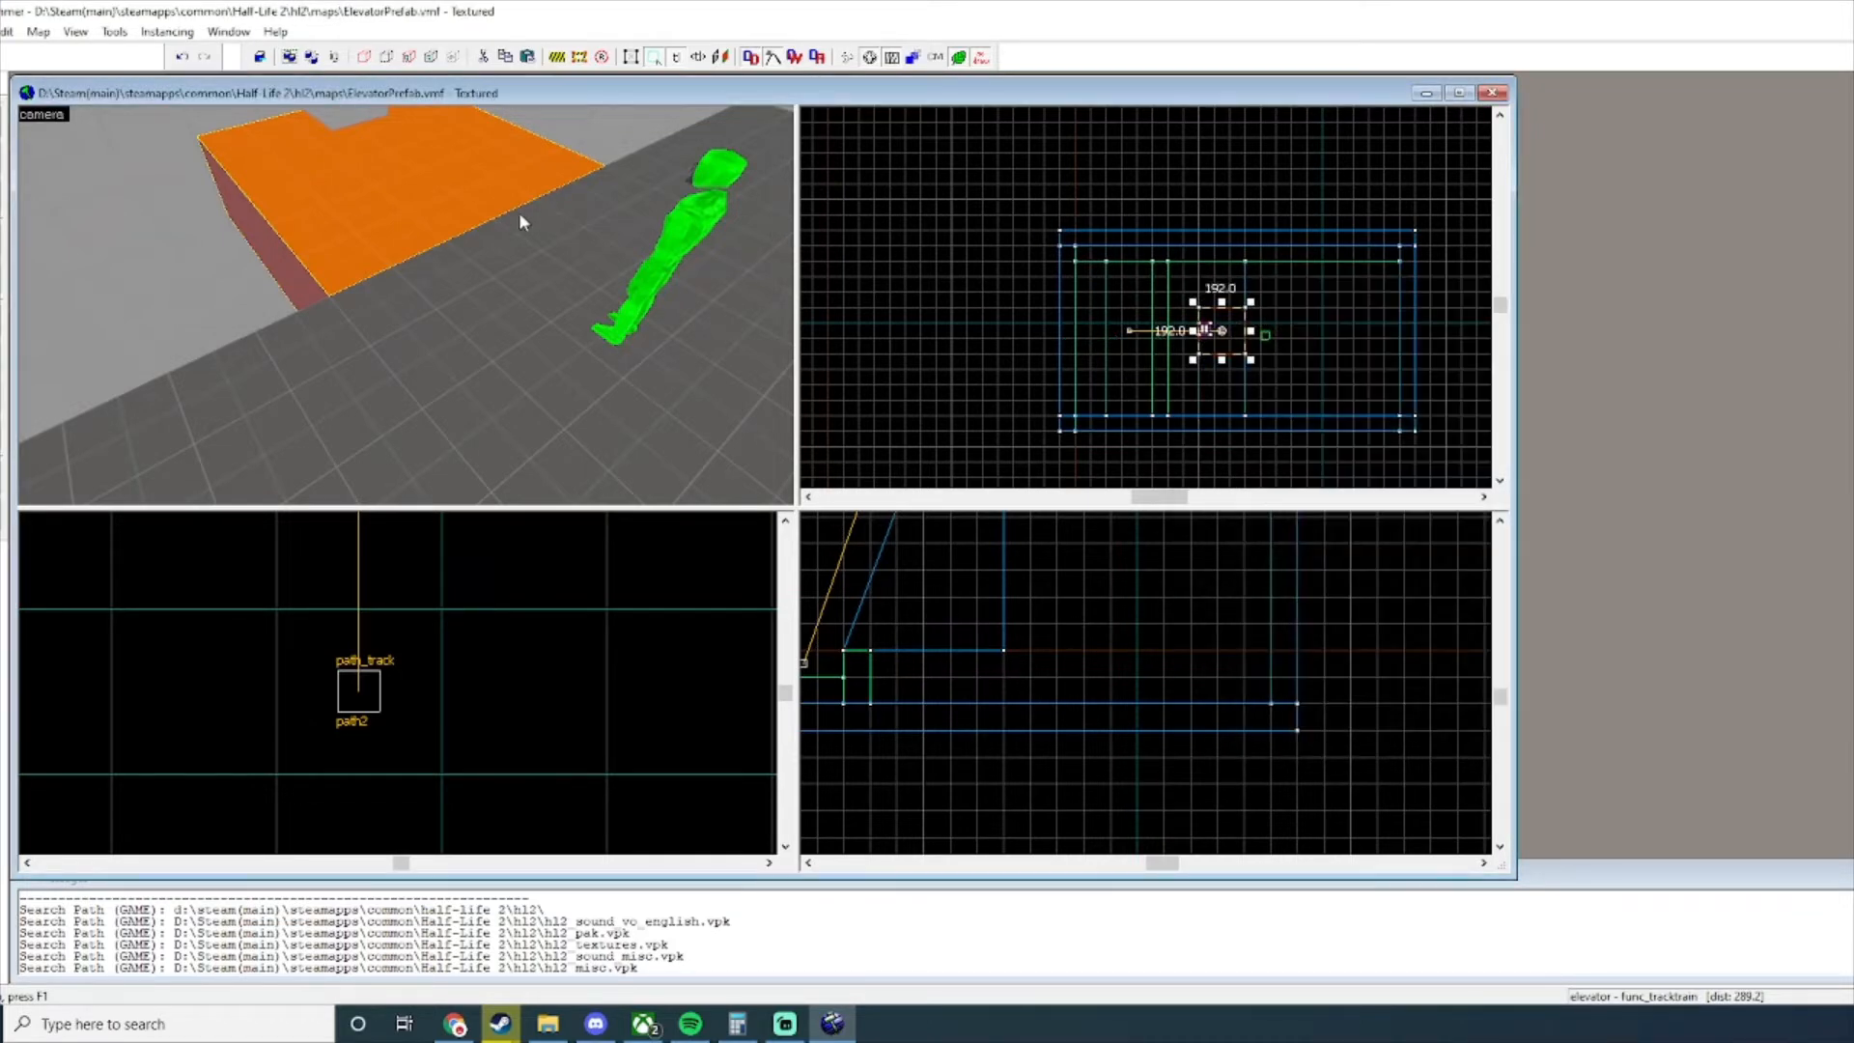
Compile the map again with the existing run settings and launch it in the game.
click(0, 32)
click(53, 241)
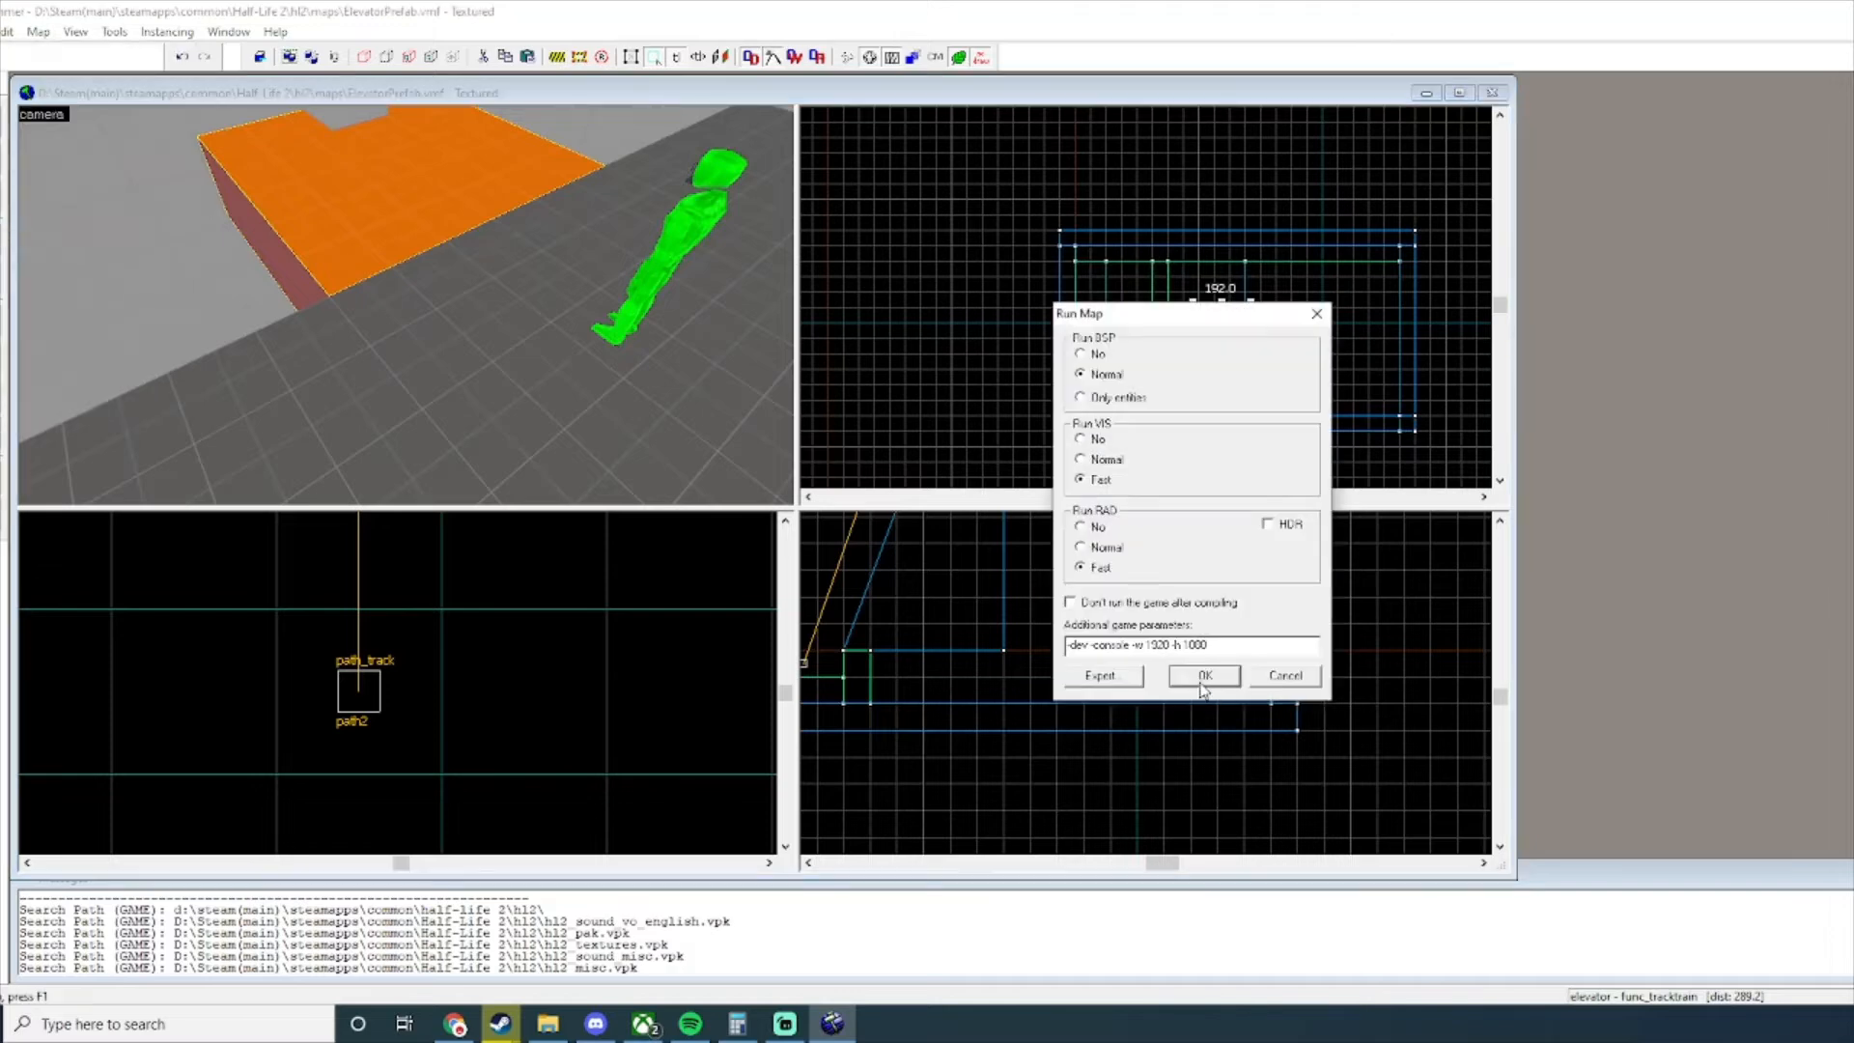
click(1202, 680)
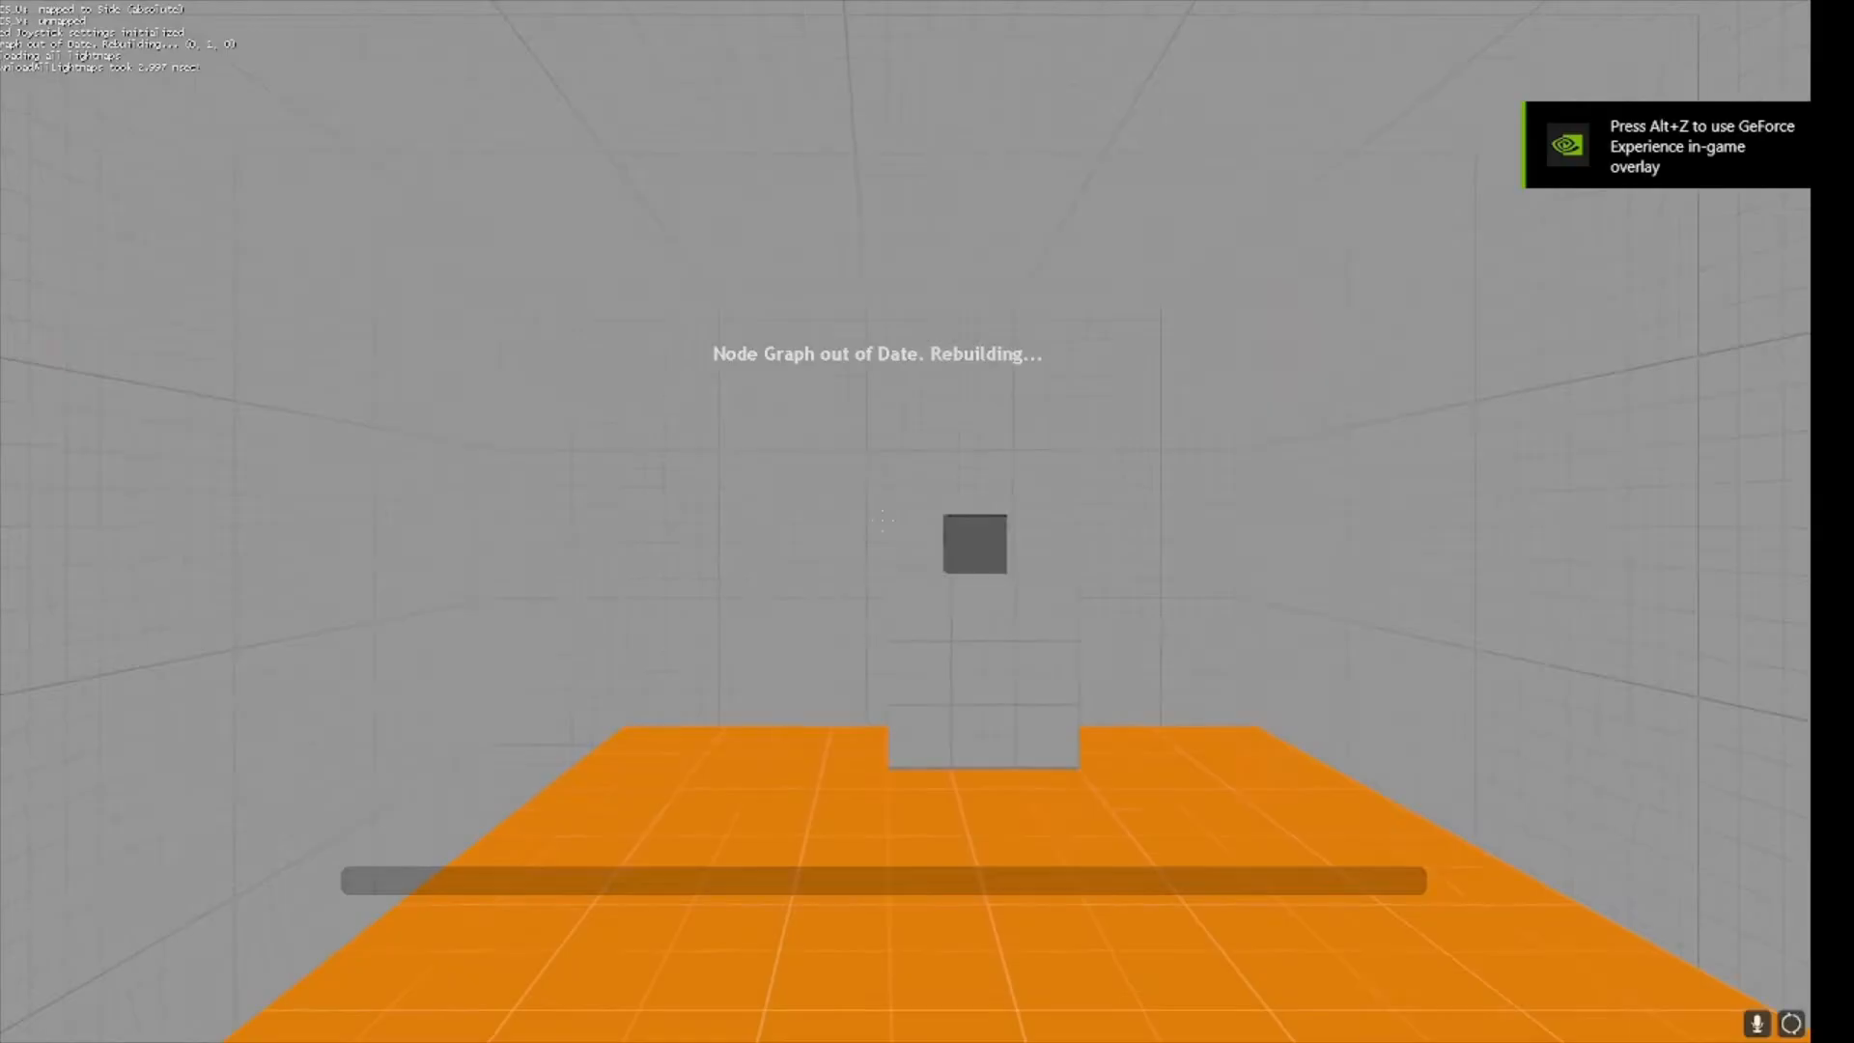
Walk onto the elevator in the game and jump up to the pedestal button to start the ride.
key(w)
key(a)
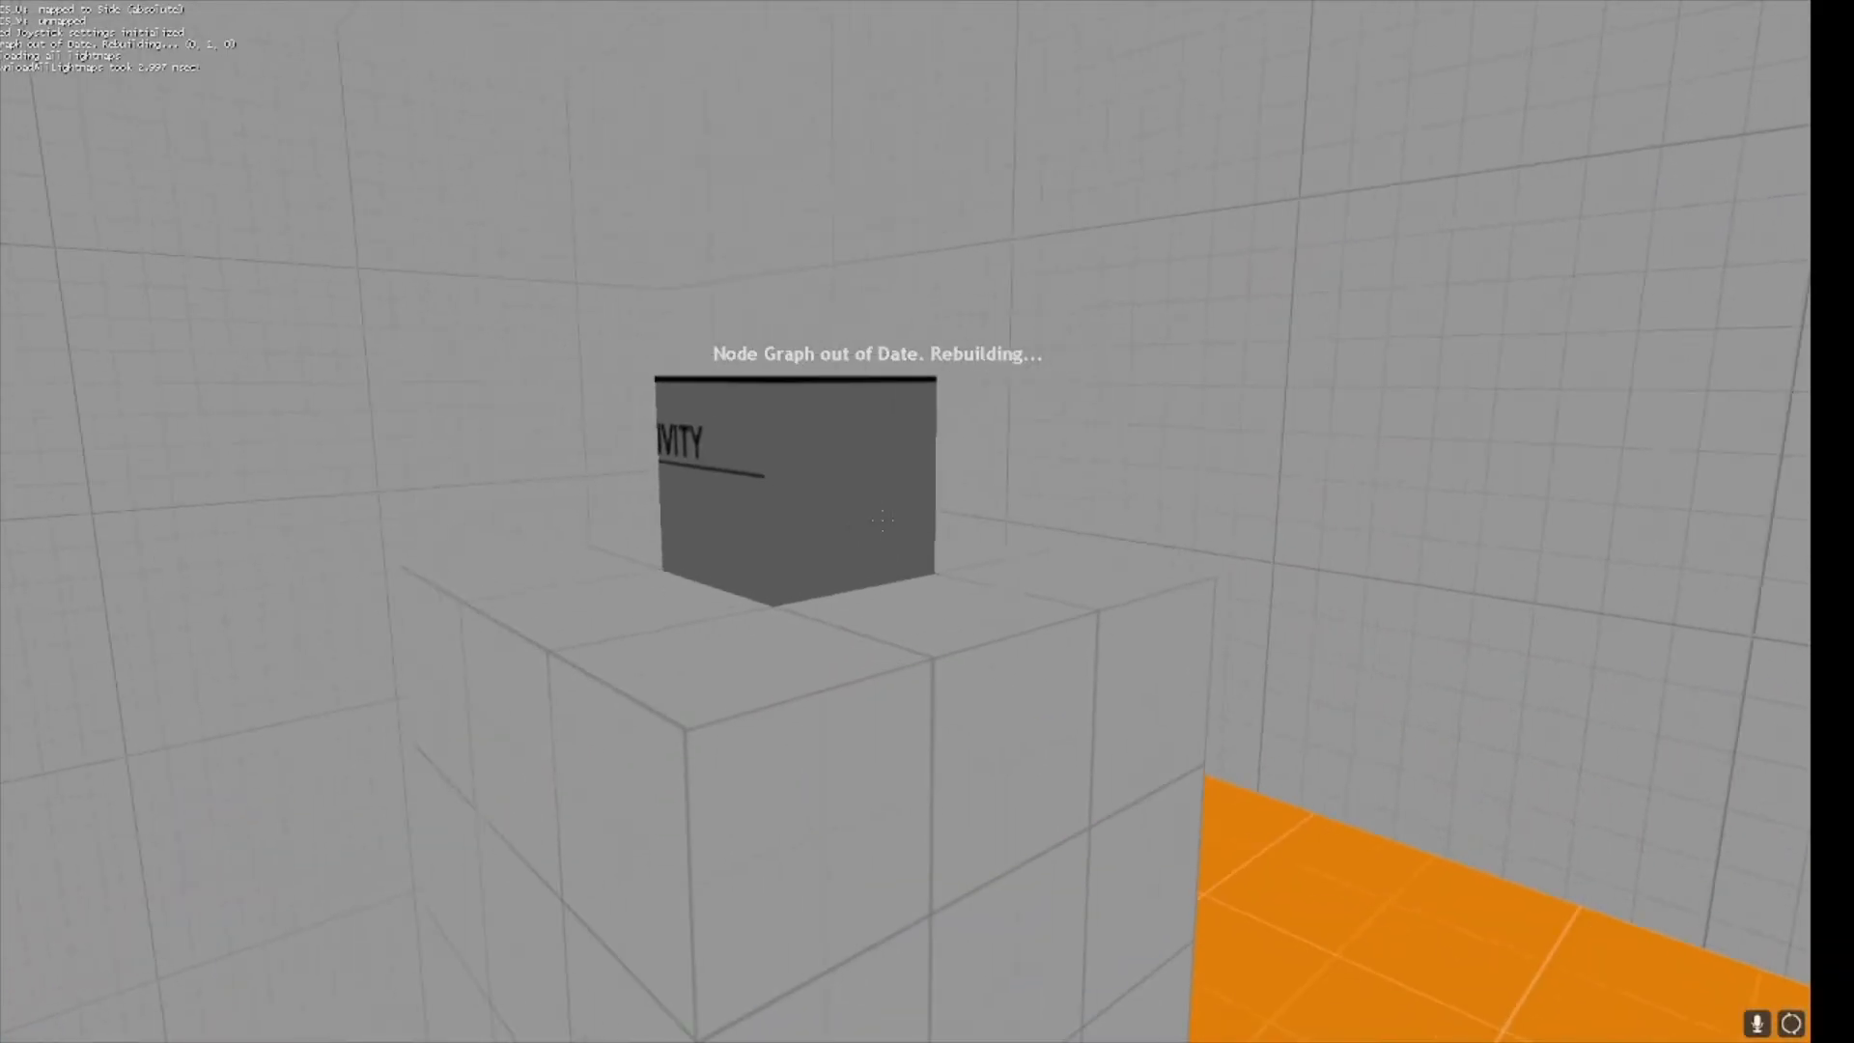
key(space)
key(w)
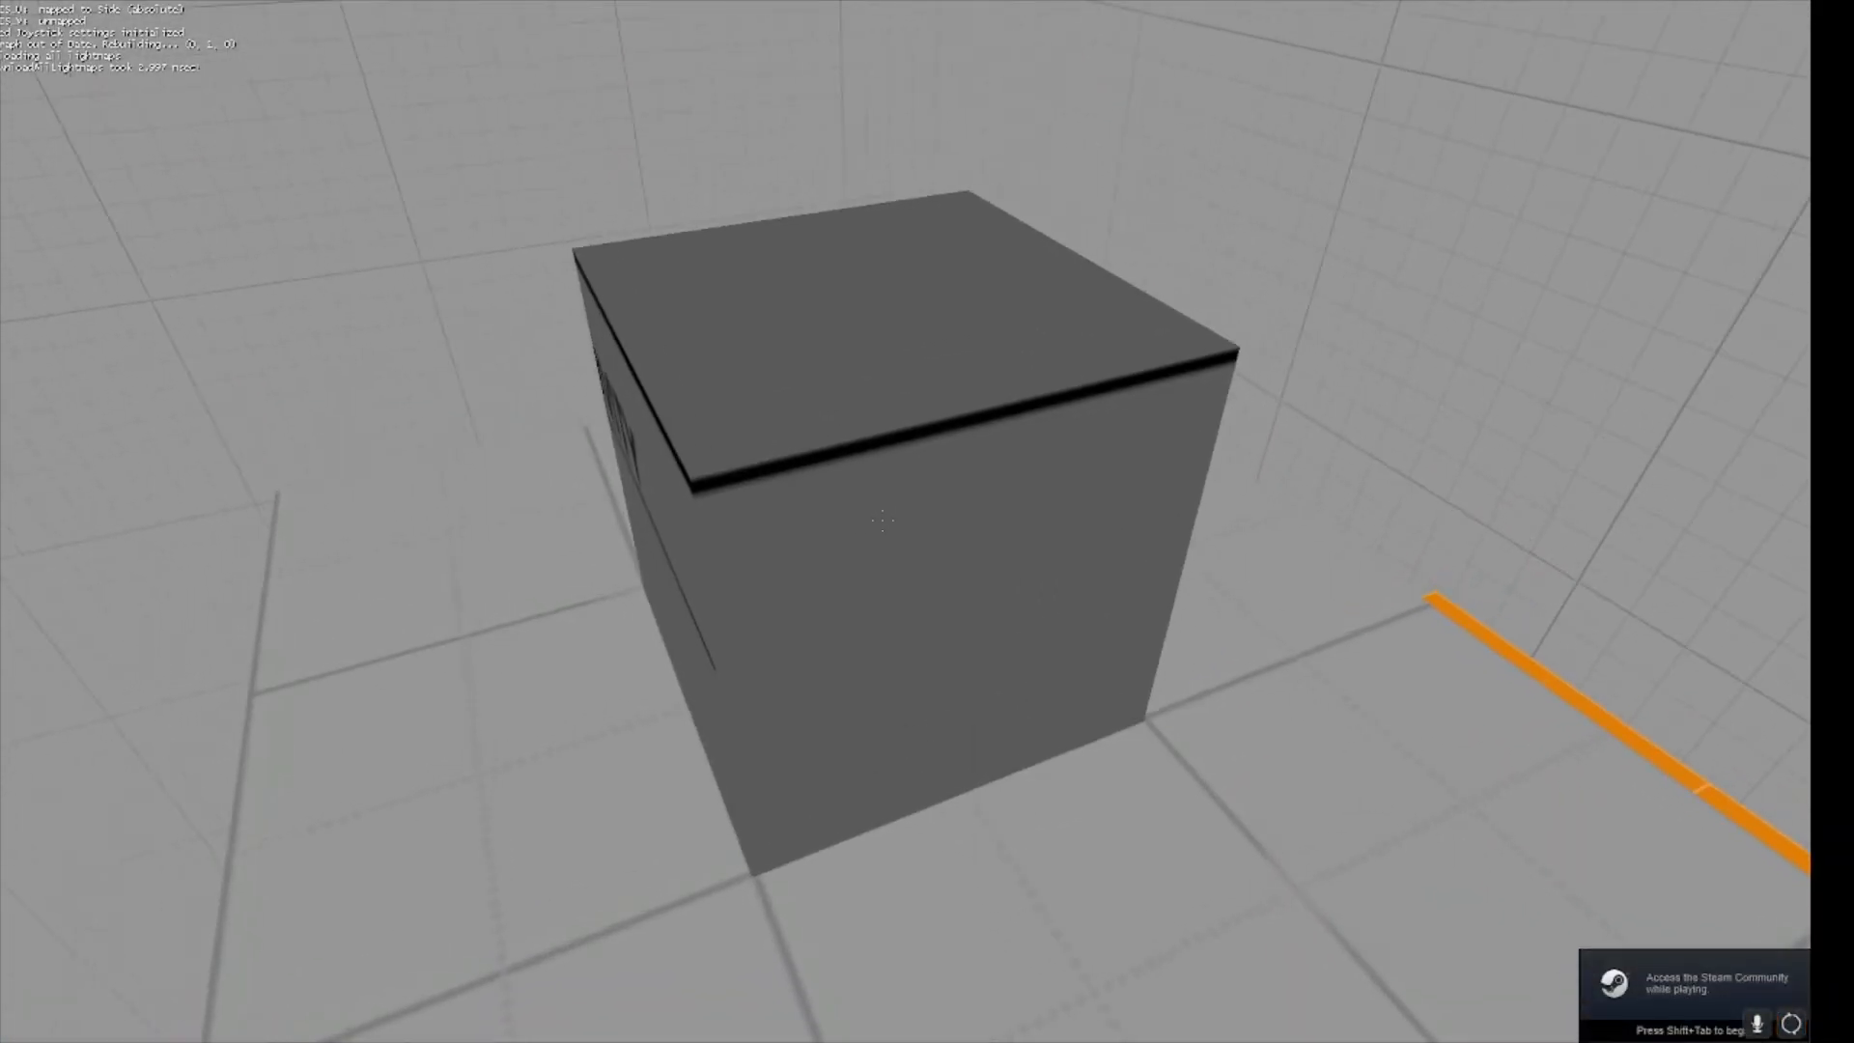
key(w)
key(w)
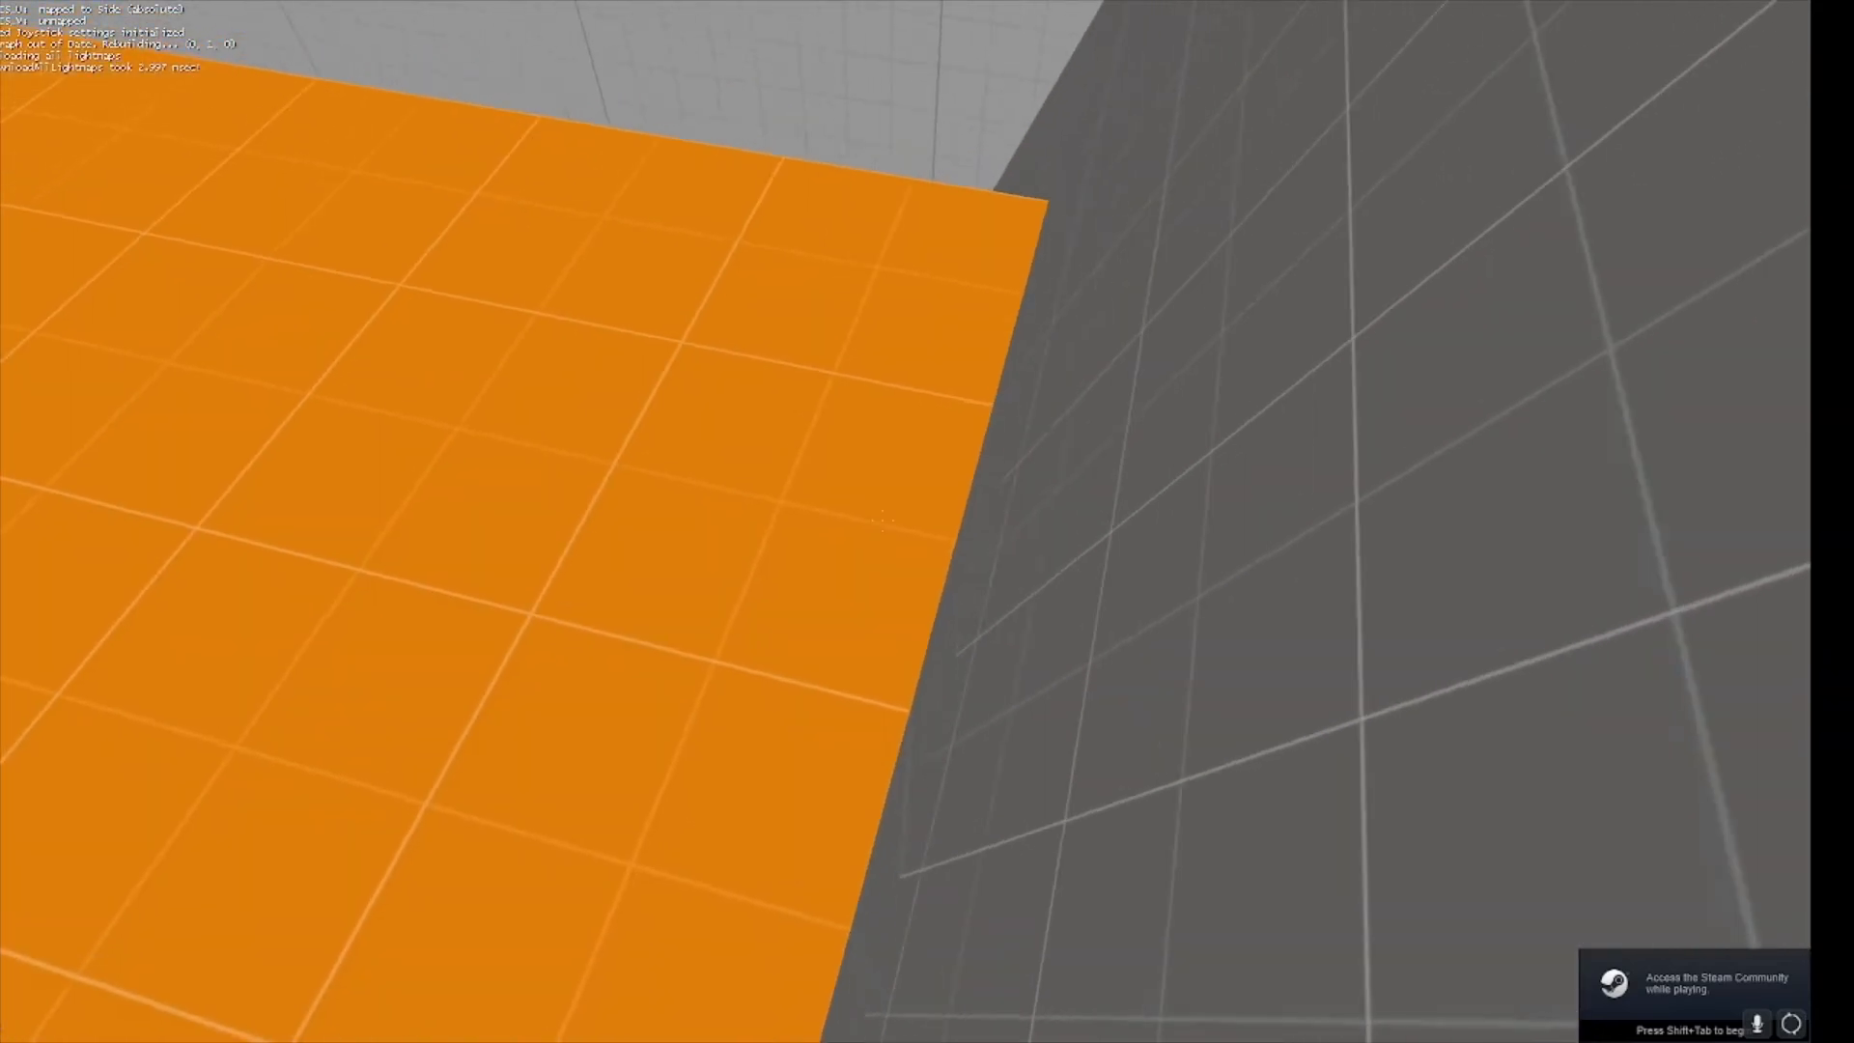
Ride the elevator along the slope and step off onto the lower floor beside it.
key(a)
key(d)
key(d)
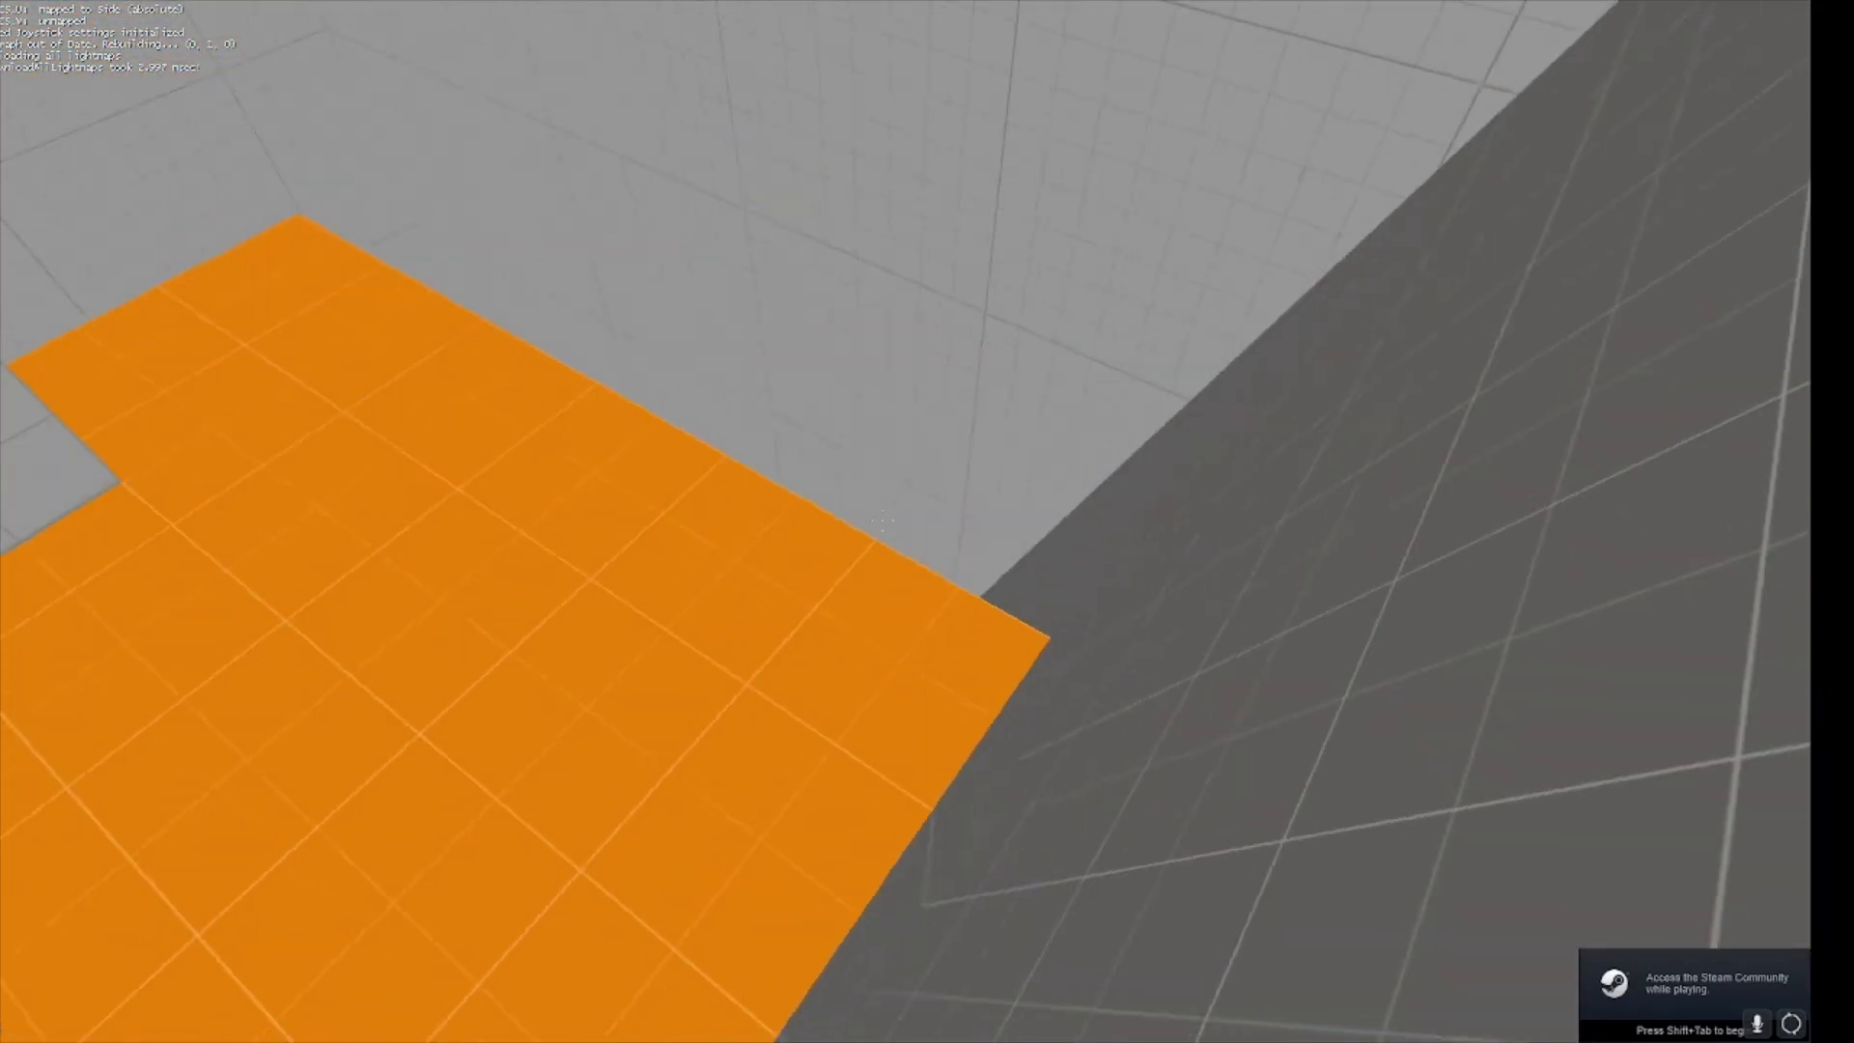
key(a)
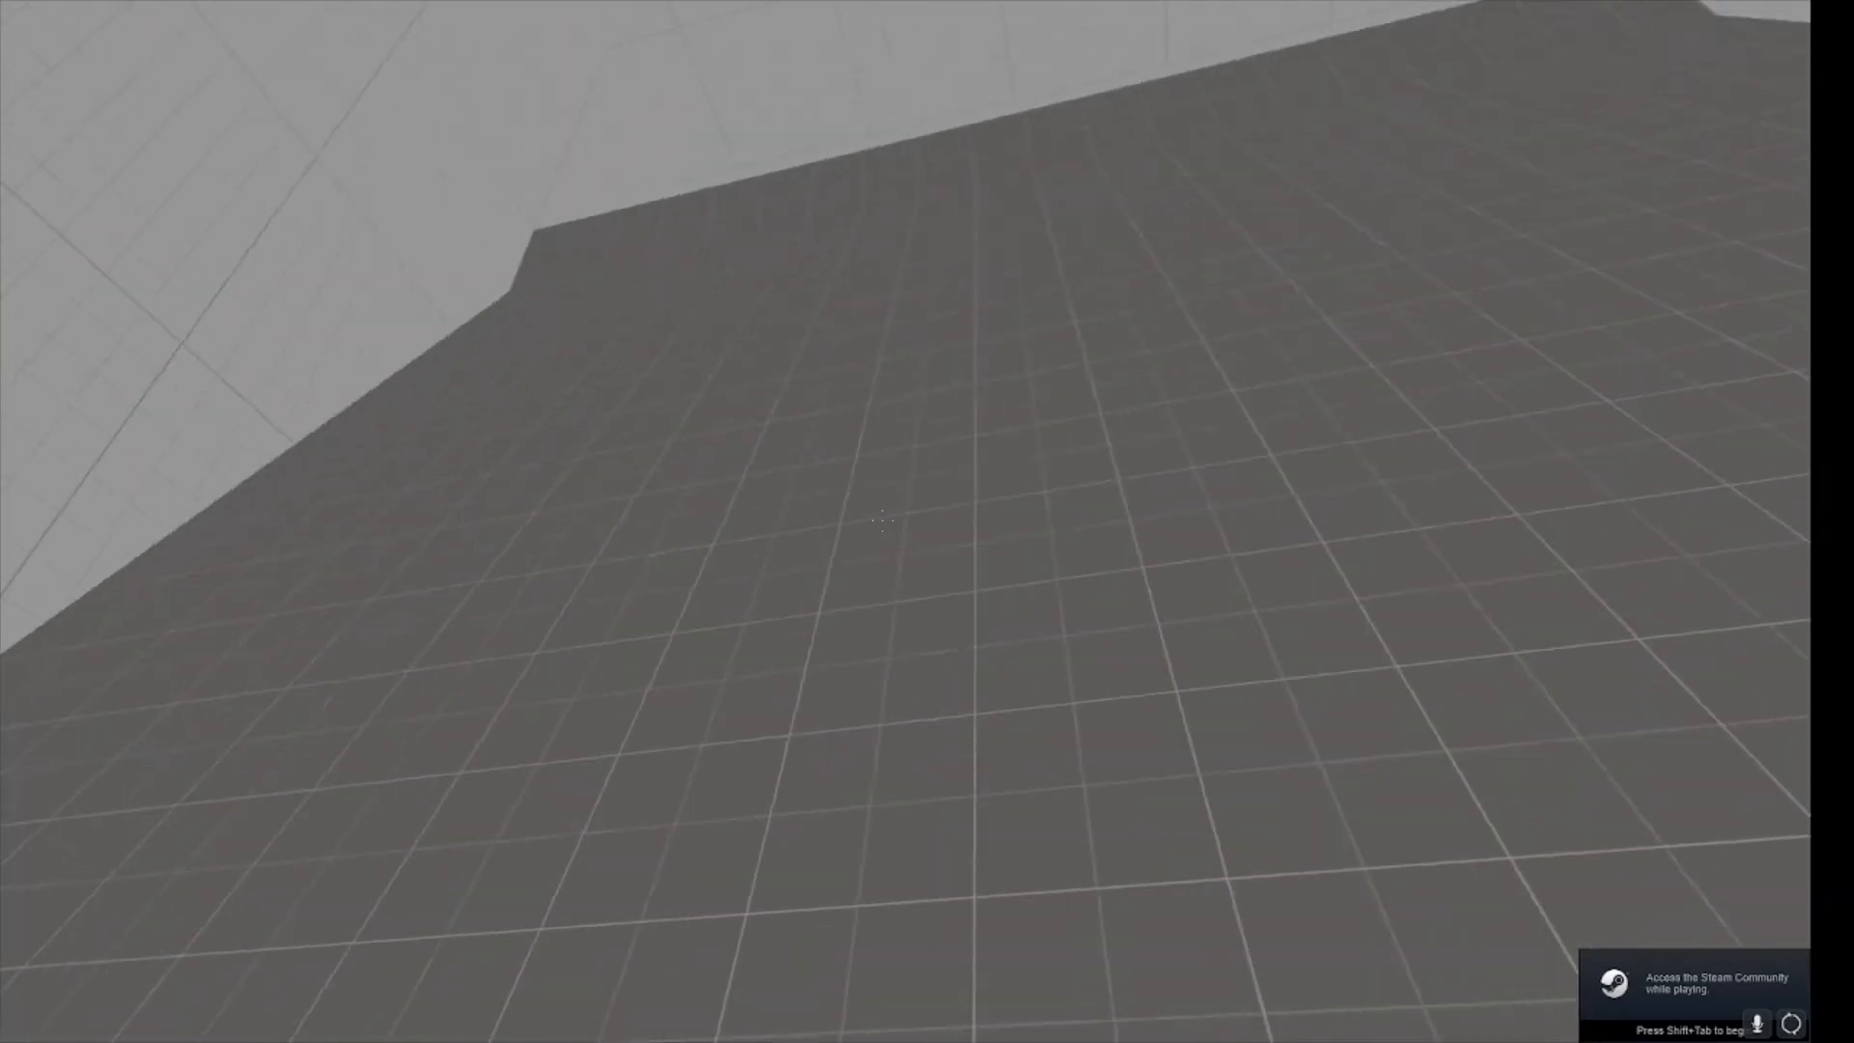
key(w)
key(w)
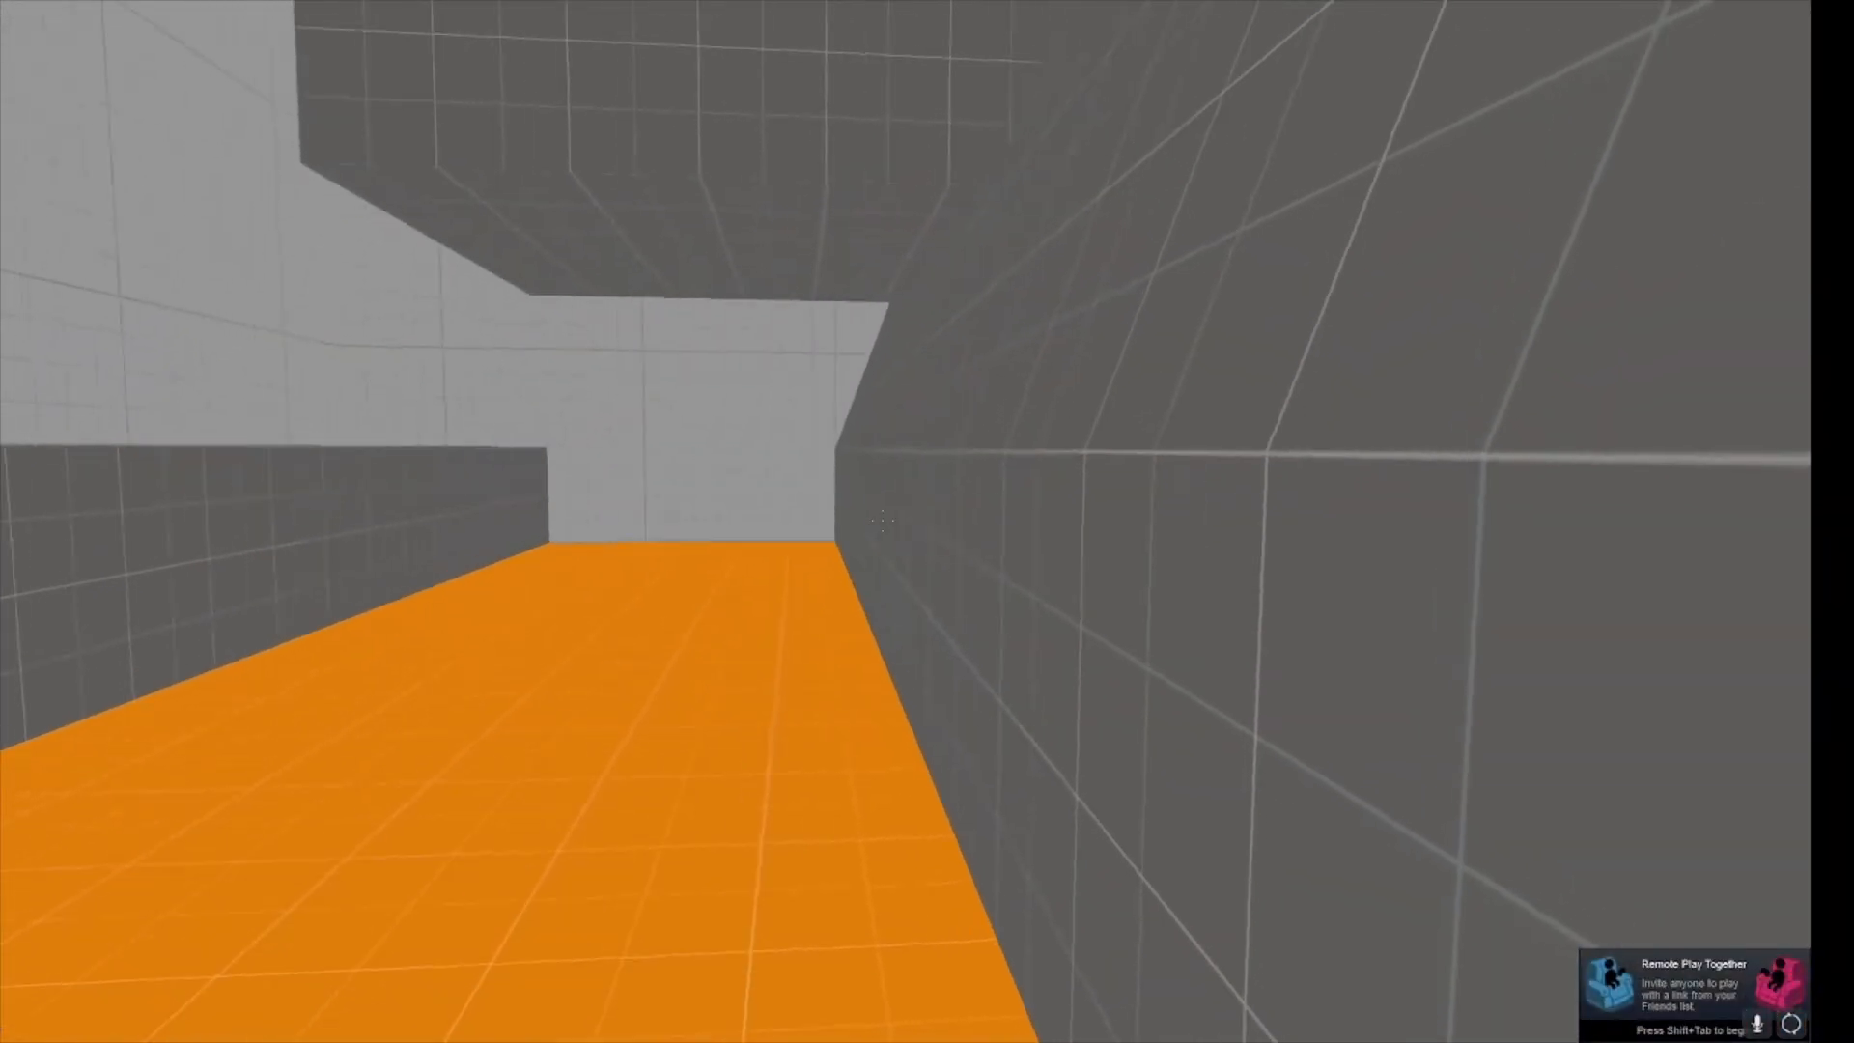
key(a)
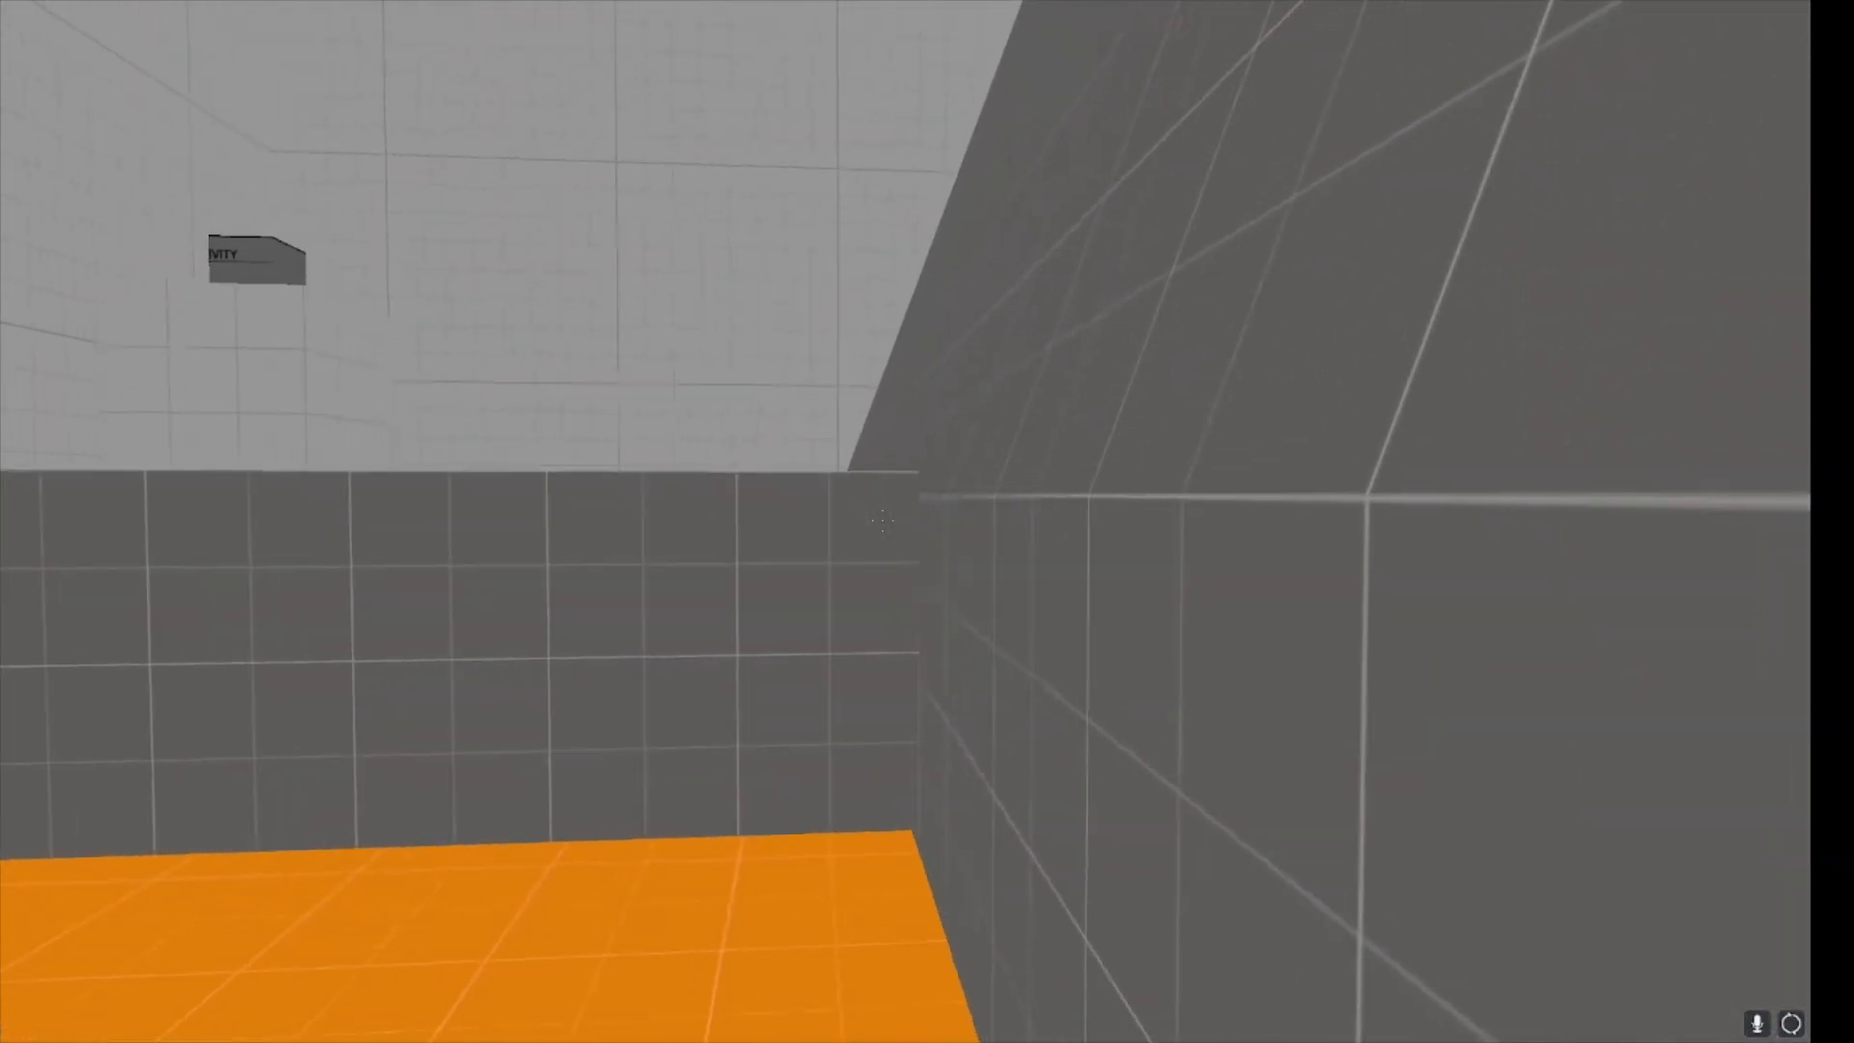
key(space)
Turn on noclip through the console and fly up beside the slope to examine the elevator and its landing.
key(grave)
text(no)
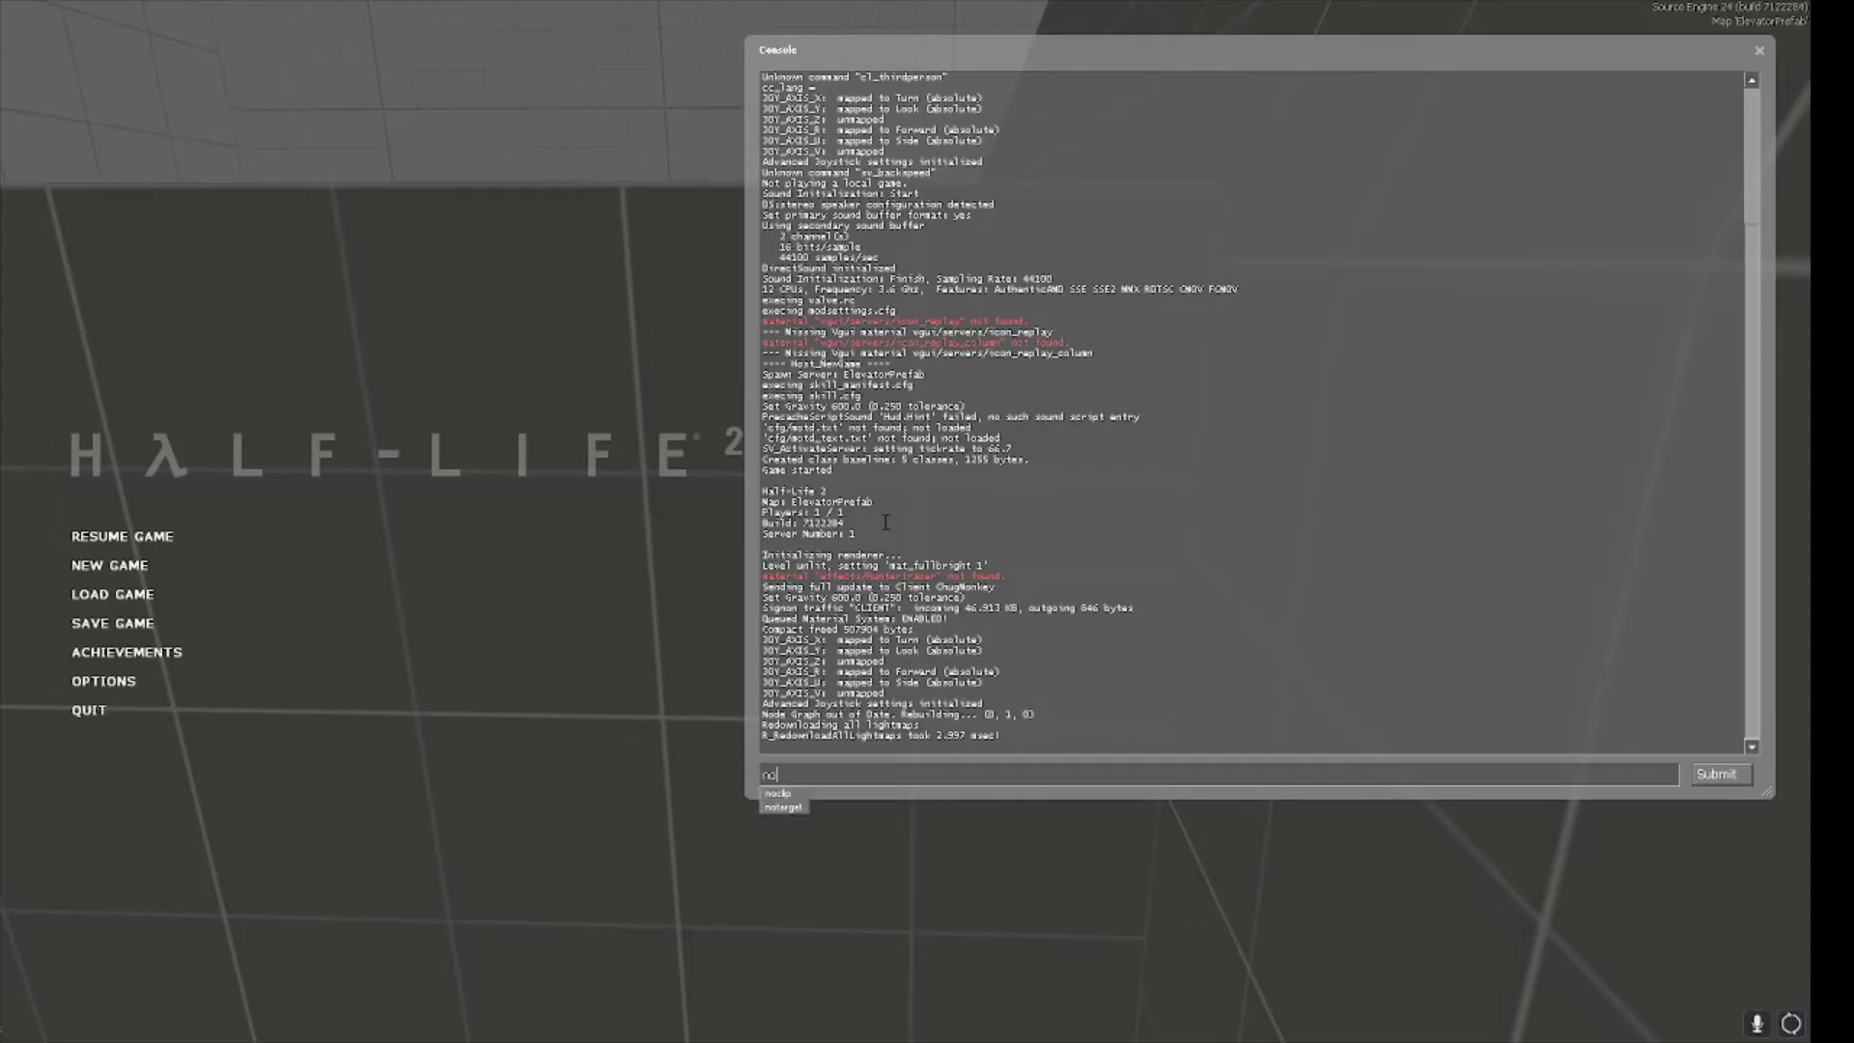
text(clip)
key(Return)
key(grave)
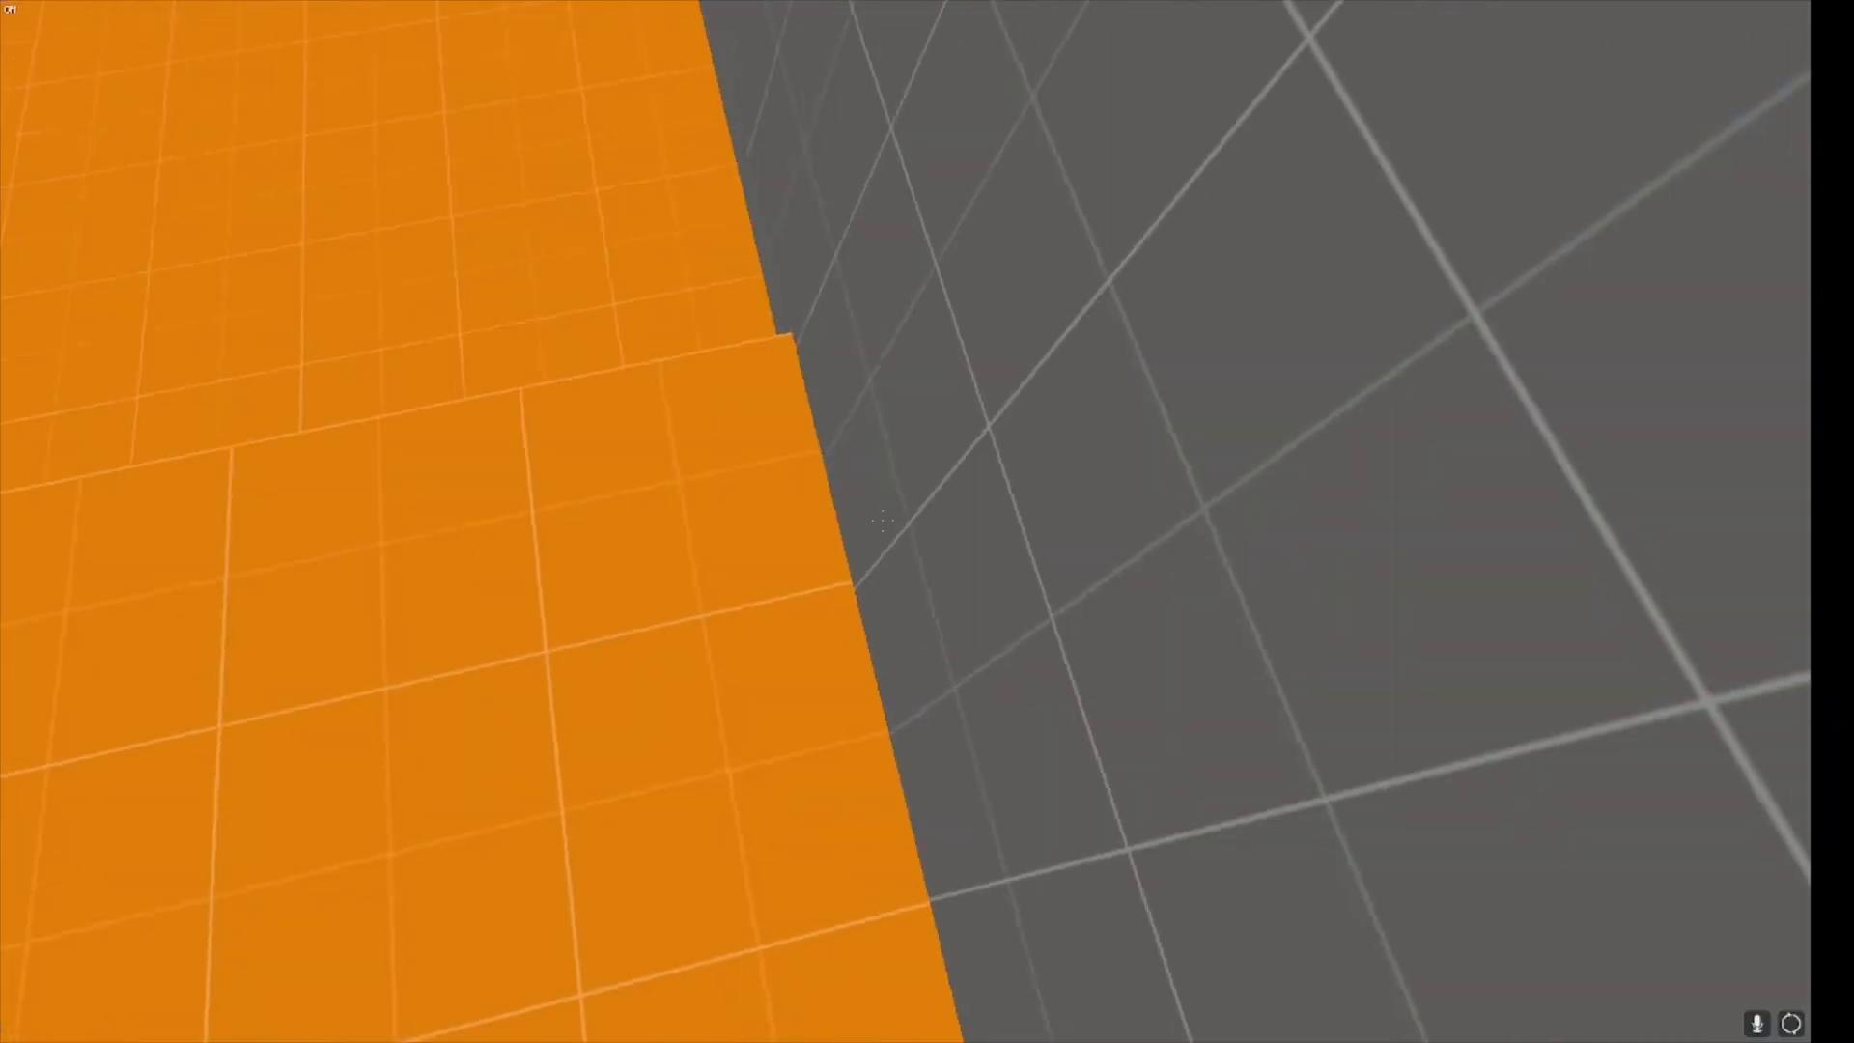
key(w)
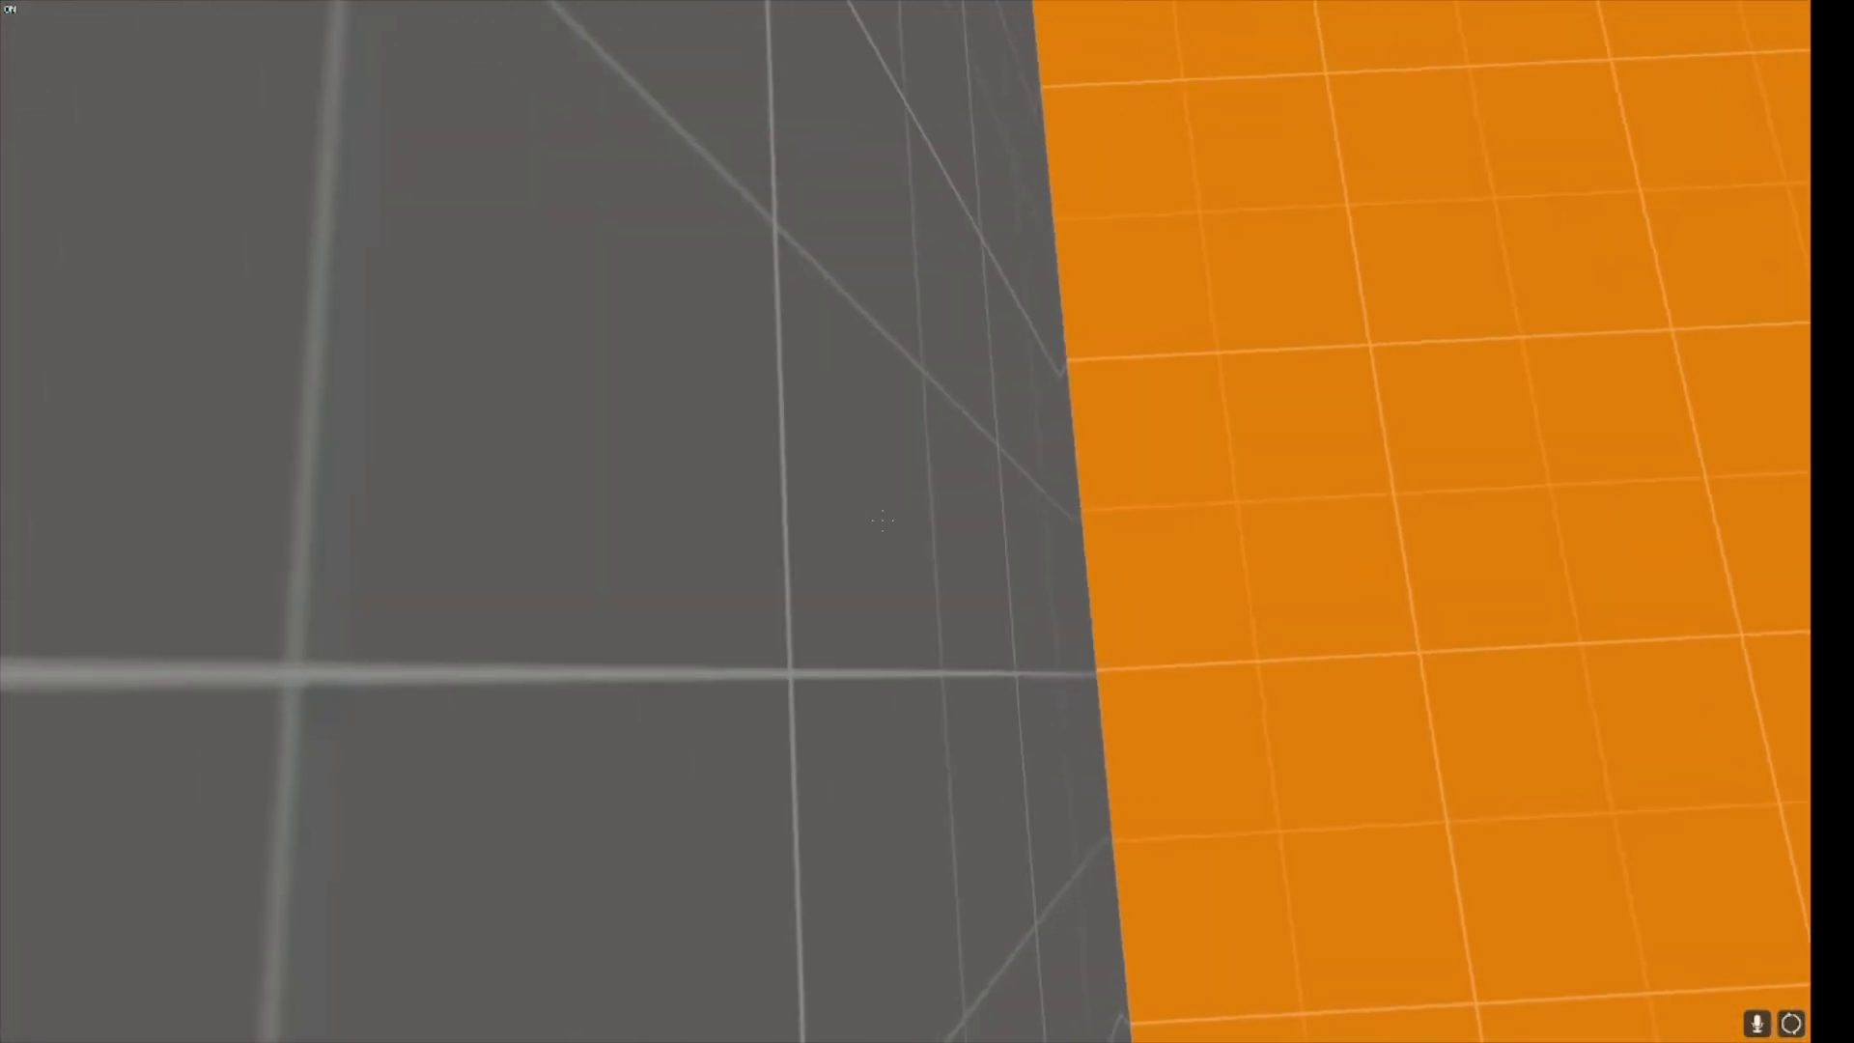
key(s)
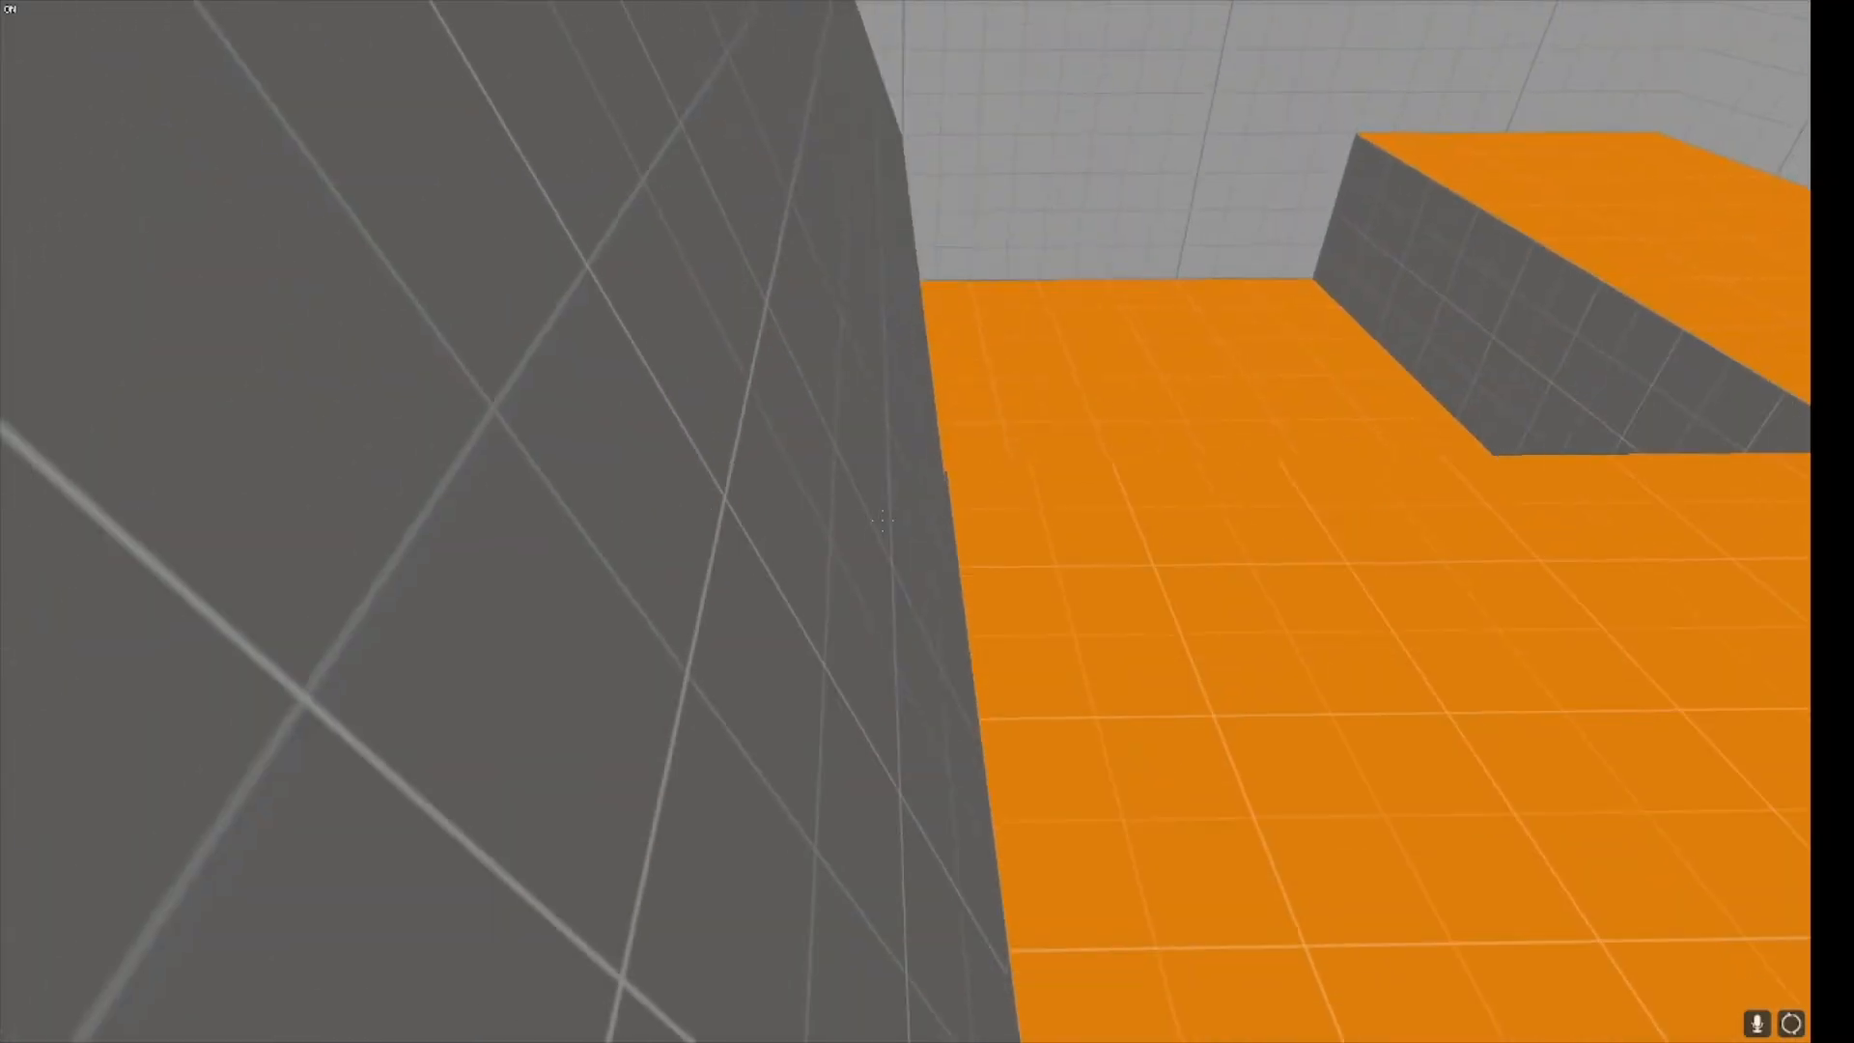
key(w)
key(s)
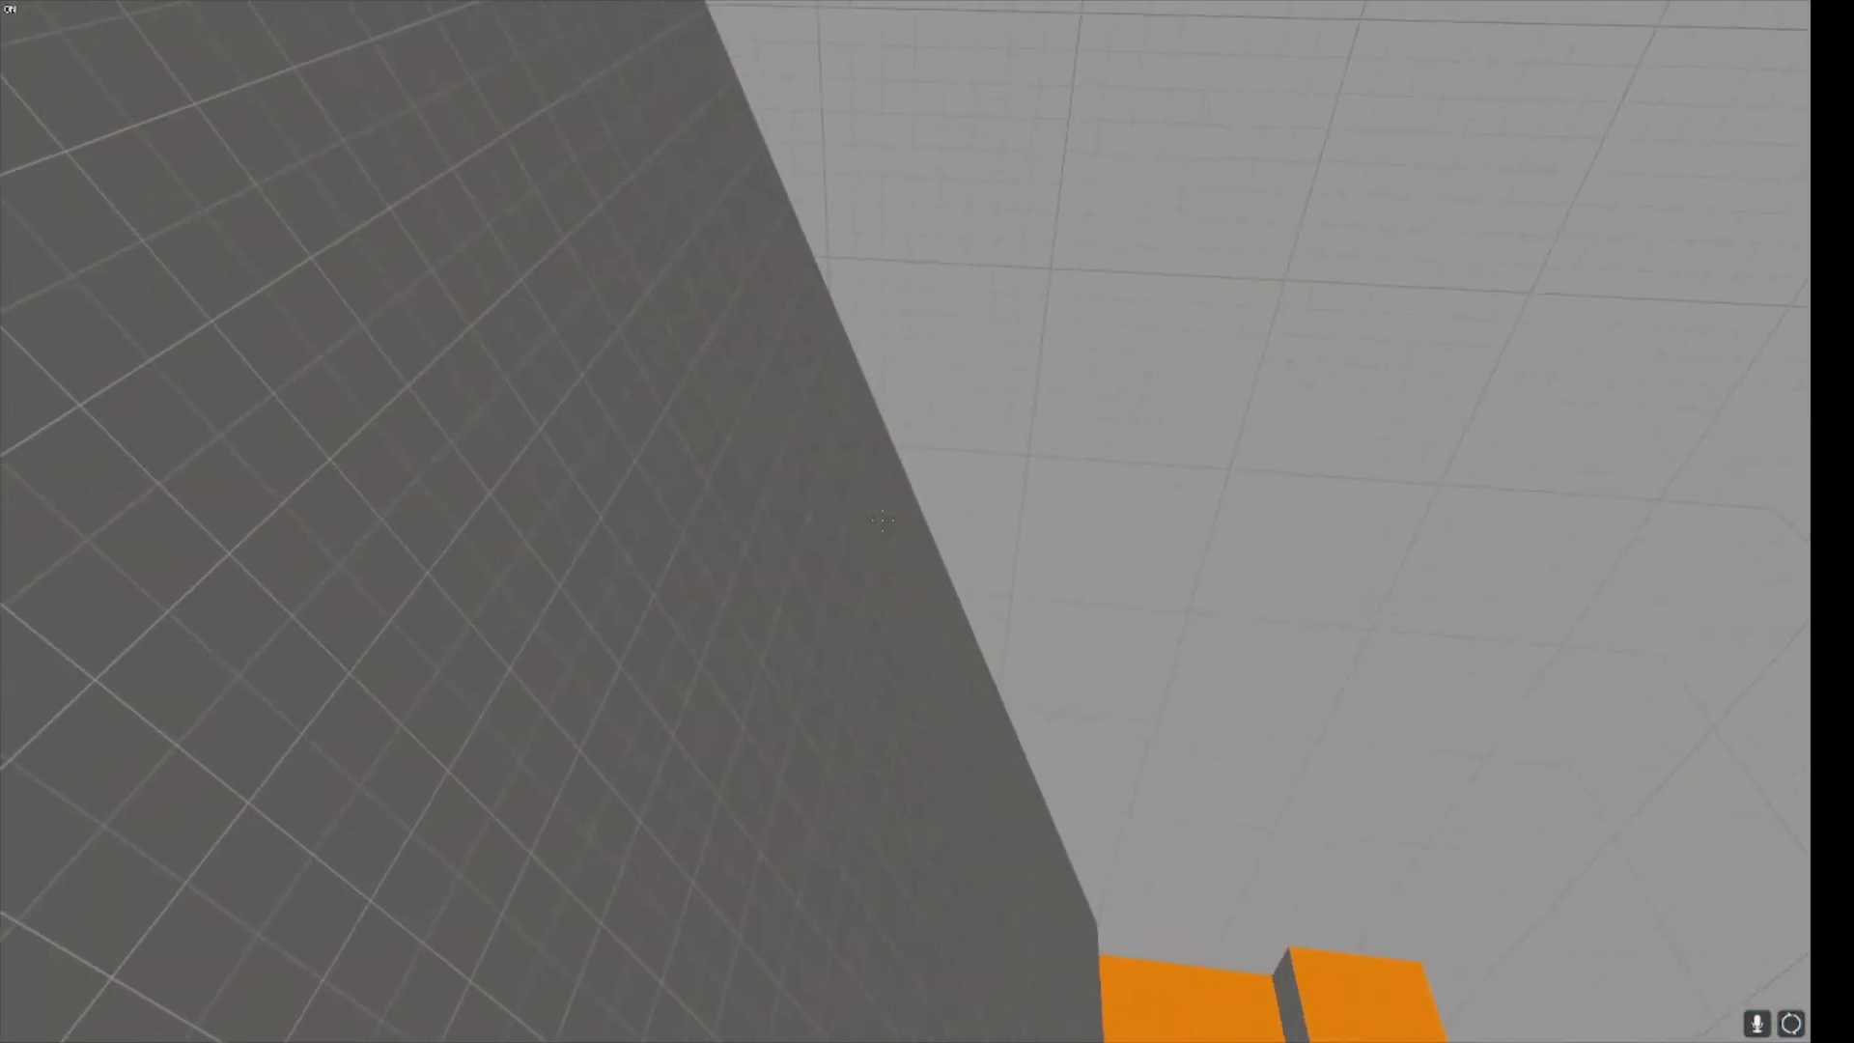
key(w)
key(s)
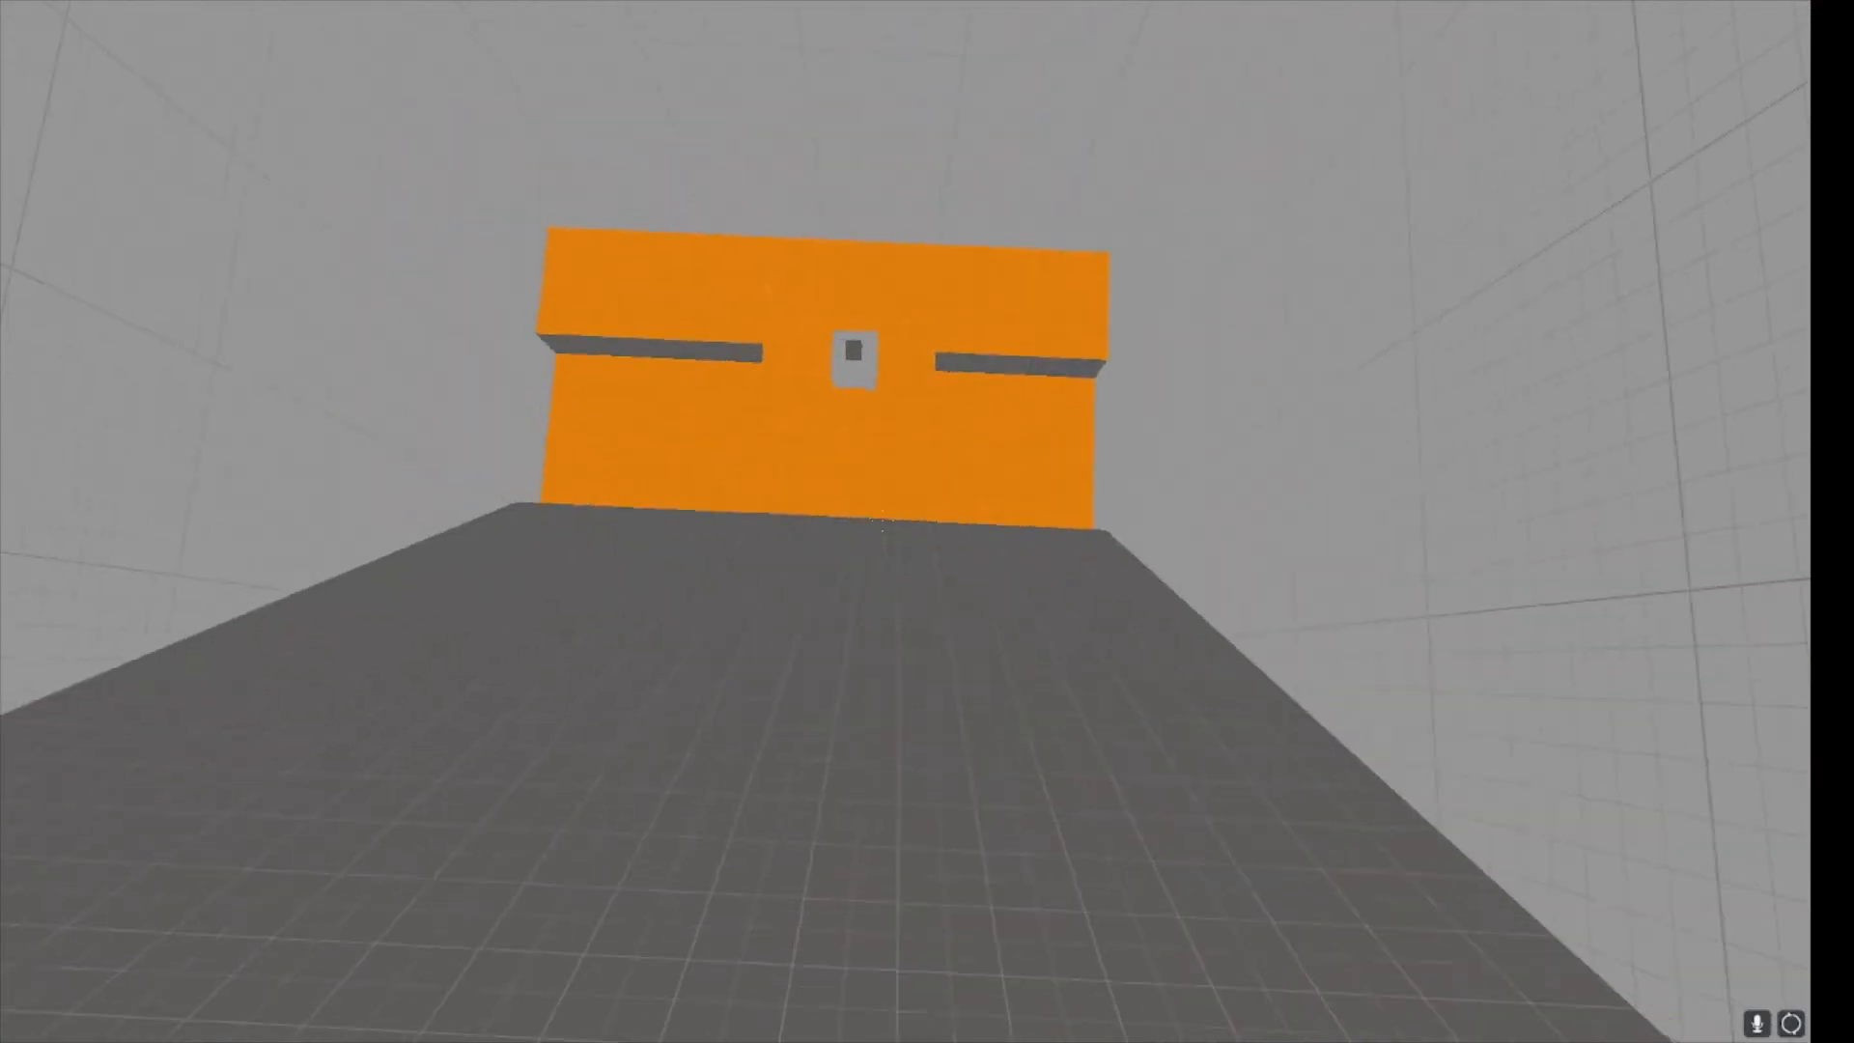
Turn noclip off through the console and get back down to the elevator at the foot of the slope.
key(grave)
text(noclip)
key(Return)
key(grave)
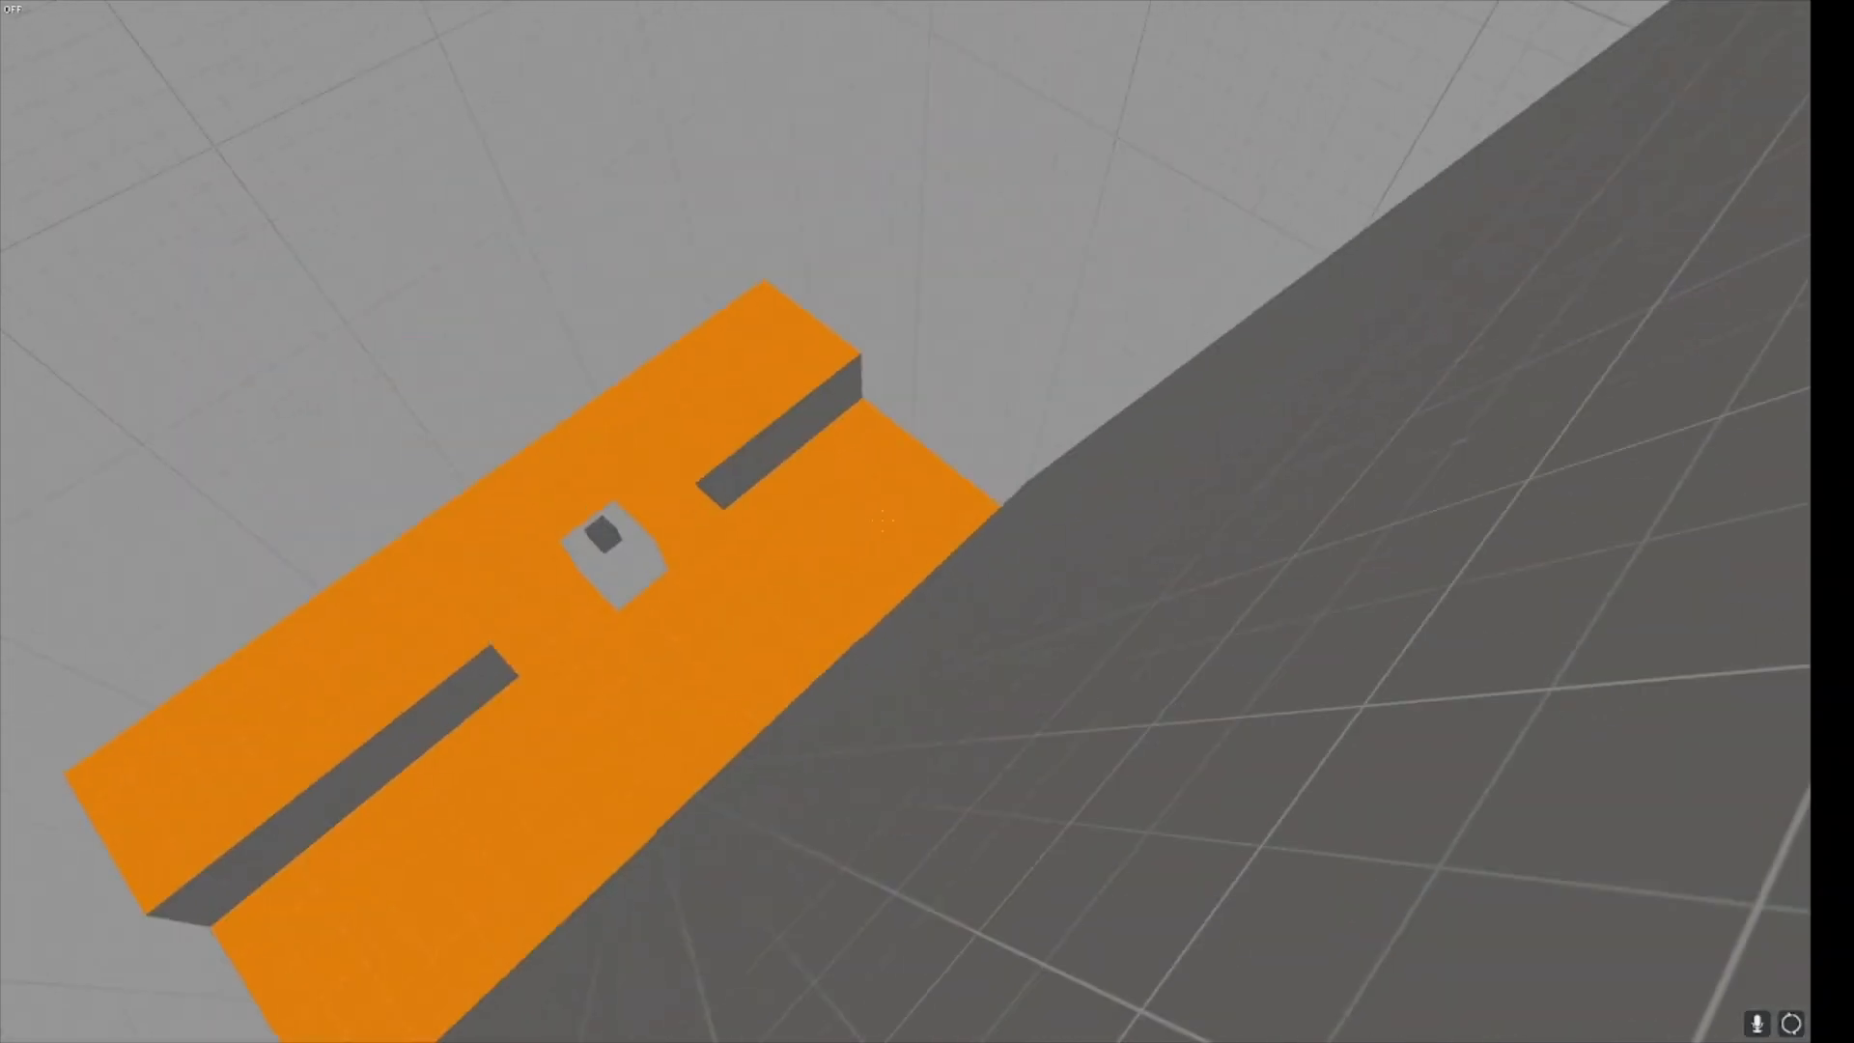
key(w)
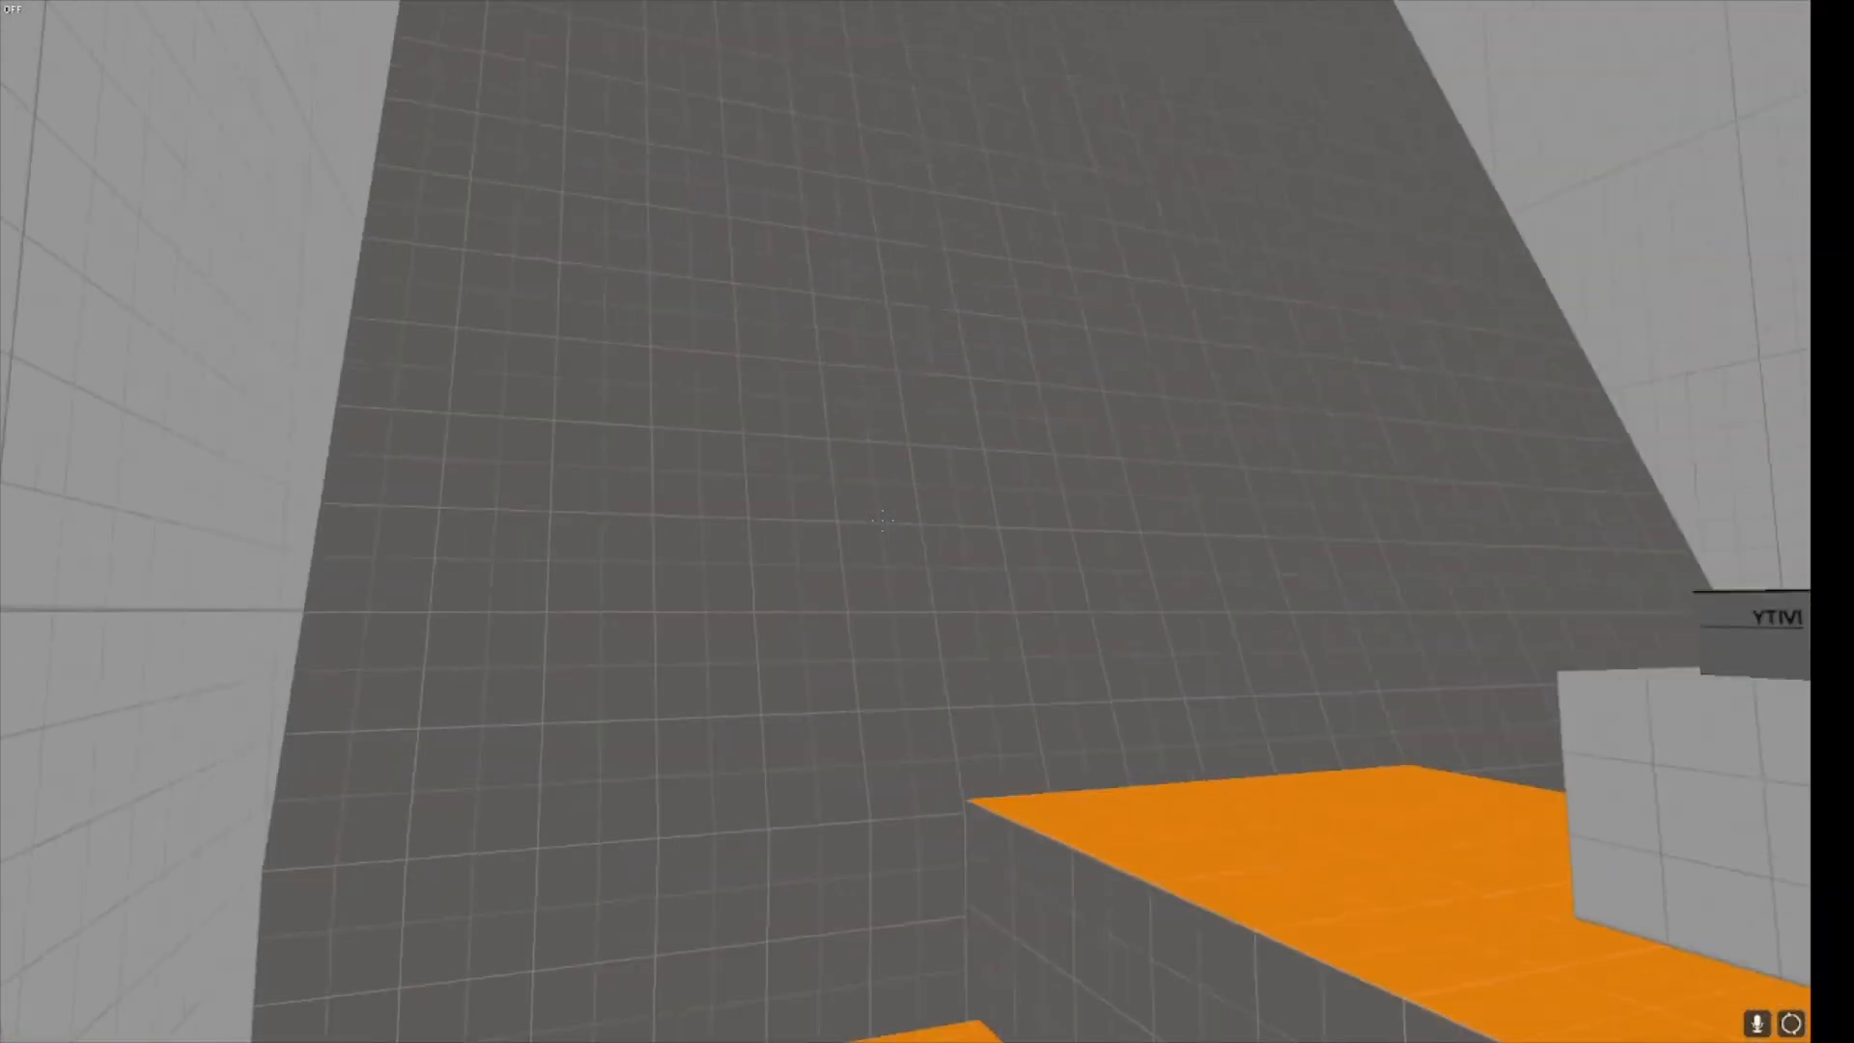
Toggle noclip through the console to fly over the slope and examine the elevator at its lower landing from several sides.
key(grave)
text(noclip)
key(Return)
key(grave)
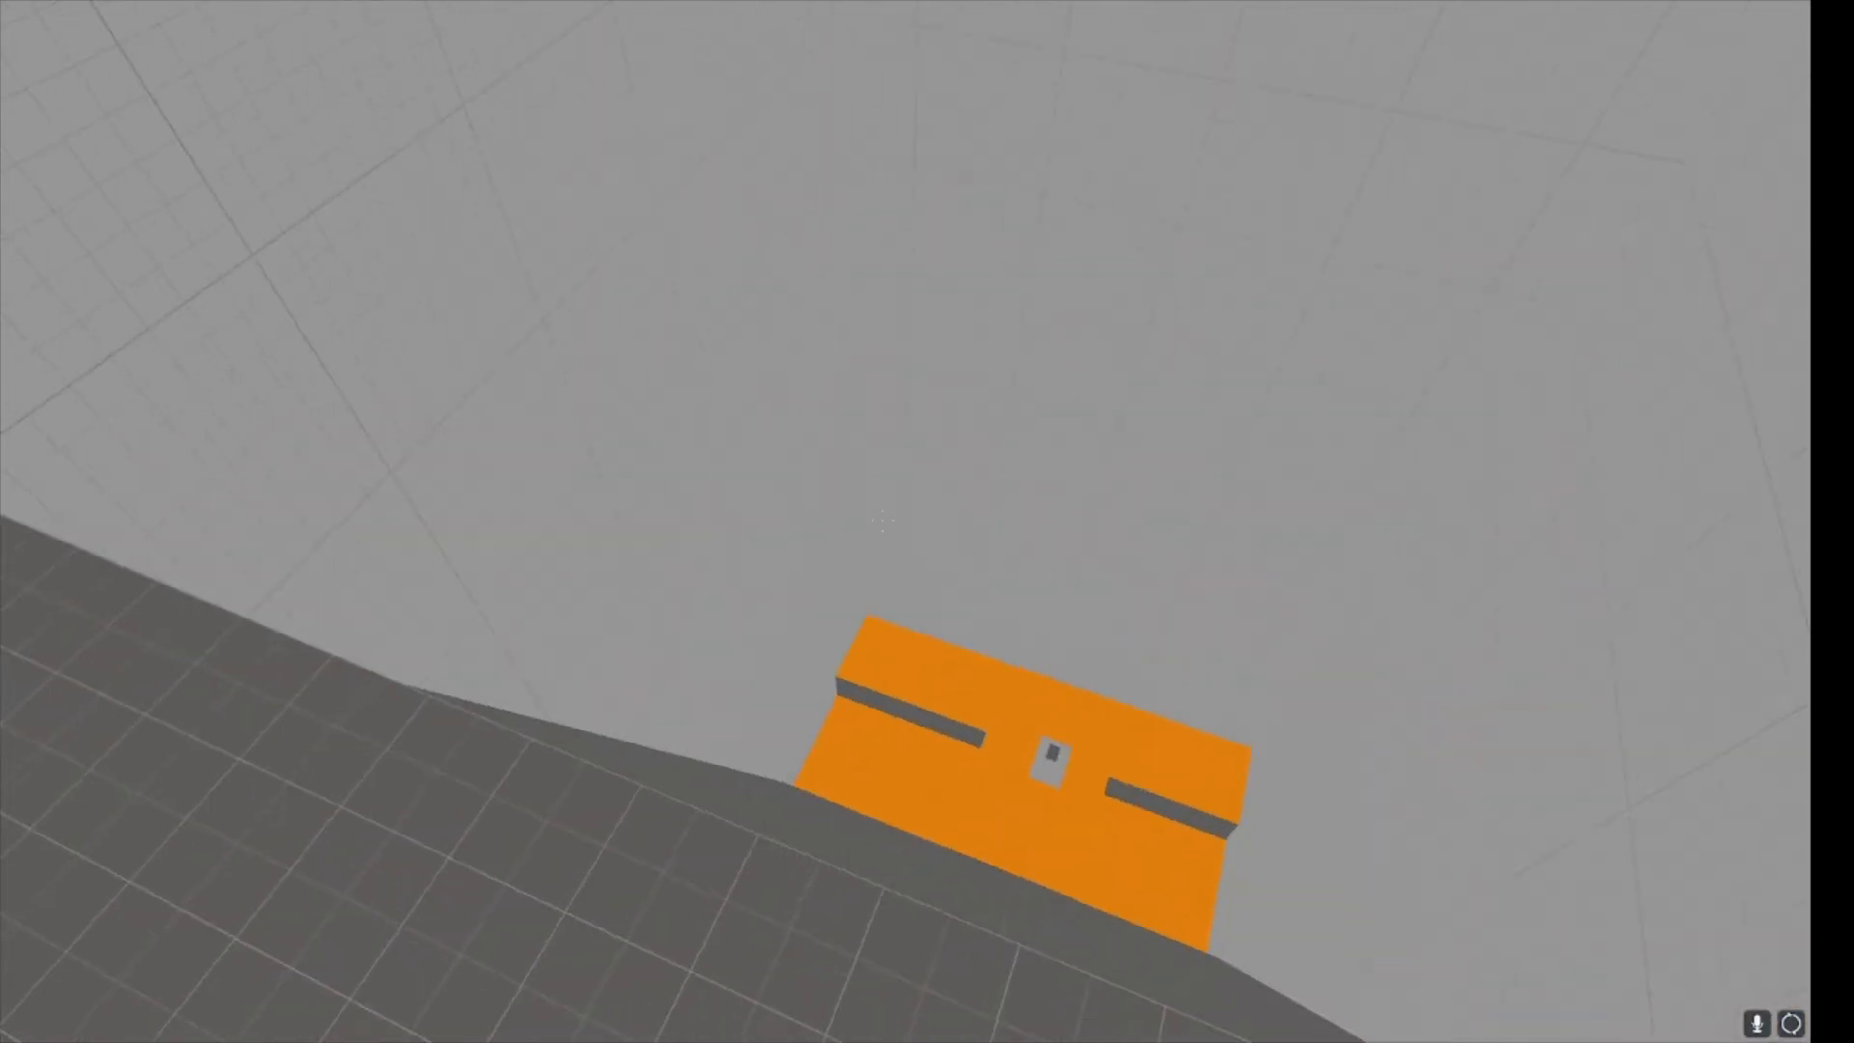
key(grave)
key(grave)
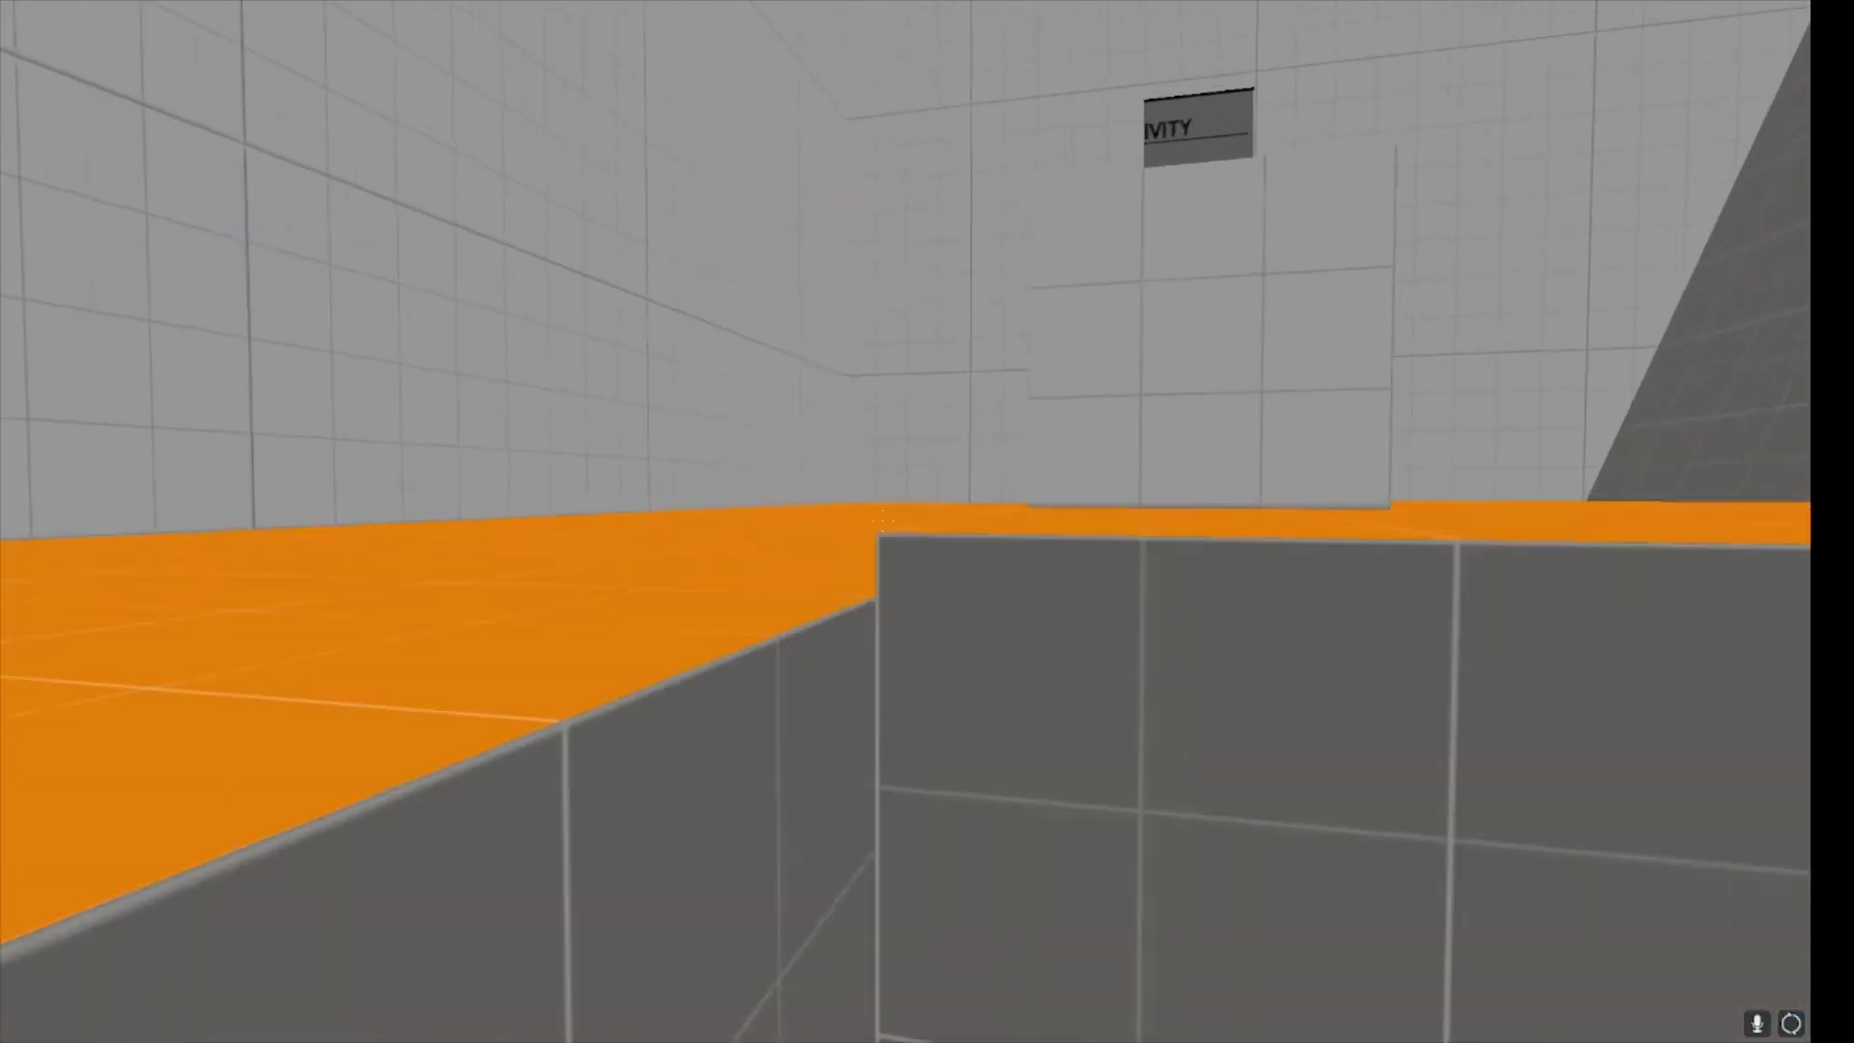
key(grave)
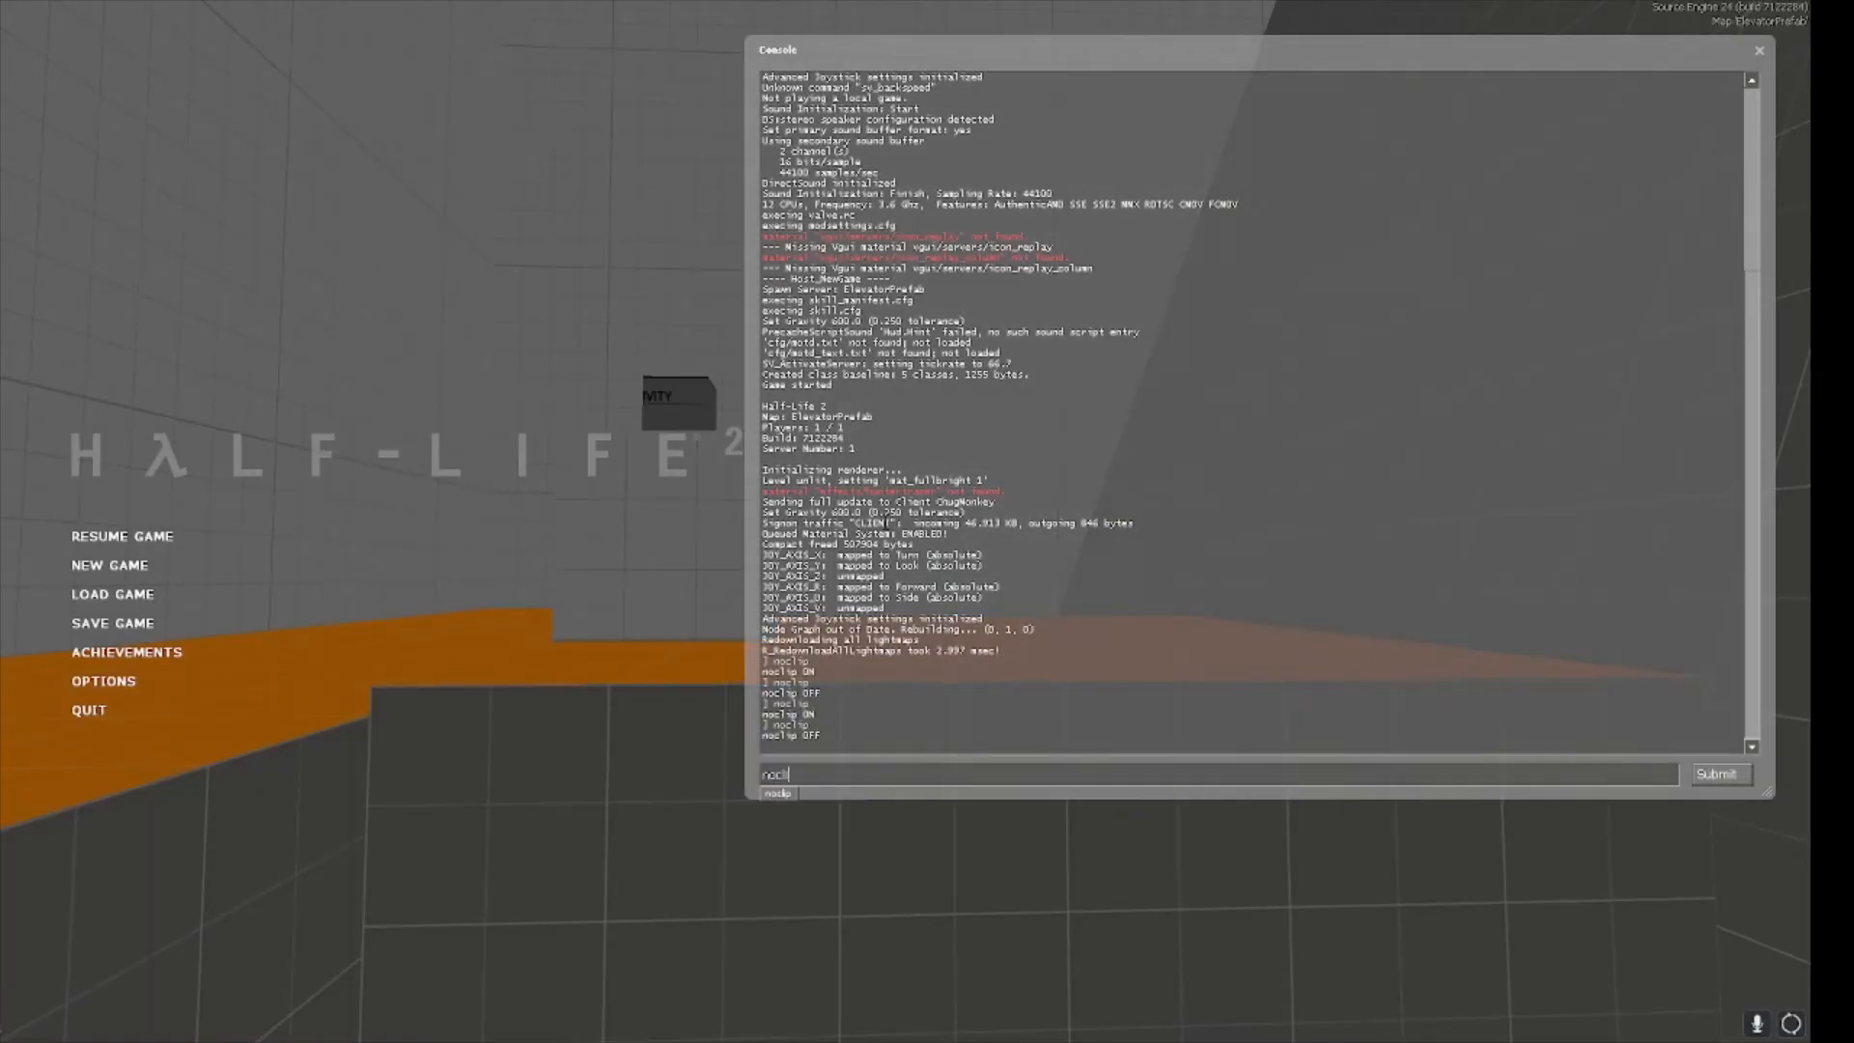
key(grave)
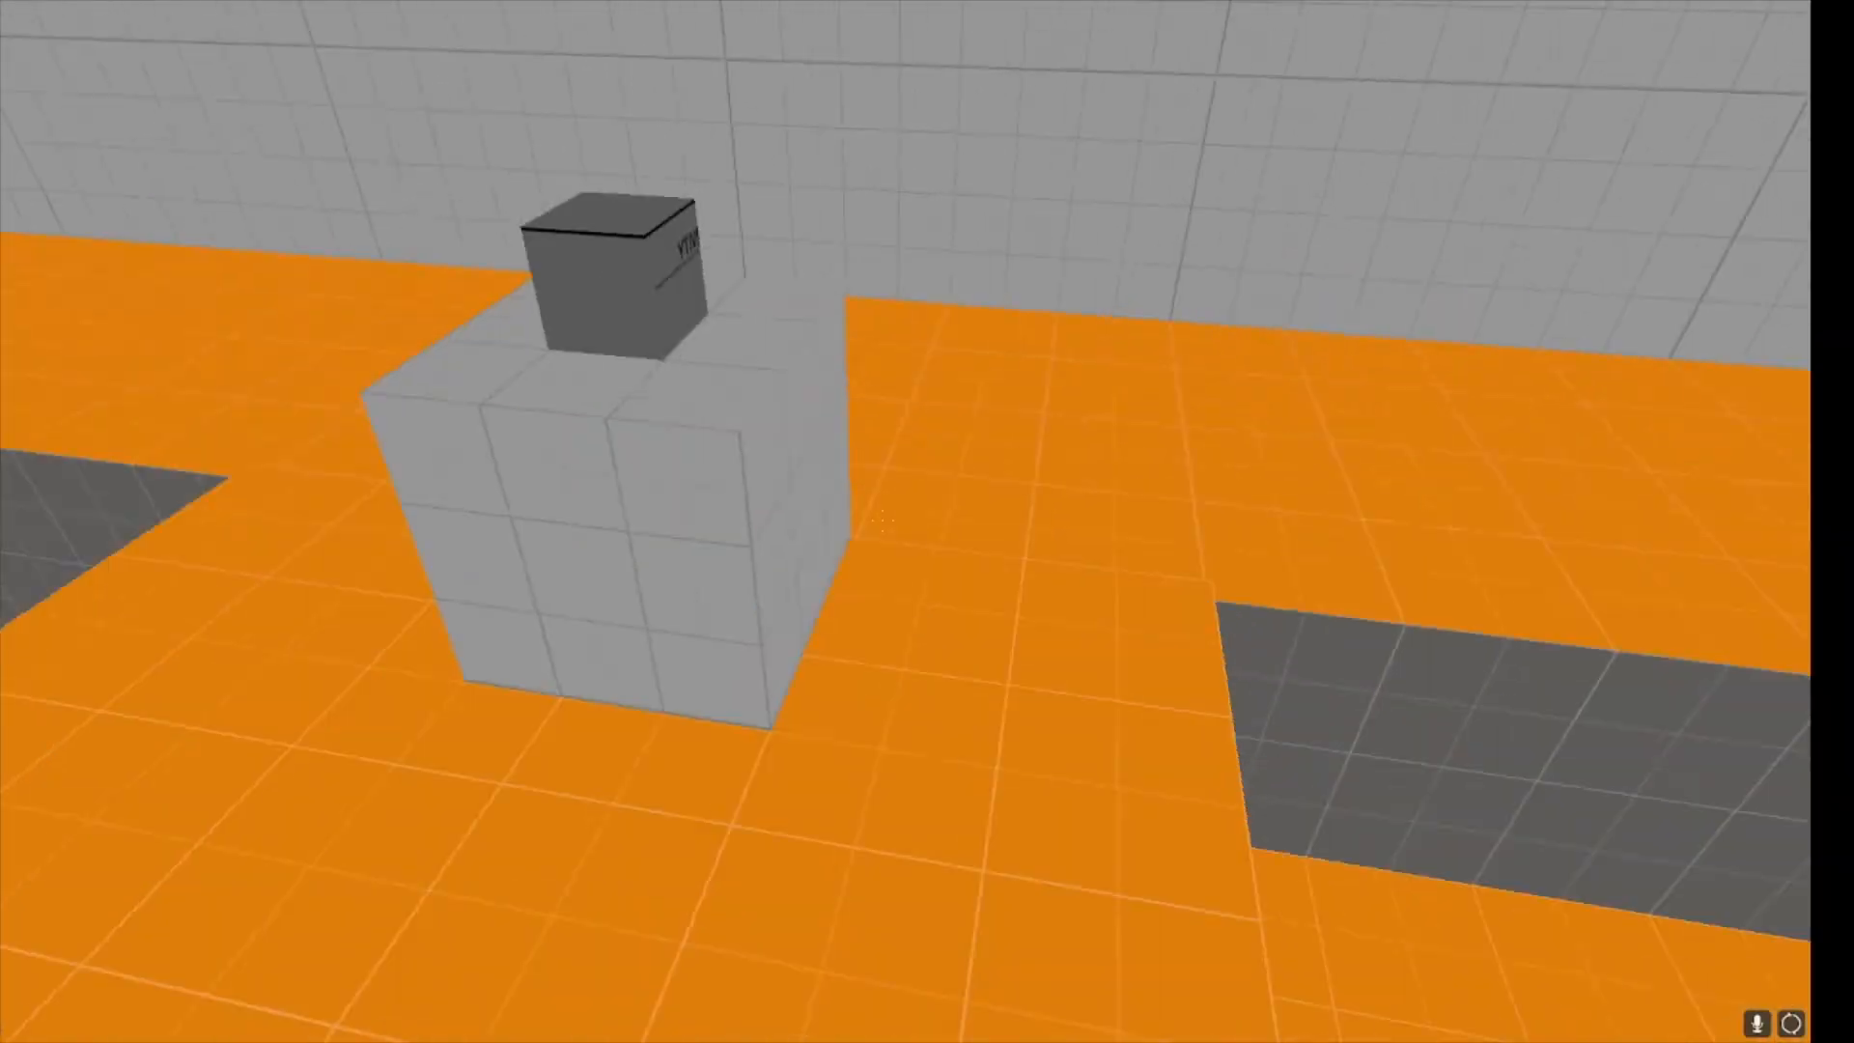
Leave the elevator test by quitting the game without saving.
key(Escape)
click(89, 710)
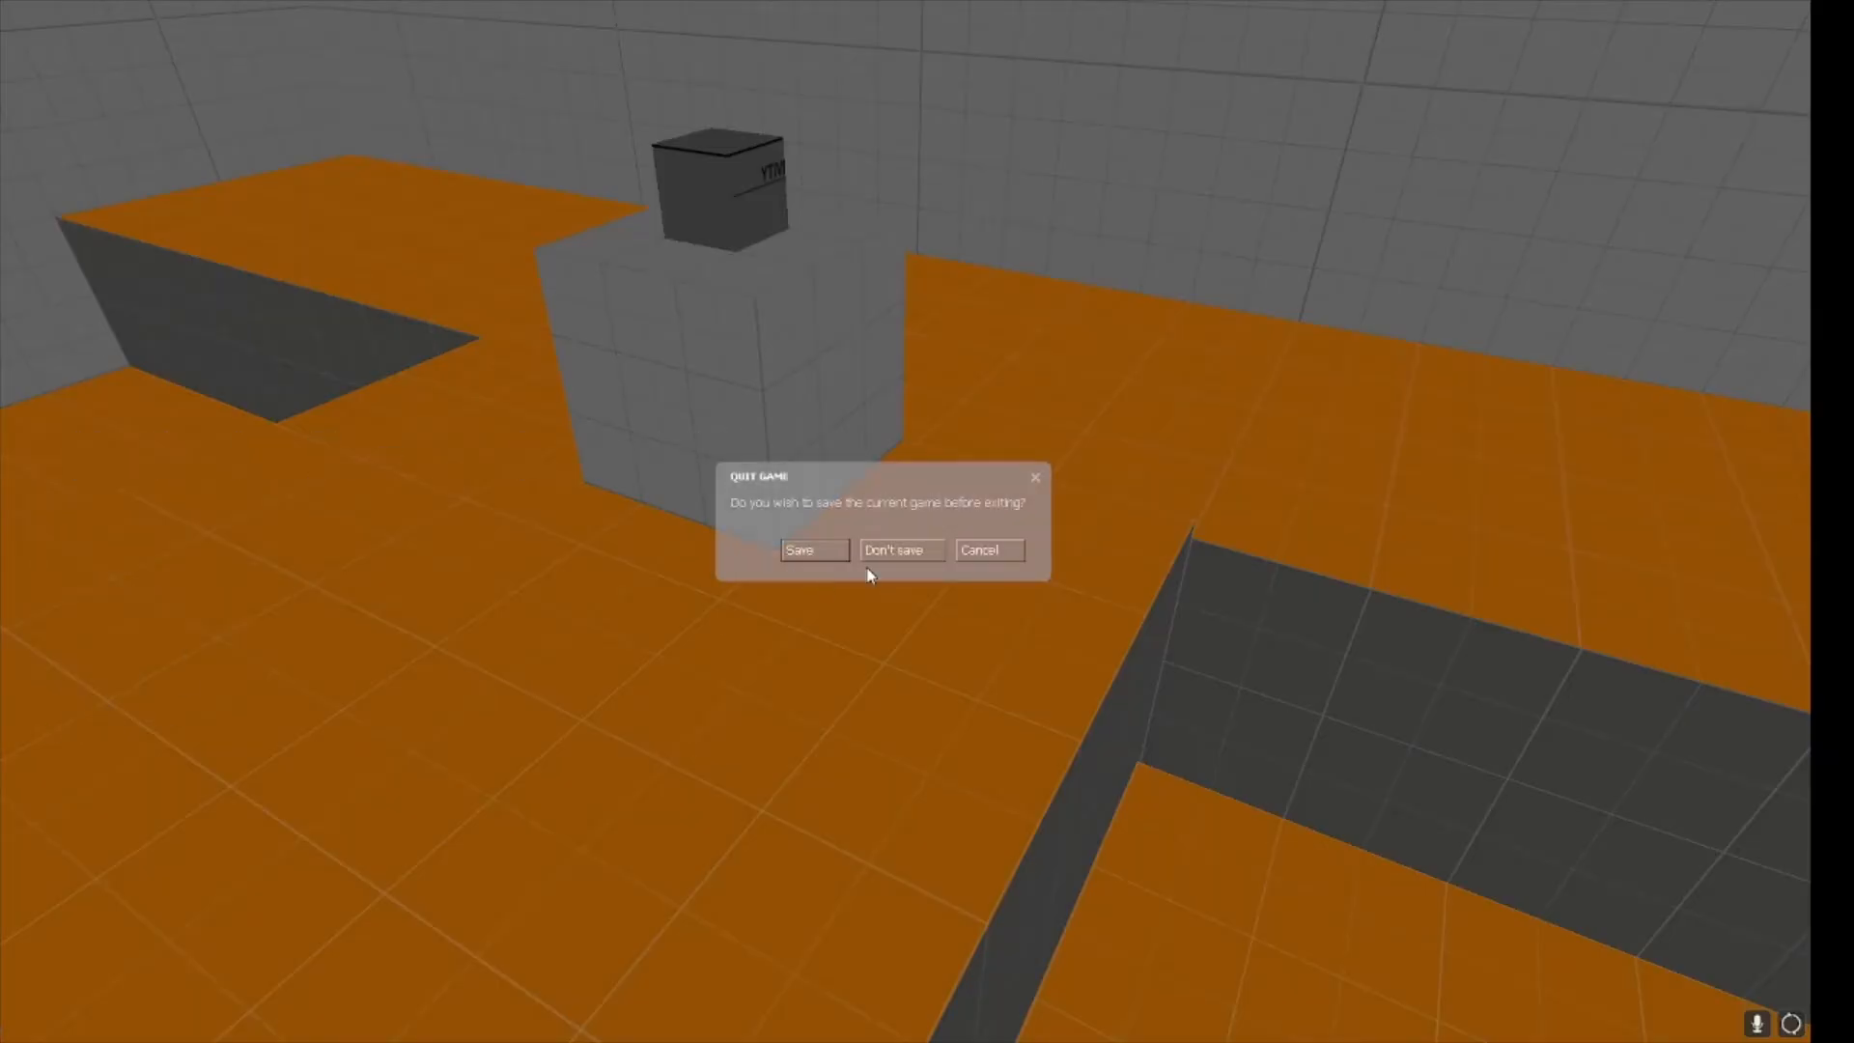
click(896, 543)
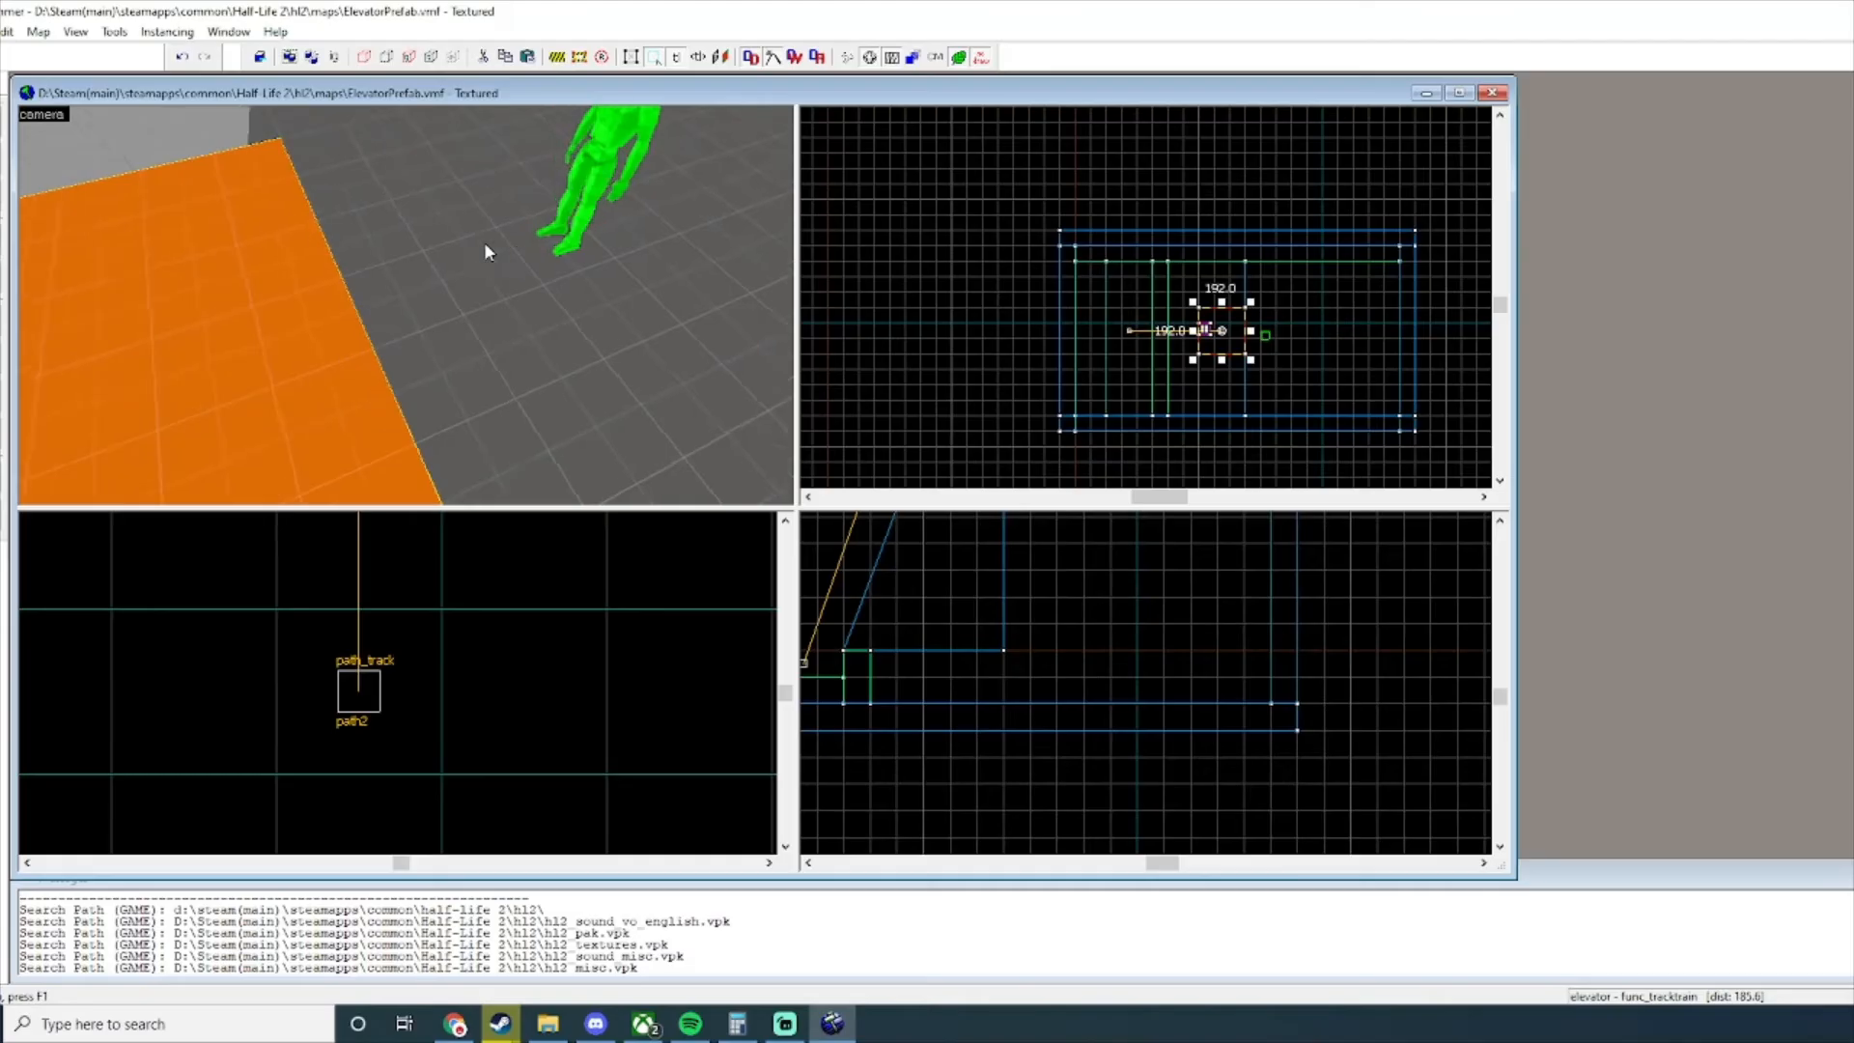
Outline a new block 16 by 192 units along the elevator's edge that faces the player start.
key(a)
key(z)
click(2, 281)
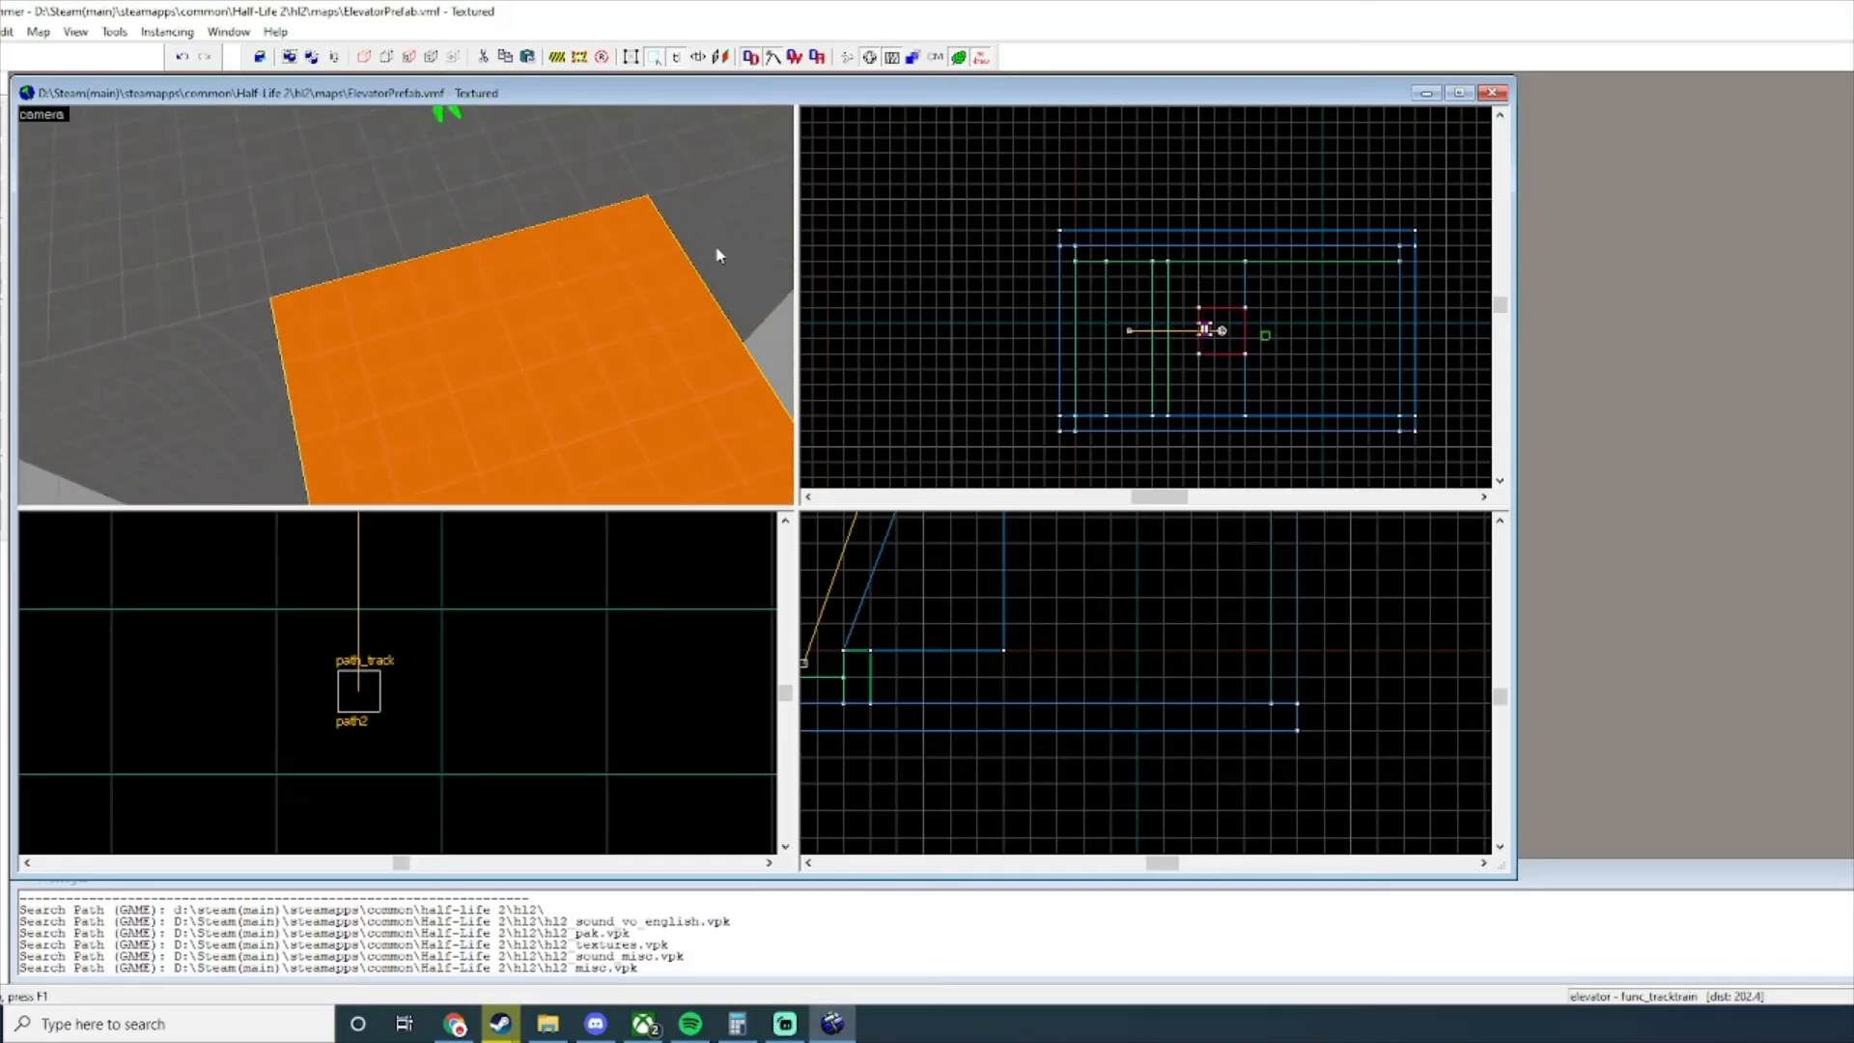
scroll(1198, 323, up, 5)
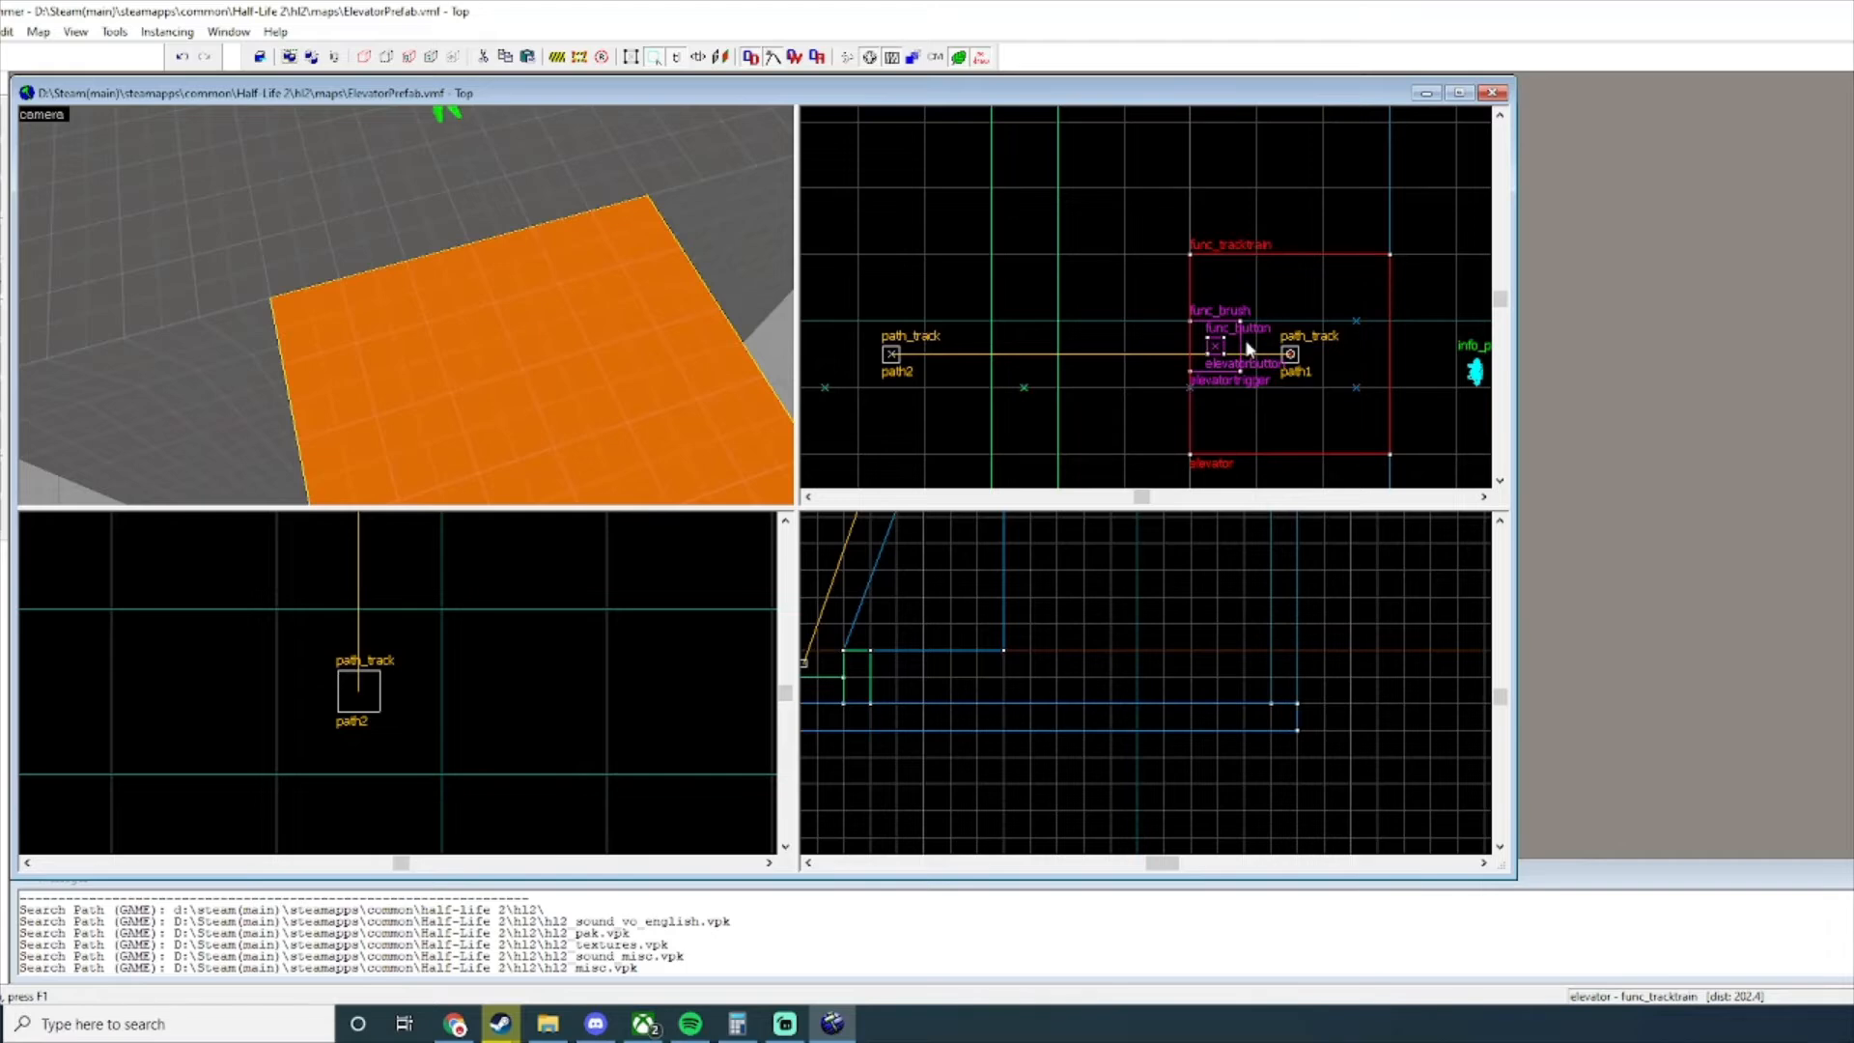
key([)
drag(1389, 254, 1375, 454)
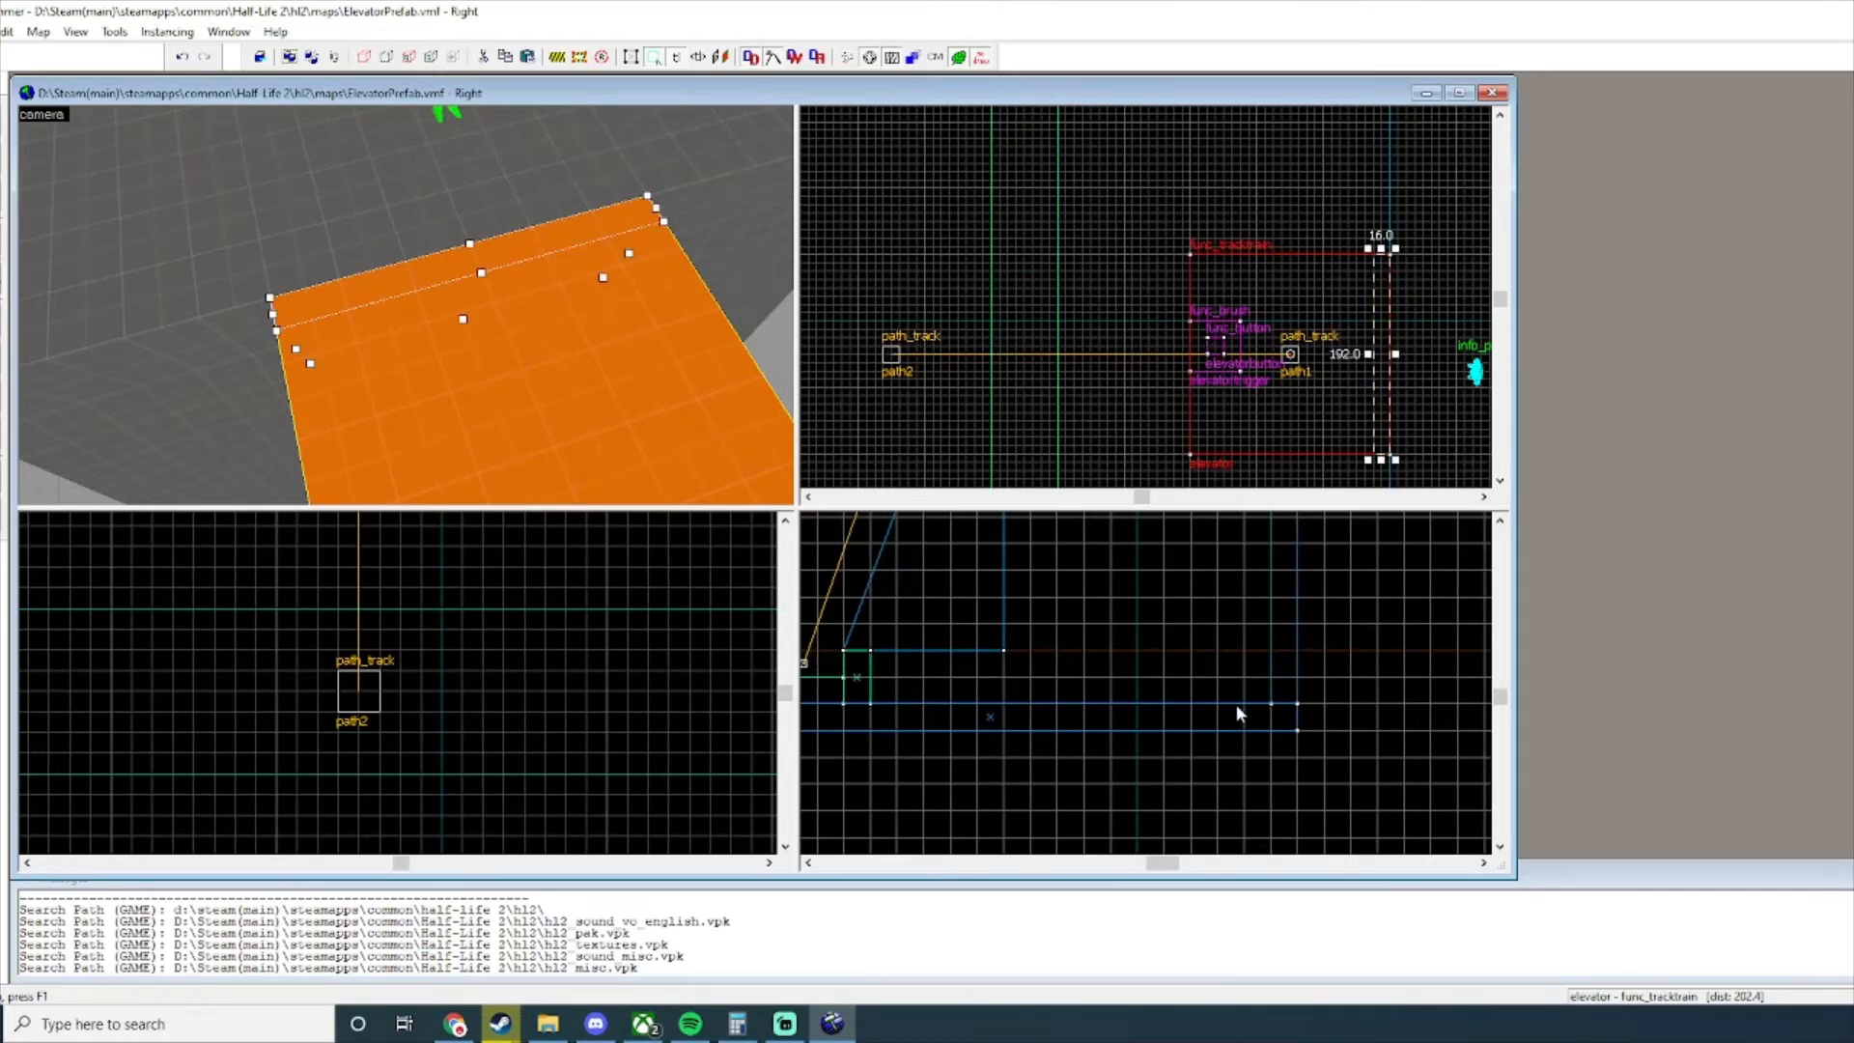
scroll(1237, 707, down, 2)
key(Left)
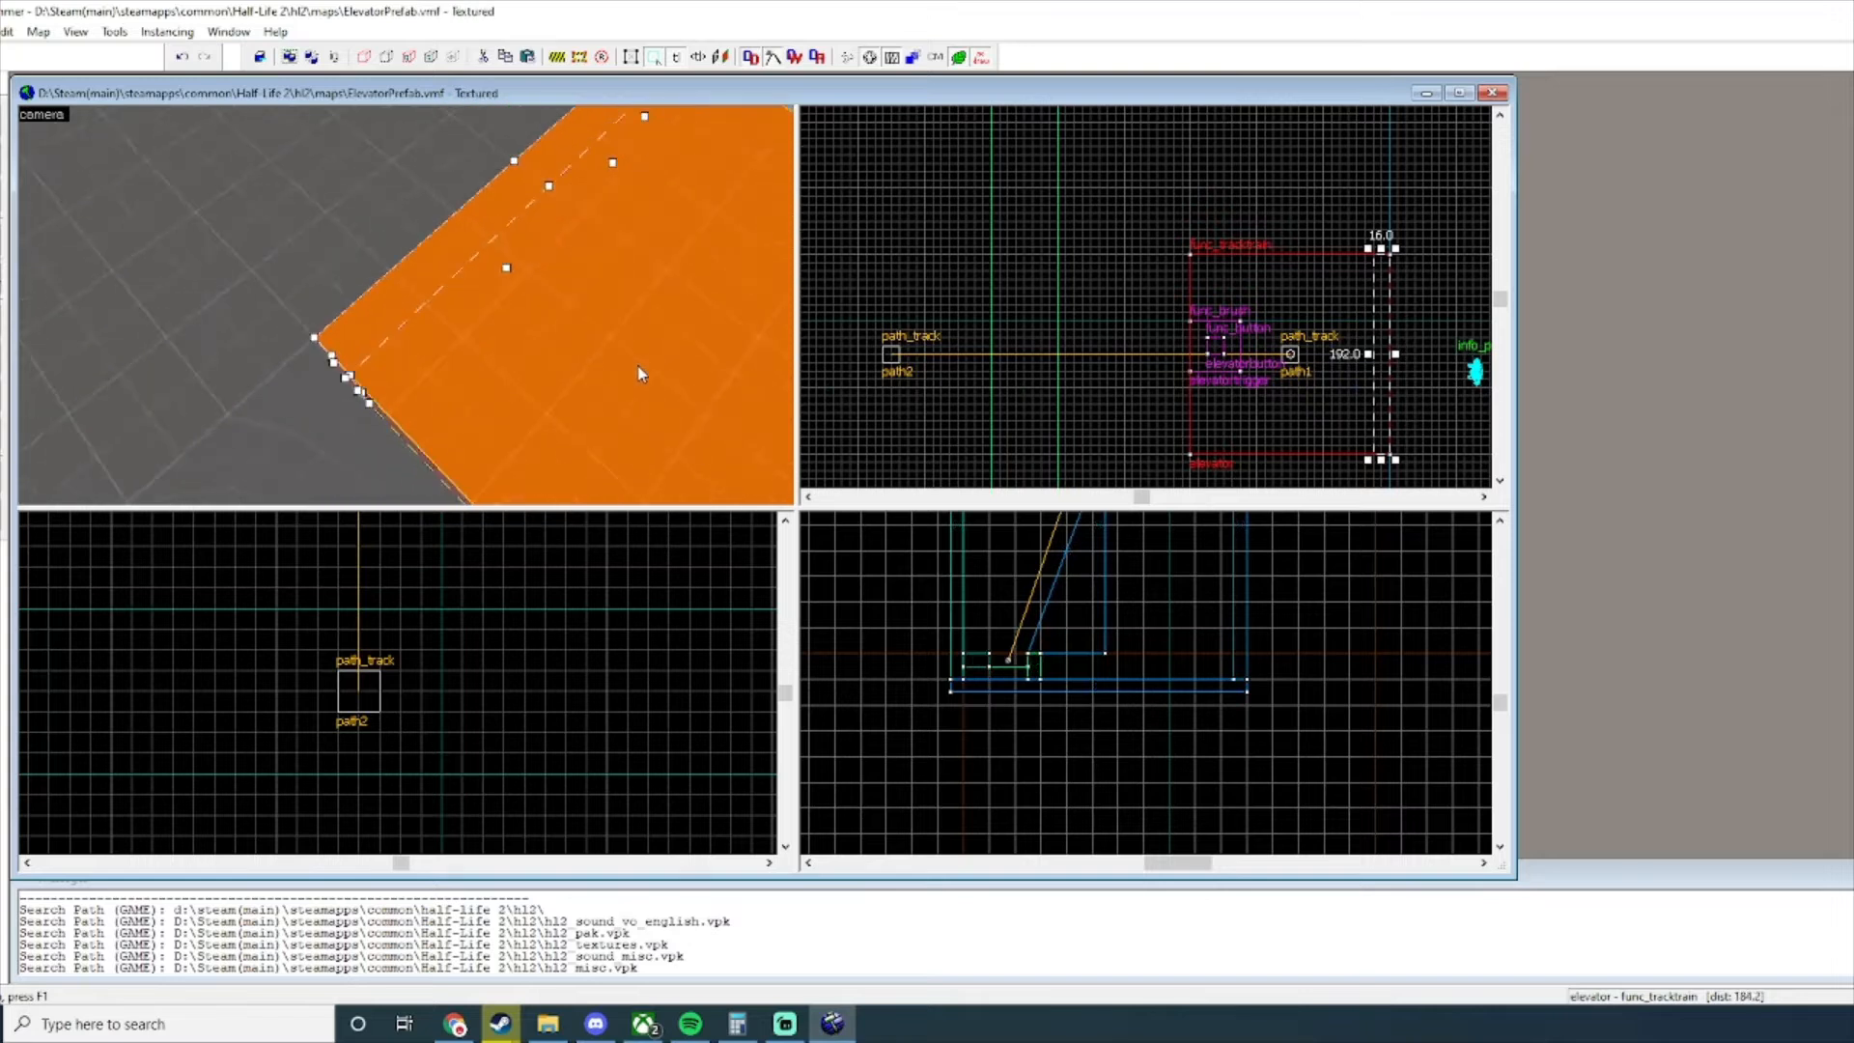
scroll(637, 363, down, 3)
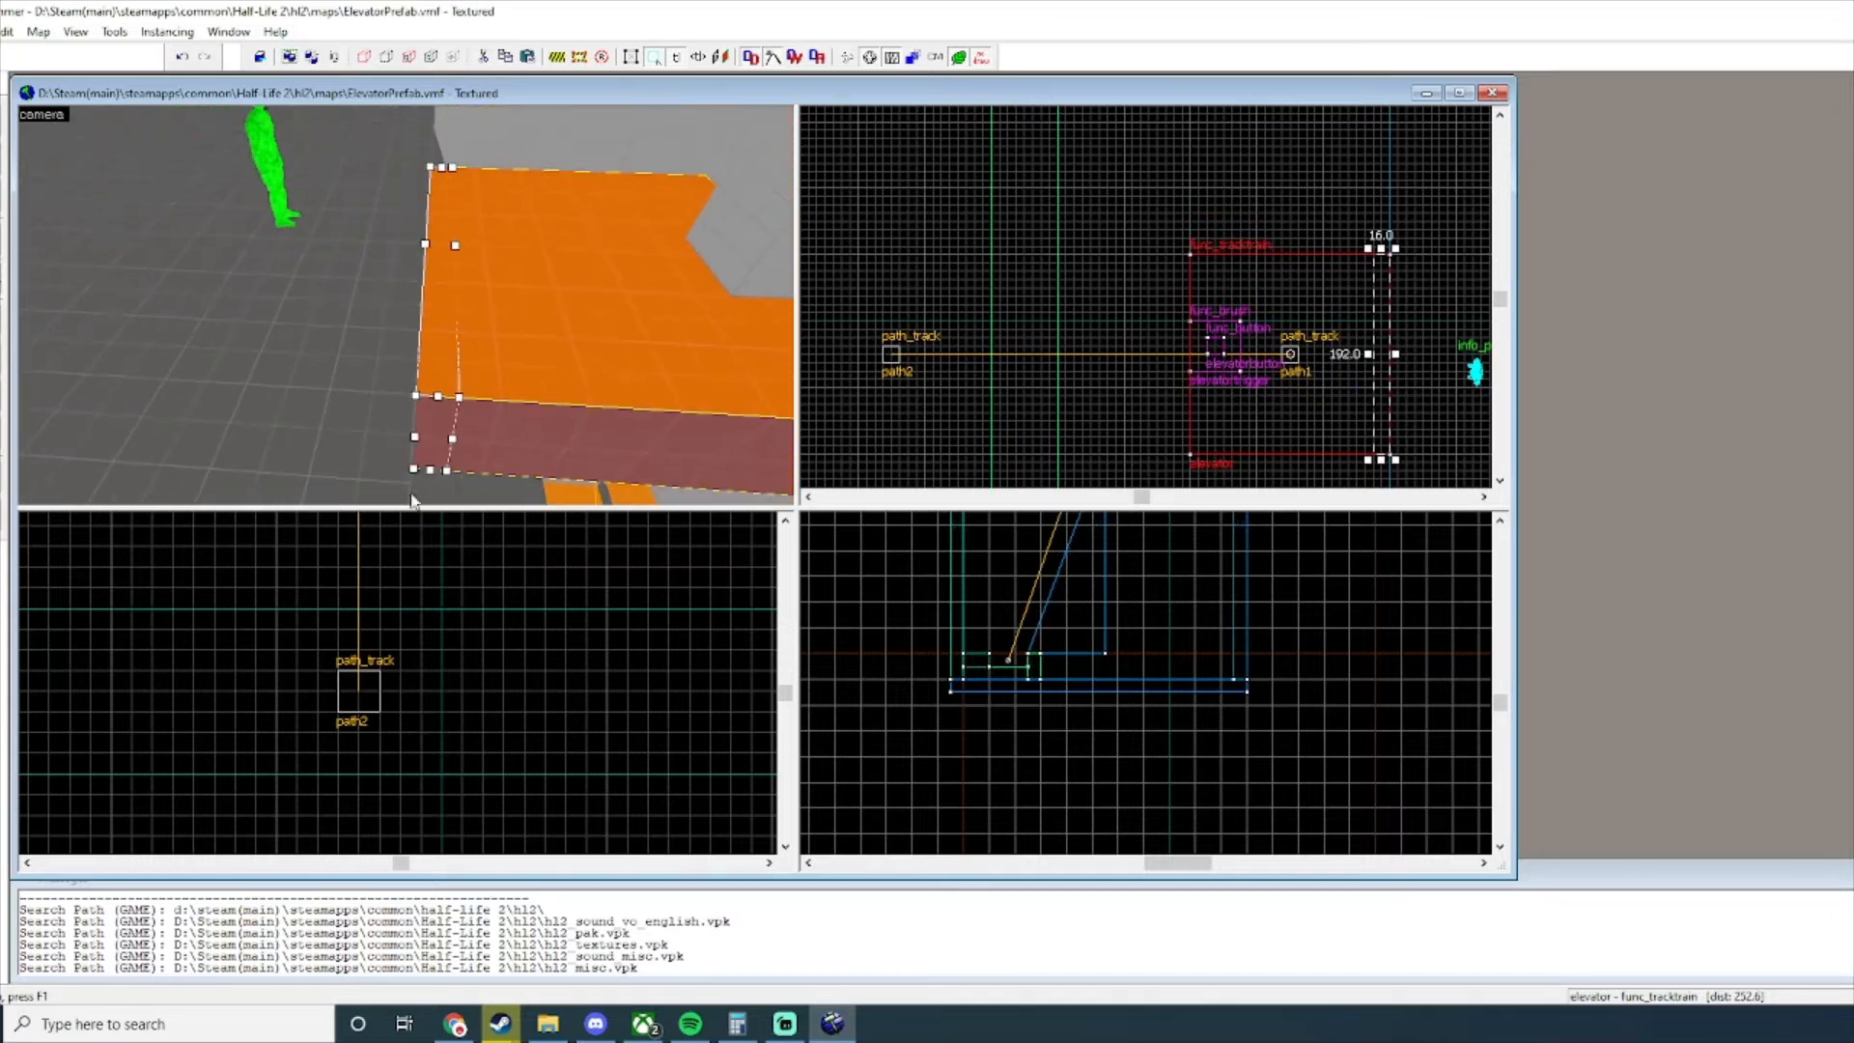
key(d)
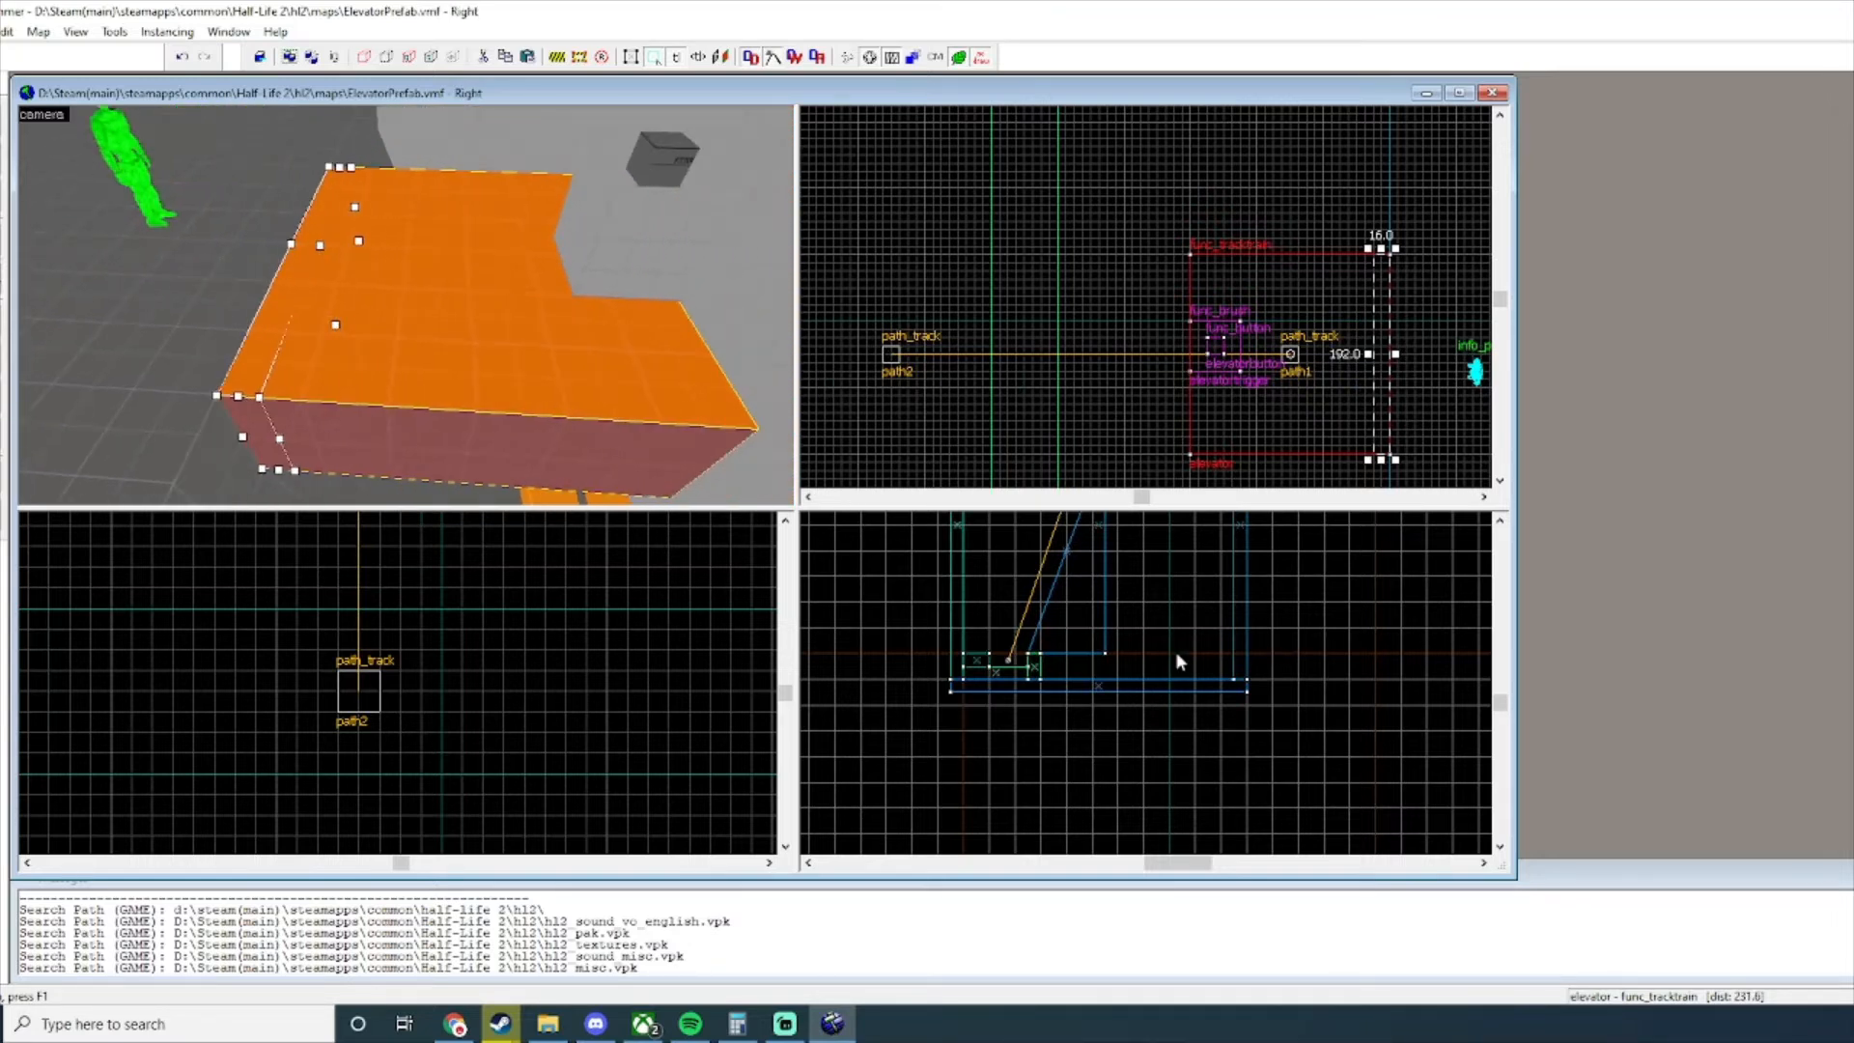
Filter the textures by clip and make tools/toolsplayerclip the current texture.
click(1846, 346)
text(e)
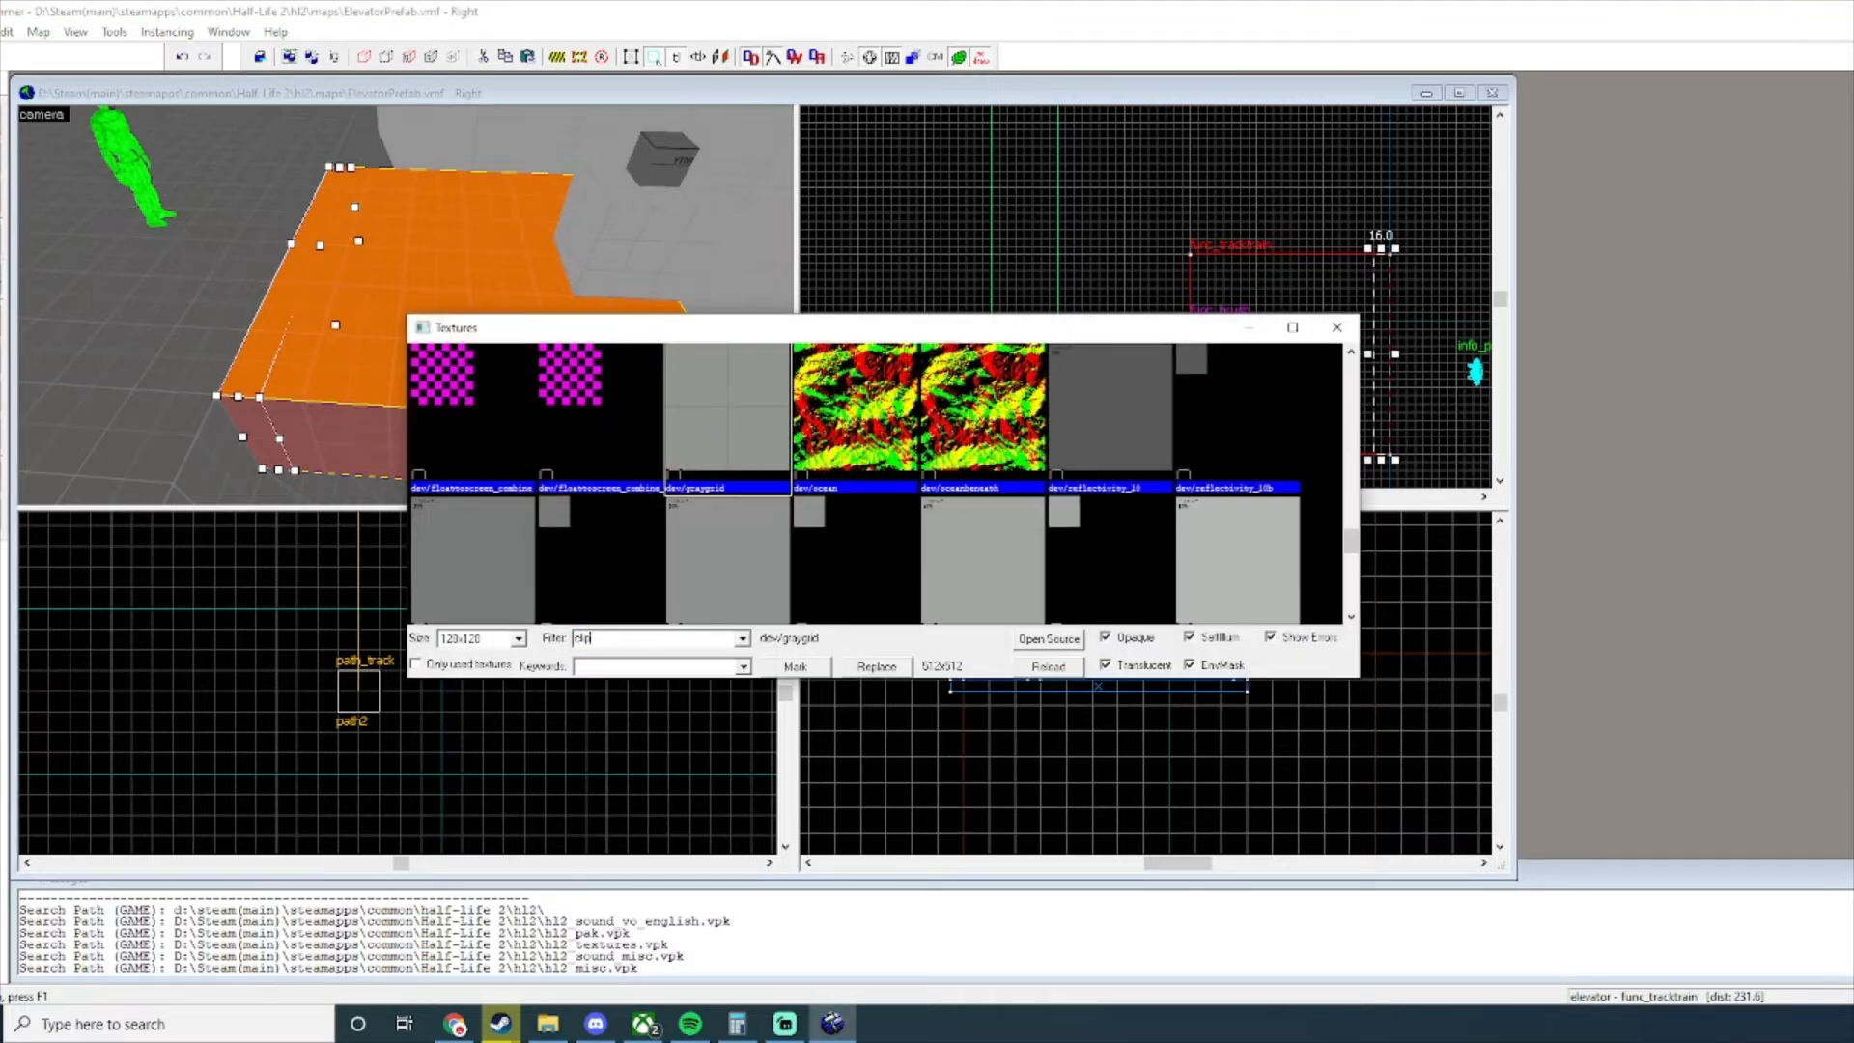
double_click(435, 438)
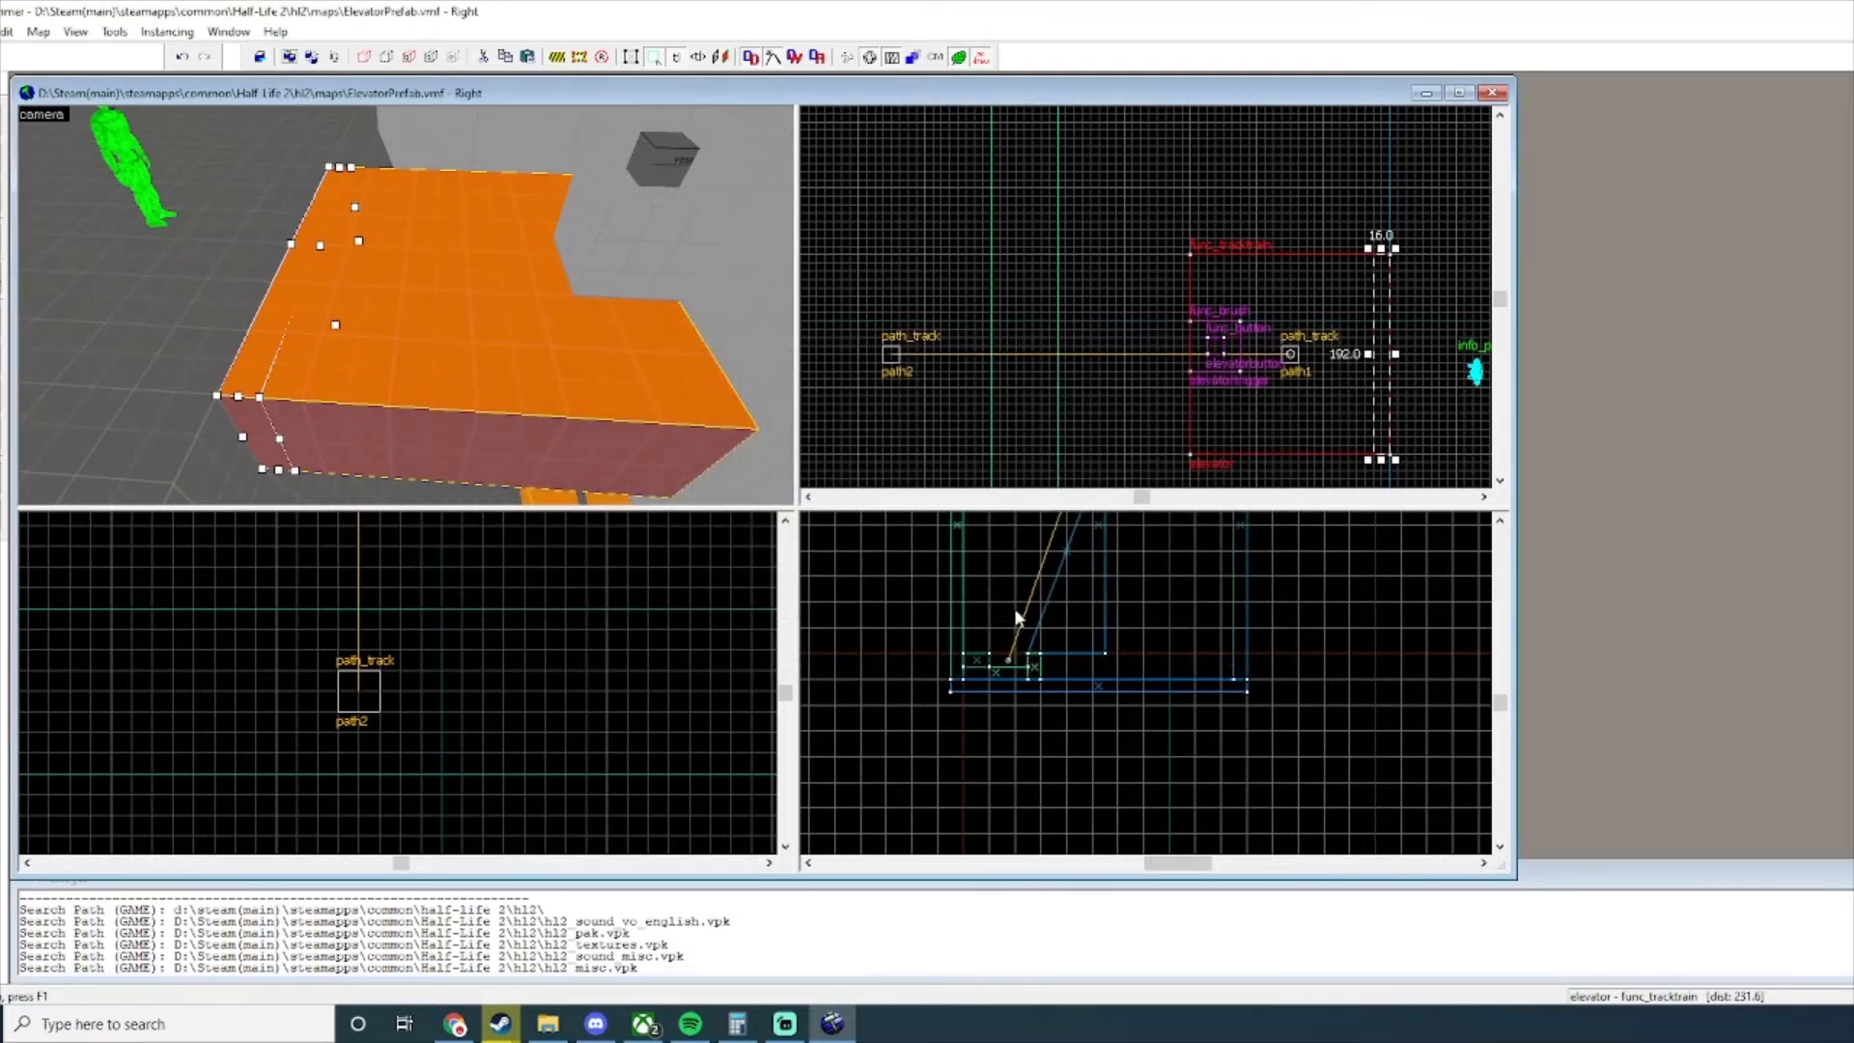
scroll(1083, 566, down, 3)
scroll(1084, 566, up, 3)
click(1846, 346)
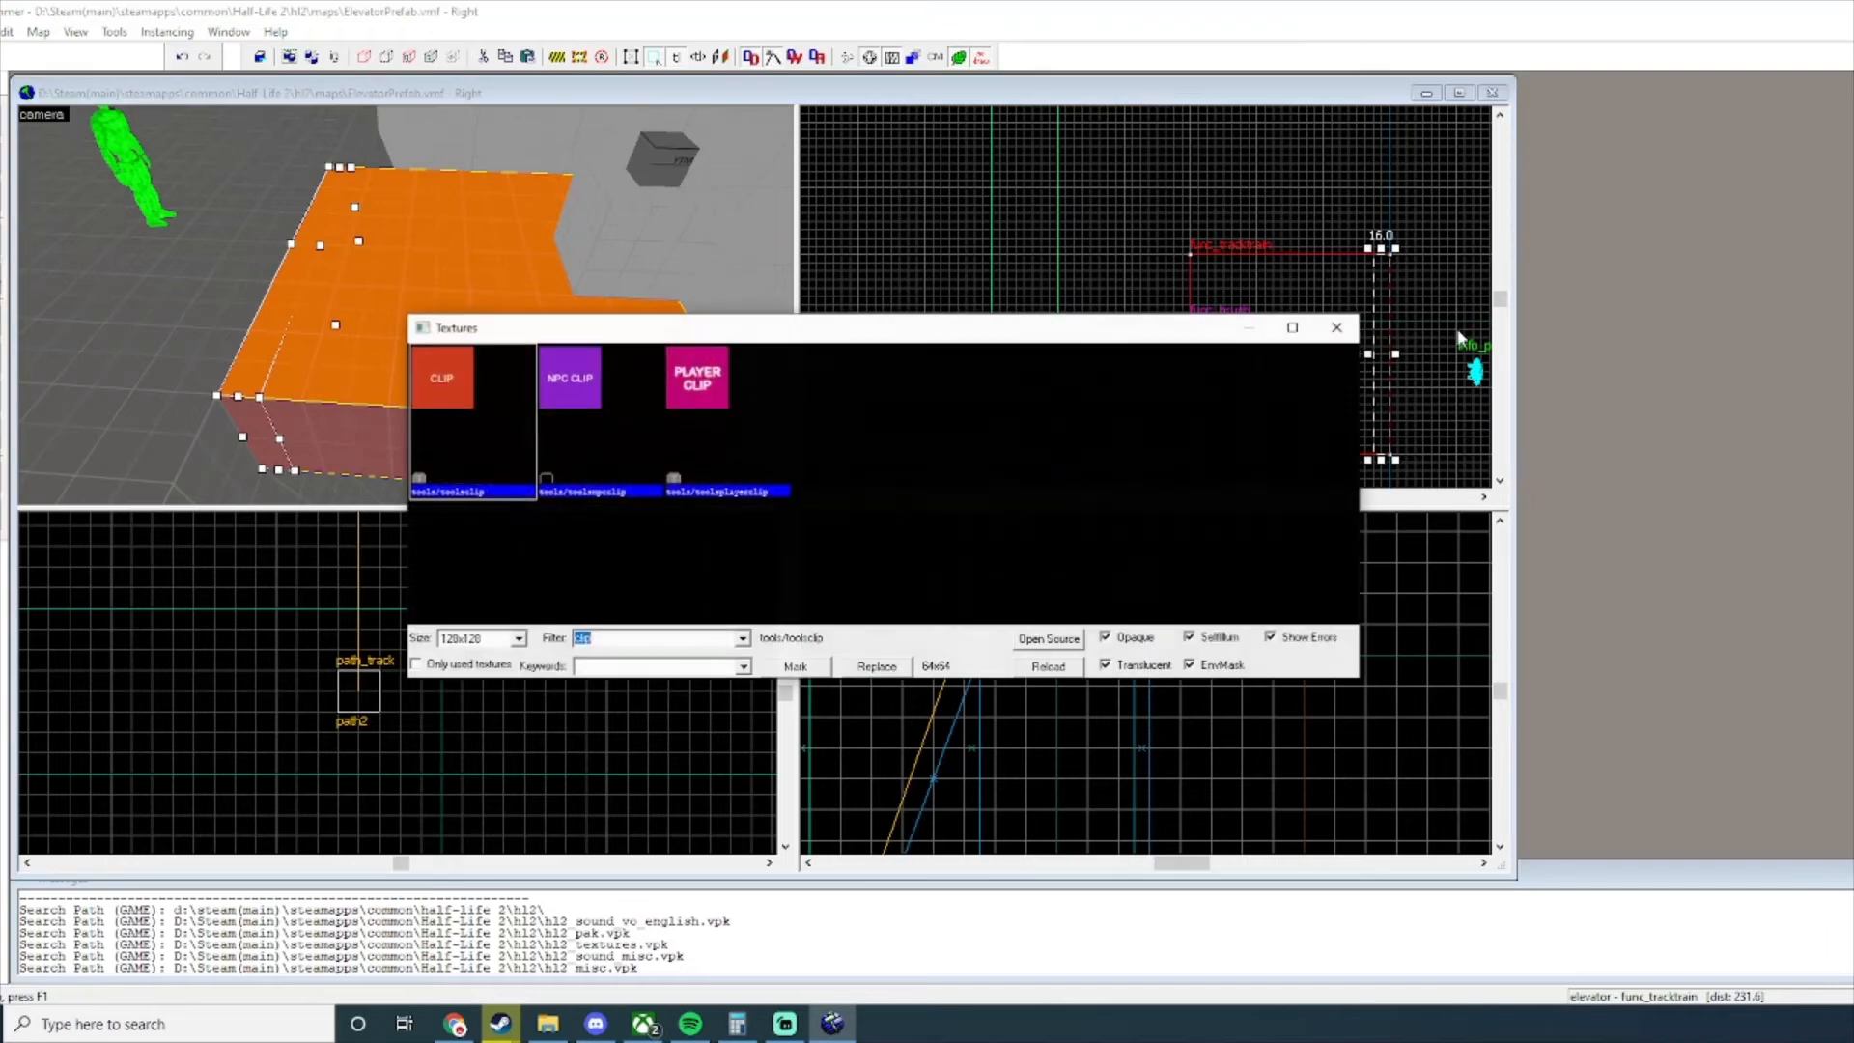
double_click(722, 398)
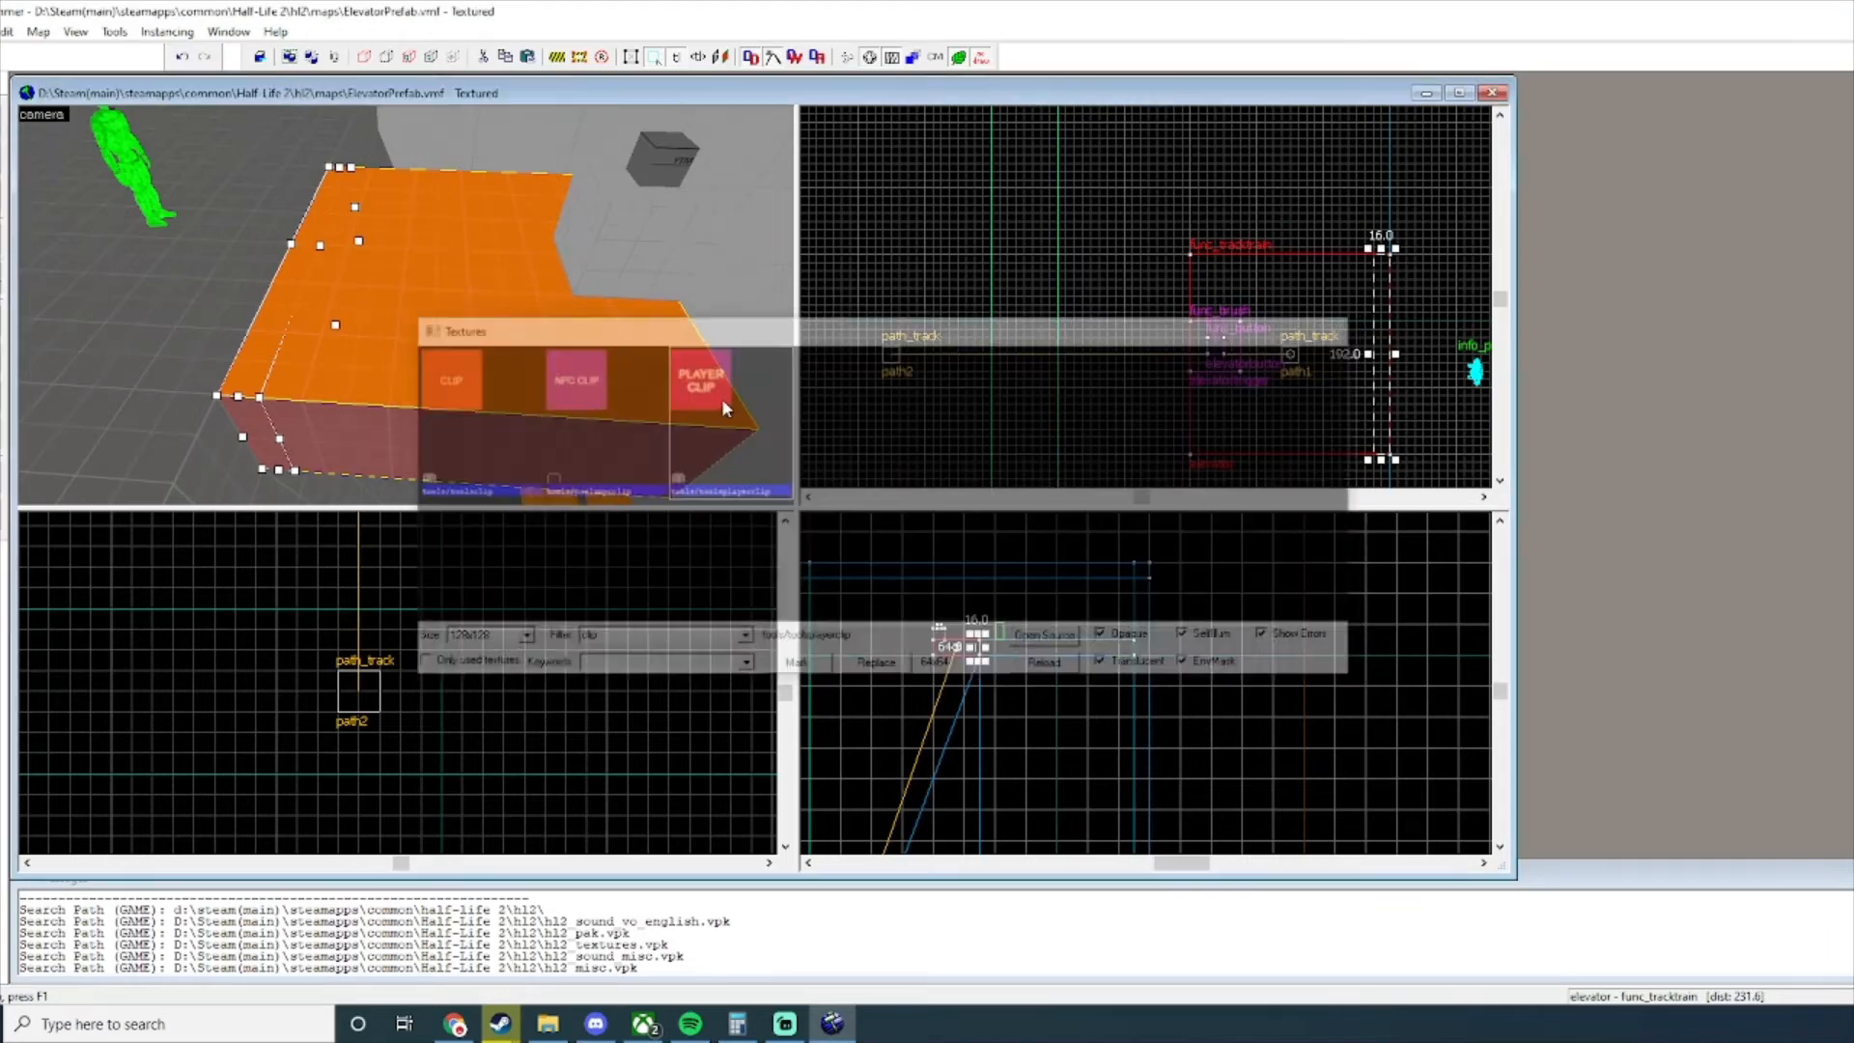
Make the outlined block 96 units tall, standing on the elevator floor, and create it as a player clip wall.
scroll(973, 630, up, 5)
mouse_move(998, 703)
mouse_down()
mouse_move(999, 624)
mouse_move(1065, 632)
mouse_up()
scroll(1064, 655, down, 3)
key(Return)
key(z)
key(a)
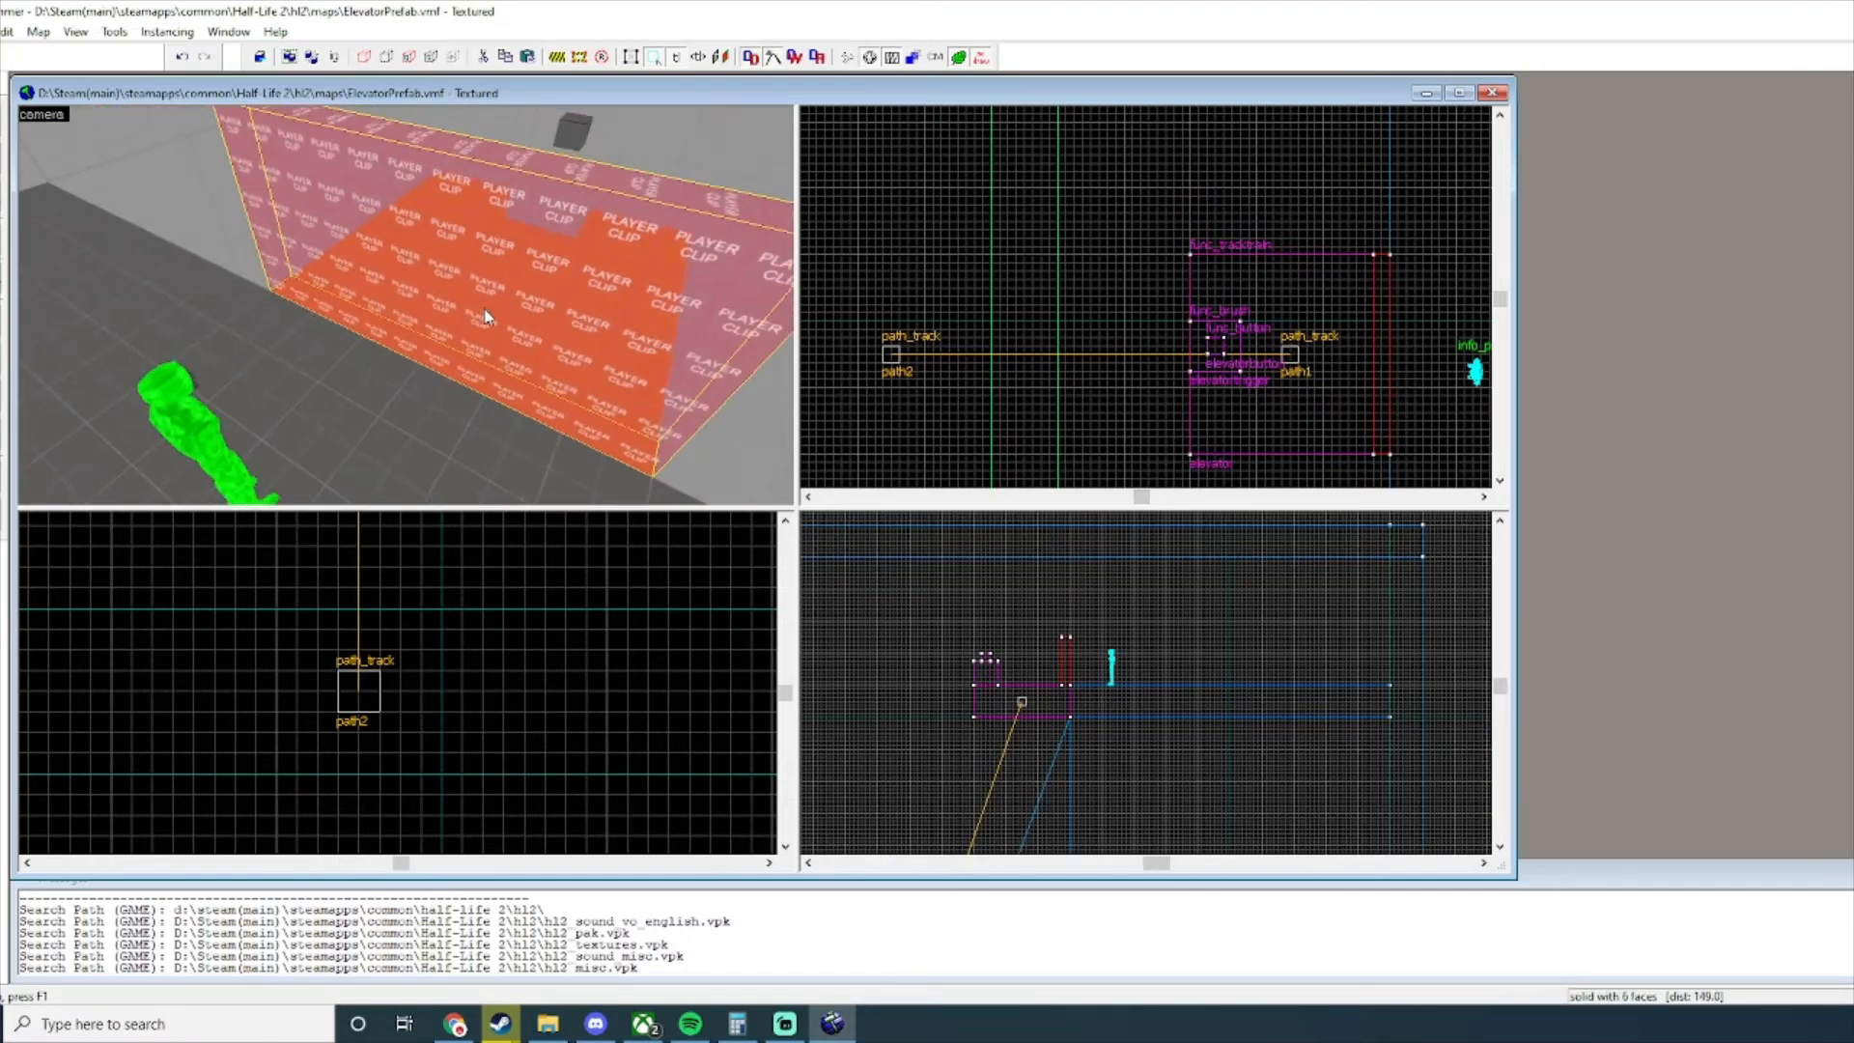
Tie the player clip wall to an entity and set its class to func_brush.
key(ctrl+t)
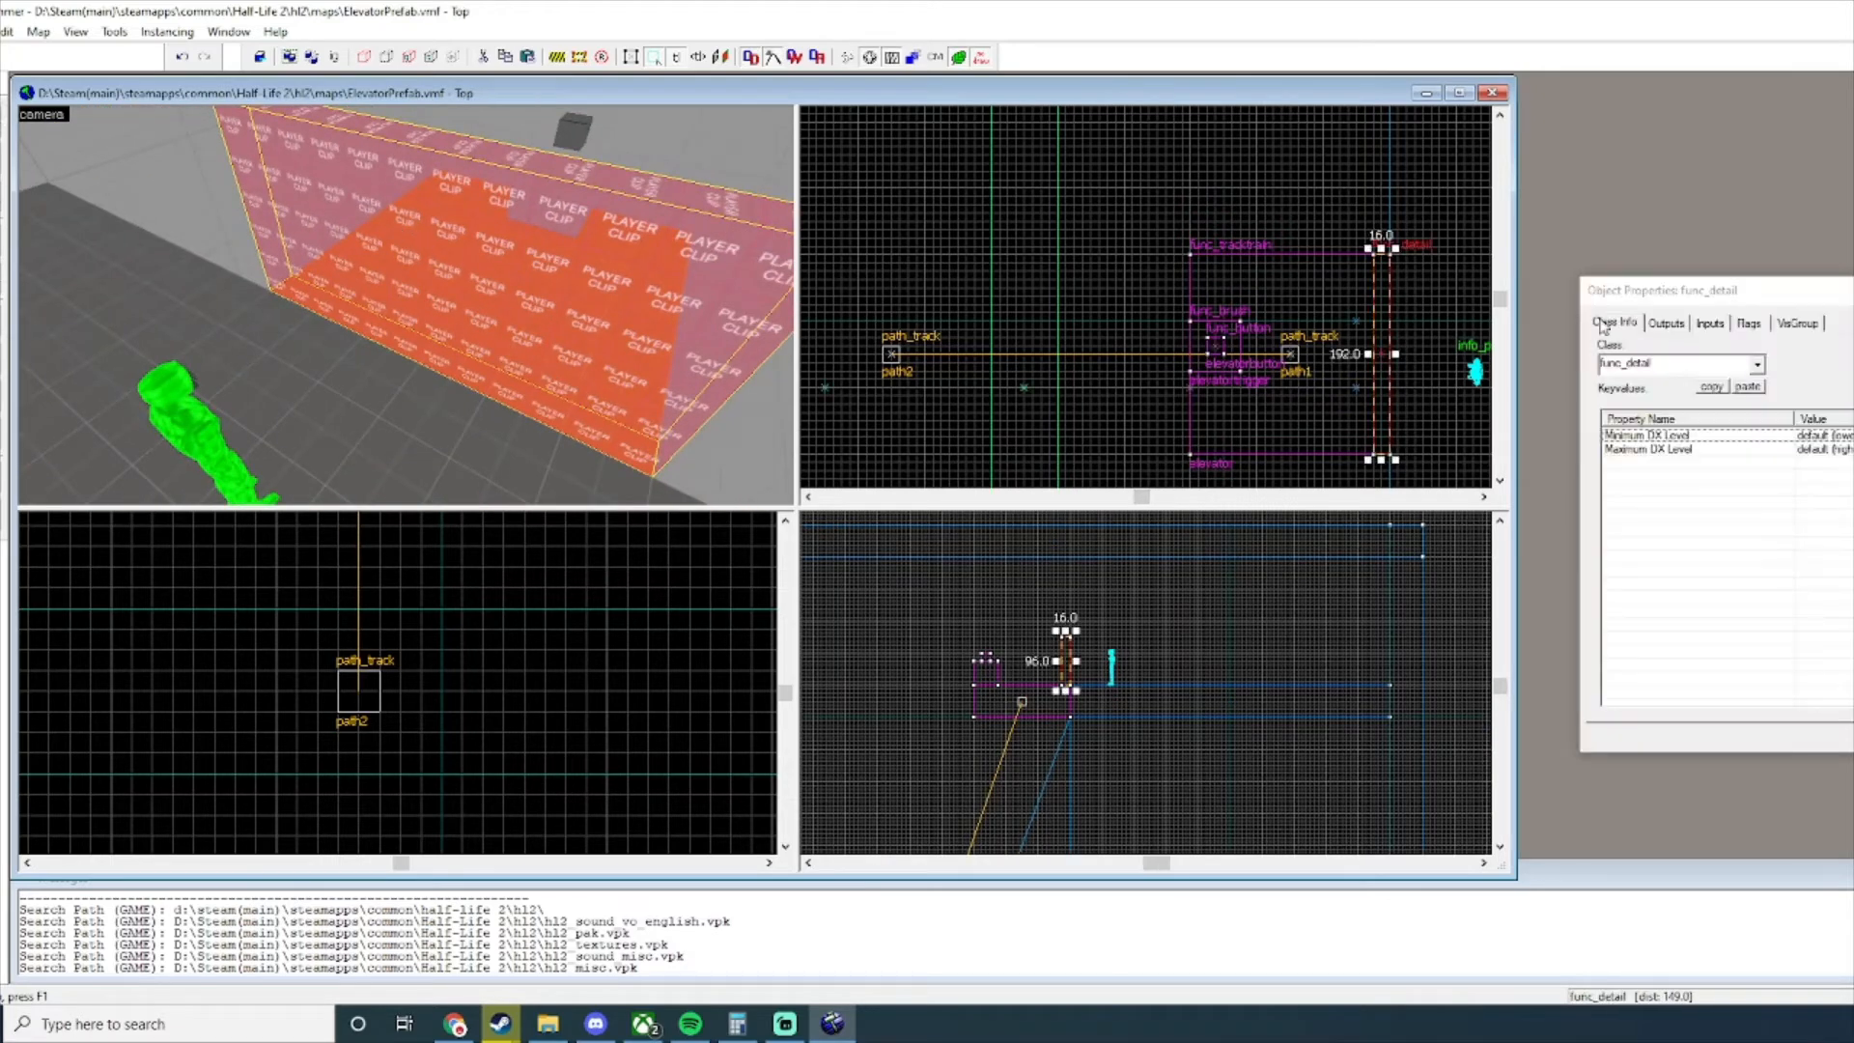
drag(1661, 294, 787, 263)
click(813, 335)
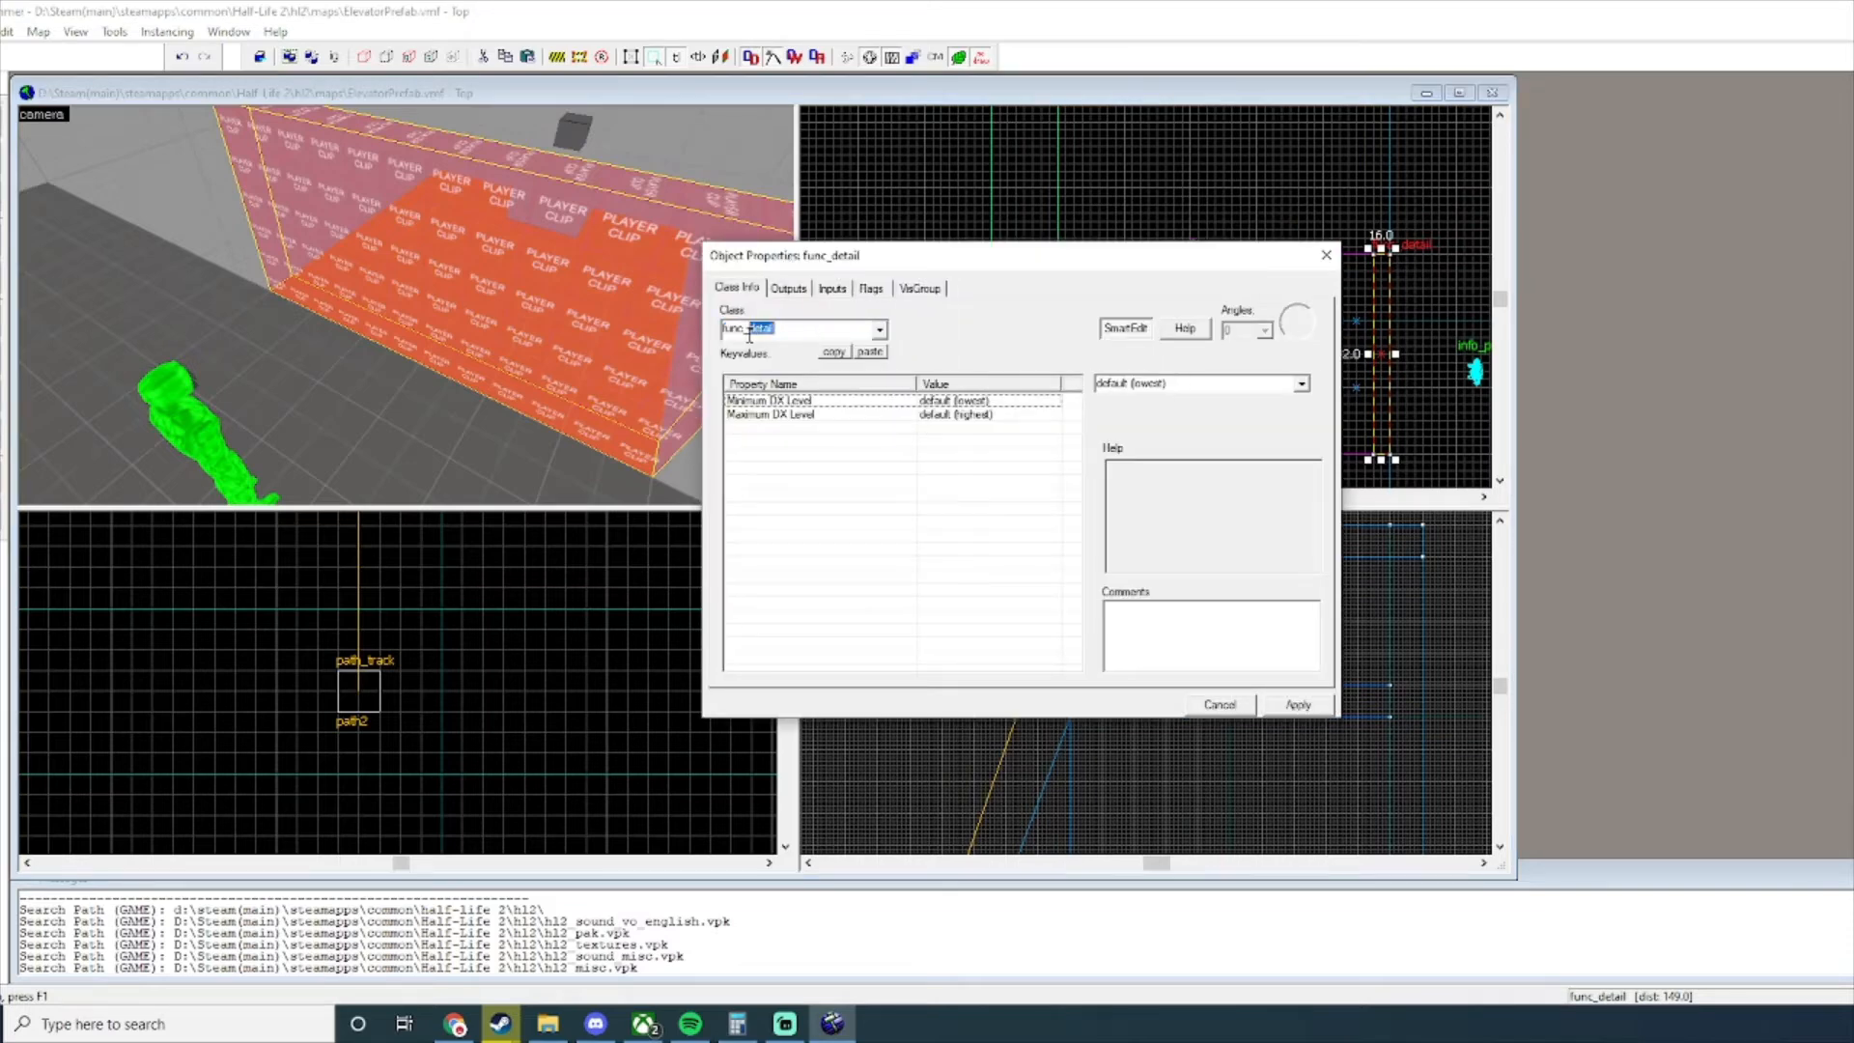
text(brush)
key(Return)
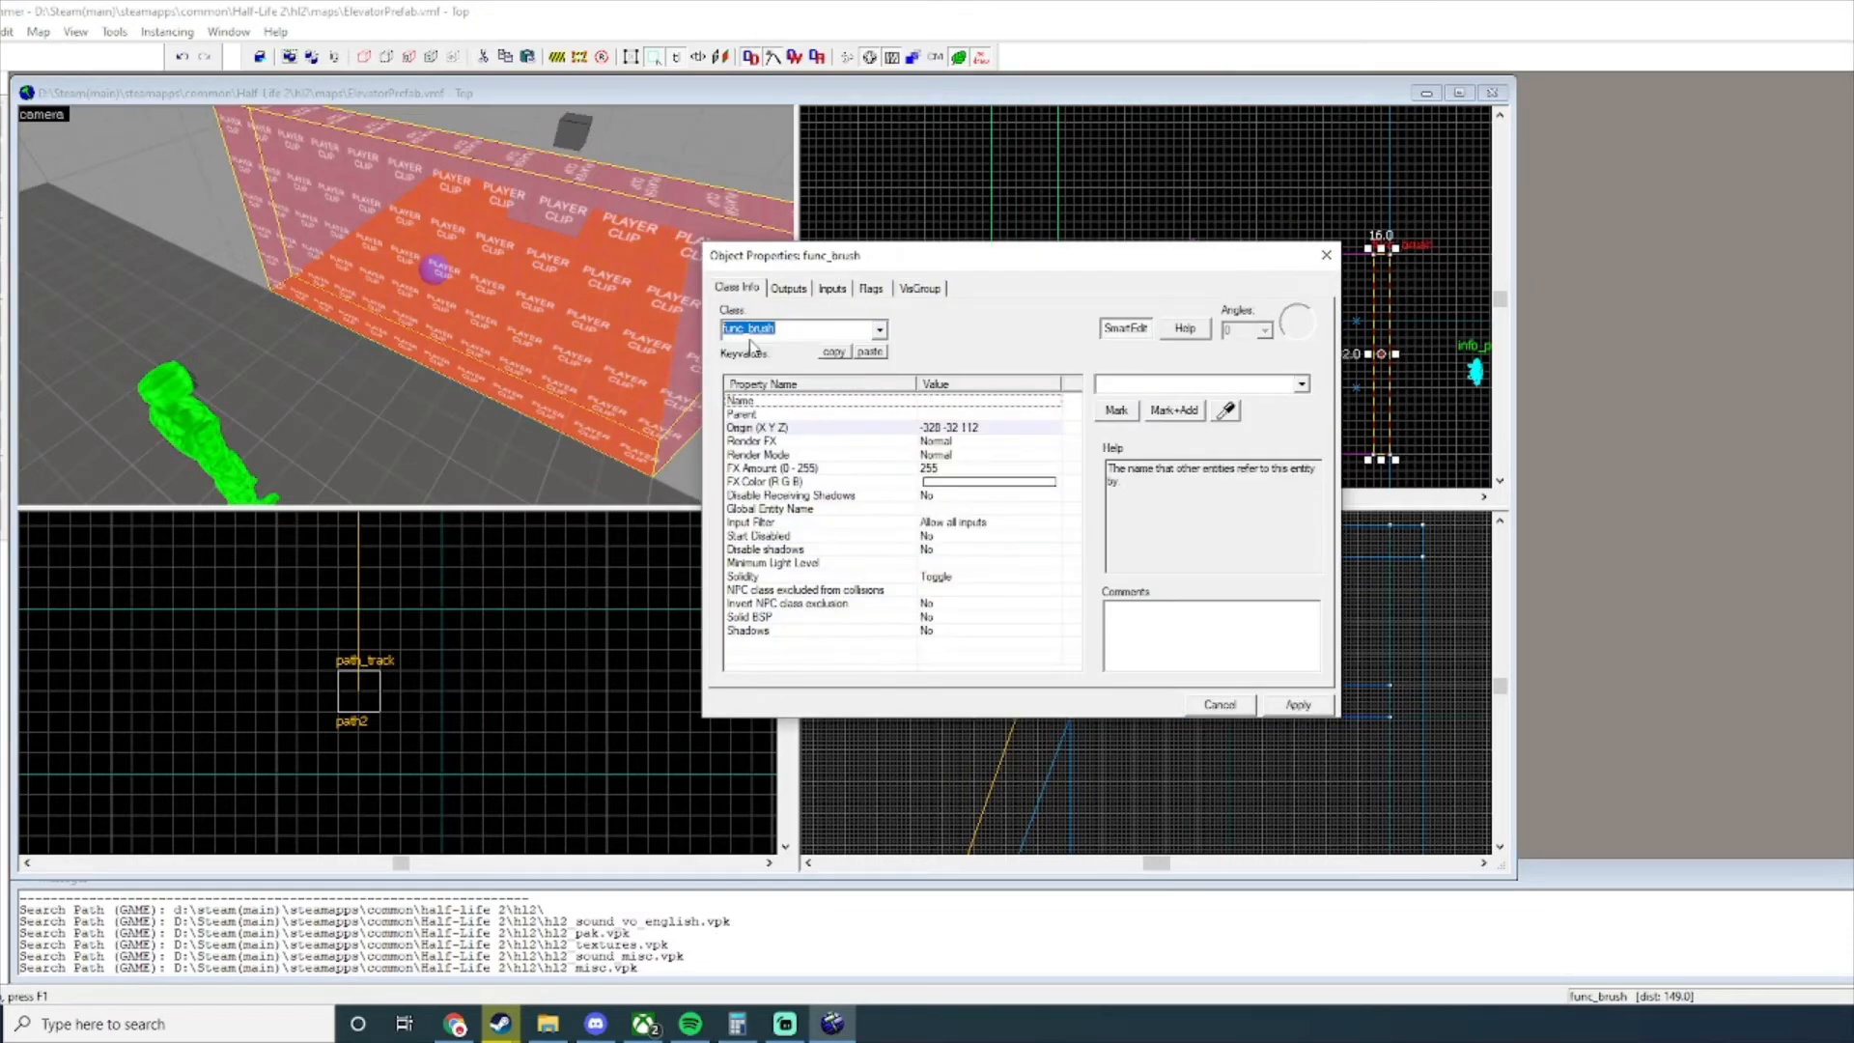
Name the player clip func_brush "clip" and check its flags.
click(1157, 382)
text(clip)
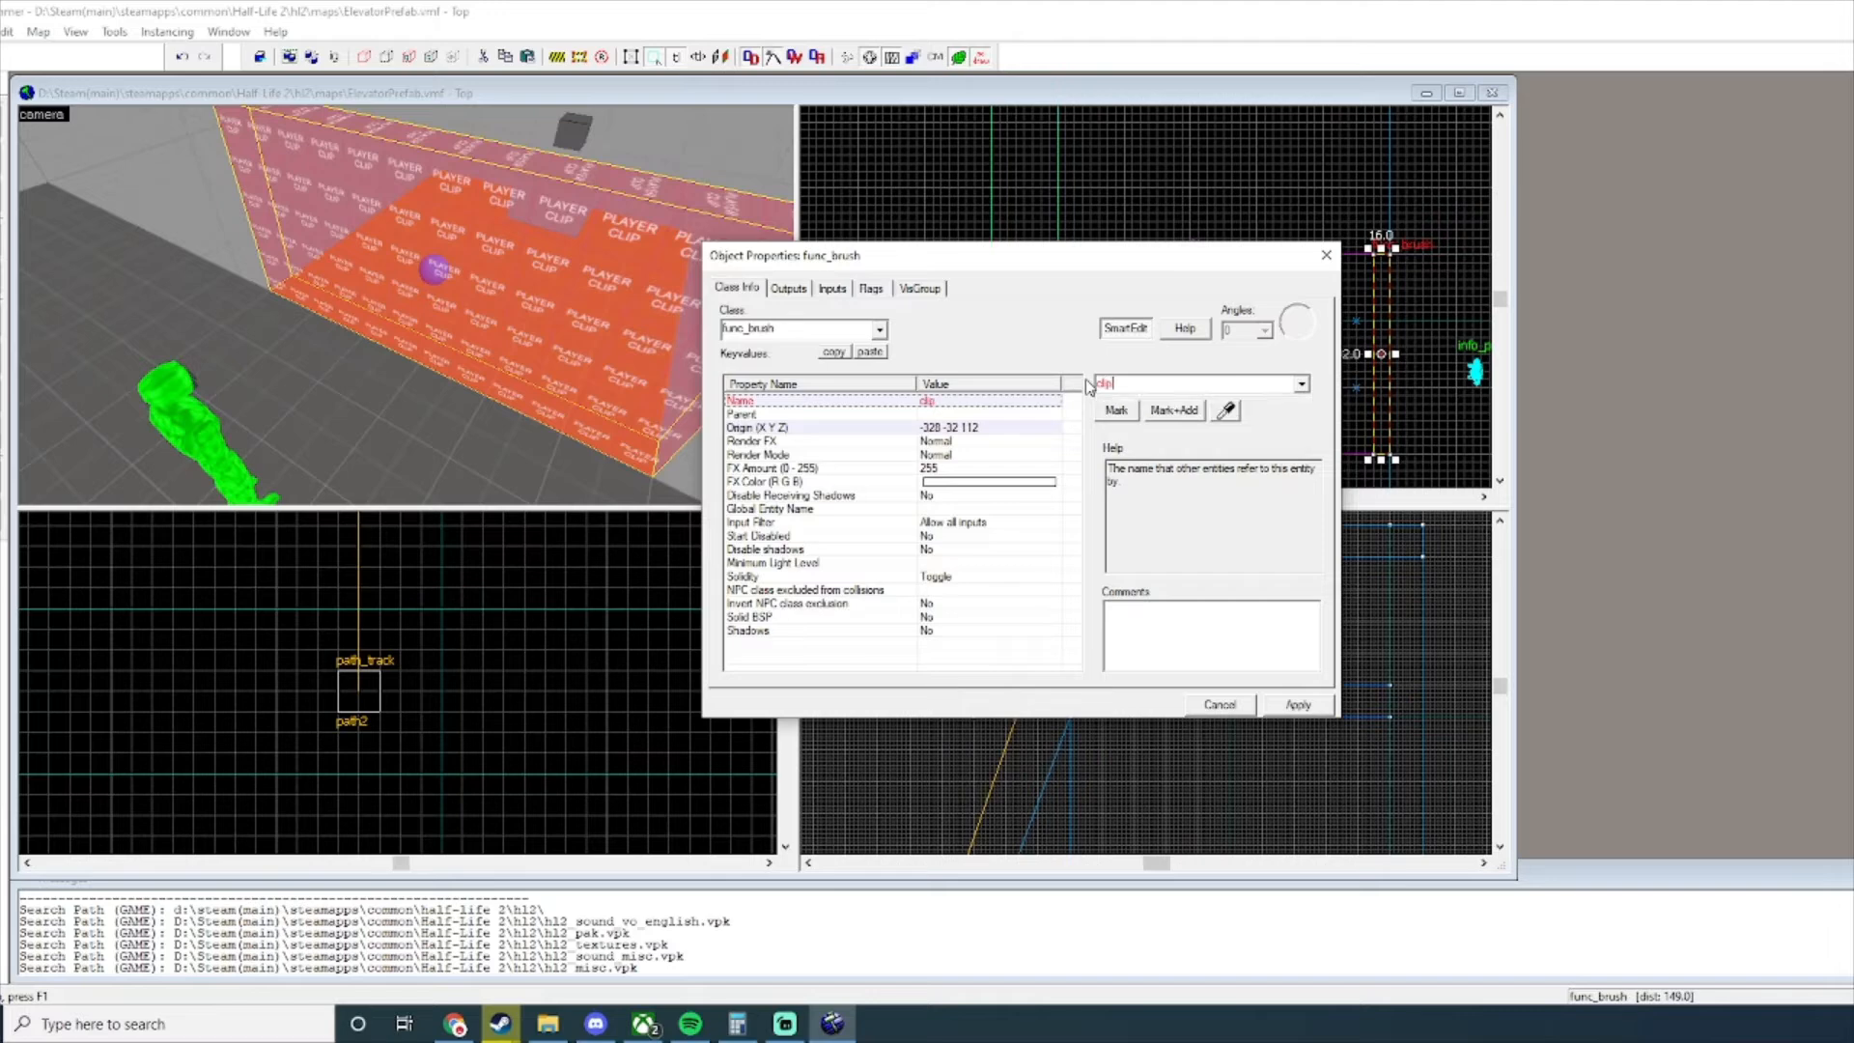
key(Return)
click(870, 288)
click(737, 288)
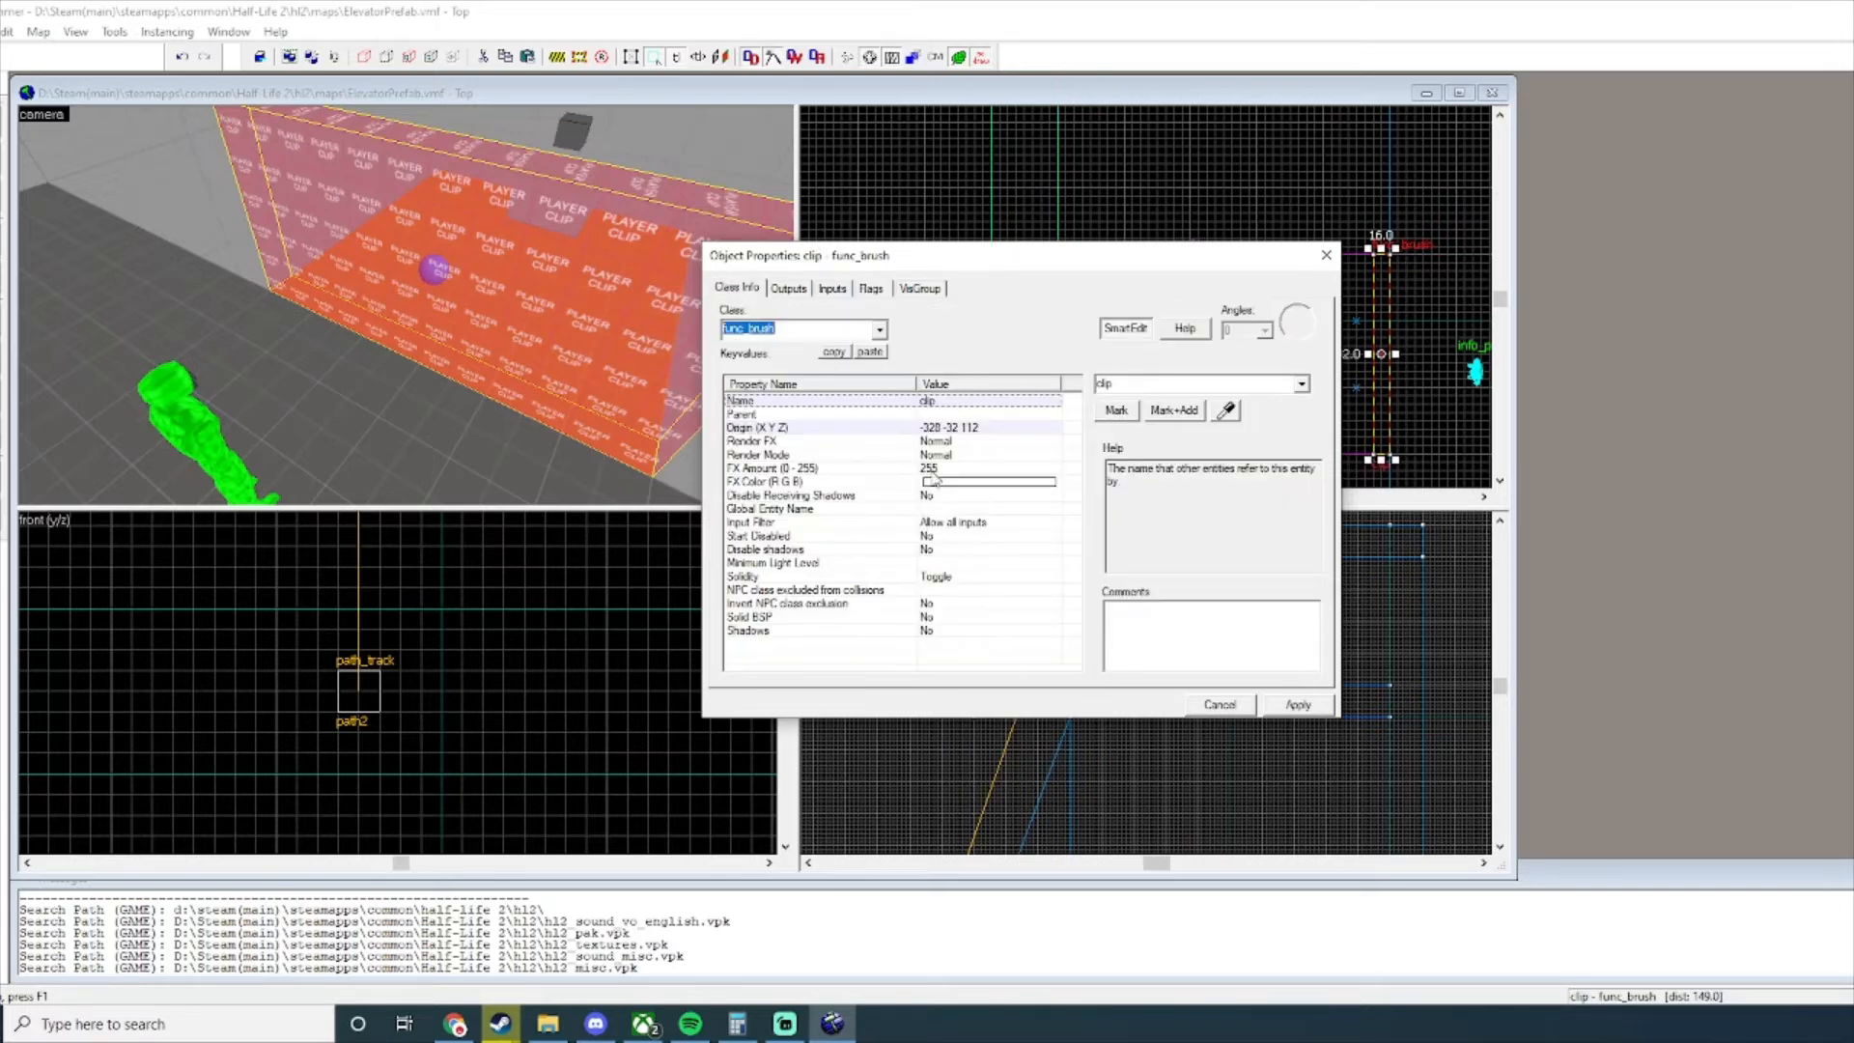
click(871, 289)
click(734, 288)
Set Start Disabled to Yes on the clip brush, keep Solidity at Toggle, and apply the properties.
click(932, 536)
click(1301, 385)
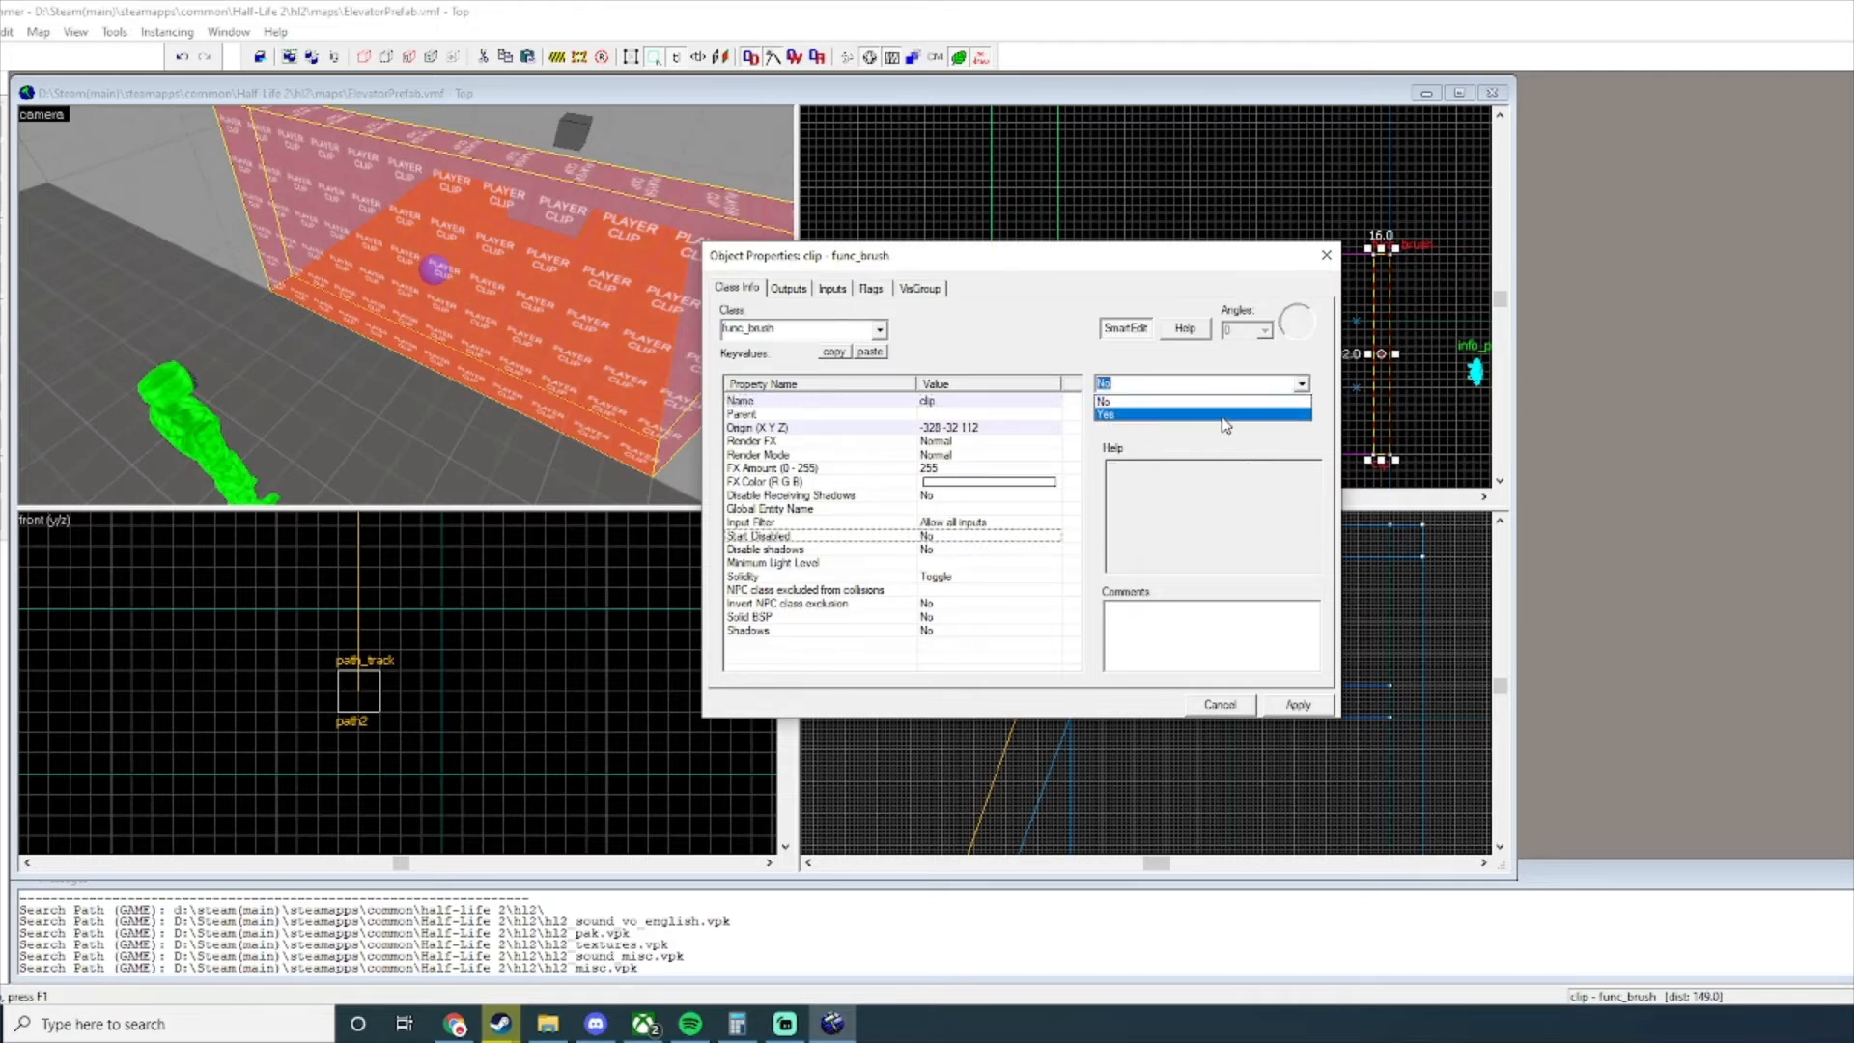
click(1159, 426)
click(956, 577)
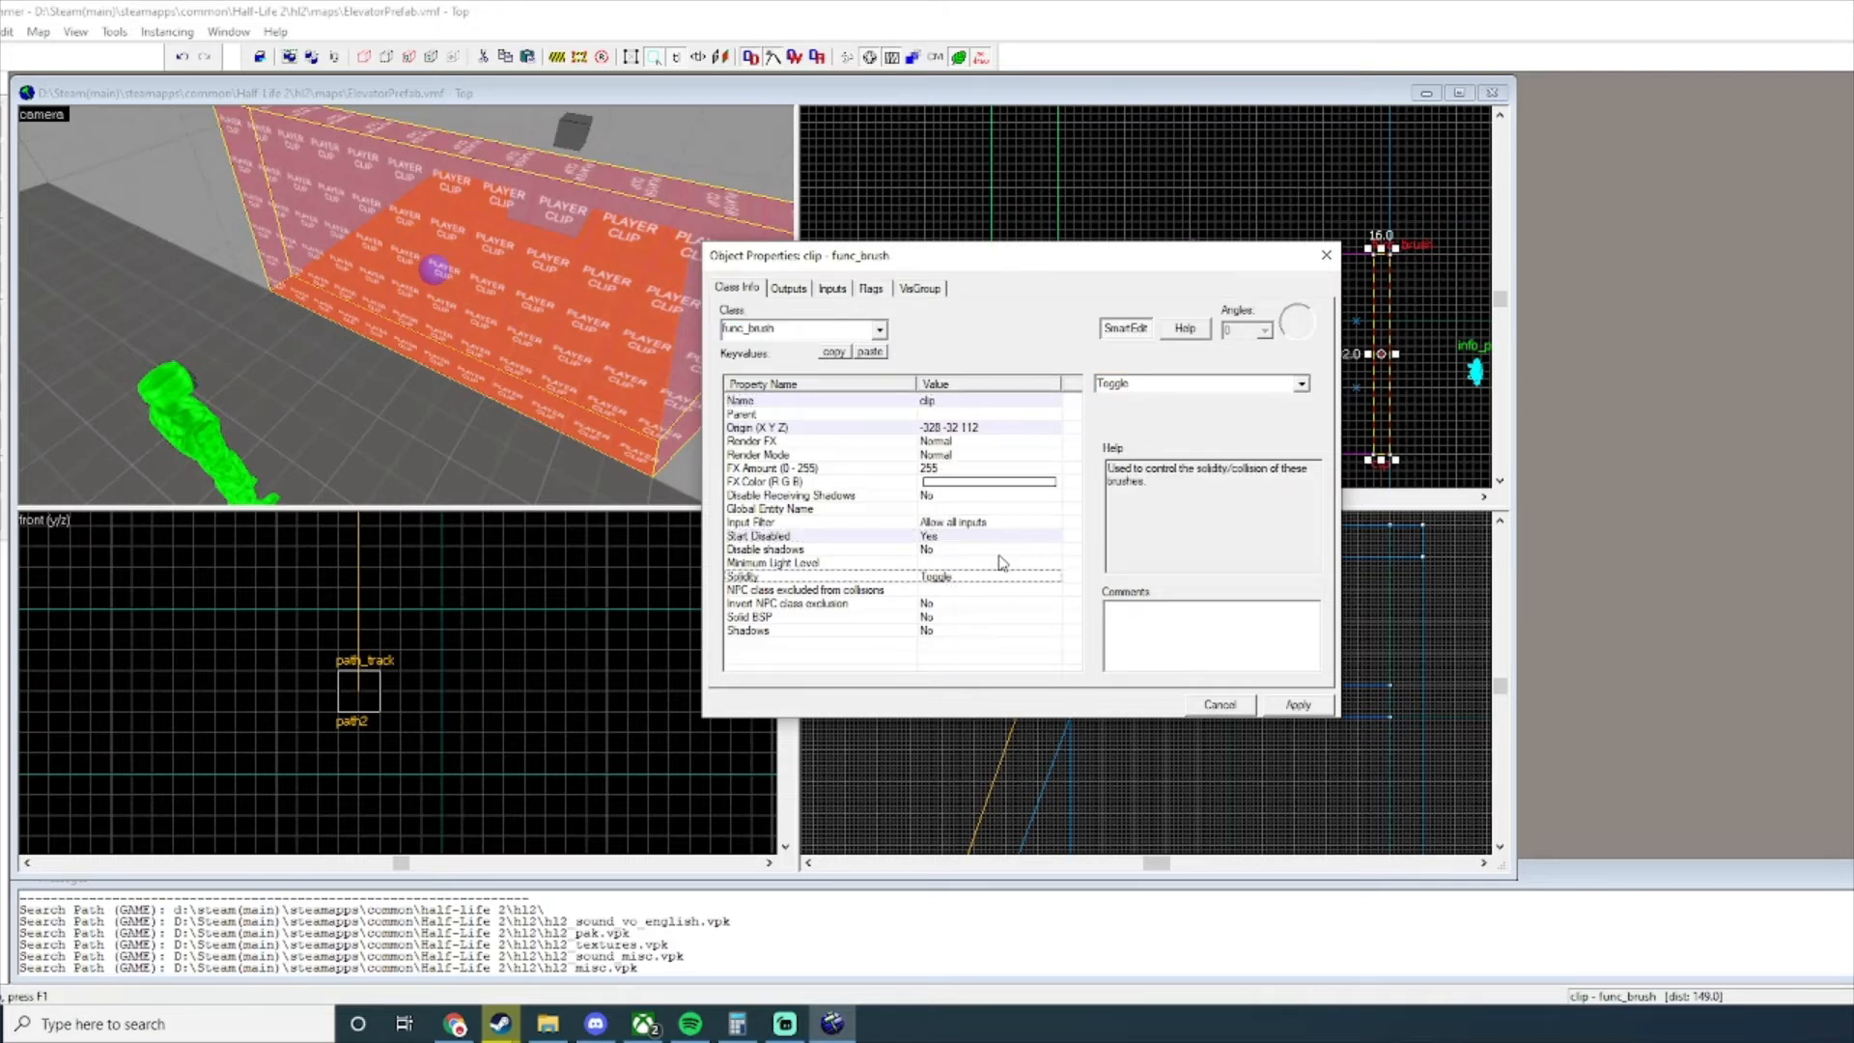
click(1299, 705)
click(1326, 255)
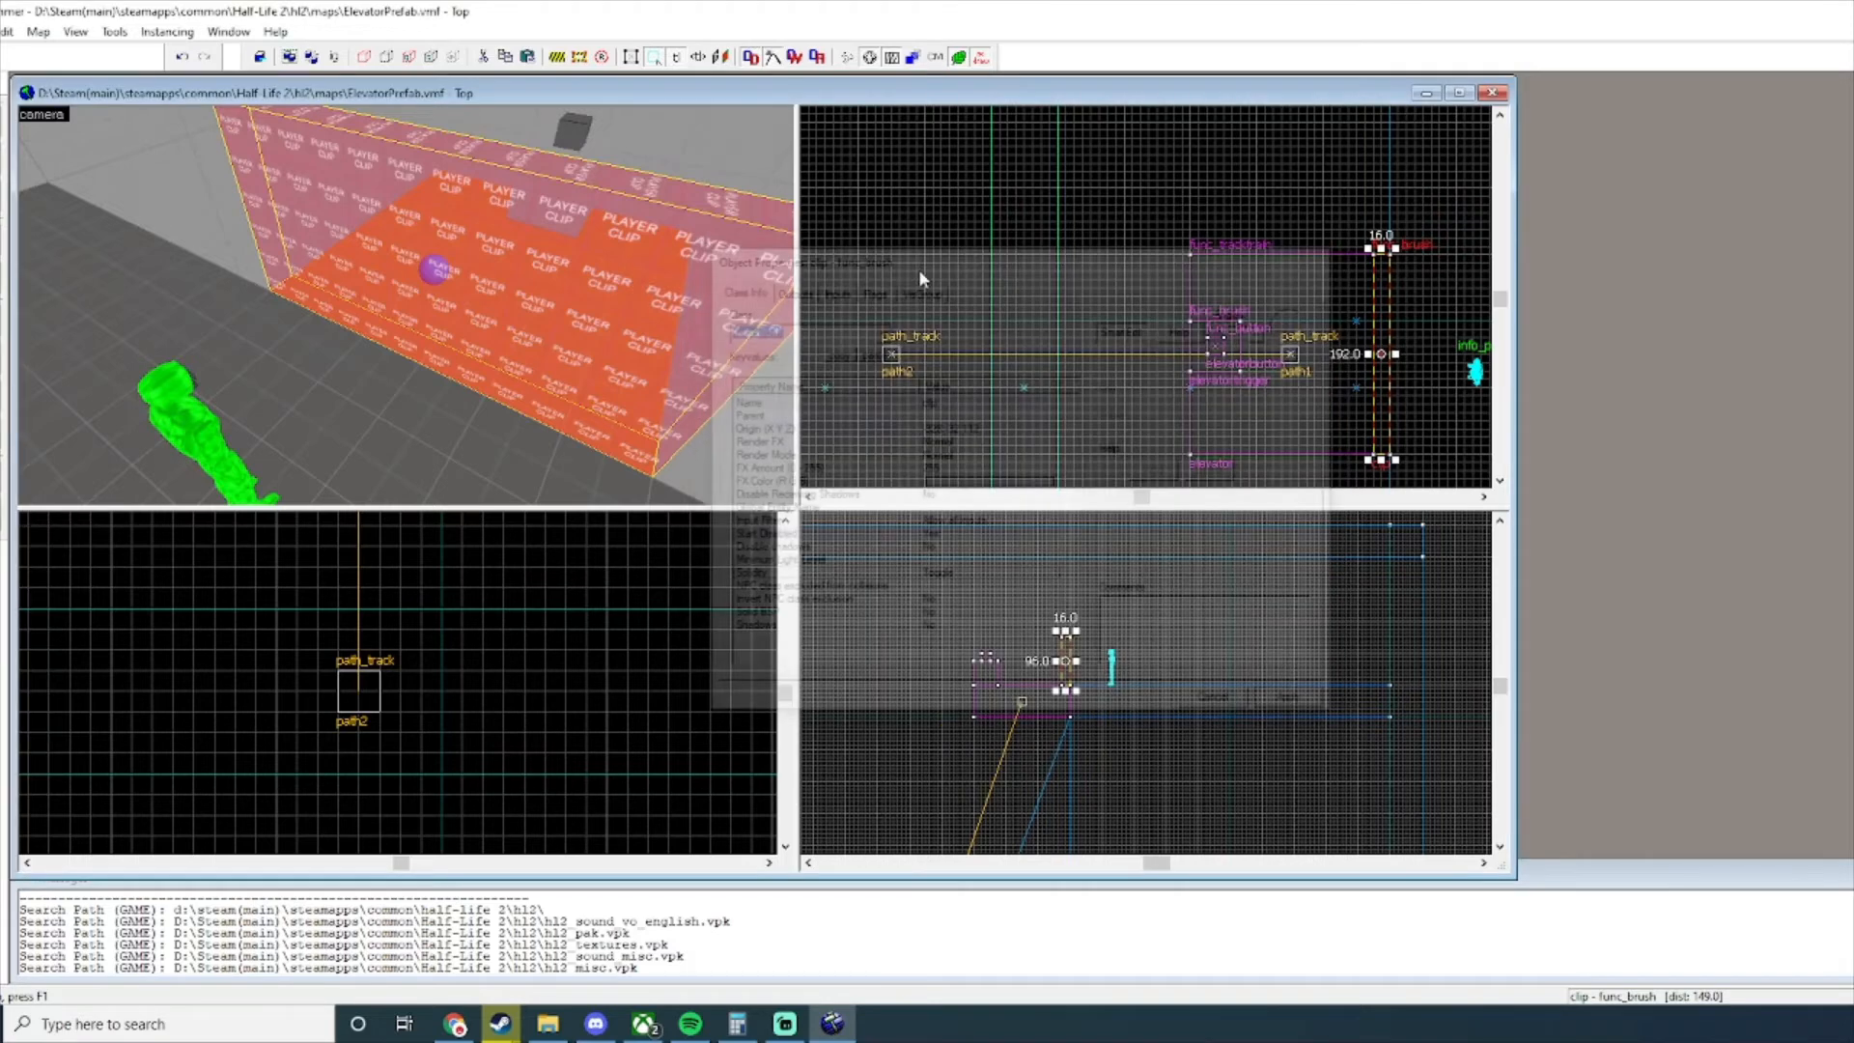
Open the elevator button's properties and review its outputs, inputs and flags.
key(z)
key(w)
key(z)
double_click(608, 311)
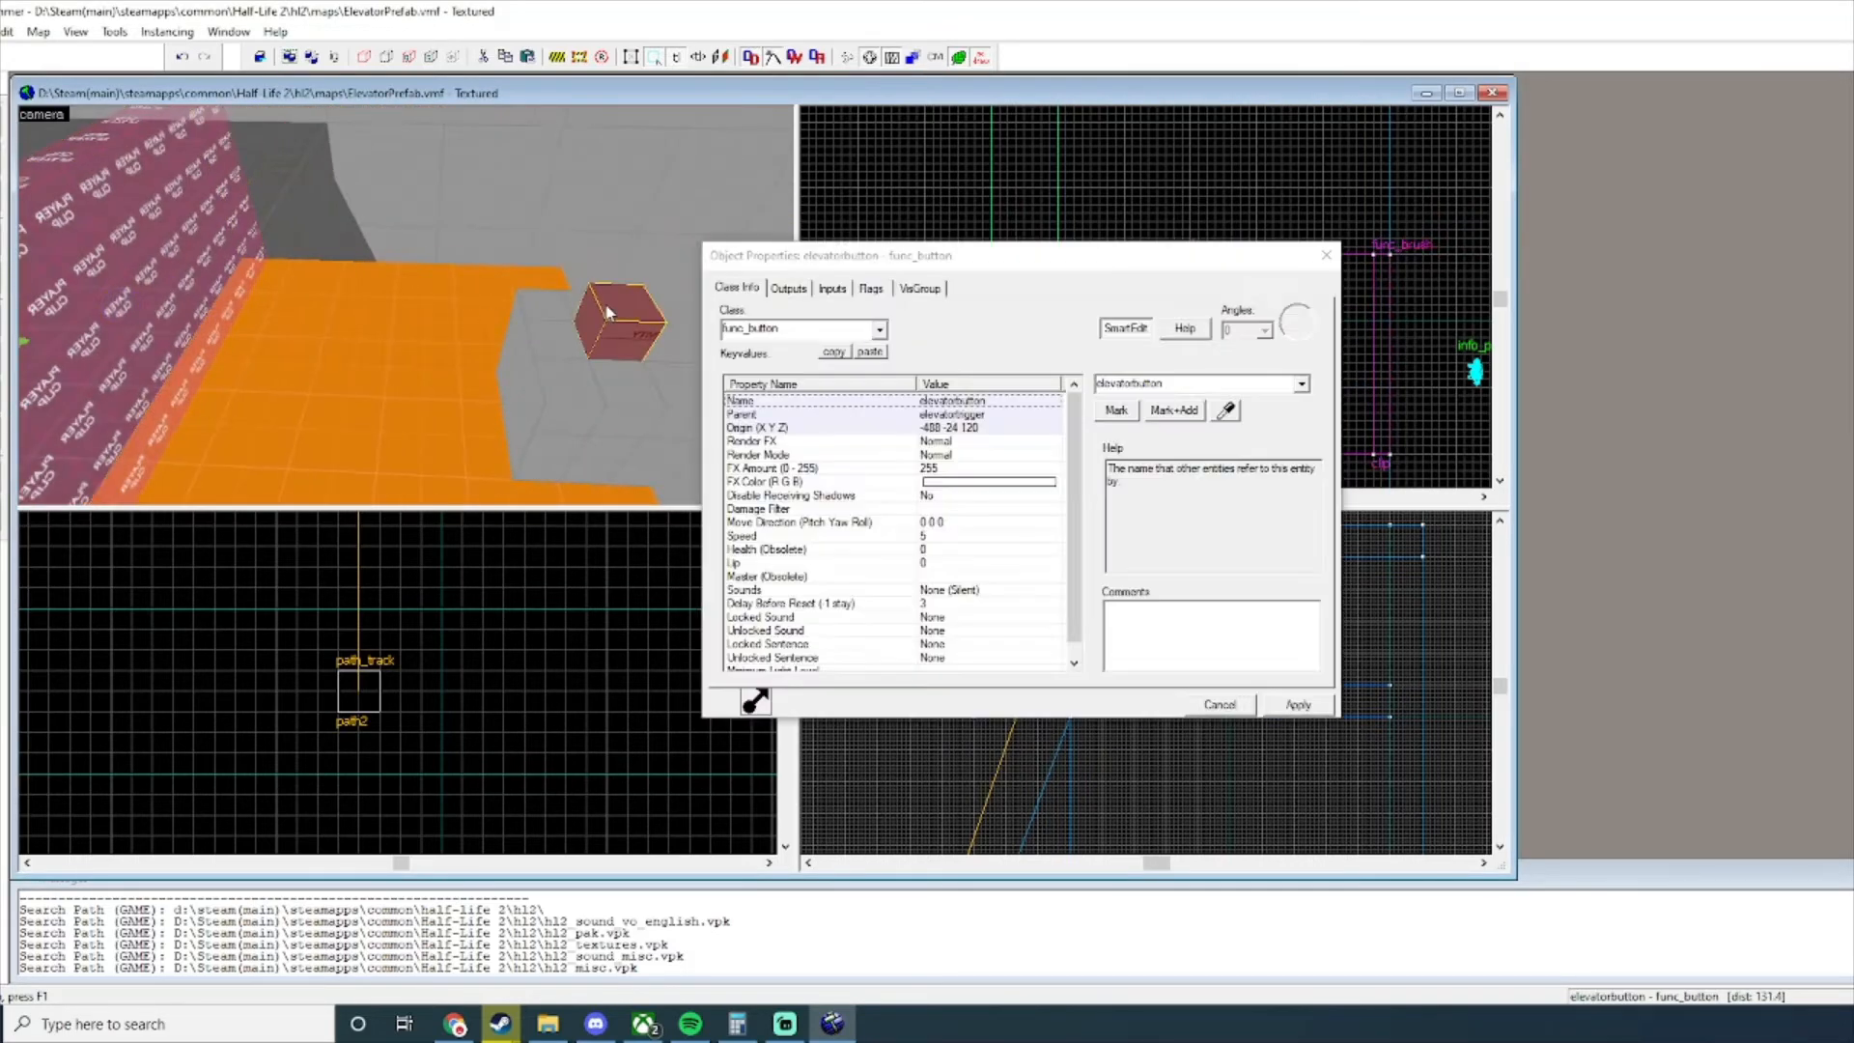
click(790, 290)
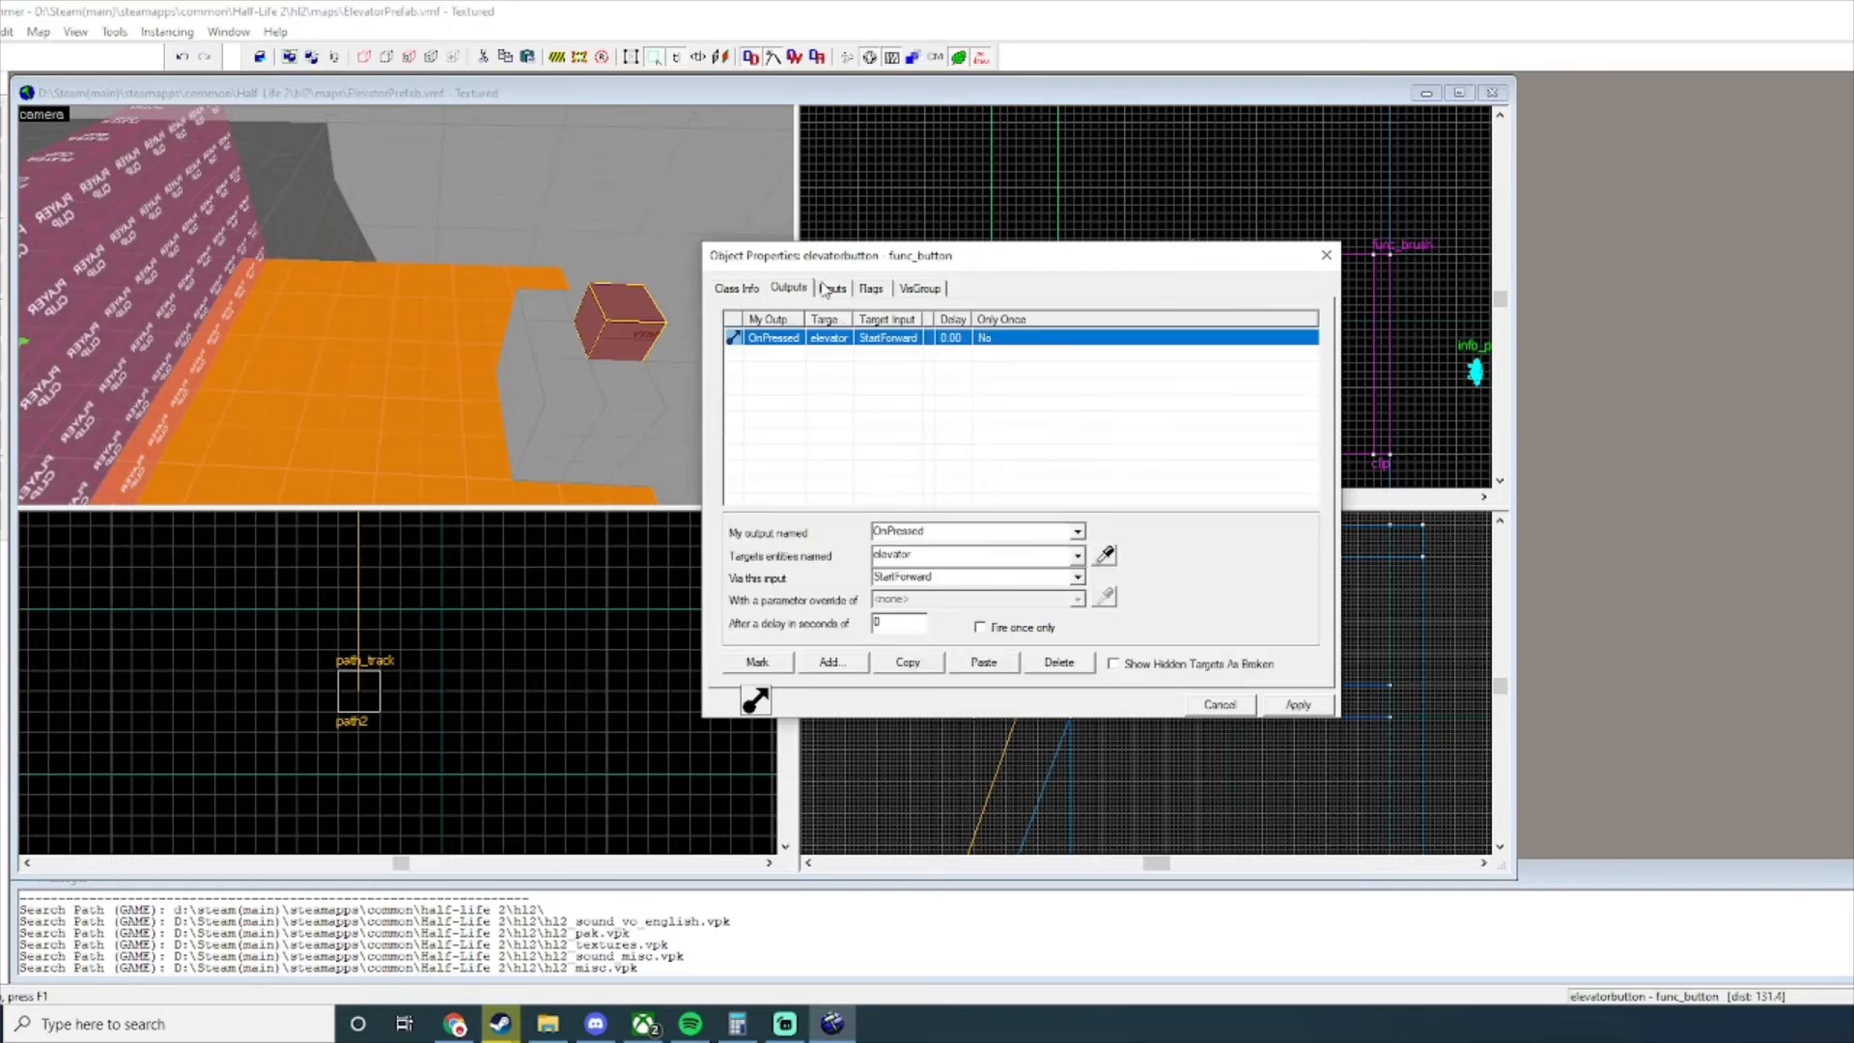
click(871, 289)
click(798, 292)
click(736, 289)
click(789, 288)
click(831, 289)
click(871, 289)
click(790, 289)
Add an OnPressed output to the elevator button that sends Enable to clip, and apply it.
click(829, 662)
text(onPres)
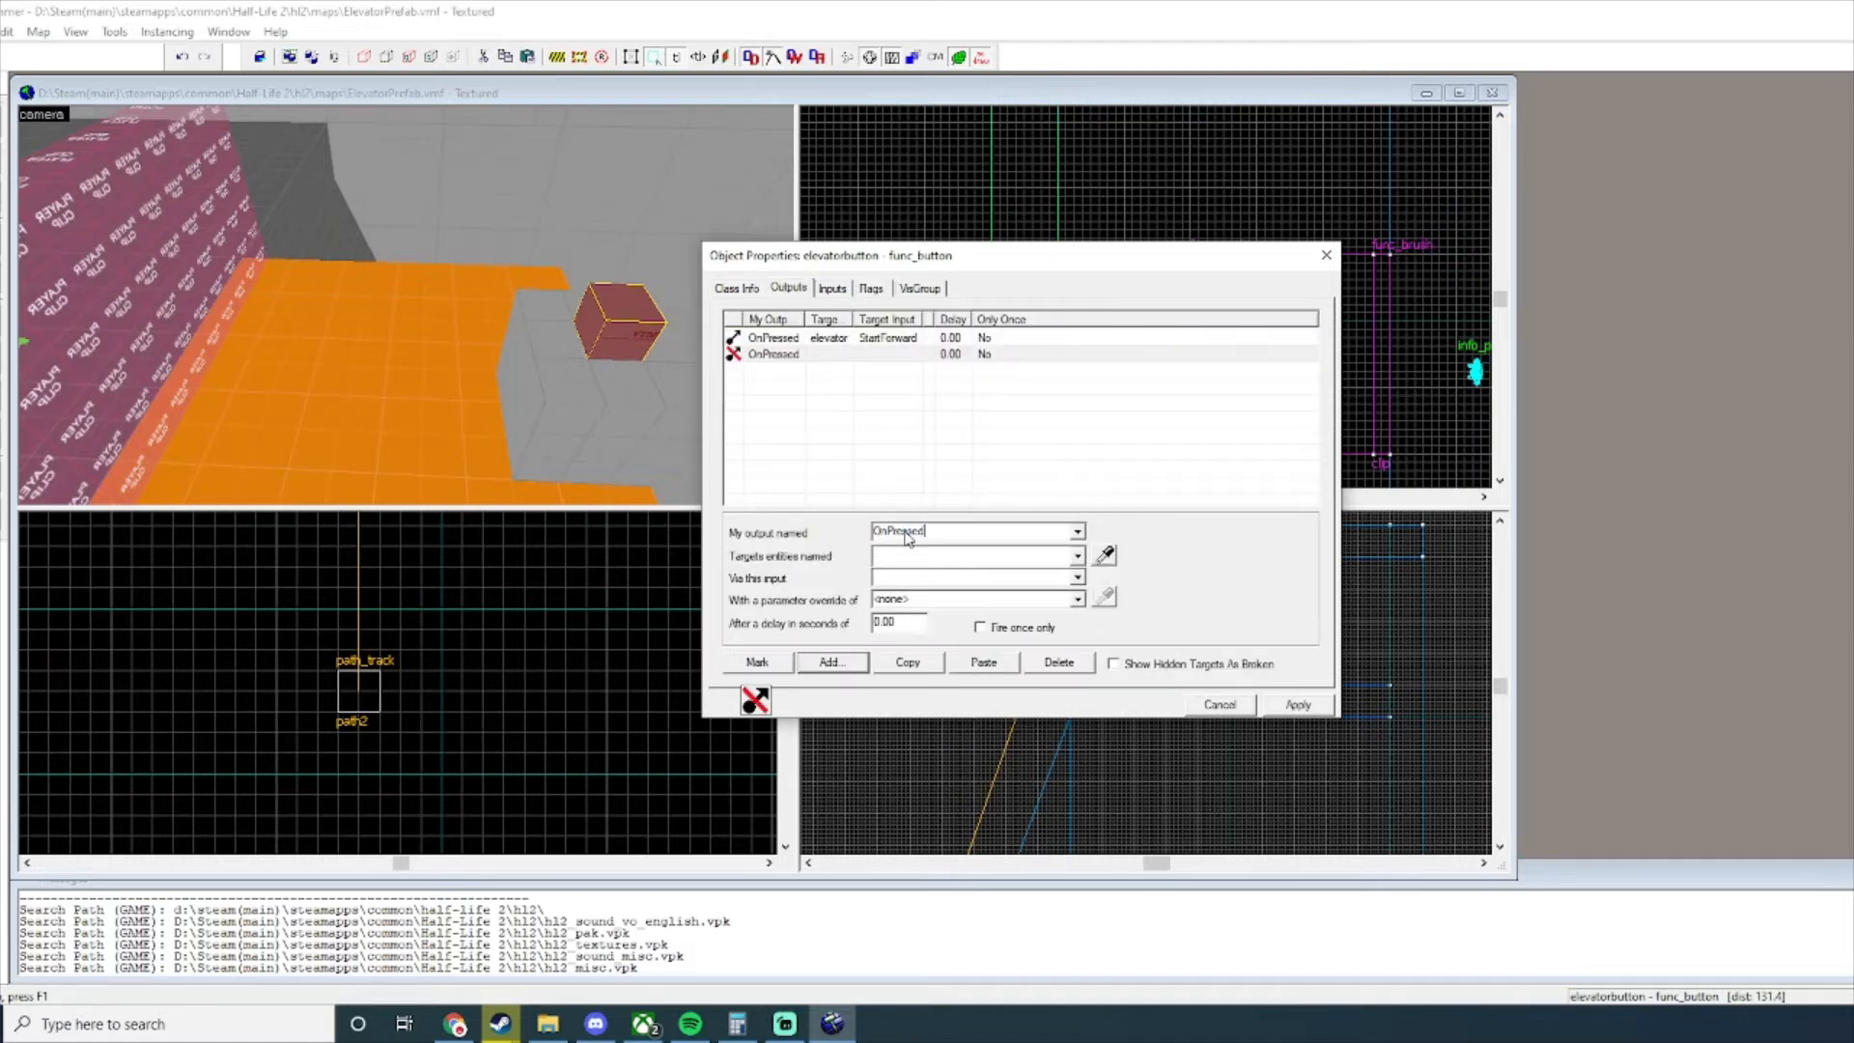
text(clip[)
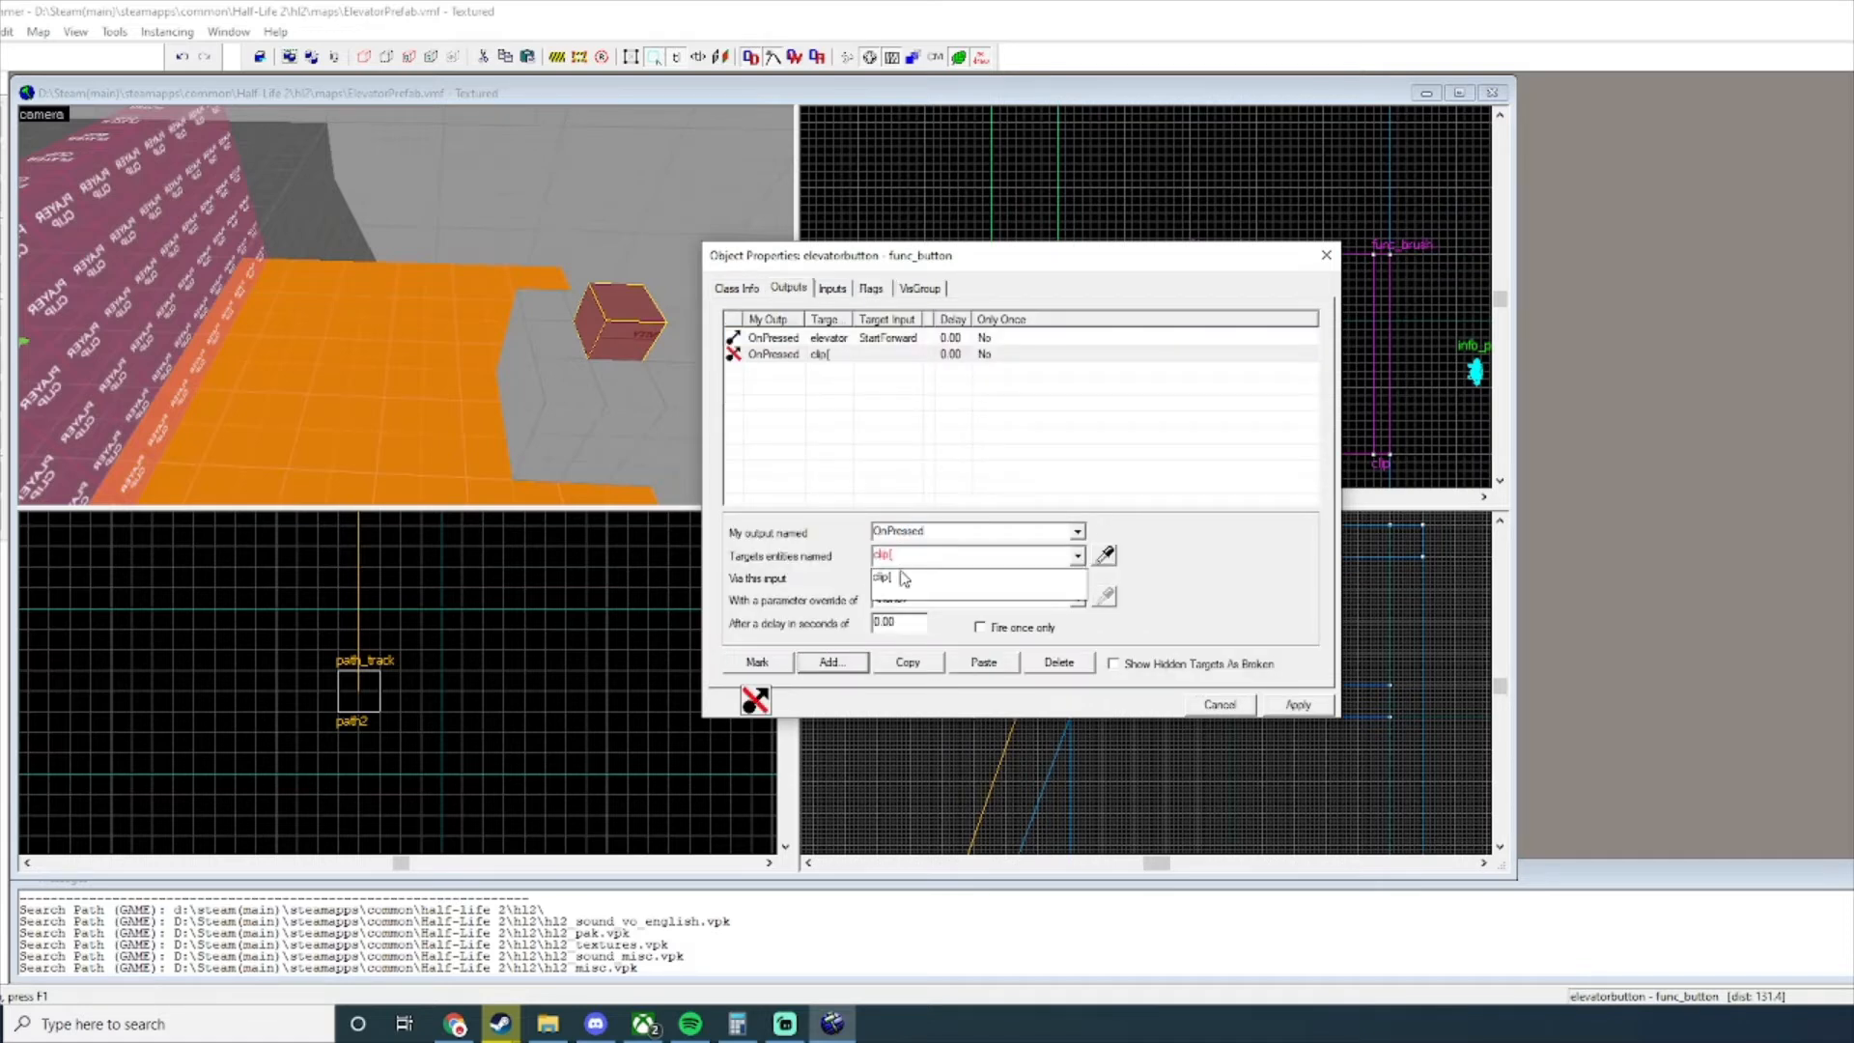
click(903, 577)
click(1078, 577)
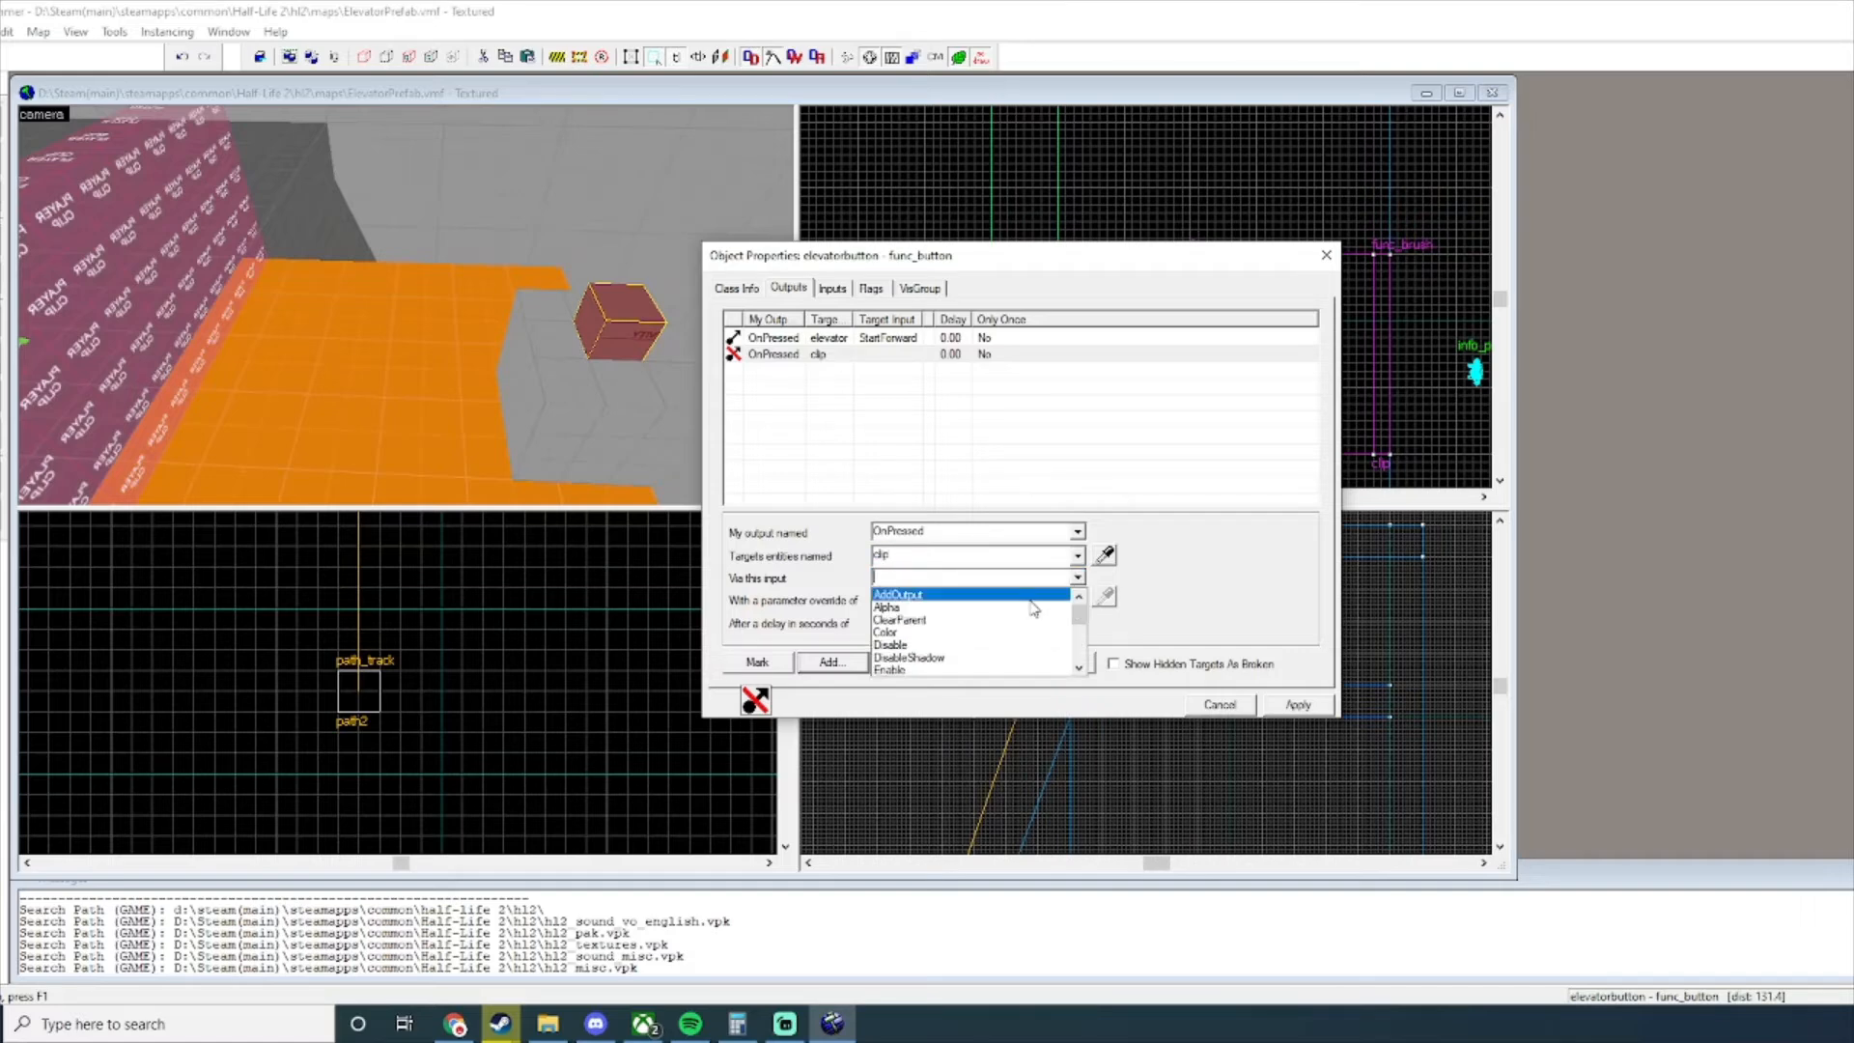
scroll(956, 628, down, 3)
click(951, 594)
click(1294, 705)
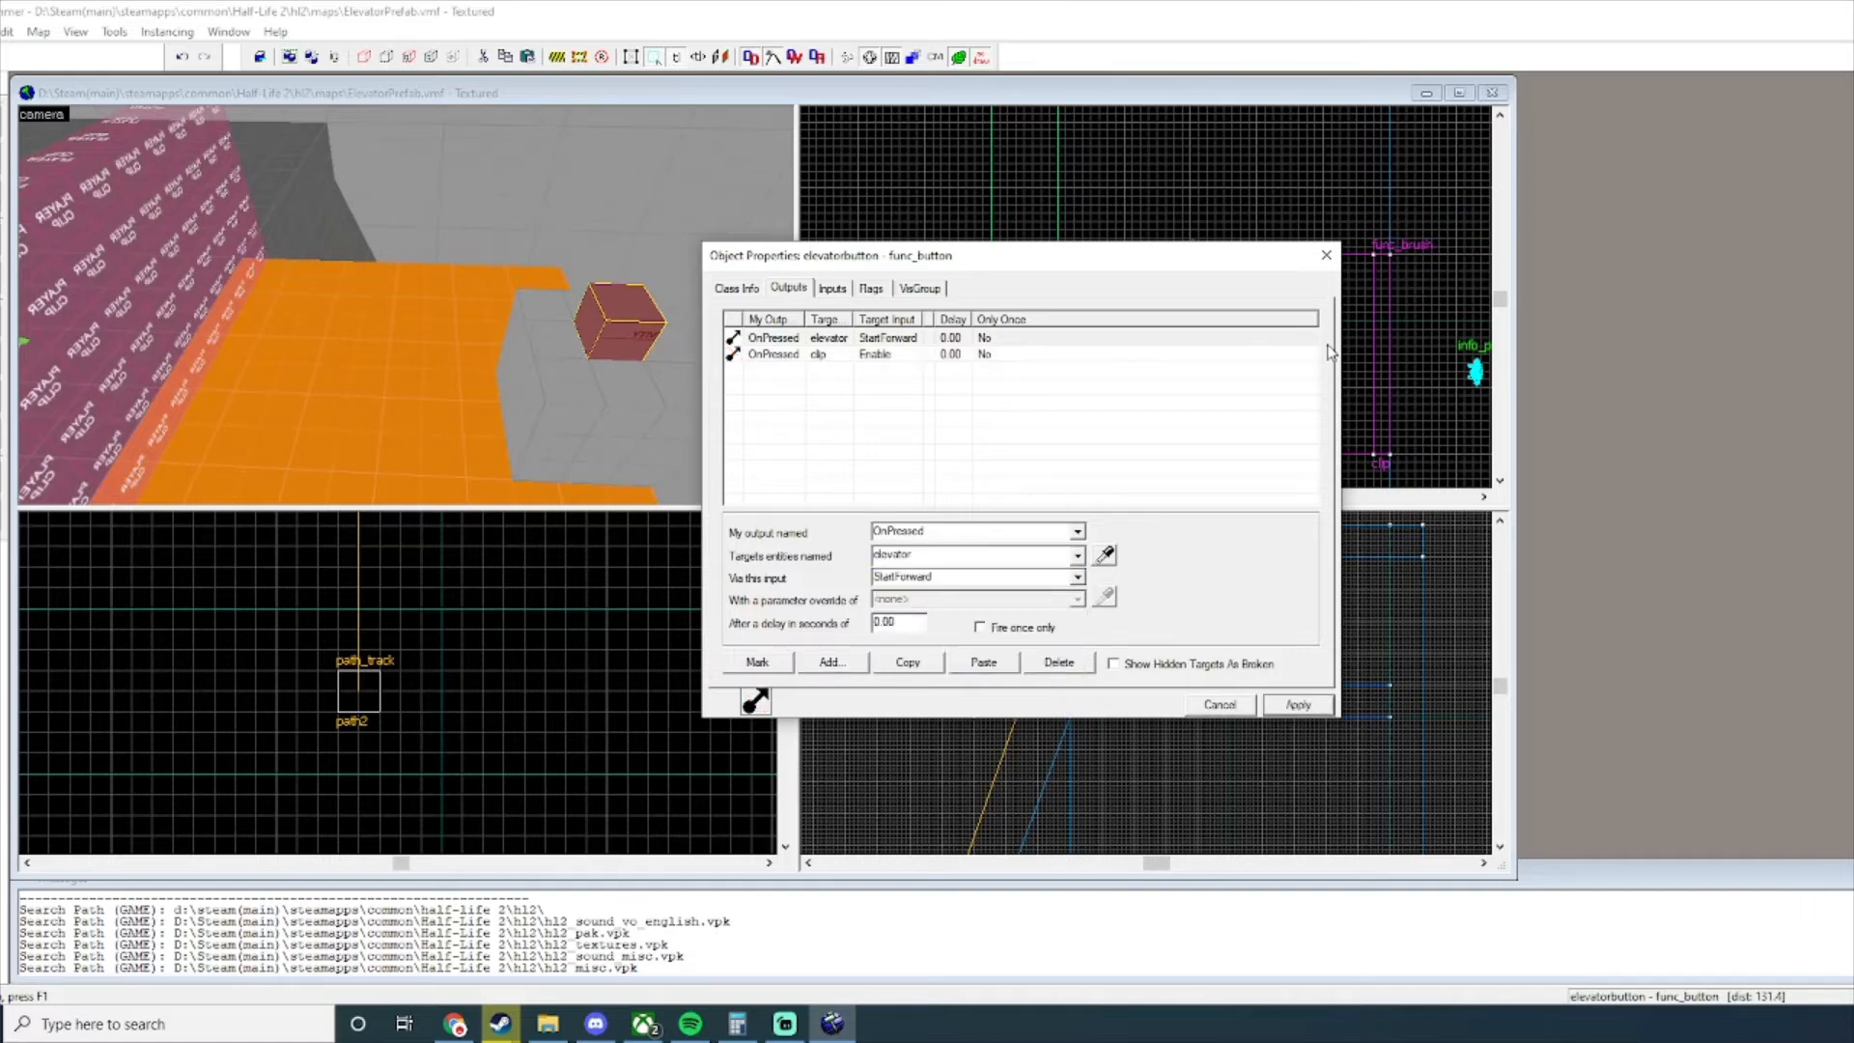
click(1327, 256)
Add an OnPass output to the path2 path_track that sends Disable to clip, and apply it.
key(z)
key(w)
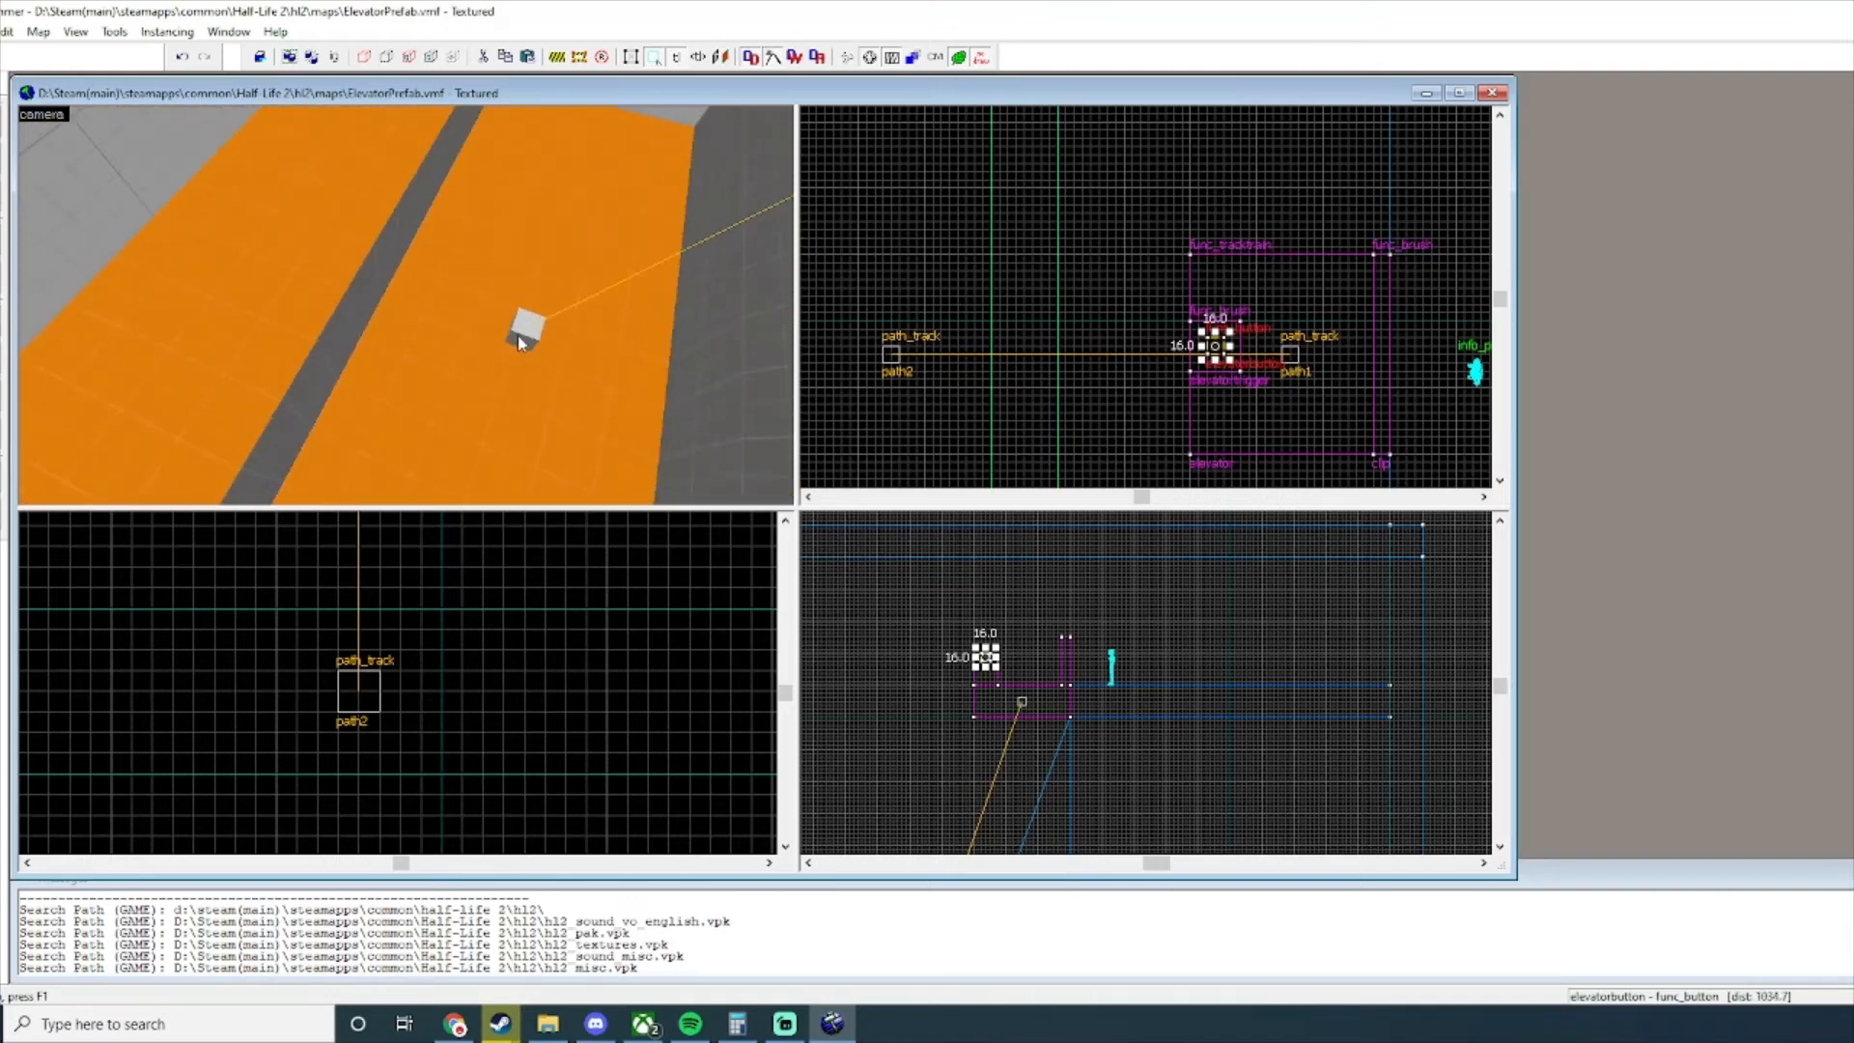
double_click(527, 335)
click(788, 288)
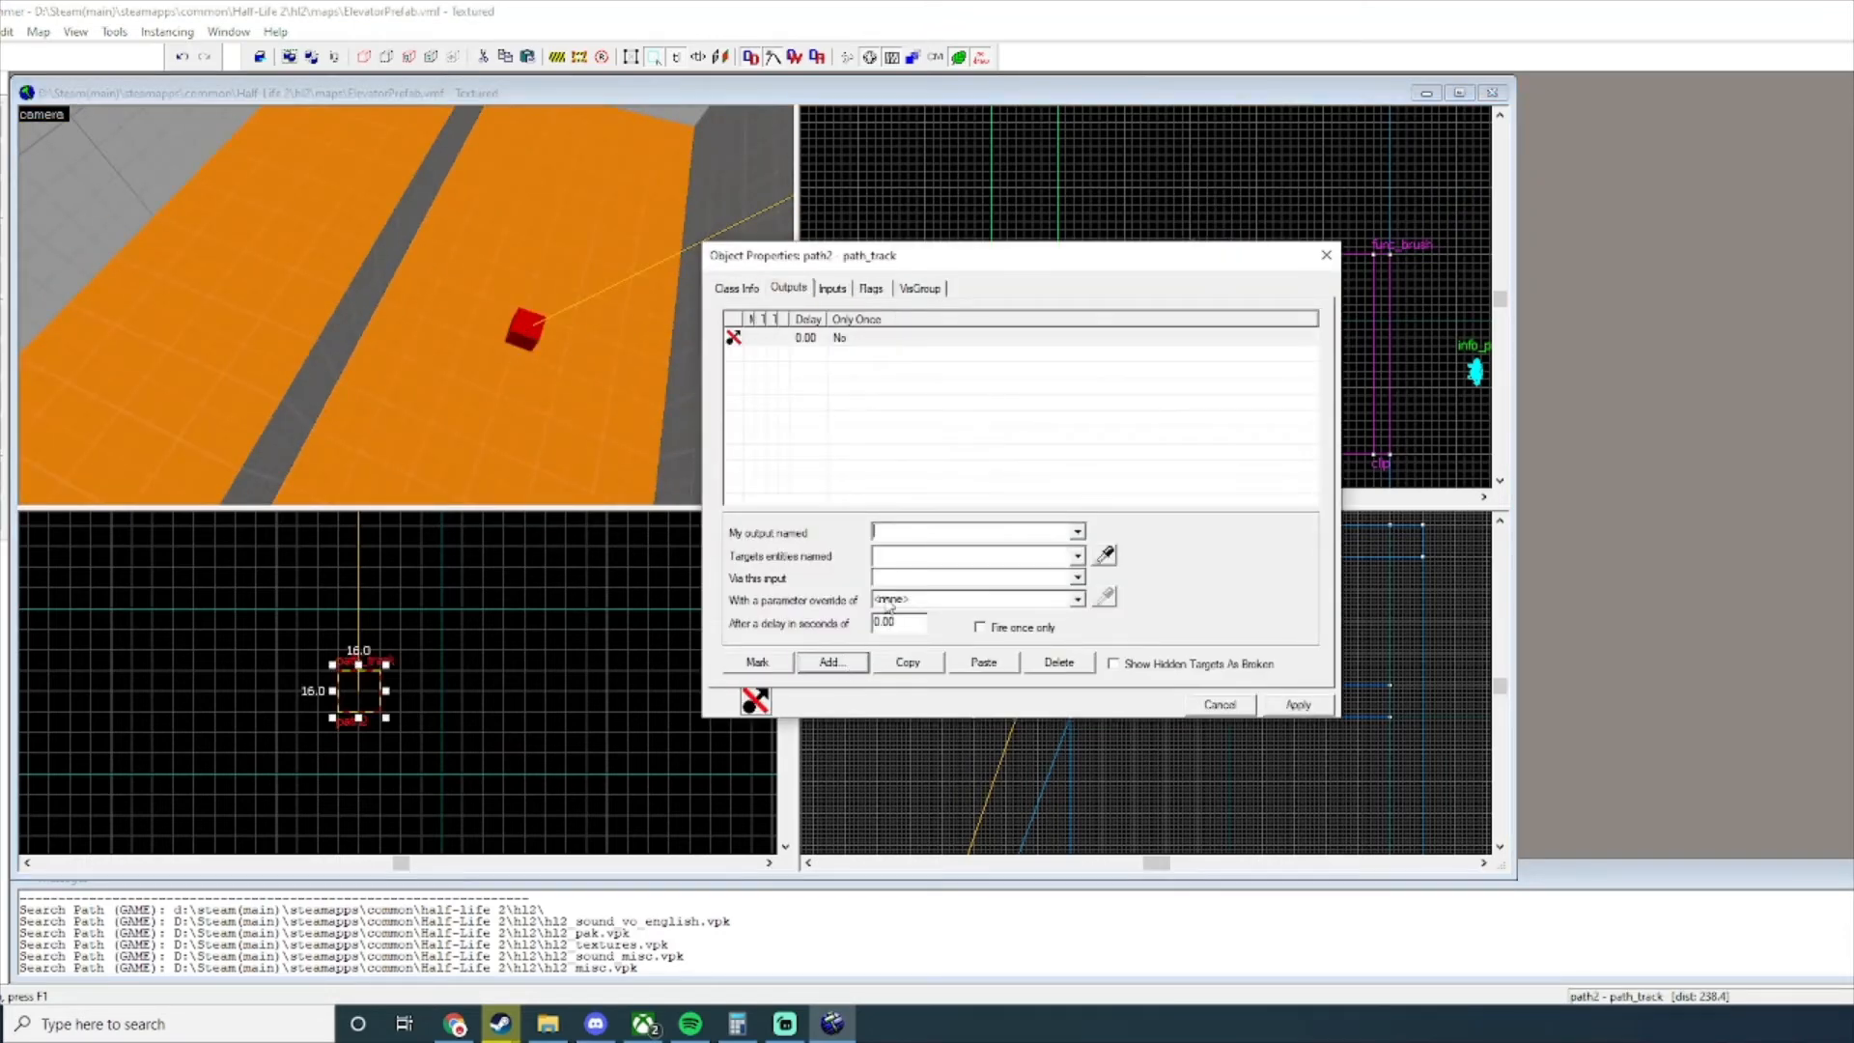
click(1077, 532)
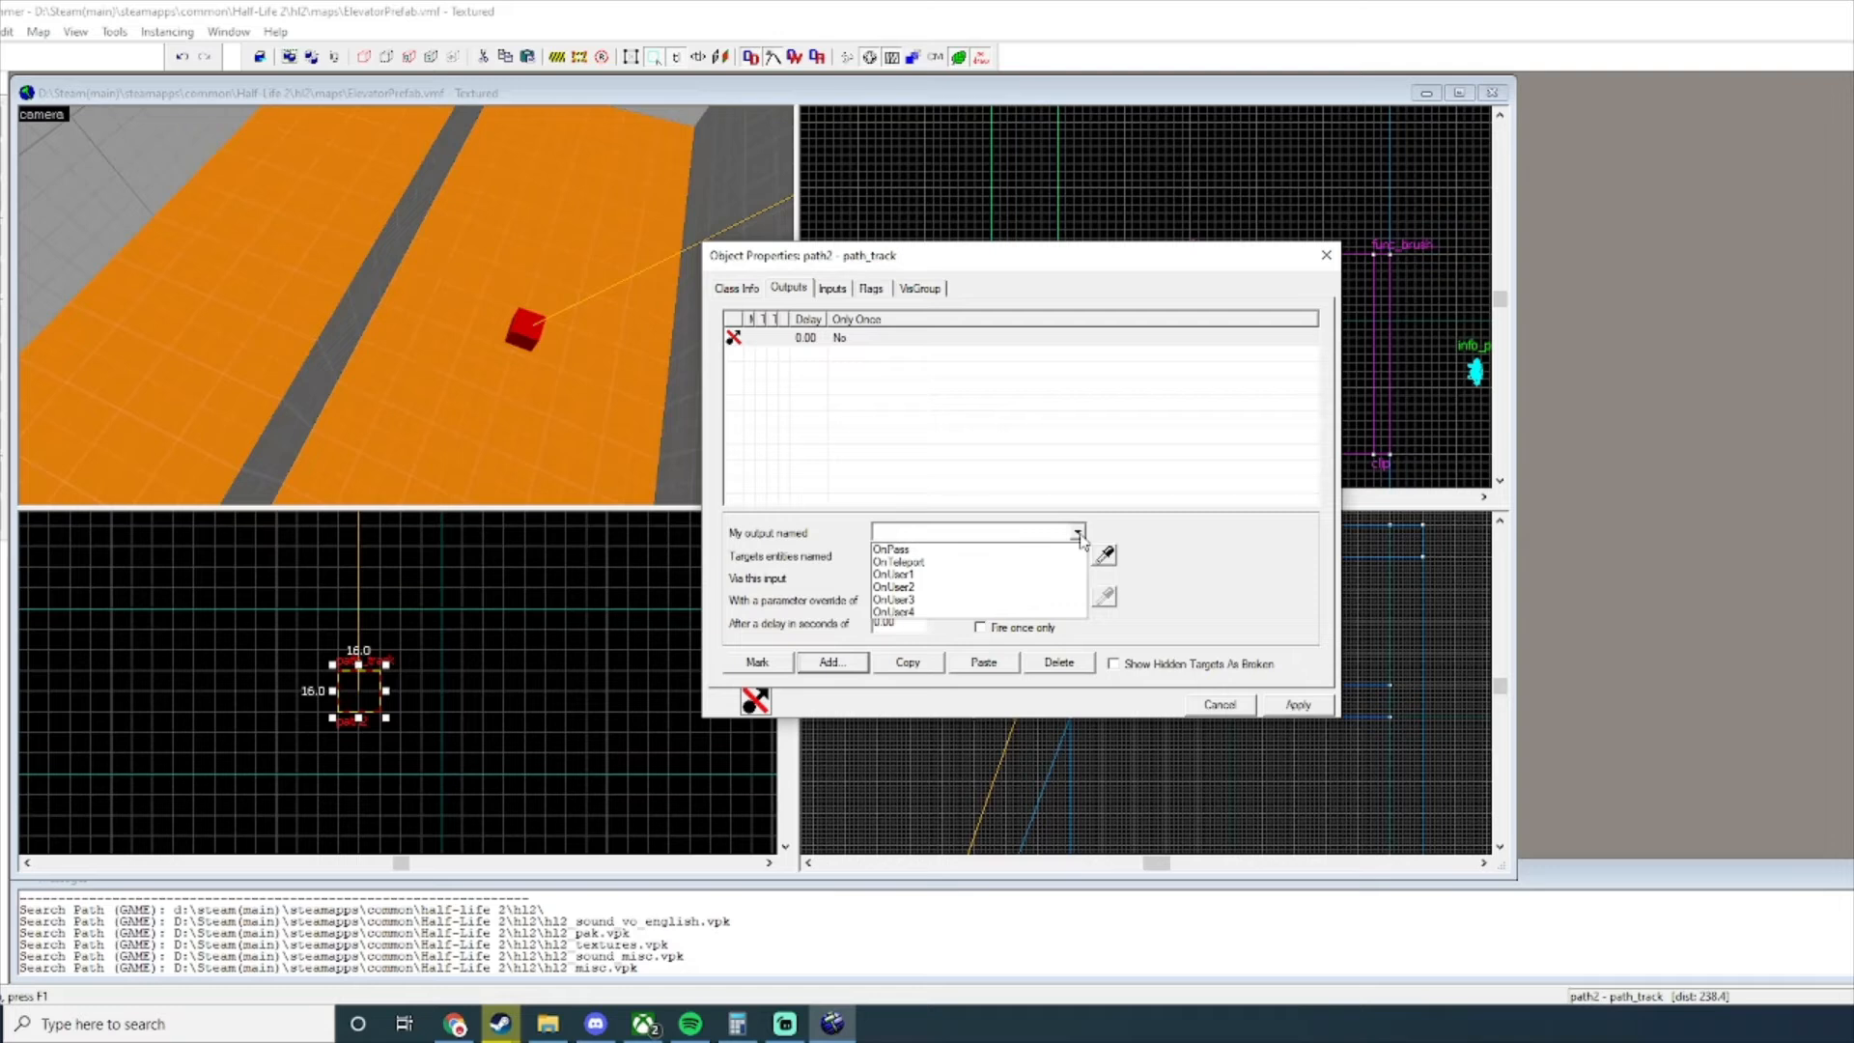
click(1011, 550)
click(973, 554)
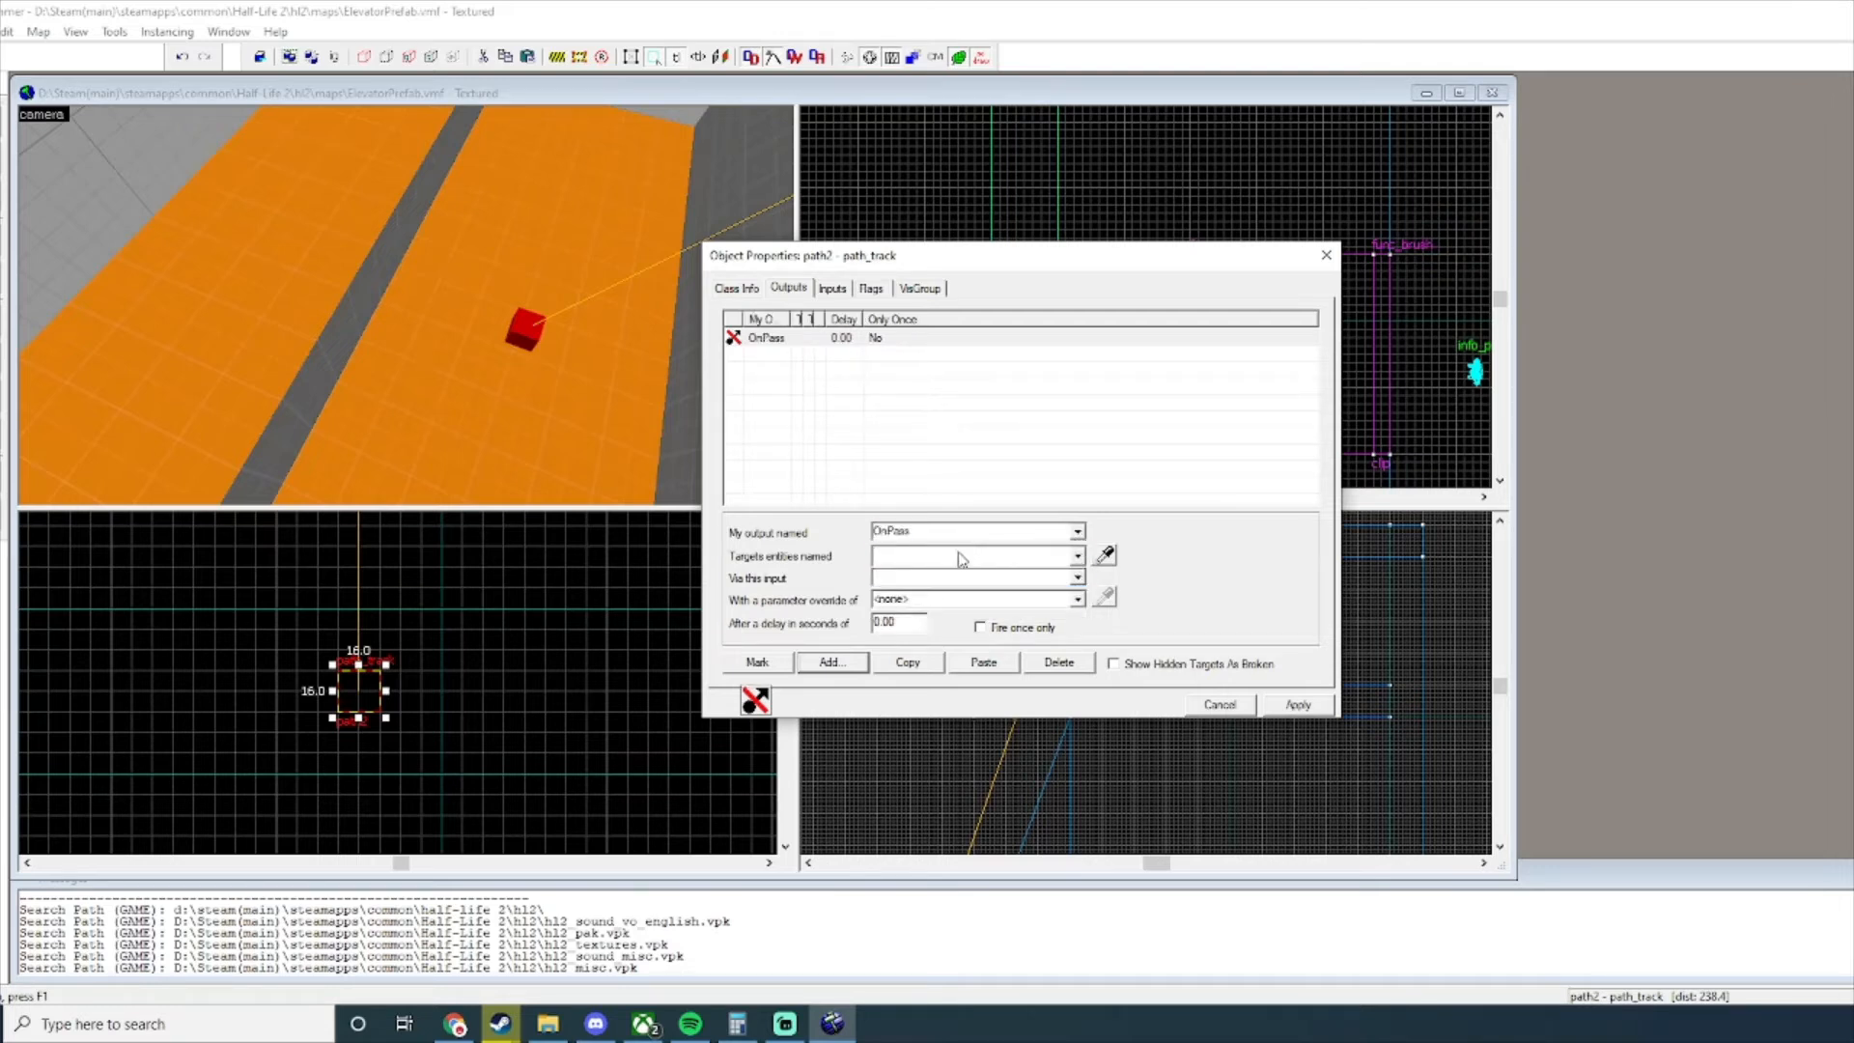
text(clip)
click(949, 581)
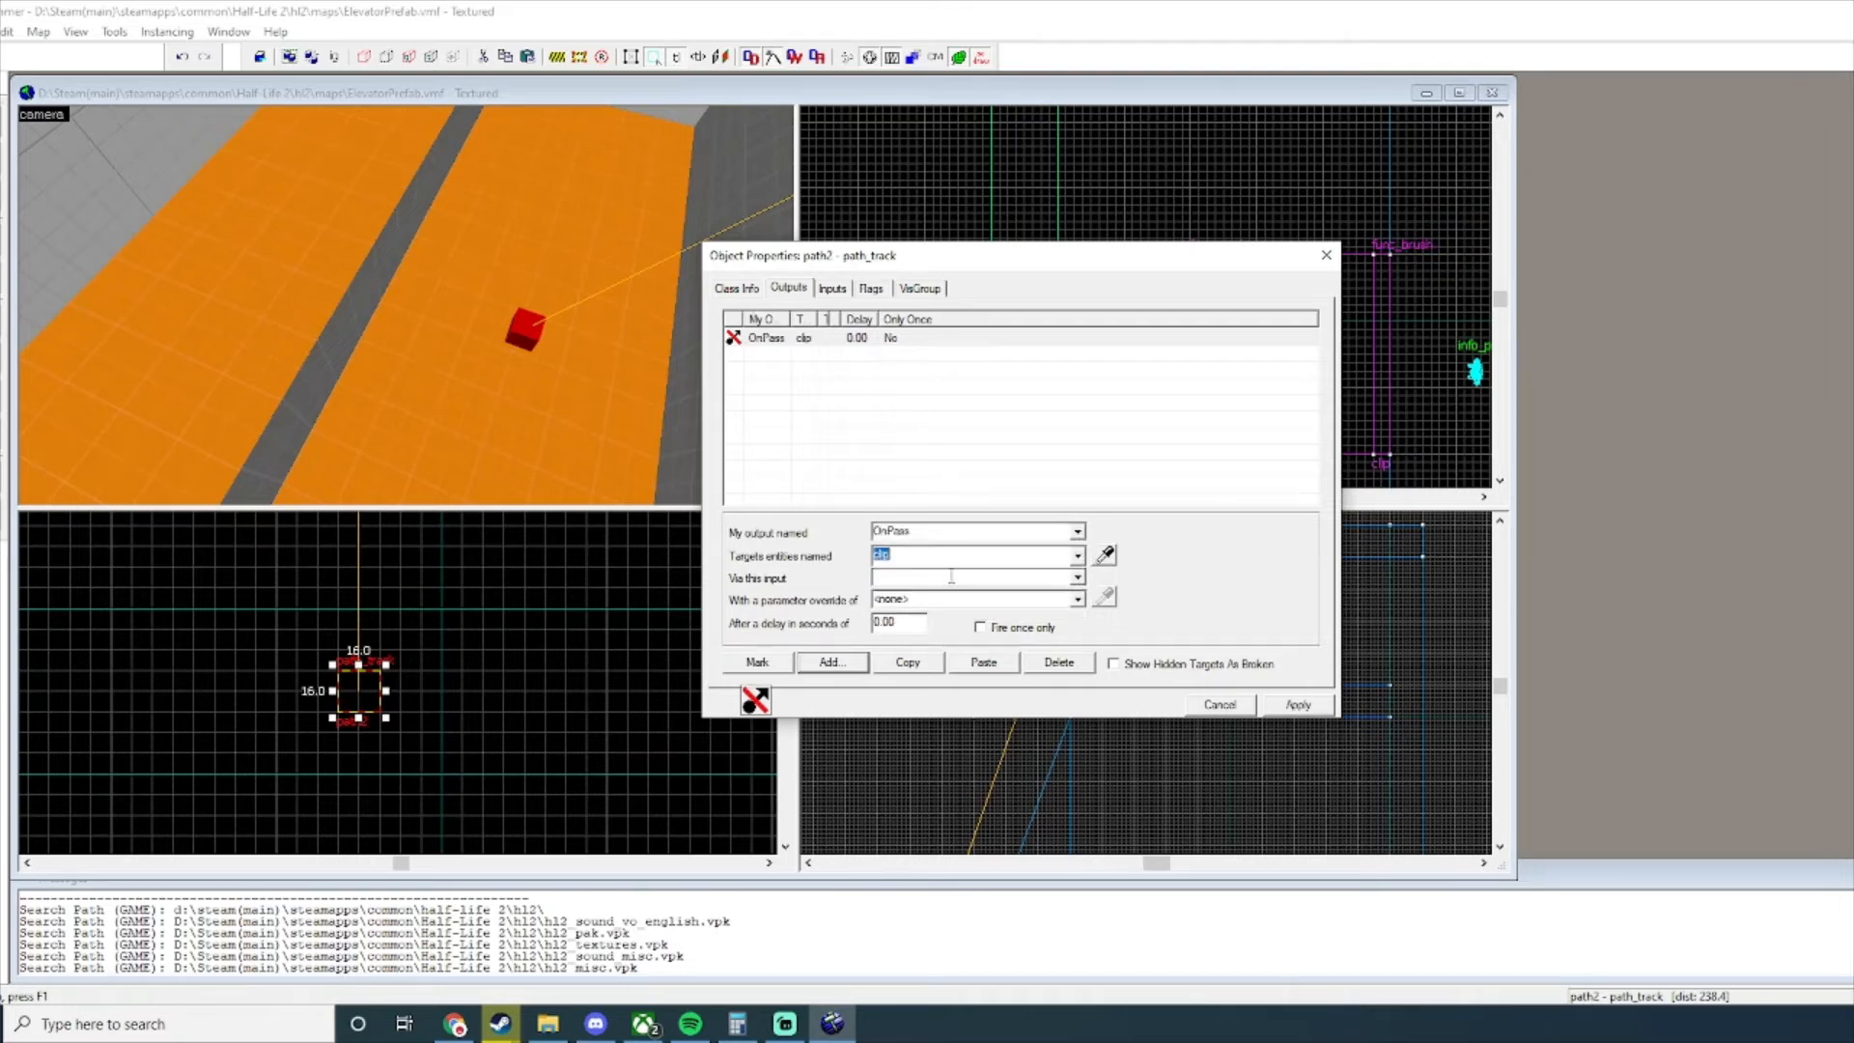
text(Disable)
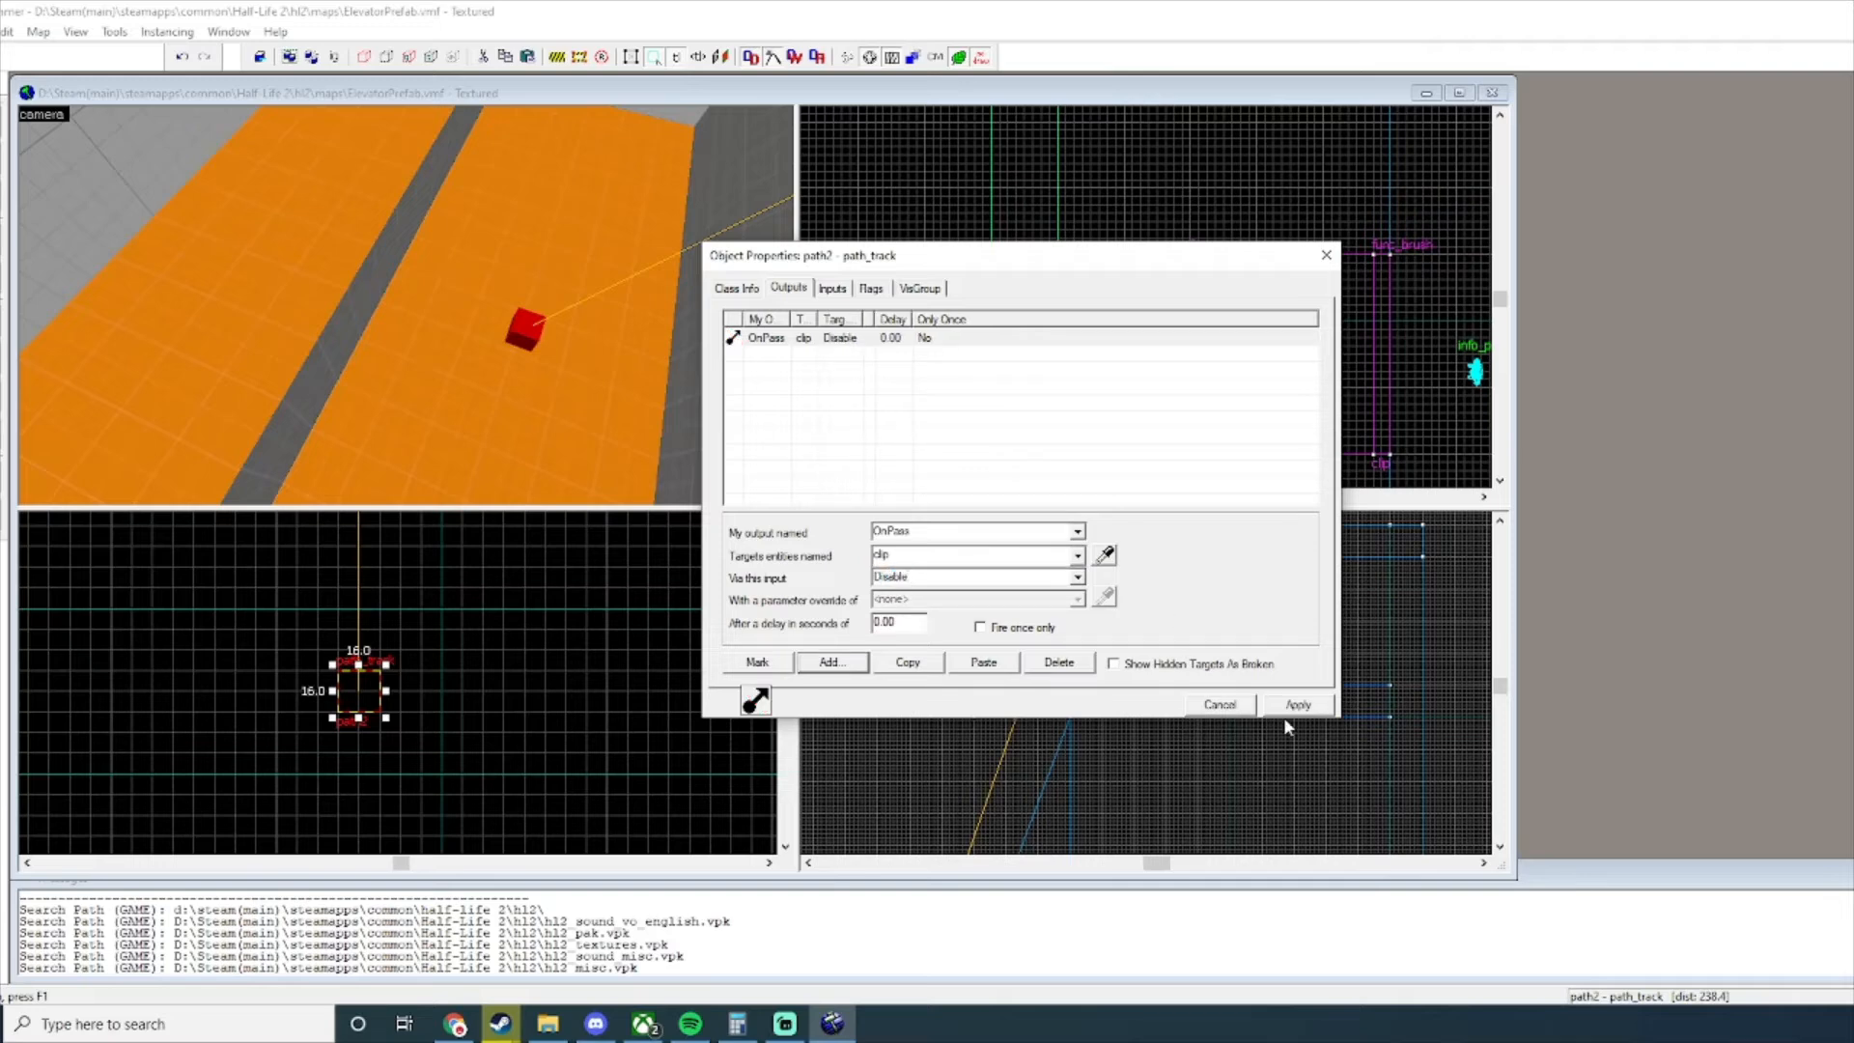
click(1297, 704)
click(1326, 255)
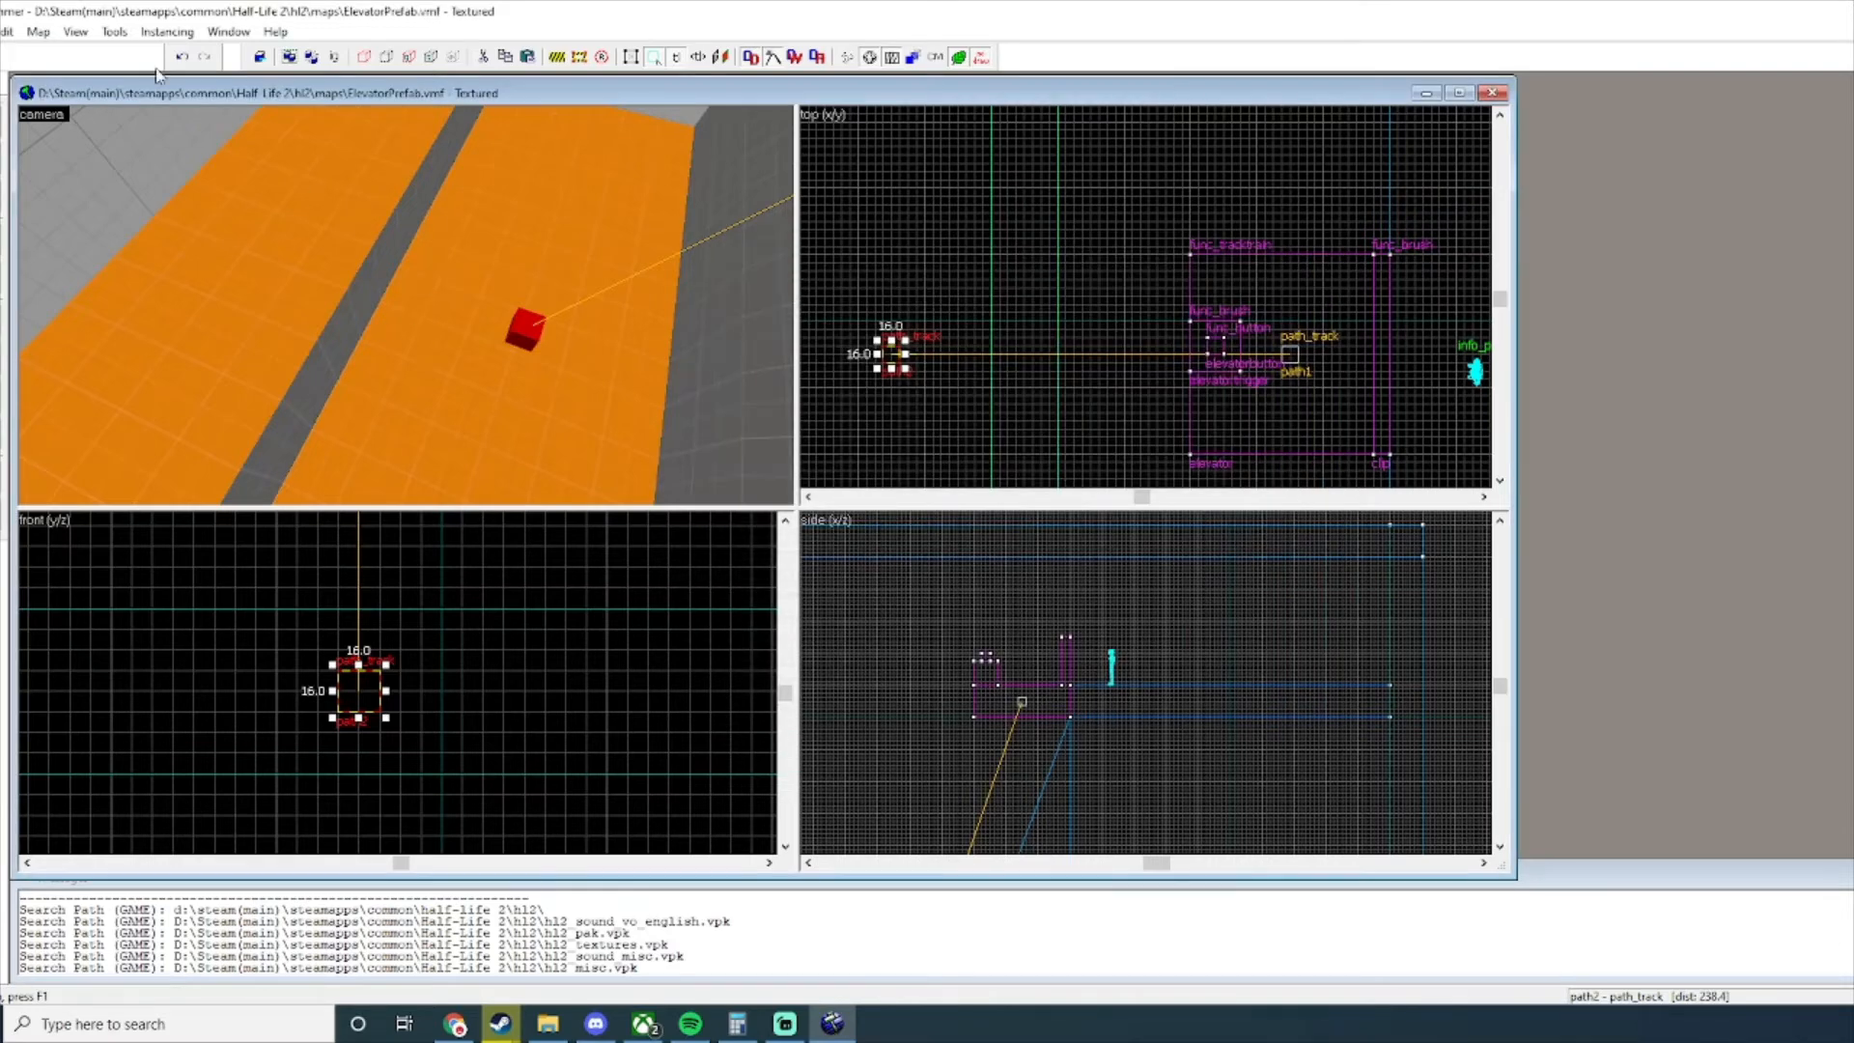
Compile the elevator map with the current run settings and launch it in the game.
click(3, 30)
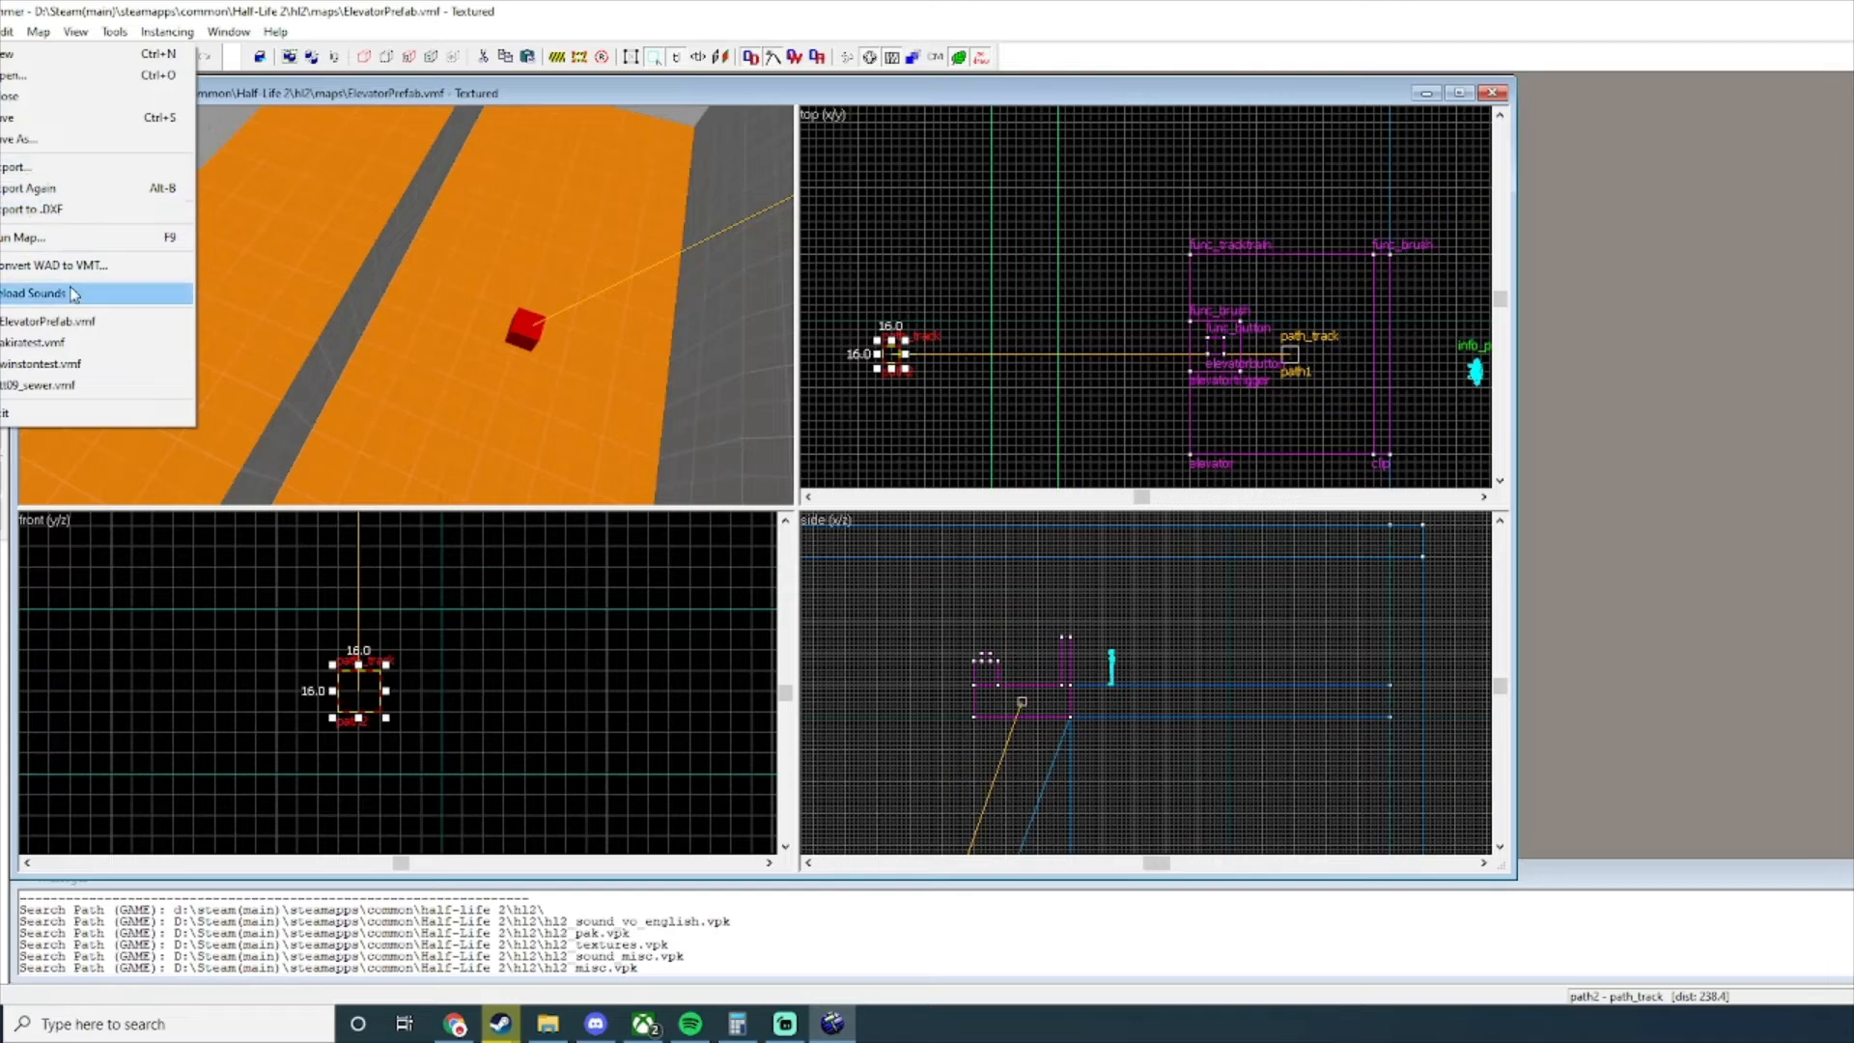
click(38, 236)
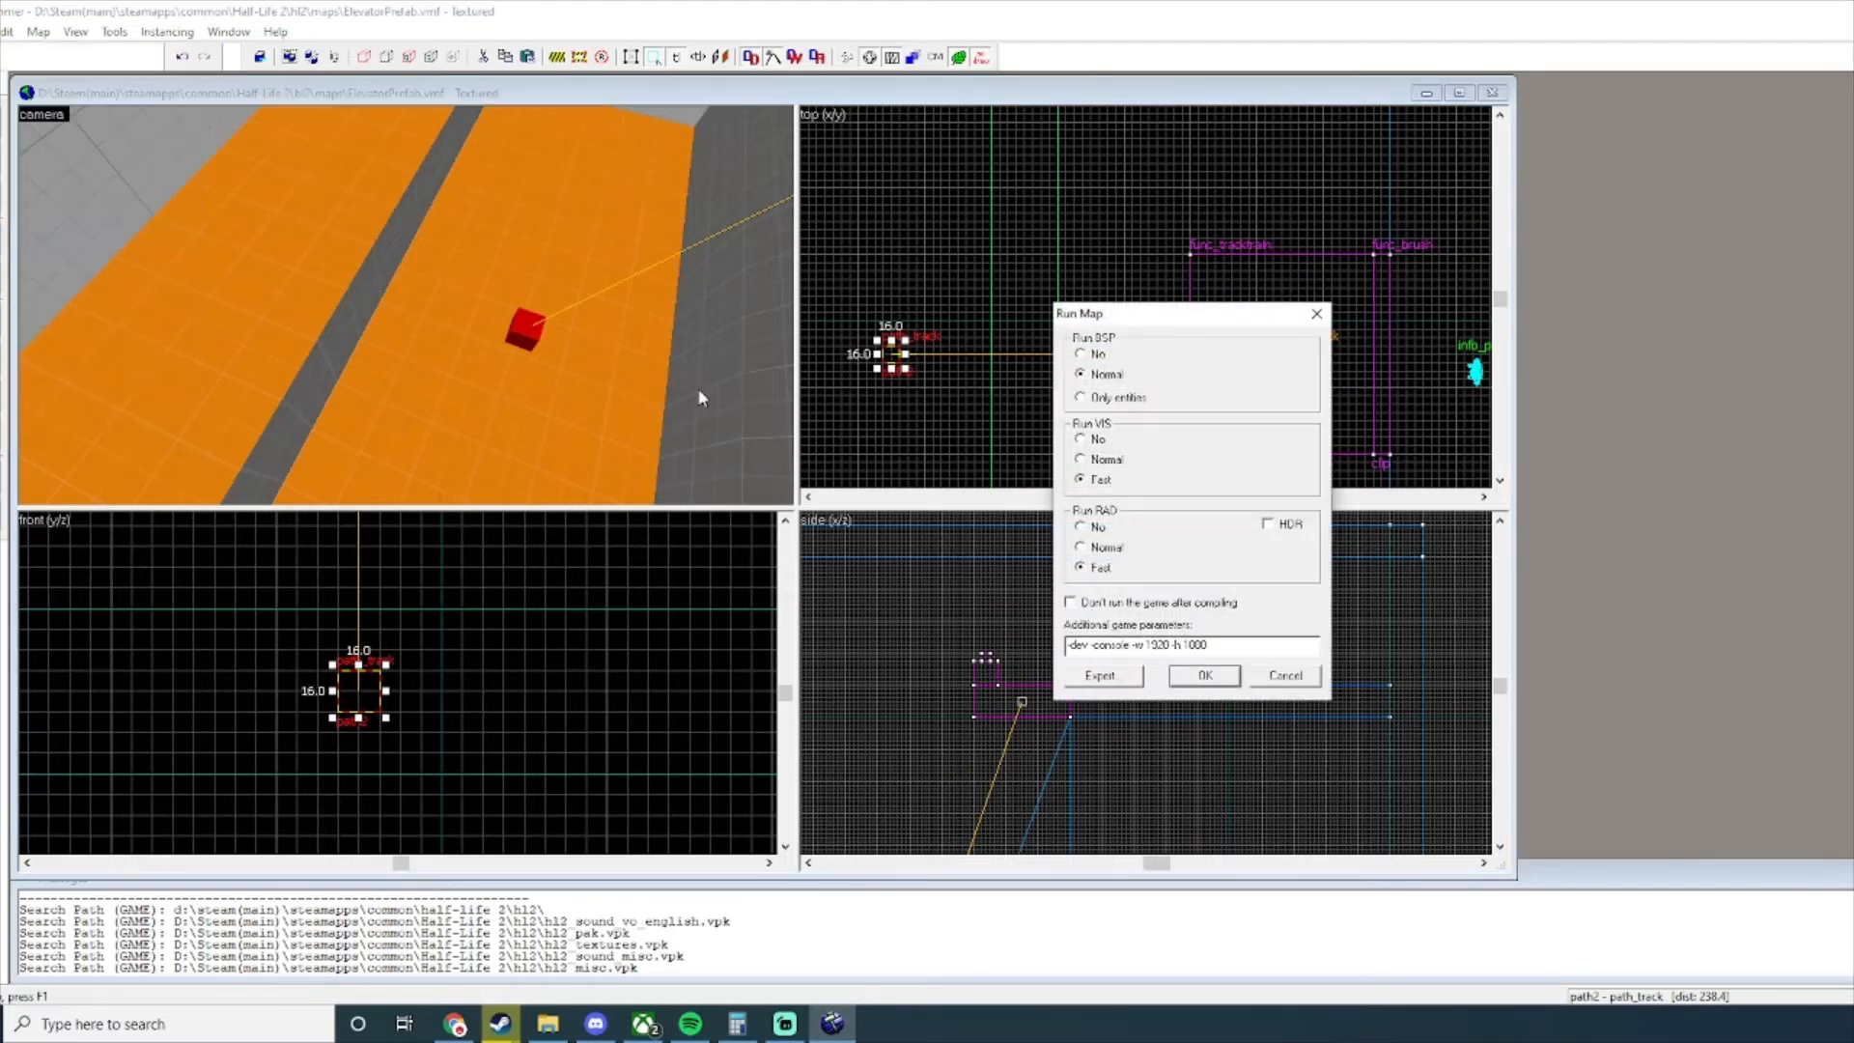
click(1200, 675)
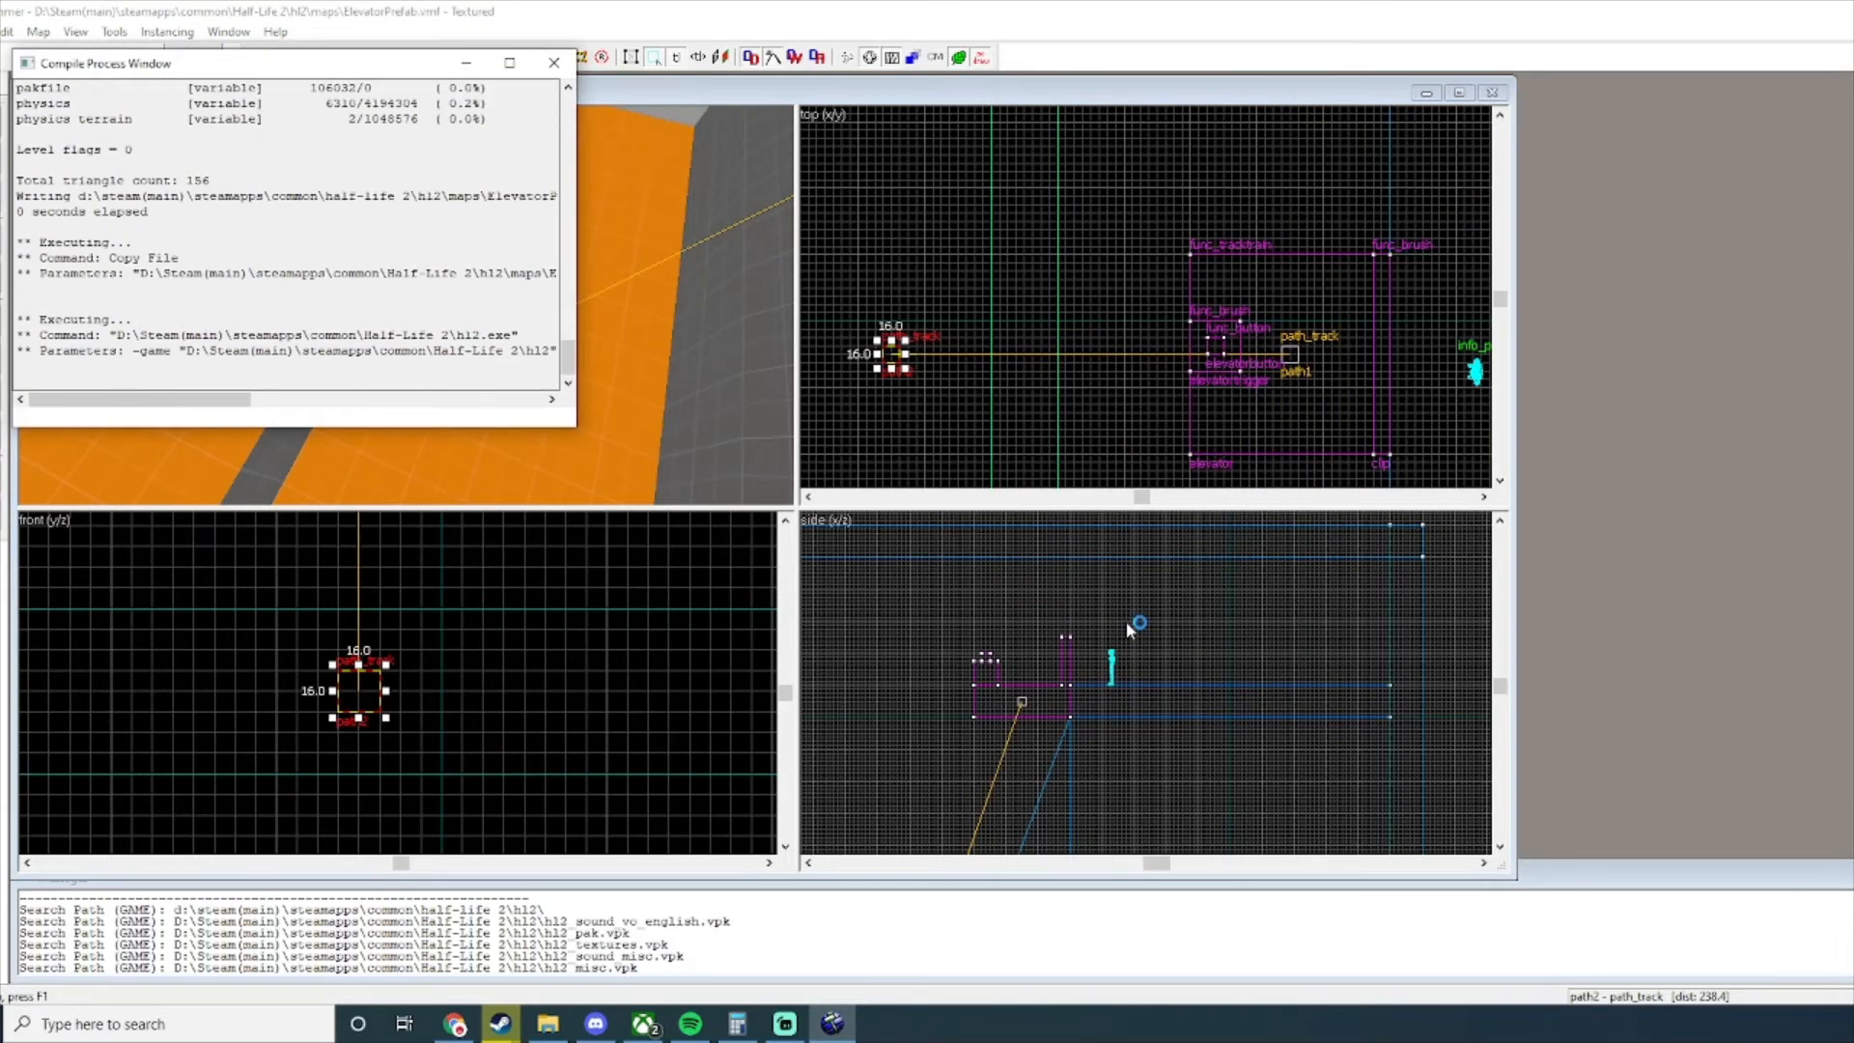
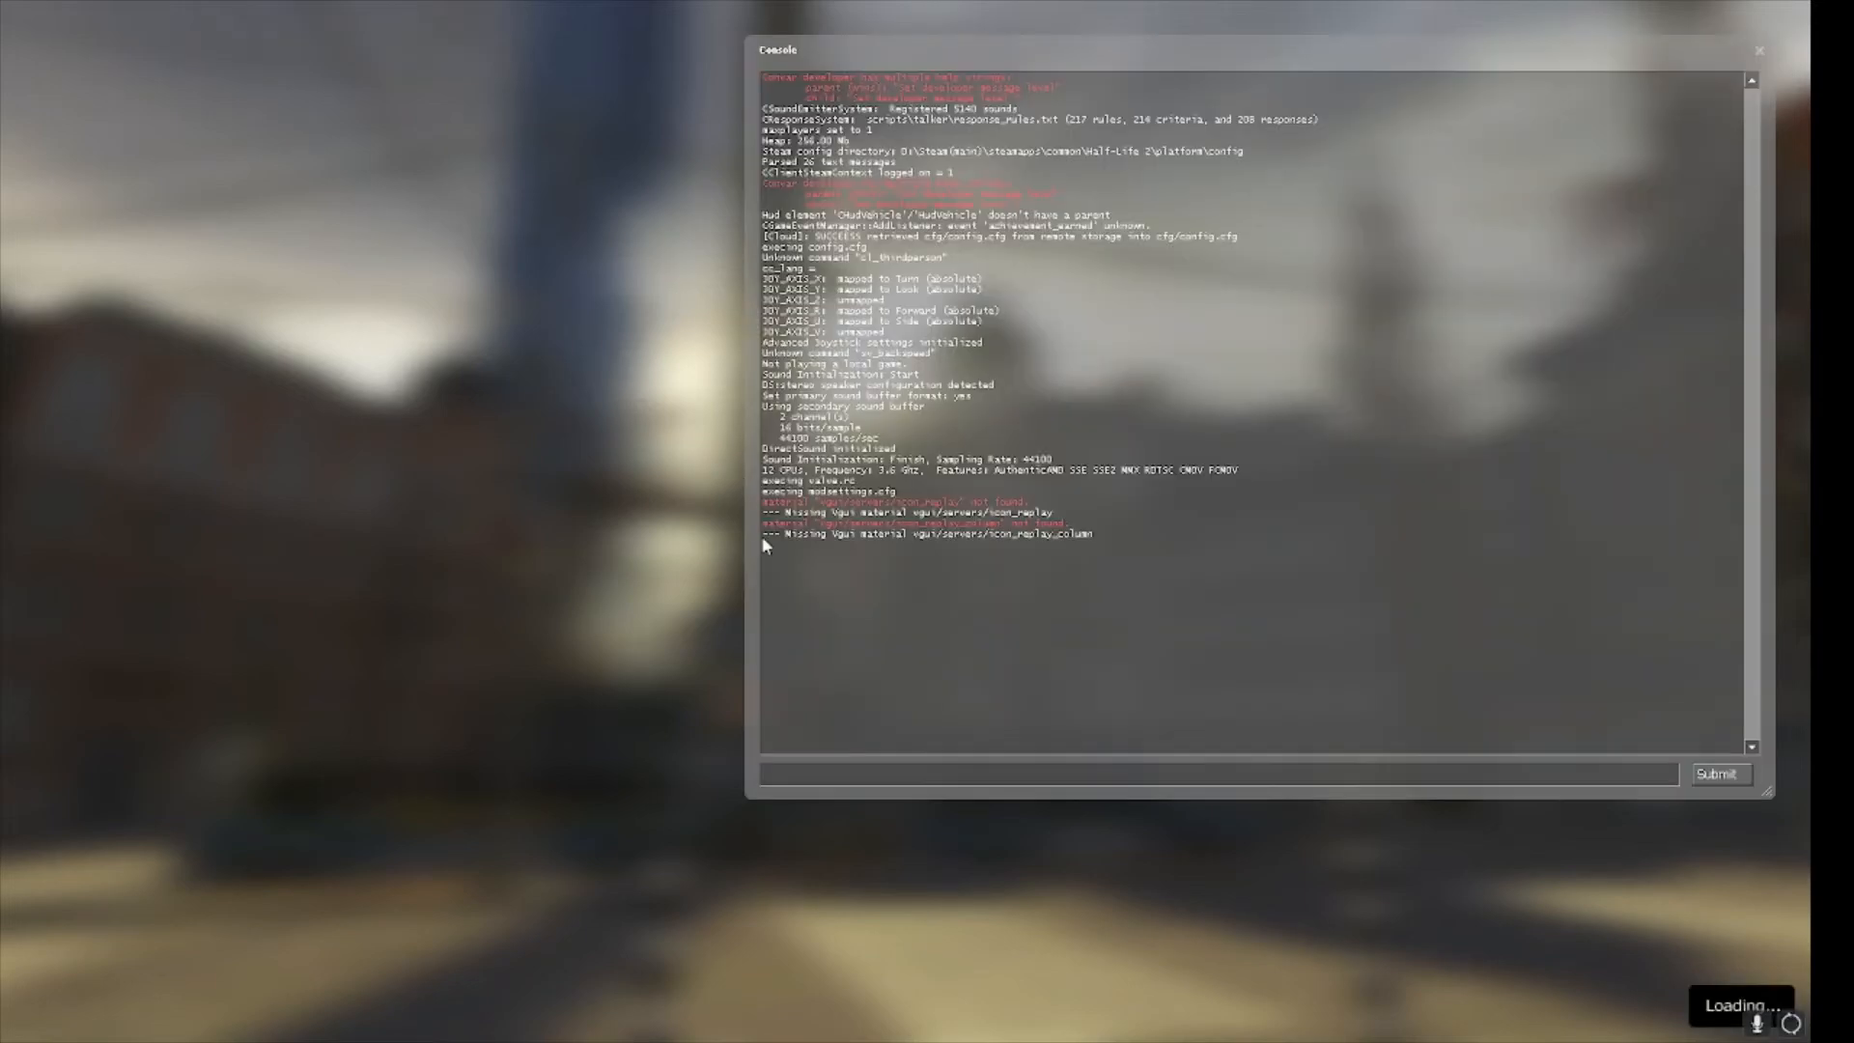
Ride the elevator in the game, moving around its open edge to test the player clip, and quit the game.
key(a)
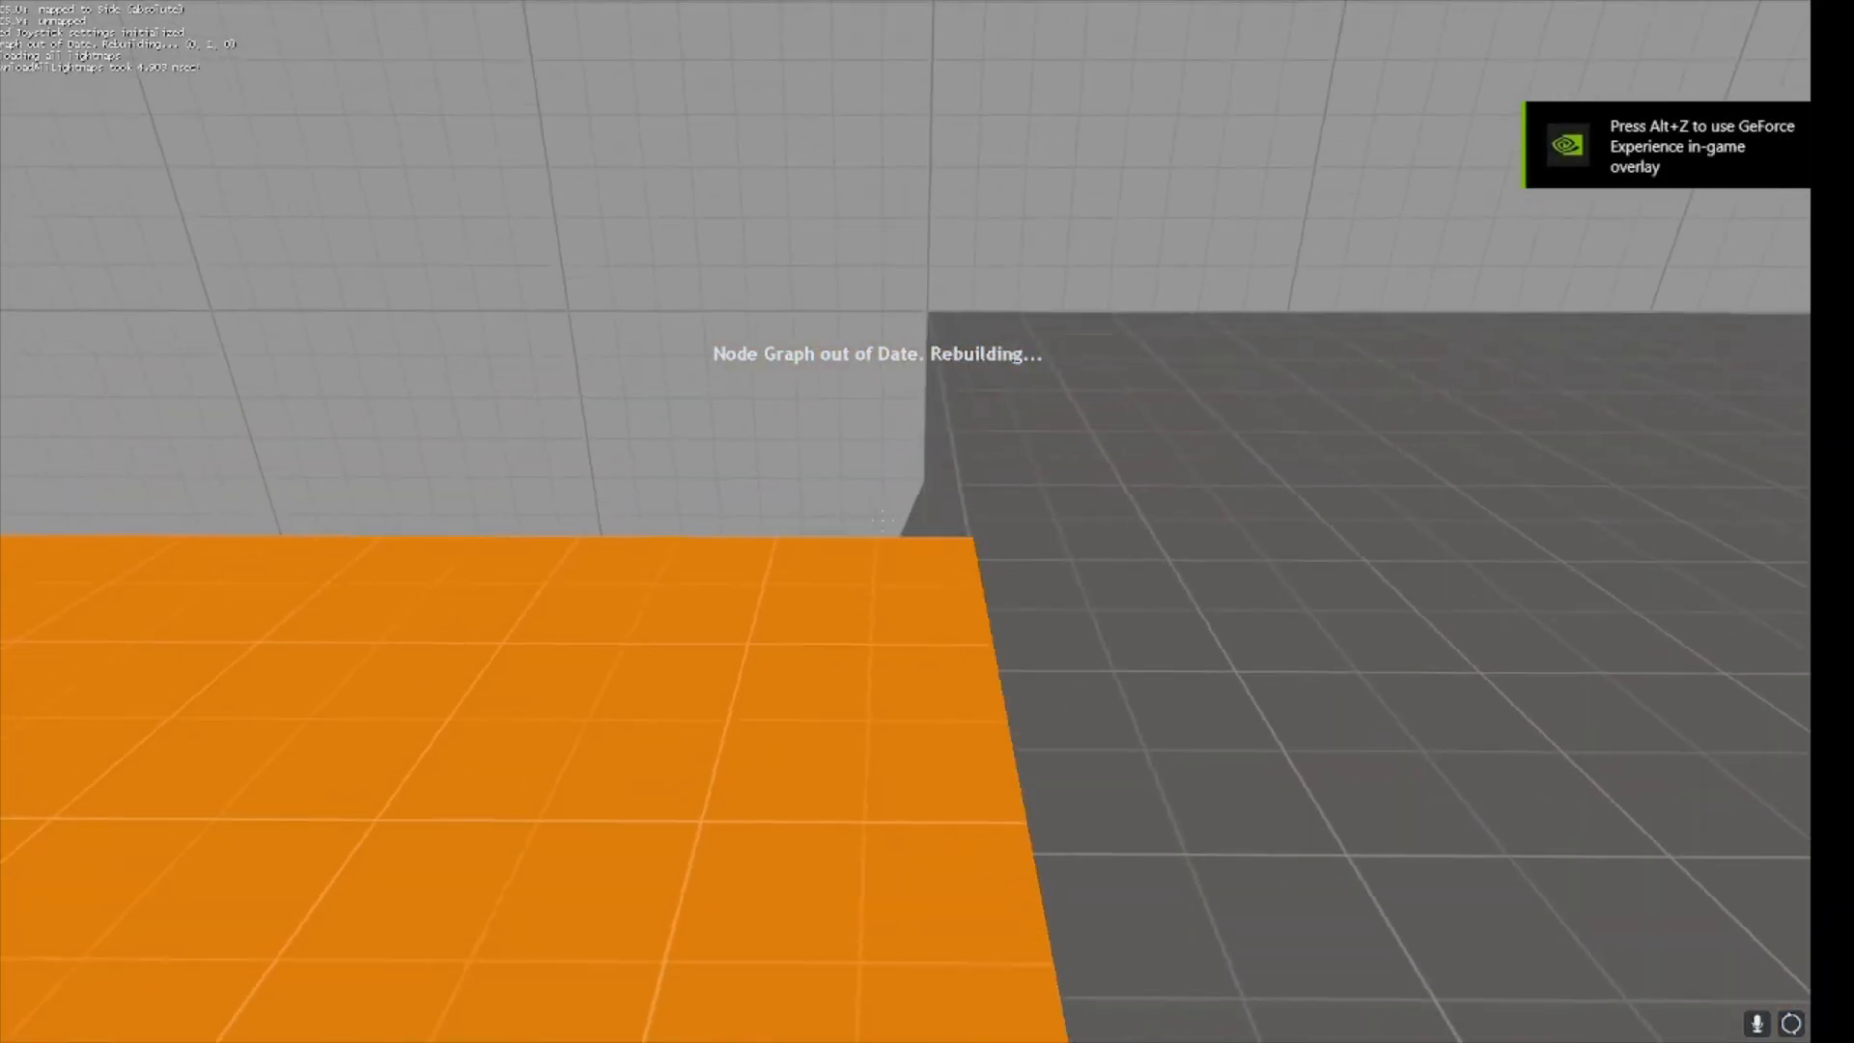
key(w)
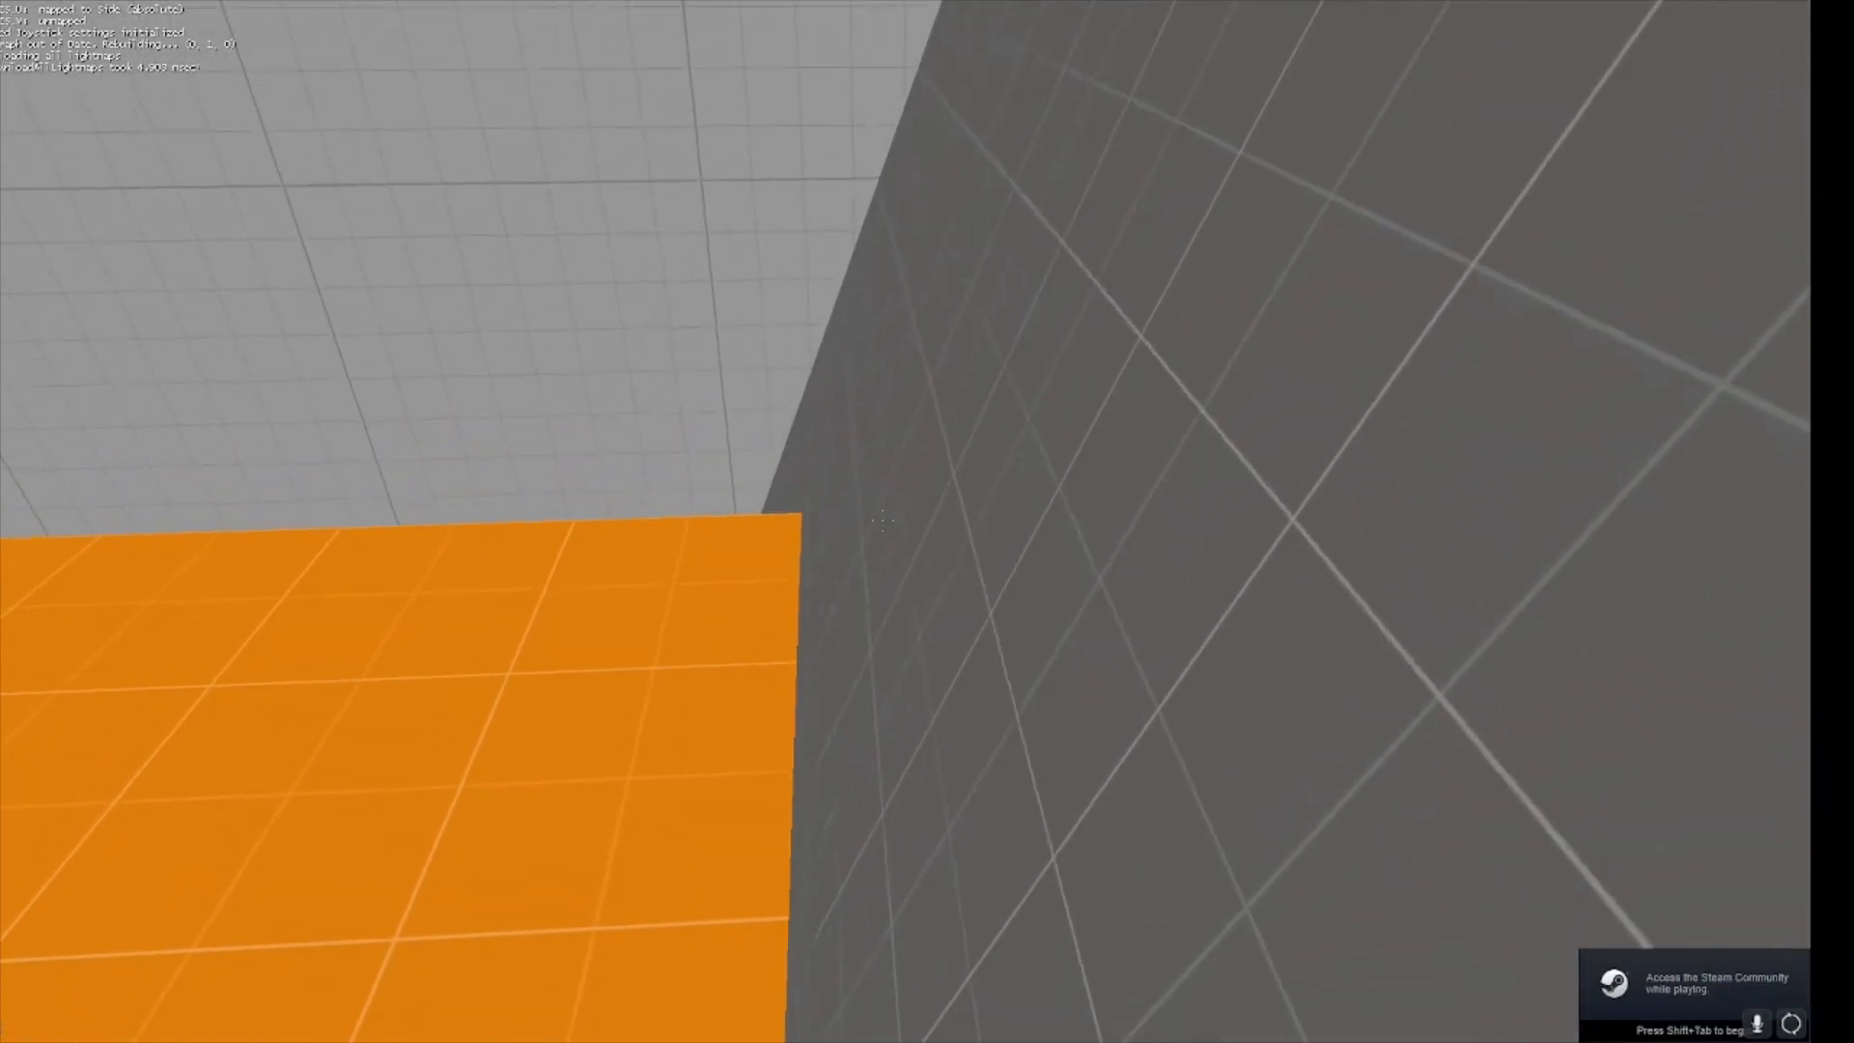
key(a)
key(w)
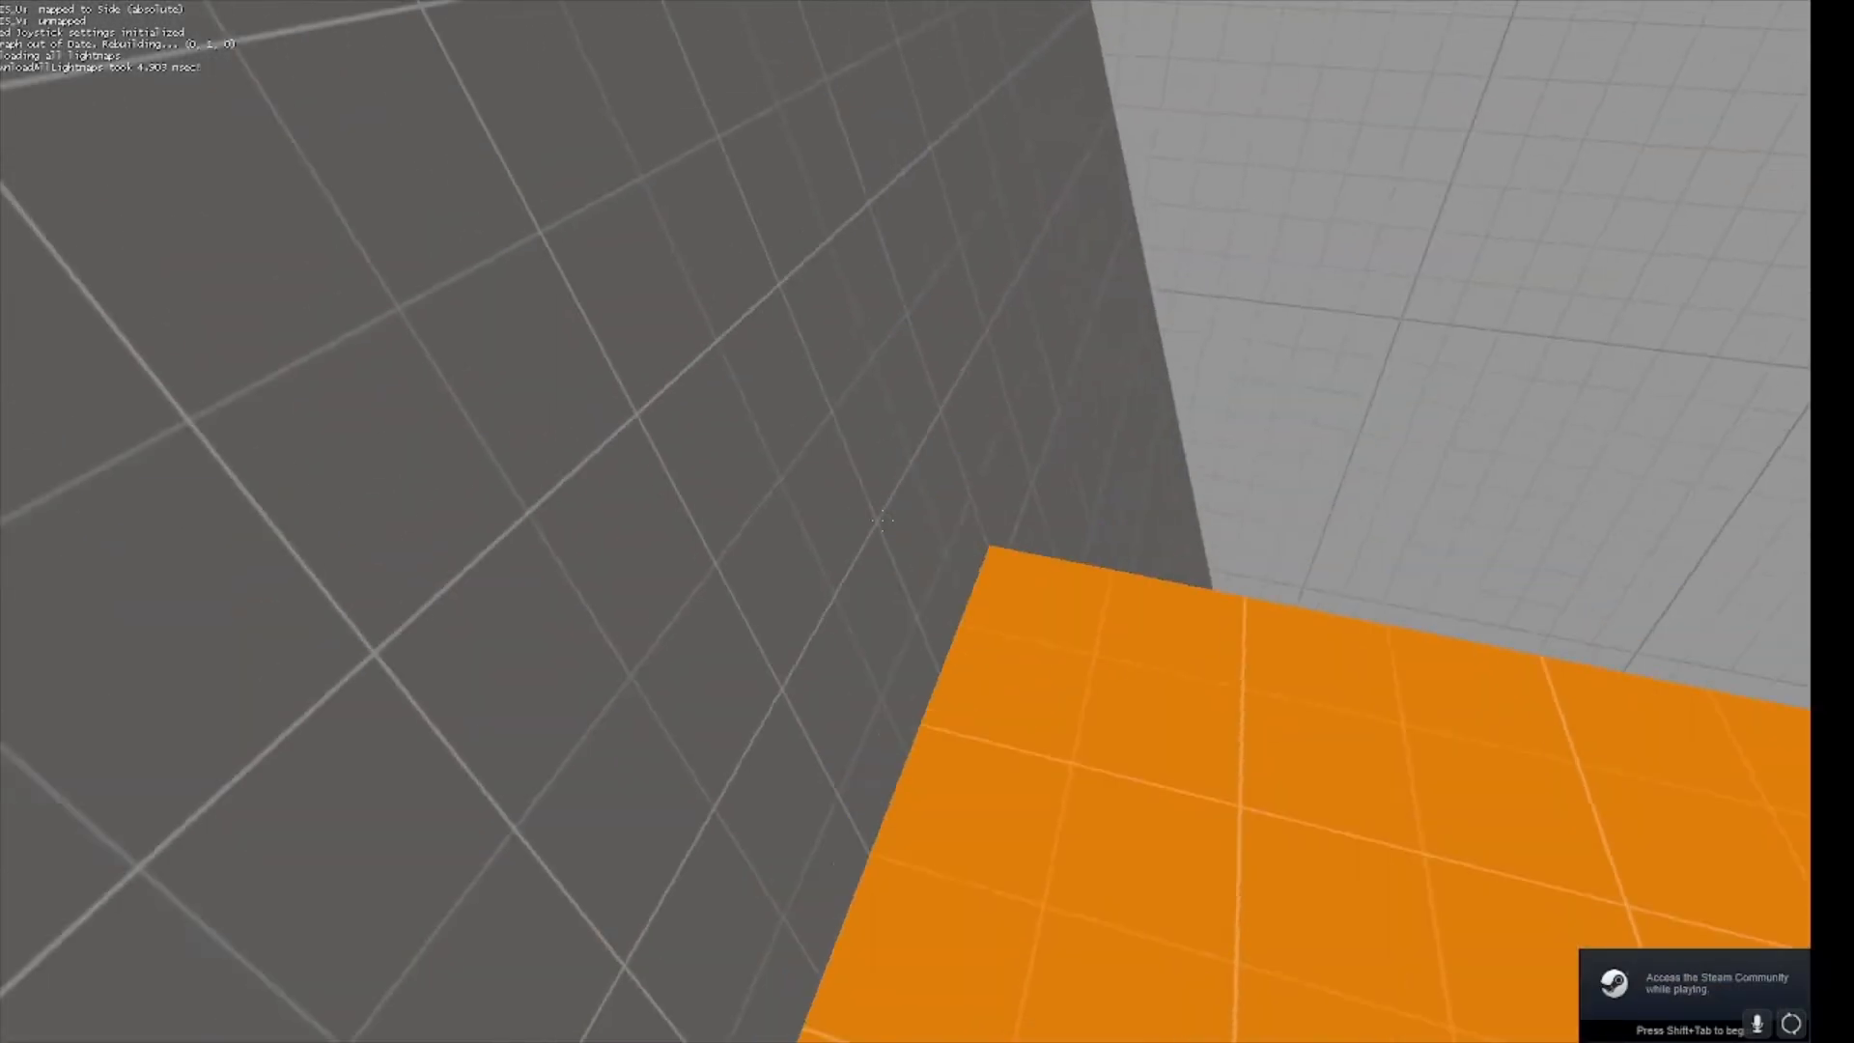
key(w)
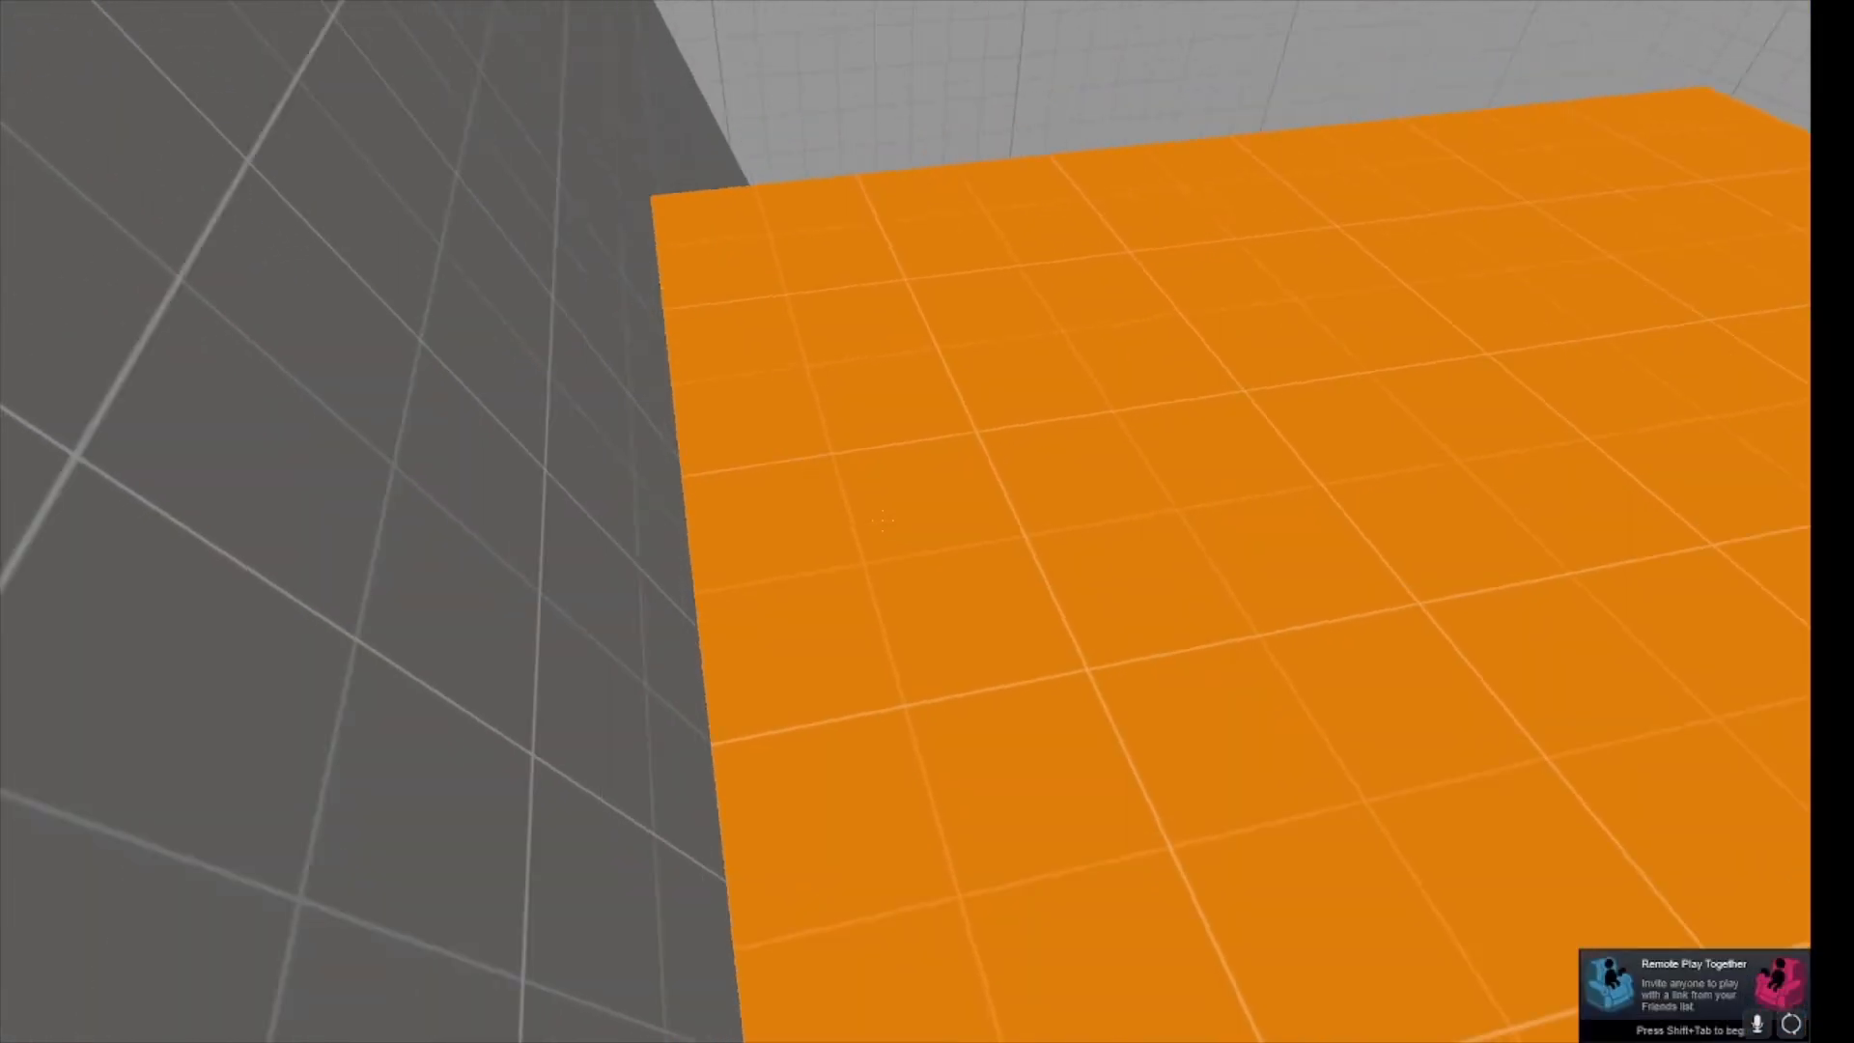
key(w)
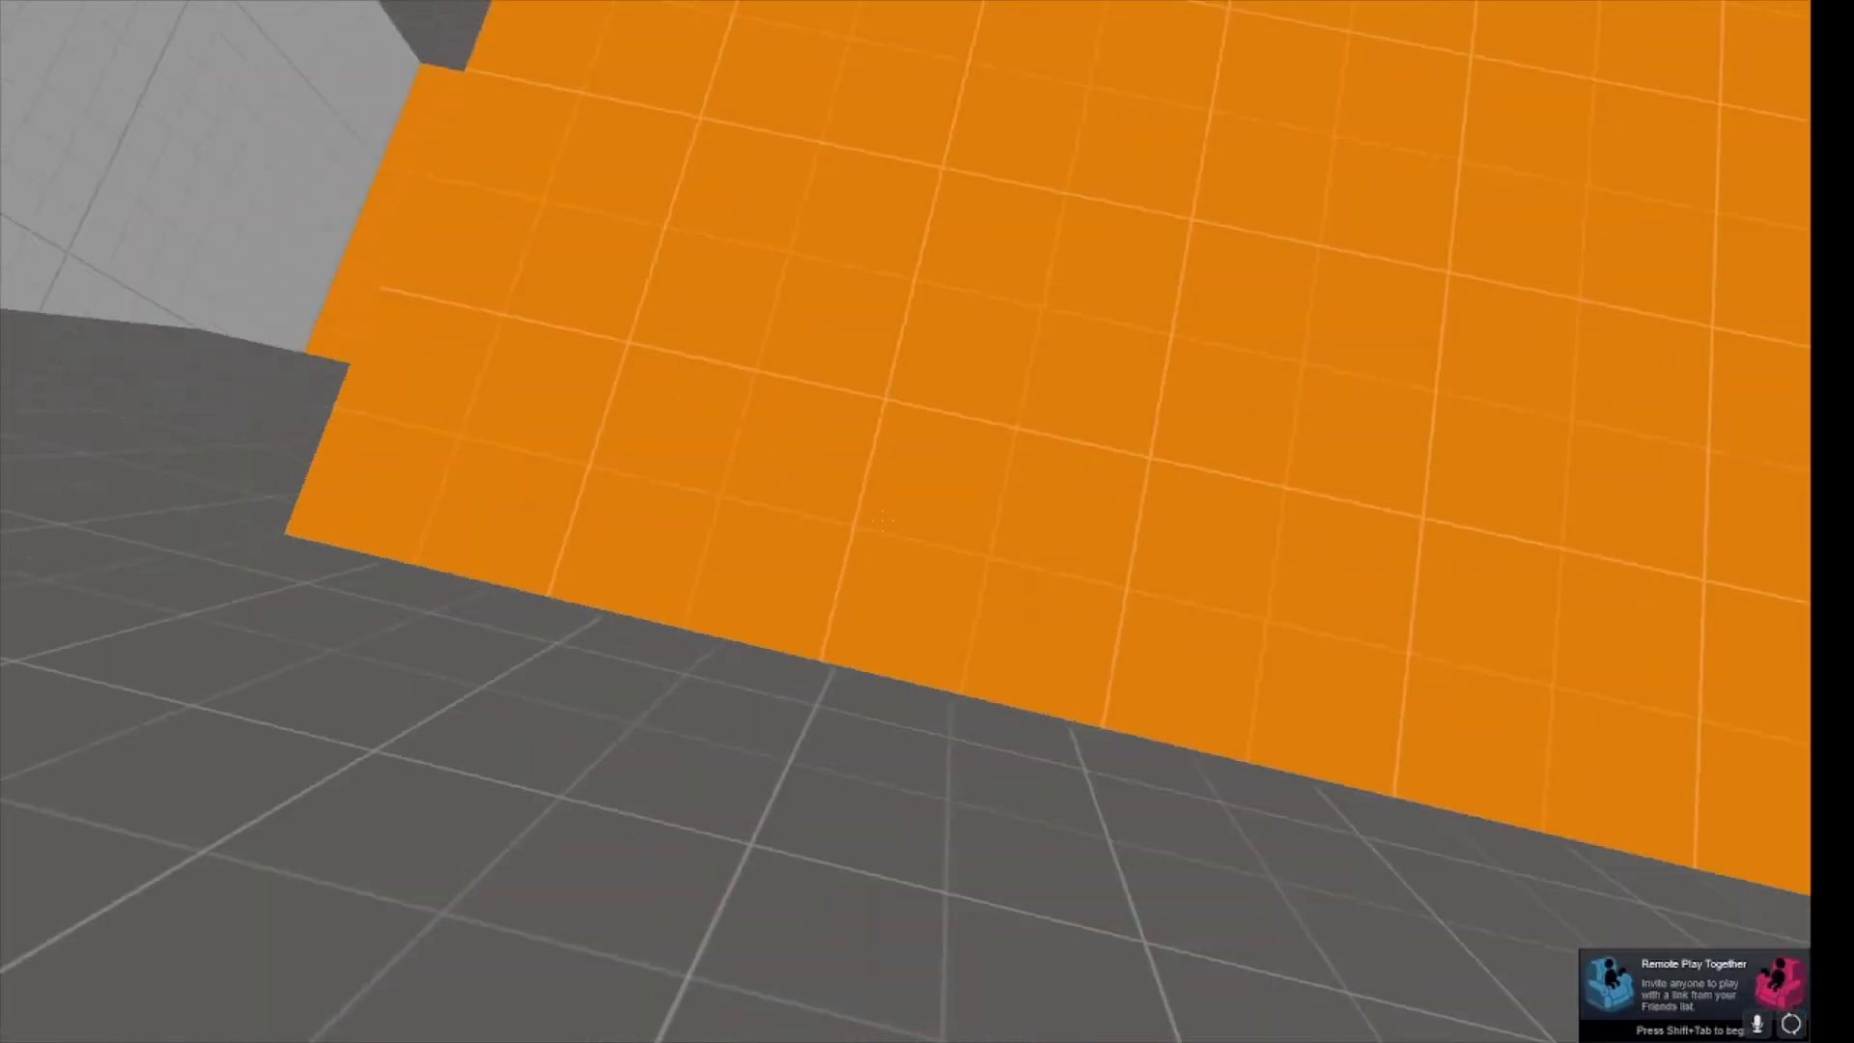
key(w)
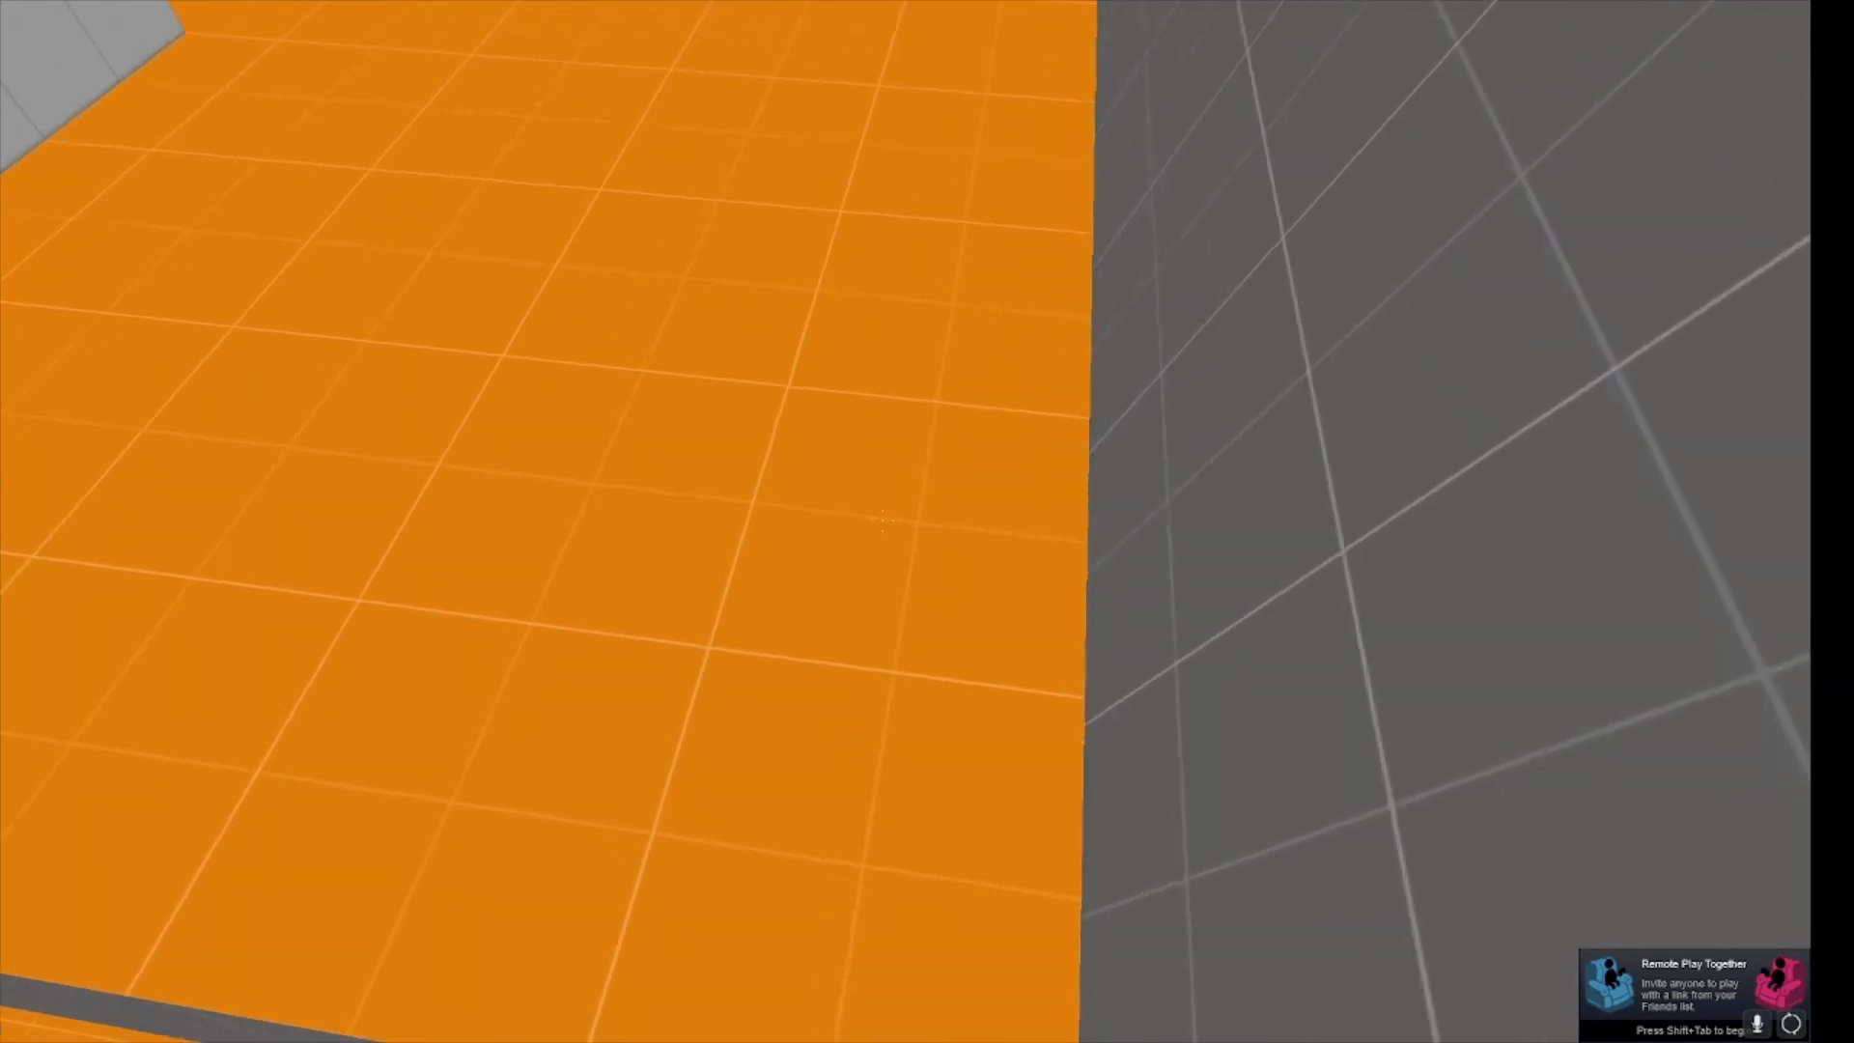
key(w)
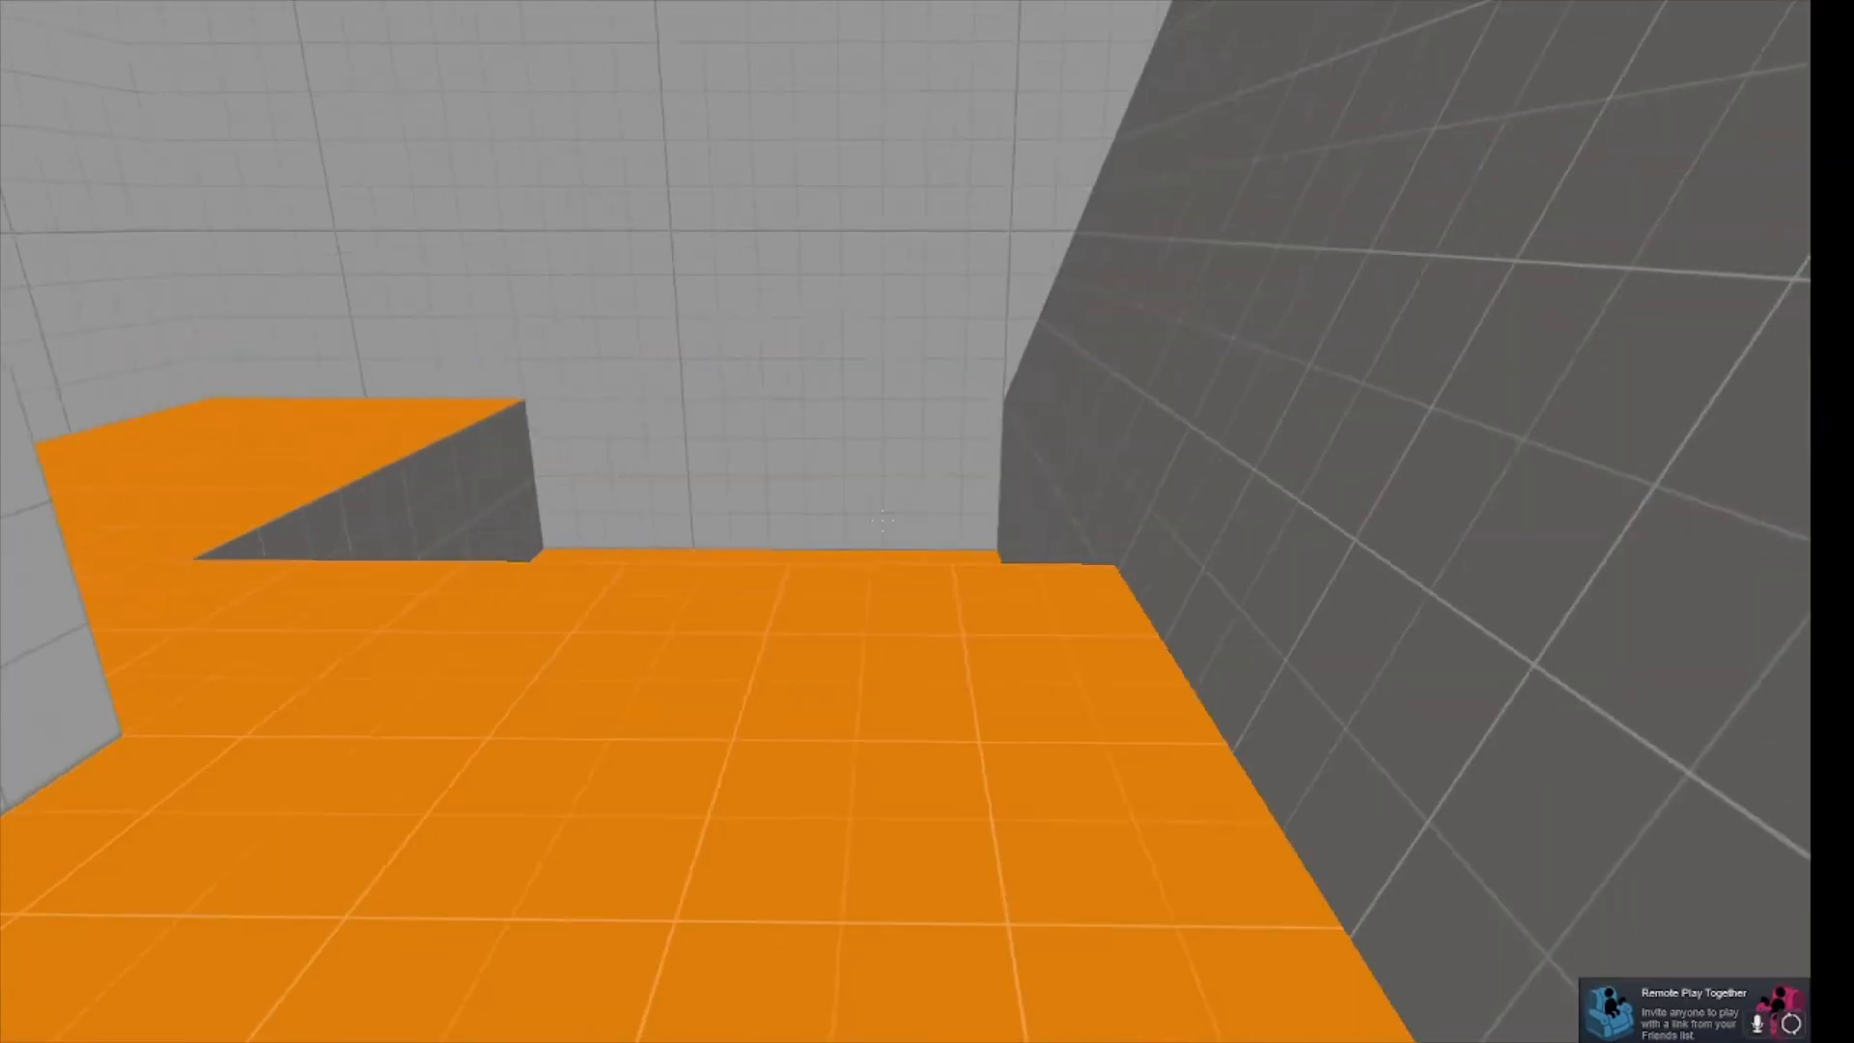
key(w)
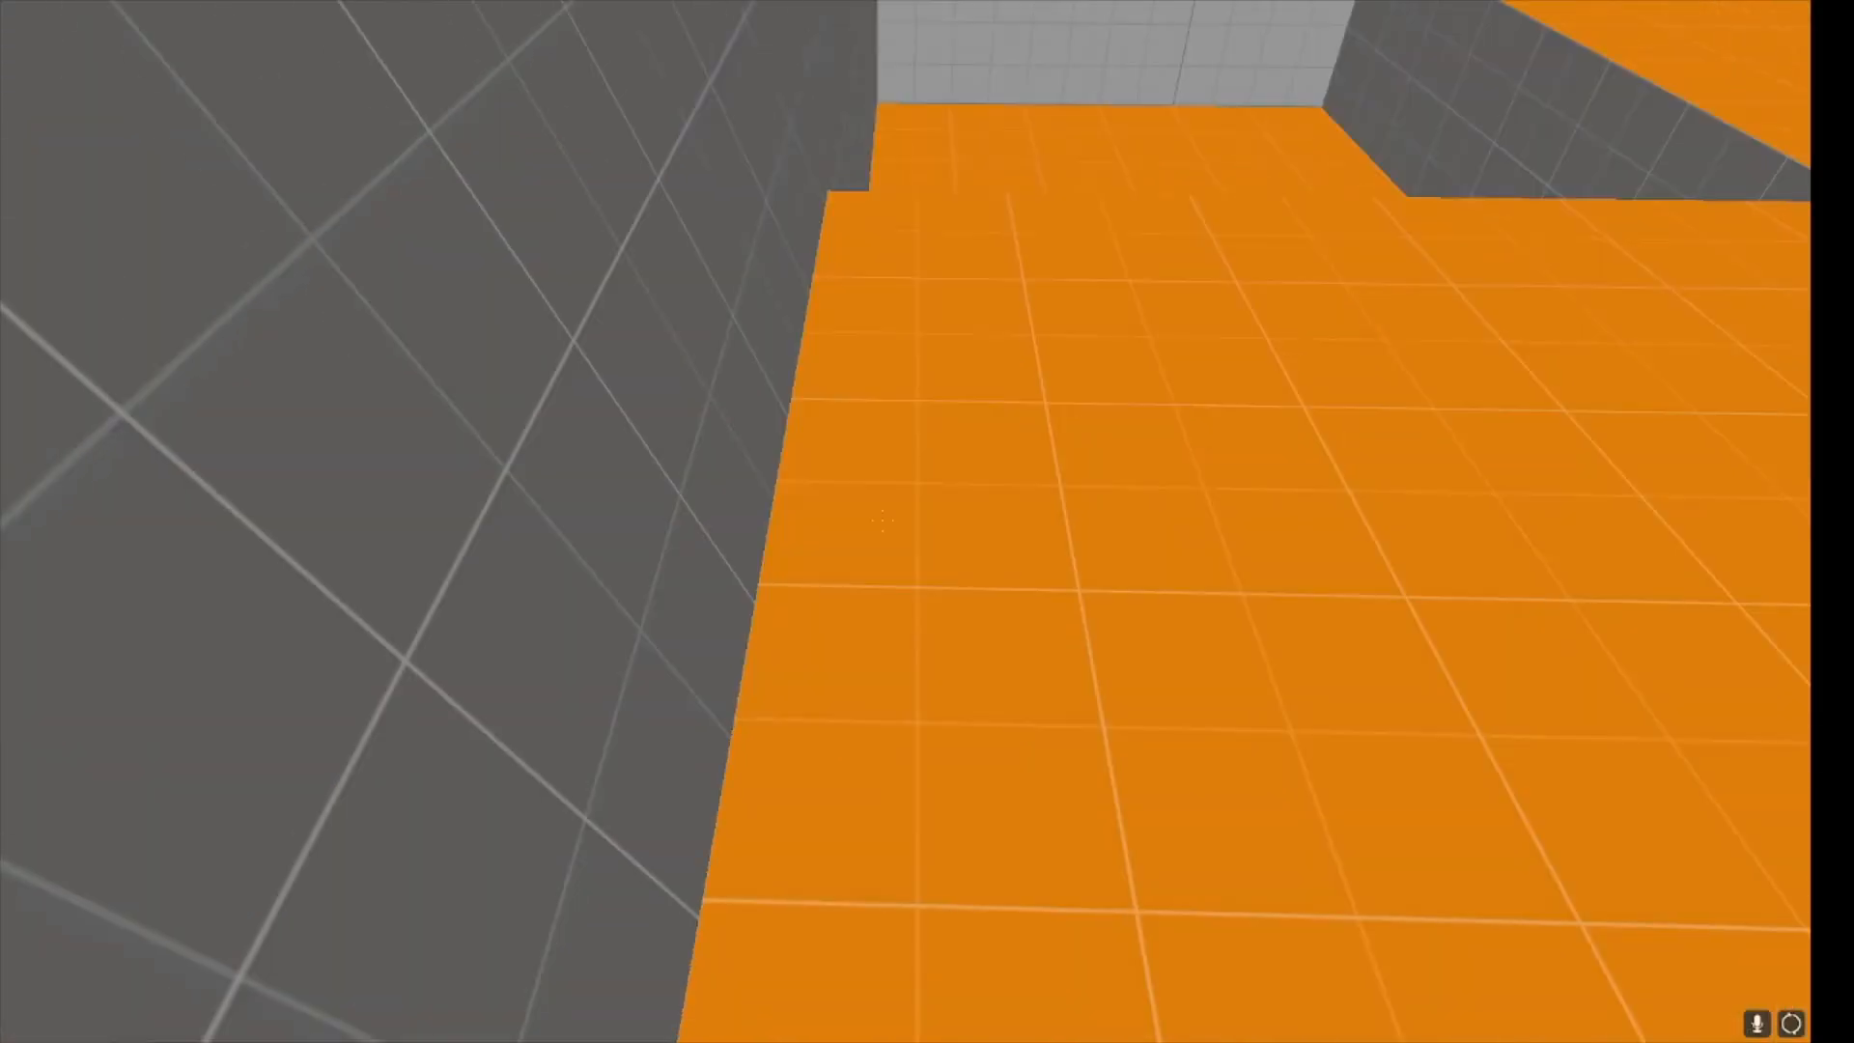
key(grave)
text(w)
click(145, 710)
click(893, 557)
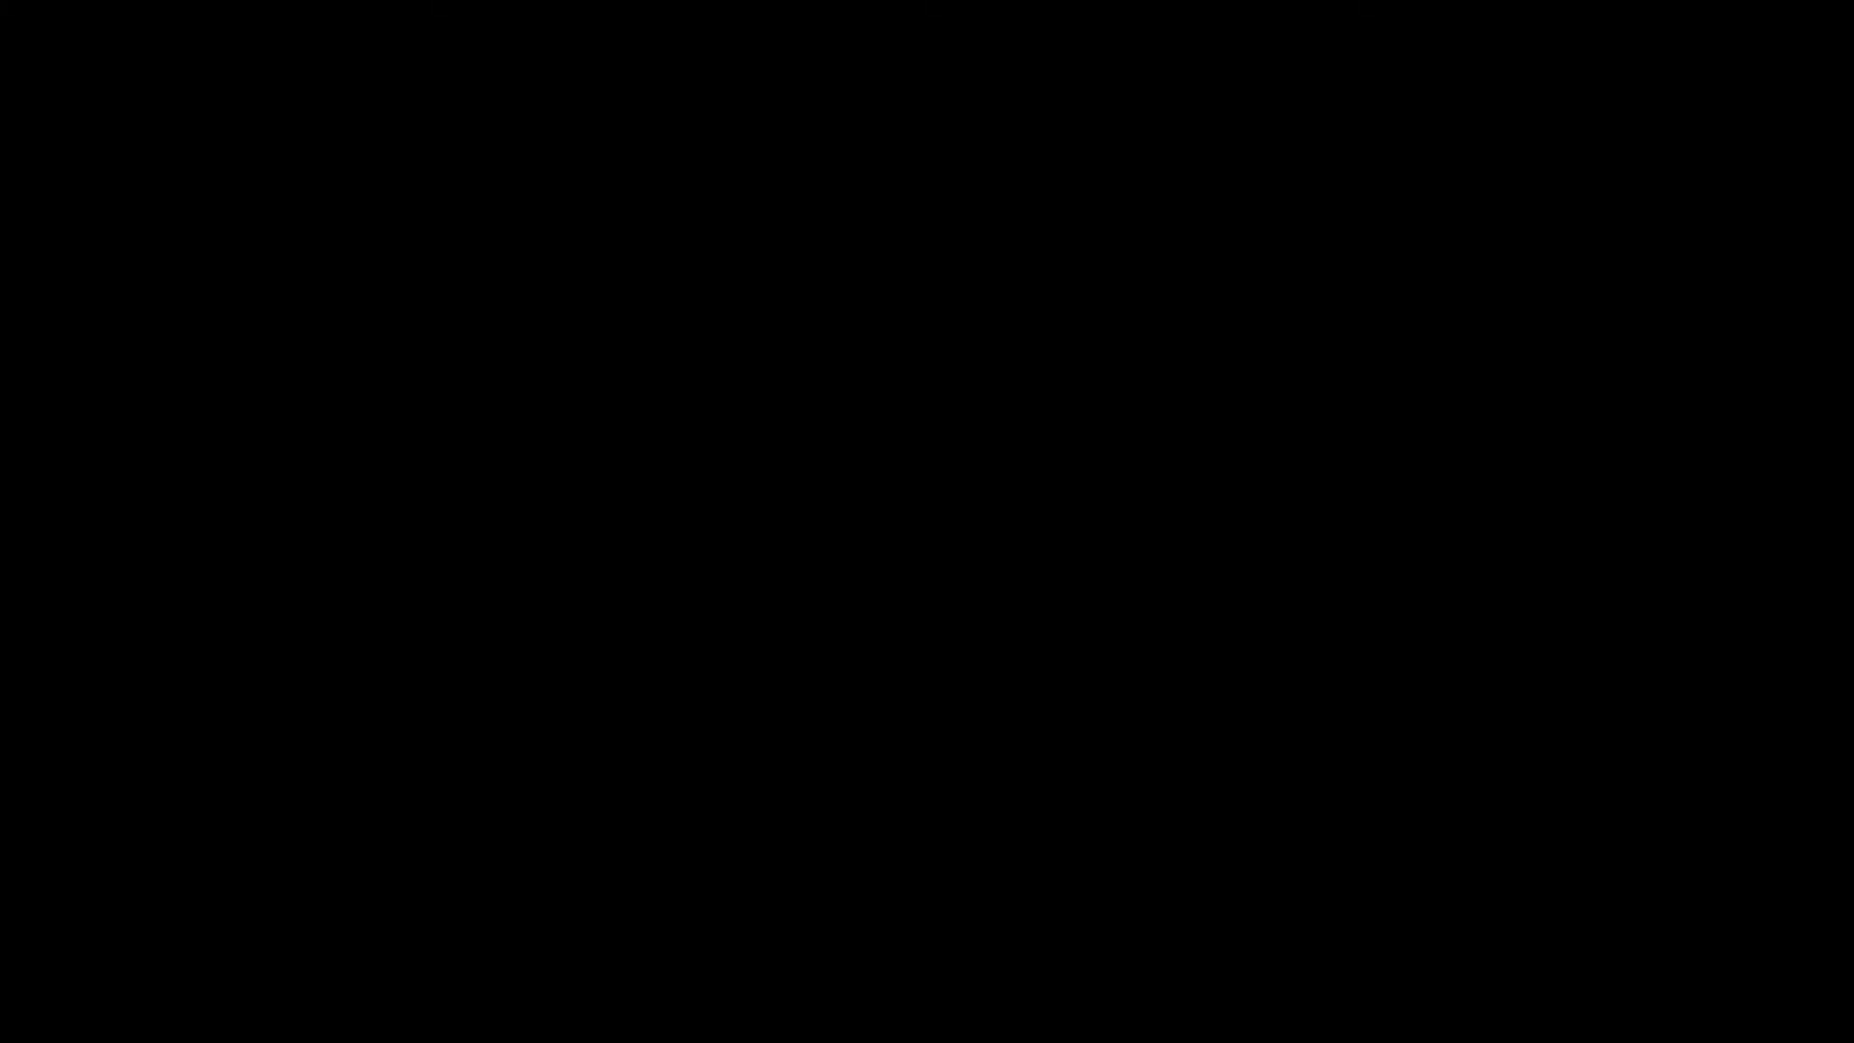
Open the properties of the clip func_brush and check its Start Disabled setting.
key(z)
key(w)
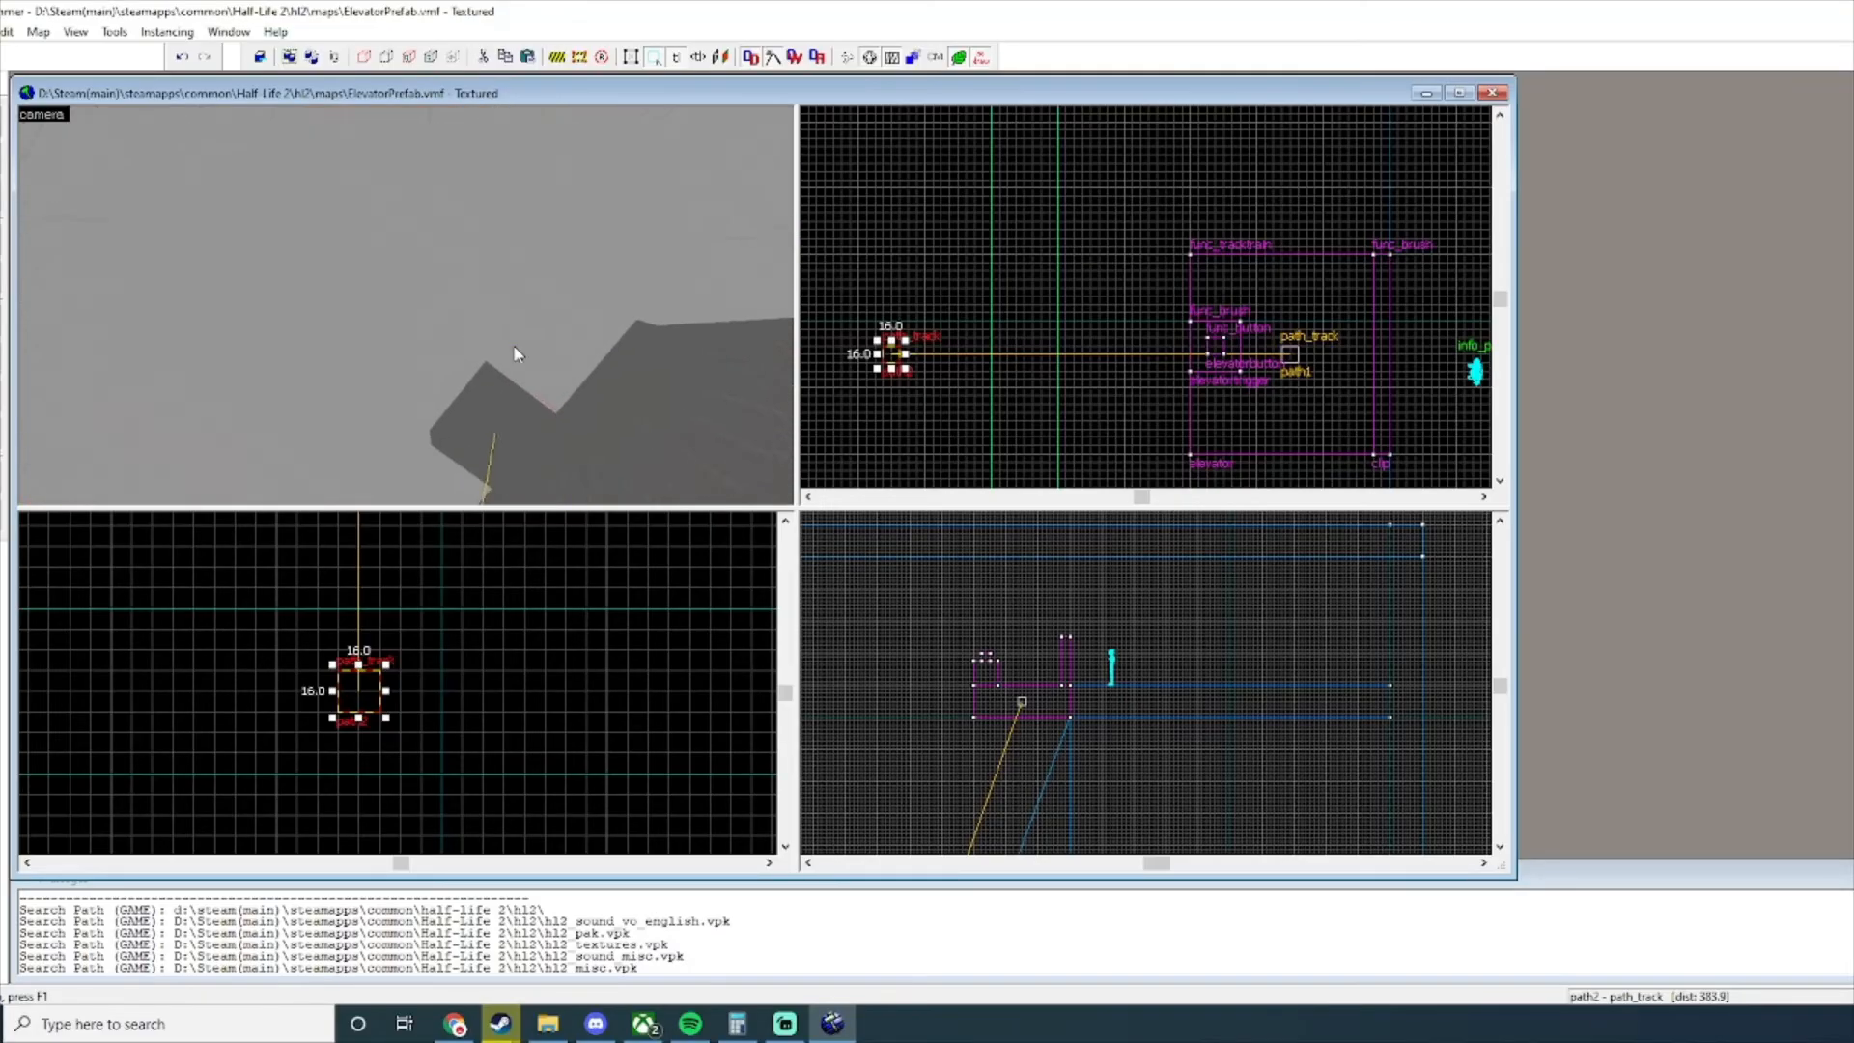
key(w)
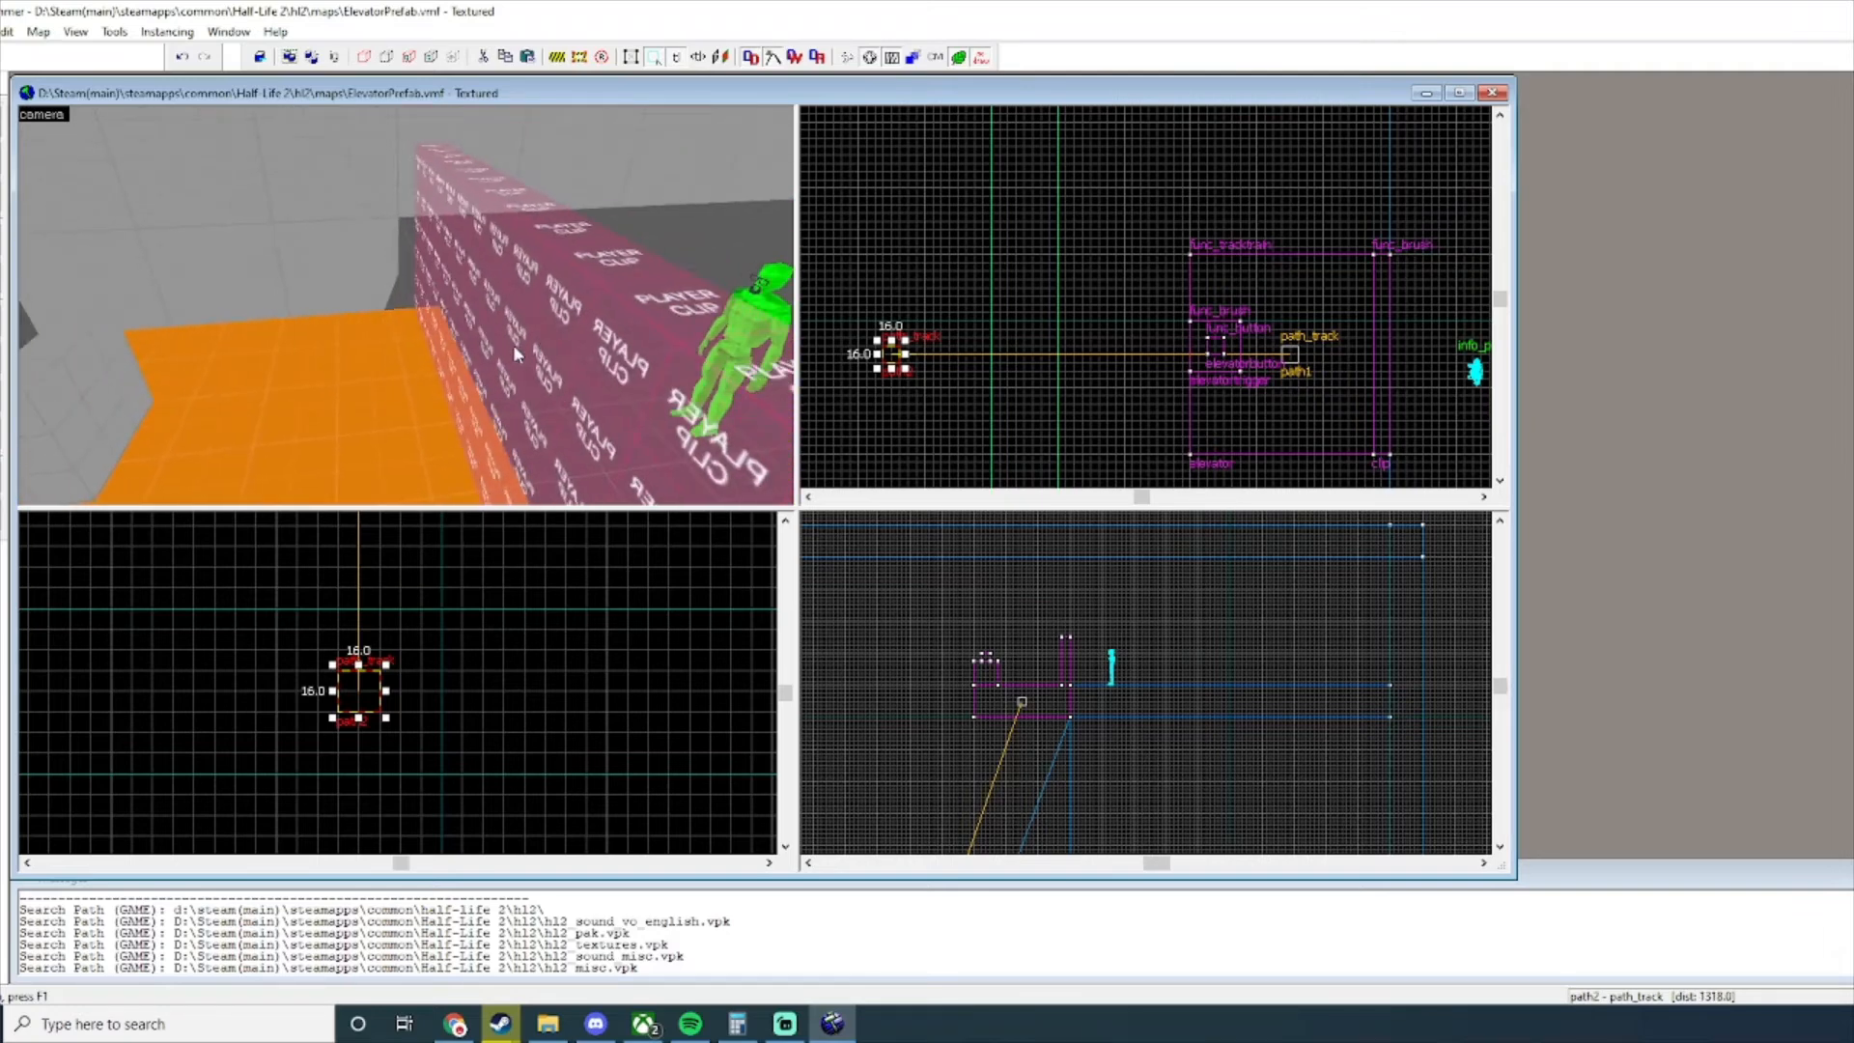
key(z)
double_click(516, 355)
drag(1268, 263, 914, 287)
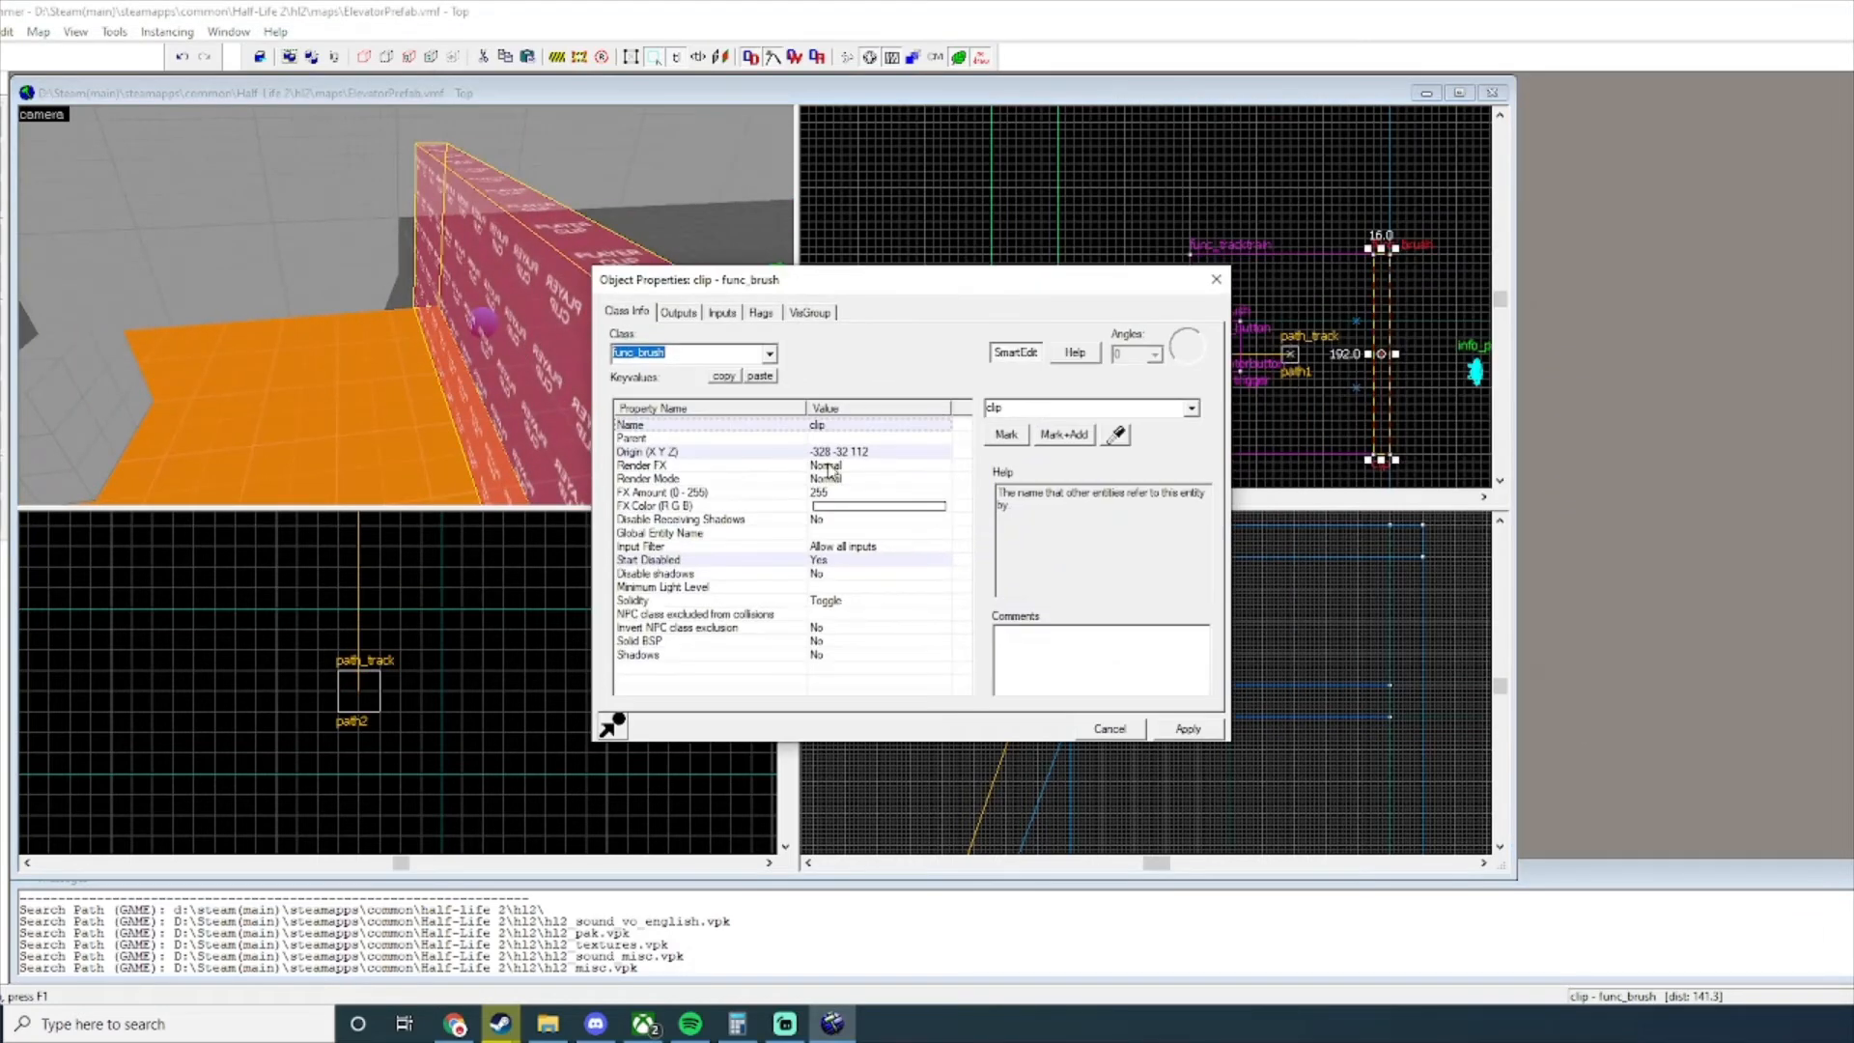
click(839, 562)
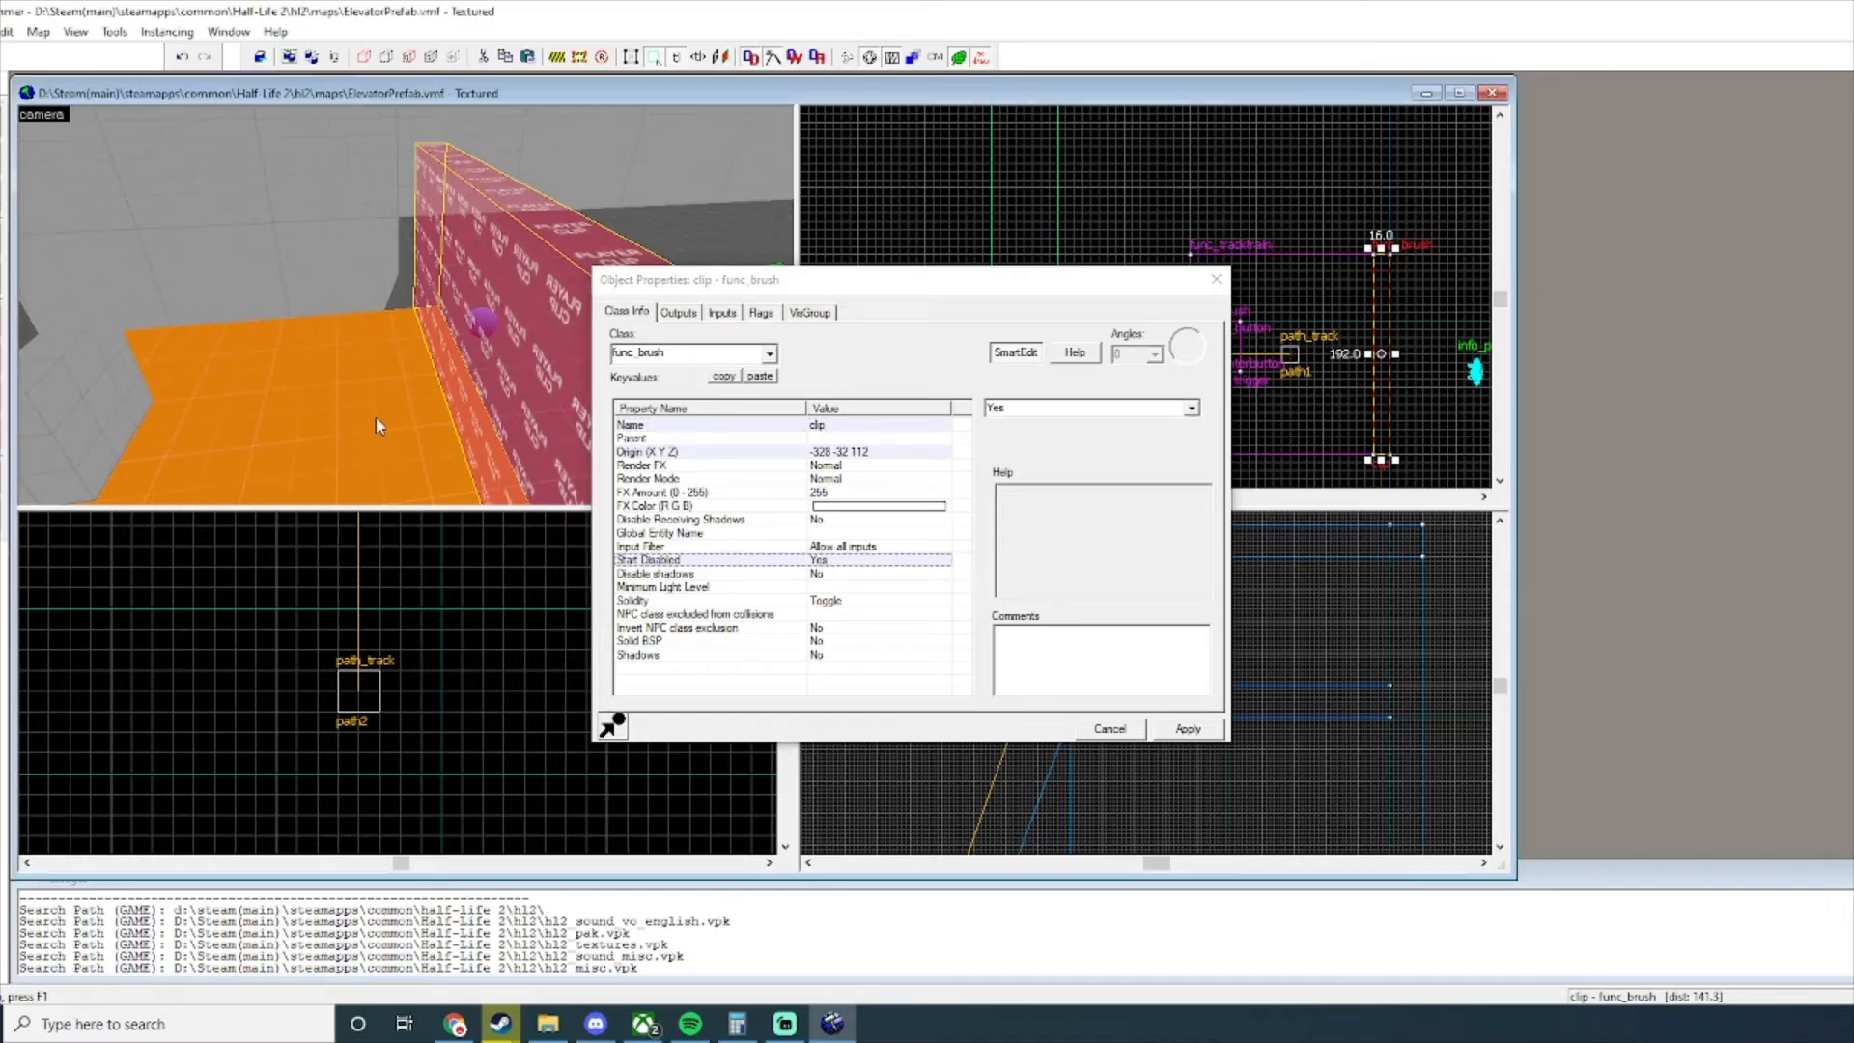
Review the elevator button's flags and outputs, including the delay of its OnPressed Enable output to clip.
key(z)
click(210, 280)
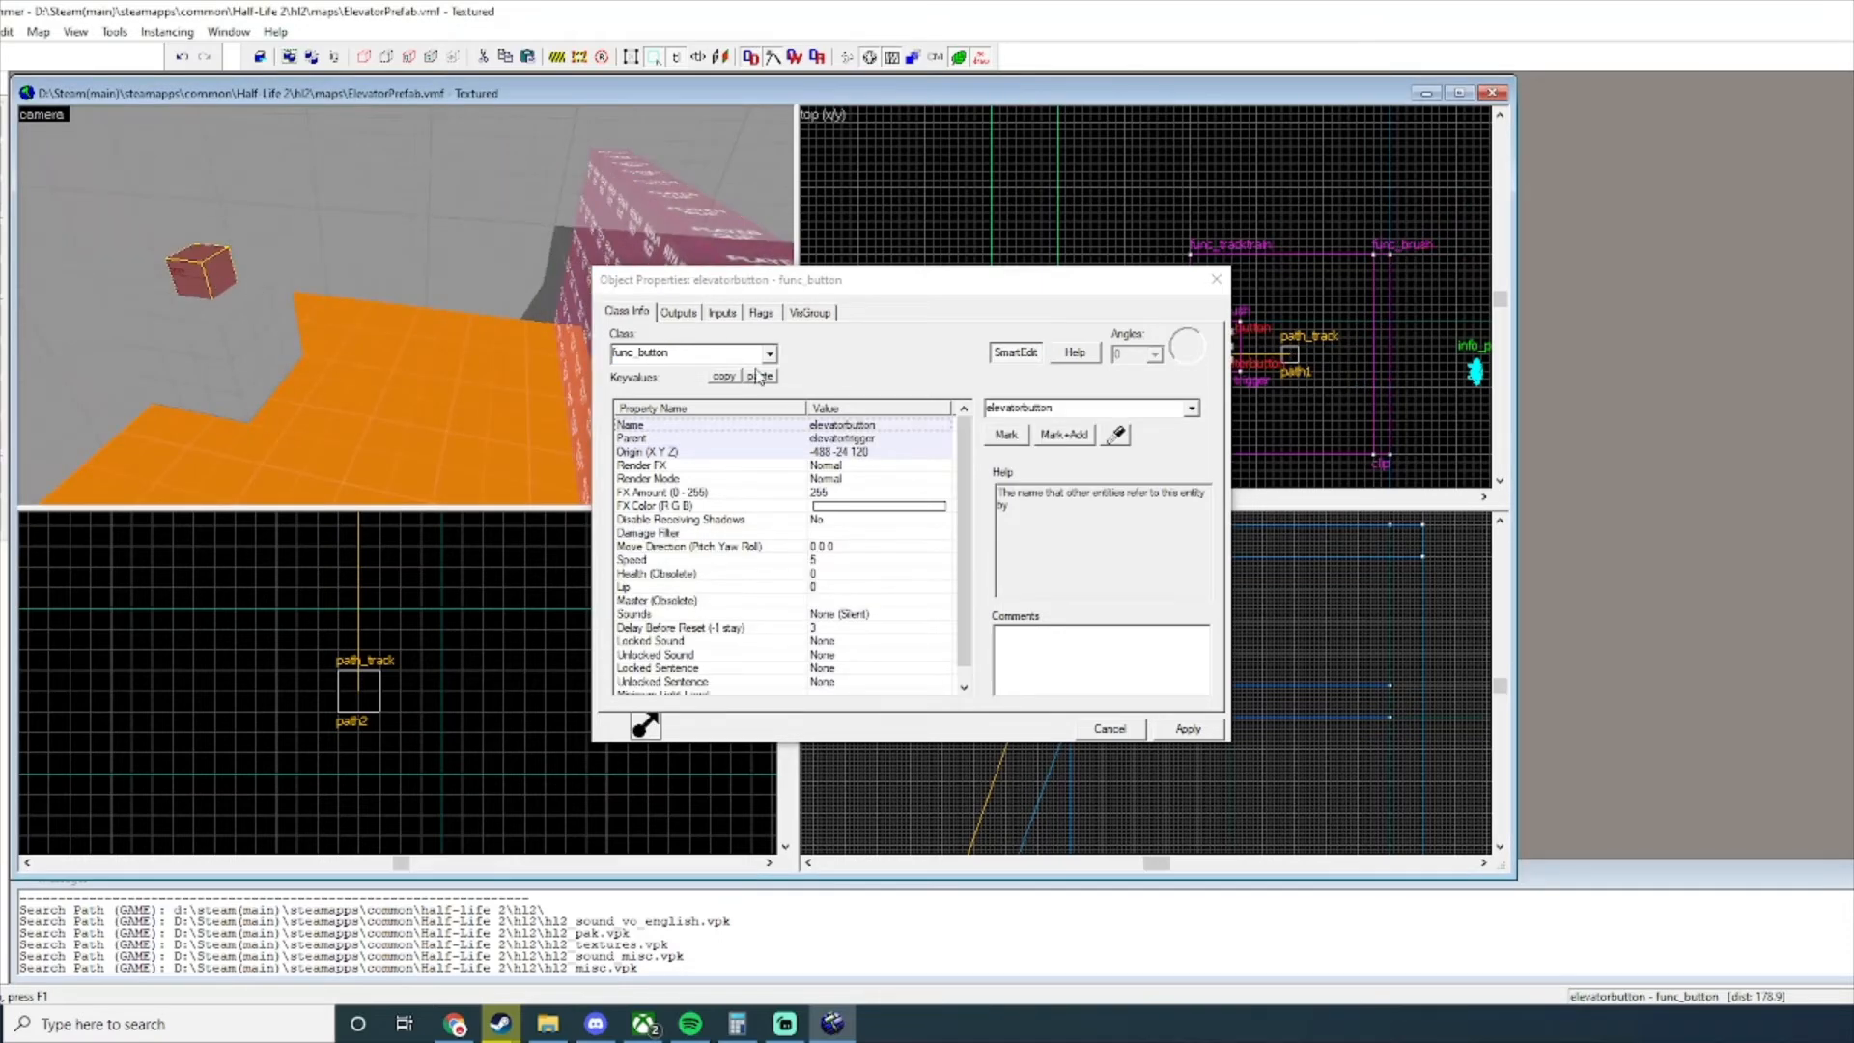
click(762, 313)
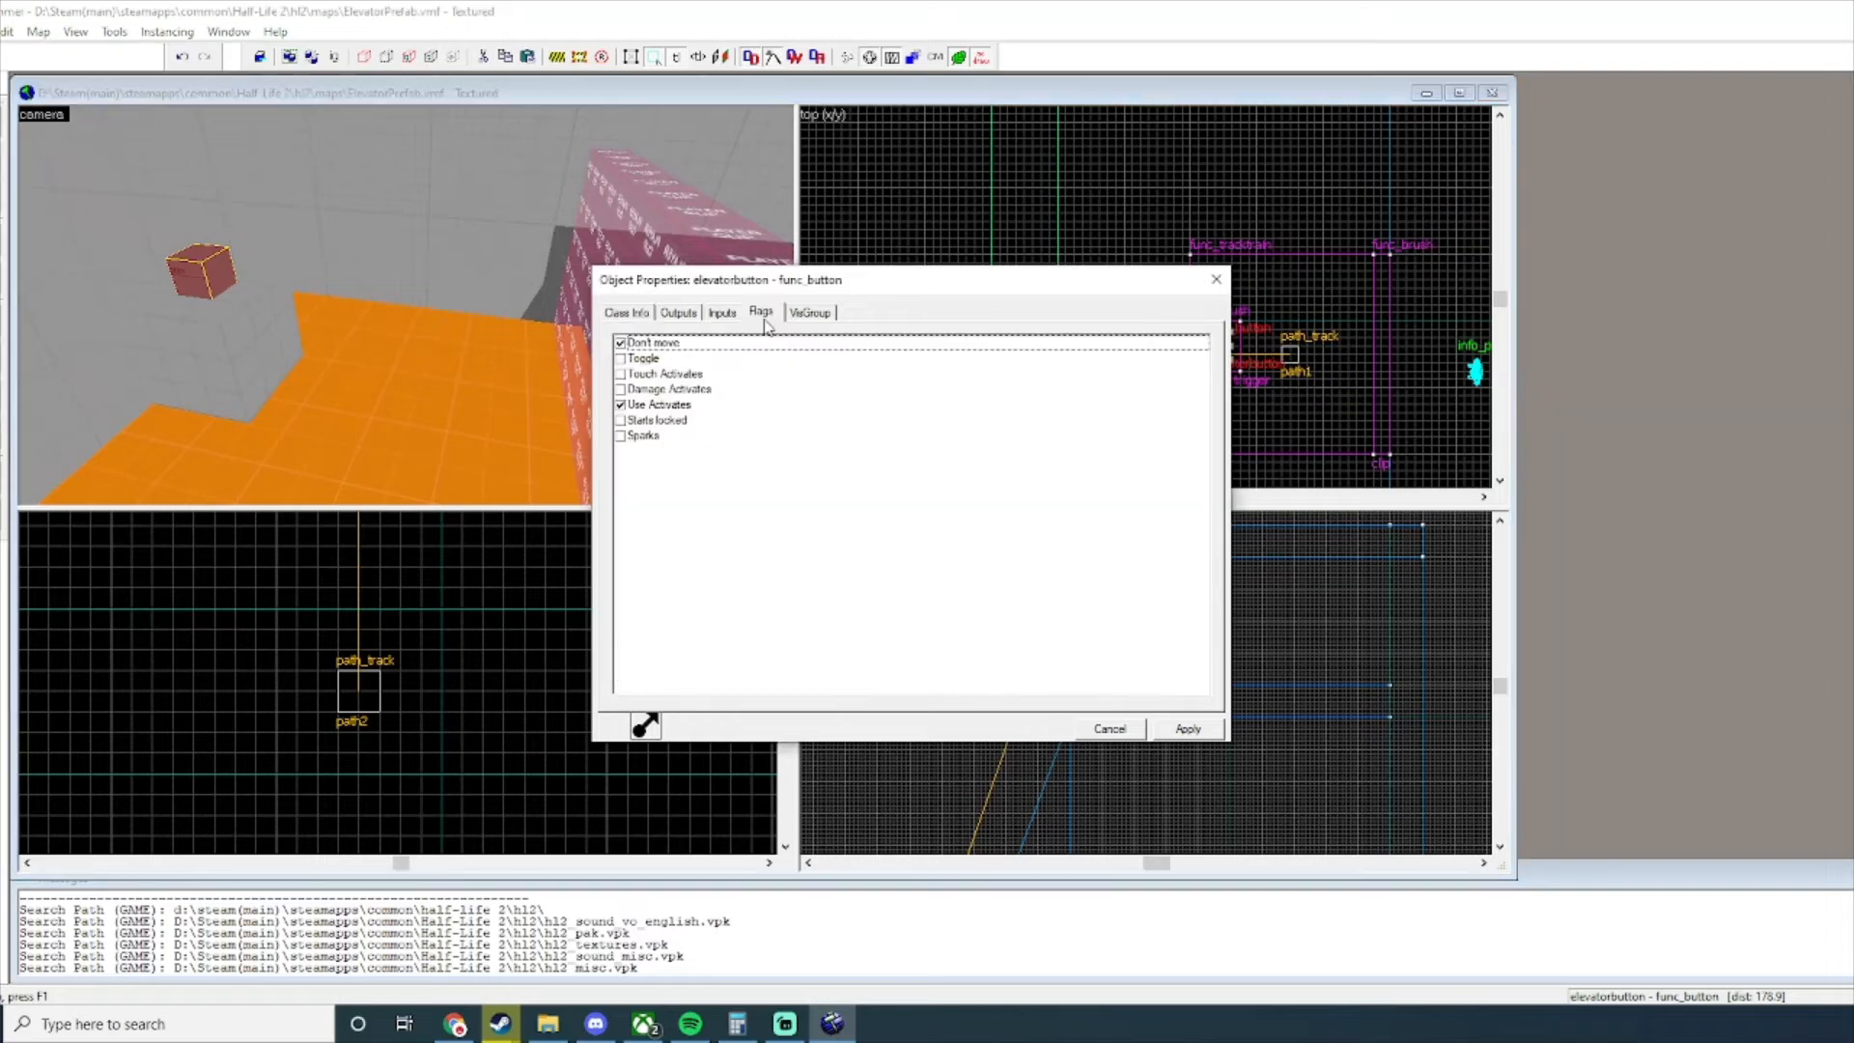
click(679, 312)
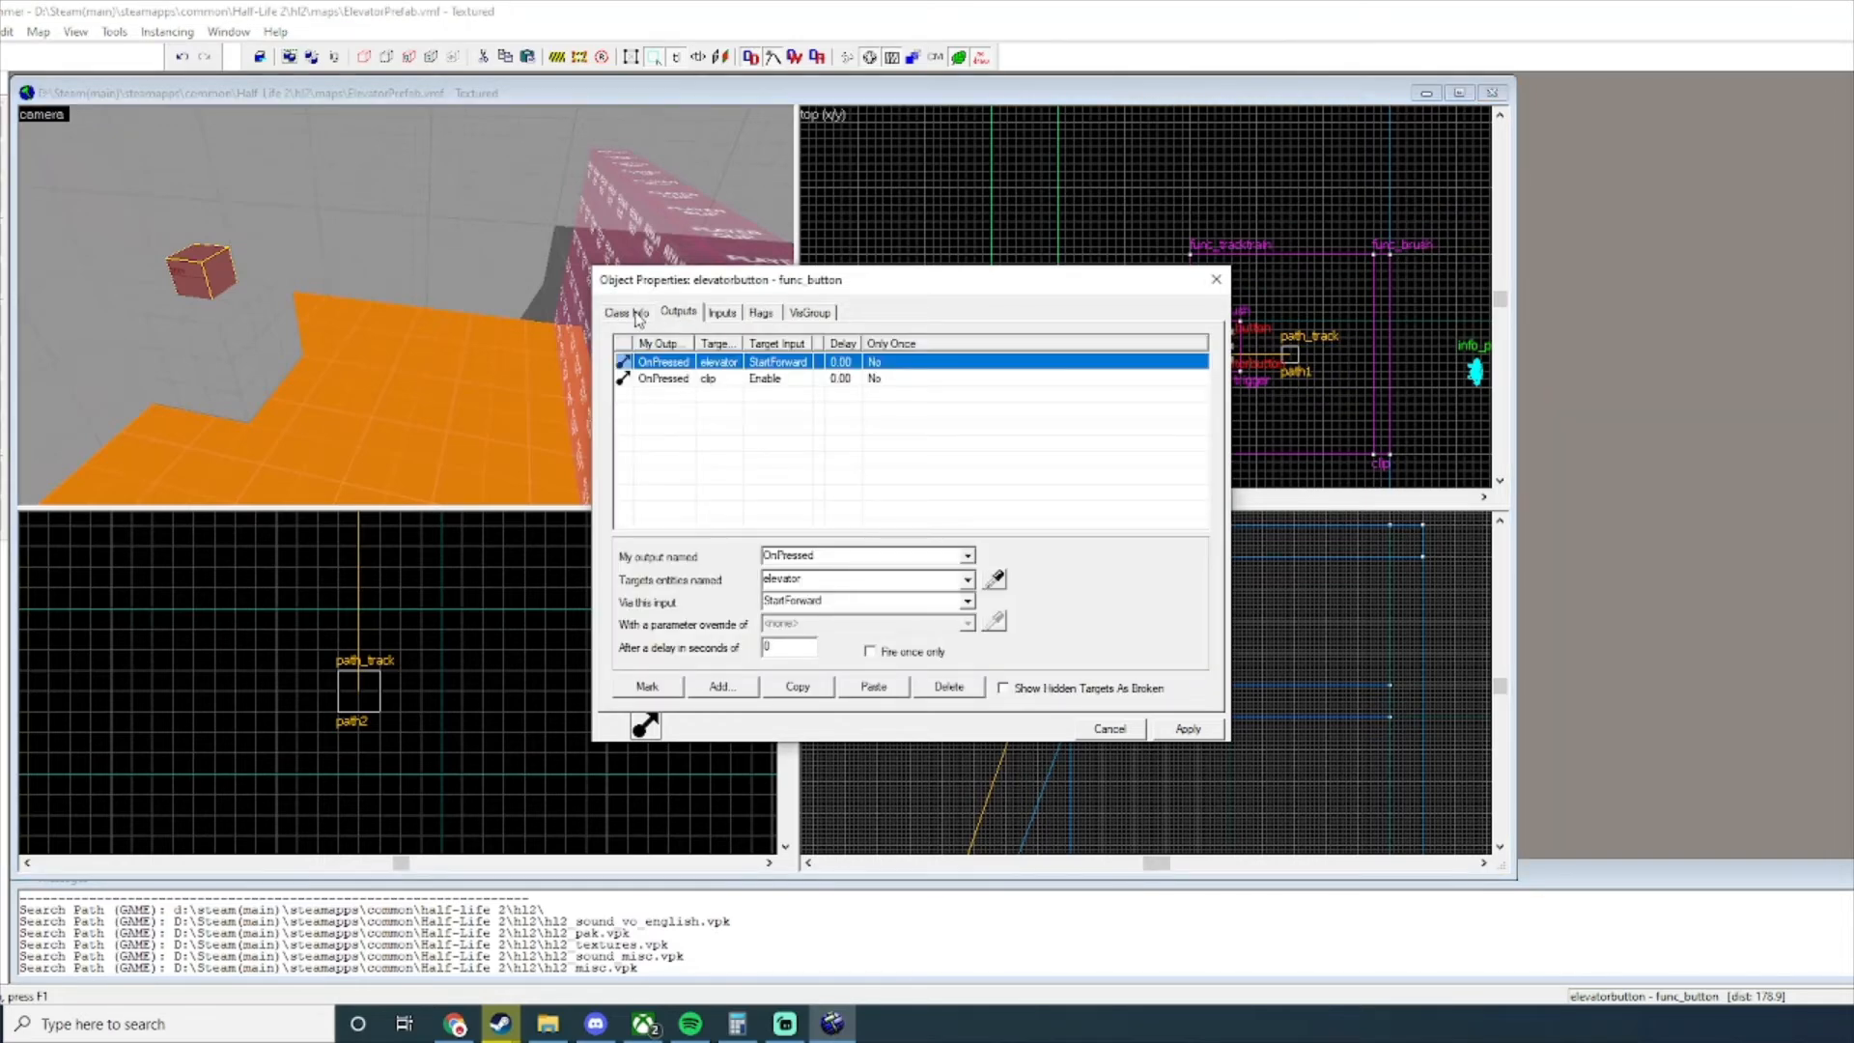
click(689, 378)
key(Right)
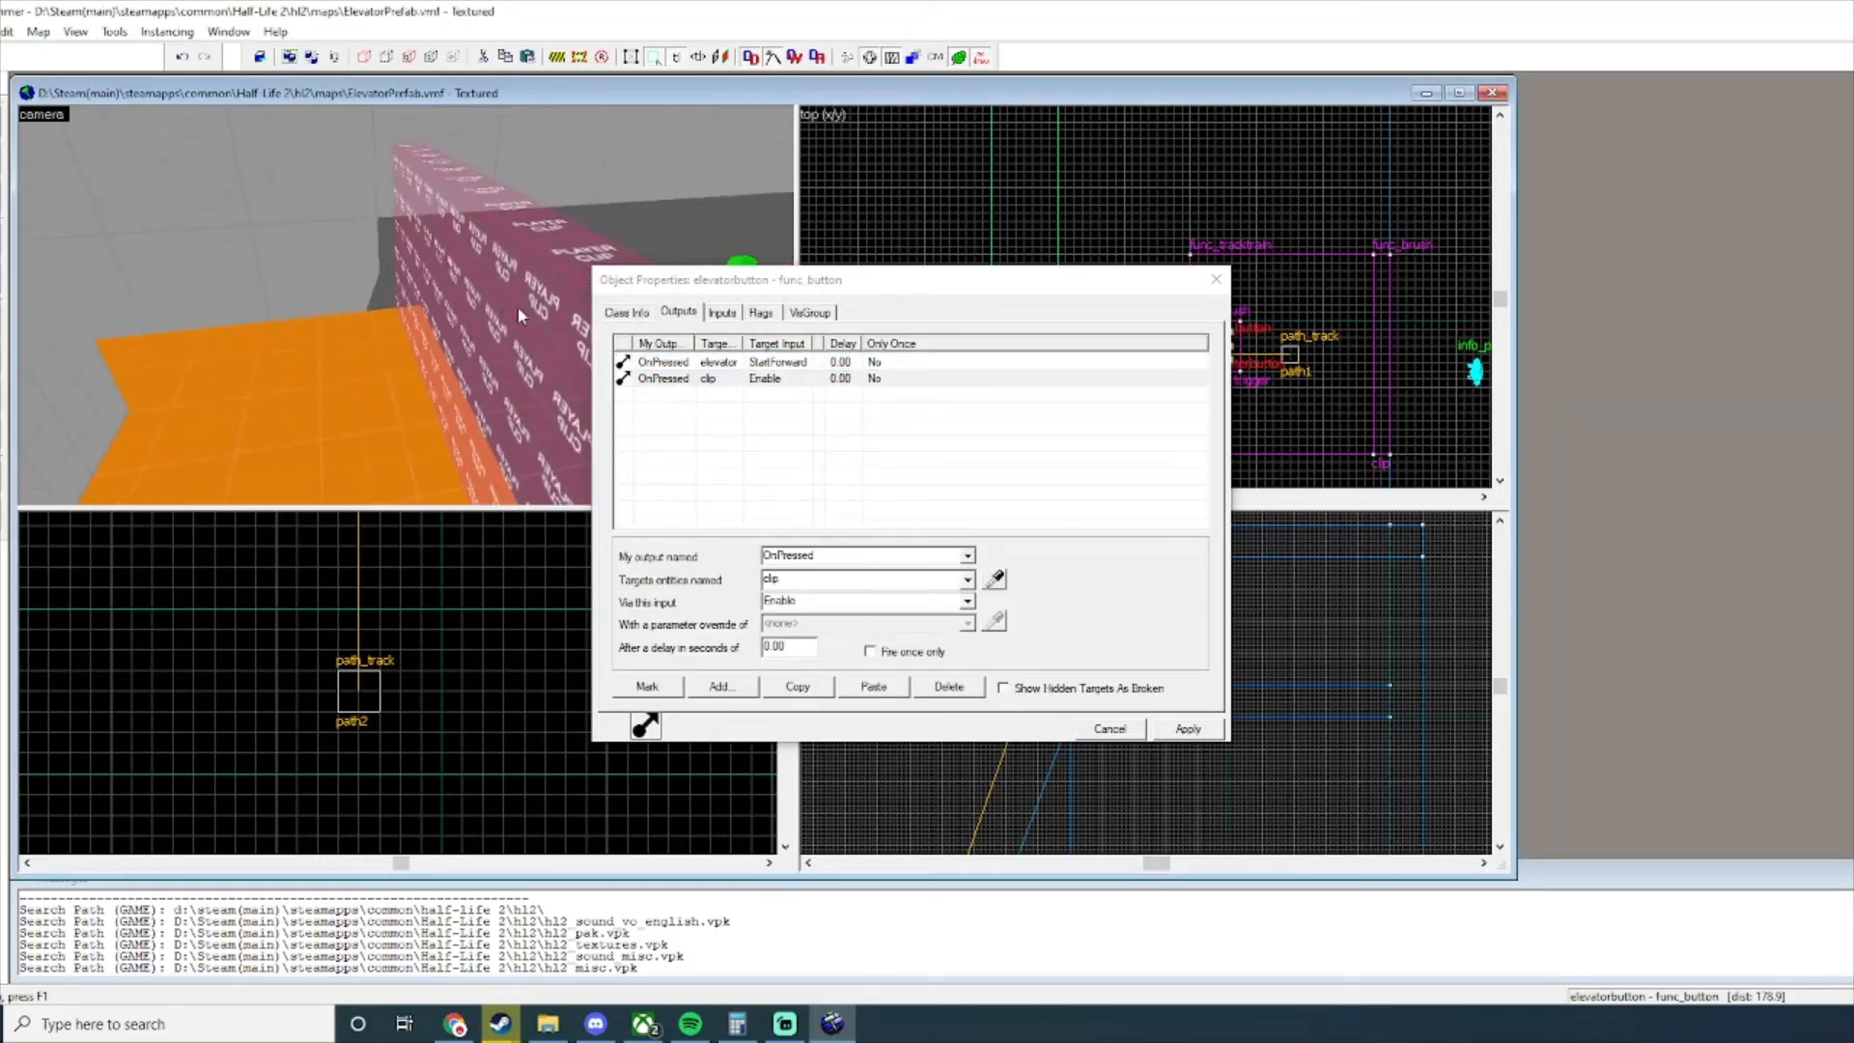
click(873, 382)
drag(788, 647, 771, 647)
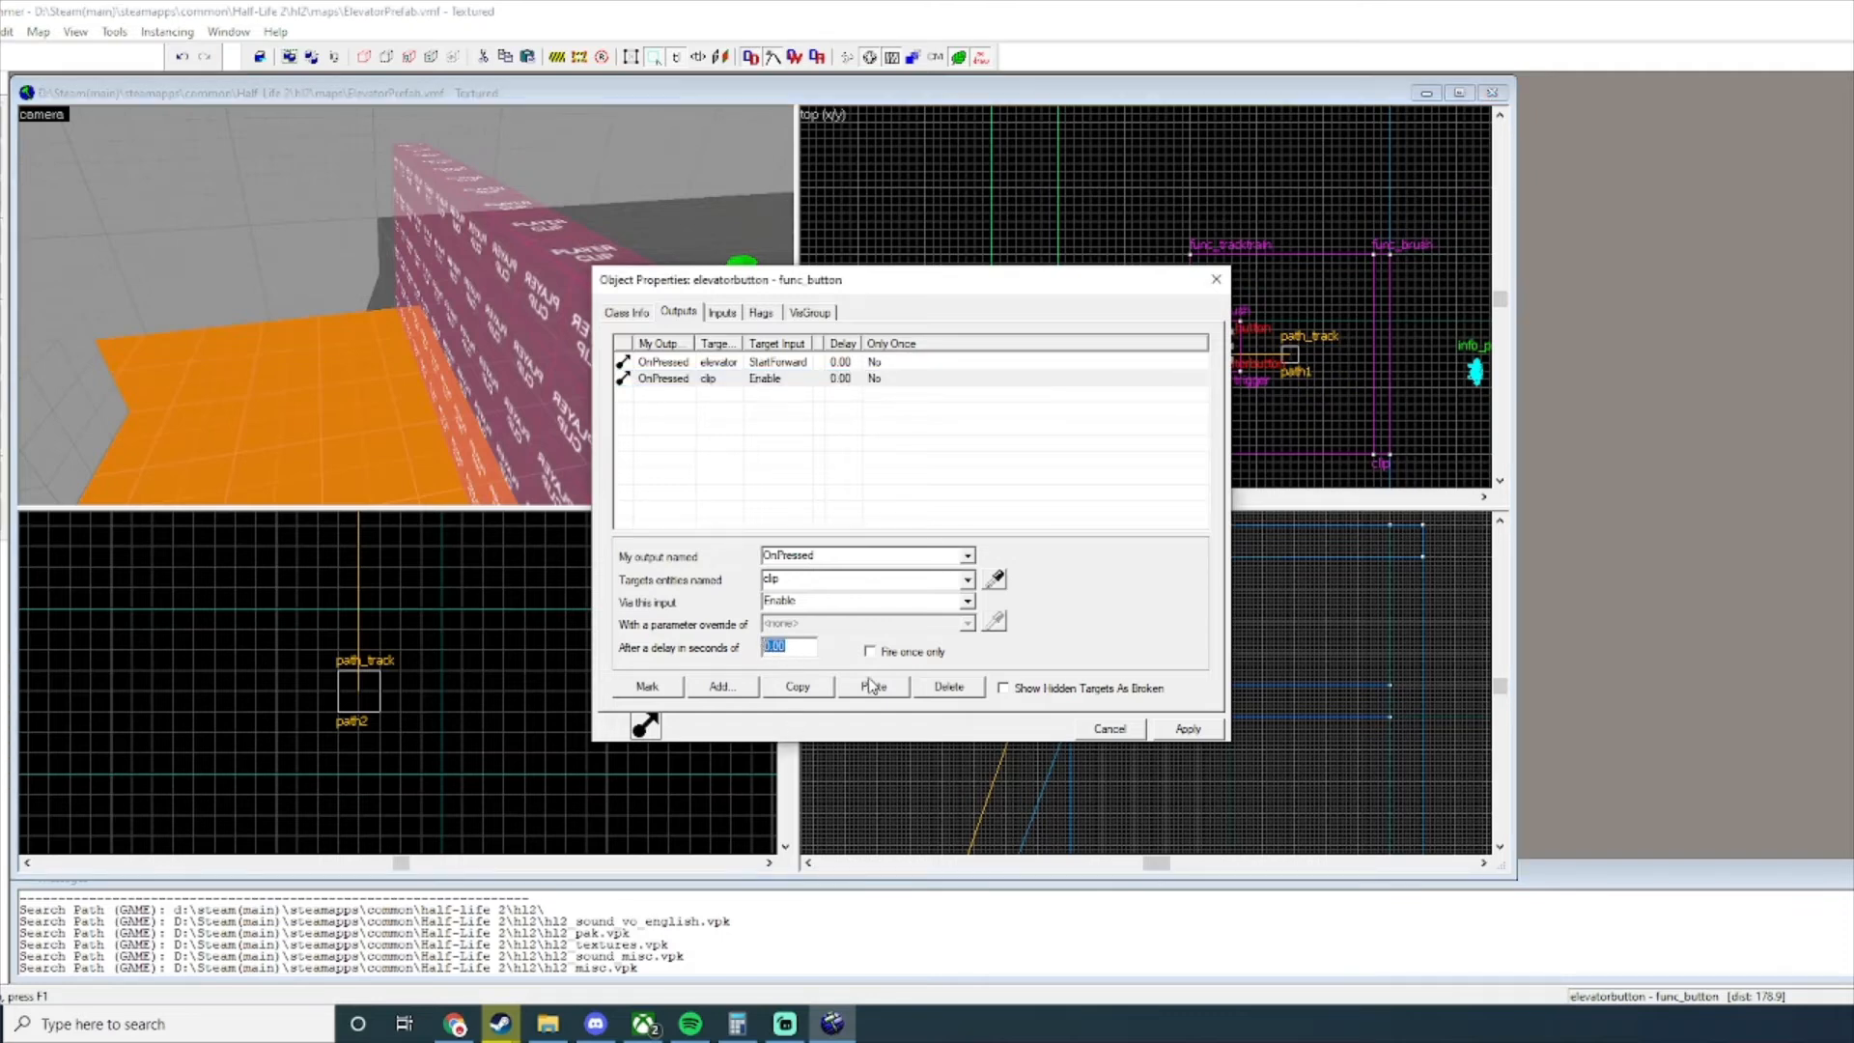
click(1151, 730)
click(762, 311)
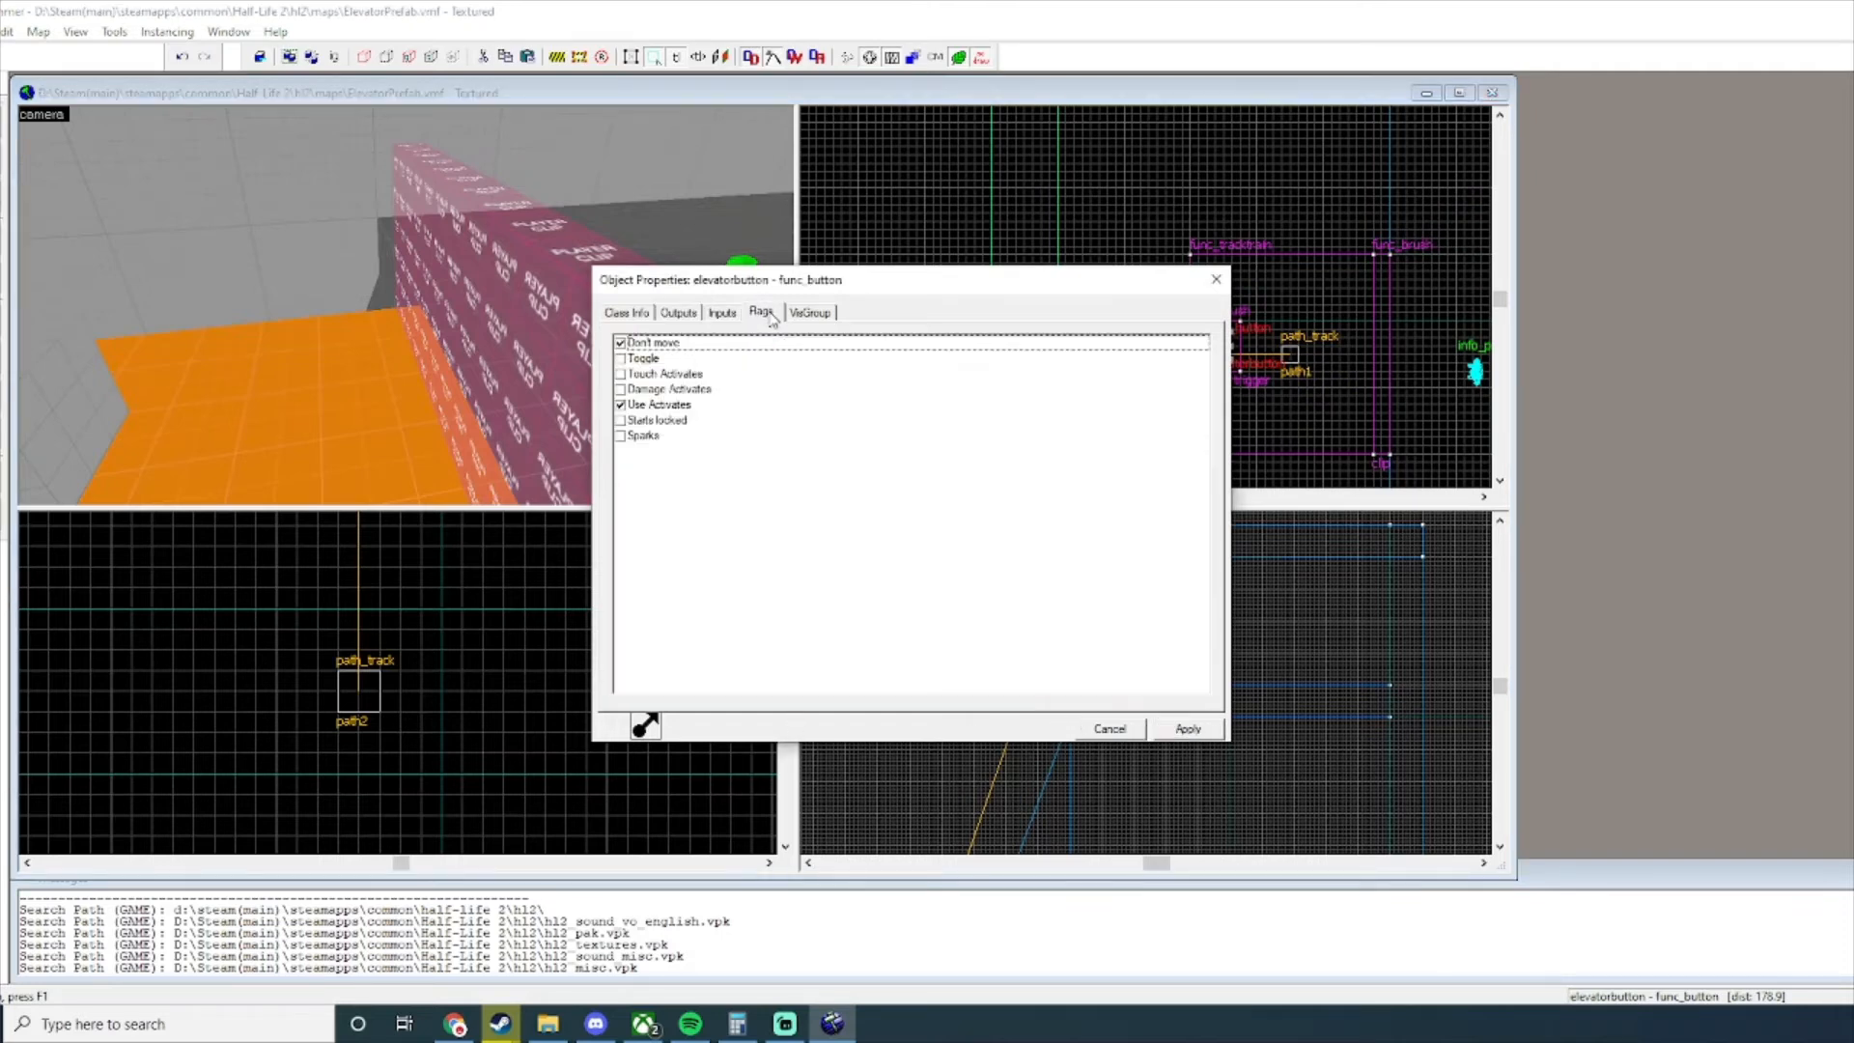
Try setting the clip func_brush's Solidity to Always Solid, and apply it.
click(577, 275)
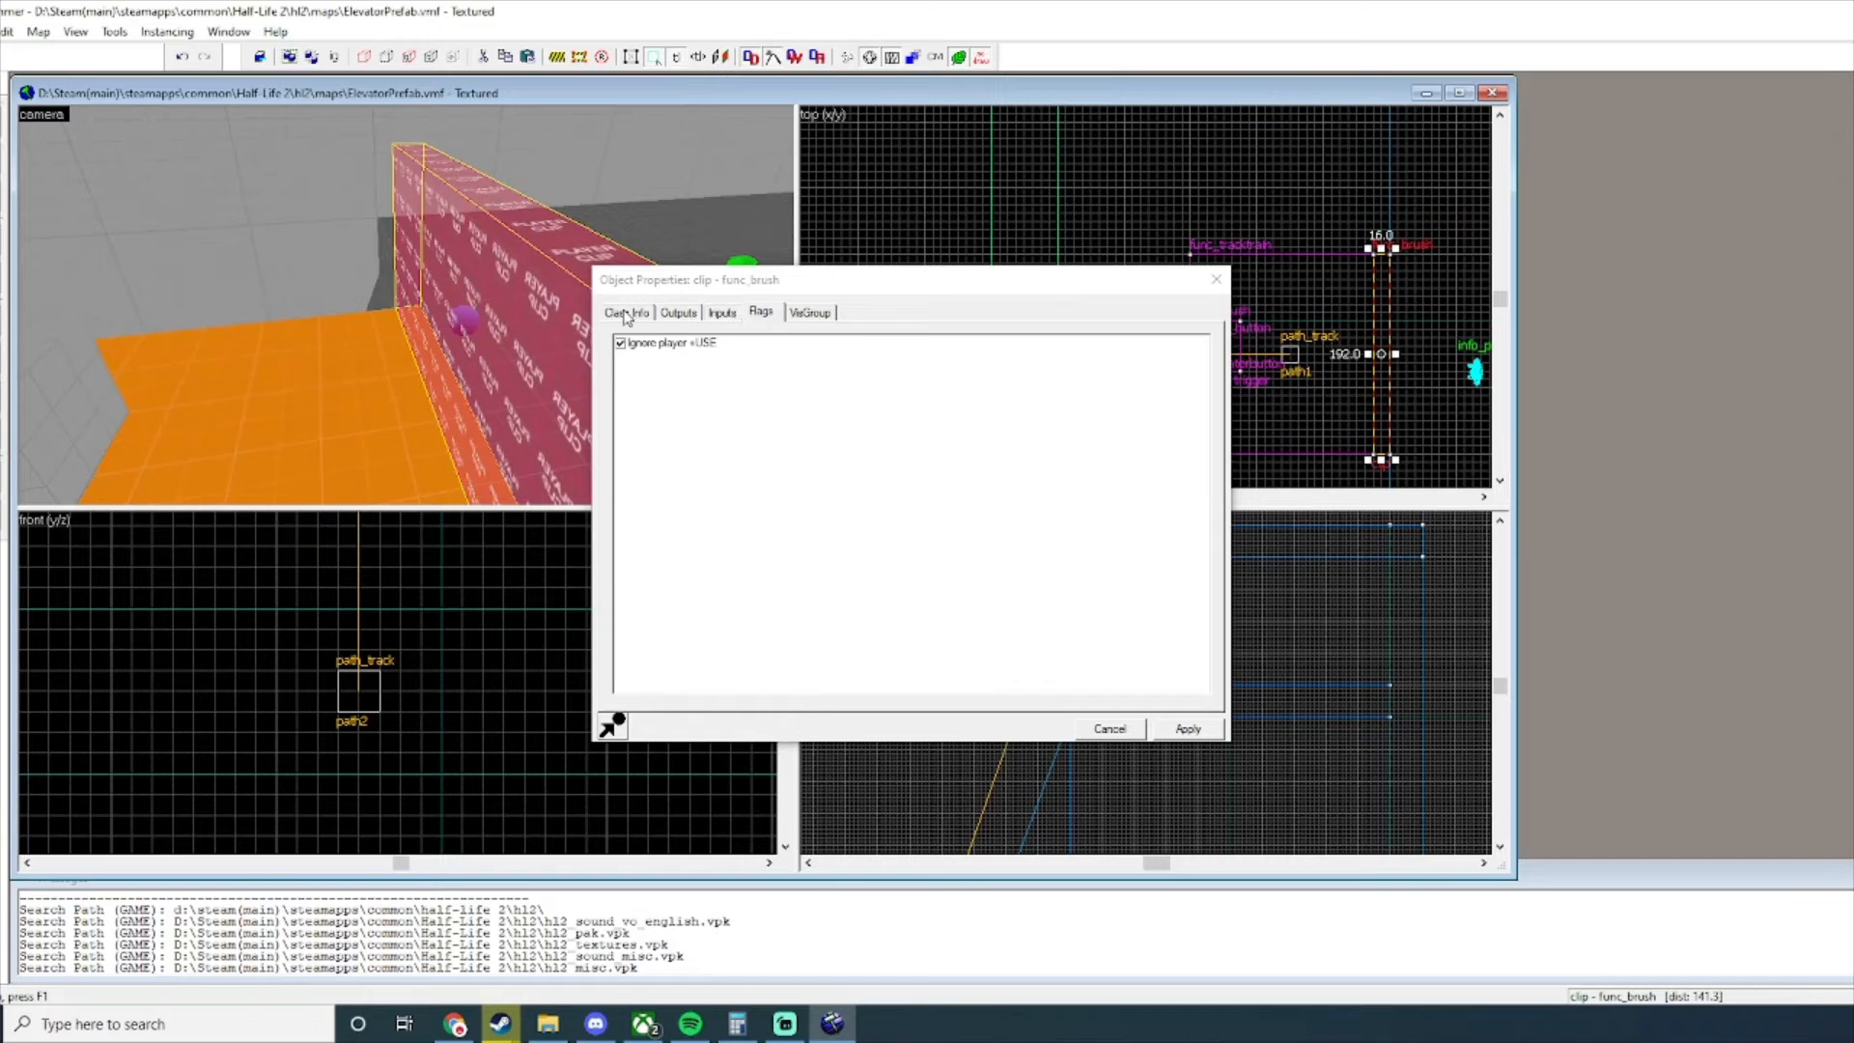
click(626, 313)
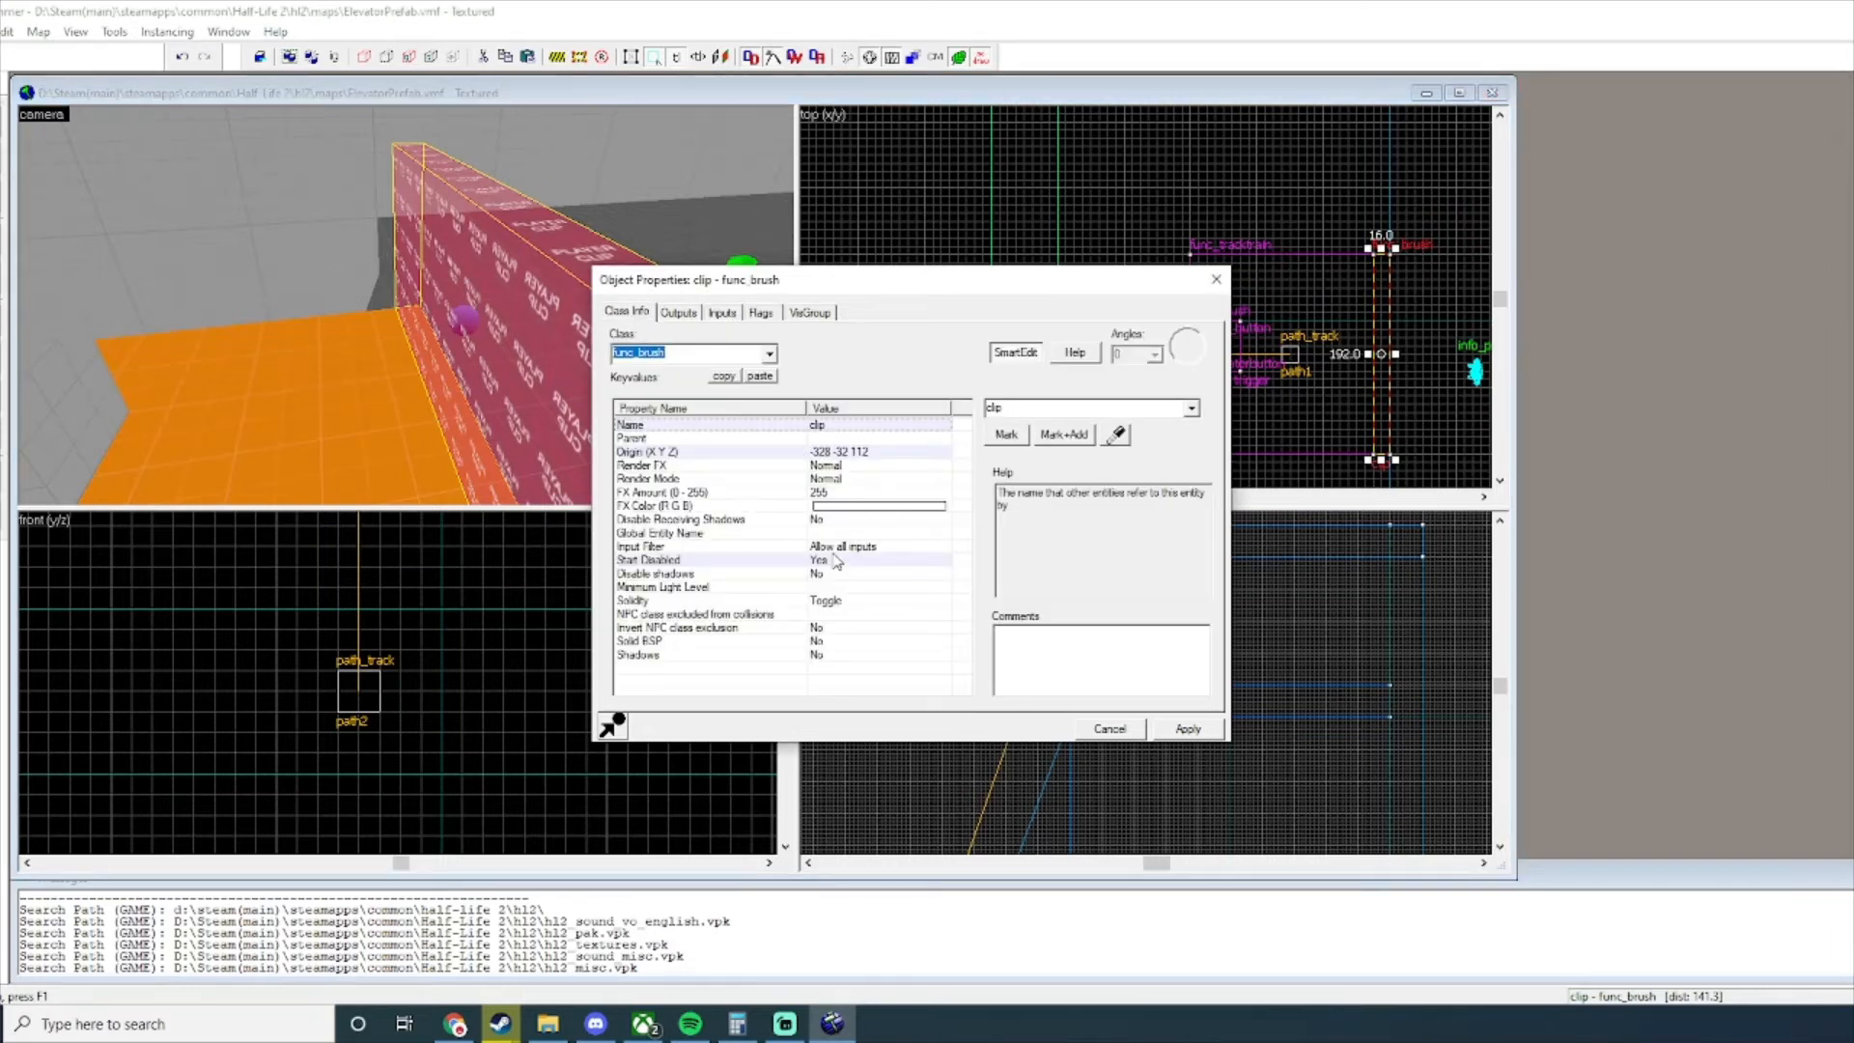
click(848, 600)
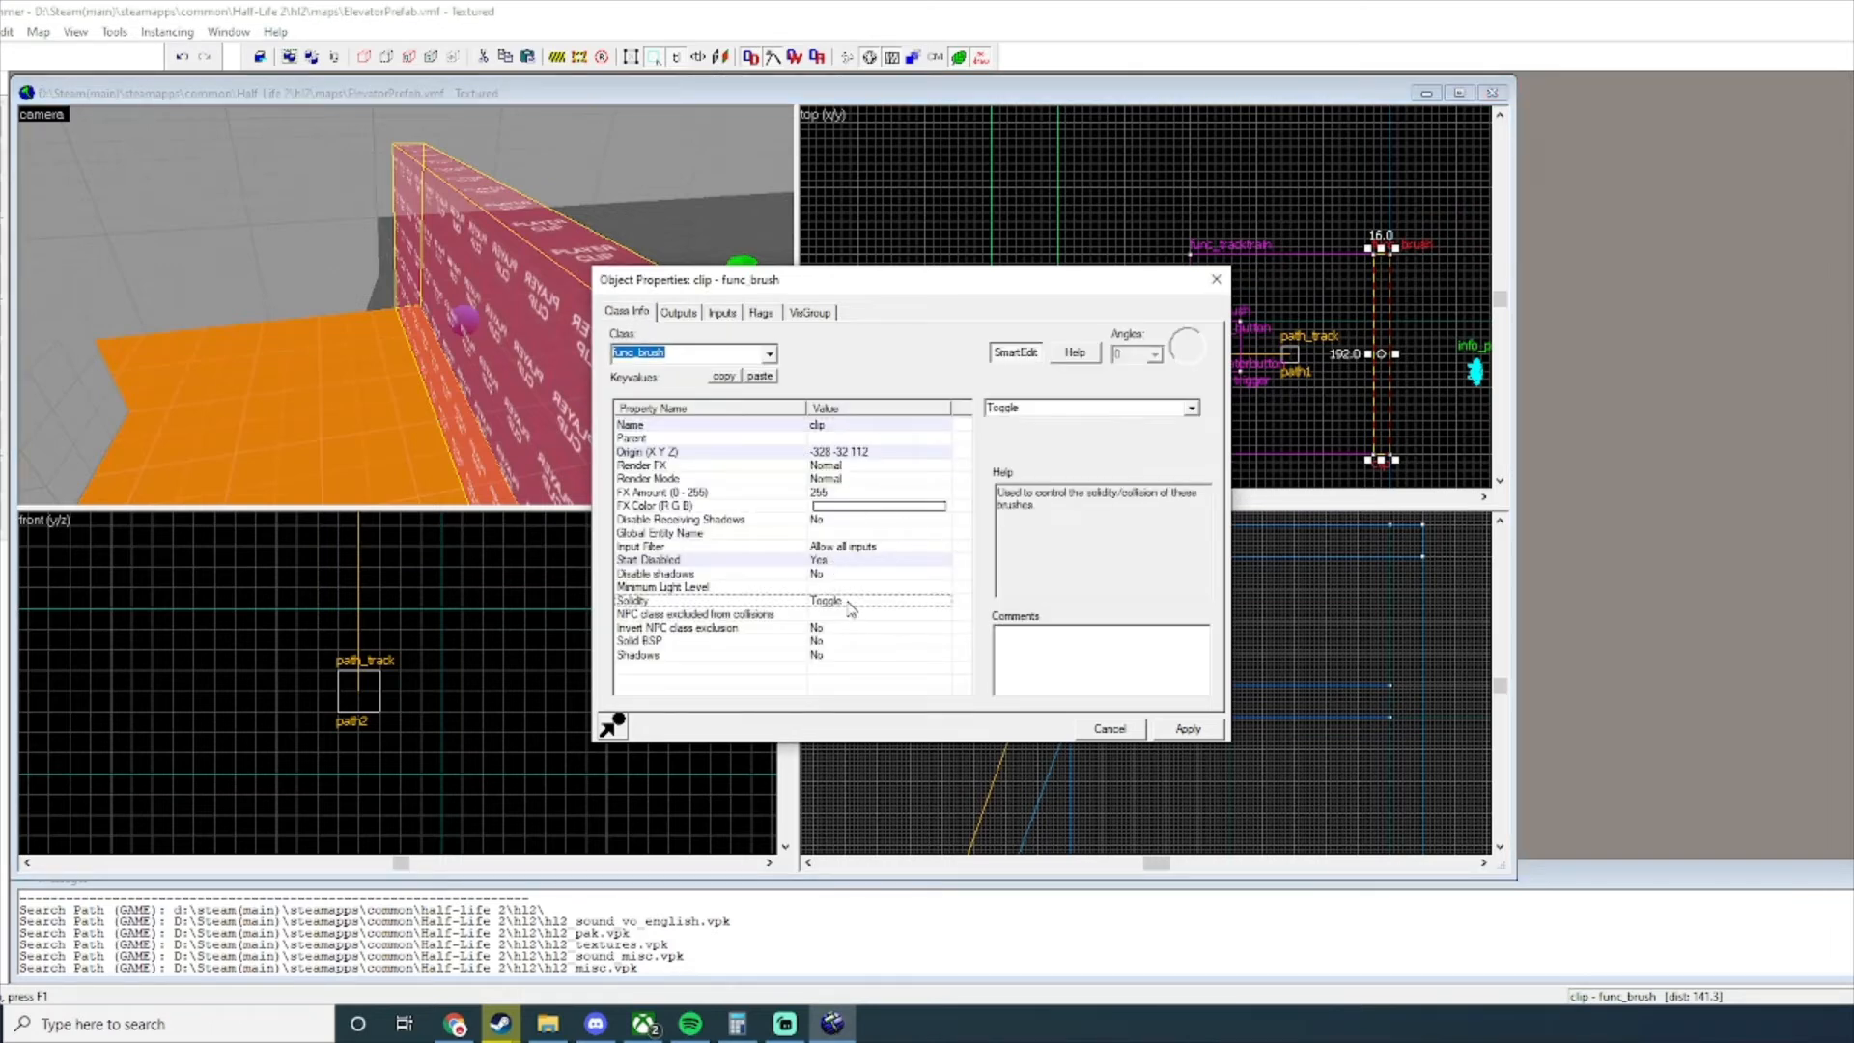
click(1193, 408)
click(1127, 456)
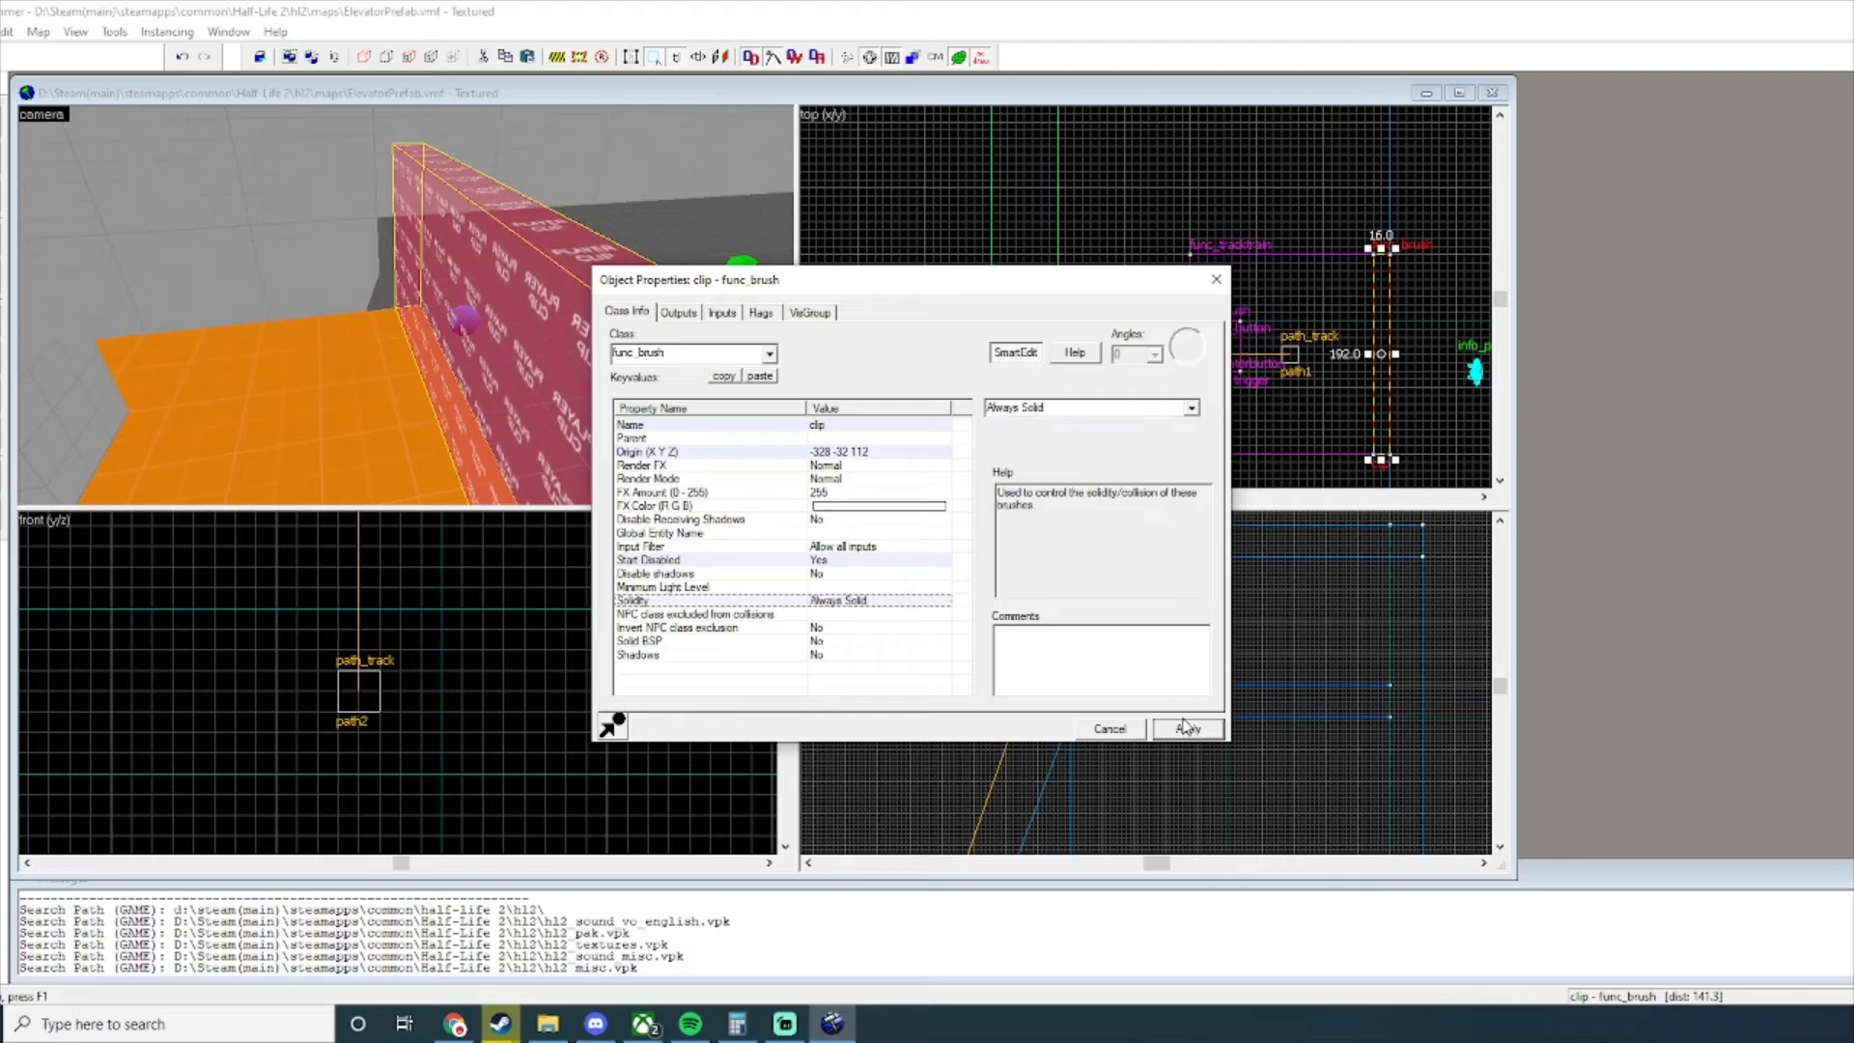
click(1188, 730)
click(1216, 279)
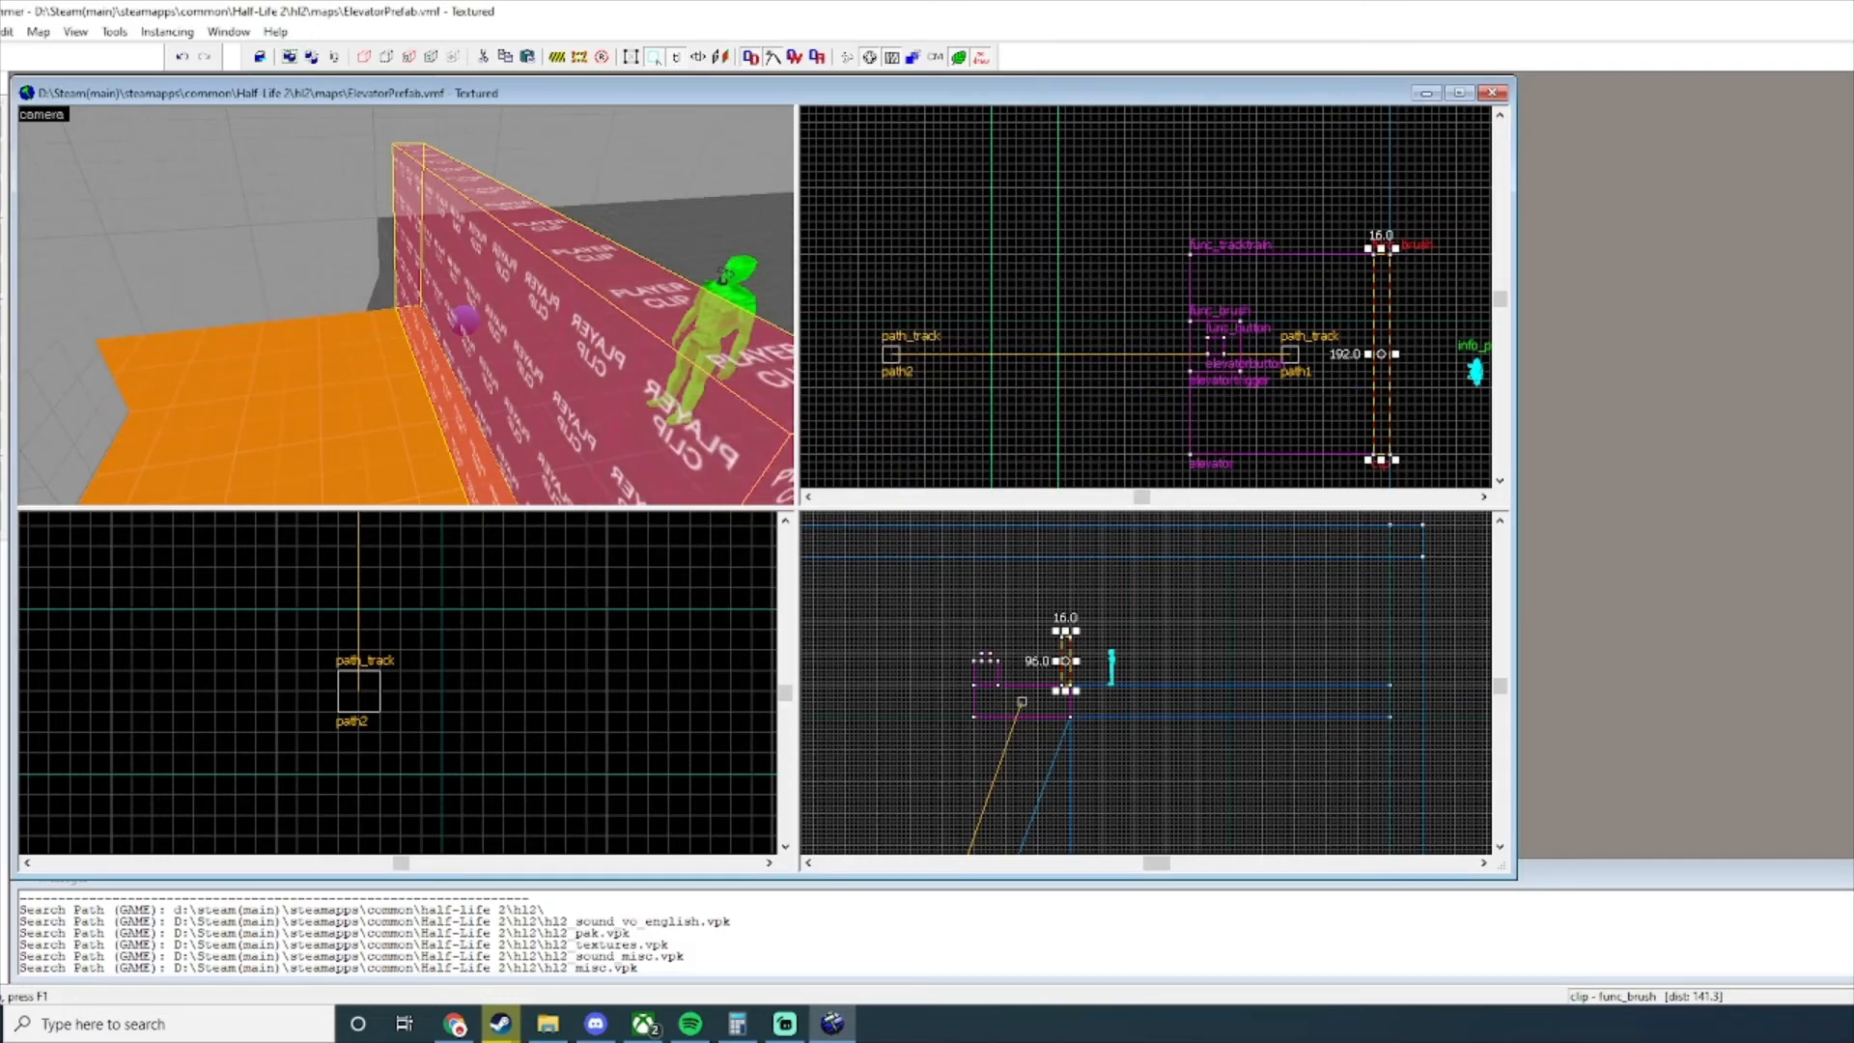
Compile the map with normal BSP, fast VIS and fast RAD, and run it in the game.
click(5, 32)
click(39, 236)
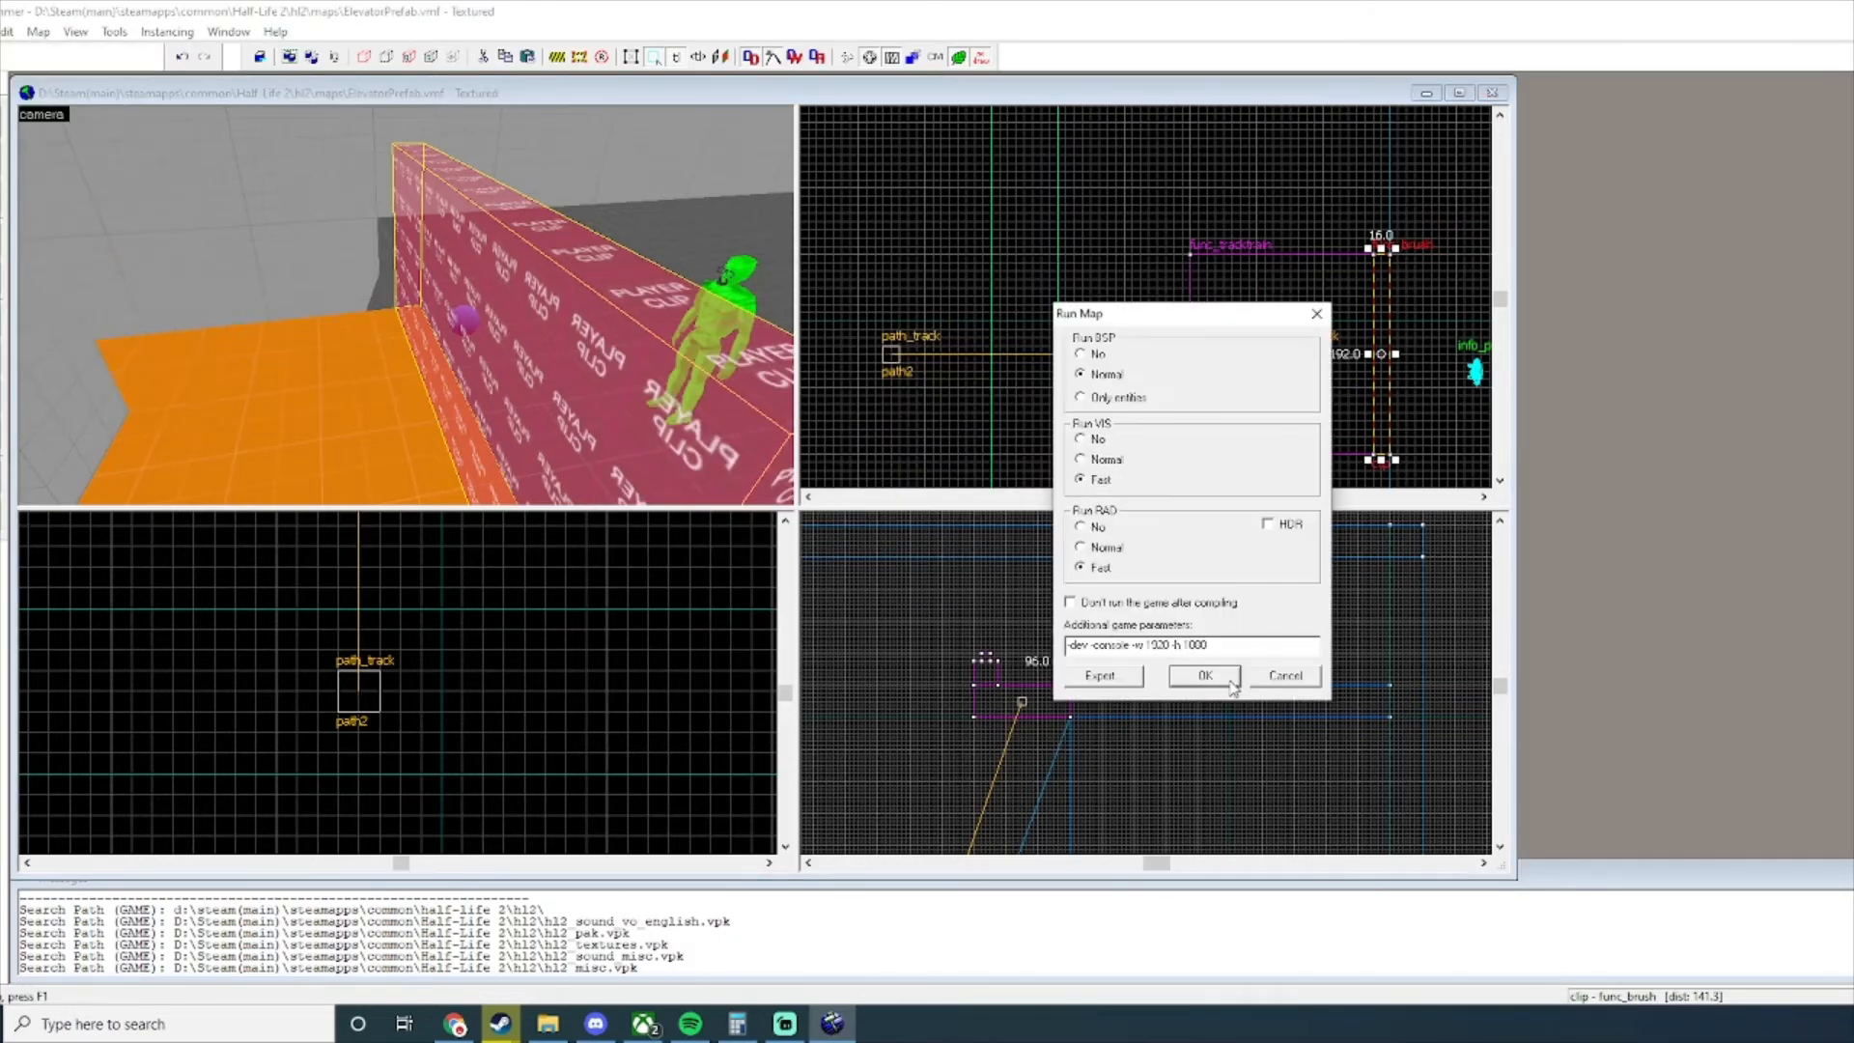
click(1193, 673)
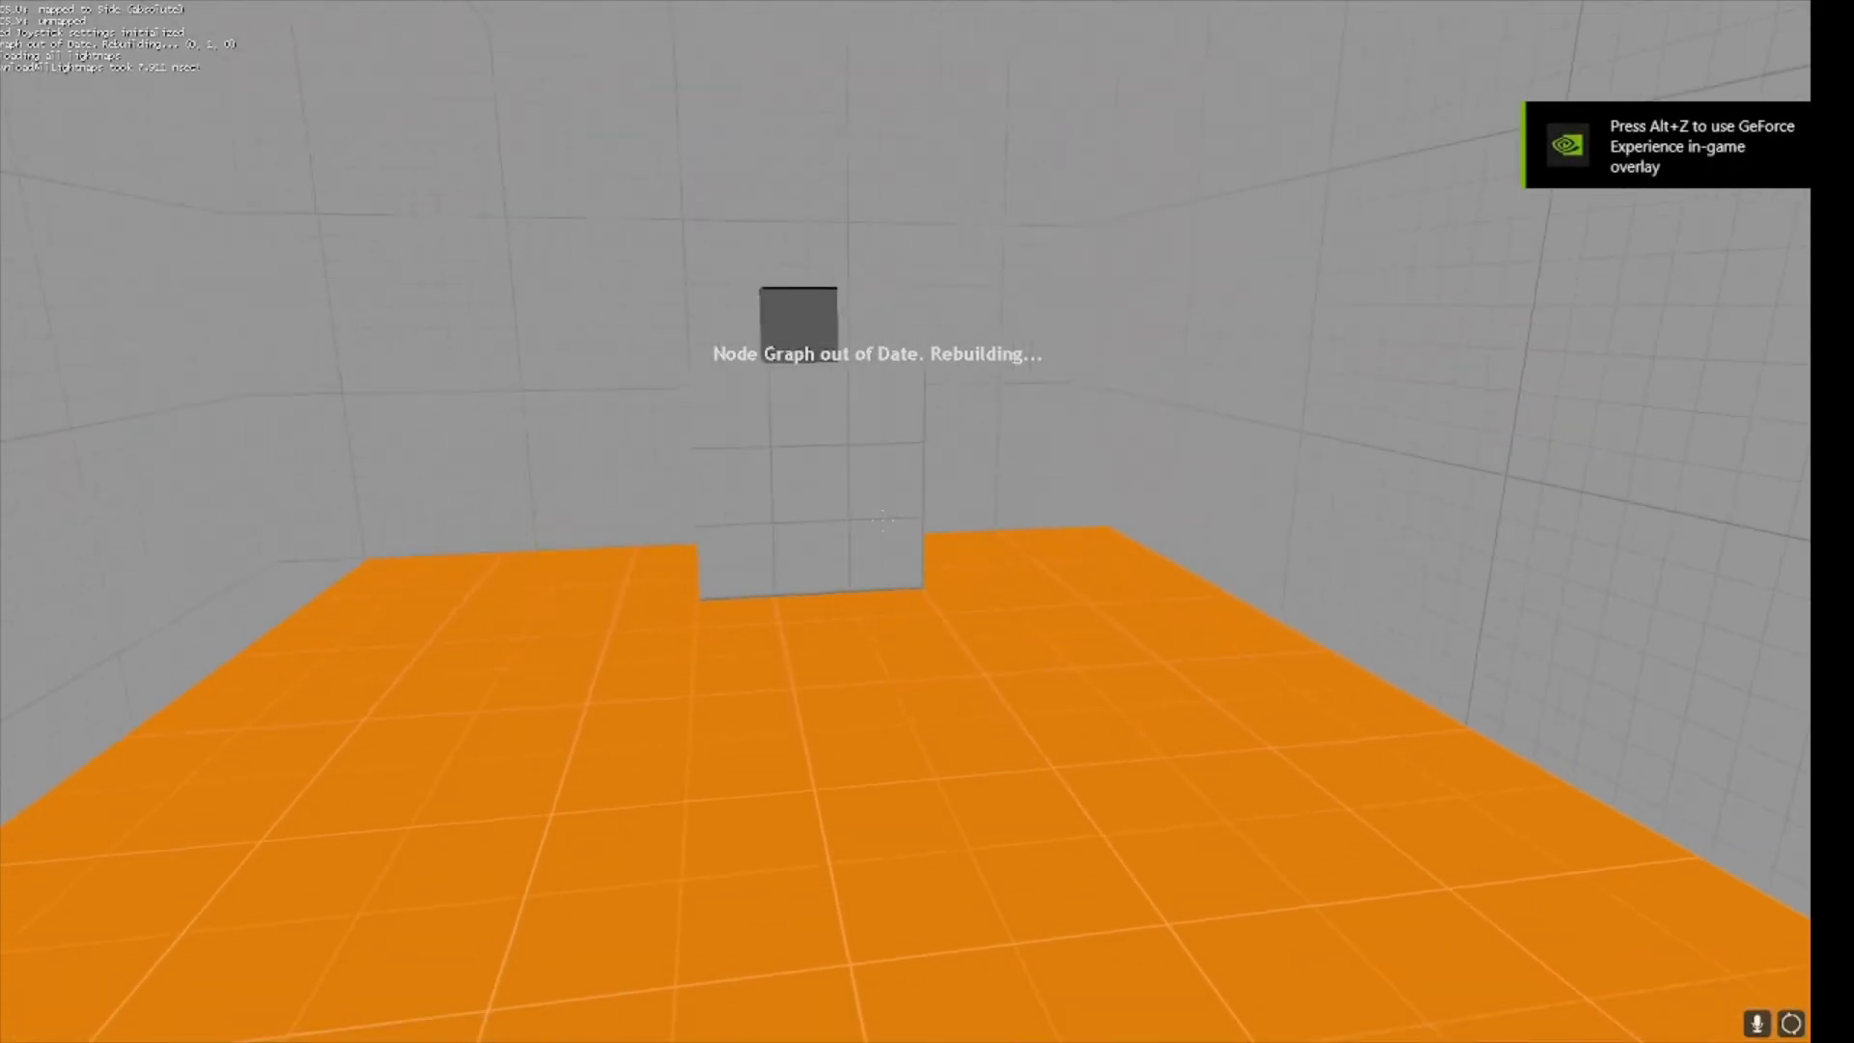
Test the clip wall on the moving elevator in the game, and quit back to the editor.
key(s)
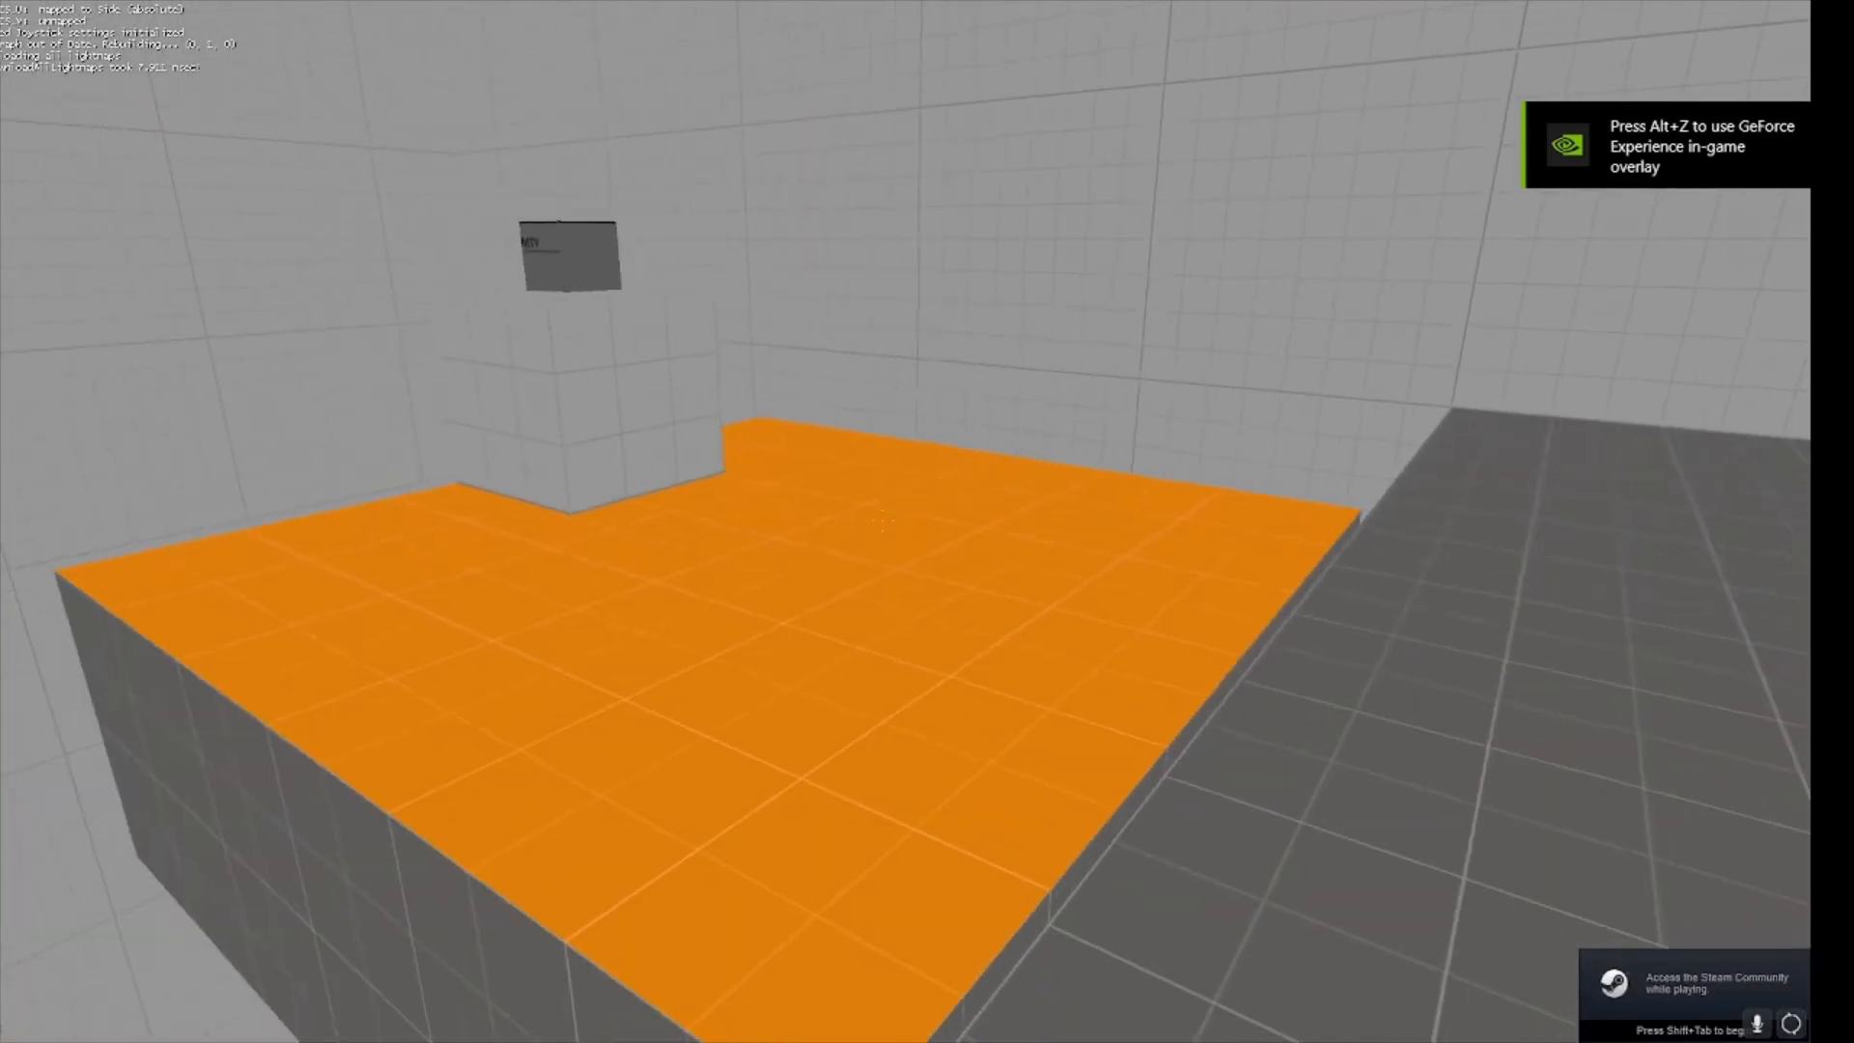
key(w)
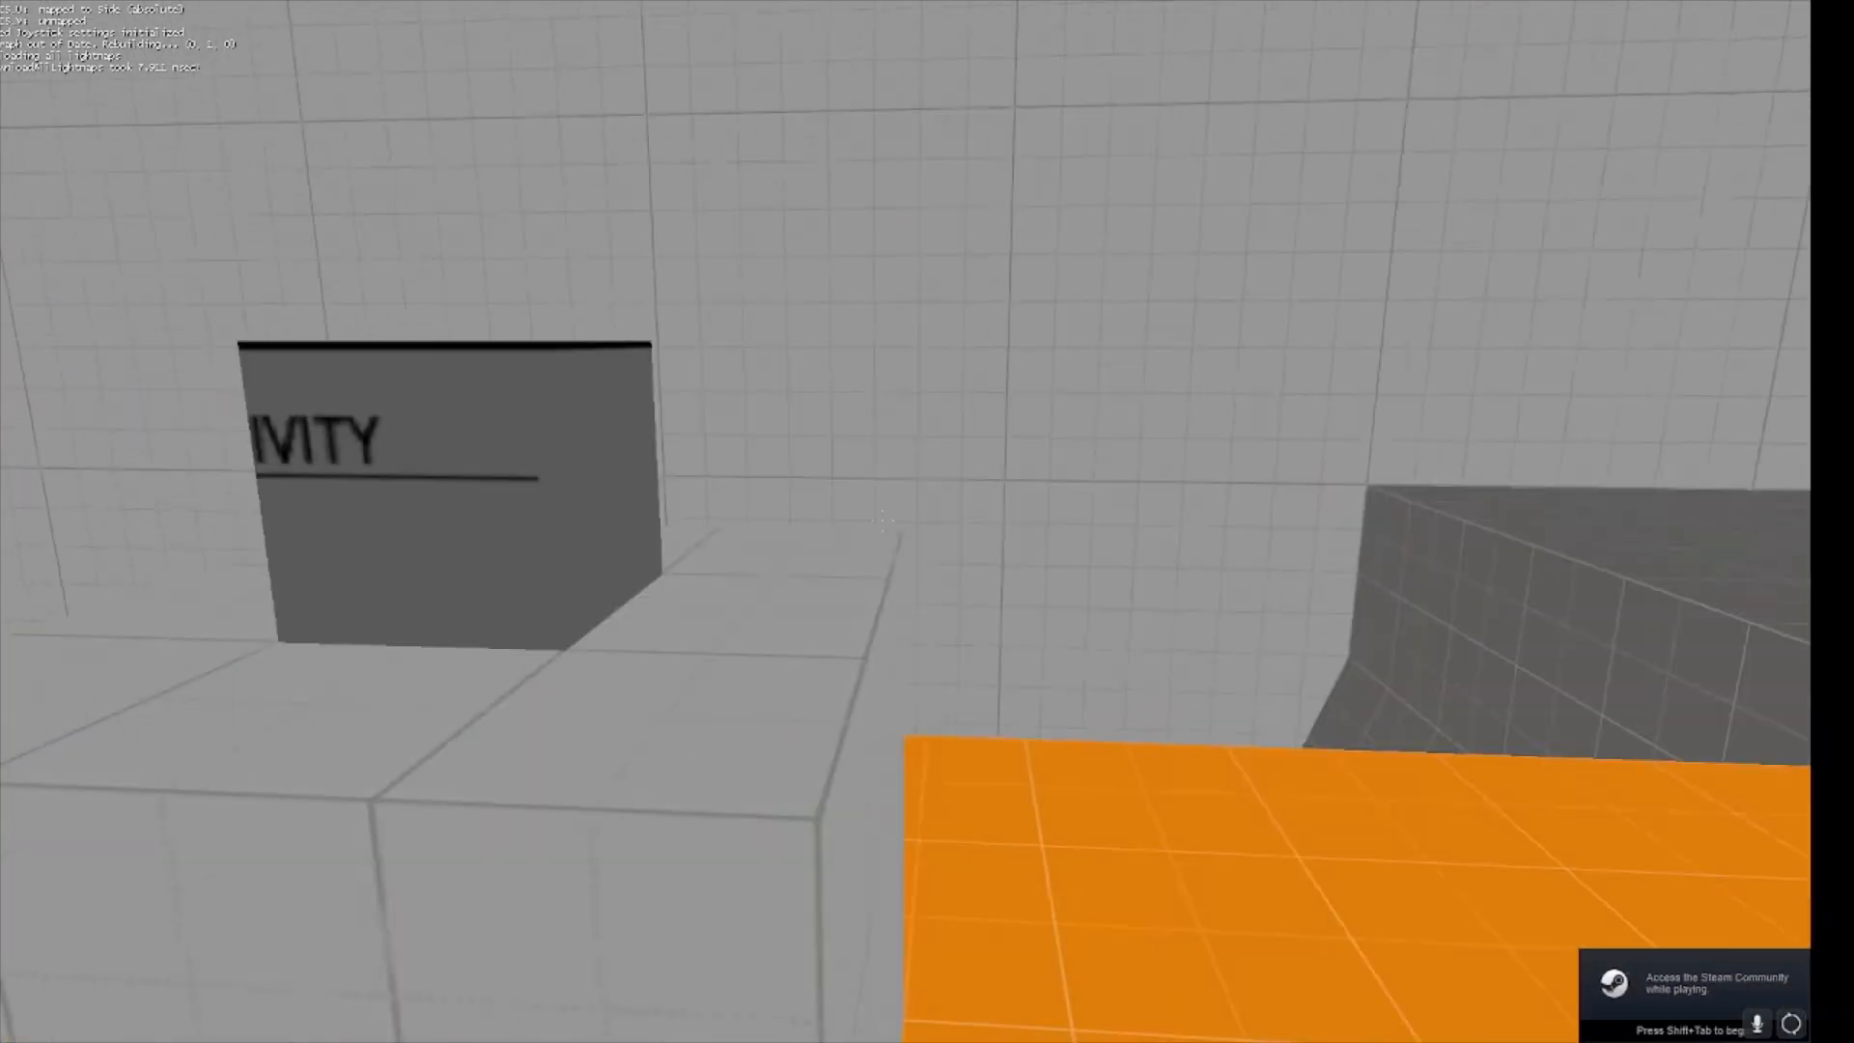
key(w)
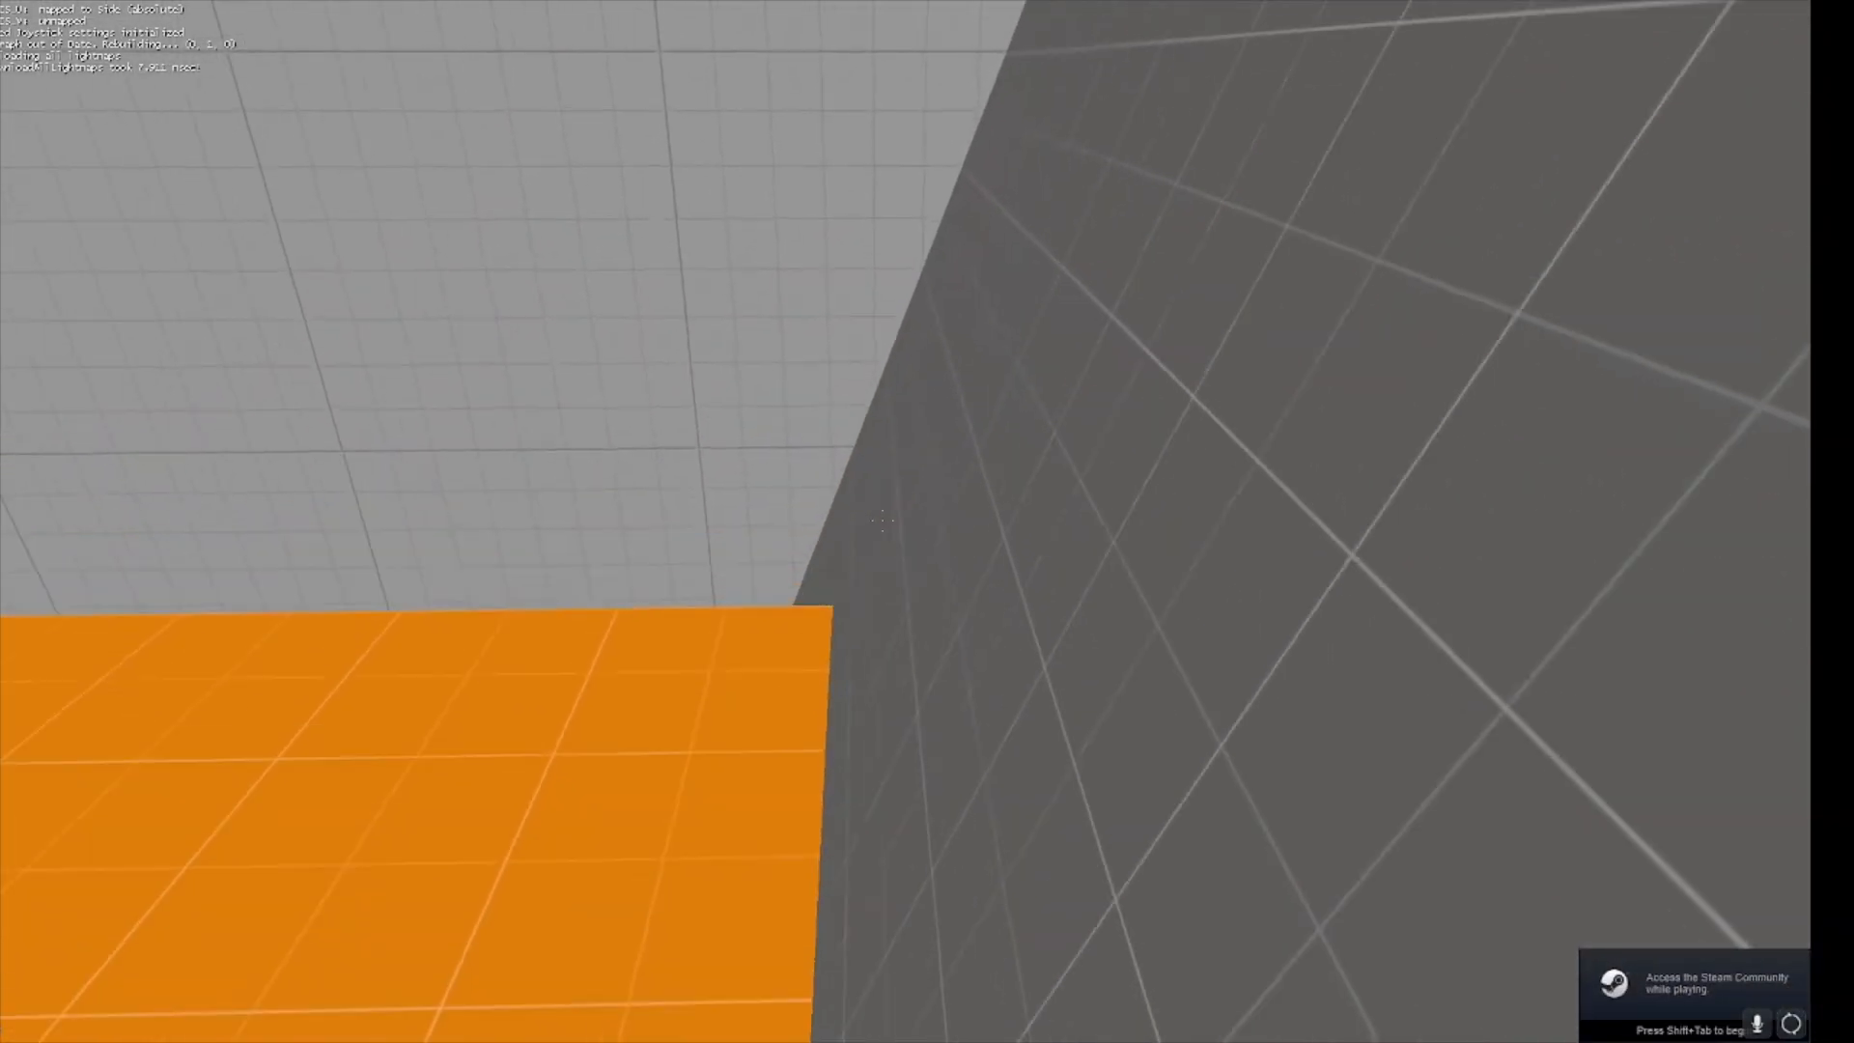
key(grave)
click(101, 714)
click(900, 543)
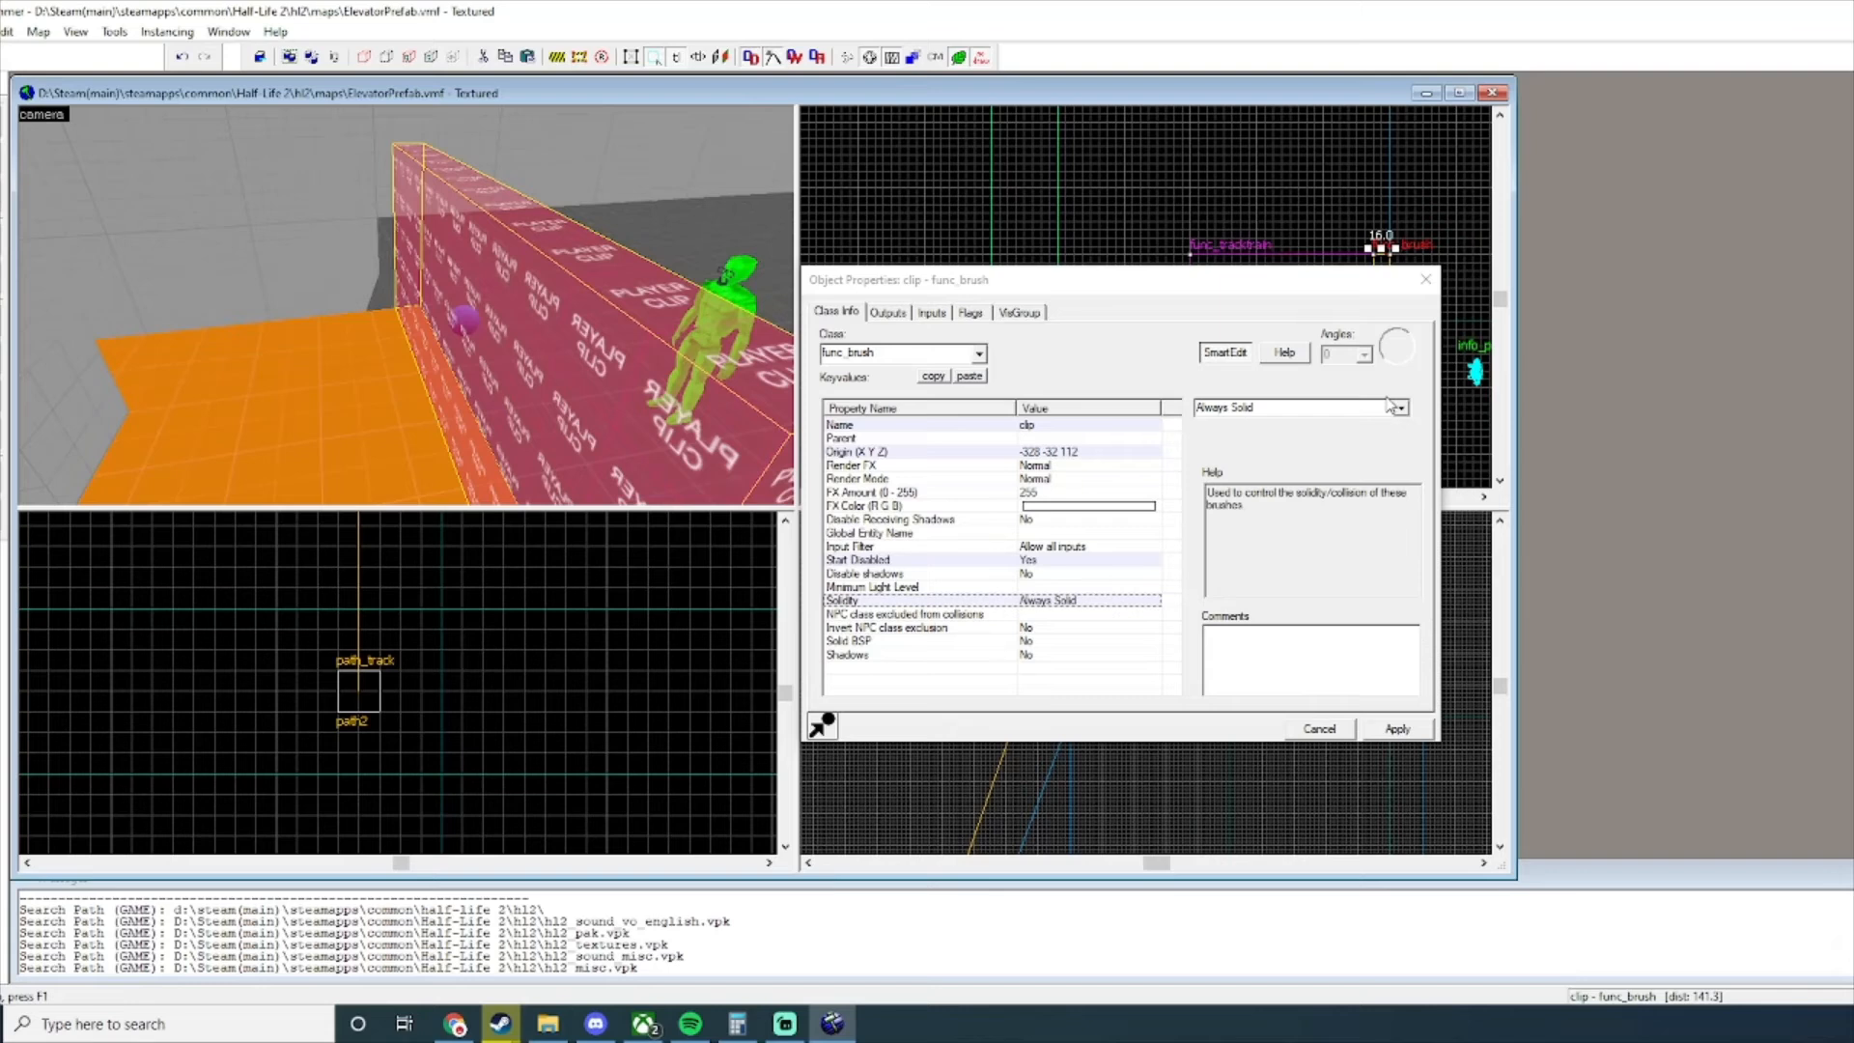
Set the clip func_brush's Solidity to Toggle and its Parent to elevator, and close its properties.
click(1415, 410)
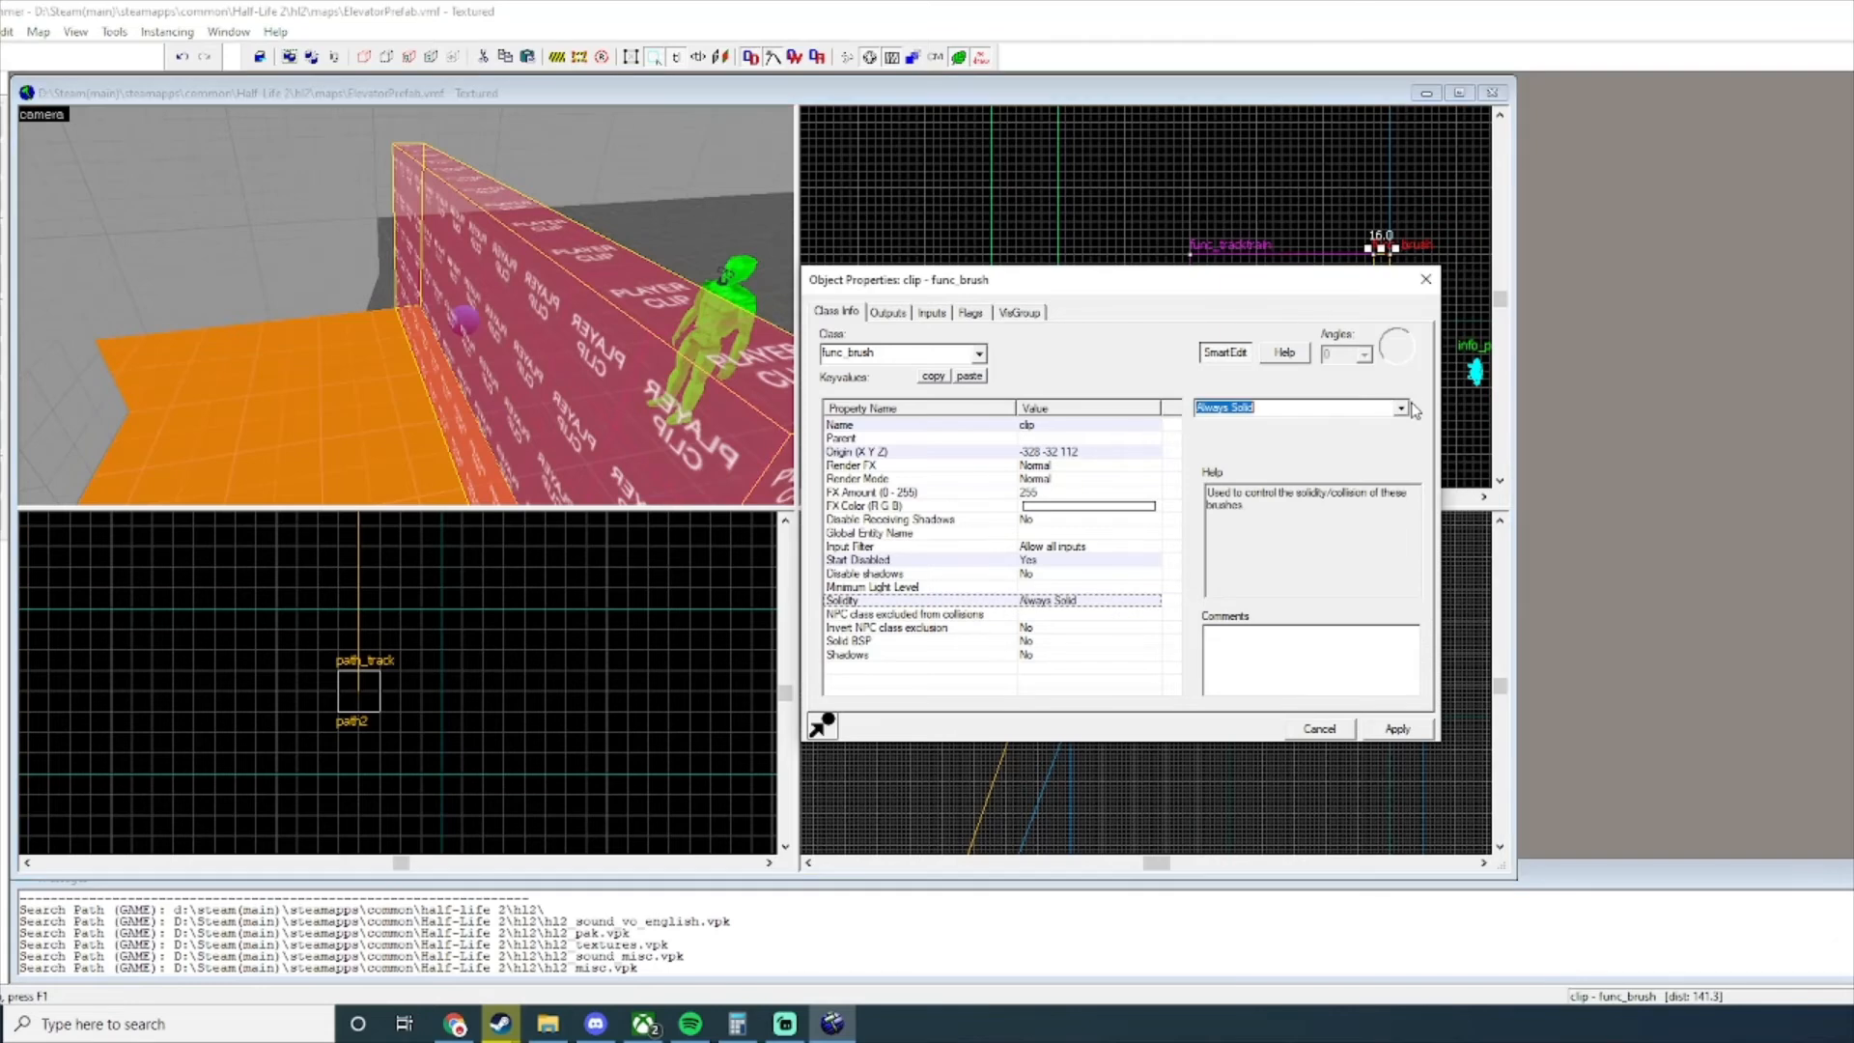
click(1336, 434)
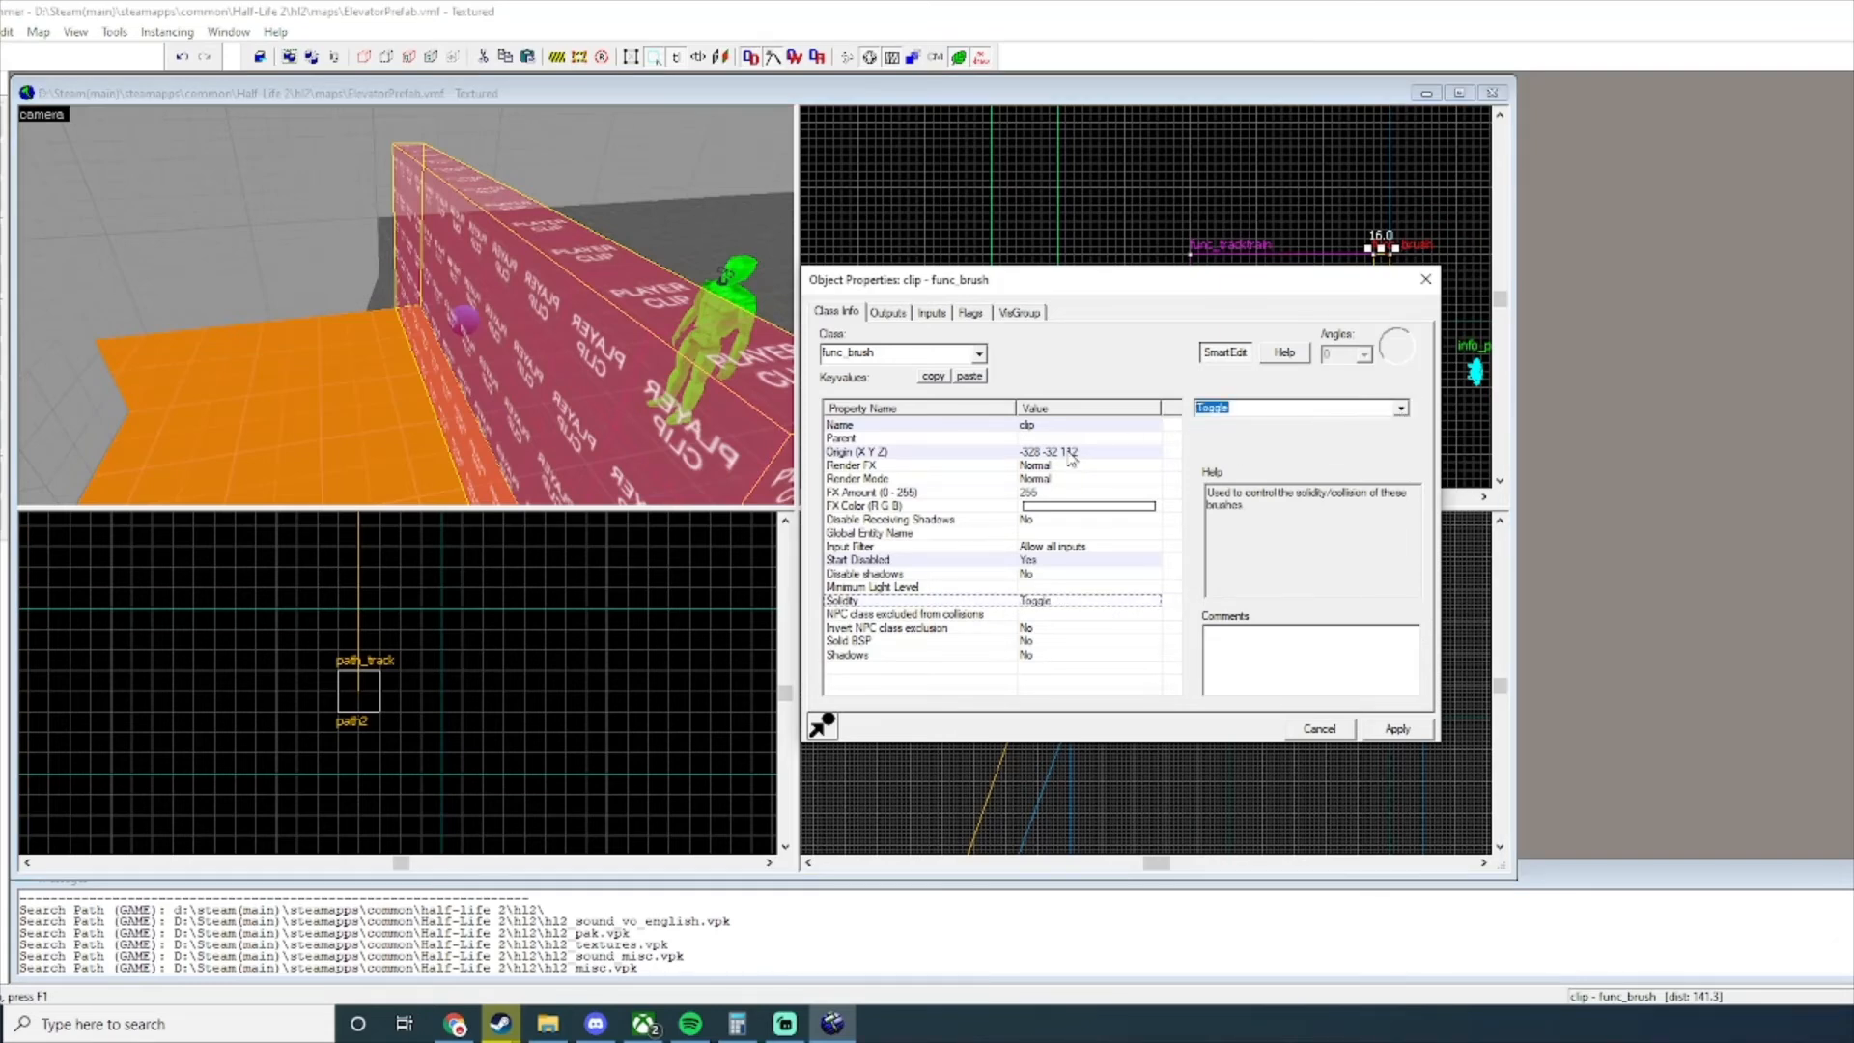
click(1043, 439)
click(1326, 434)
click(1389, 247)
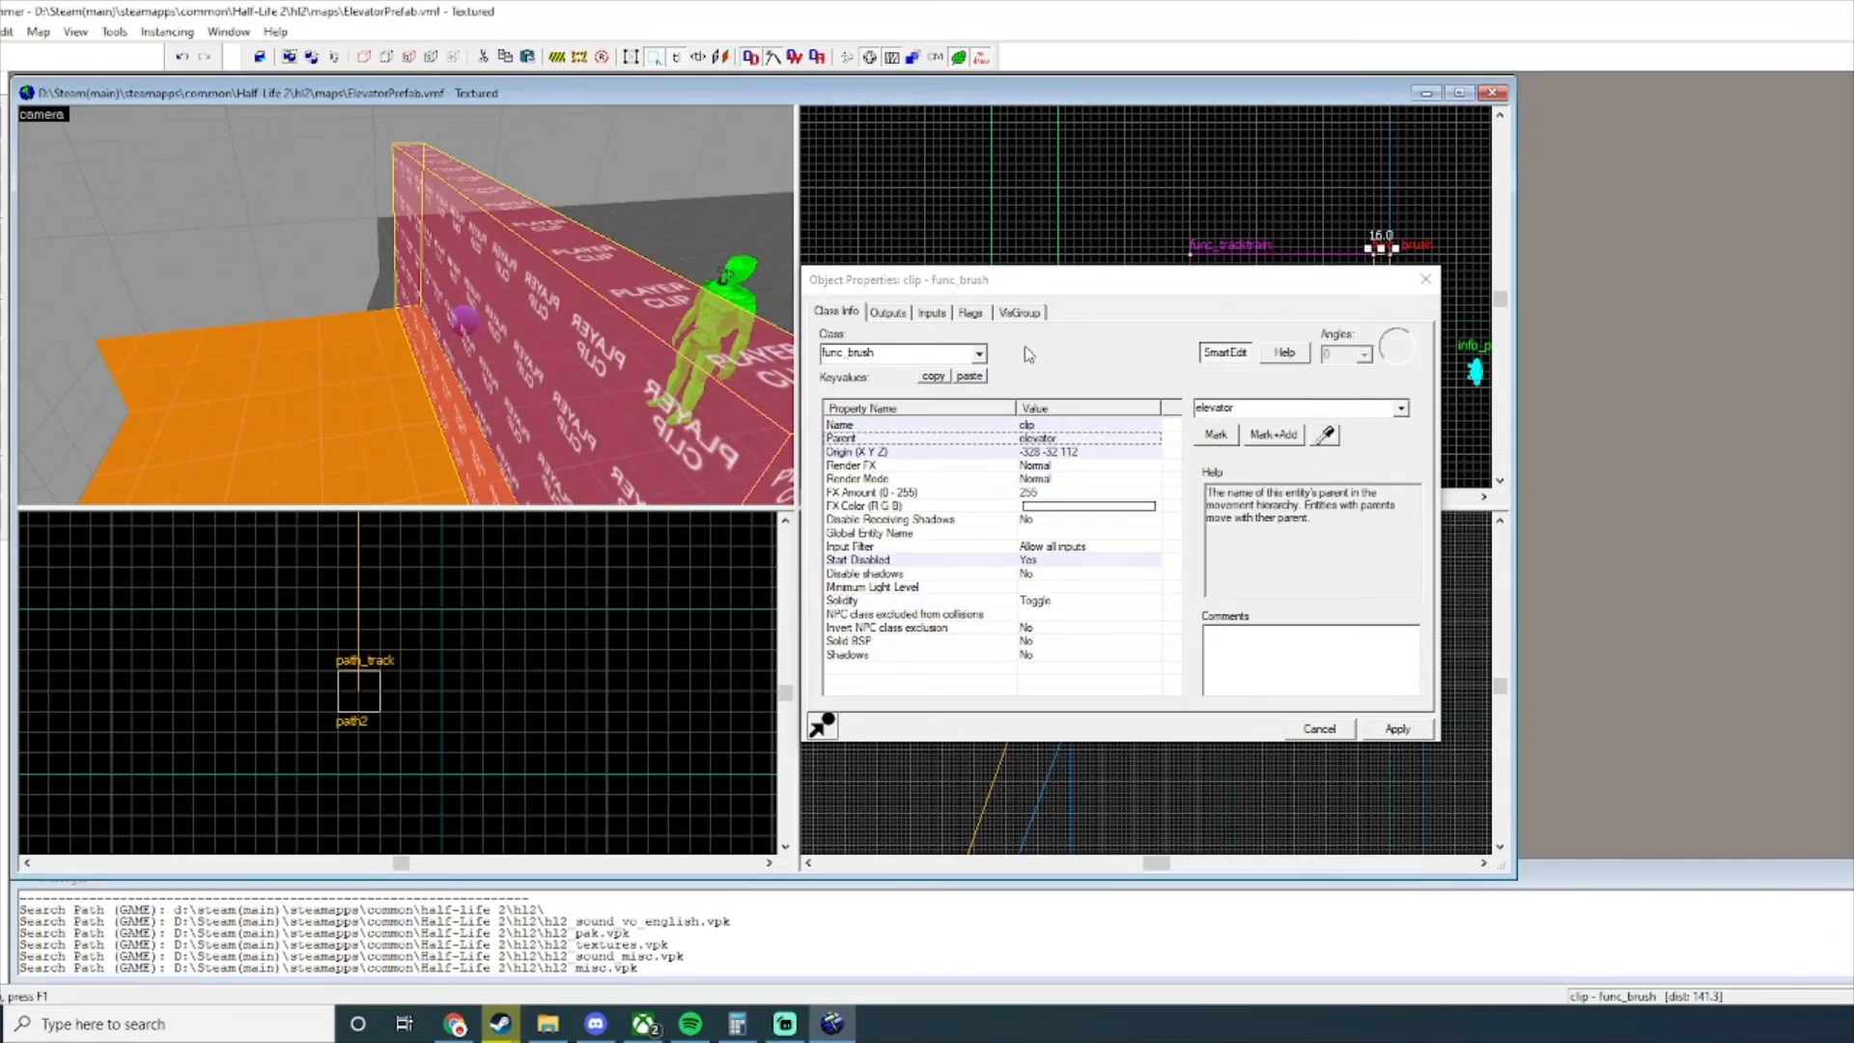
click(1427, 282)
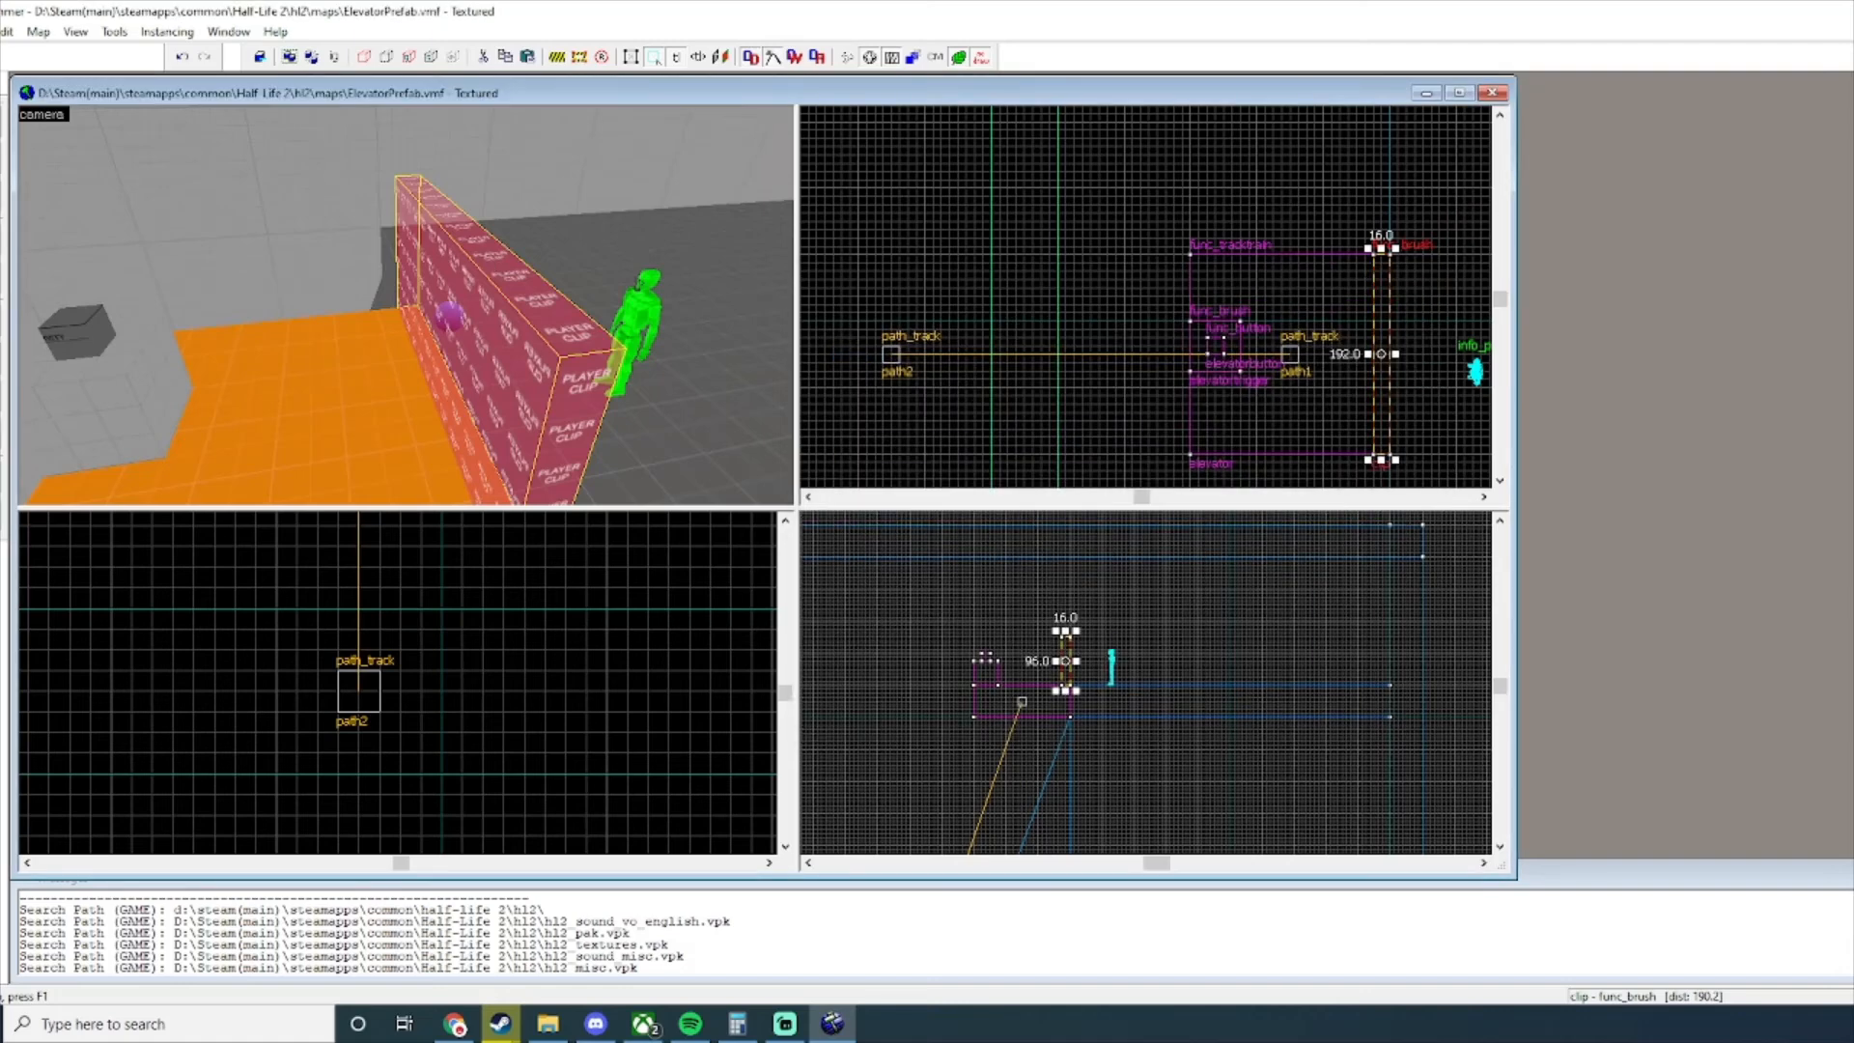
Compile the map with the normal BSP, fast VIS and fast RAD settings, and run it in the game.
click(1, 32)
click(60, 237)
click(1190, 674)
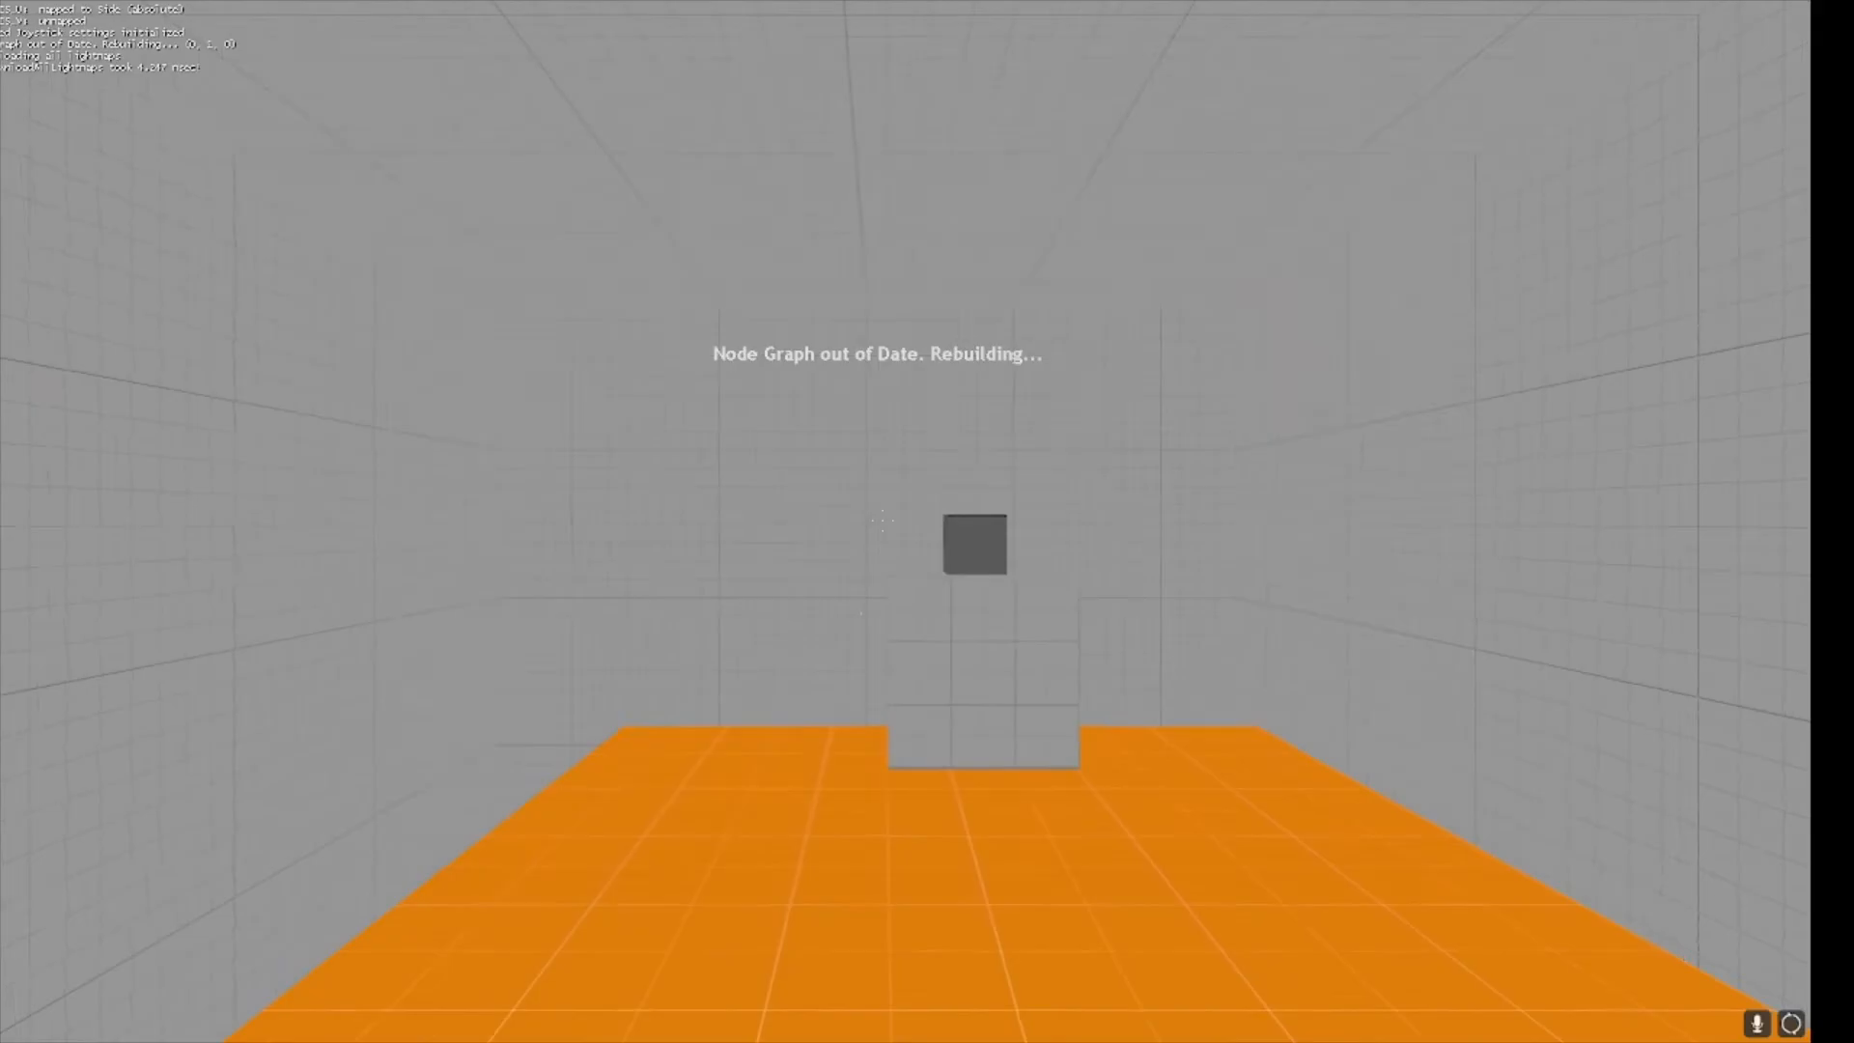
Start the elevator with its button in the game and test the clip wall during the ride.
key(w)
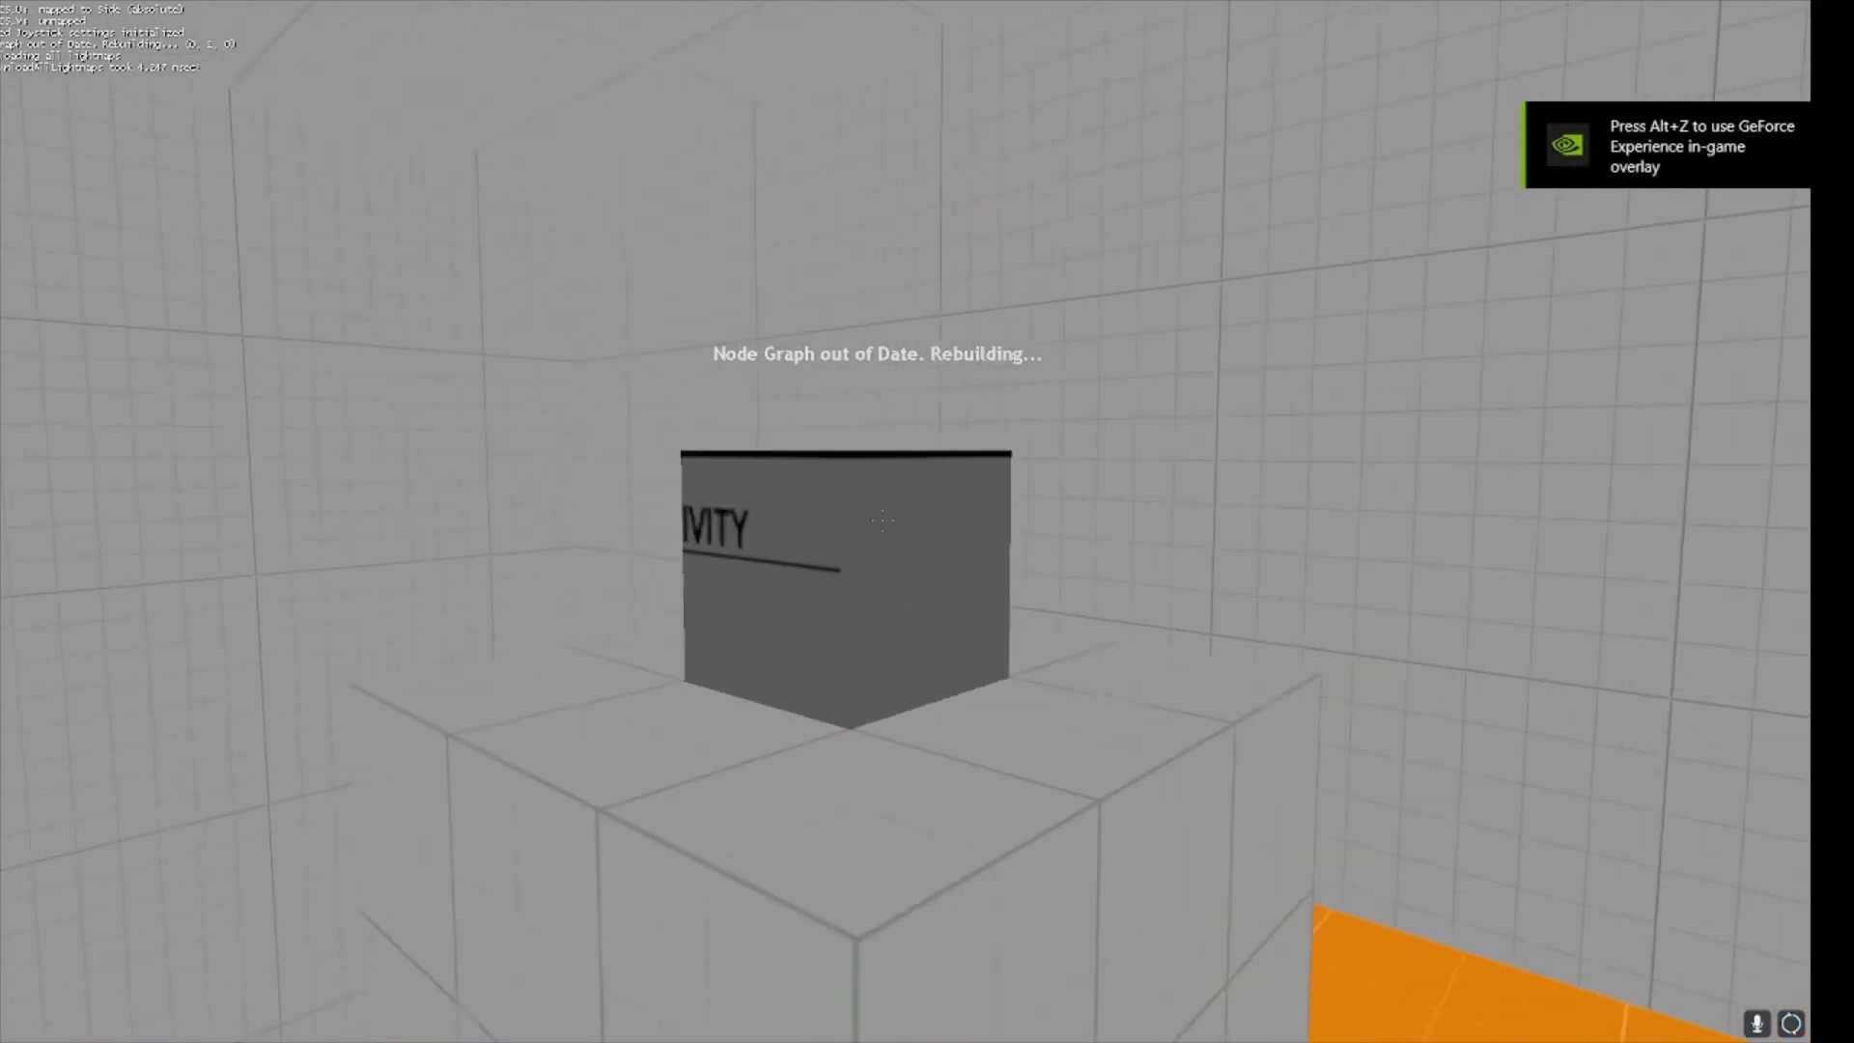
key(w)
key(w)
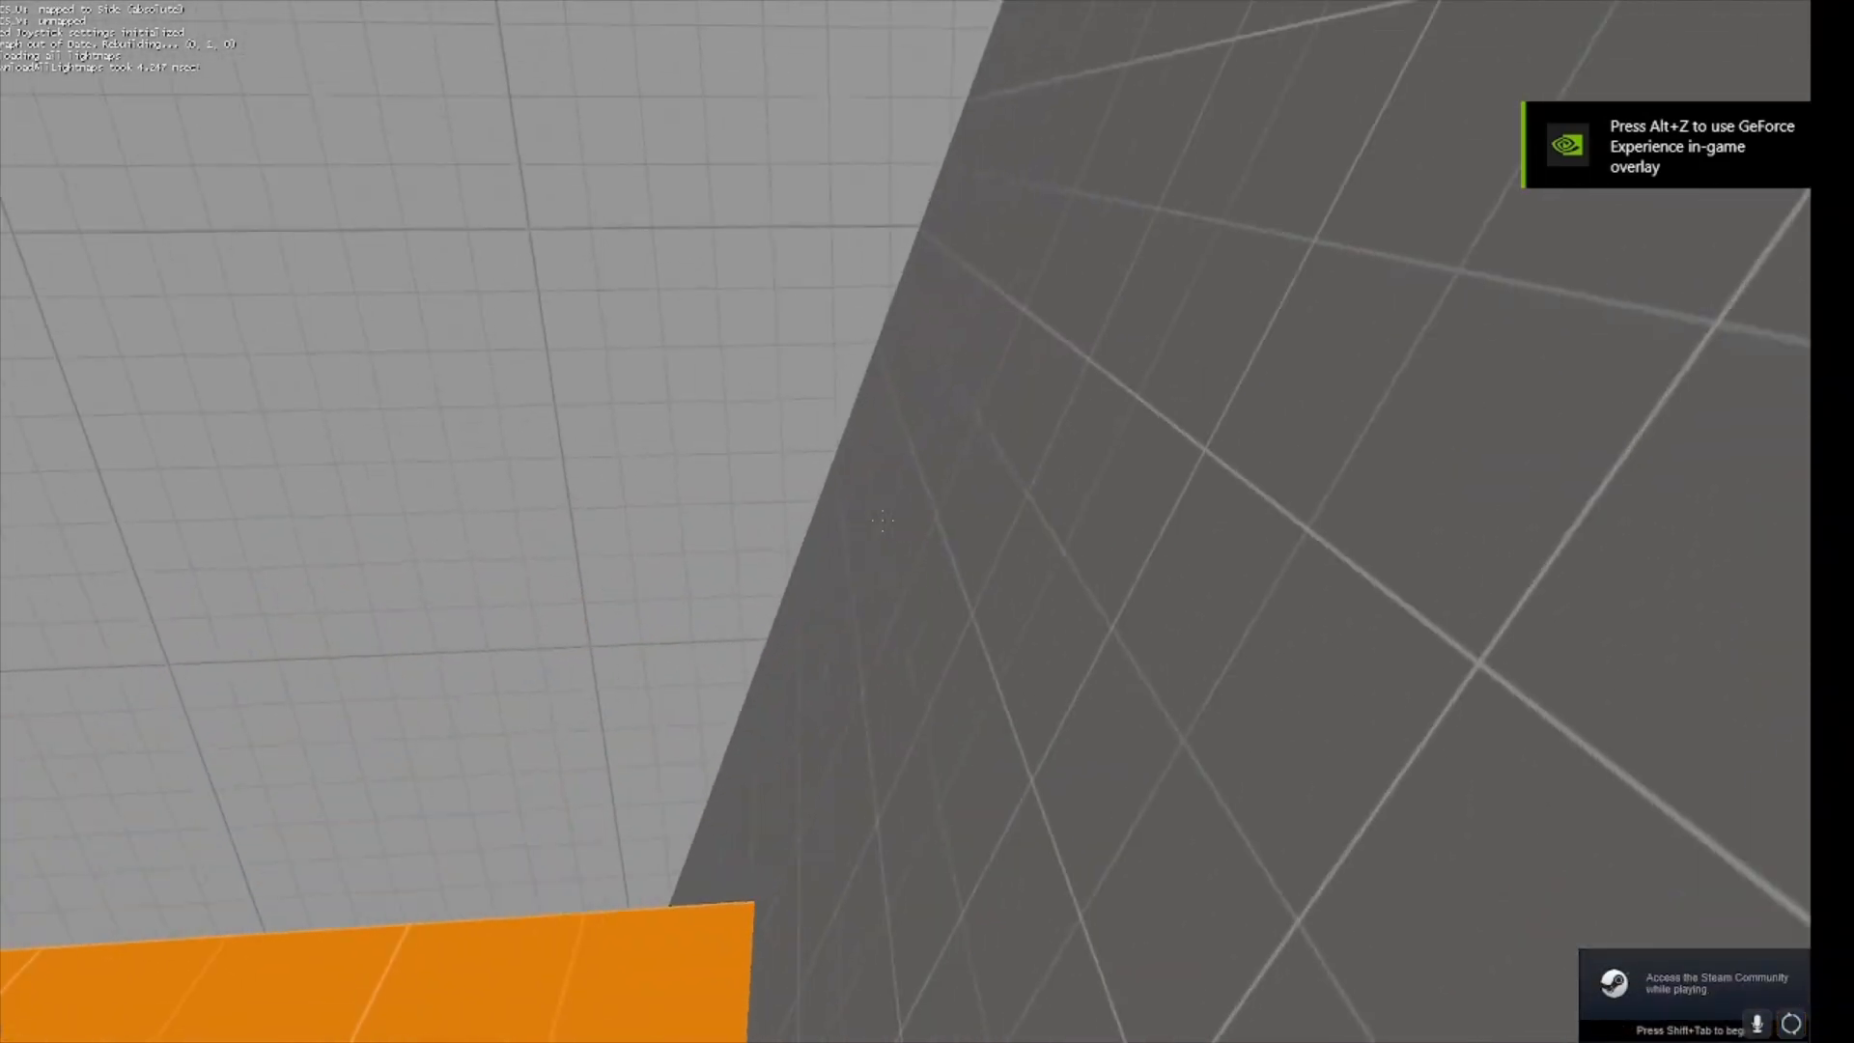
key(w)
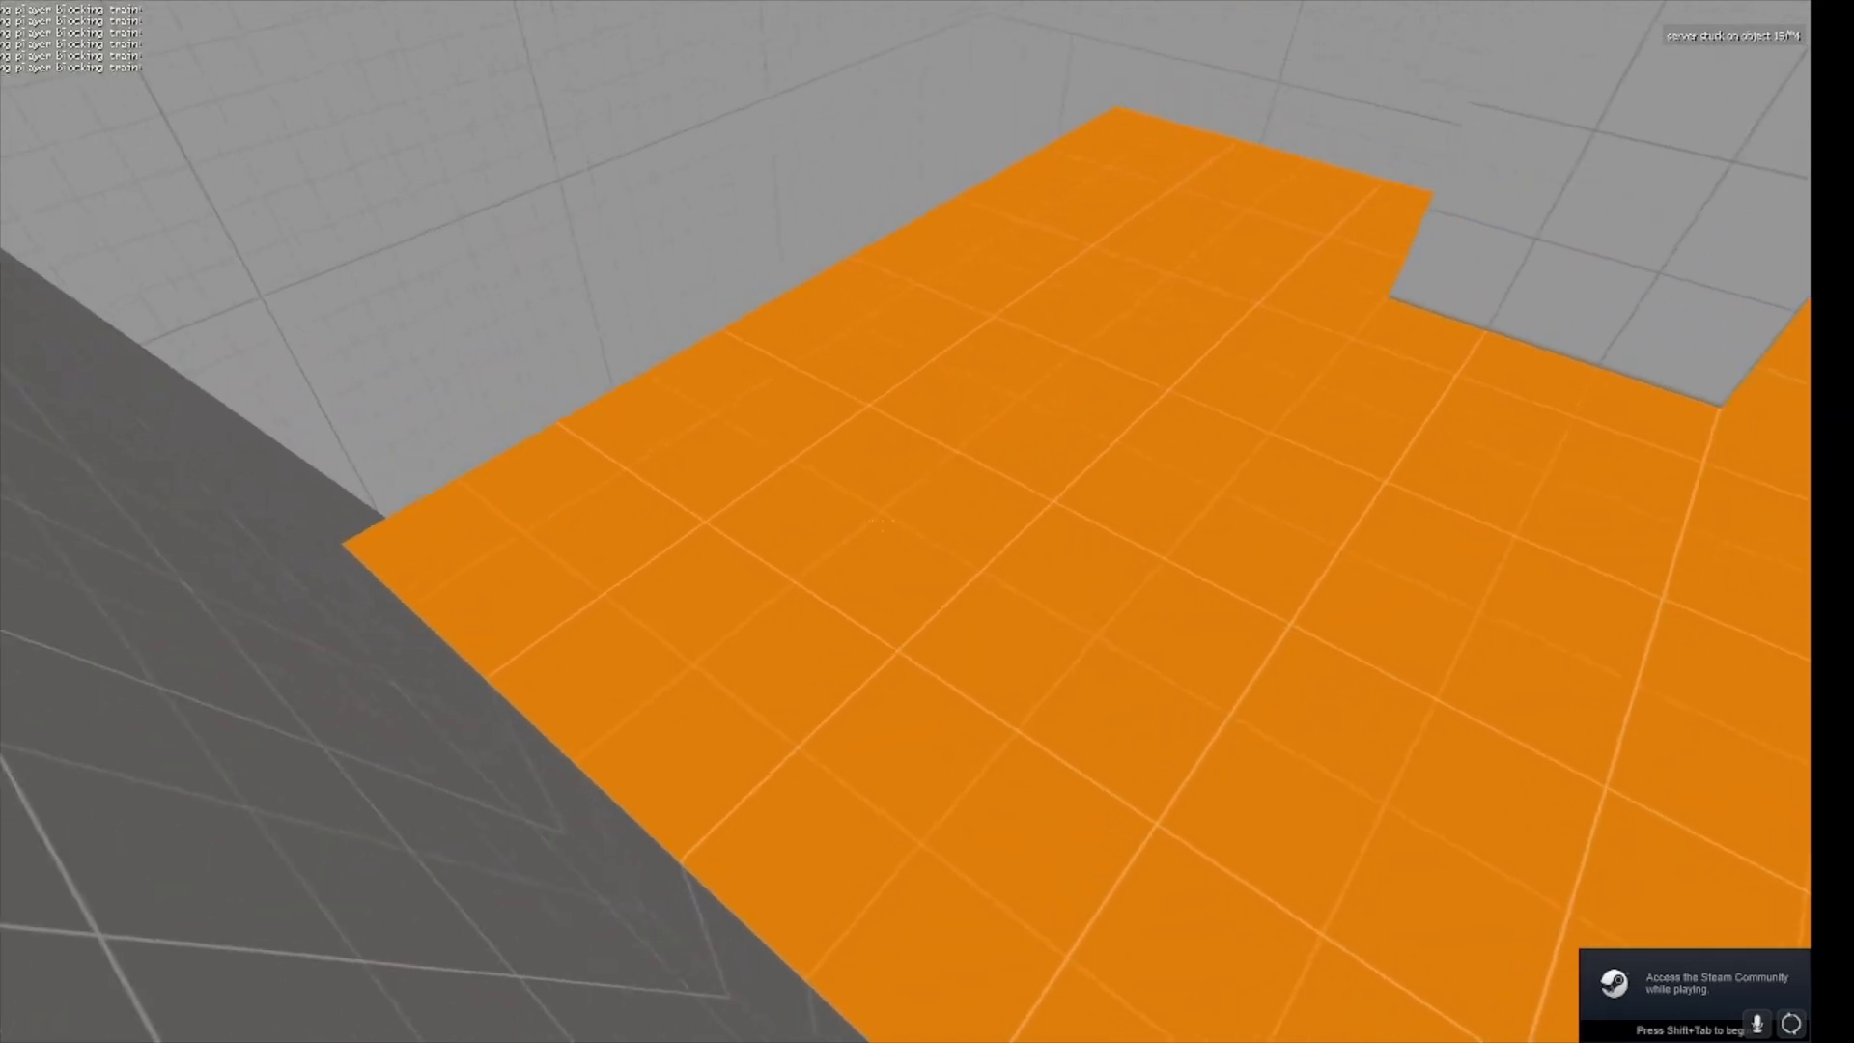
Enable noclip through the developer console and fly free of the elevator platform.
key(grave)
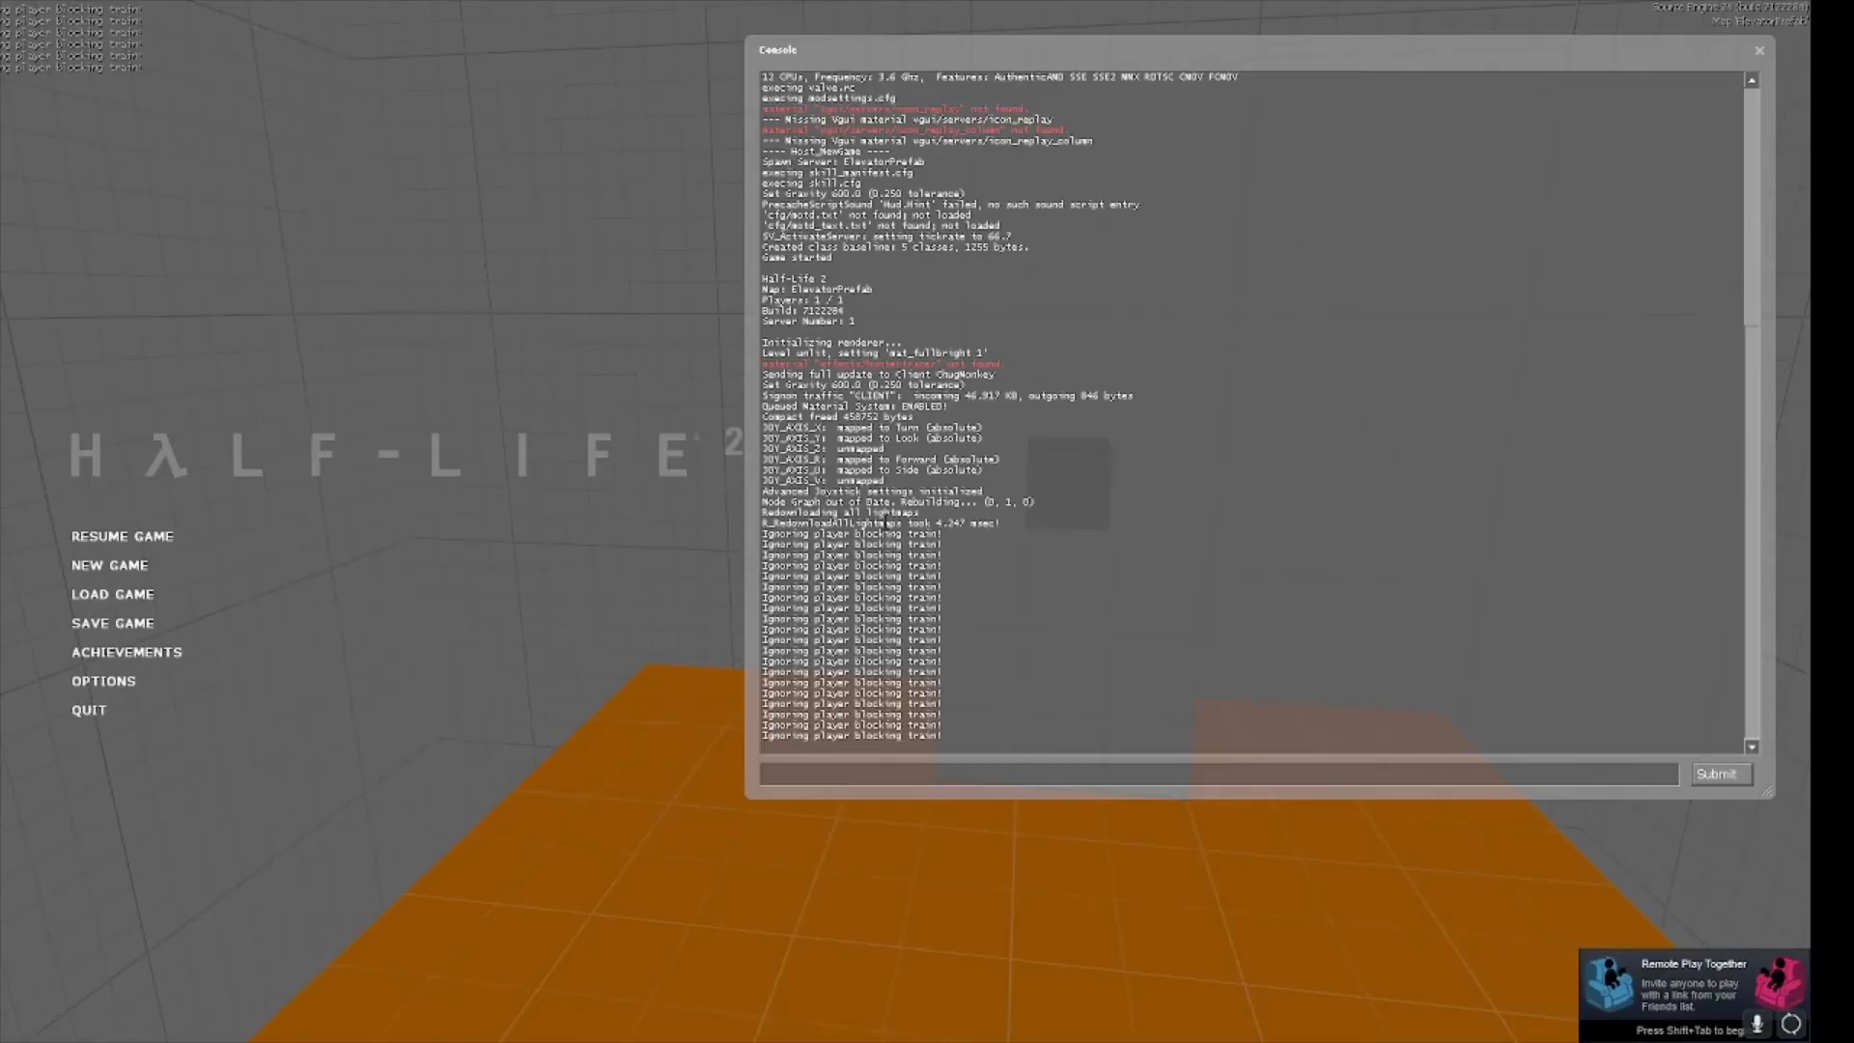
text(noclip)
key(Return)
key(grave)
key(w)
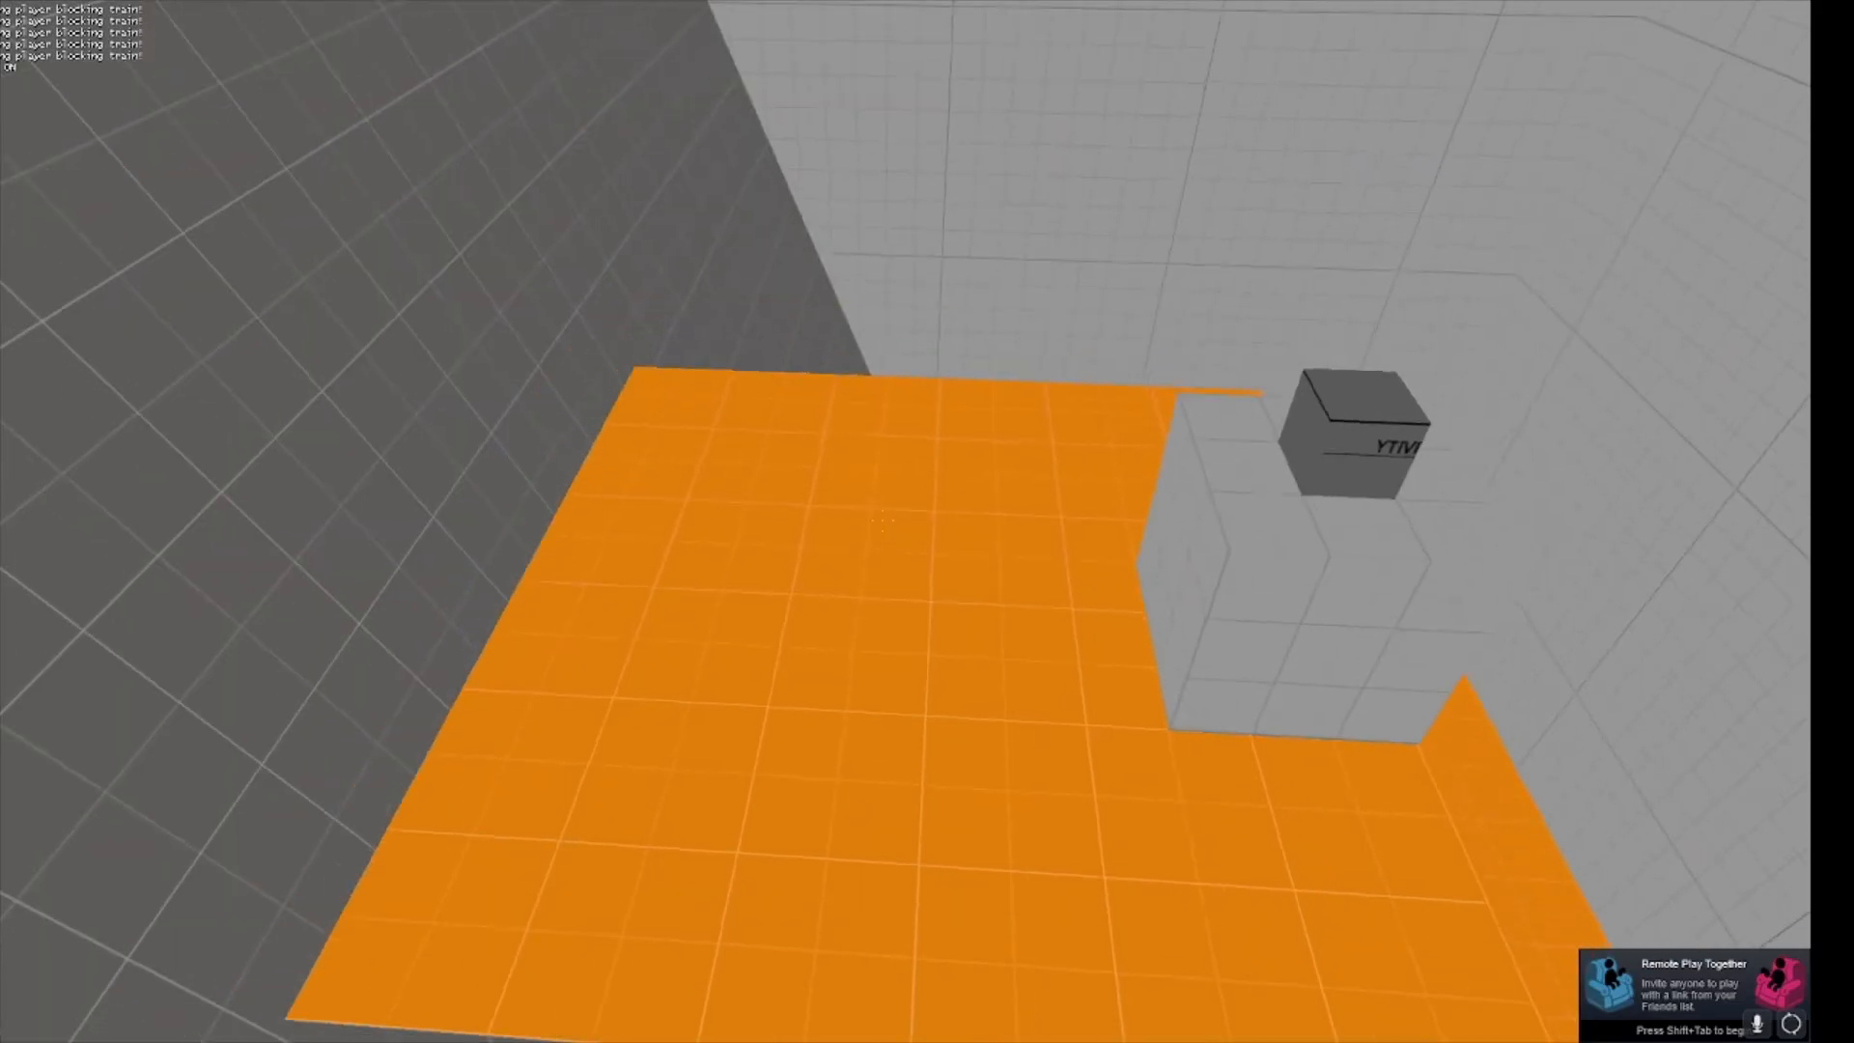
Quit the game without saving and return to the map editor.
key(Escape)
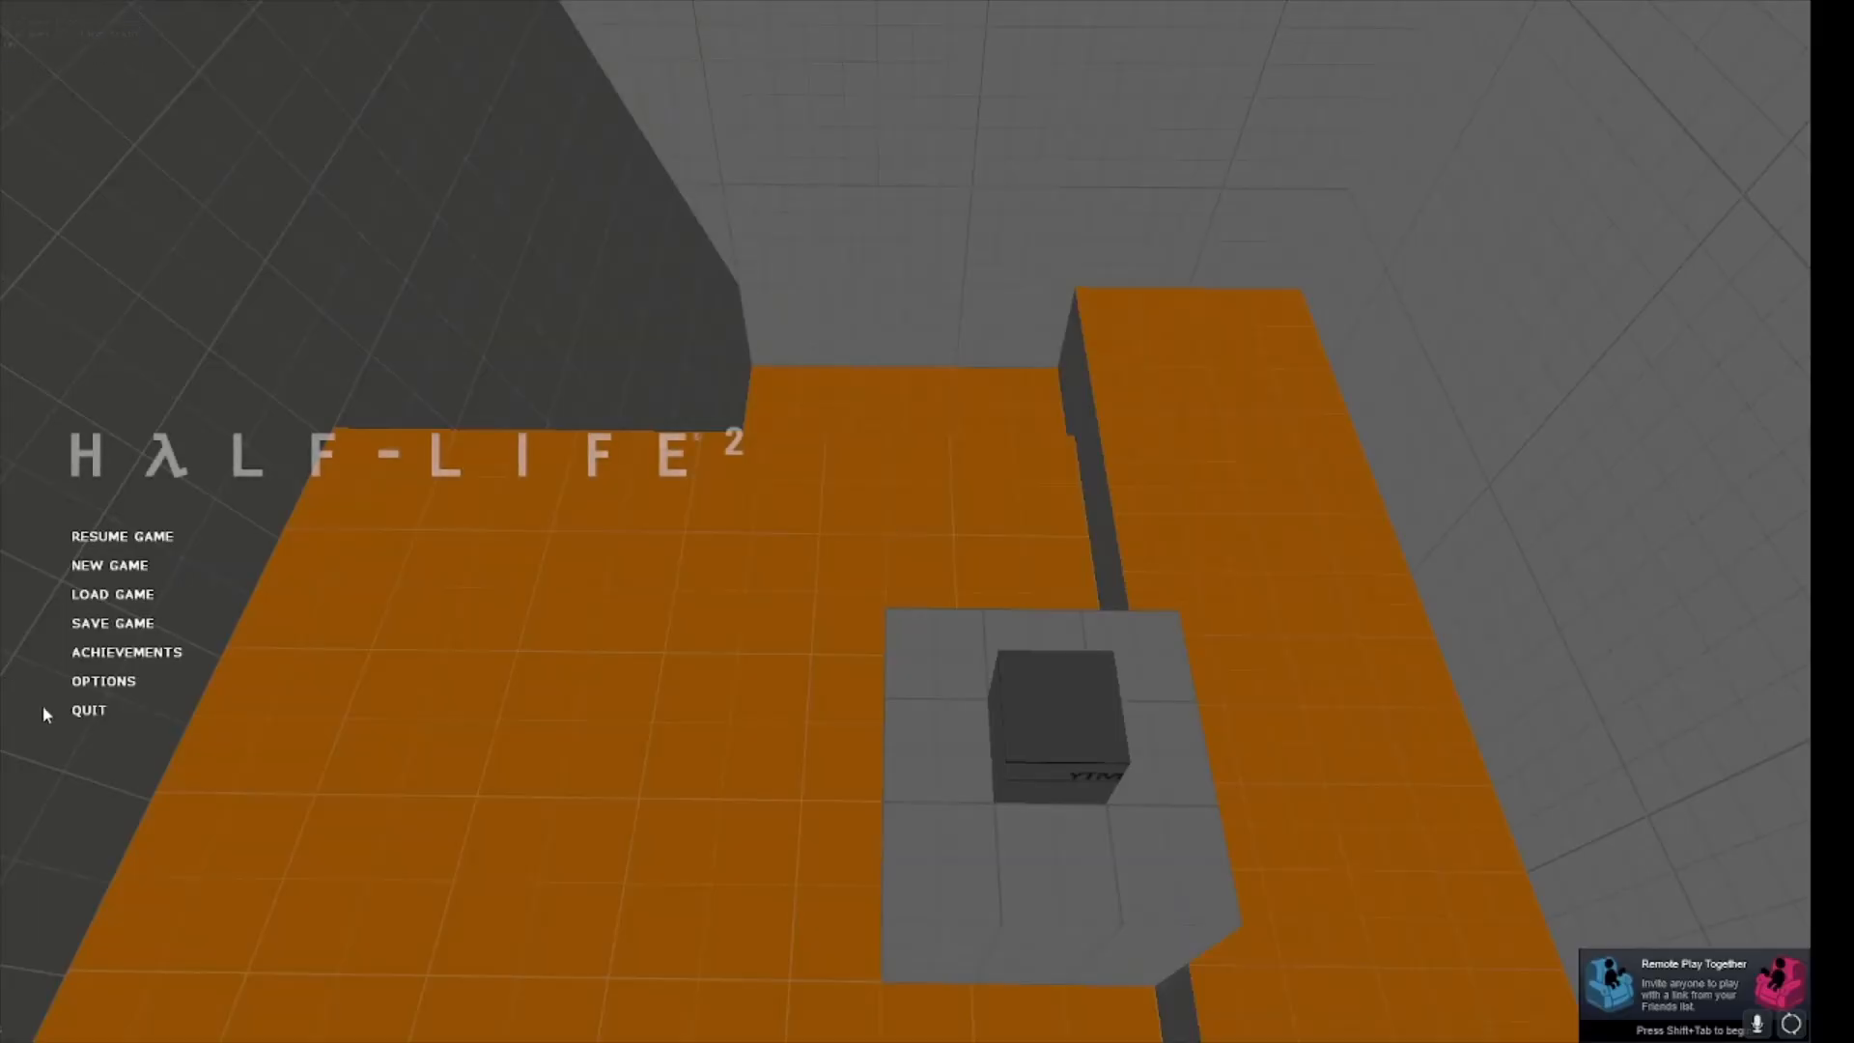
click(123, 684)
click(1109, 342)
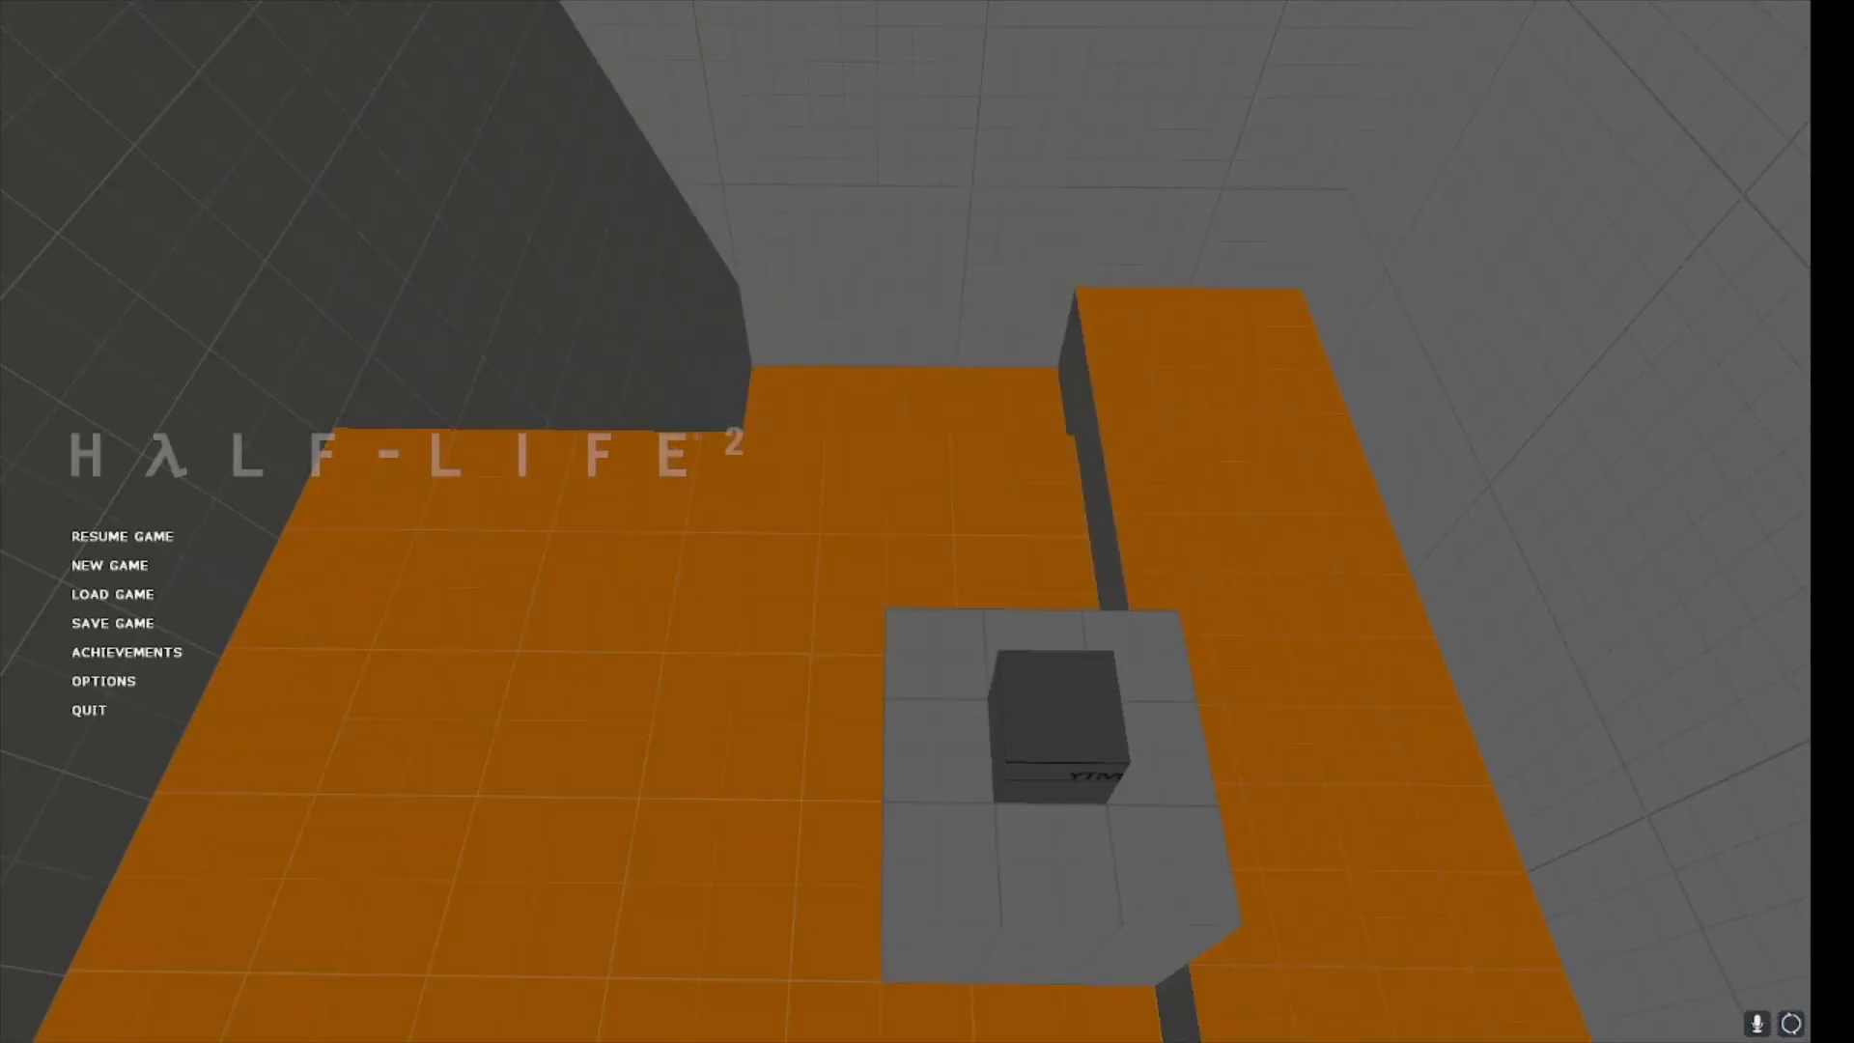
click(93, 721)
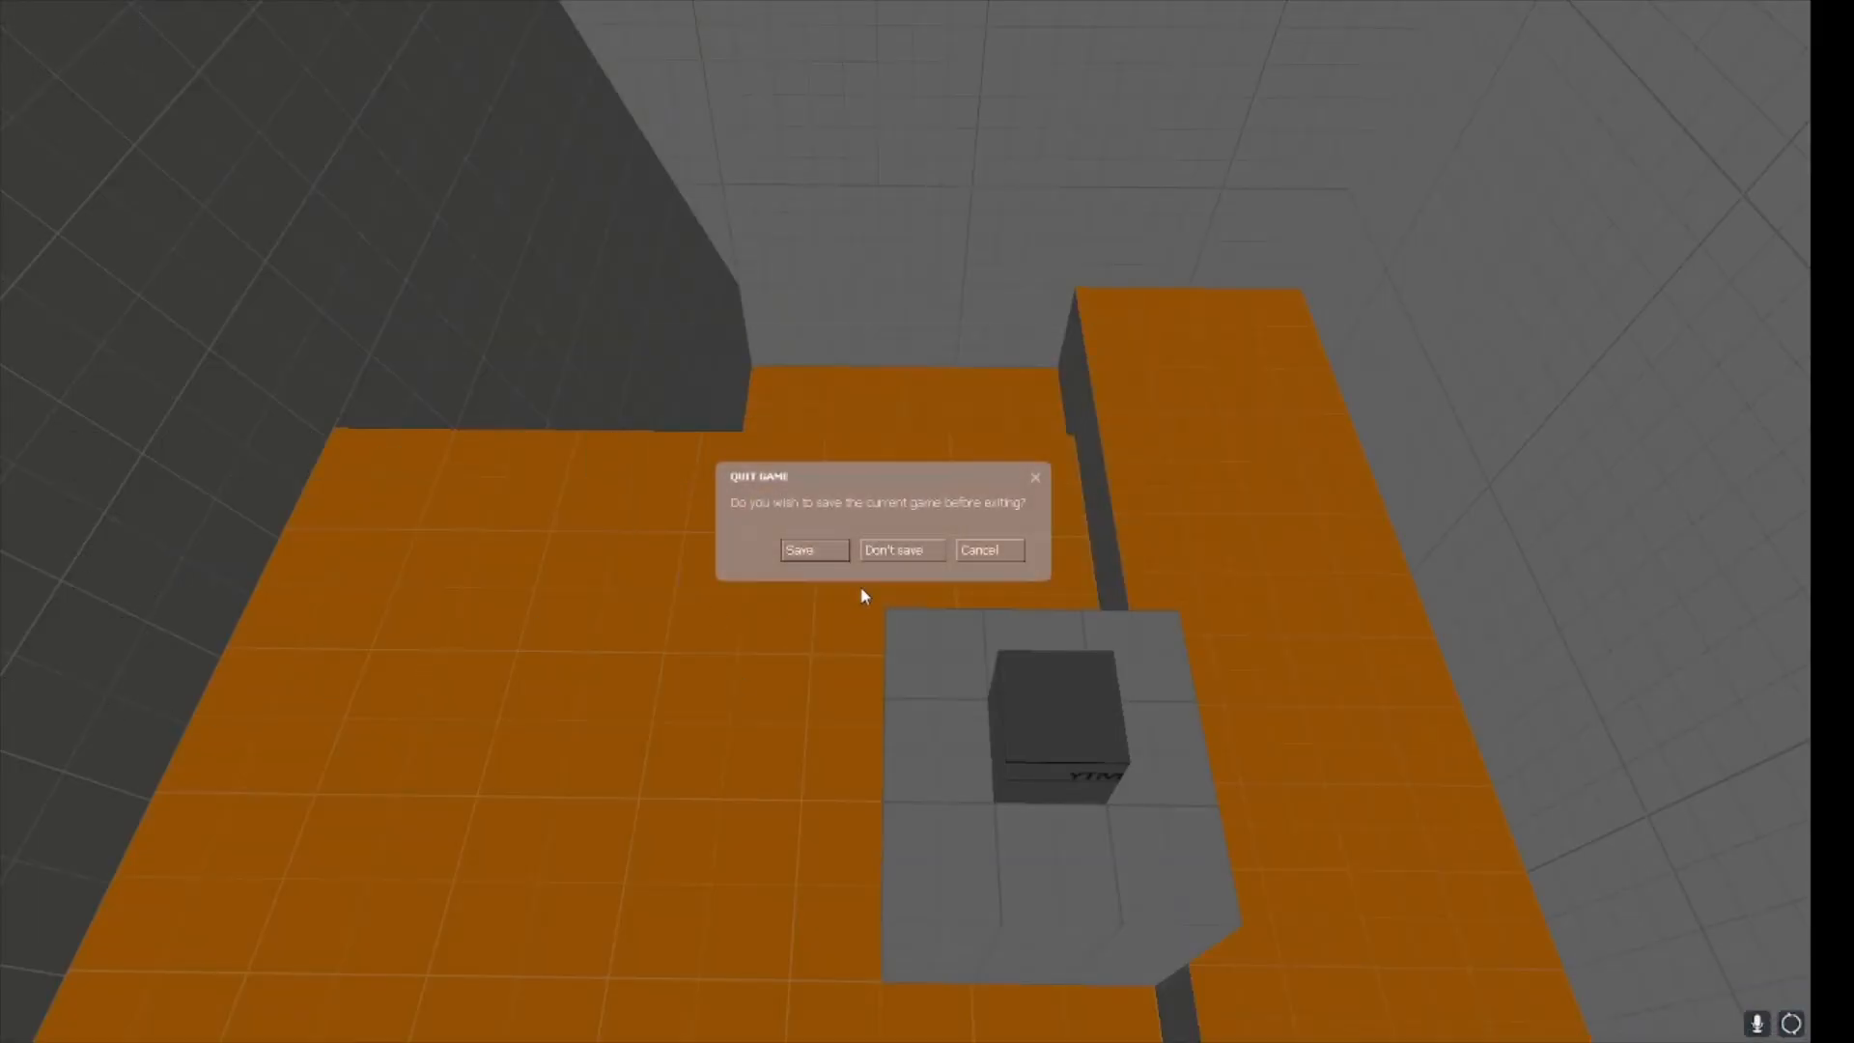
click(887, 552)
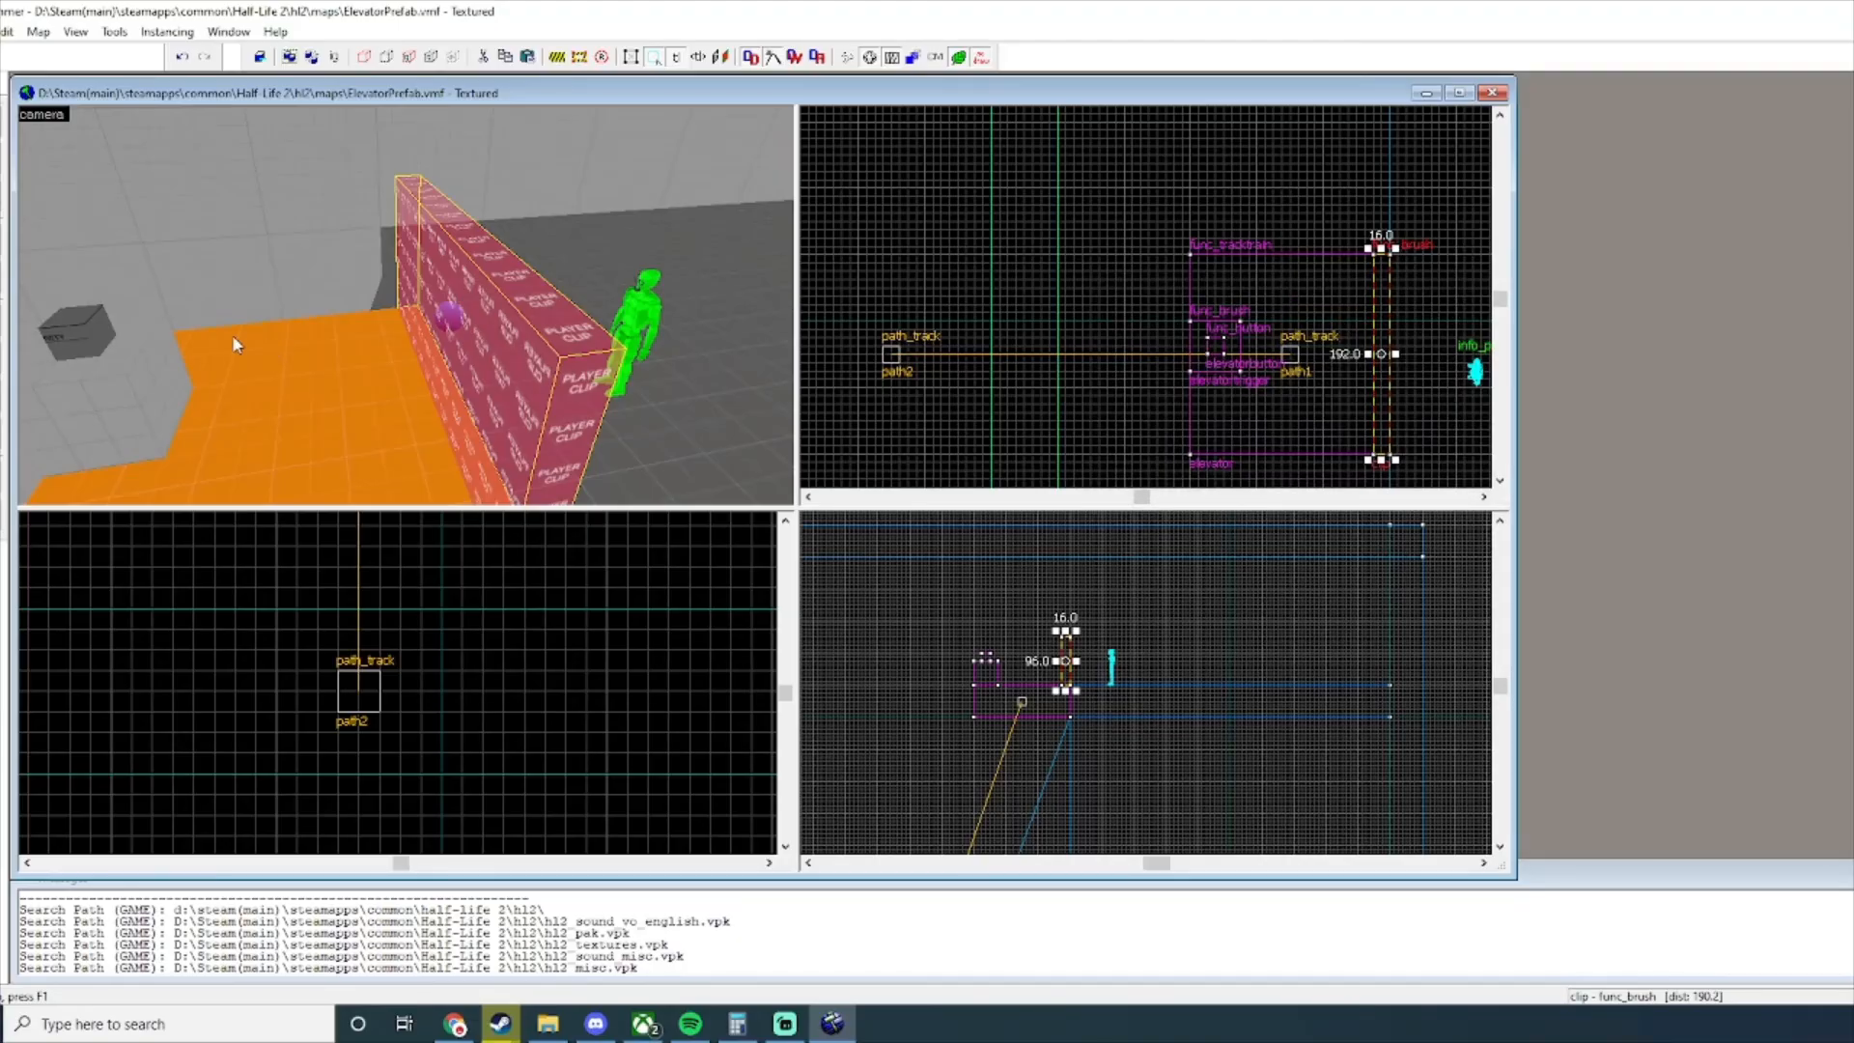
Set the delay of the elevator button's OnPressed clip Enable output to 0.00, apply it, and close the properties.
double_click(132, 327)
click(1168, 312)
click(1293, 380)
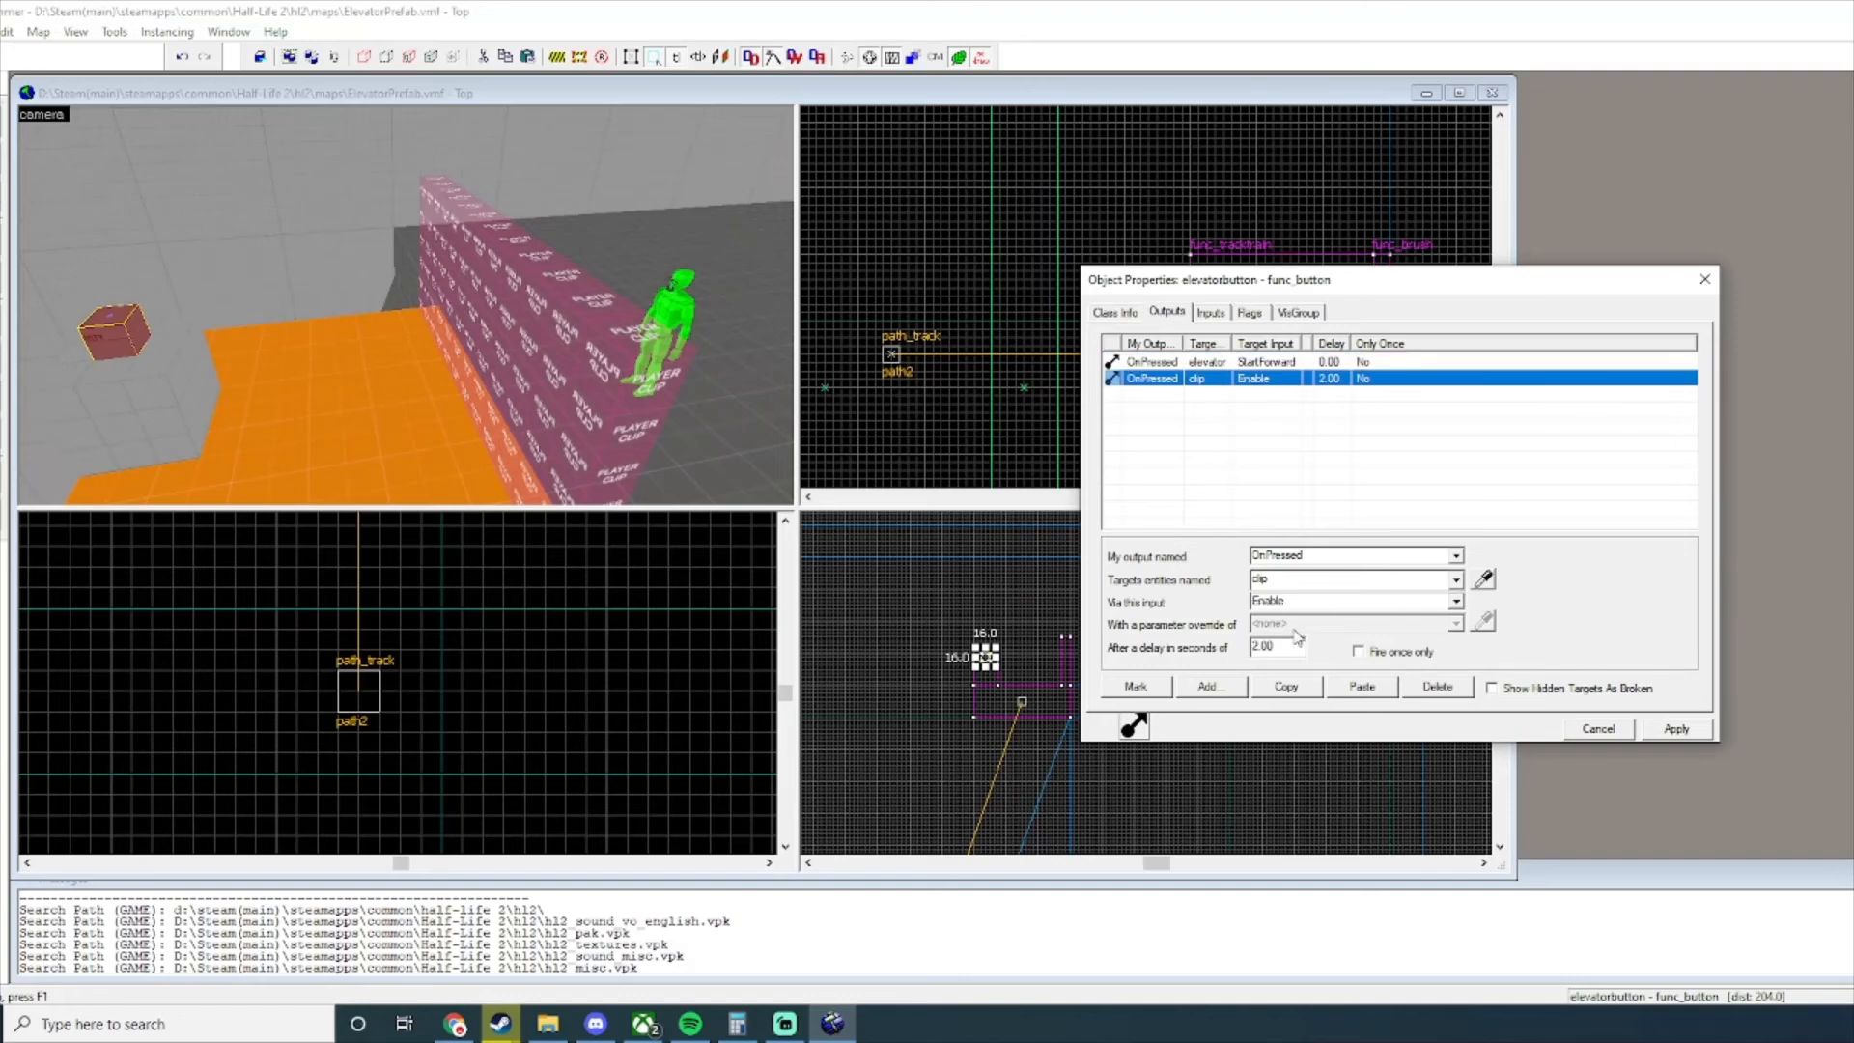
double_click(1273, 645)
click(1666, 726)
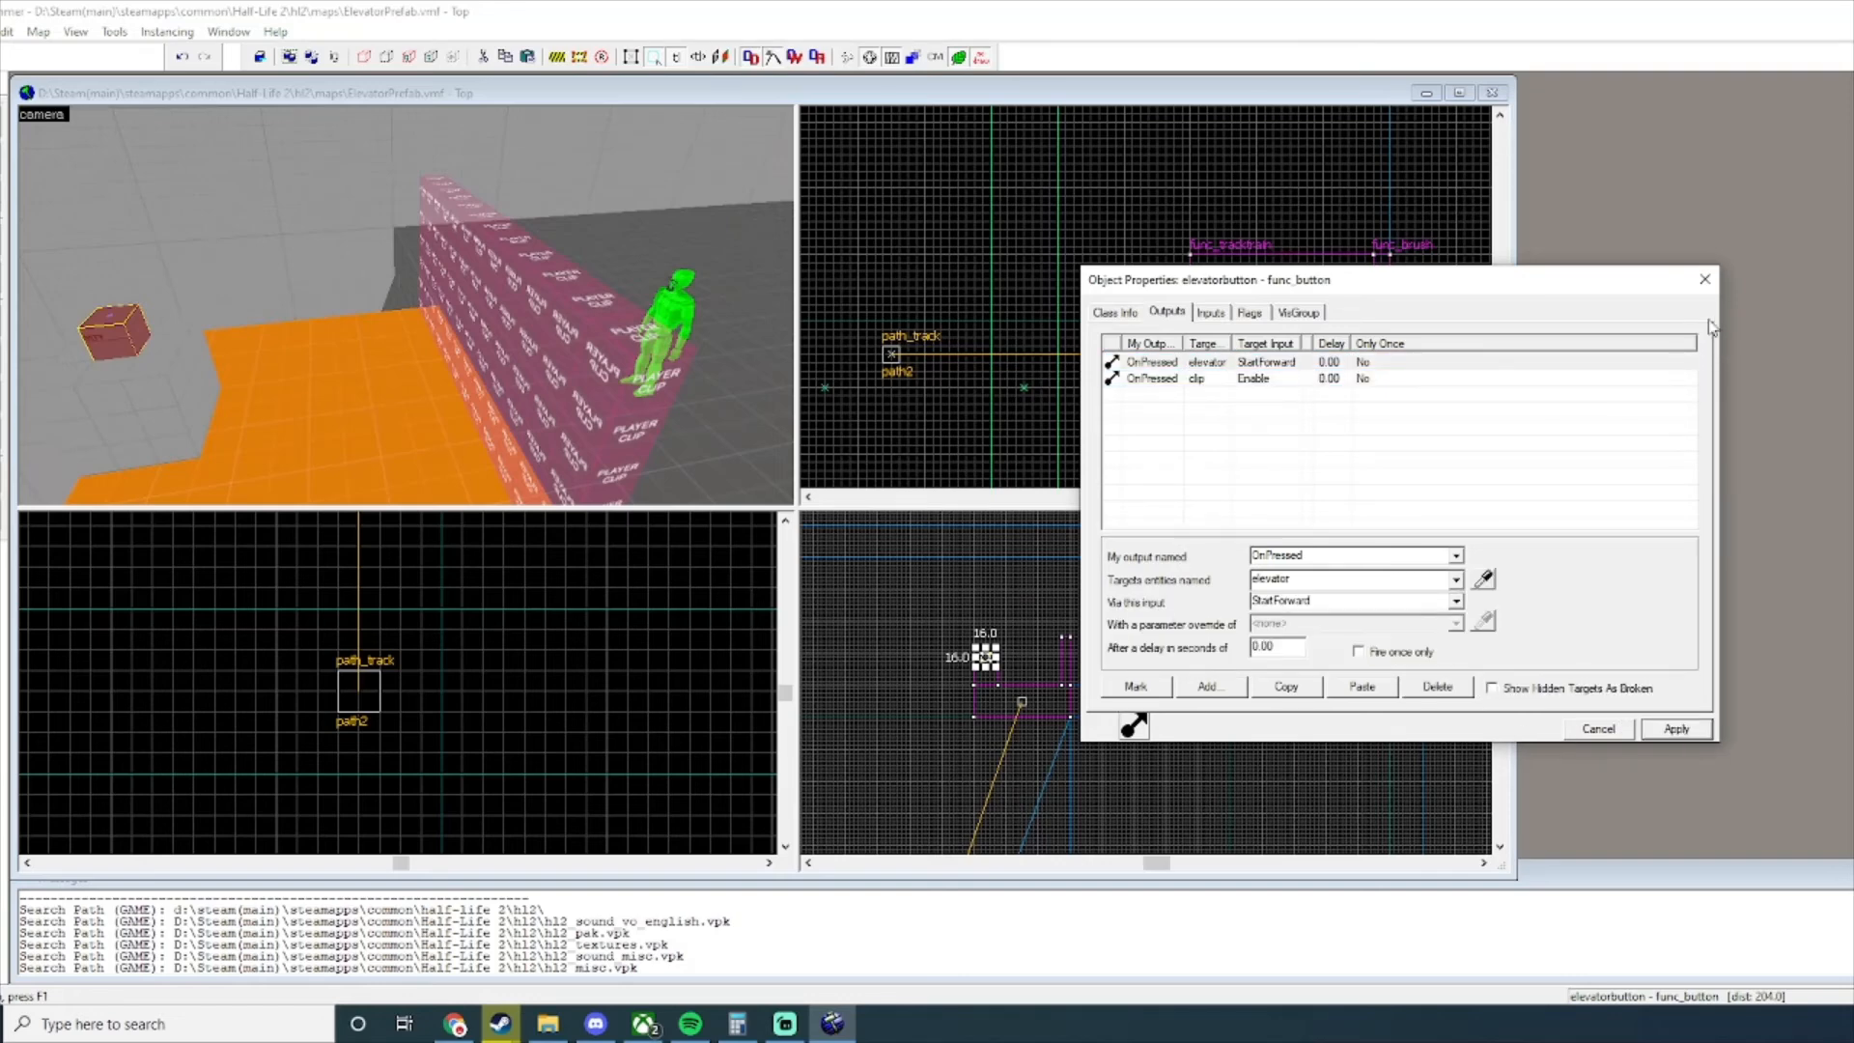
click(1705, 280)
Recompile the map with normal BSP, fast VIS and fast RAD, and launch it in the game.
click(1, 32)
click(67, 237)
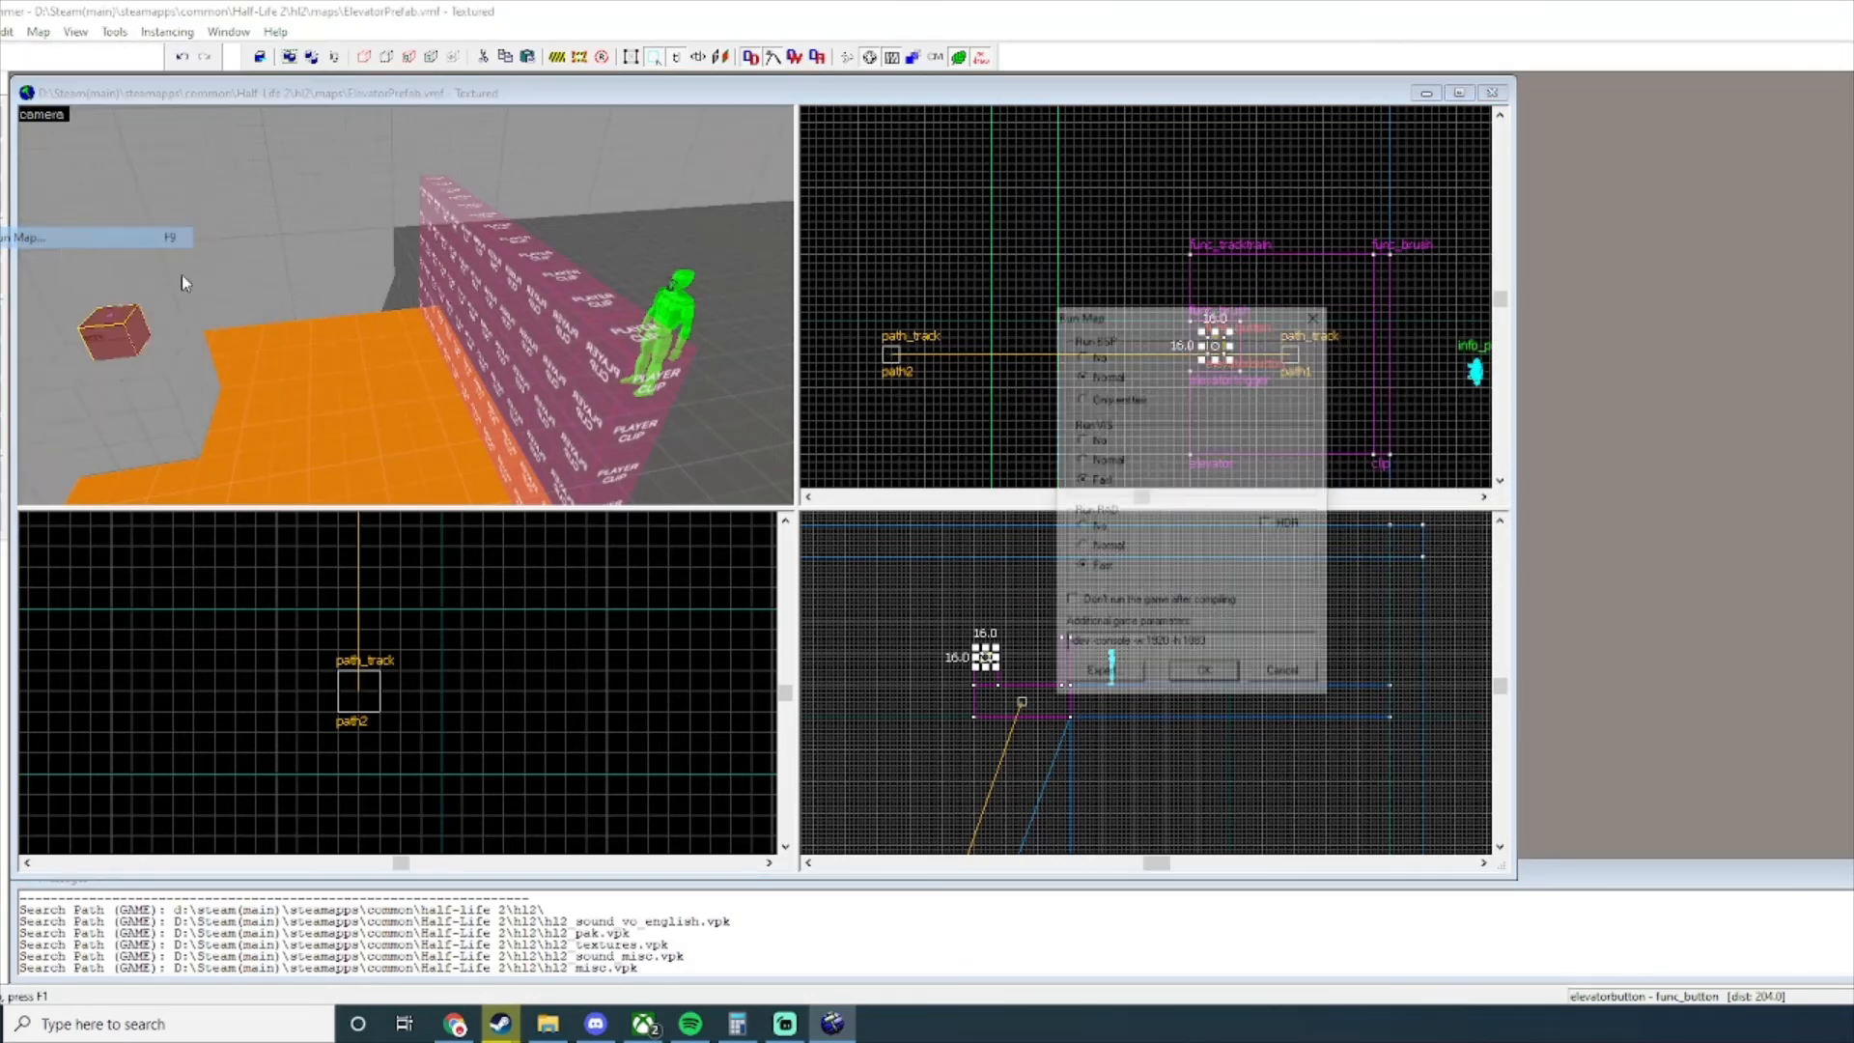
click(1196, 671)
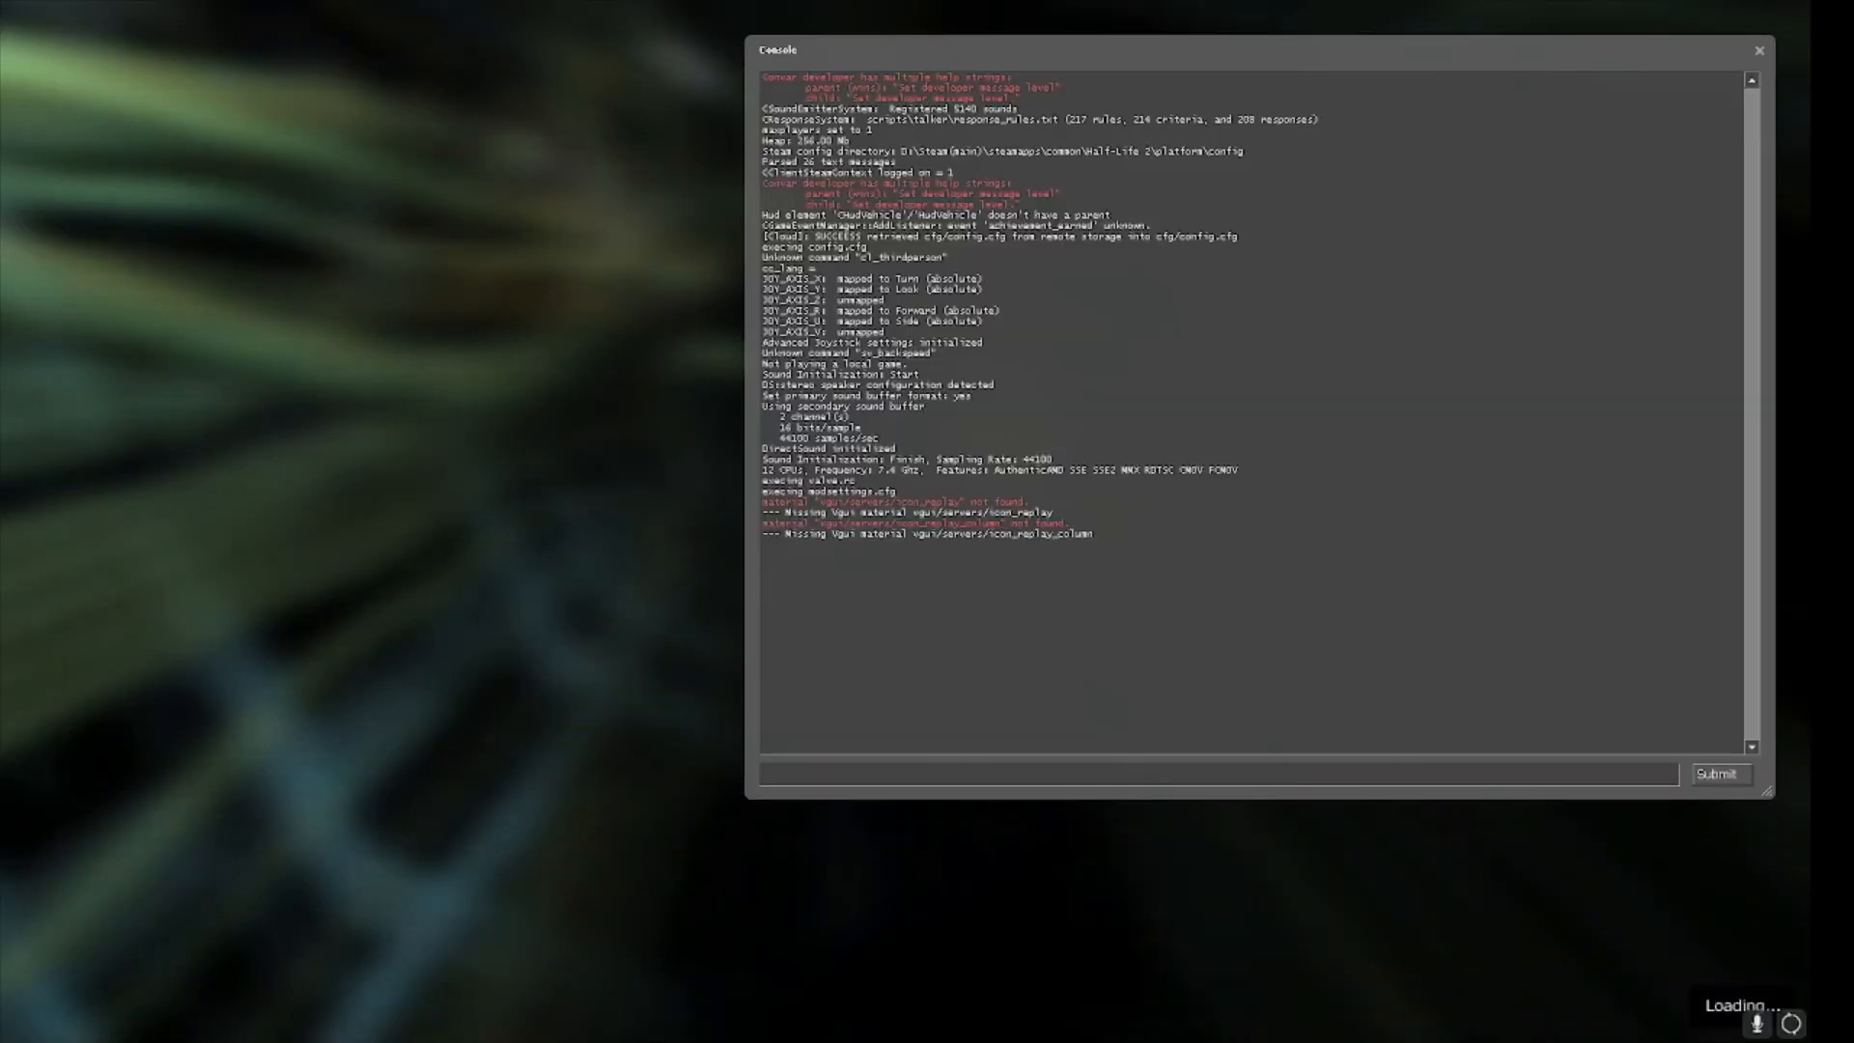
Examine the edge between the elevator platform and the upper floor by walking along it in the game.
key(w)
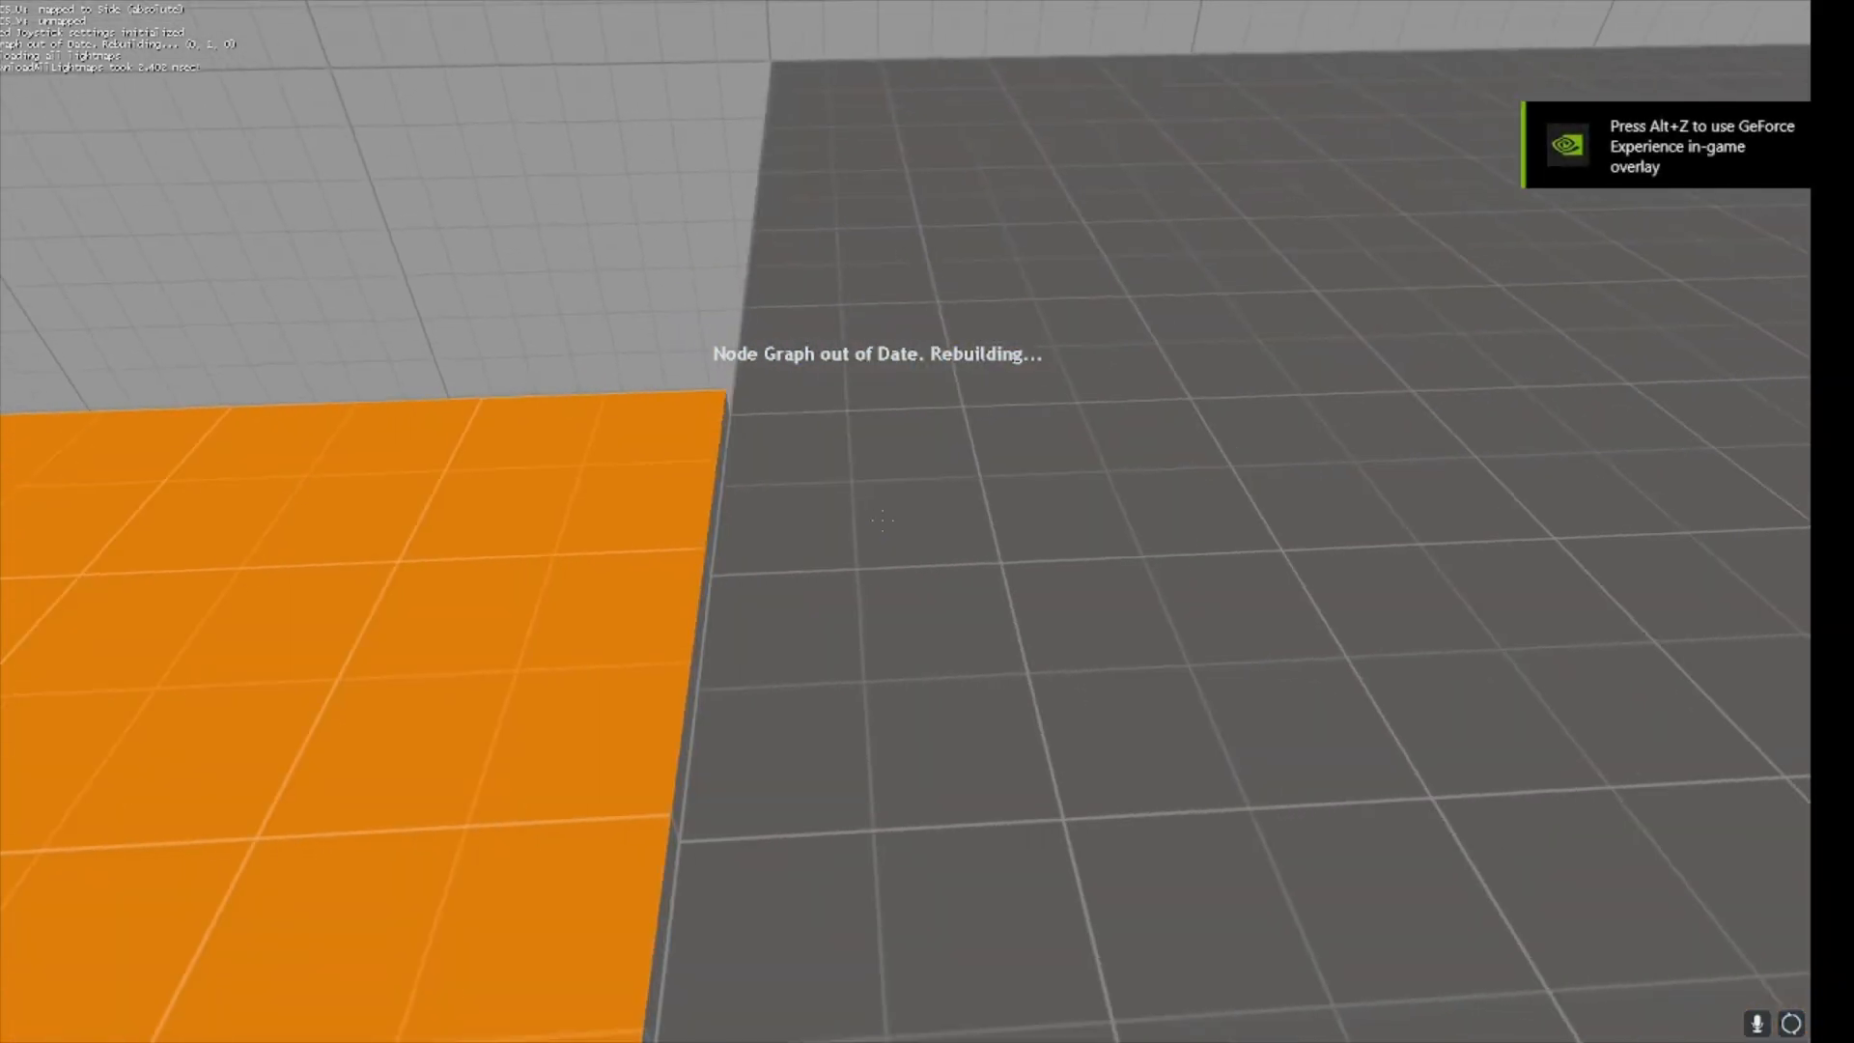
key(d)
key(a)
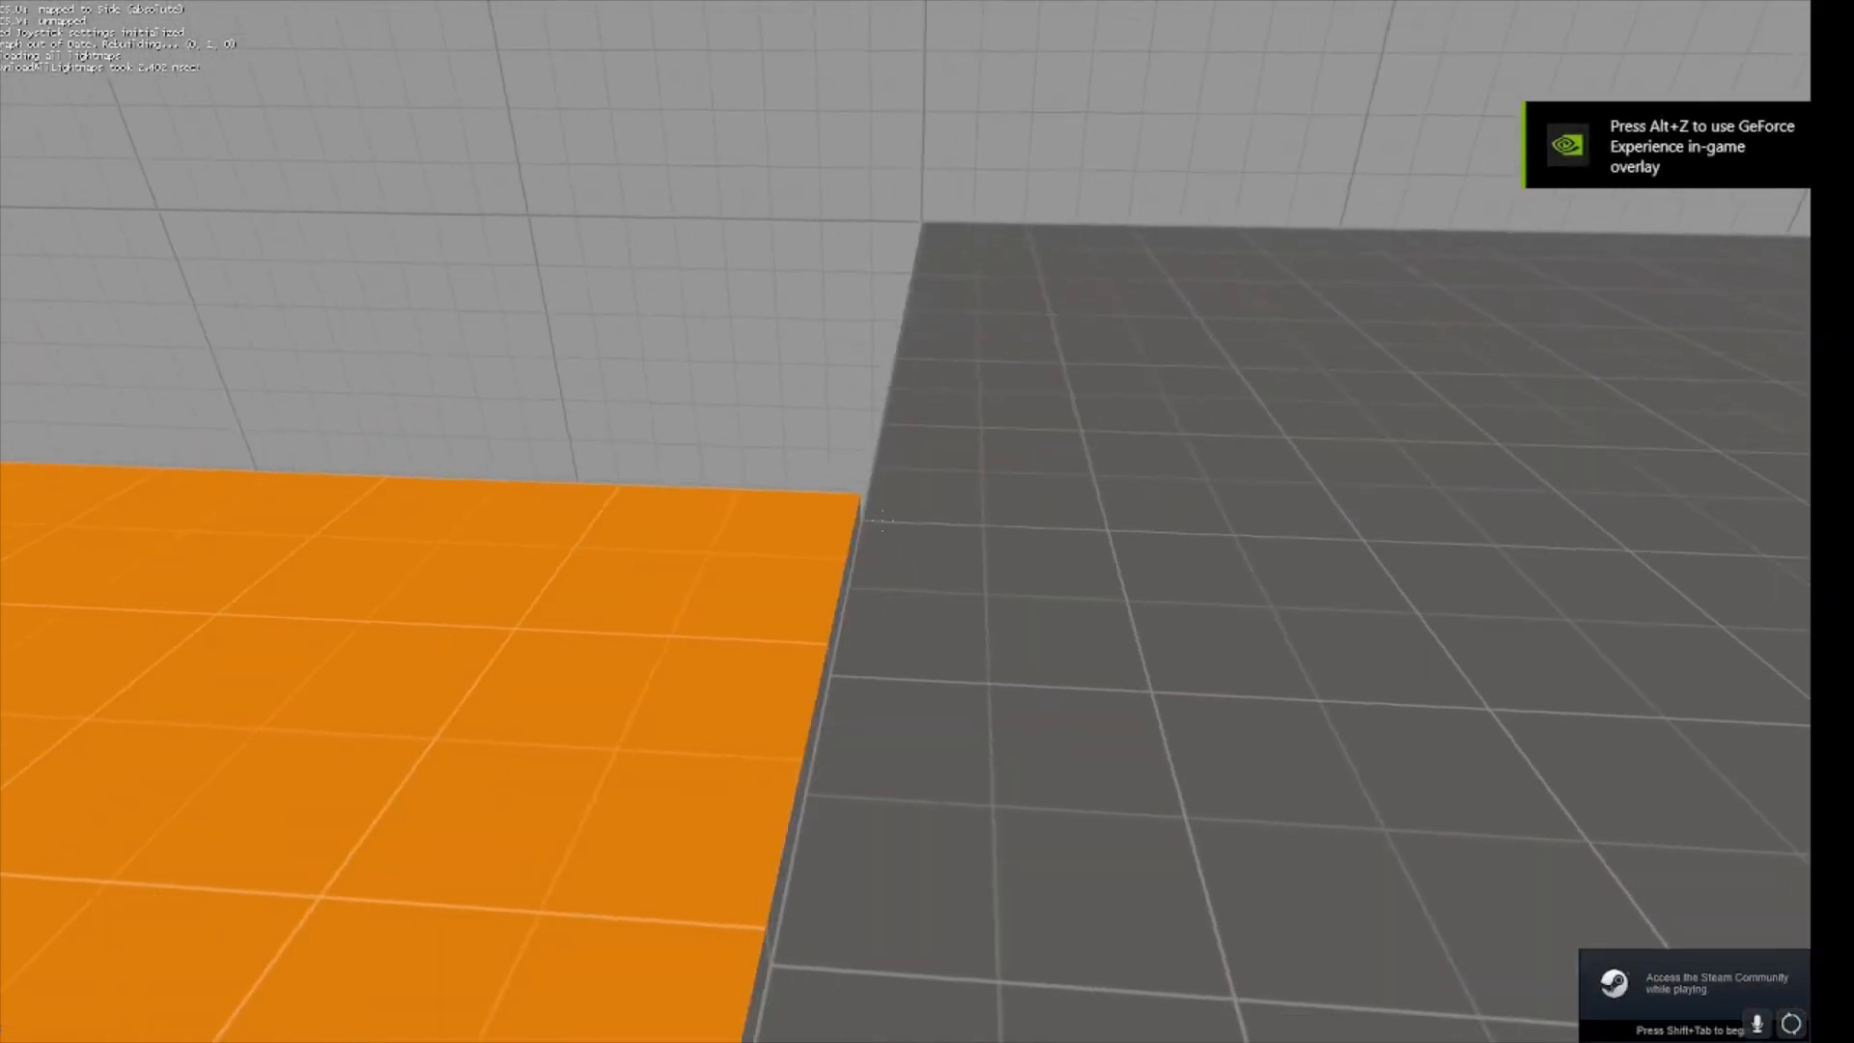
key(d)
key(a)
key(d)
key(a)
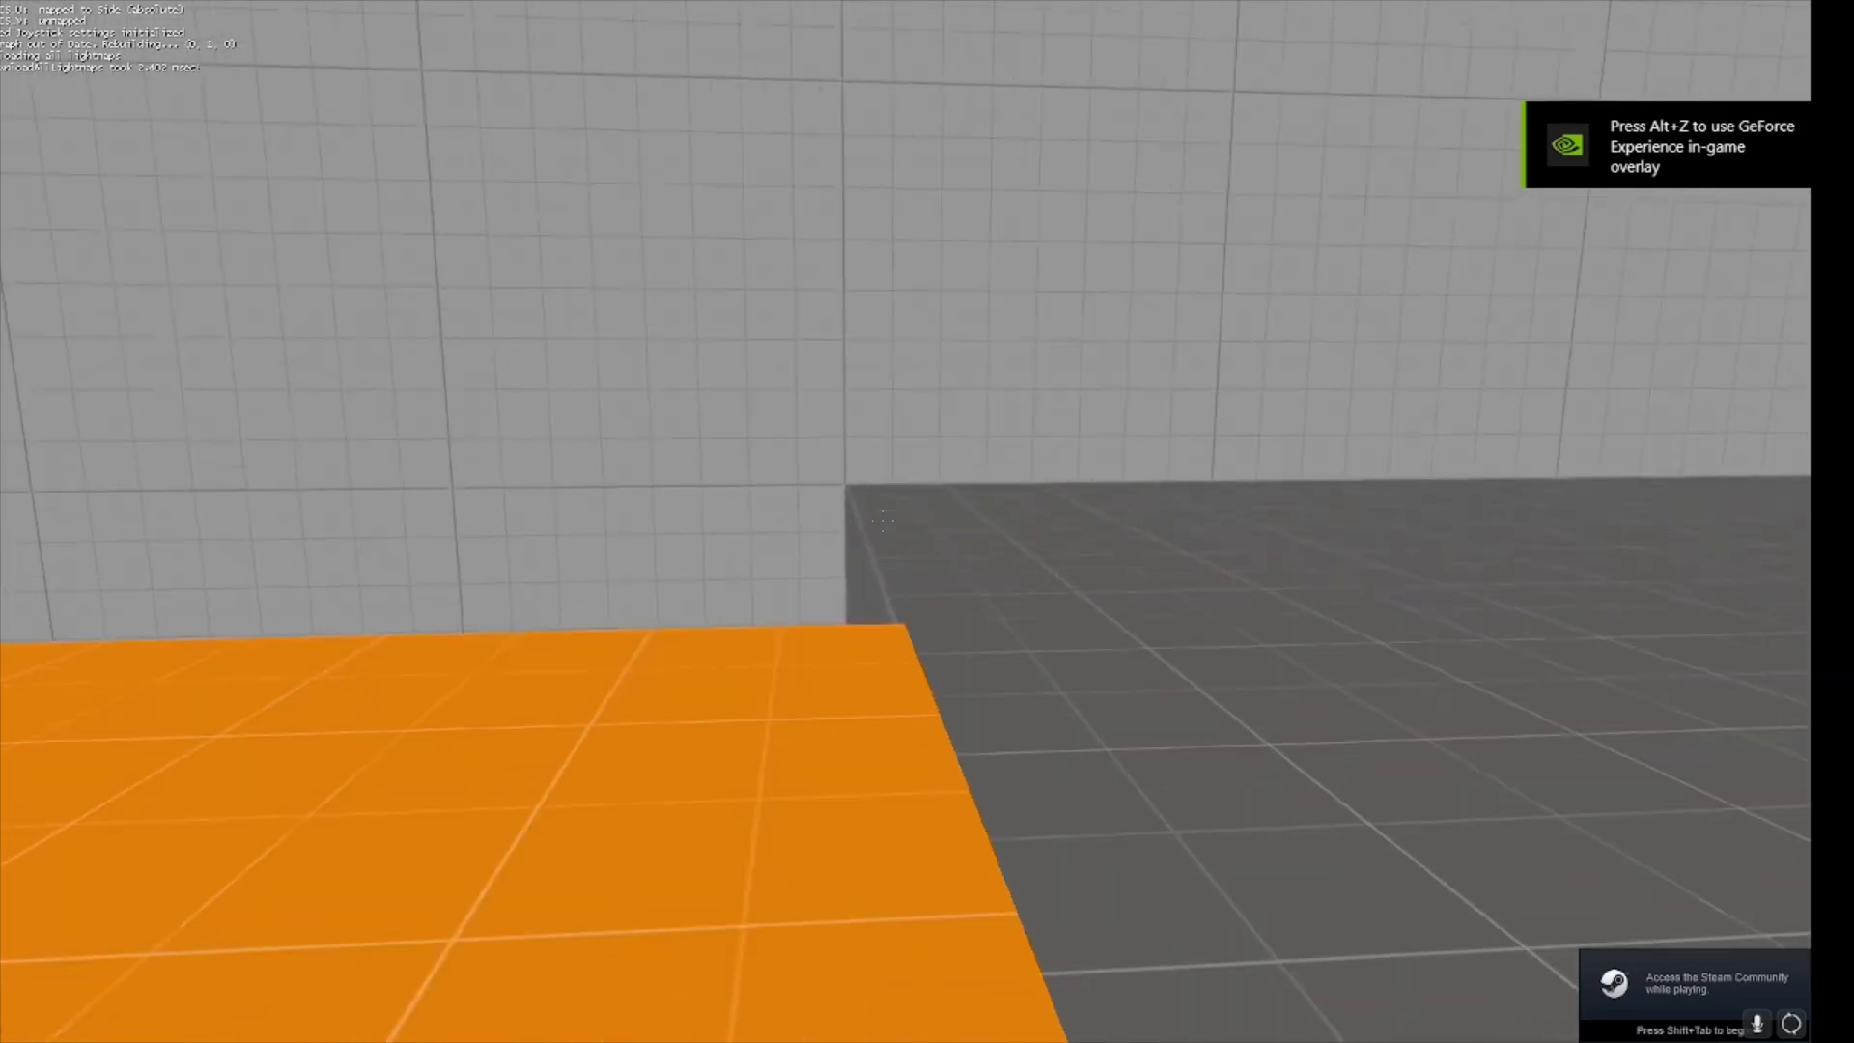
key(d)
key(s)
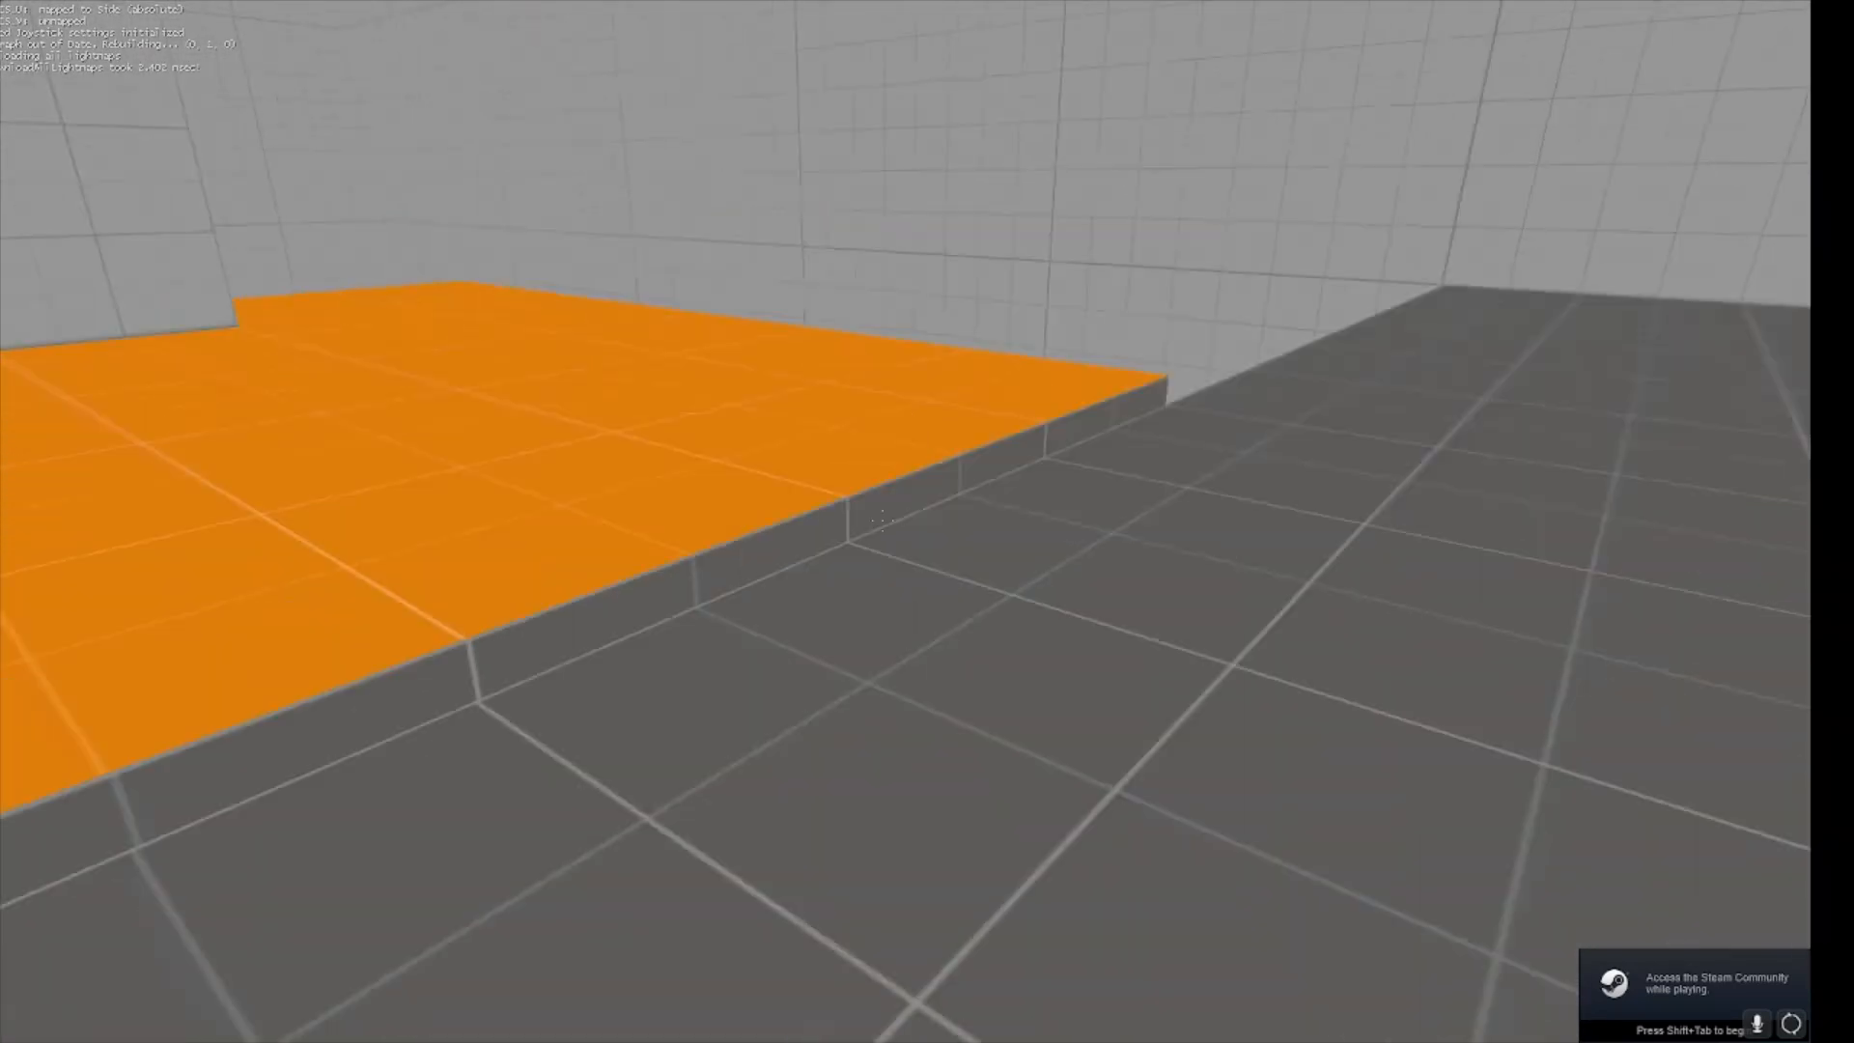
key(w)
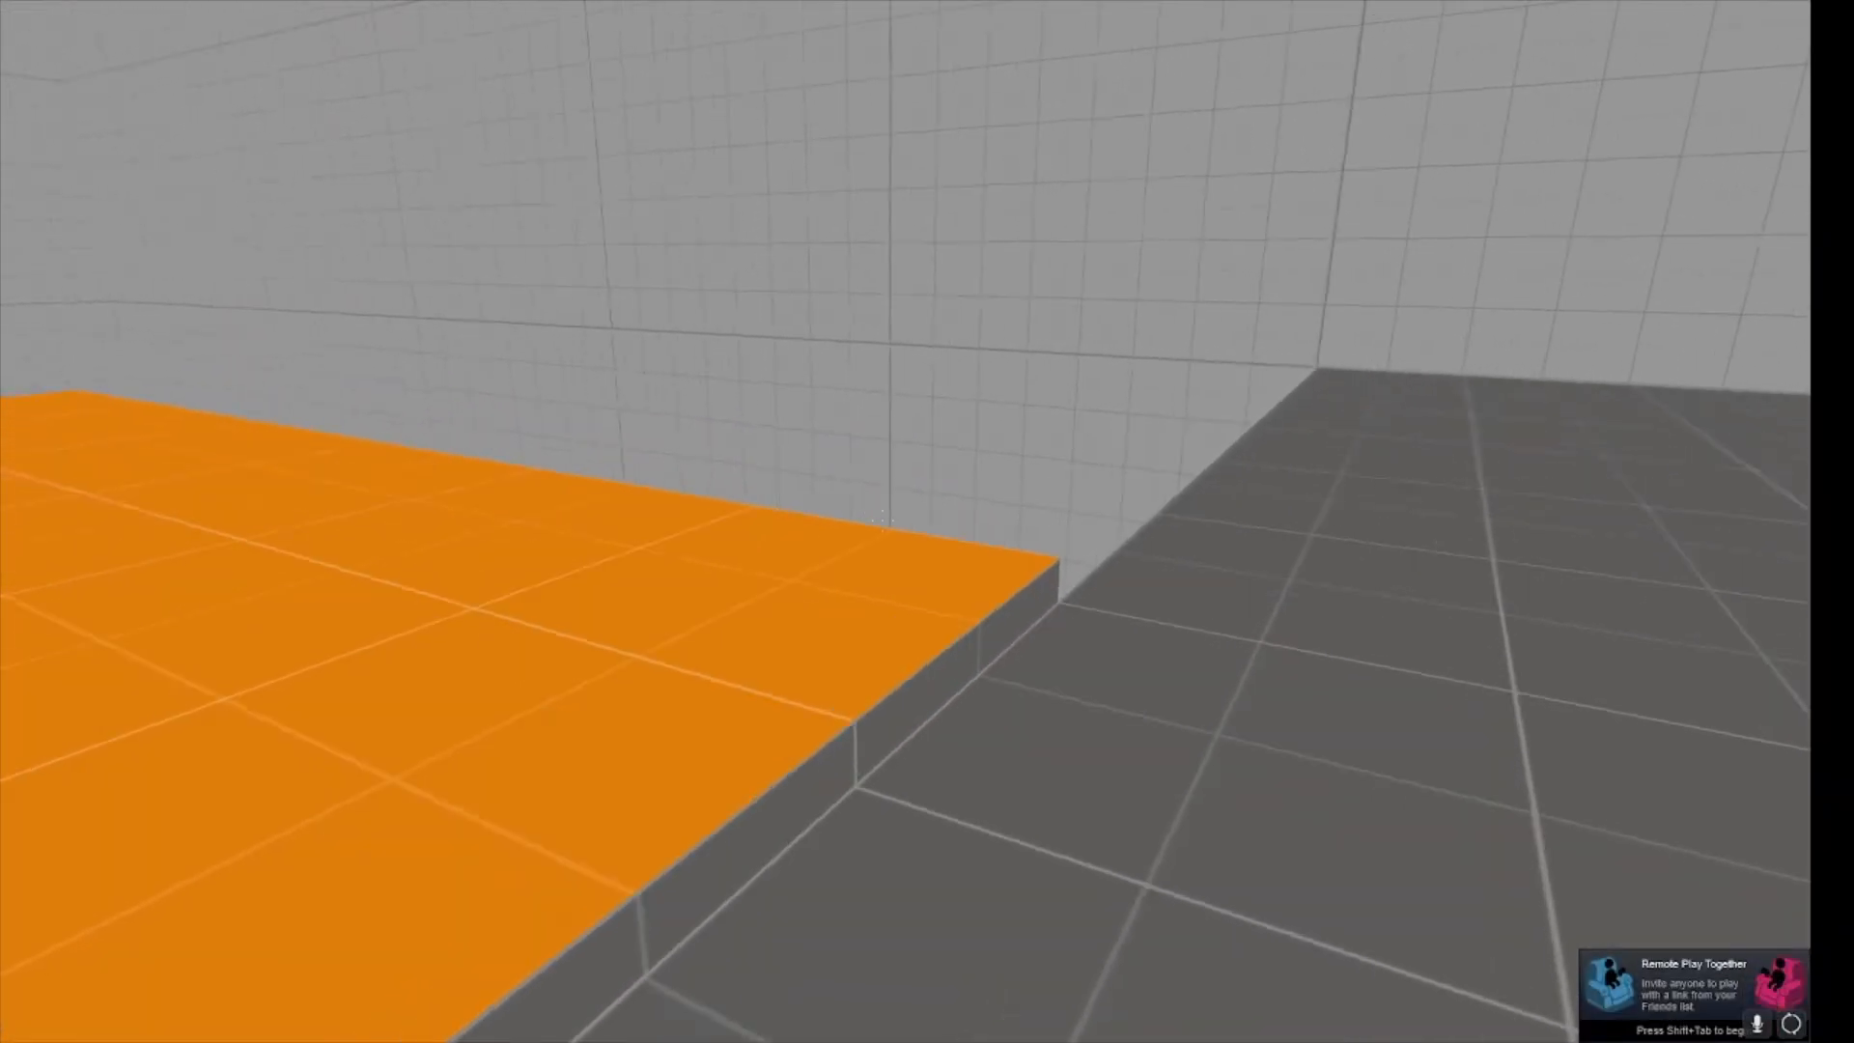
Ride the elevator down in the game, walking against the clip wall on the way, and step off at the lower floor.
key(w)
key(space)
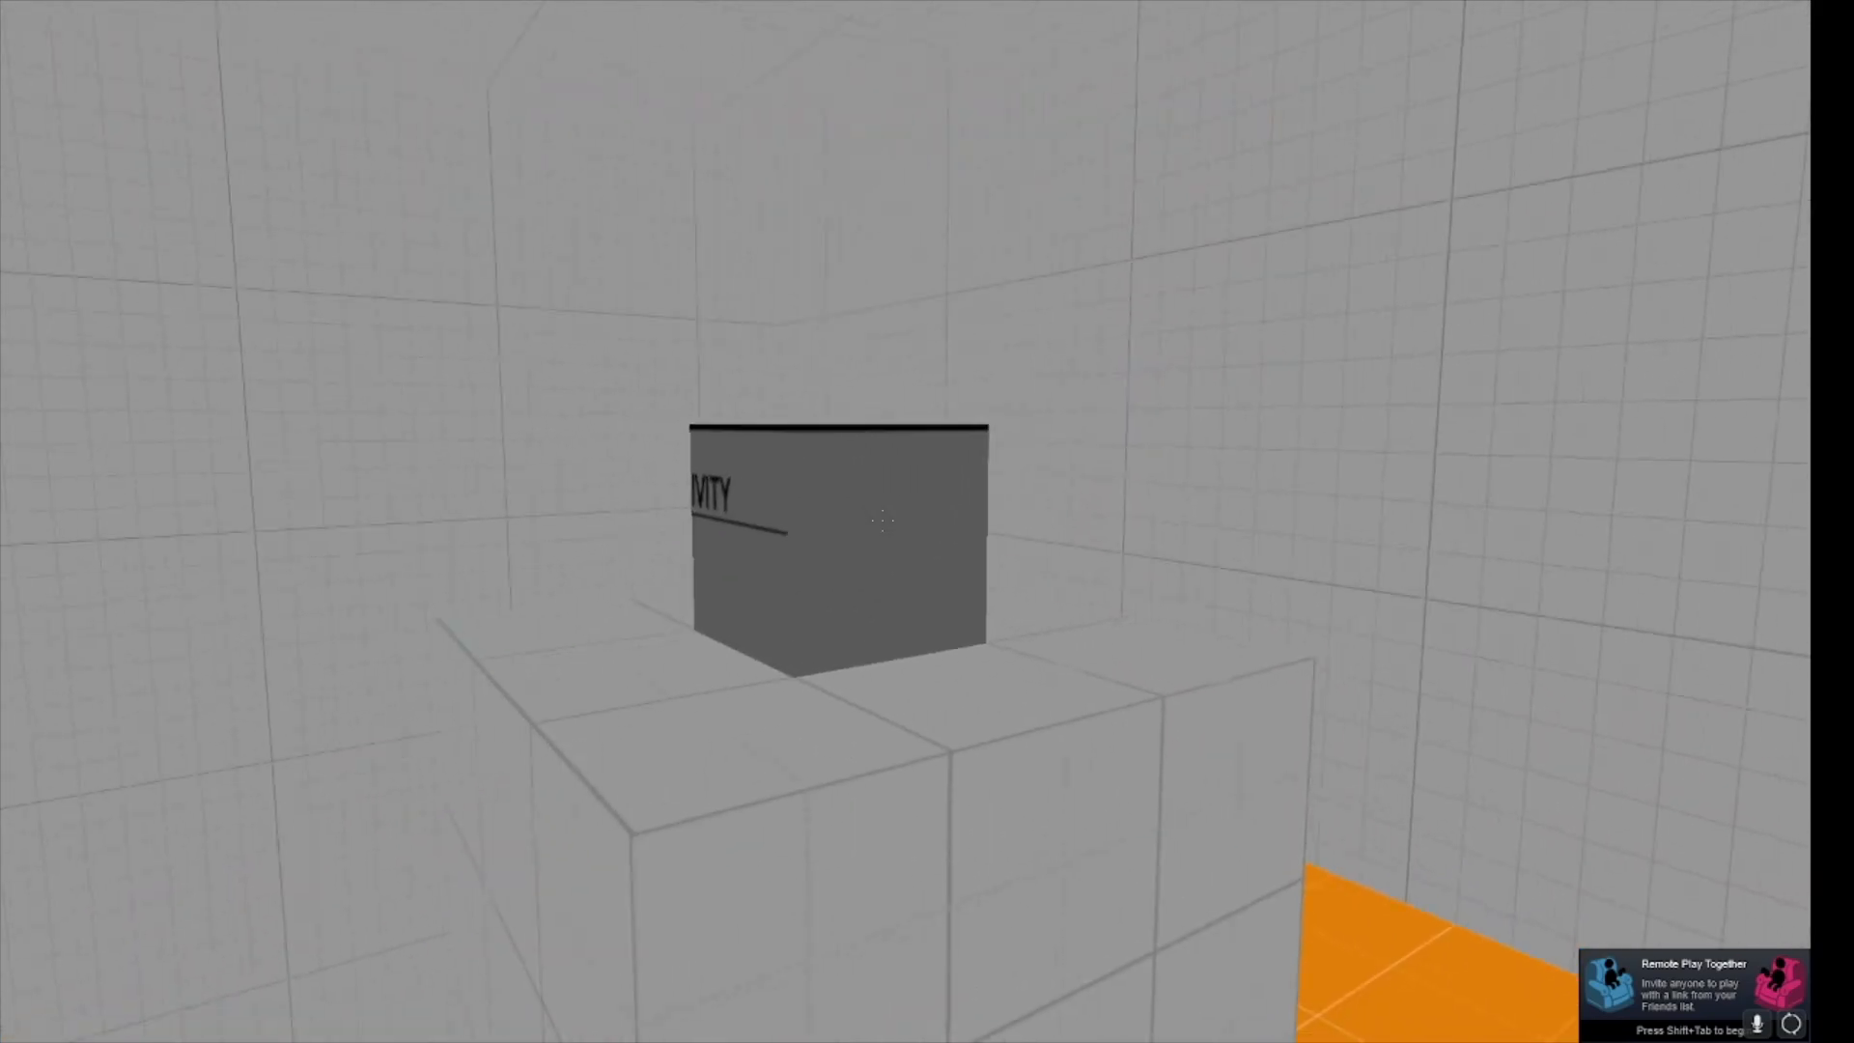
key(w)
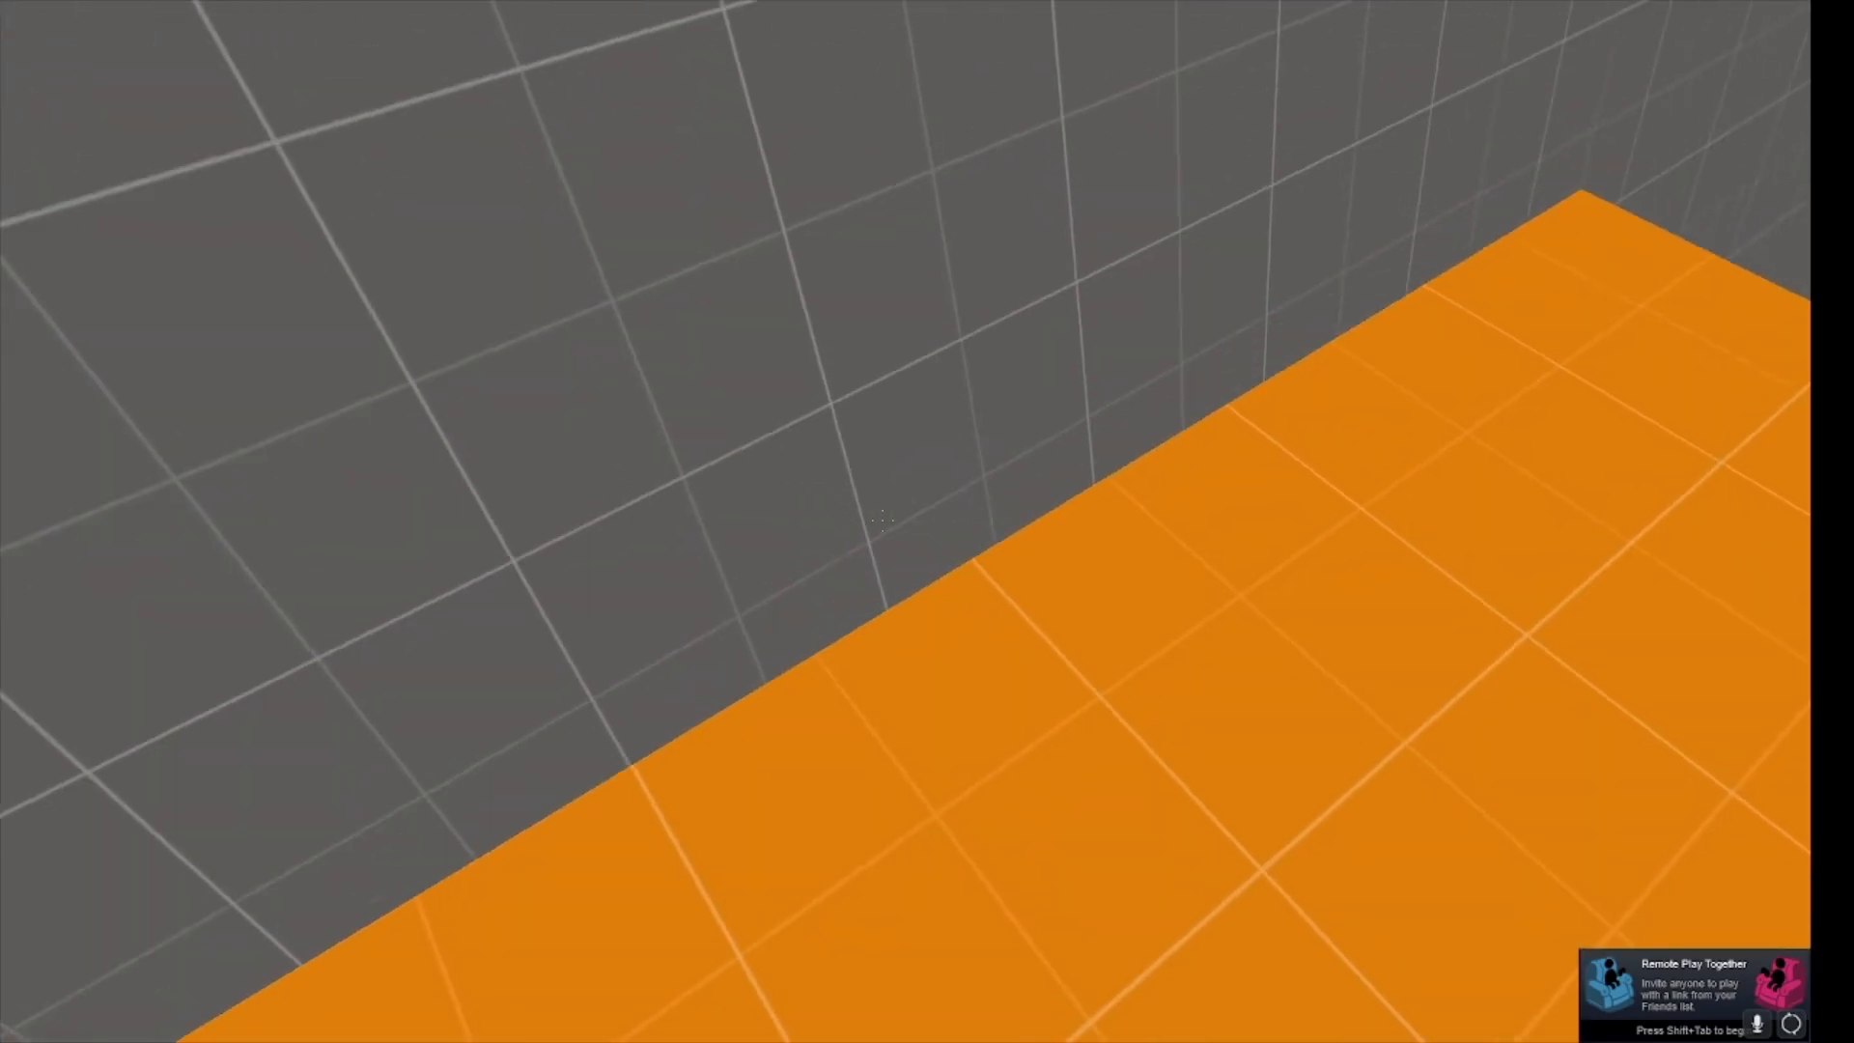
key(w)
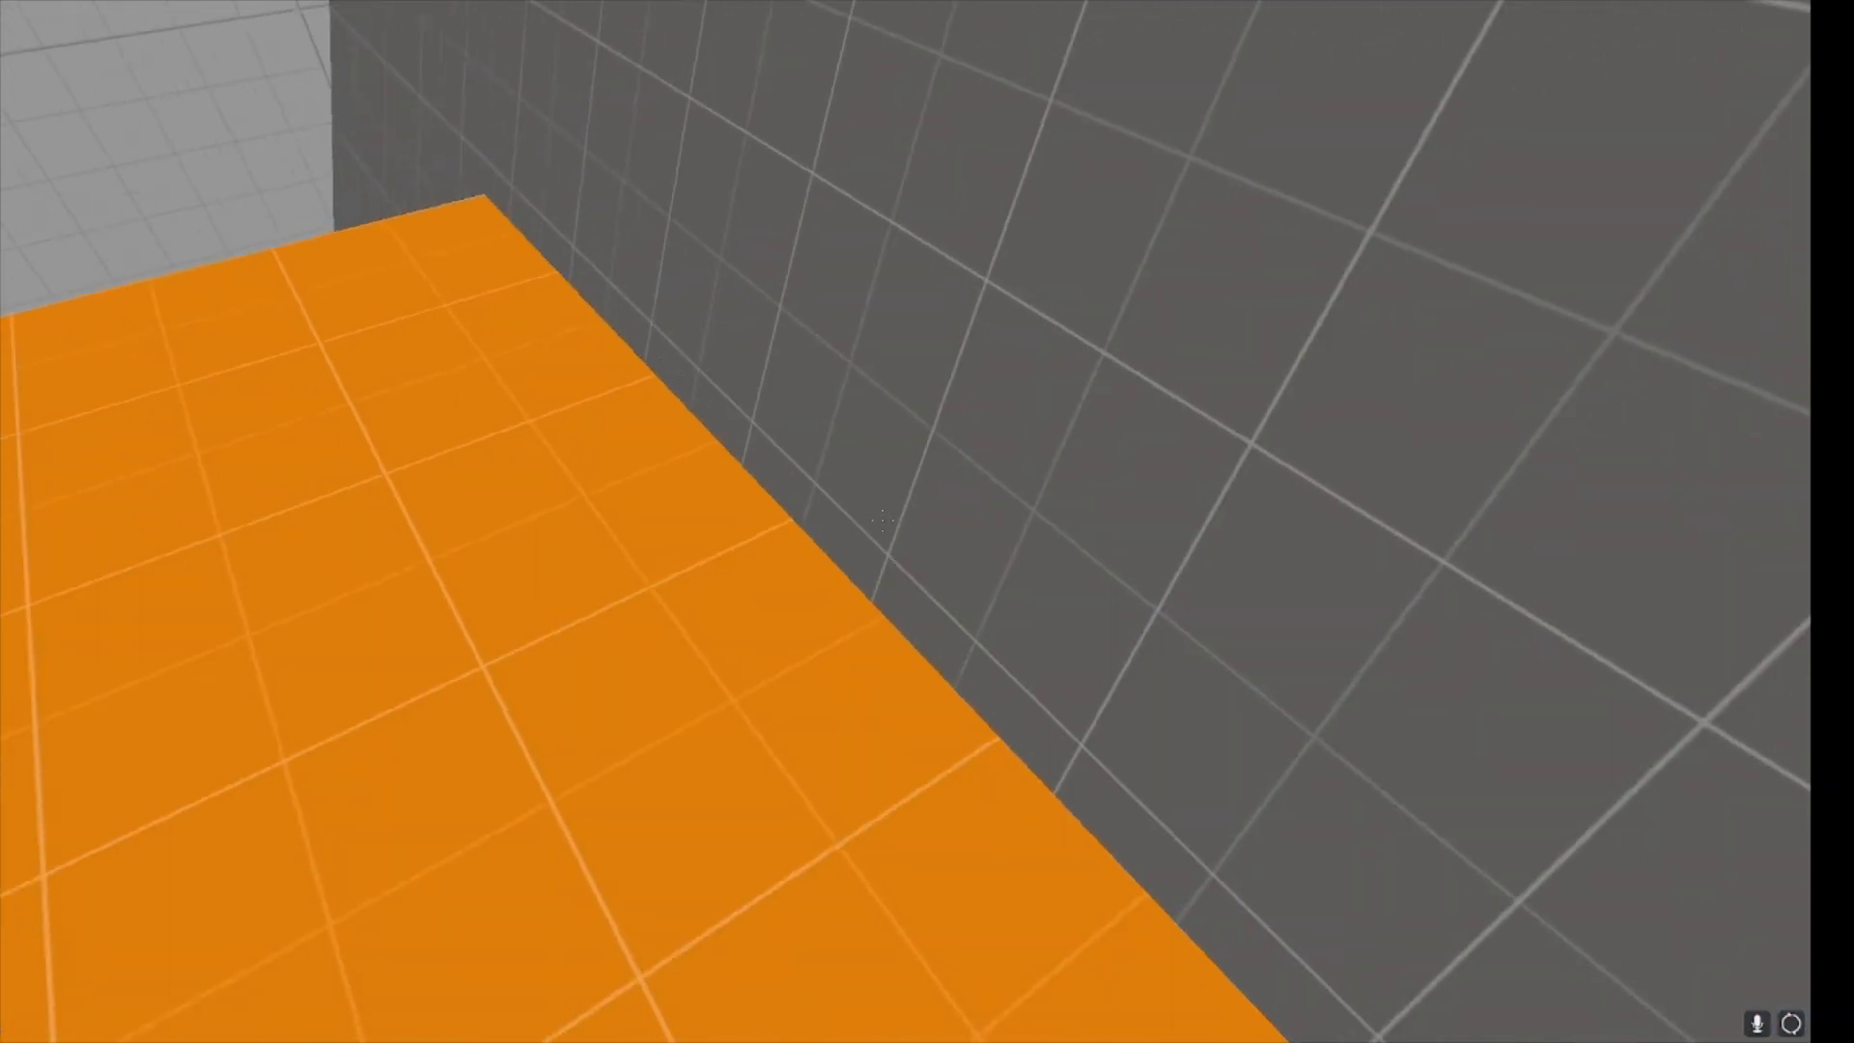
key(w)
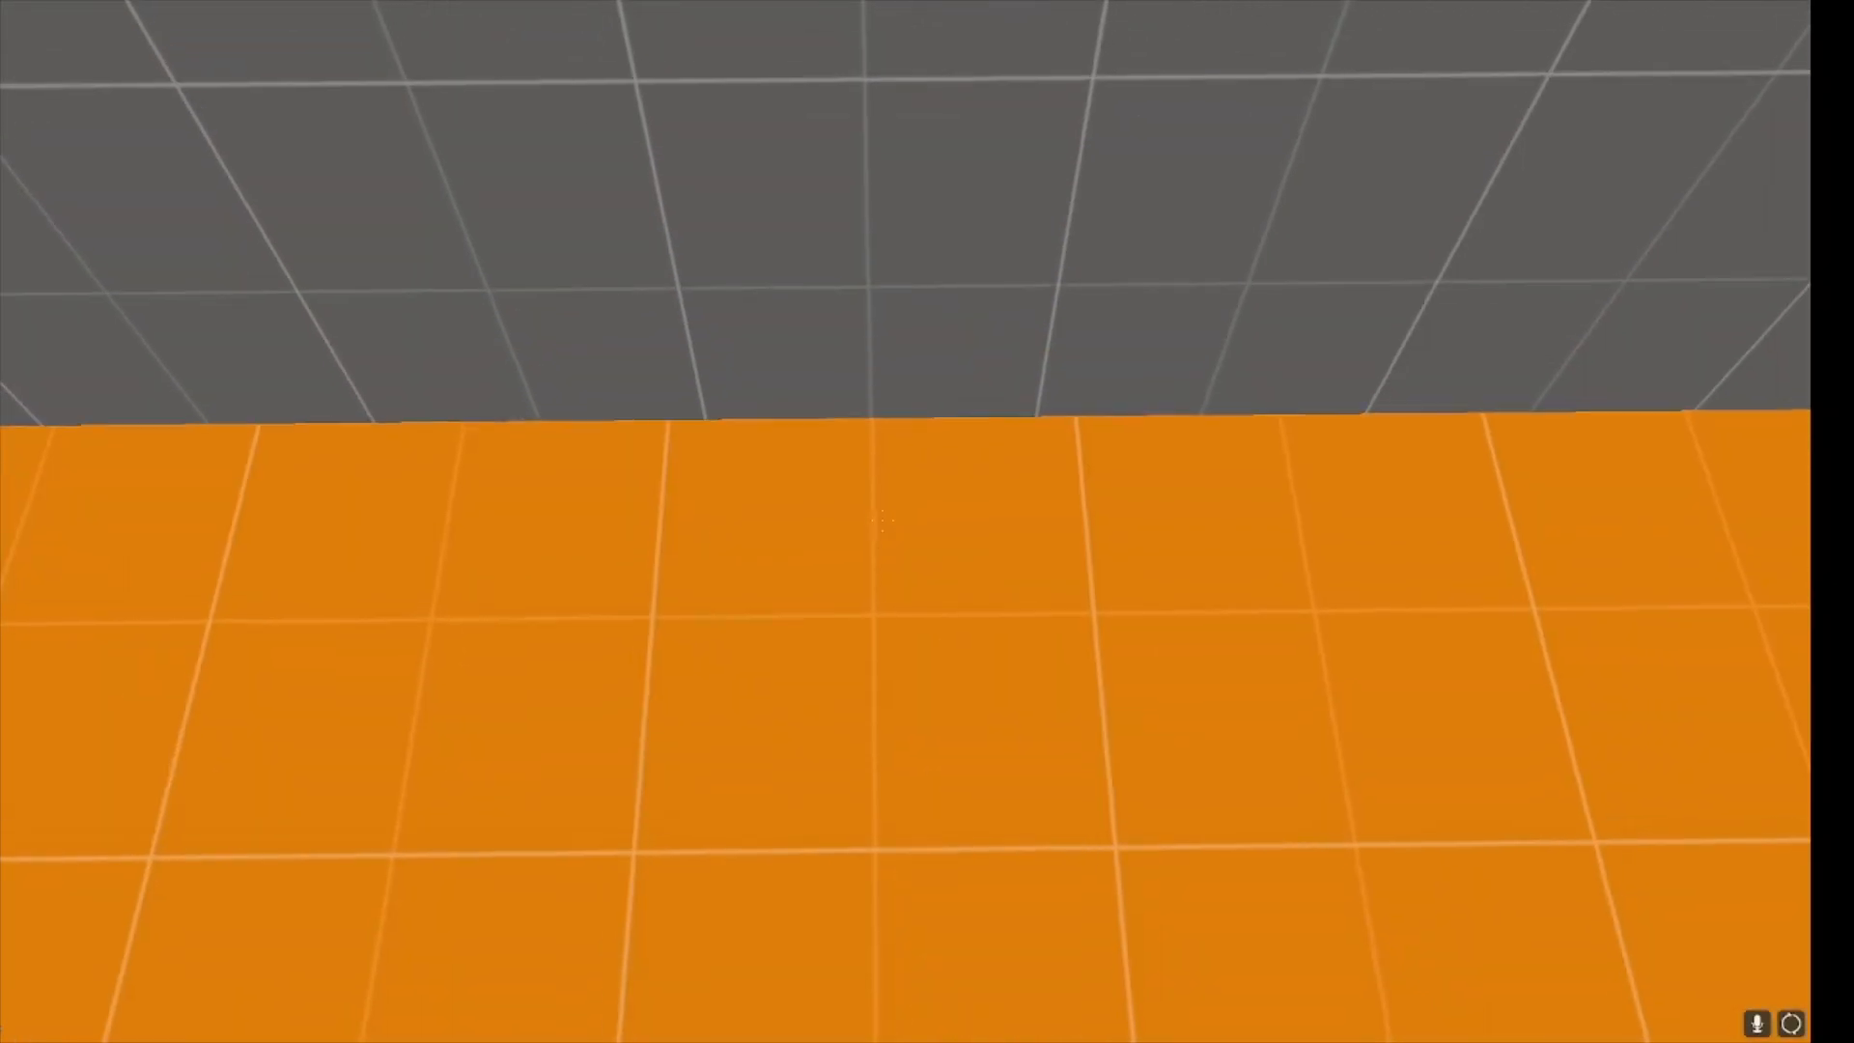
key(w)
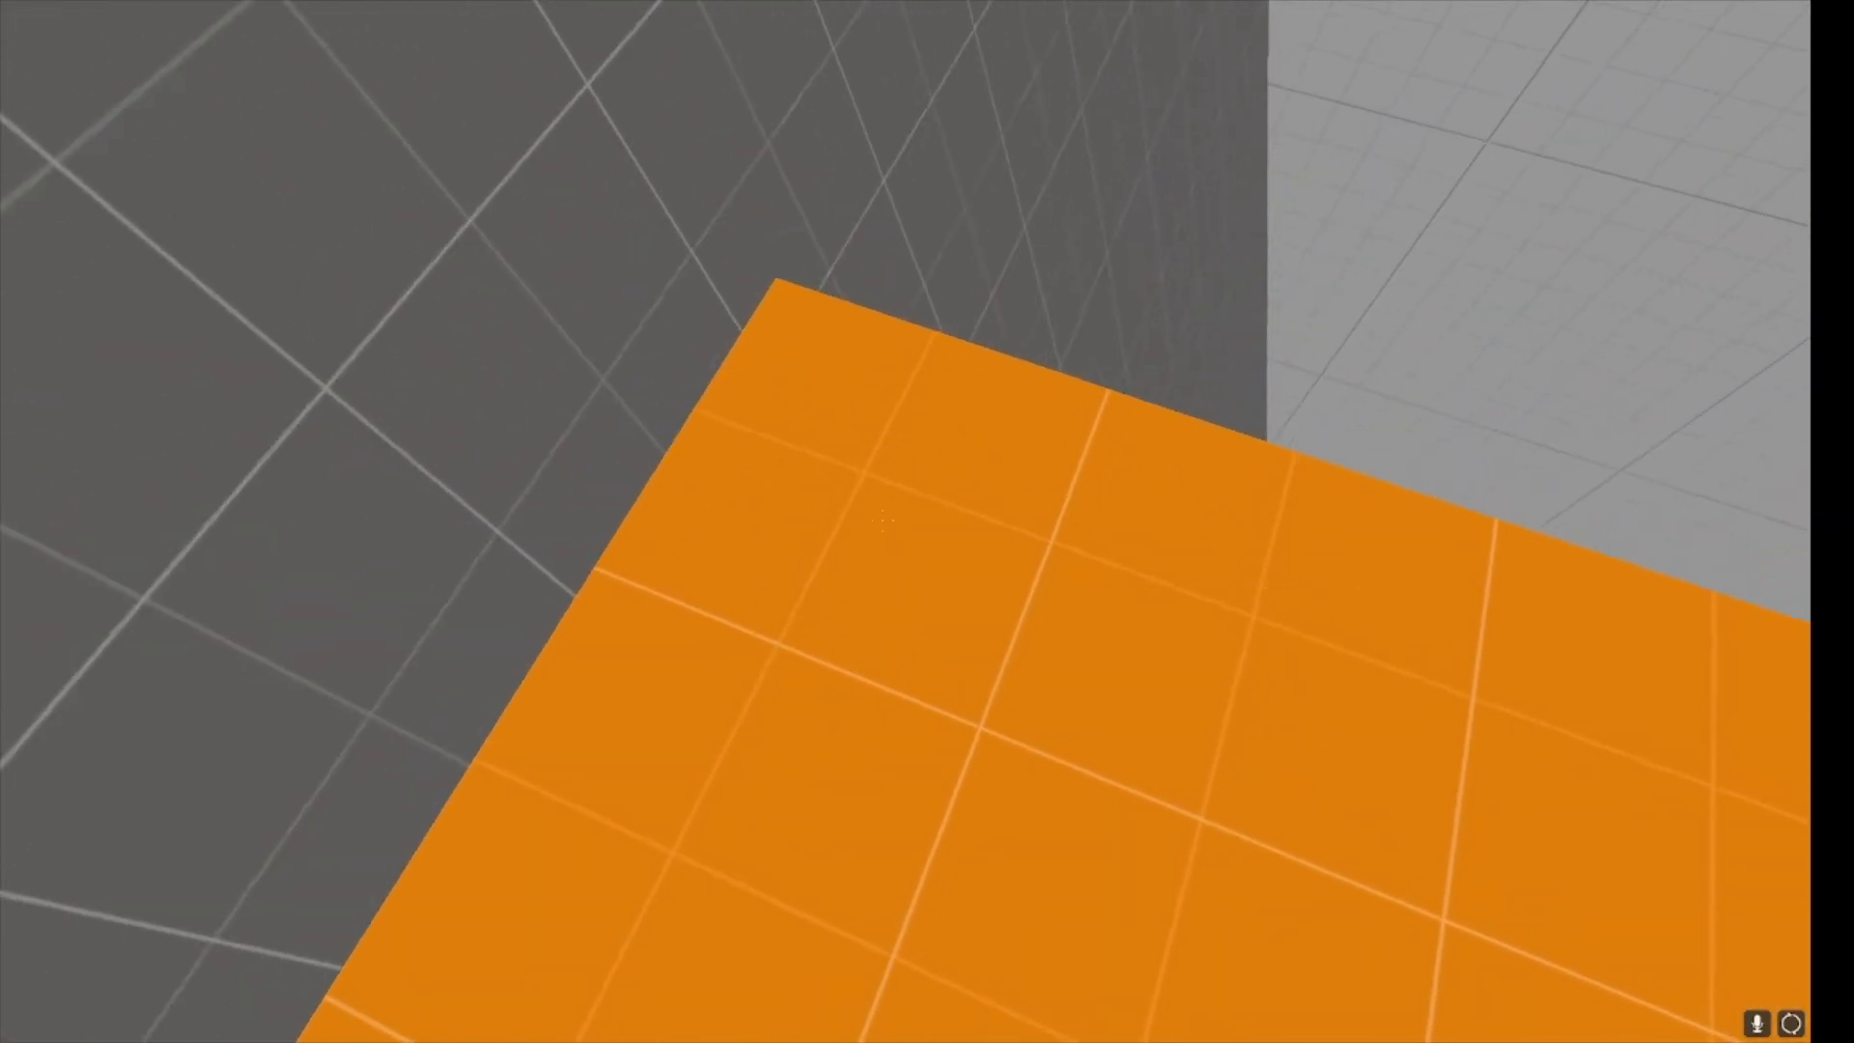
key(w)
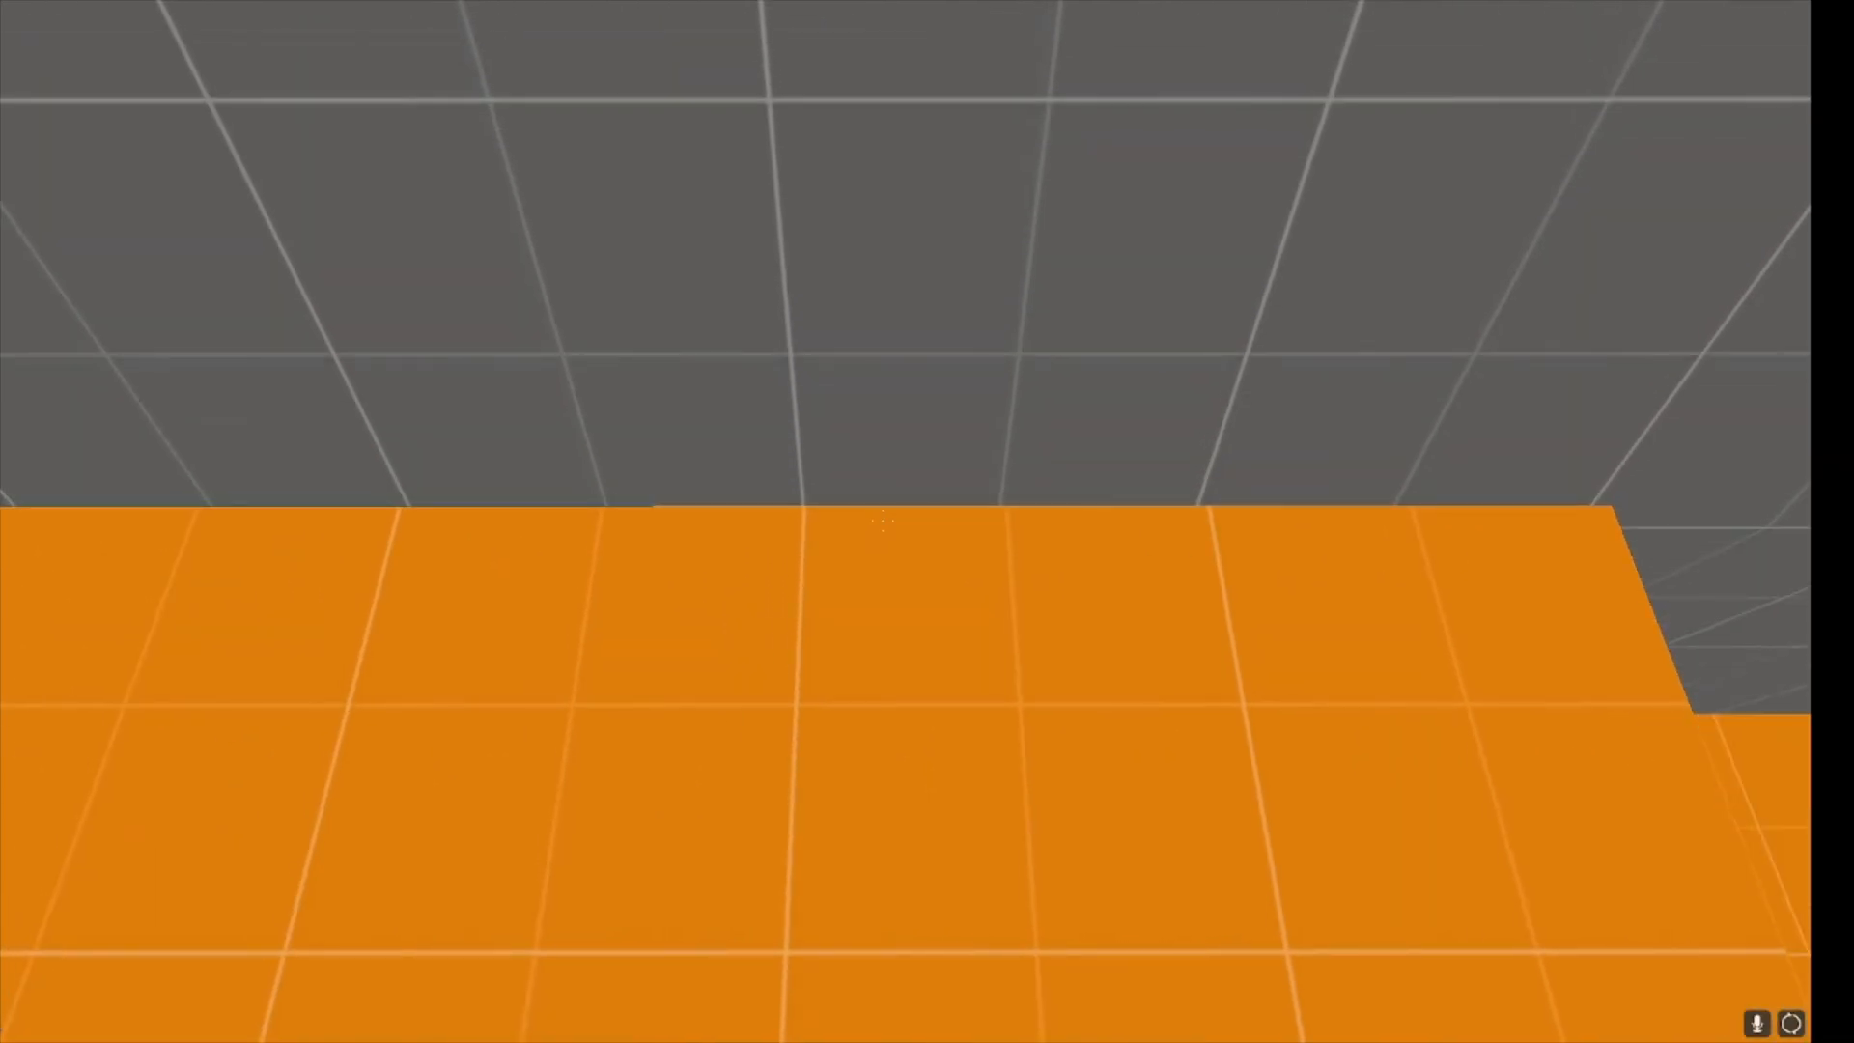
key(w)
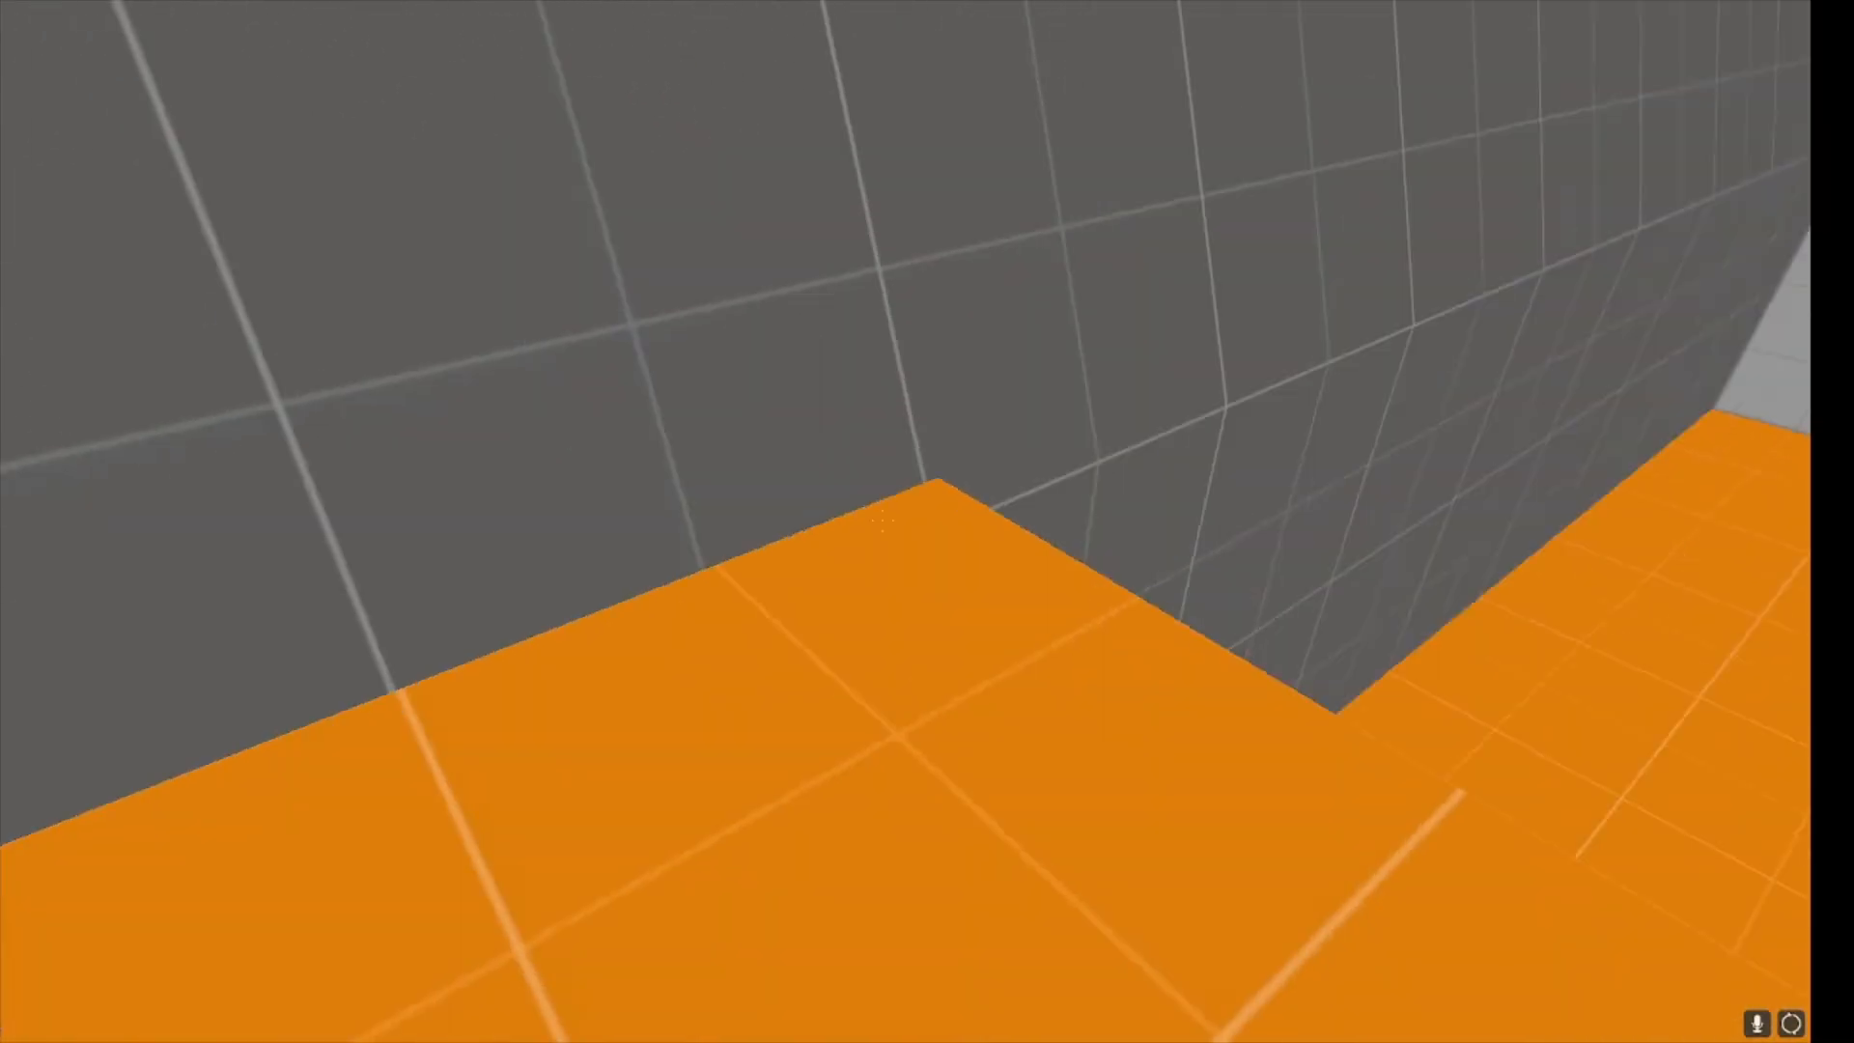
key(w)
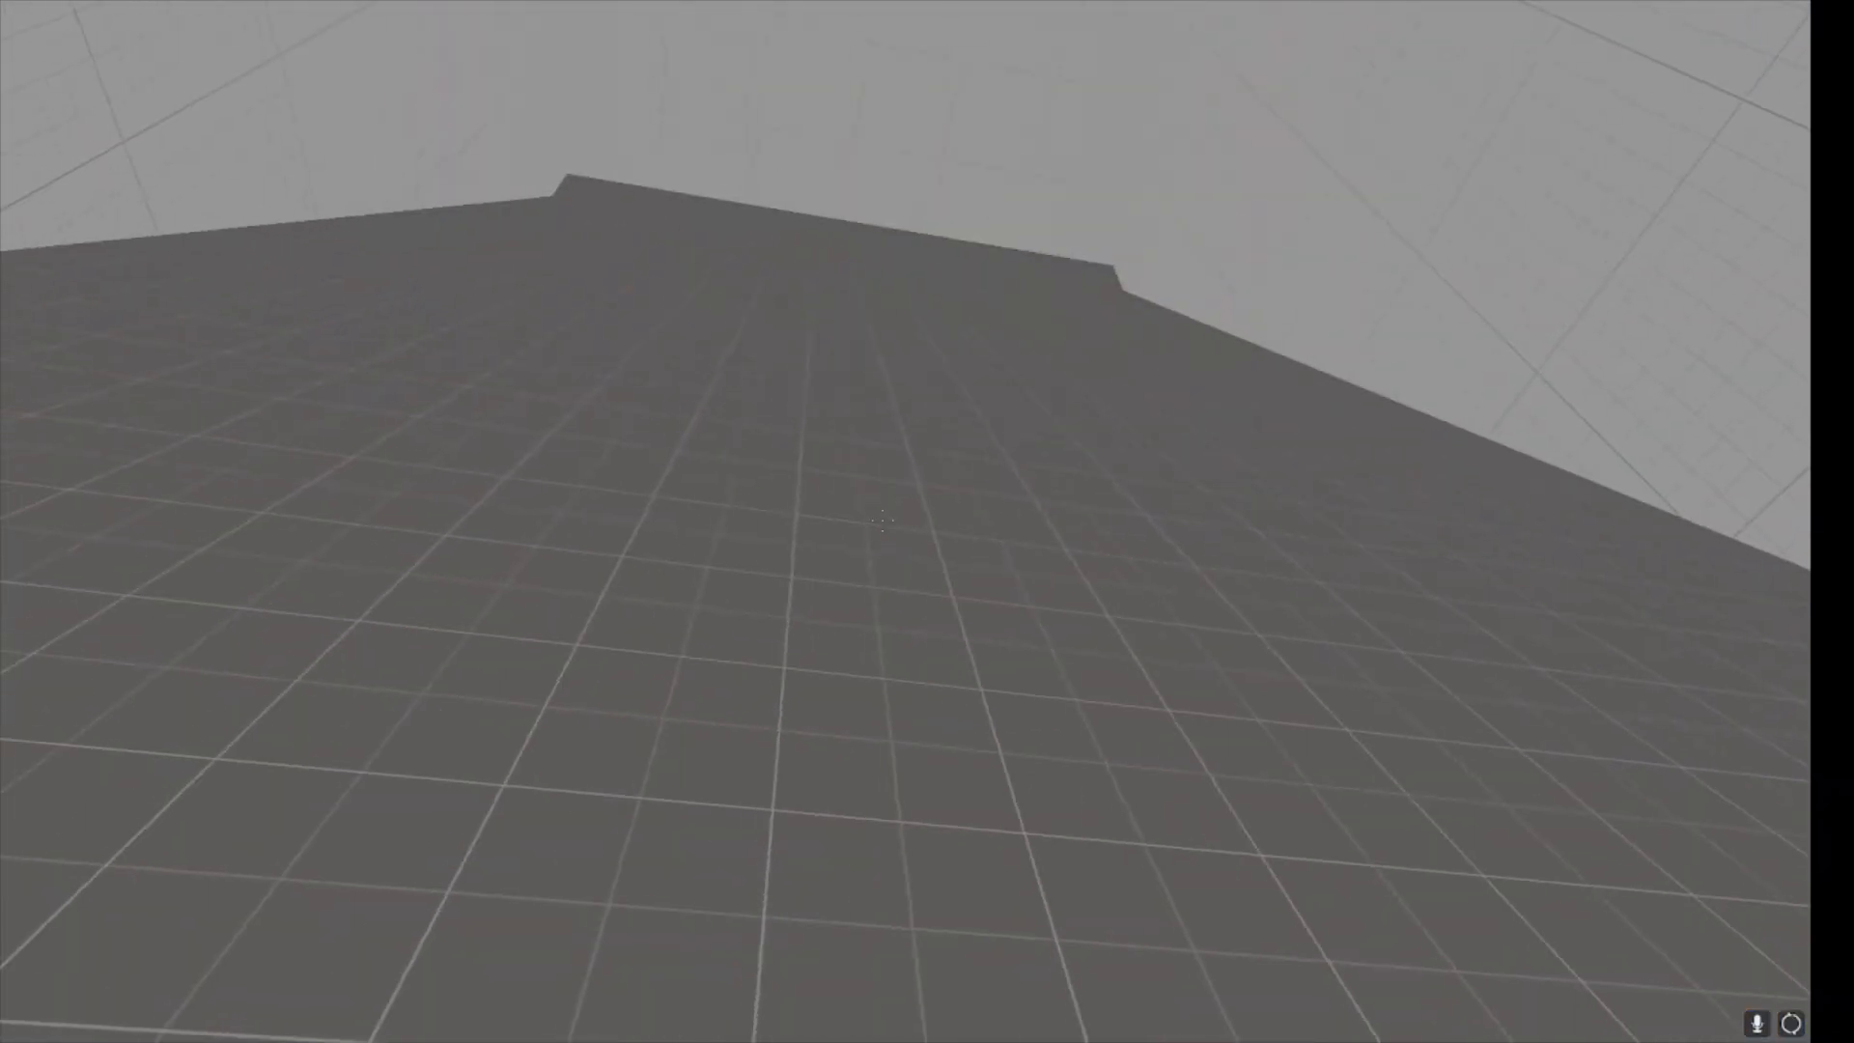
Quit the test game without saving to get back to the elevator map in the editor.
key(grave)
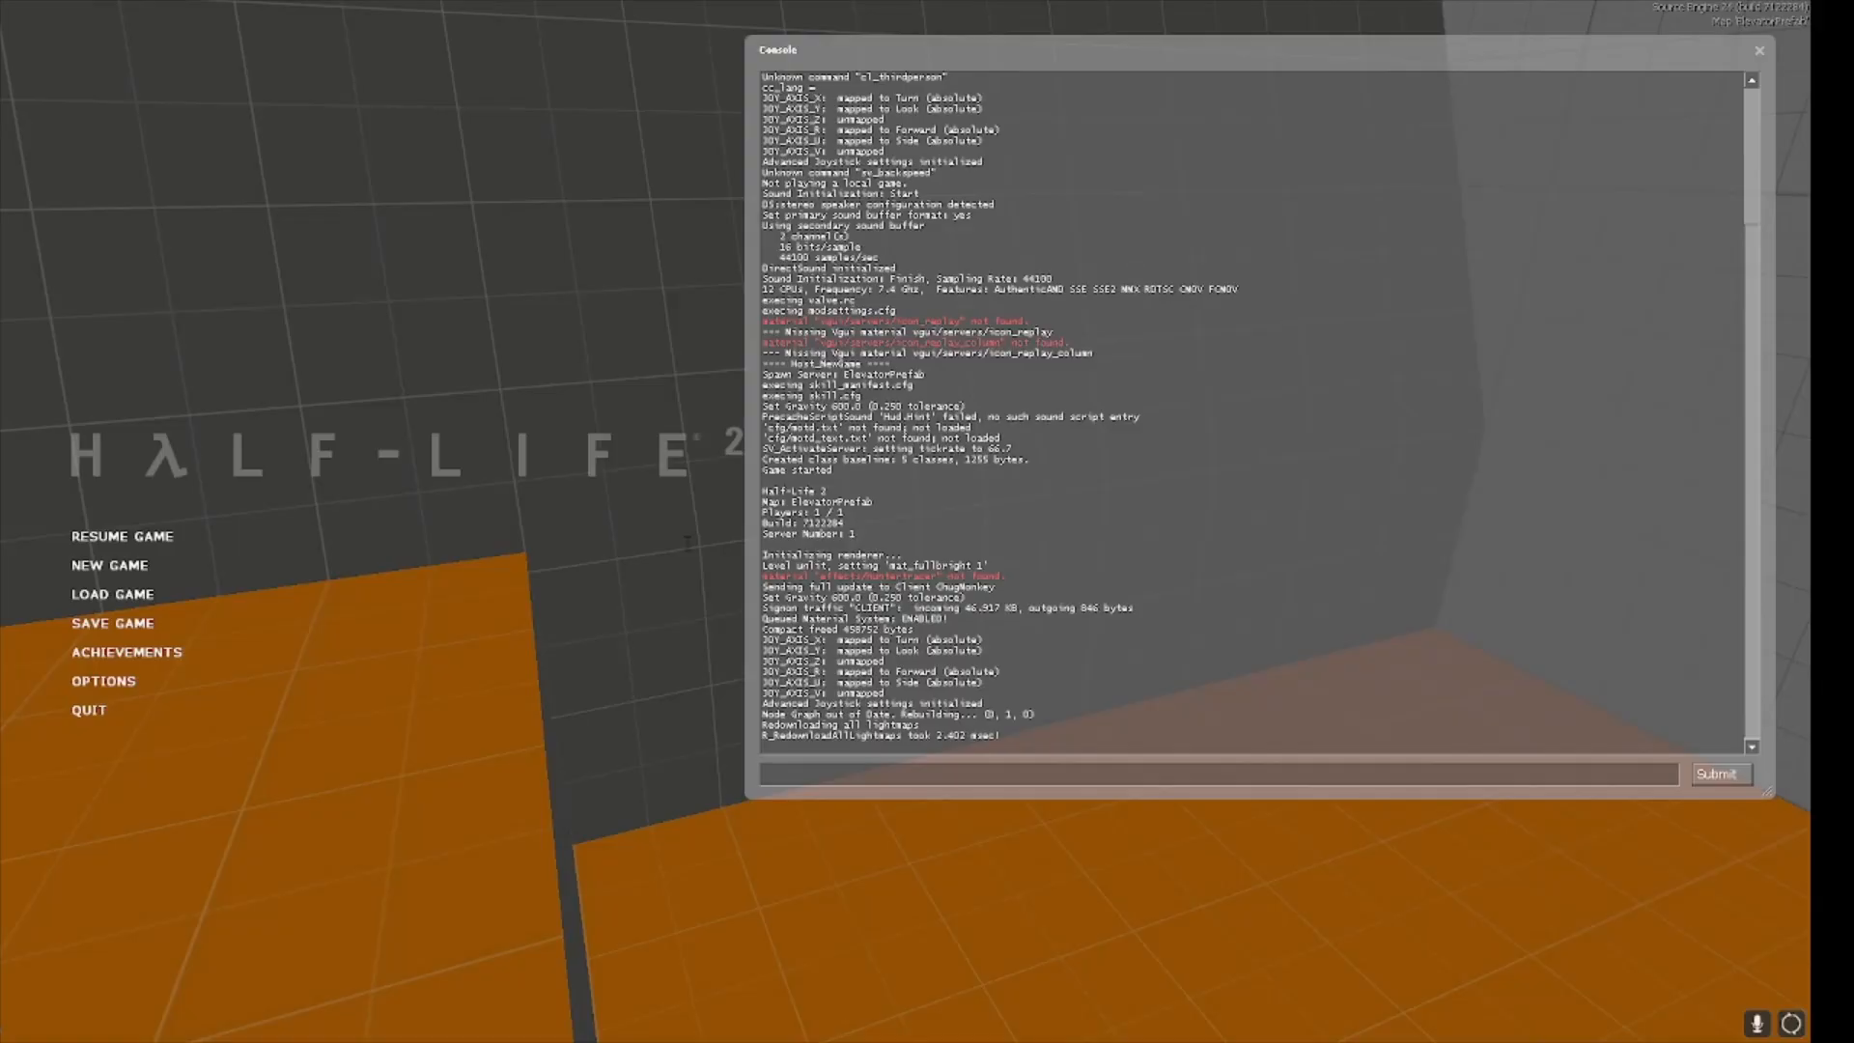
click(106, 711)
click(866, 547)
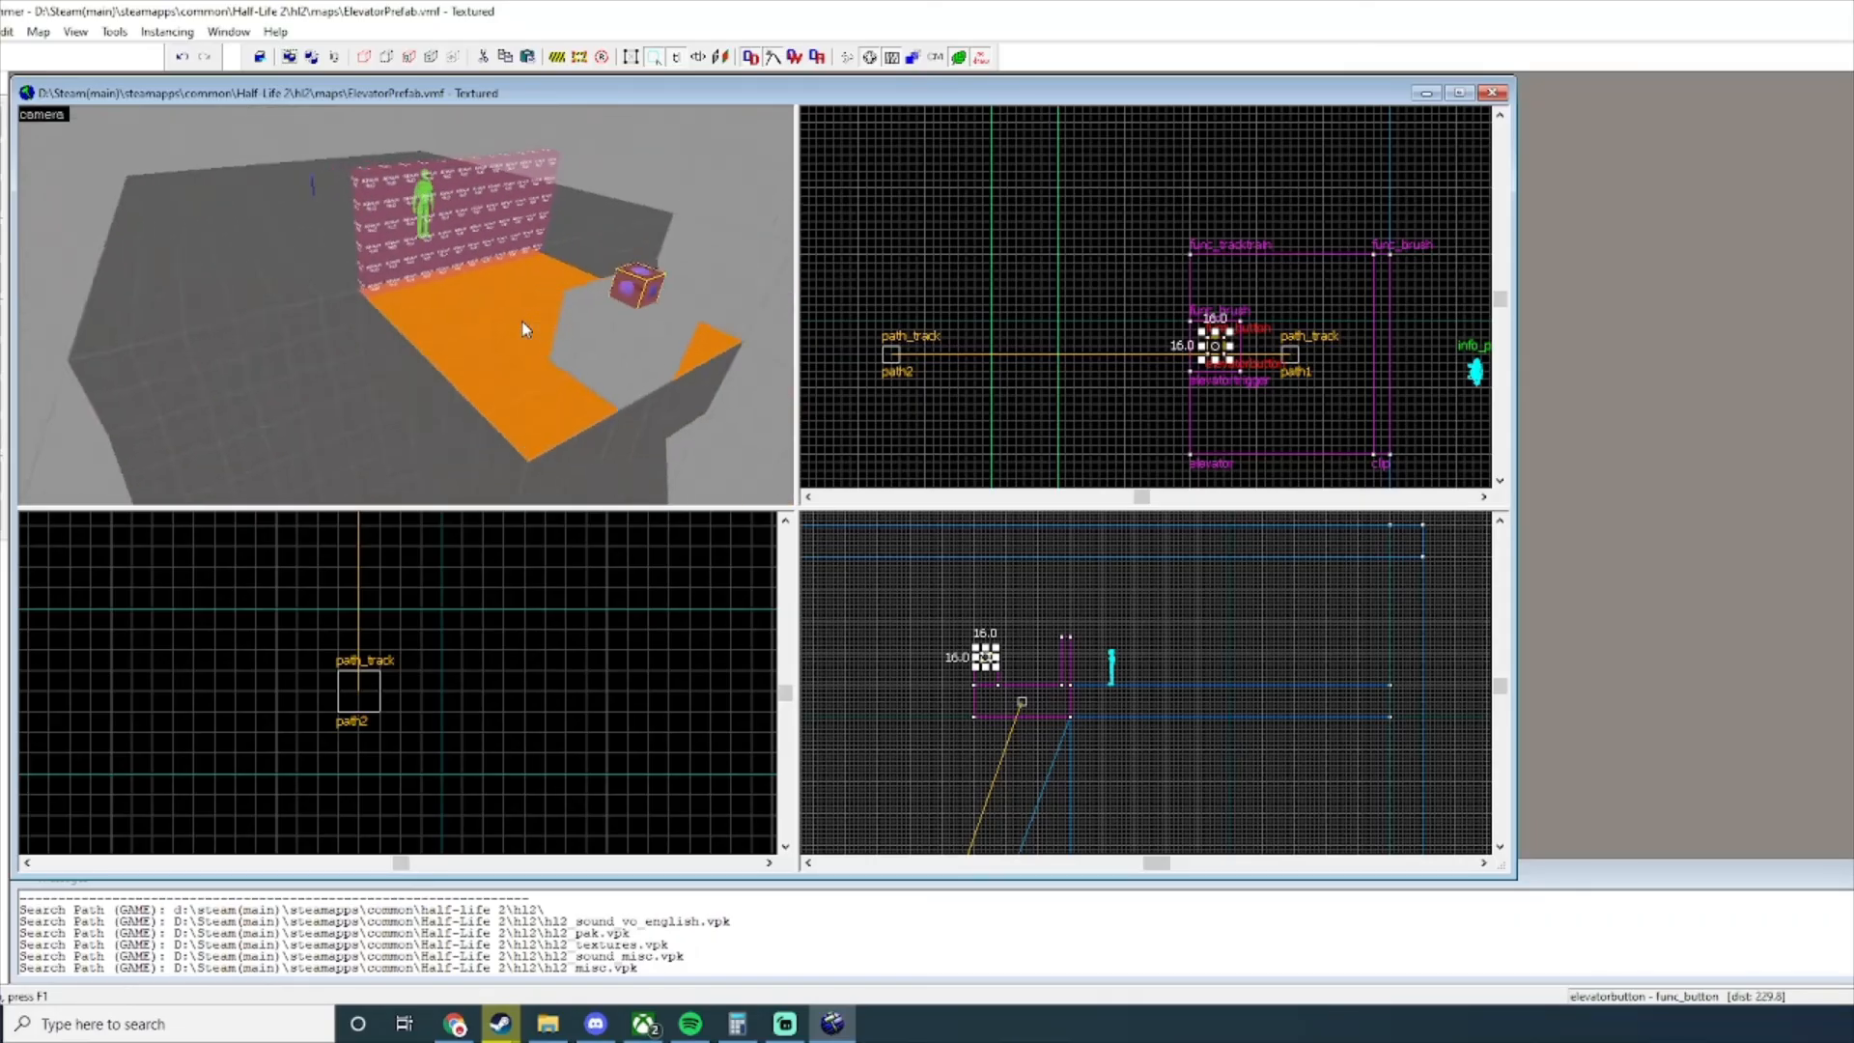
Select the elevator func_tracktrain and try to pull in its edge on the clip wall side.
key(a)
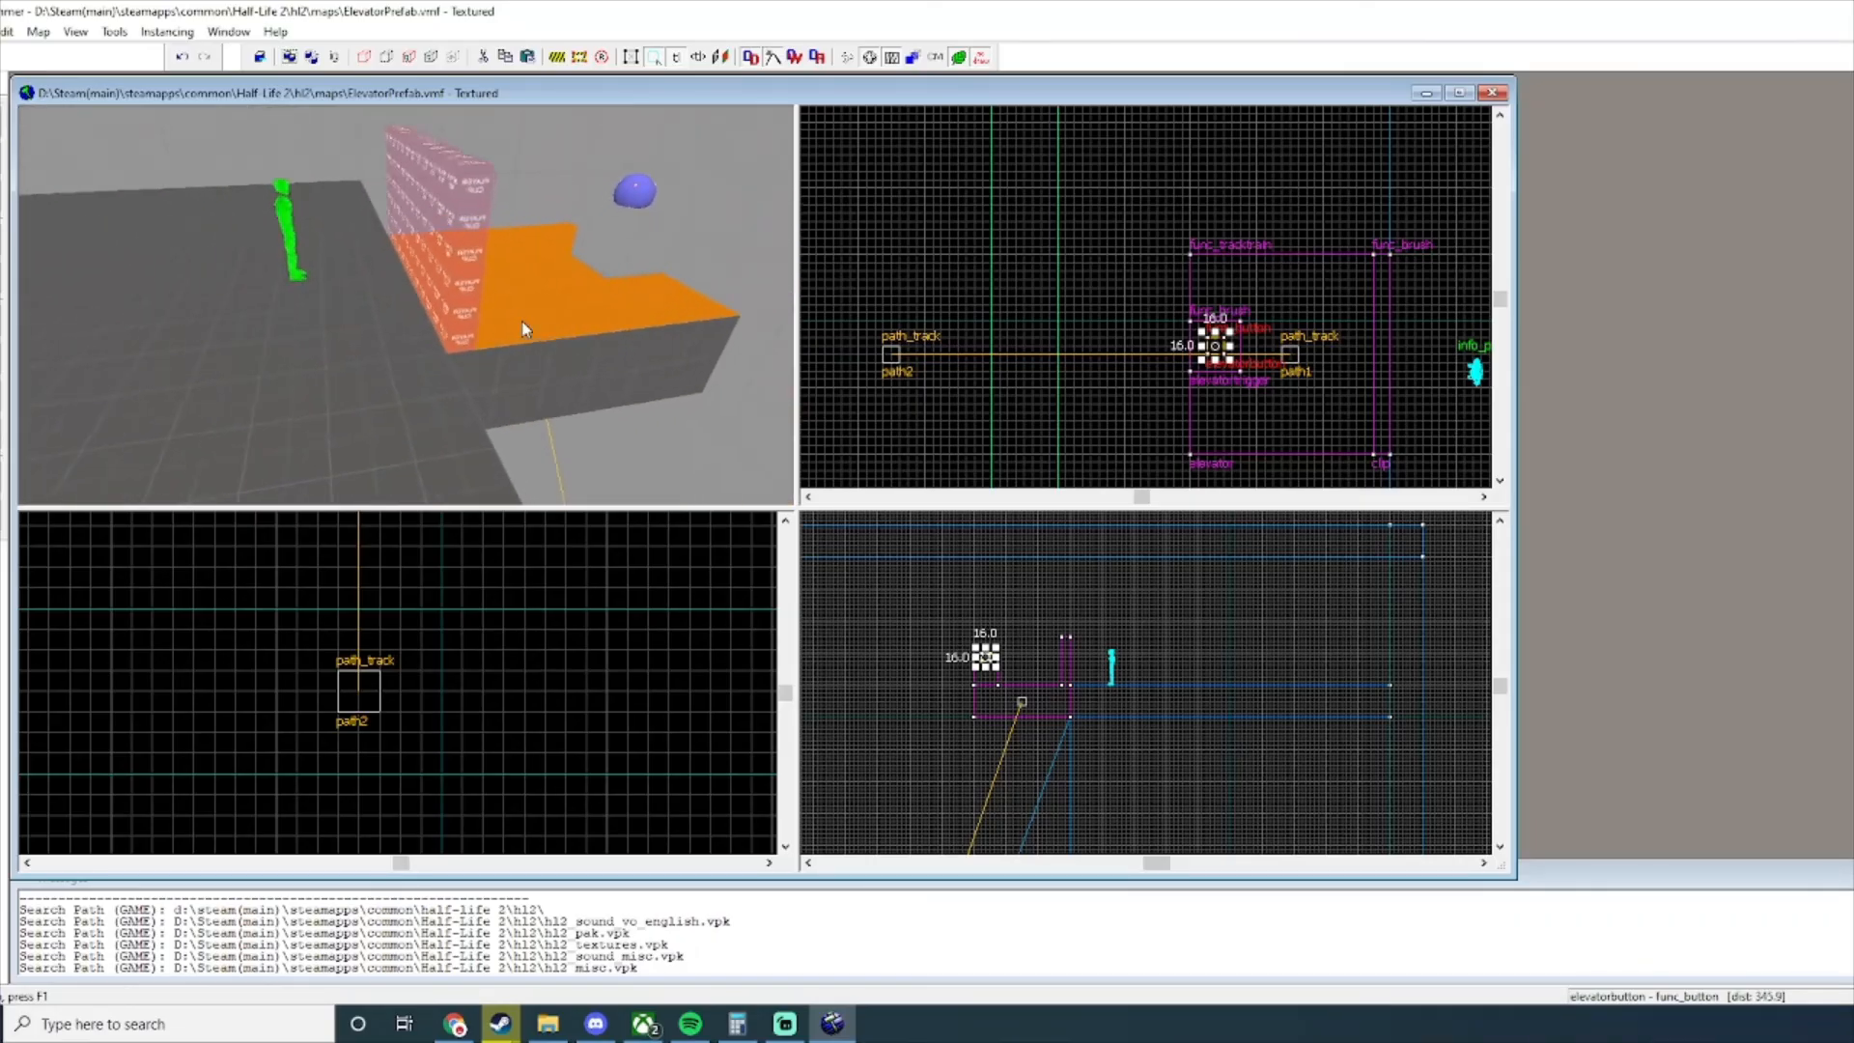
key(w)
key(d)
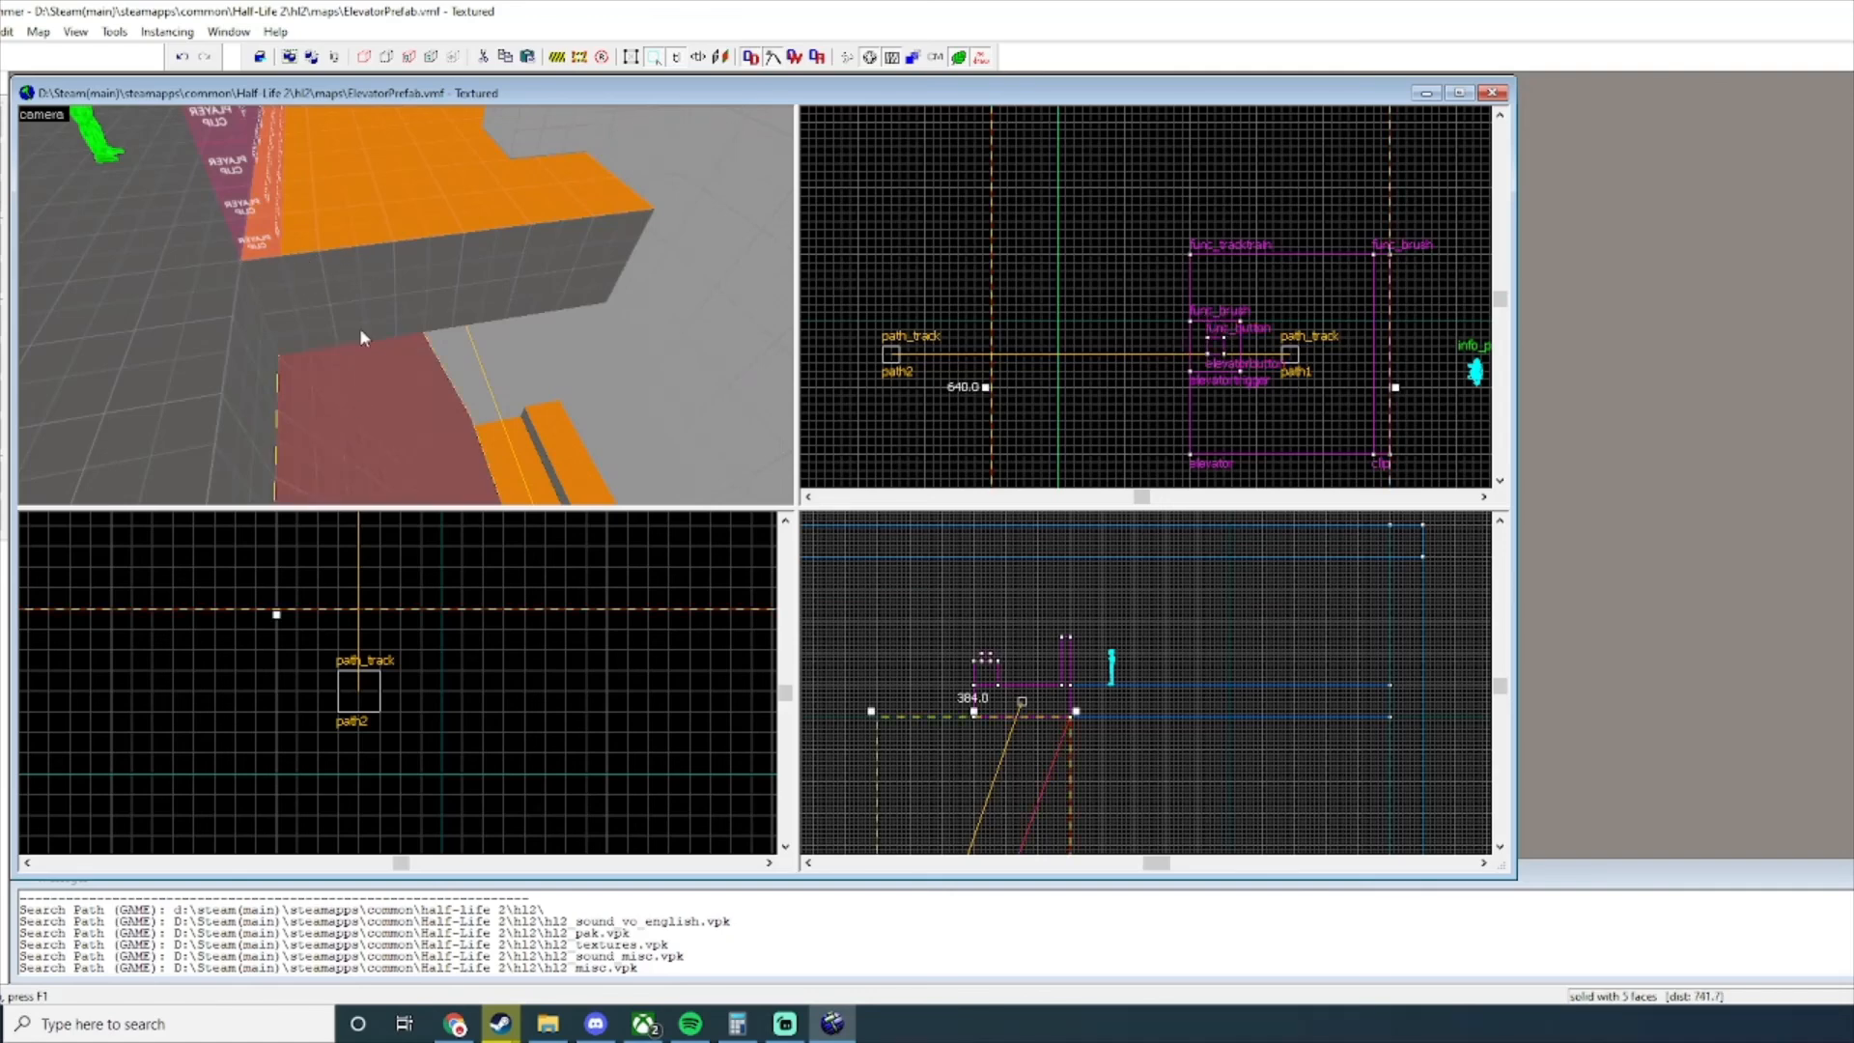
click(352, 280)
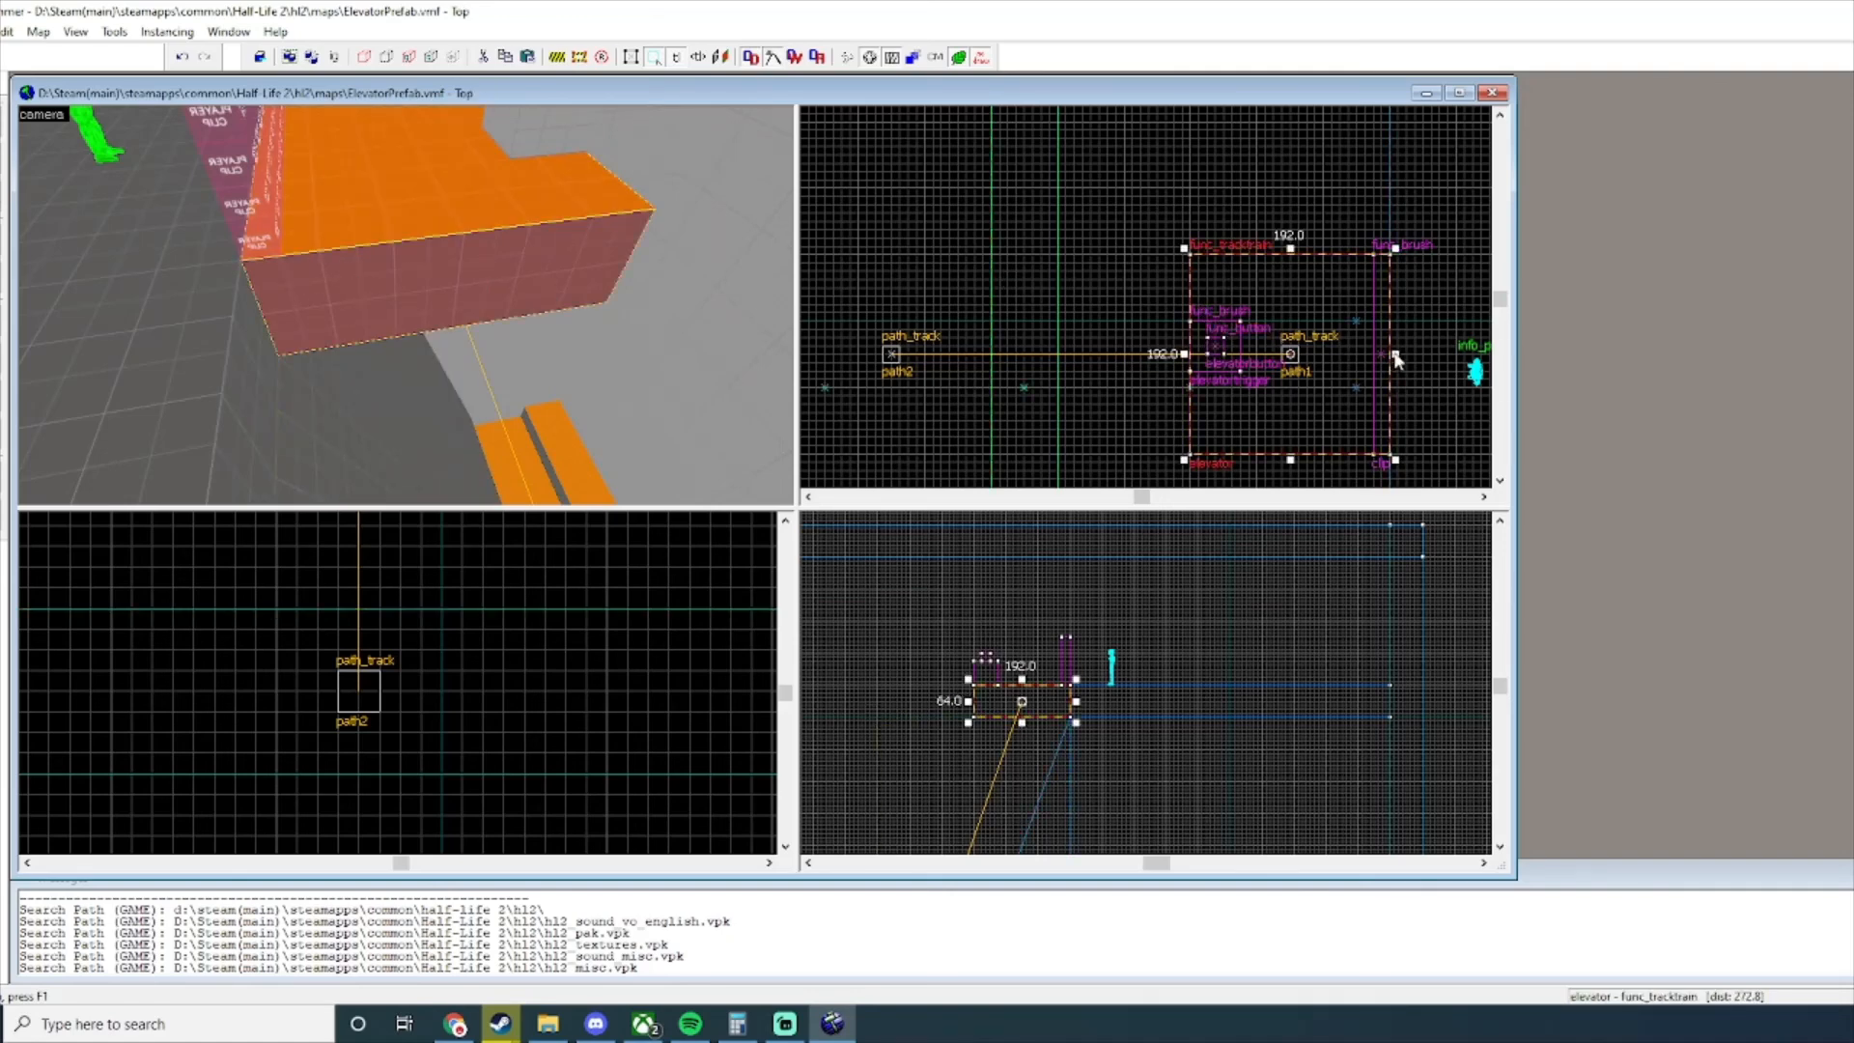
mouse_move(1396, 360)
mouse_down()
mouse_move(1433, 347)
mouse_move(1393, 361)
mouse_up()
key(s)
key(d)
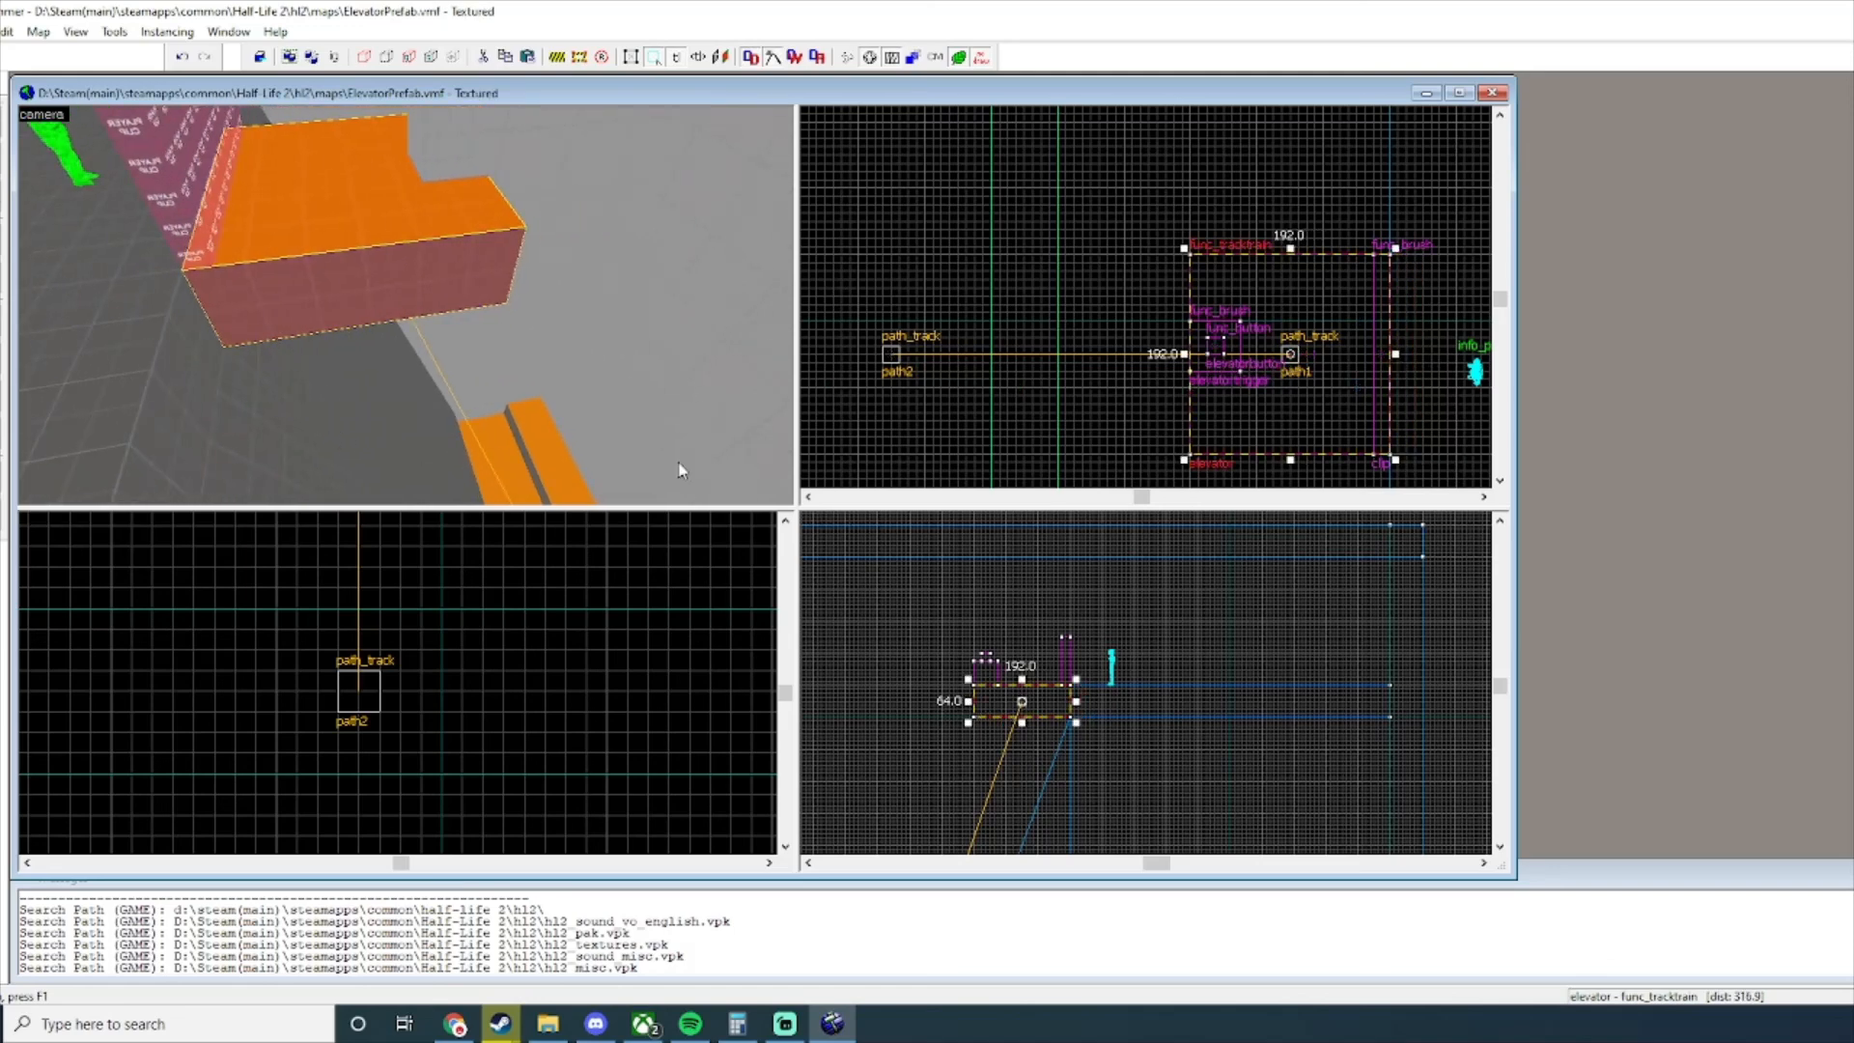
mouse_move(1400, 360)
mouse_down()
mouse_move(1413, 347)
mouse_move(1387, 352)
mouse_up()
key(z)
key(a)
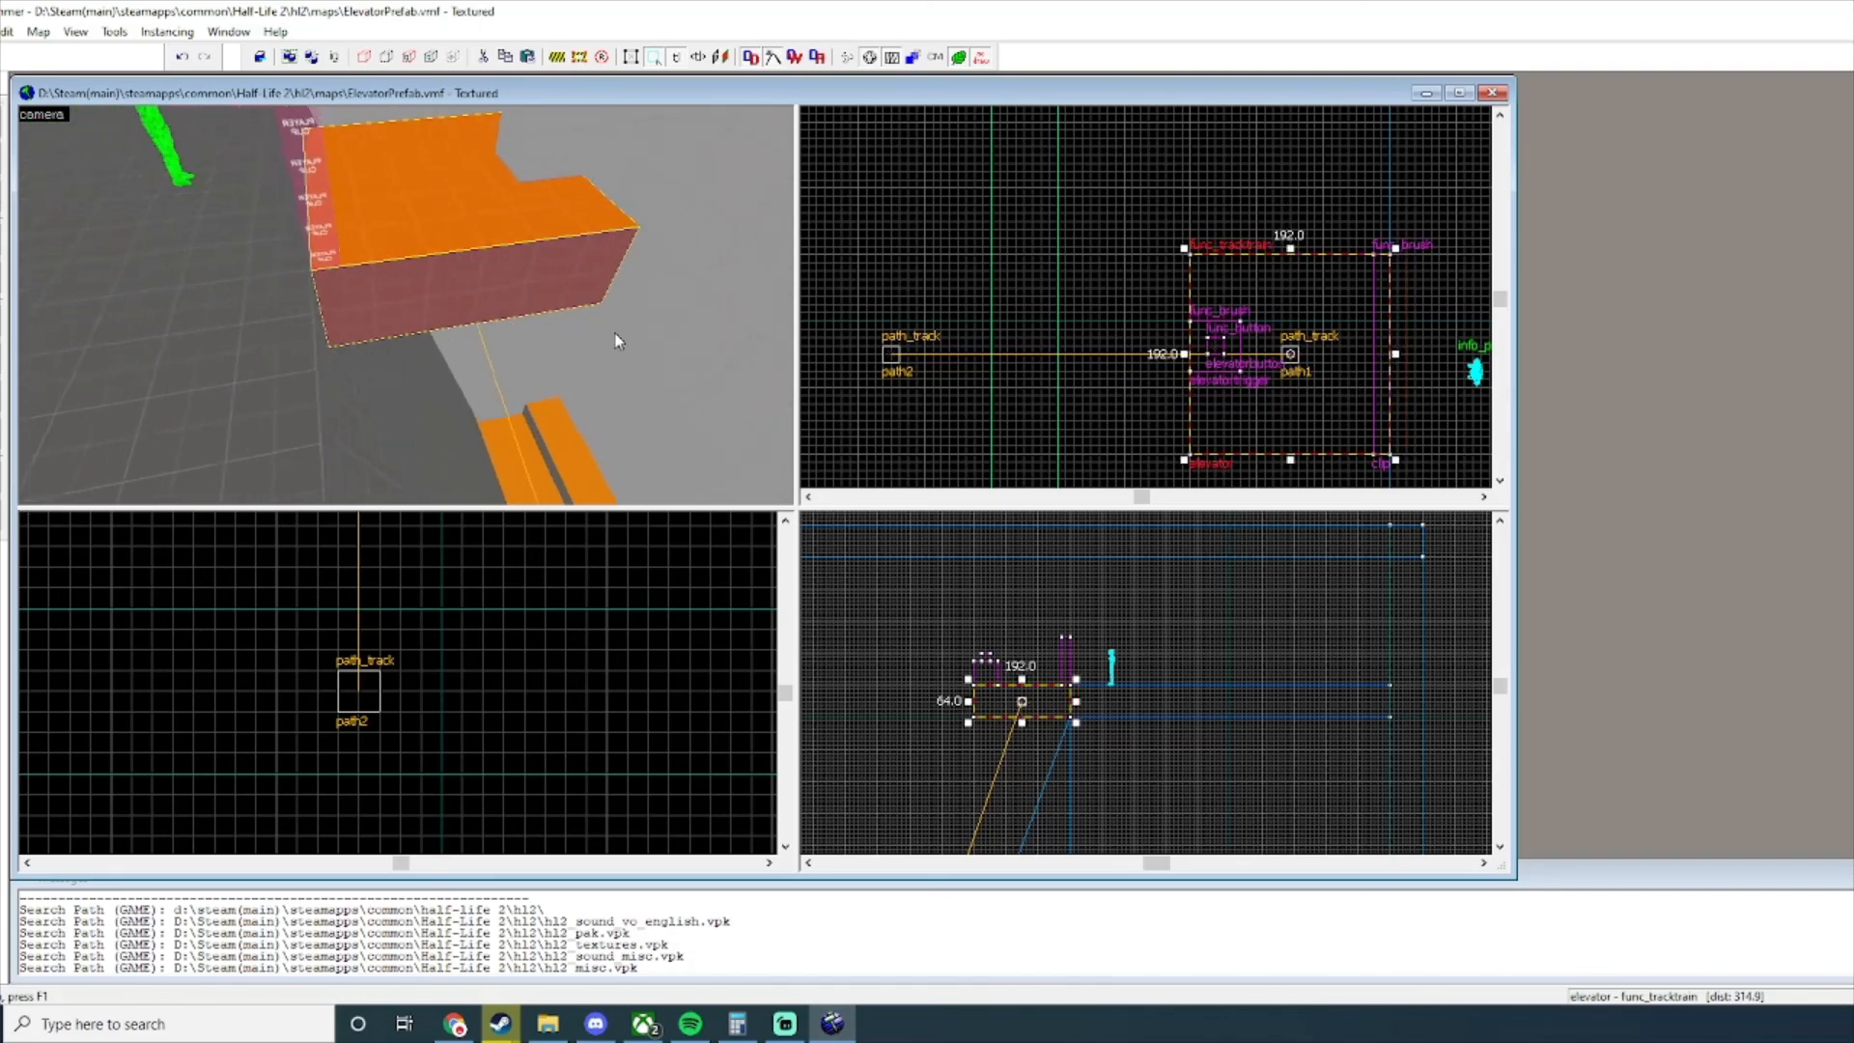
key(w)
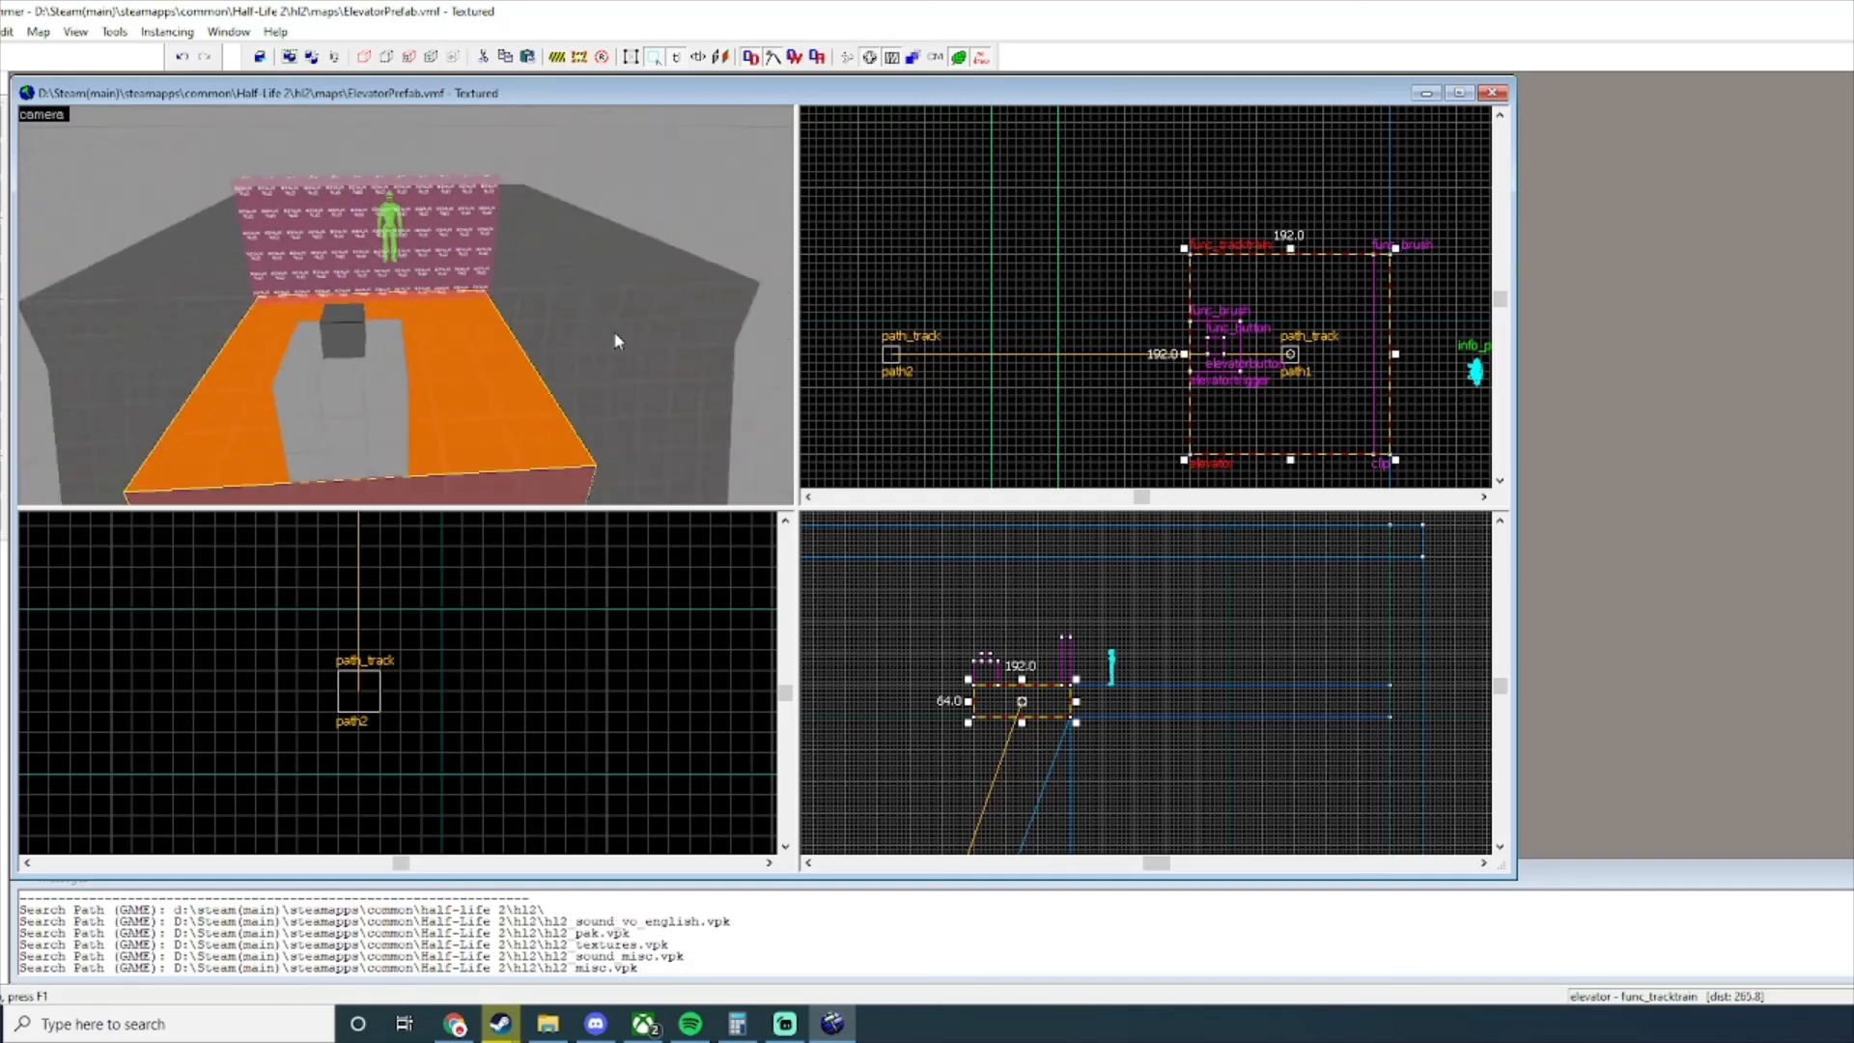
Examine the elevator platform, its clip wall edge and the sloped shaft beneath it from several sides in the 3D view.
key(a)
key(z)
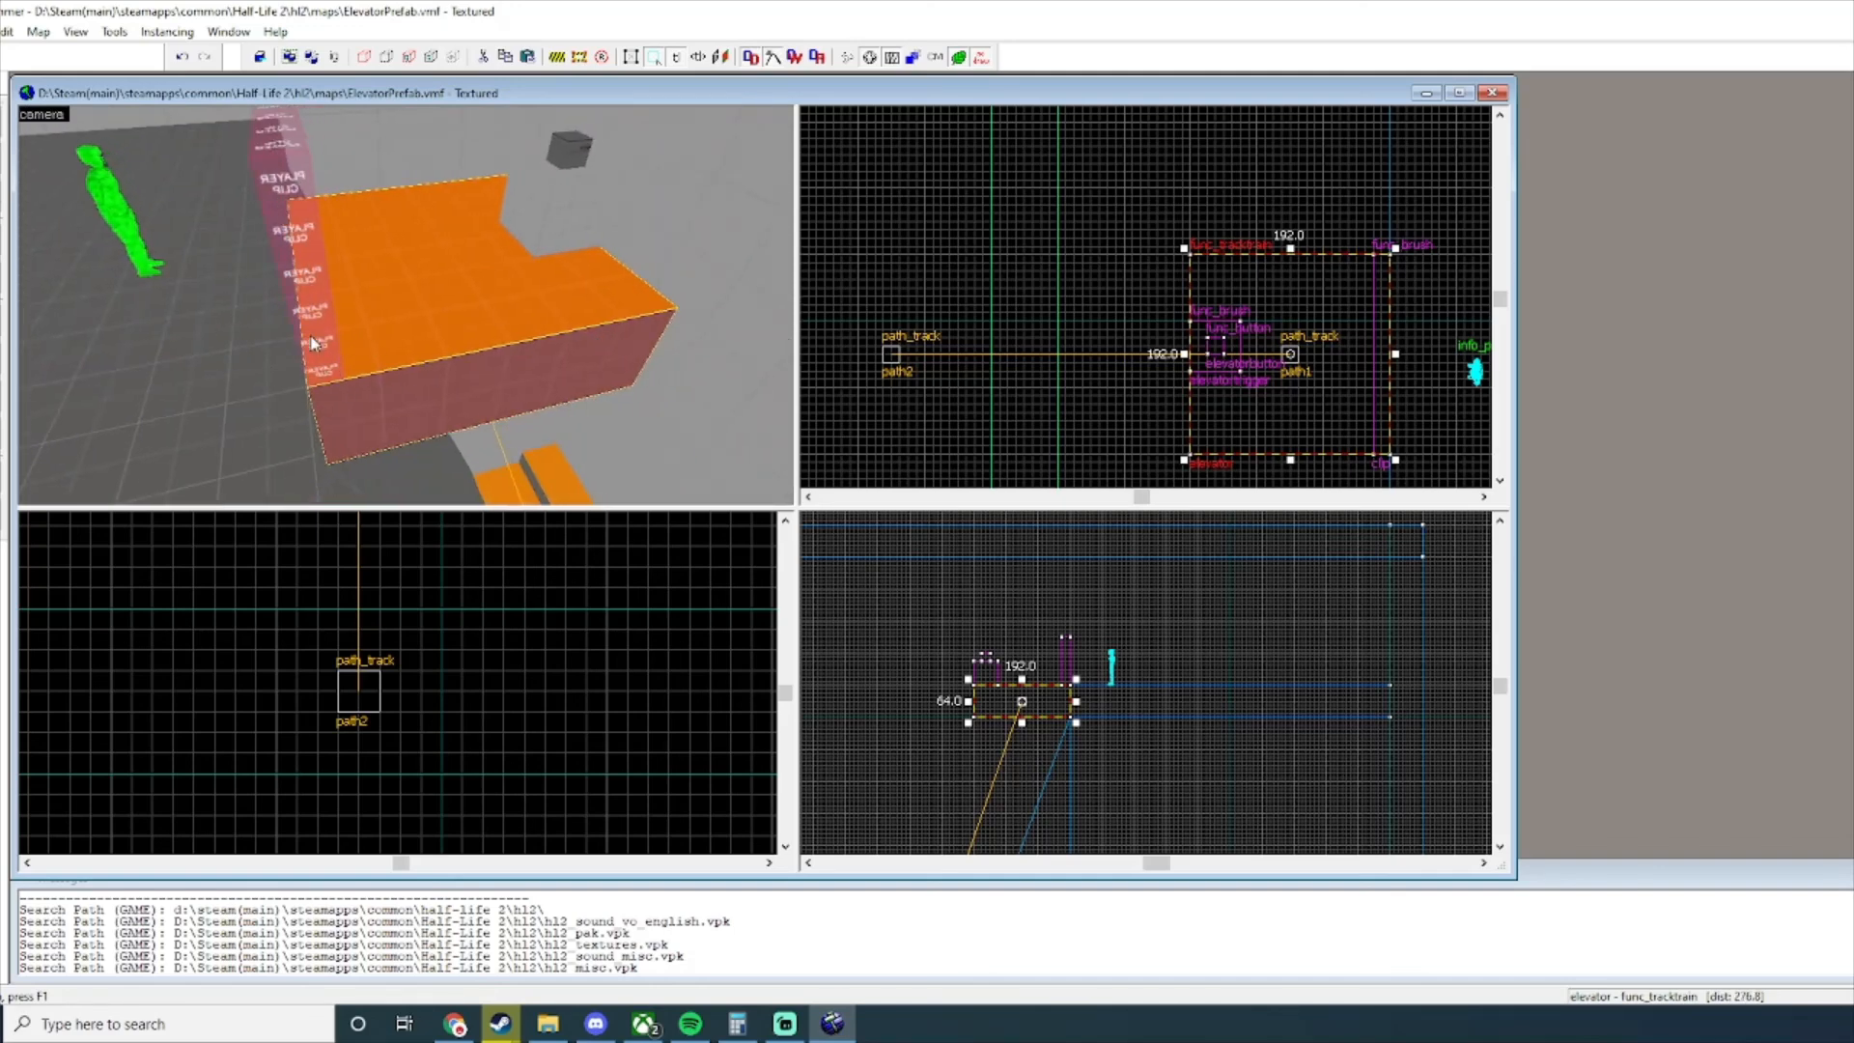
key(z)
key(d)
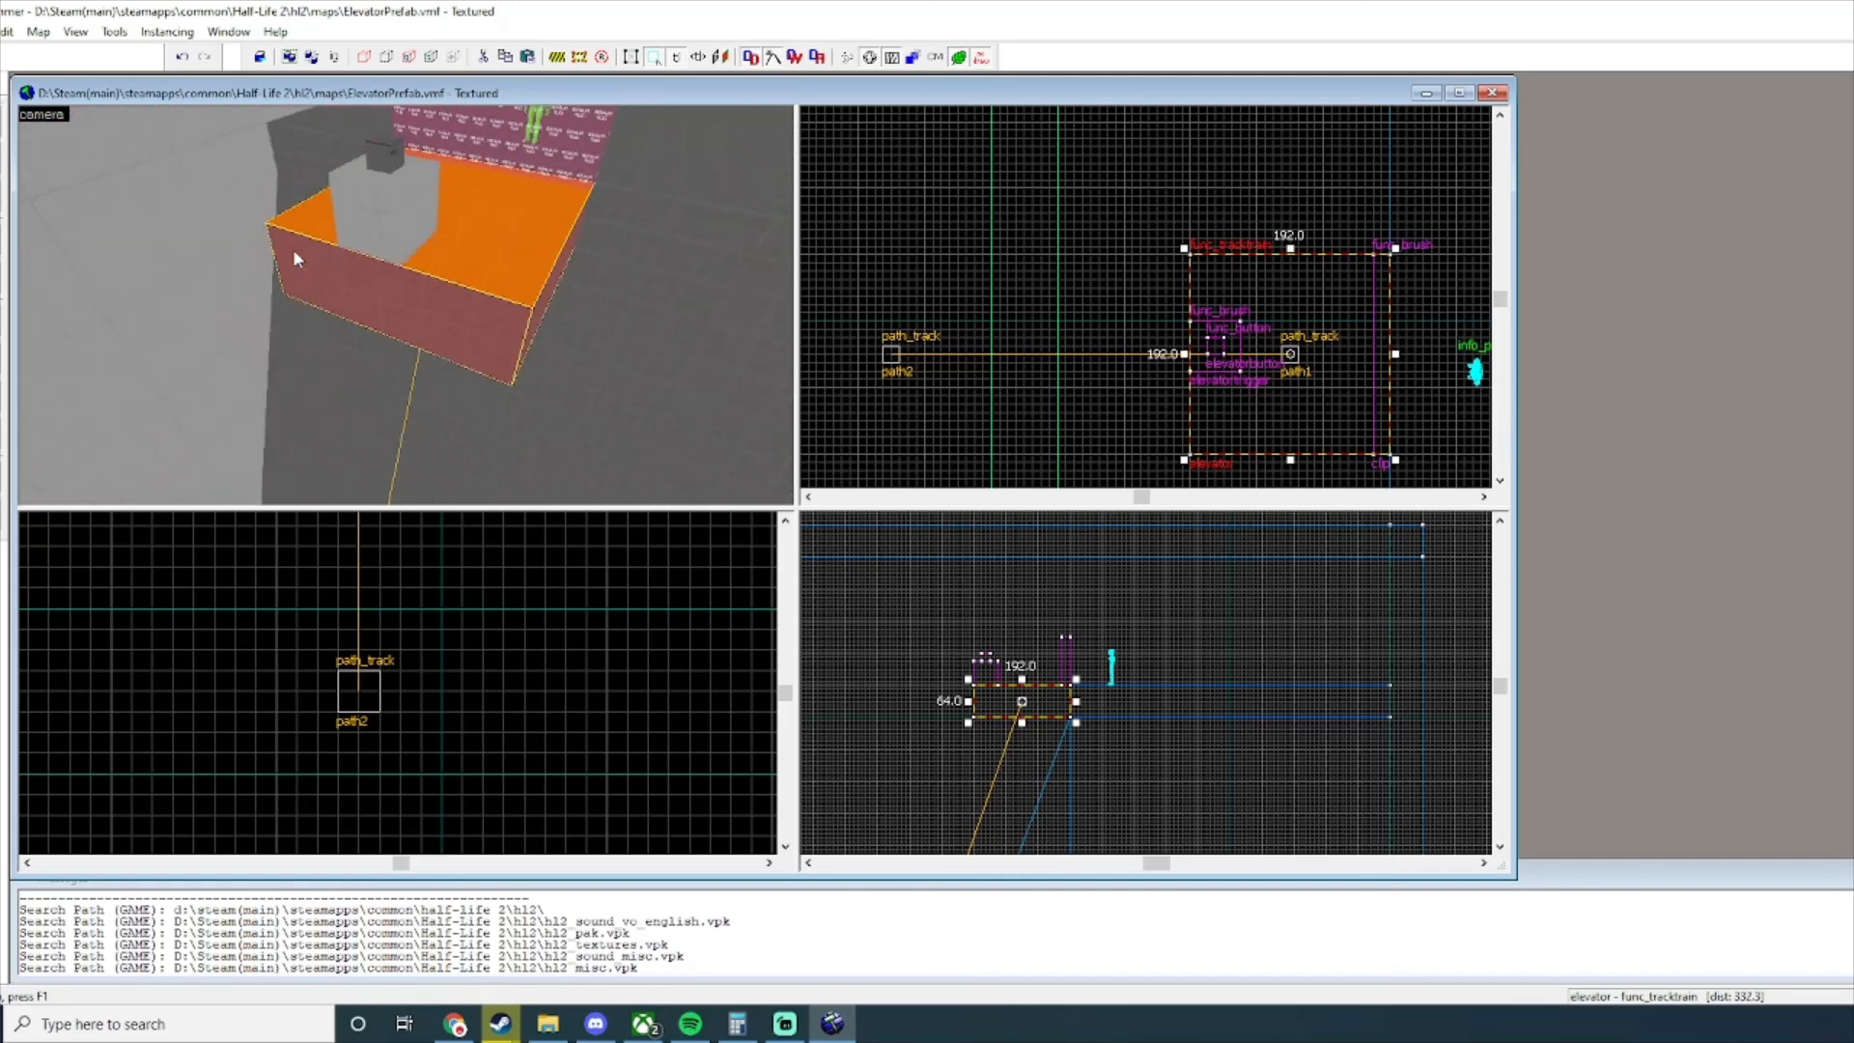
key(w)
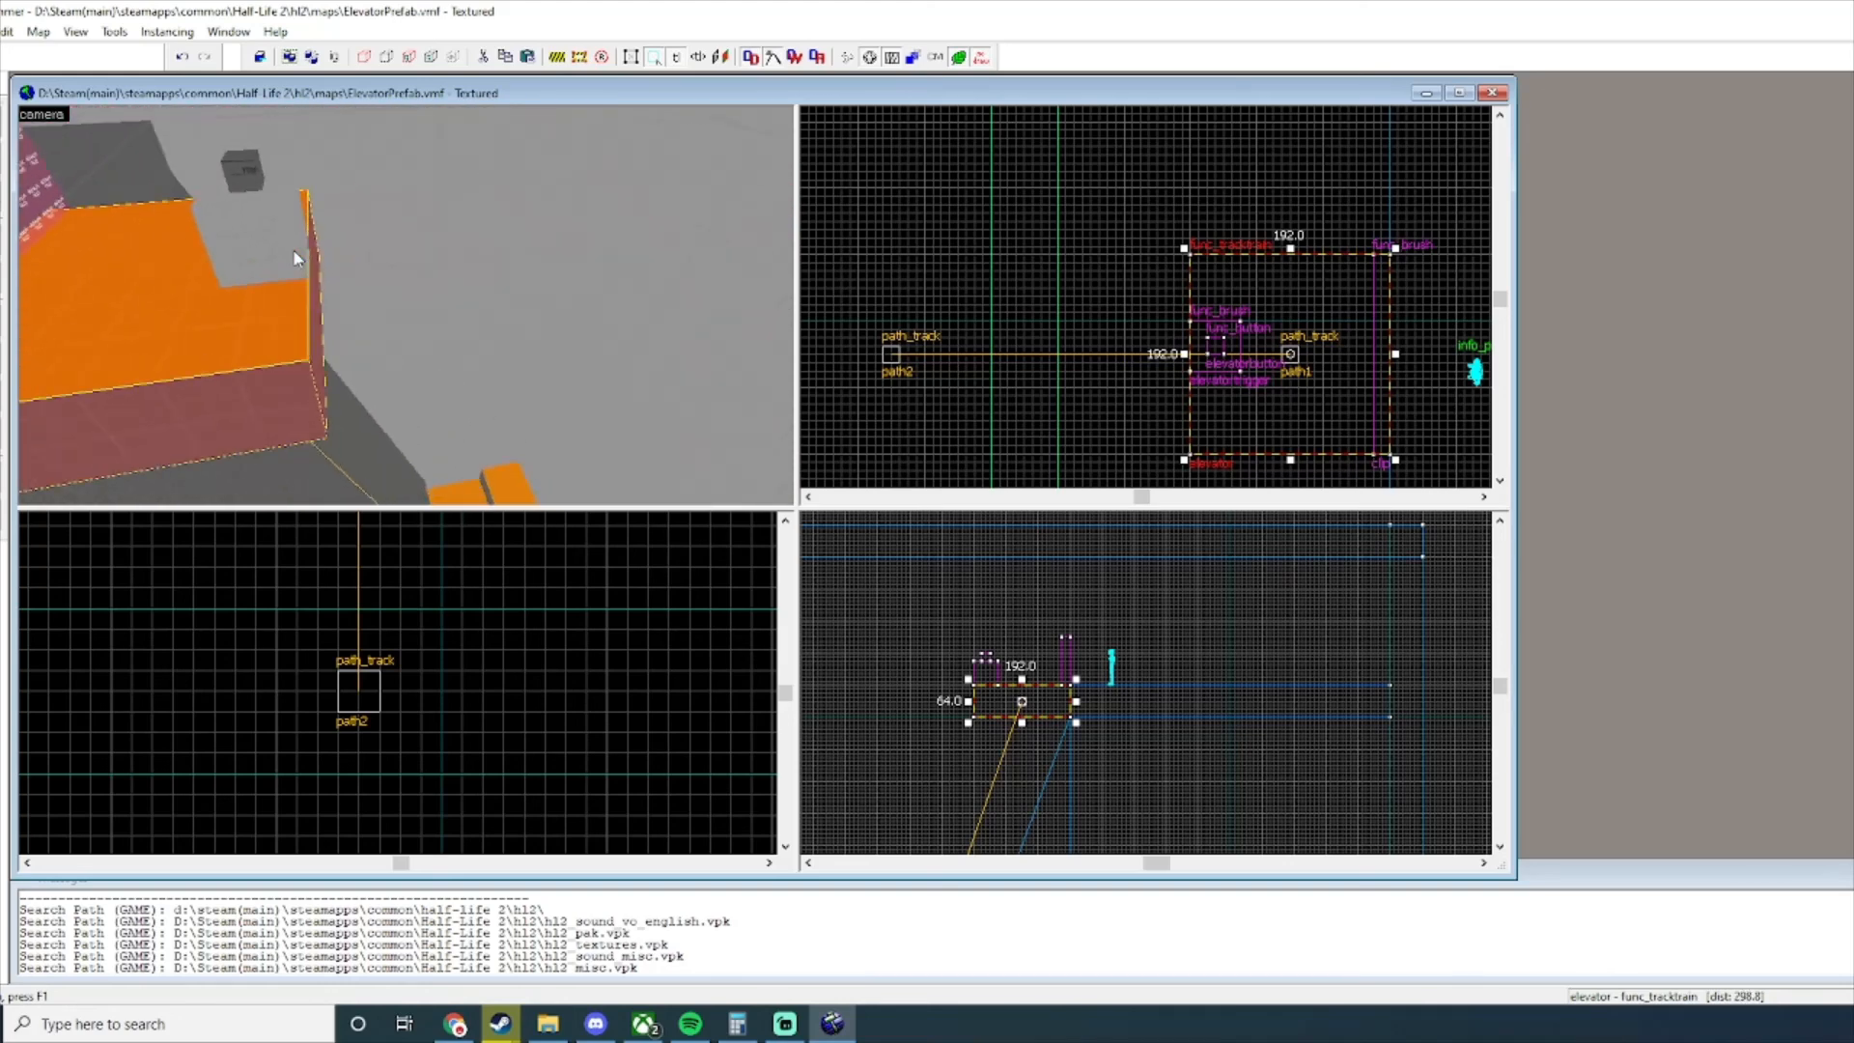
key(a)
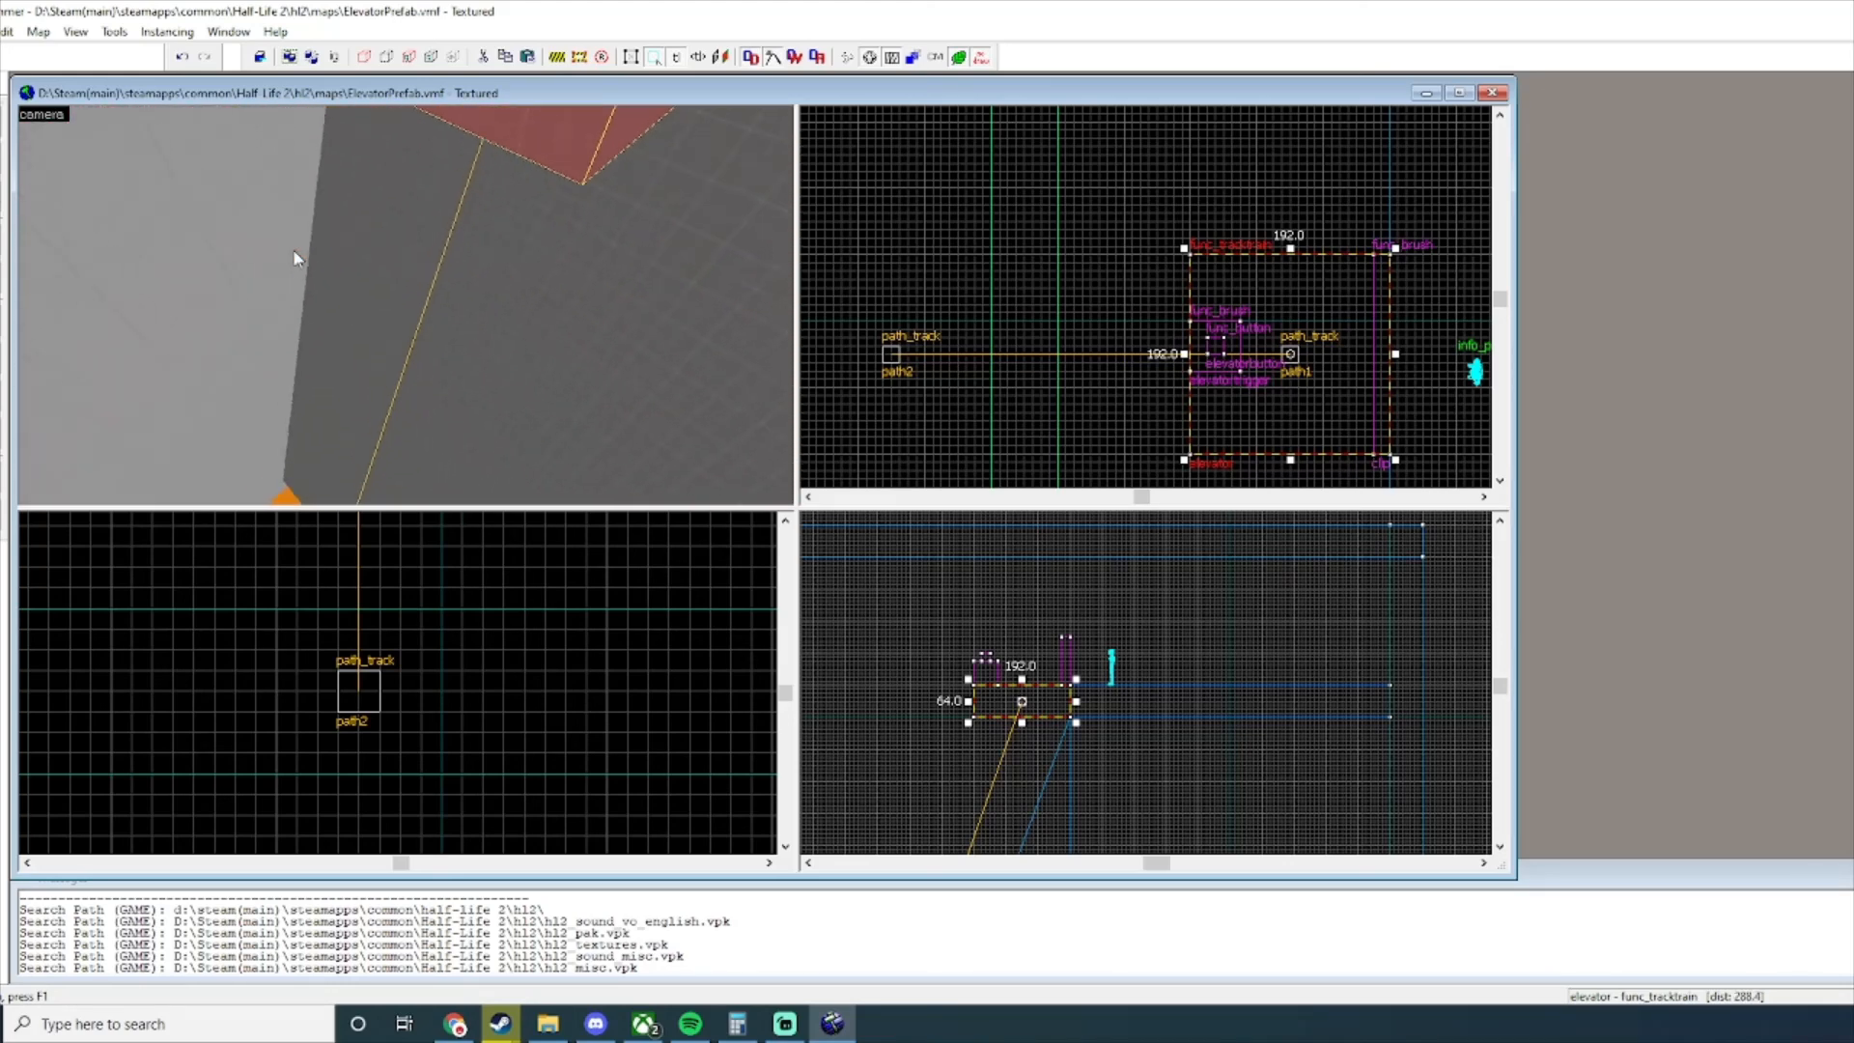
key(w)
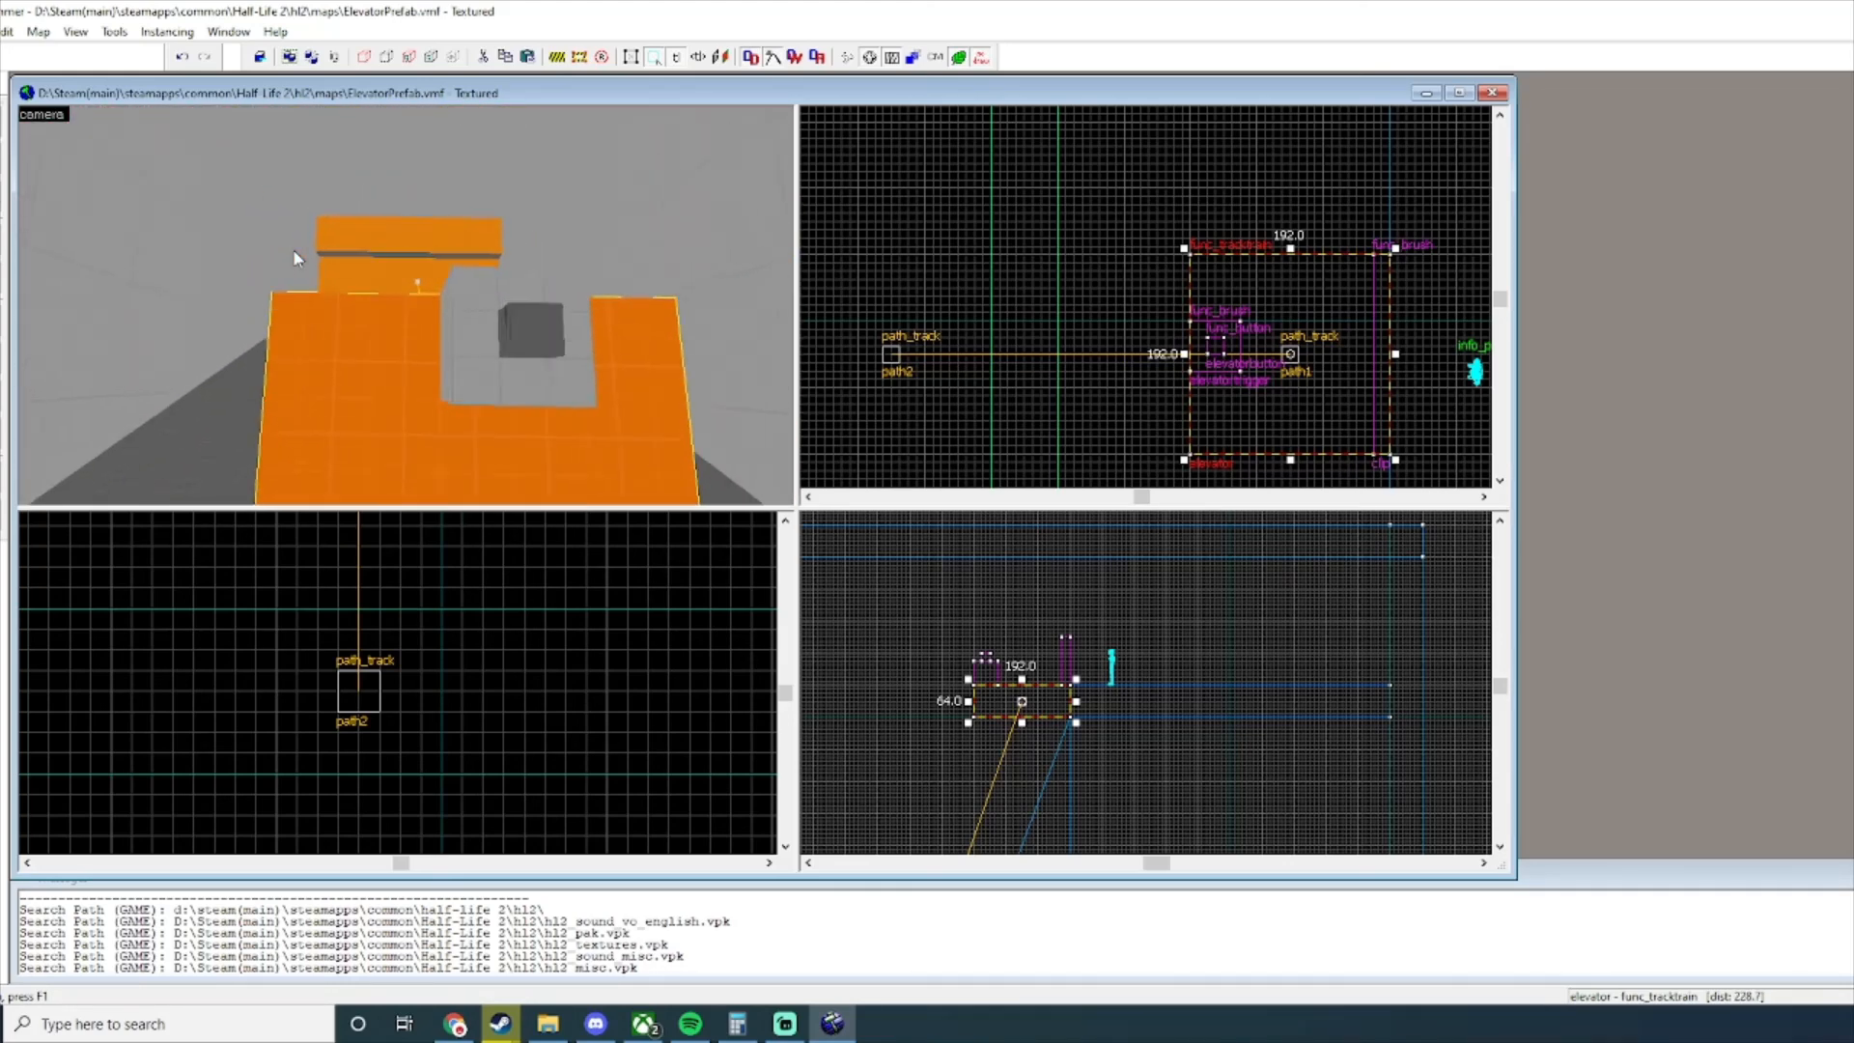
key(w)
key(s)
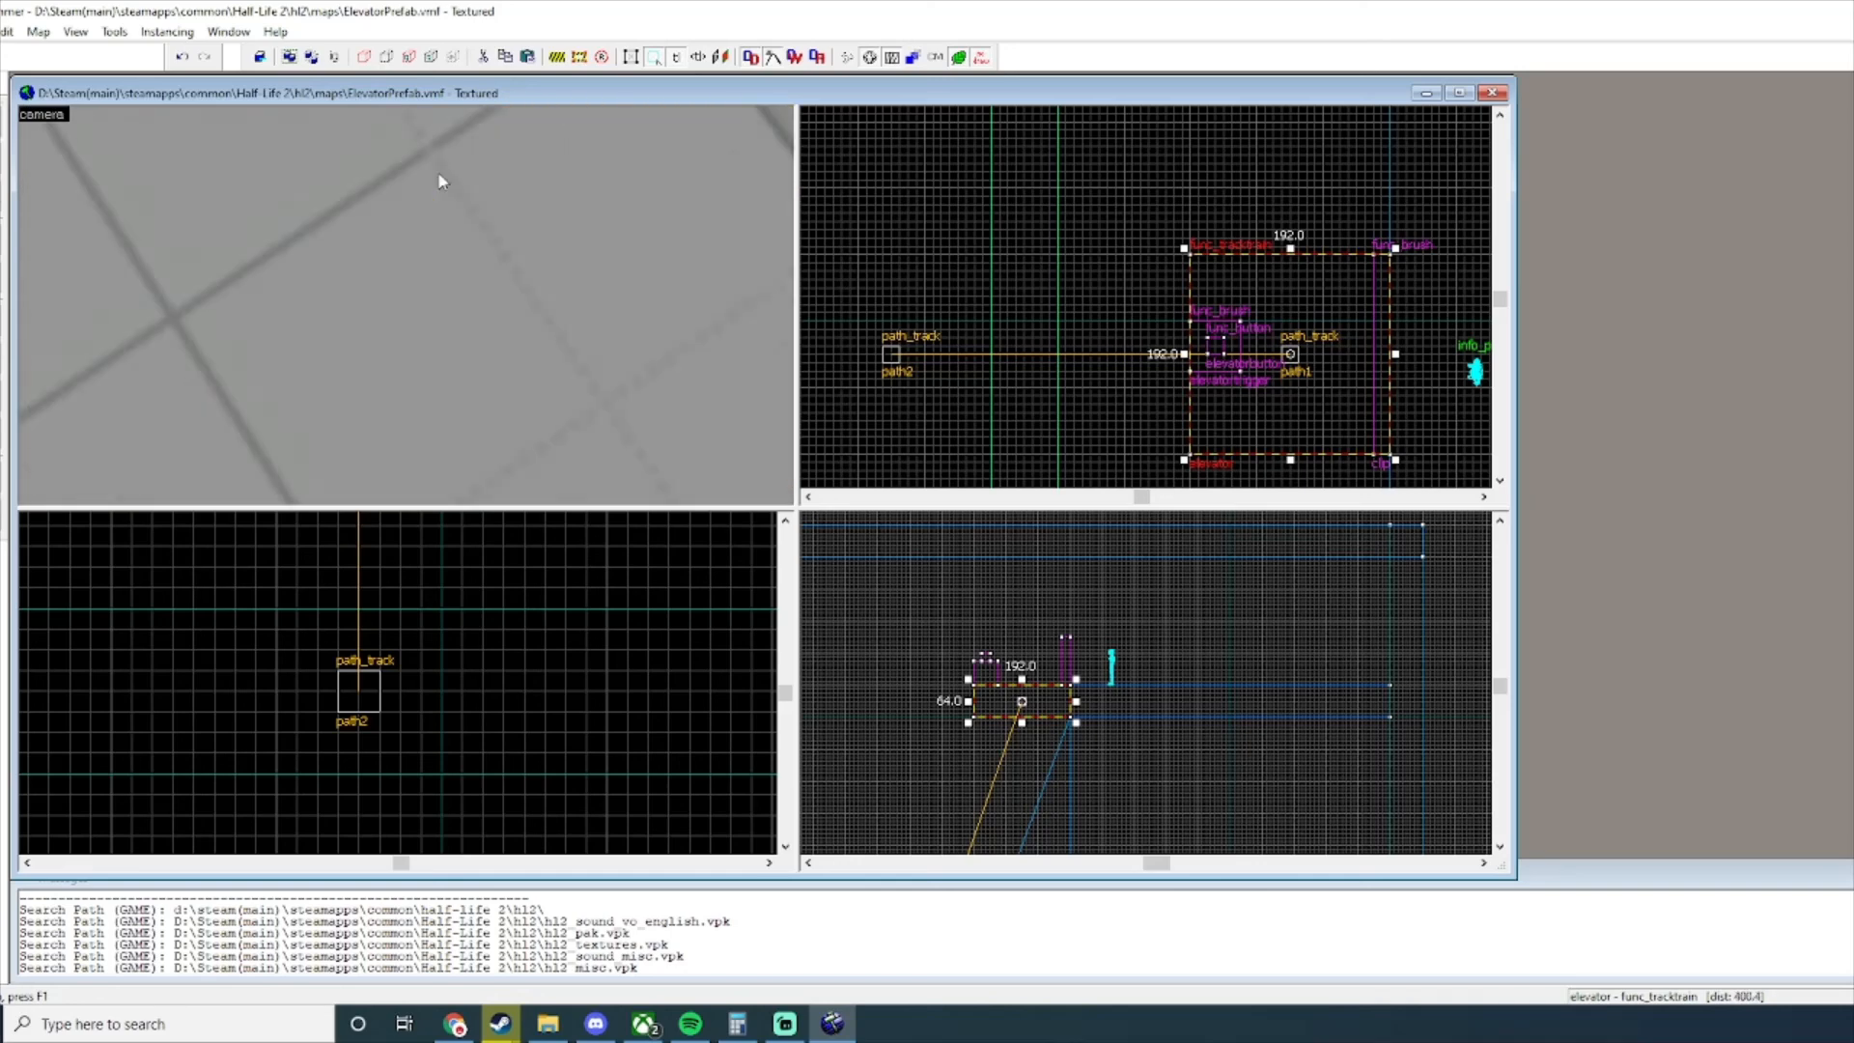
Select the sloped solid beneath the elevator, followed by the lower floor solid at the path2 end.
click(425, 290)
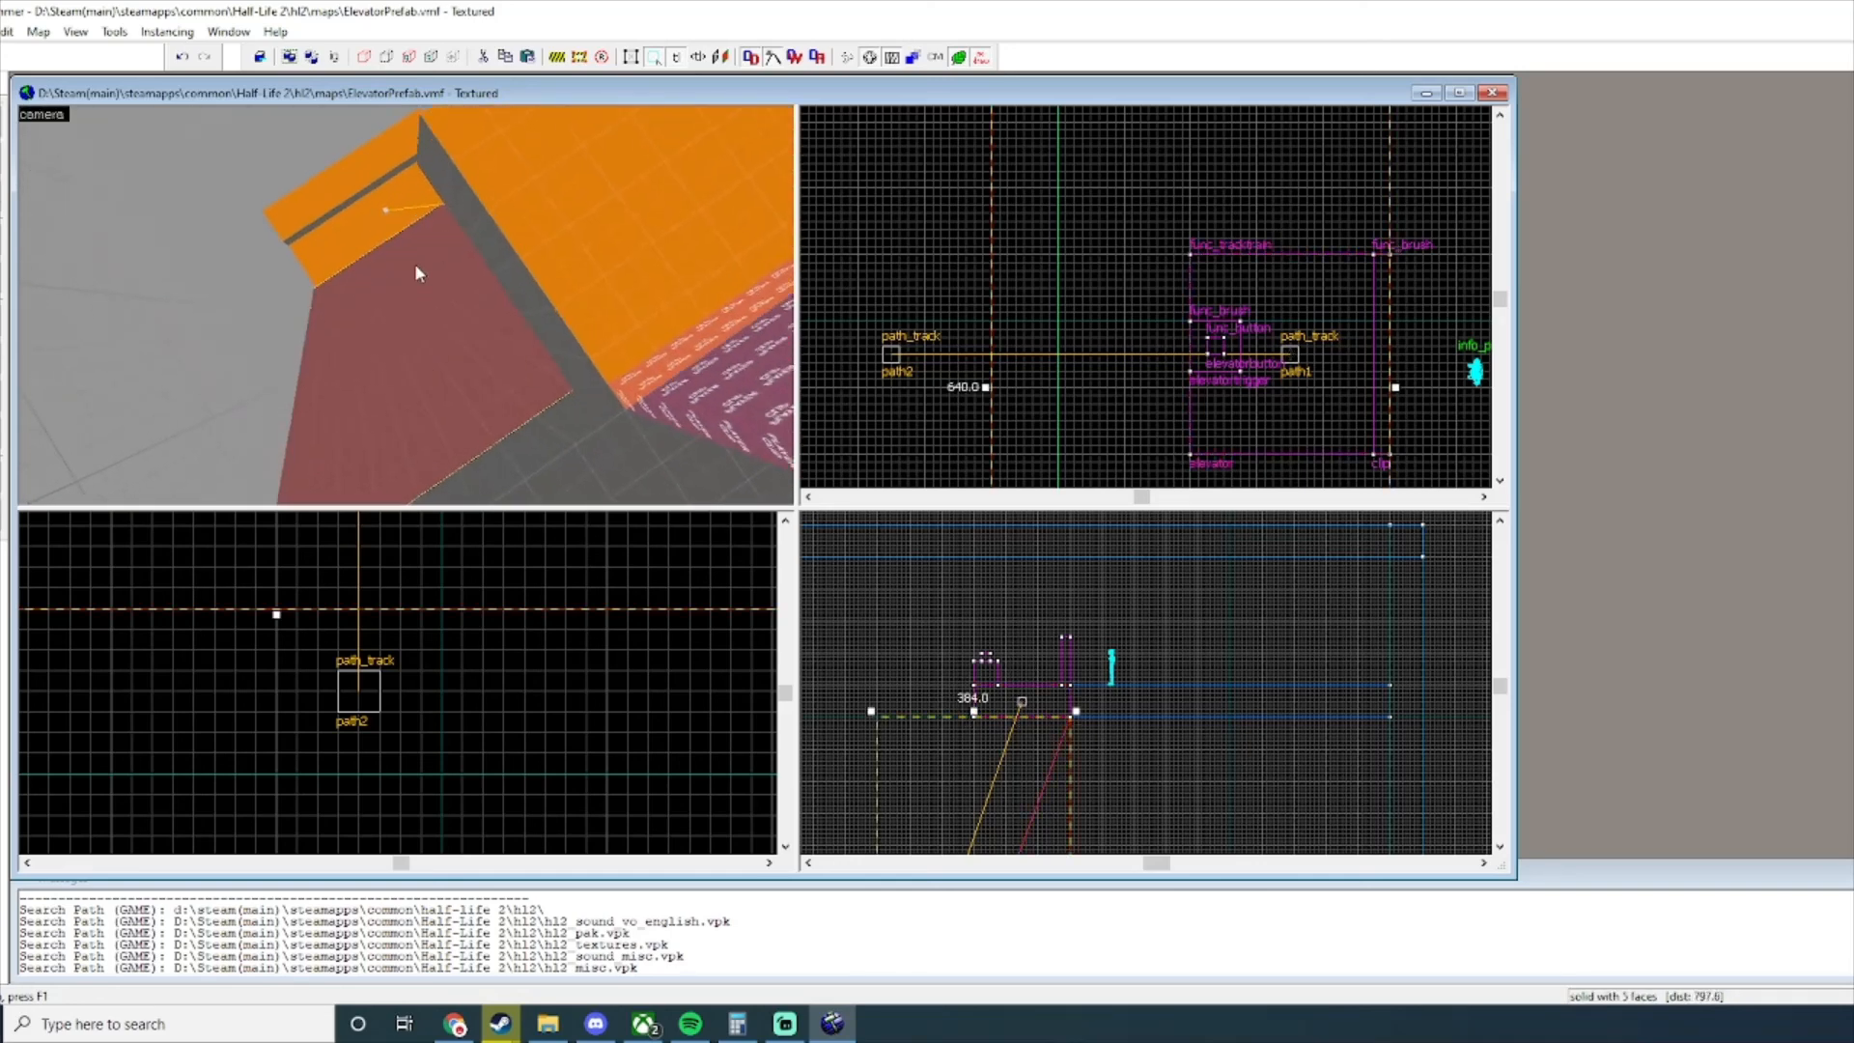
click(415, 263)
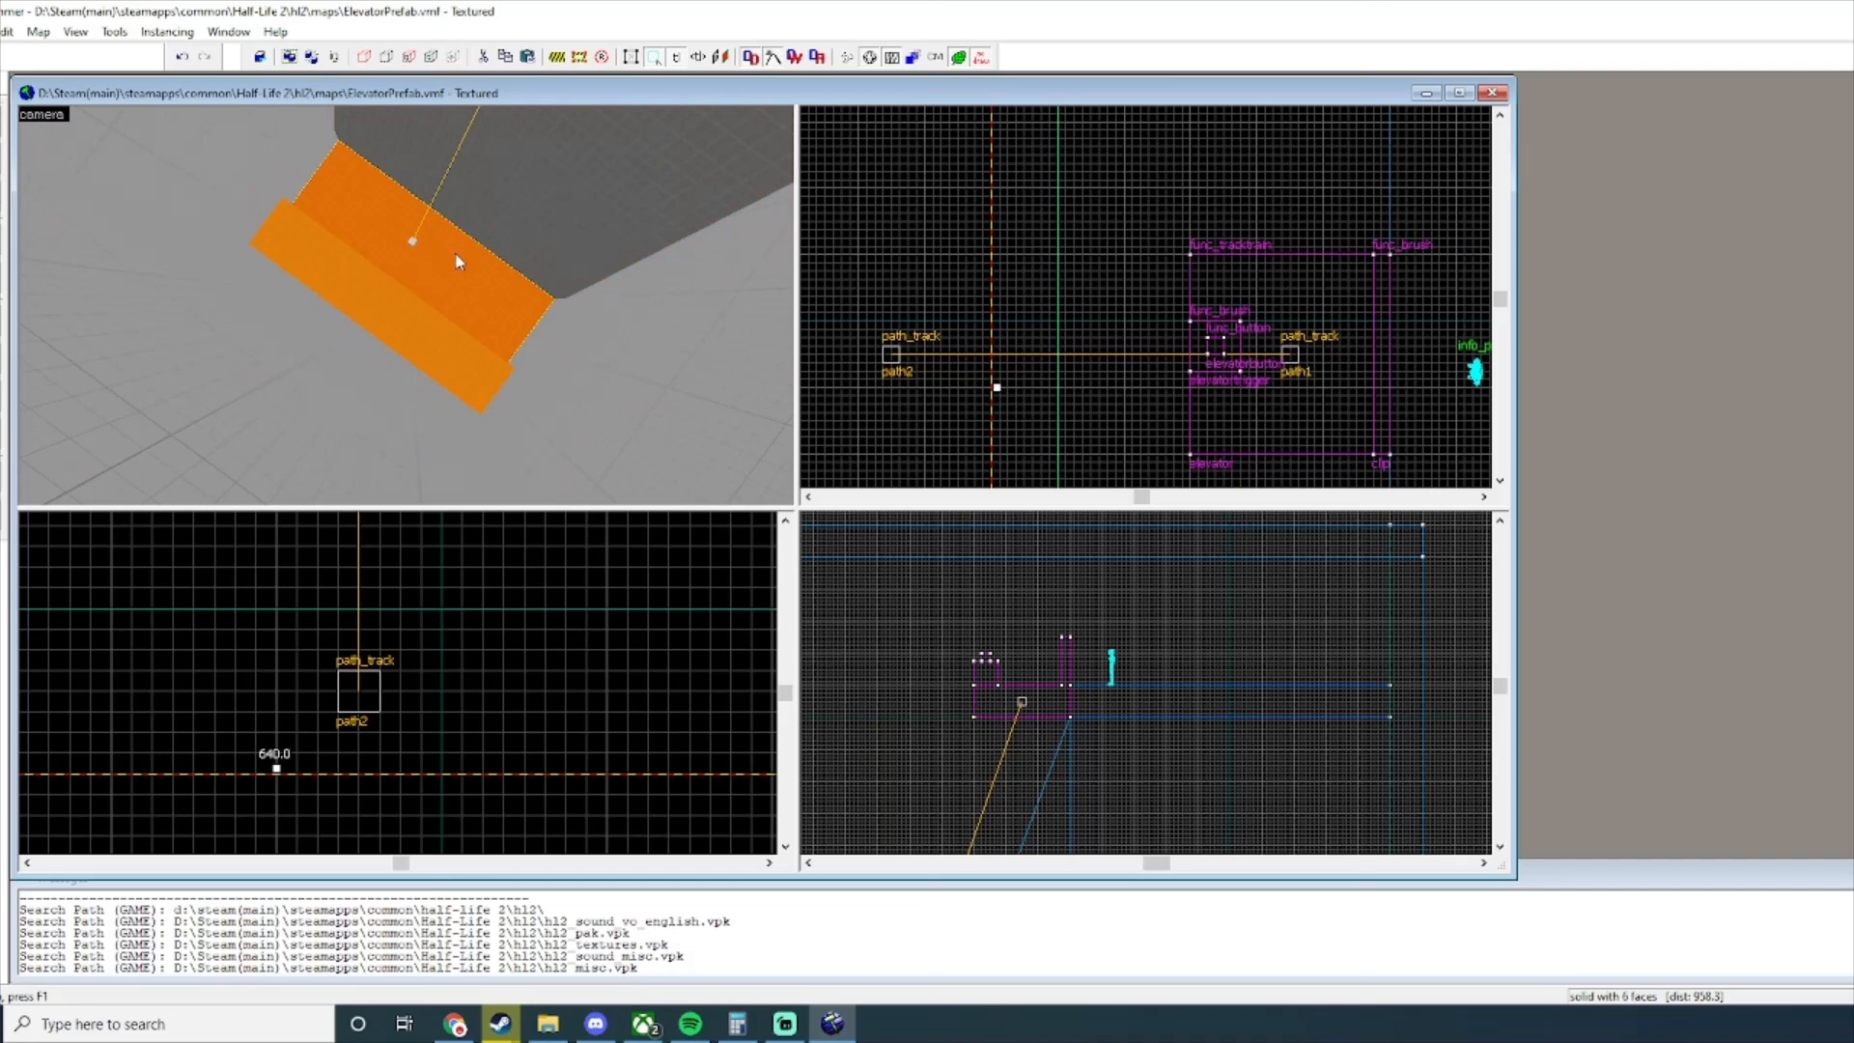
key(w)
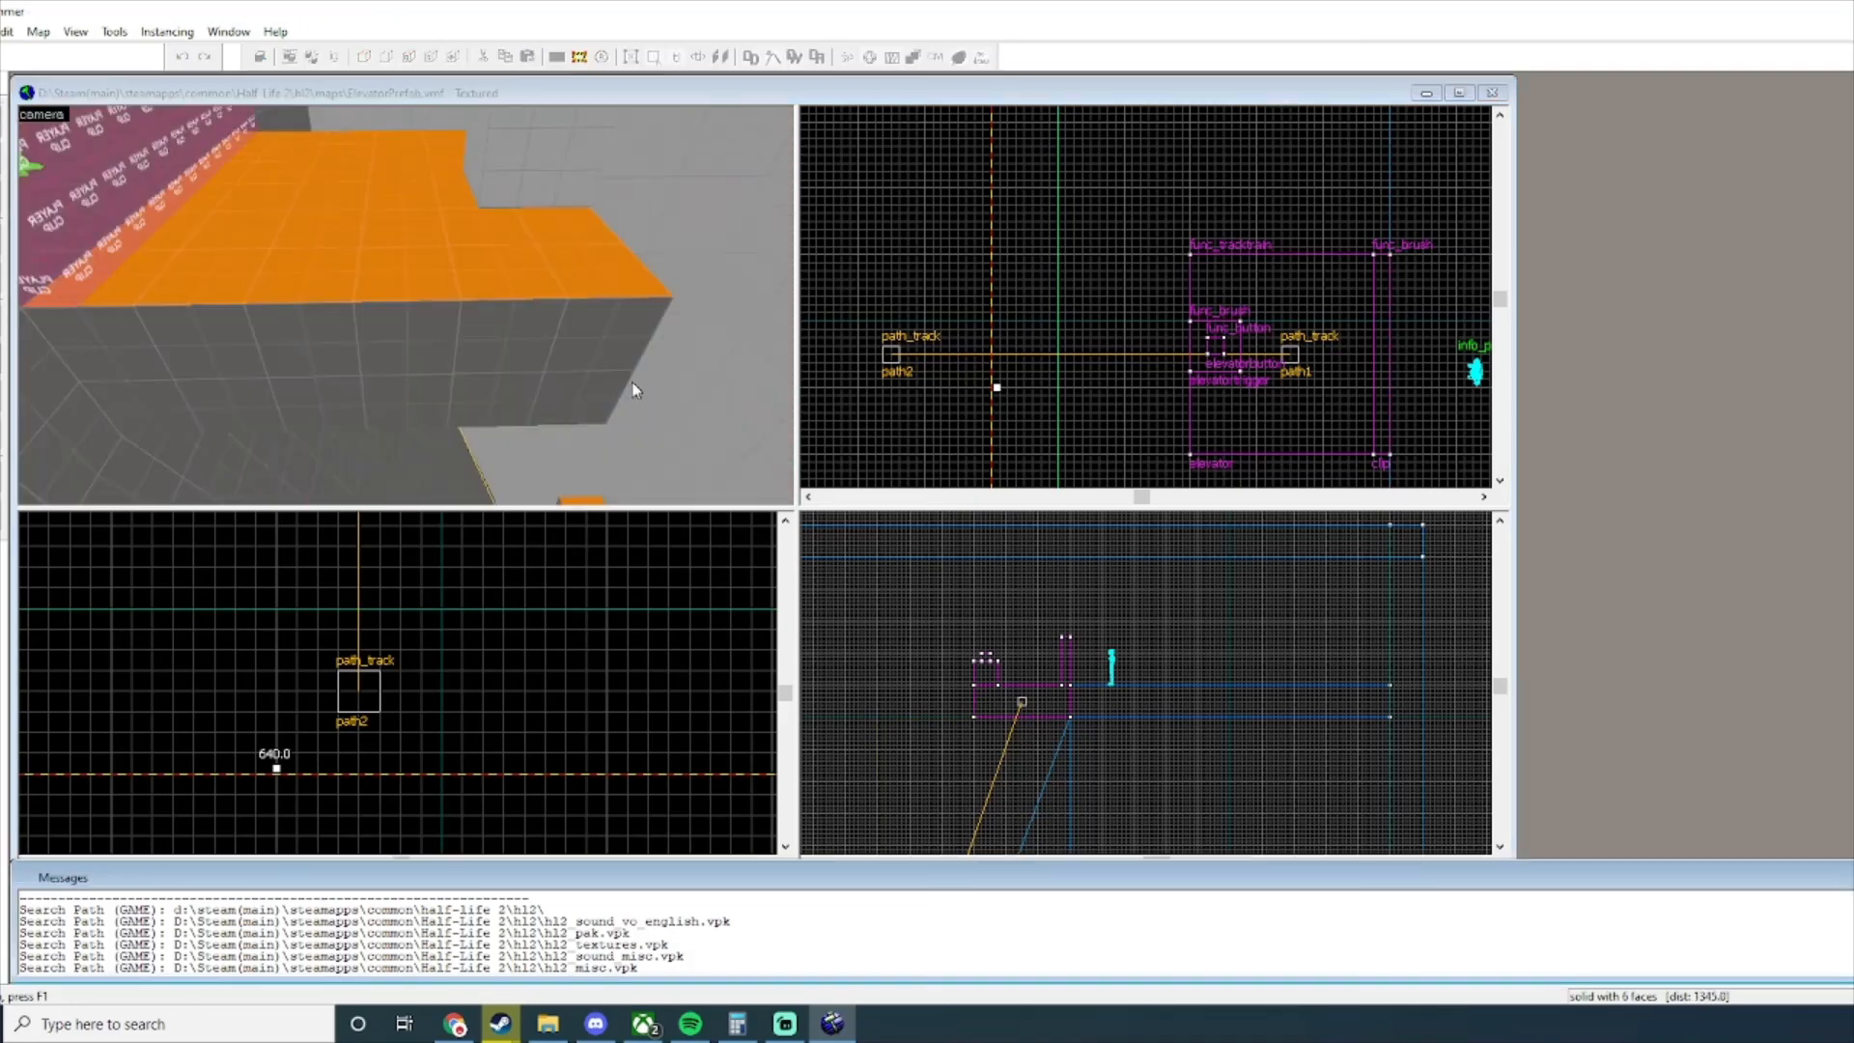
Look over the finished elevator setup in the 3D view, from the upper floor and clip wall down to the lower landing.
key(z)
key(a)
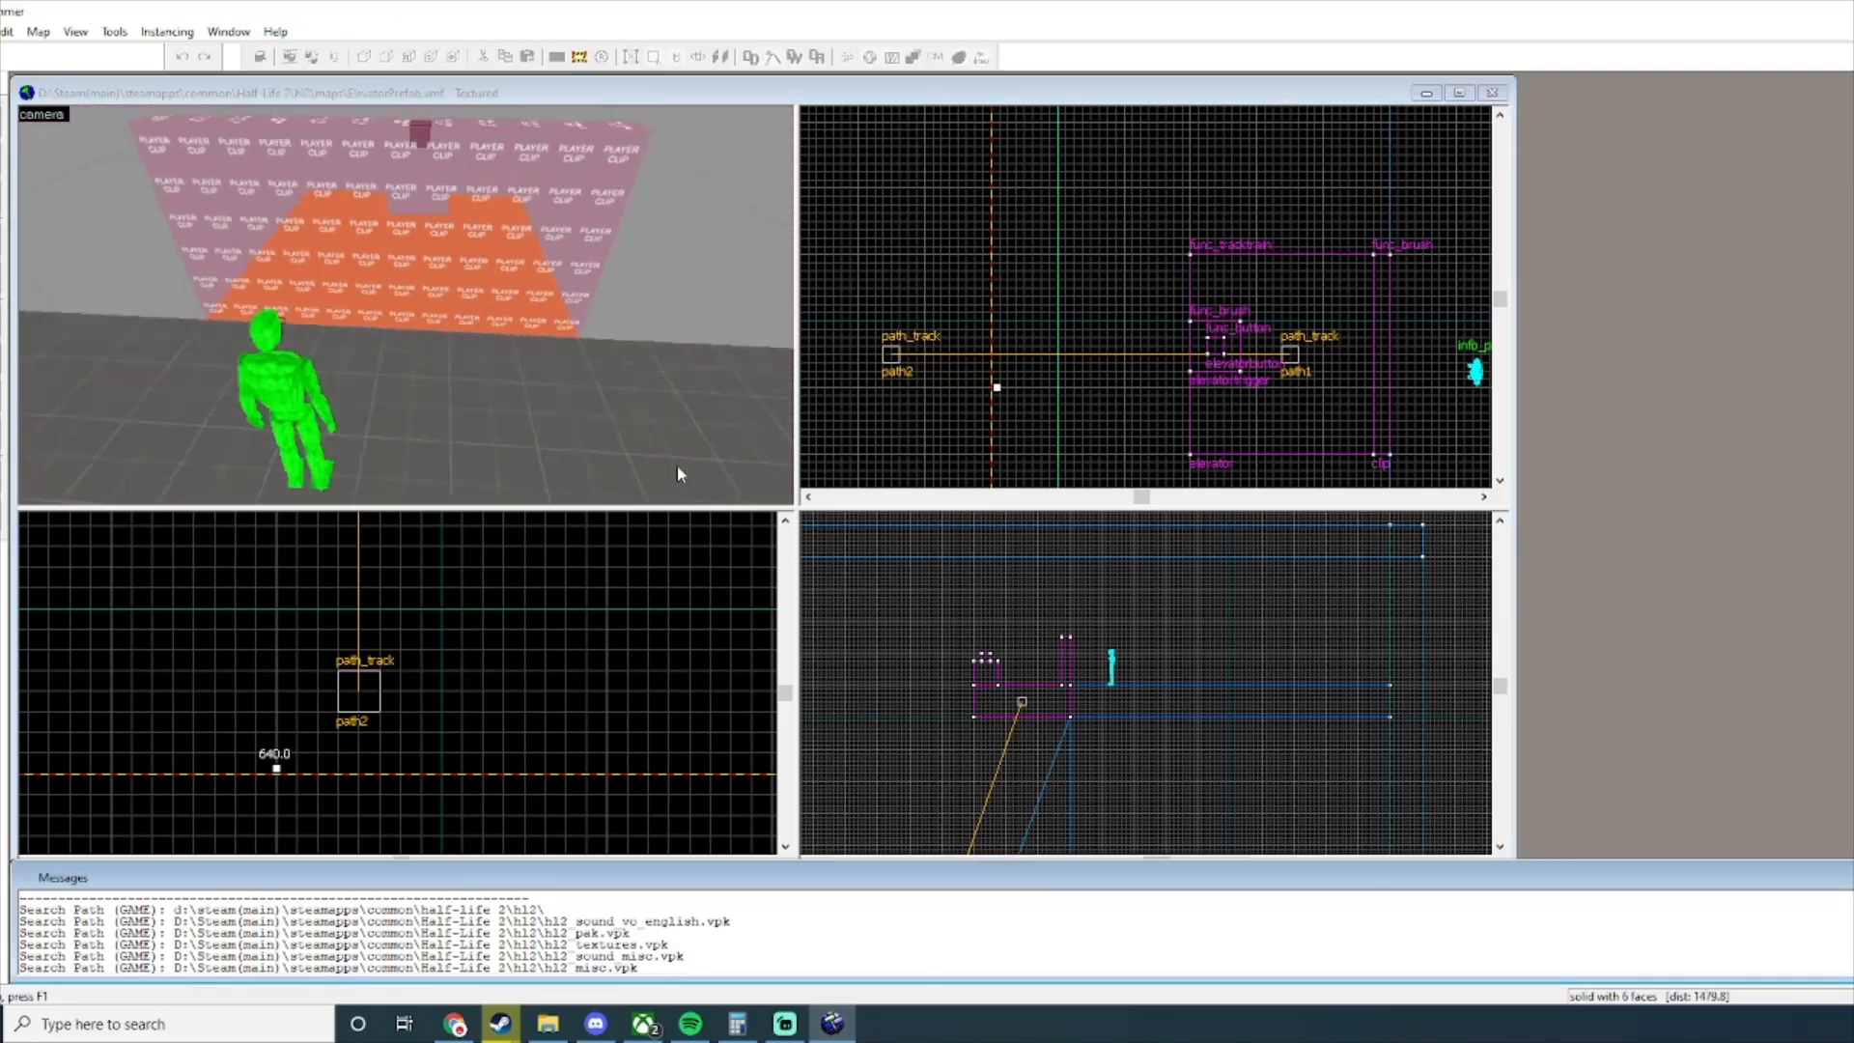
key(a)
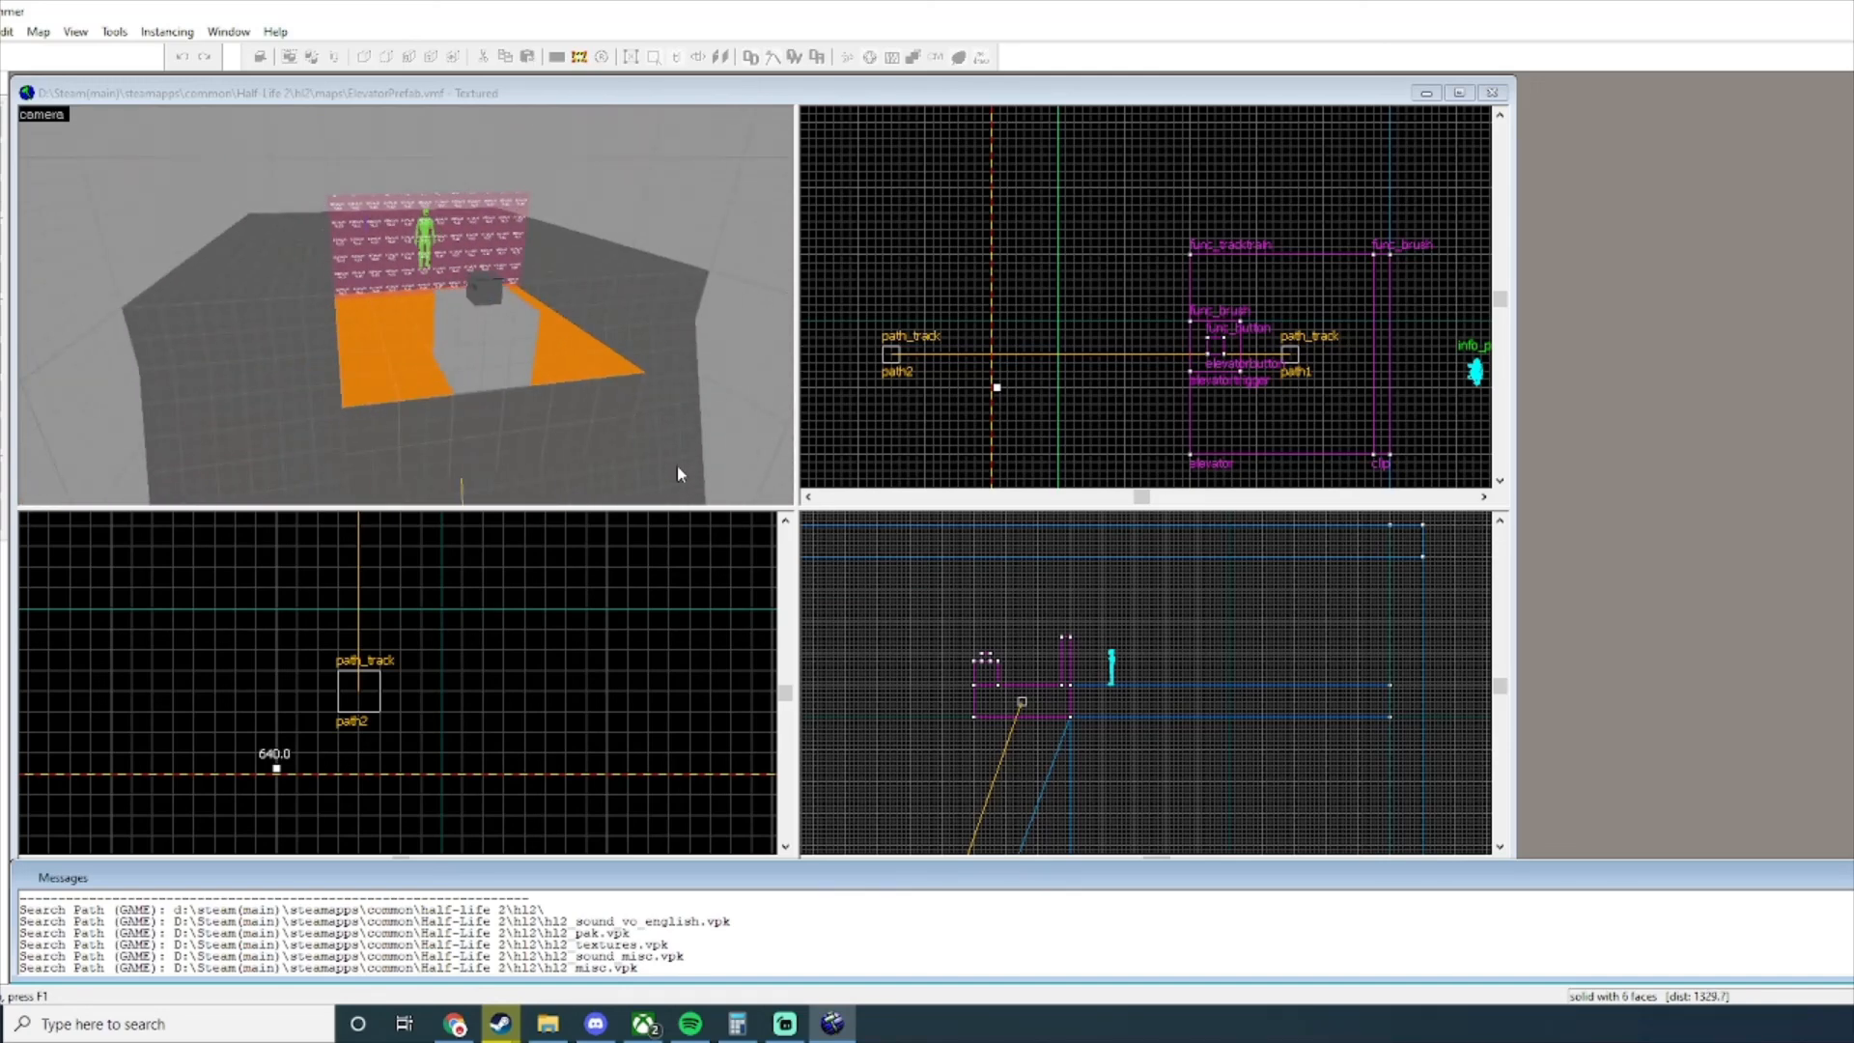
key(w)
key(d)
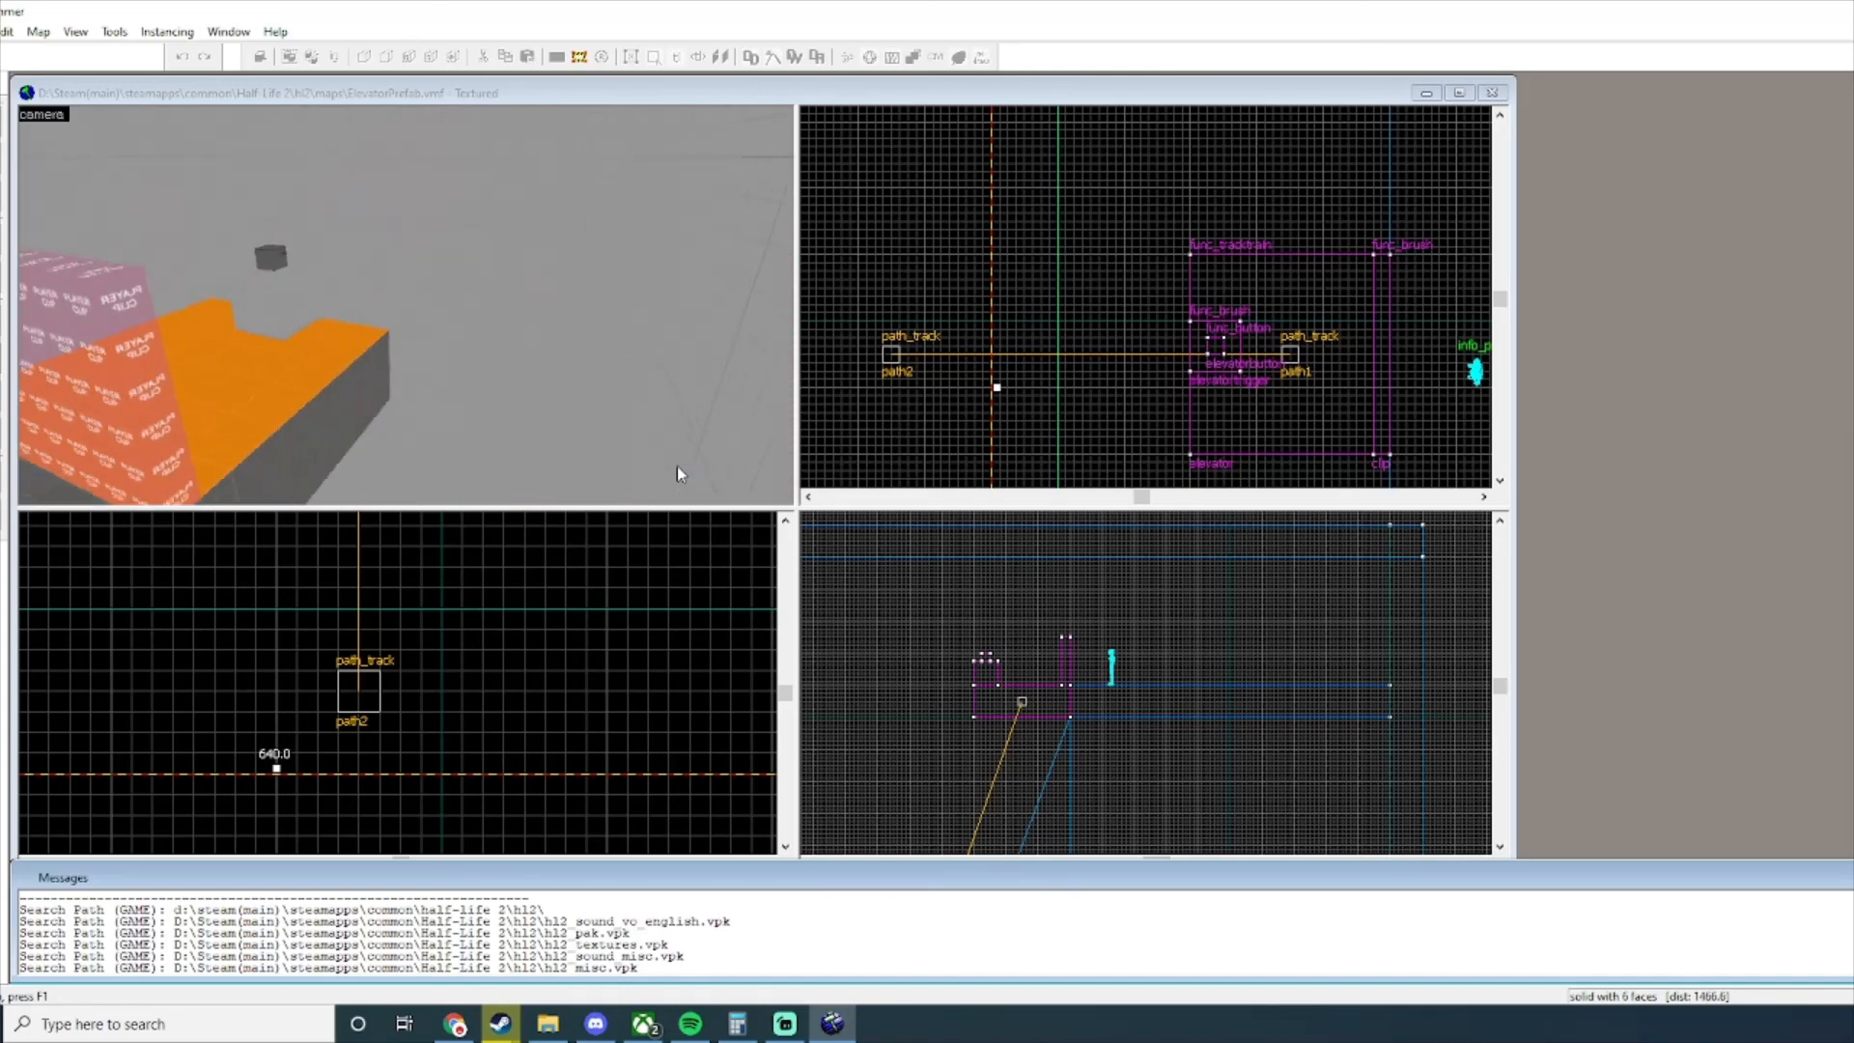
key(s)
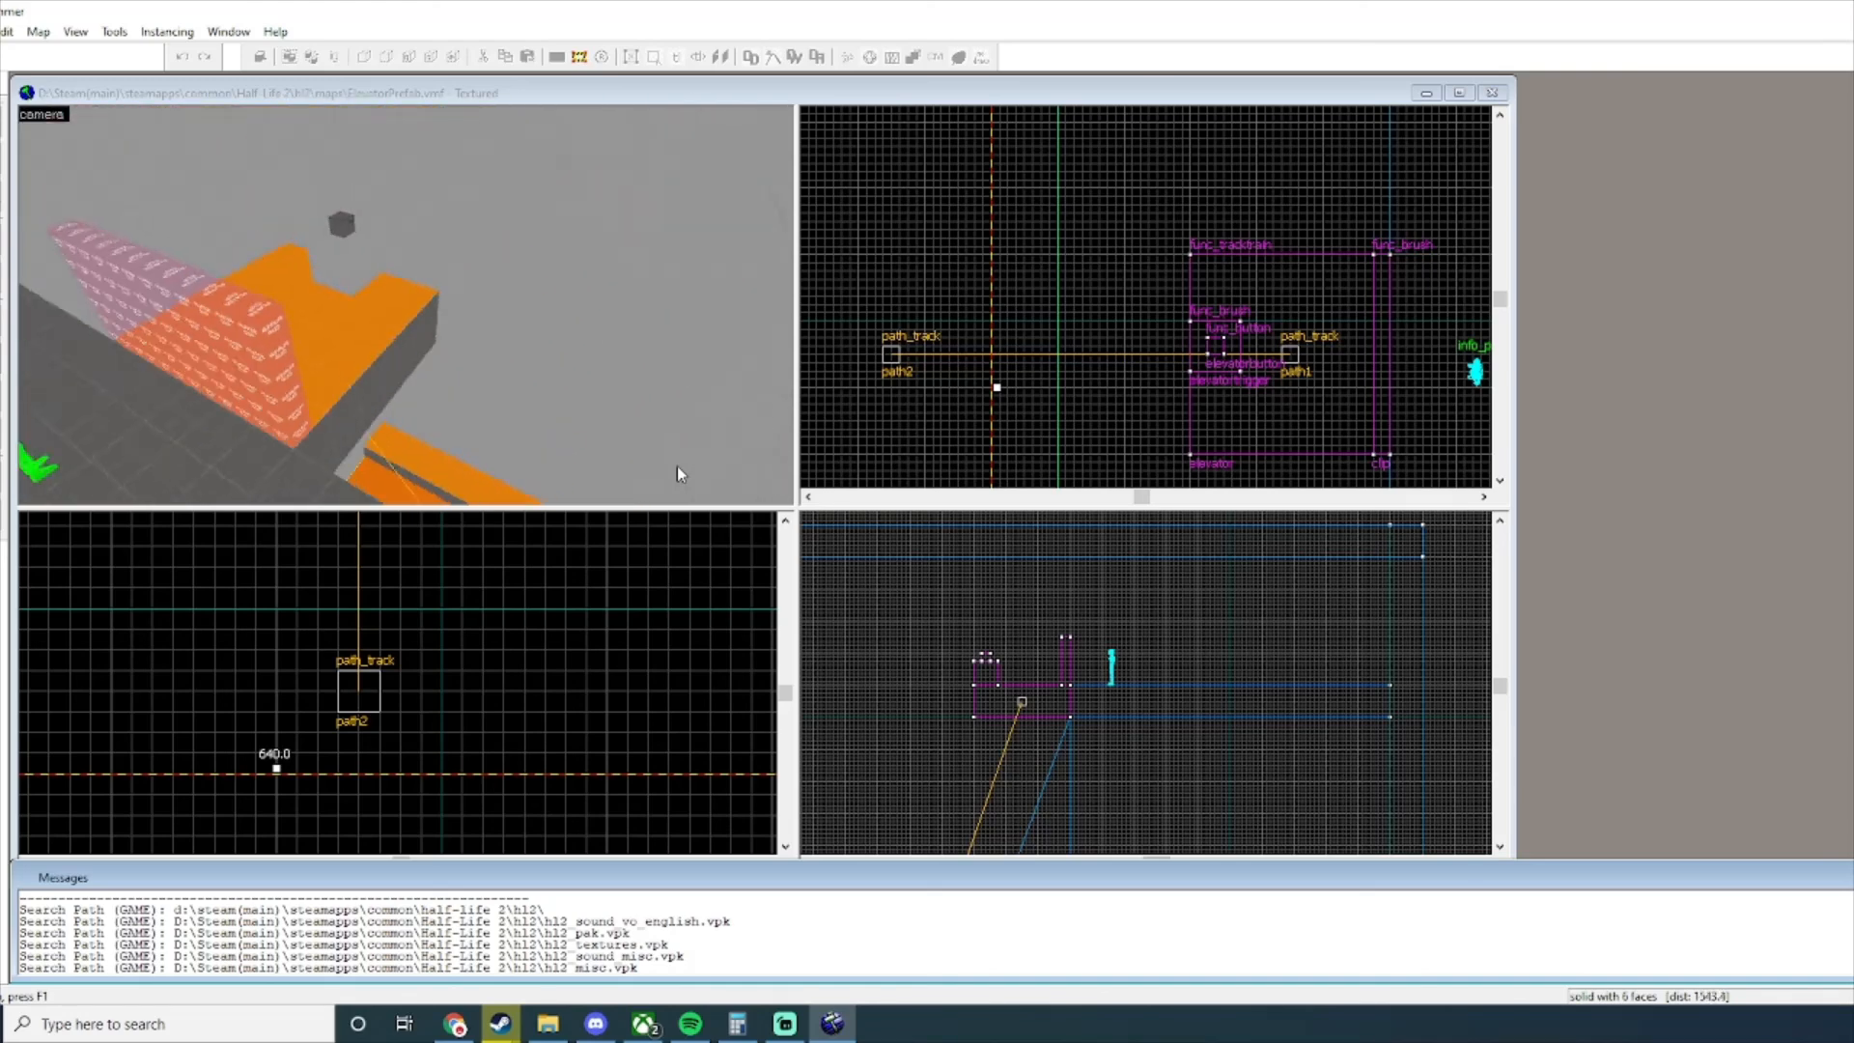
key(w)
key(s)
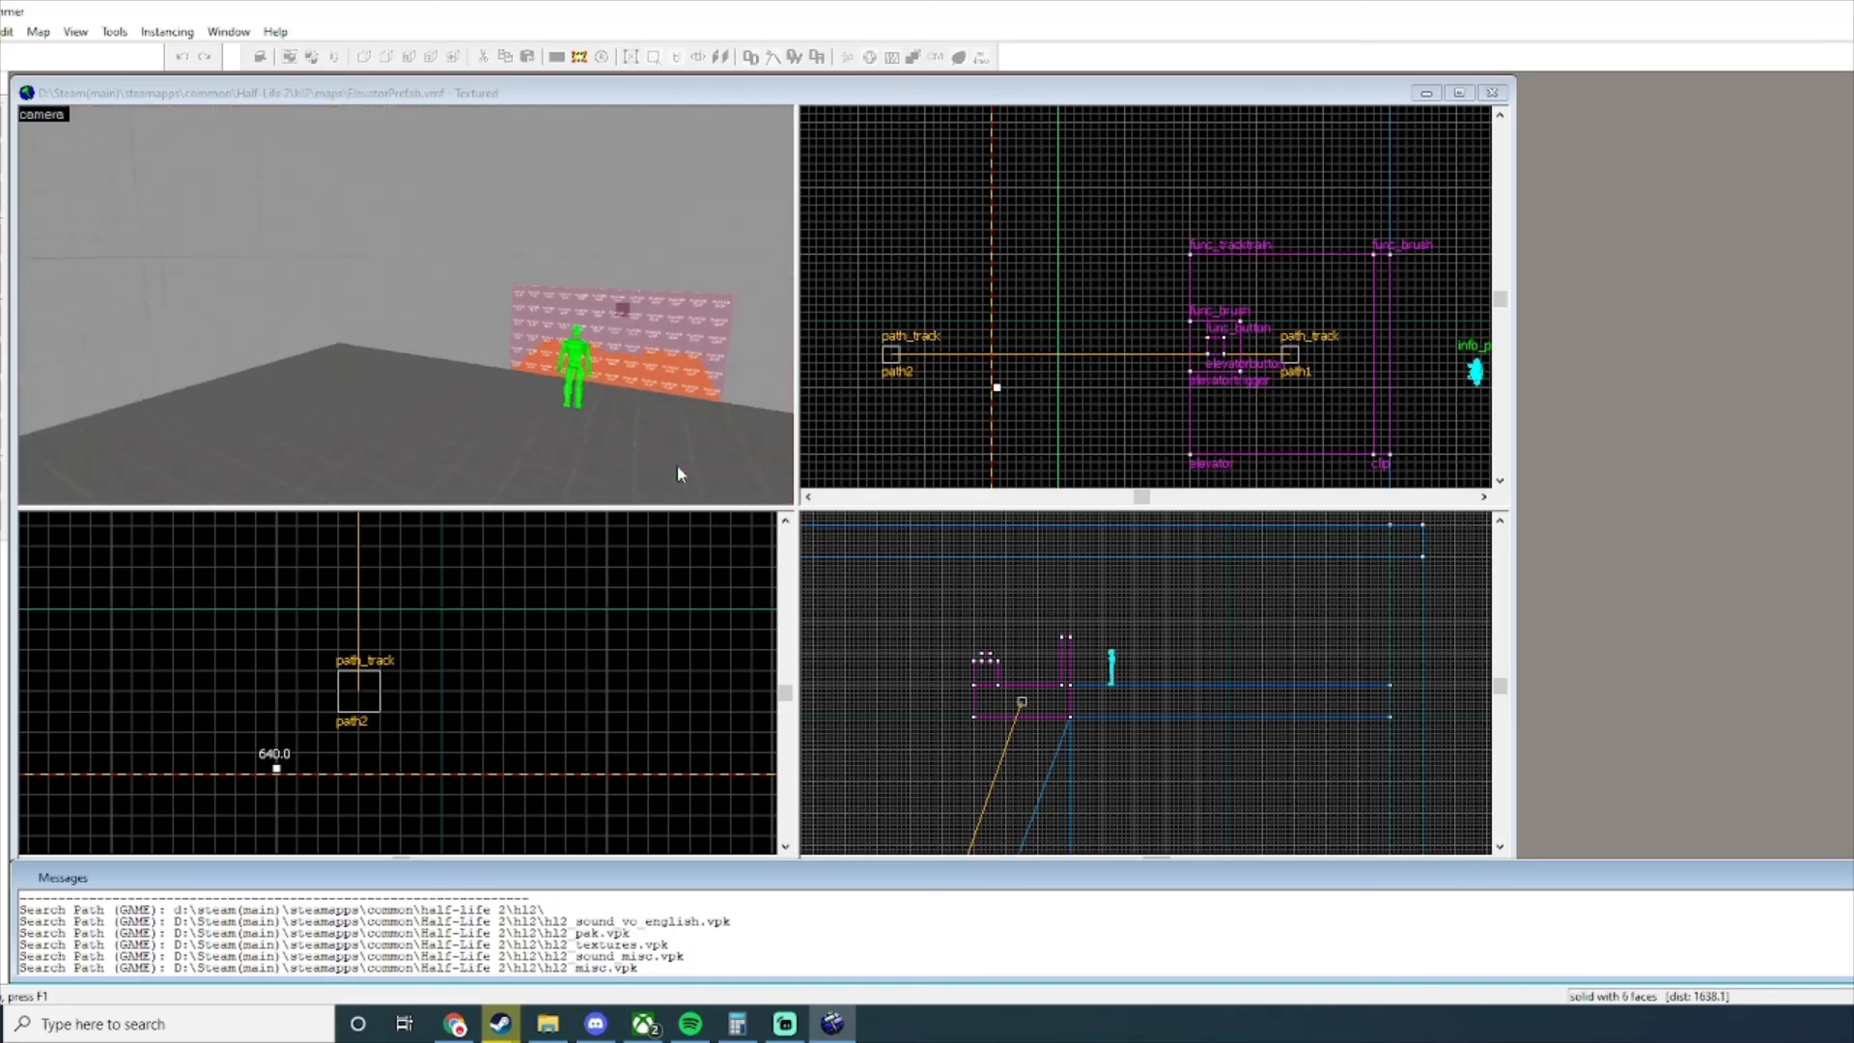
key(a)
key(d)
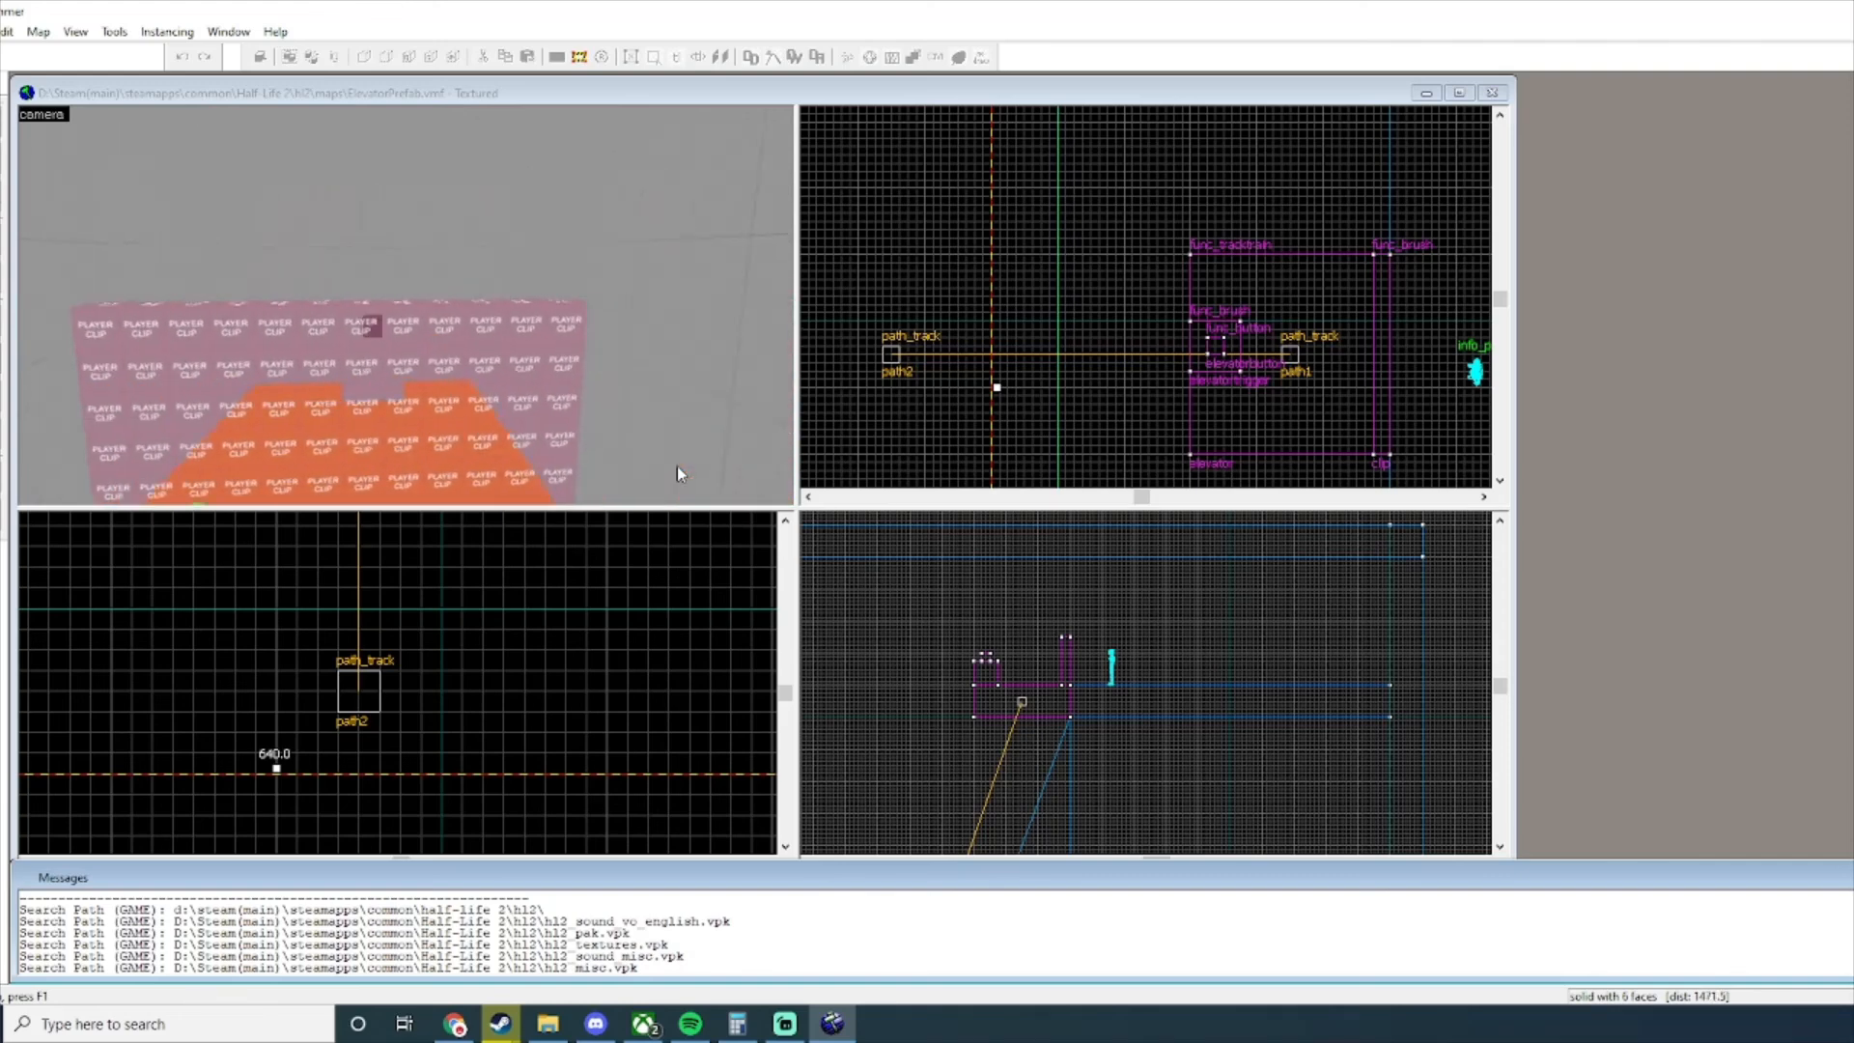
key(d)
key(w)
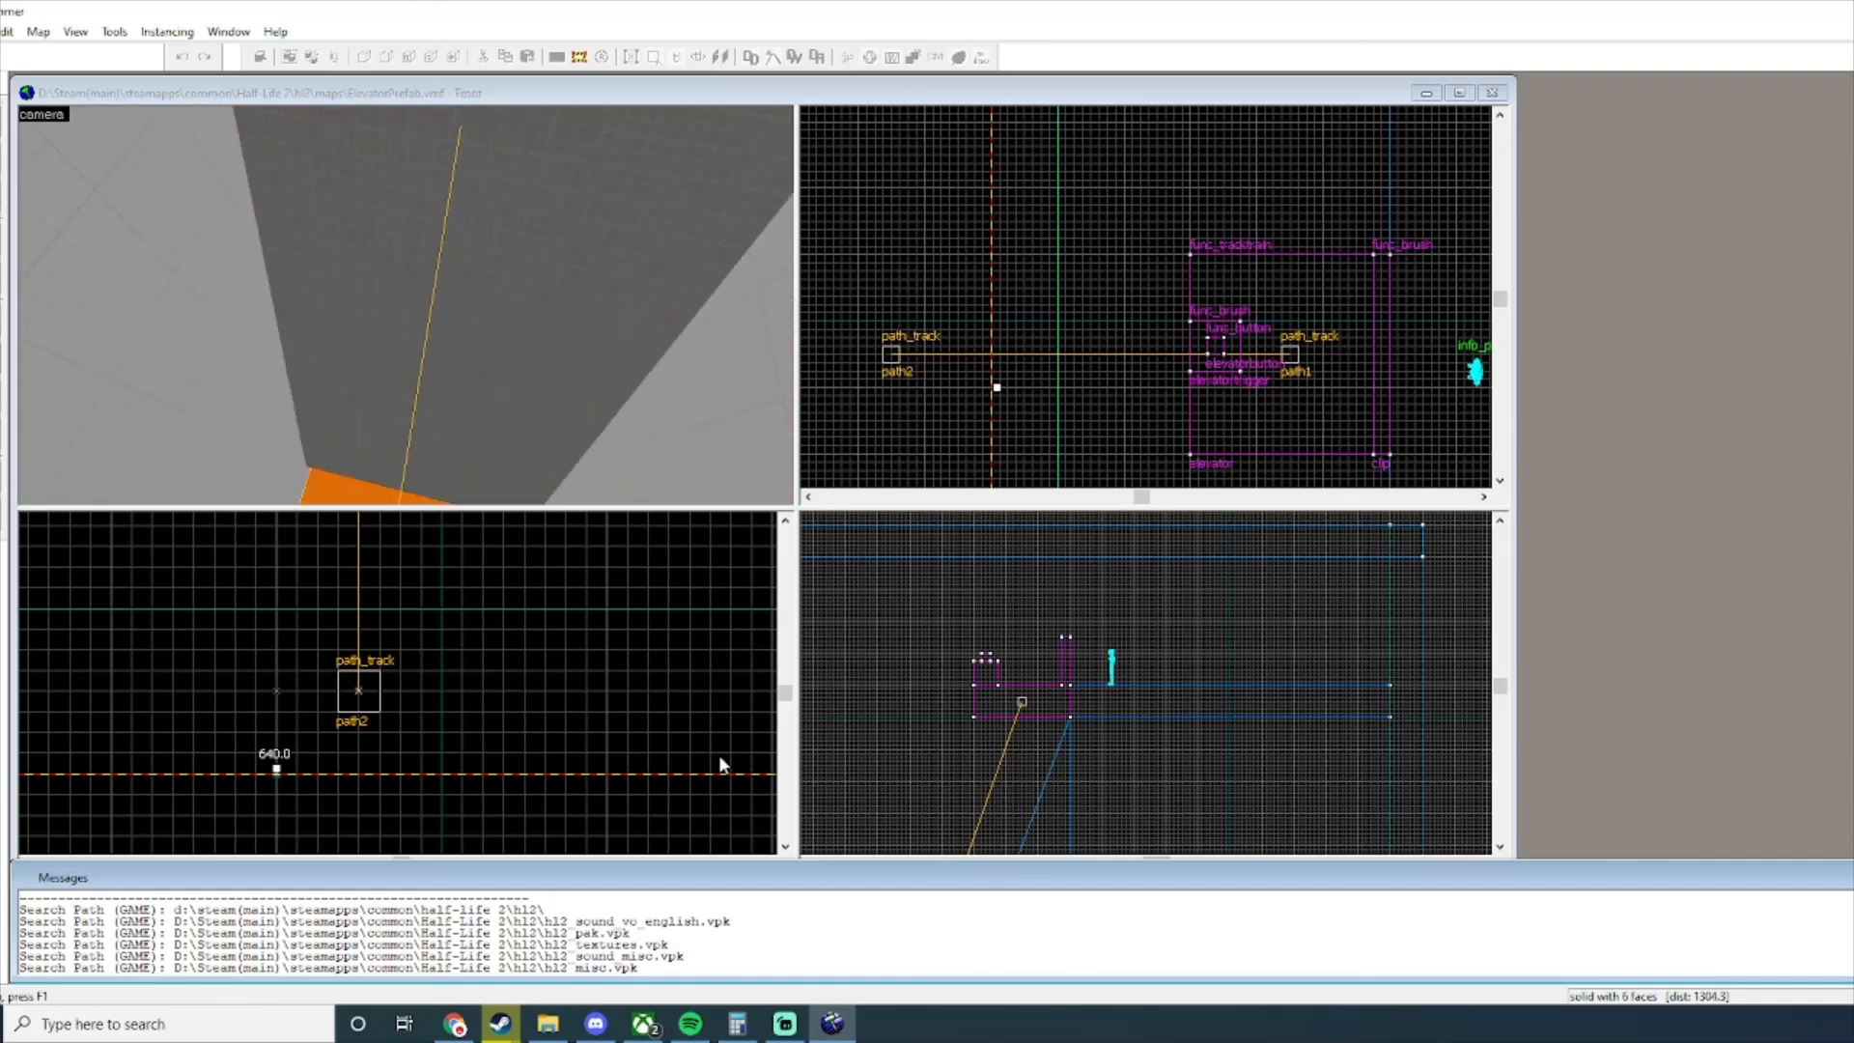